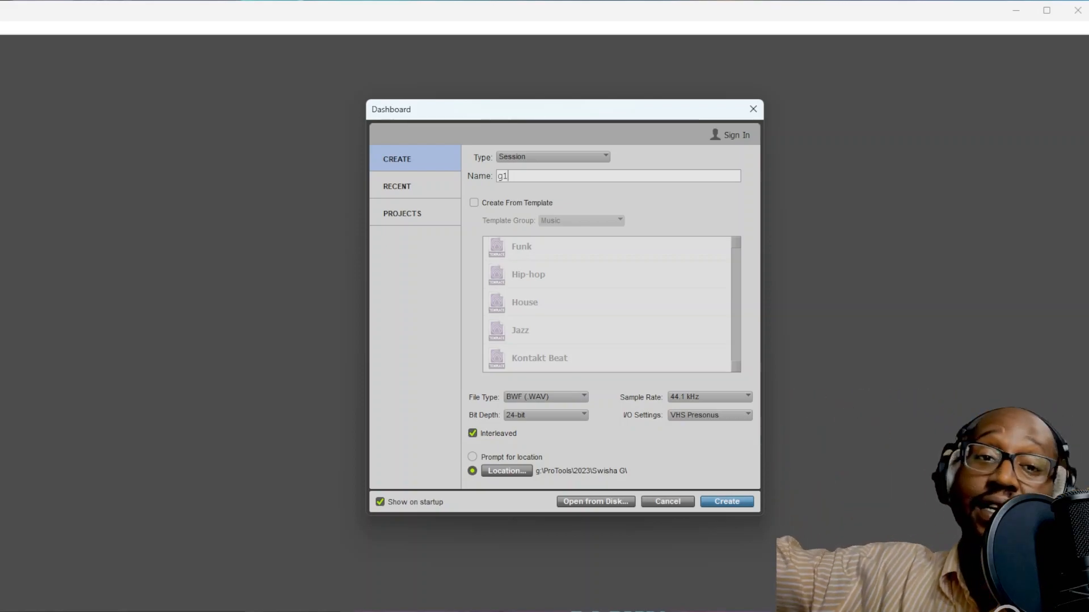
Create the session g1 and review the bus paths listed in its I/O Setup
left_click(727, 501)
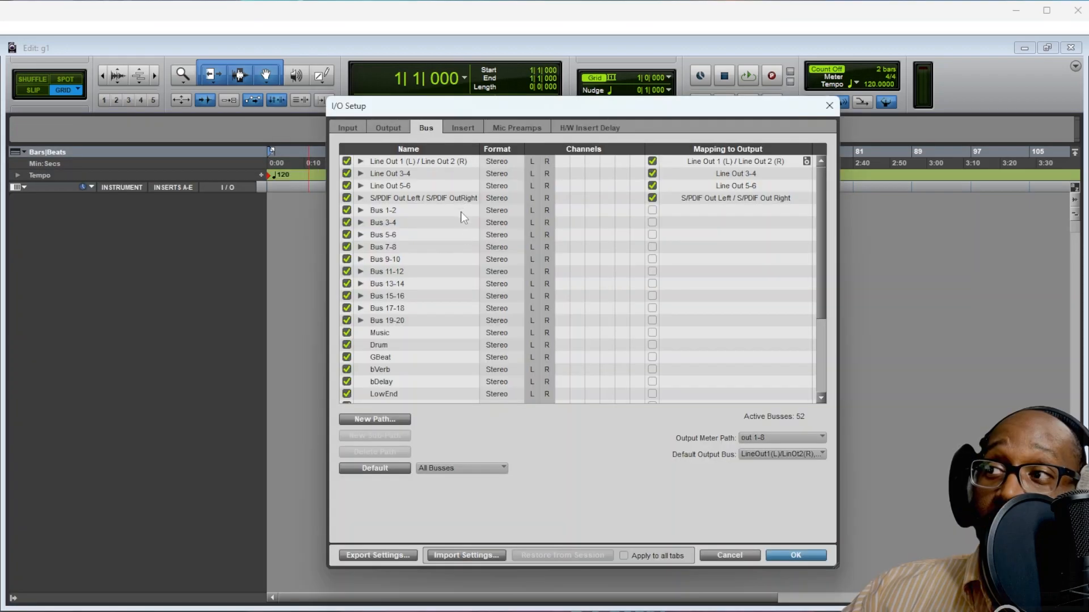
scroll(460, 238, "down", 5)
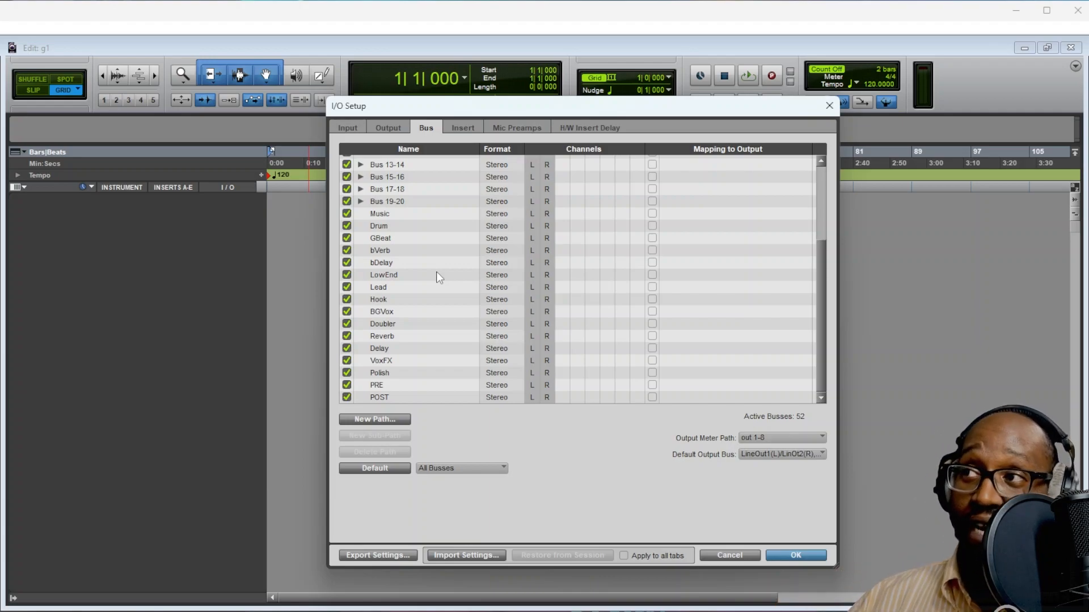
scroll(436, 271, "up", 5)
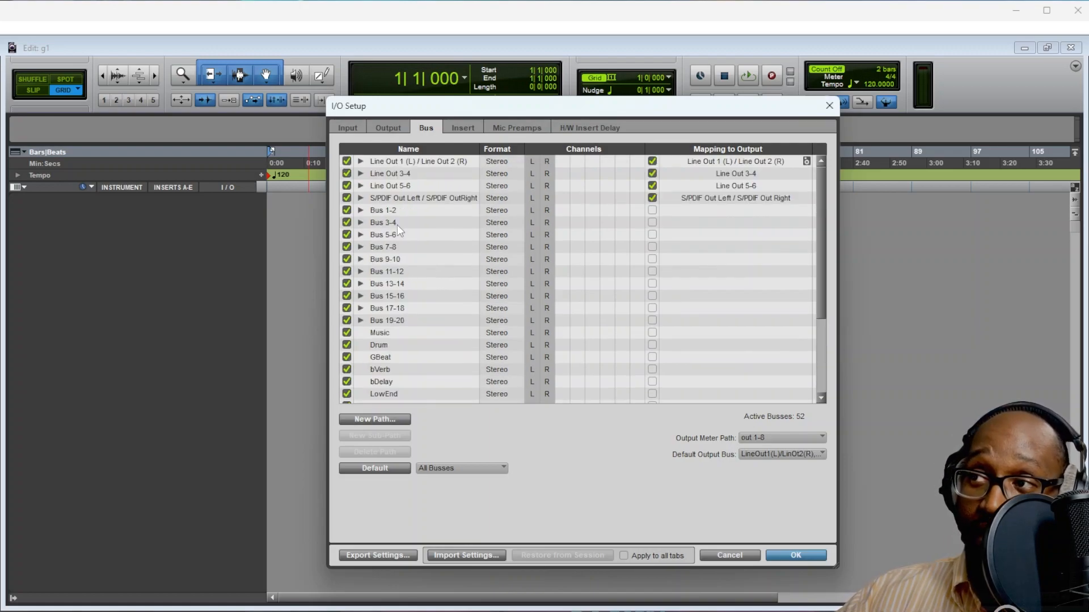
scroll(502, 306, "down", 4)
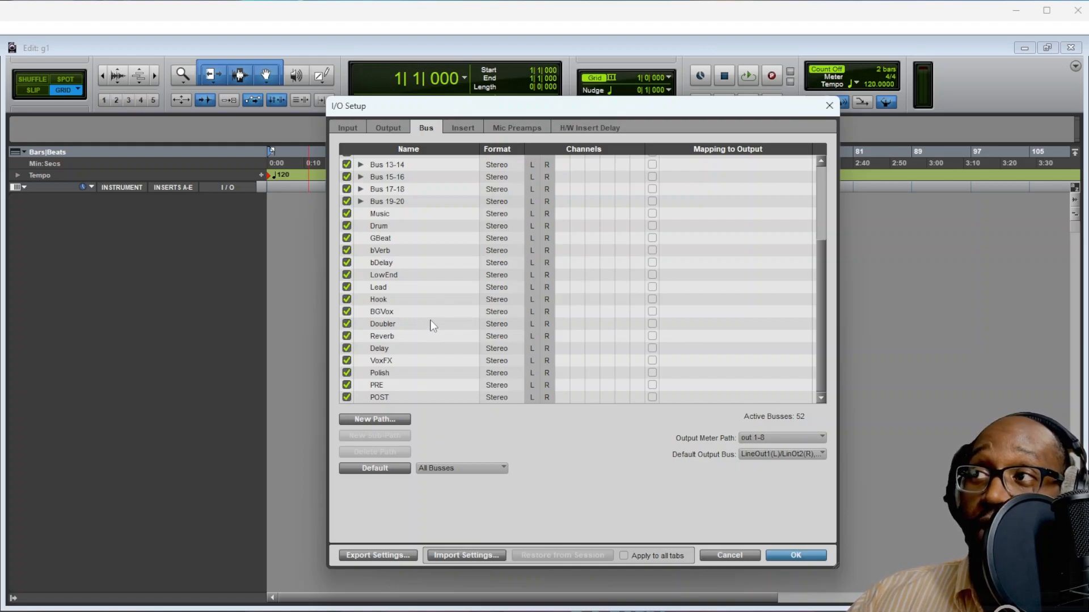
left_click(387, 420)
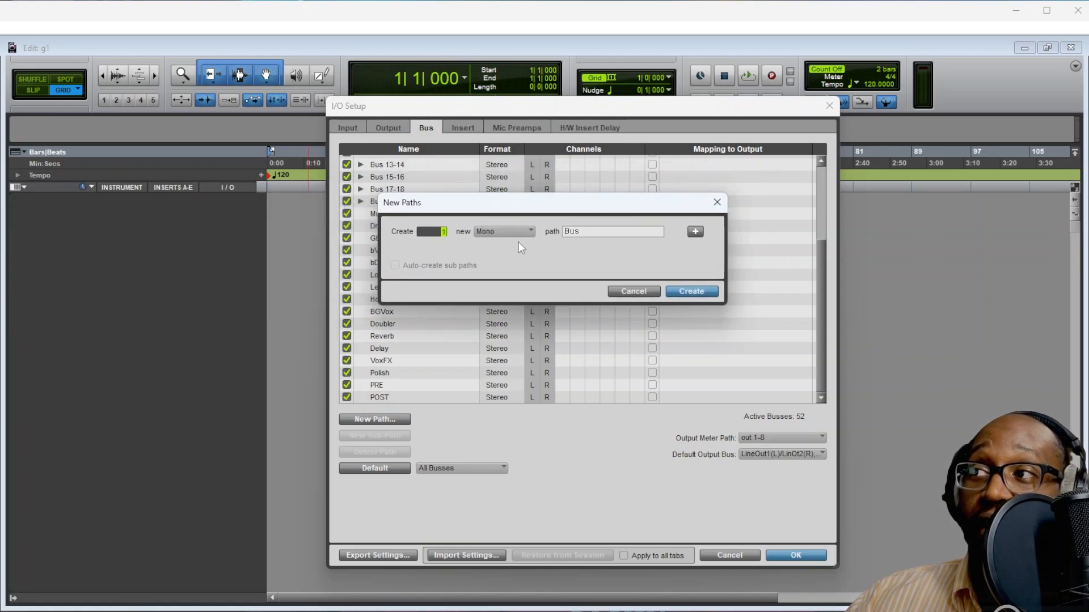
left_click(513, 235)
left_click(532, 246)
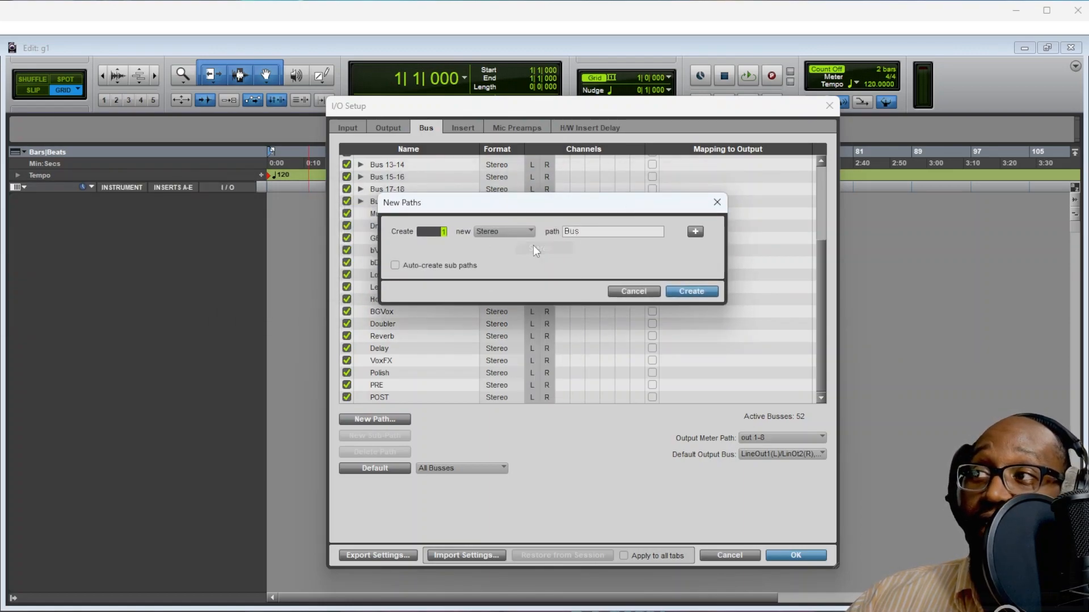
left_click(396, 266)
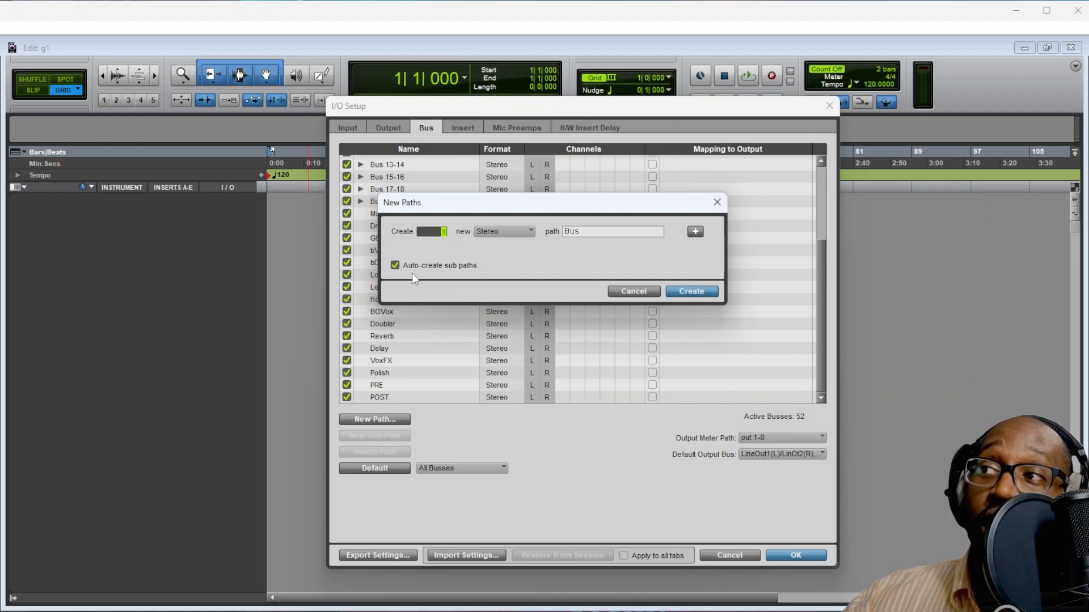
left_click(394, 265)
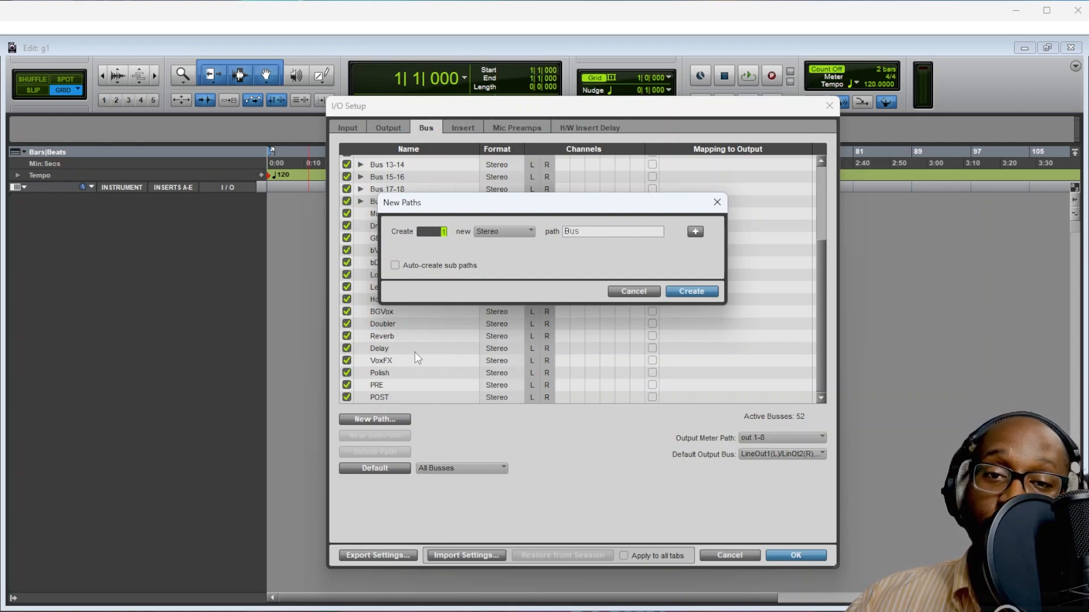
key("BackSpace")
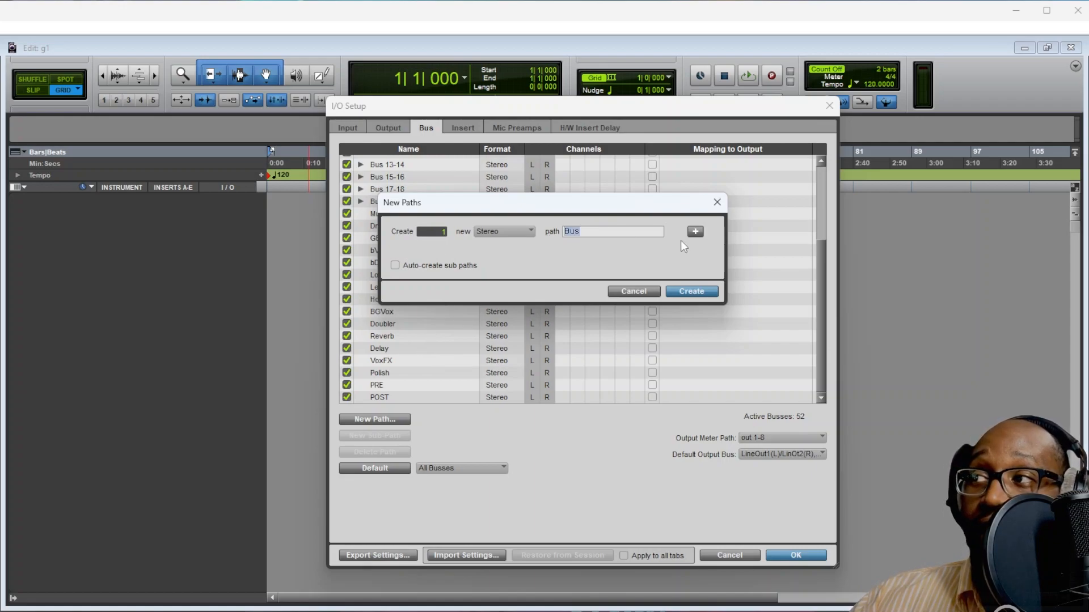
left_click(695, 232)
left_click(518, 252)
left_click(527, 261)
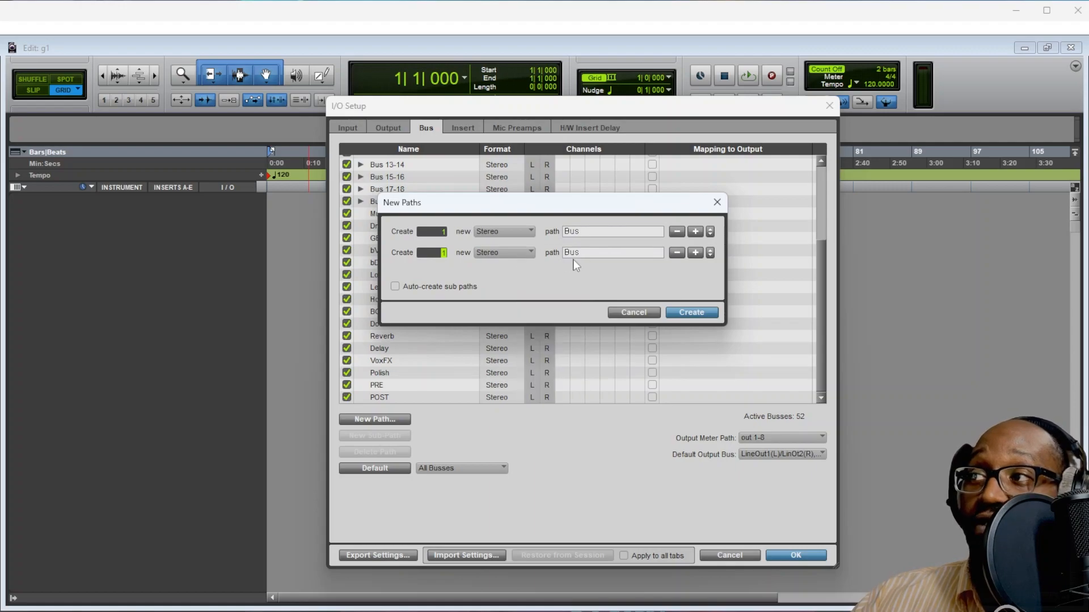
key("Tab")
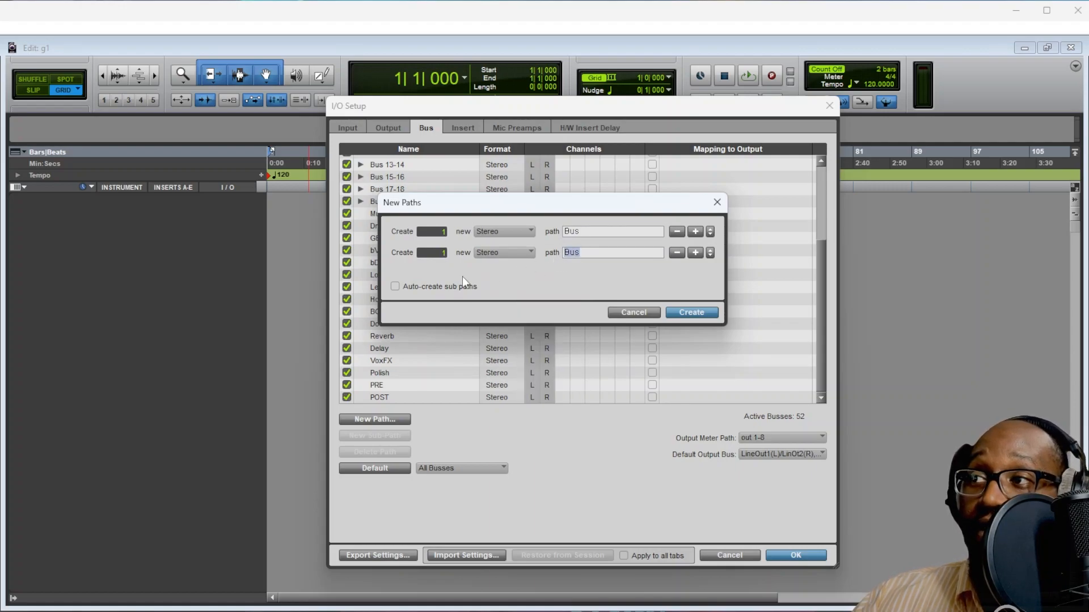
left_click(646, 312)
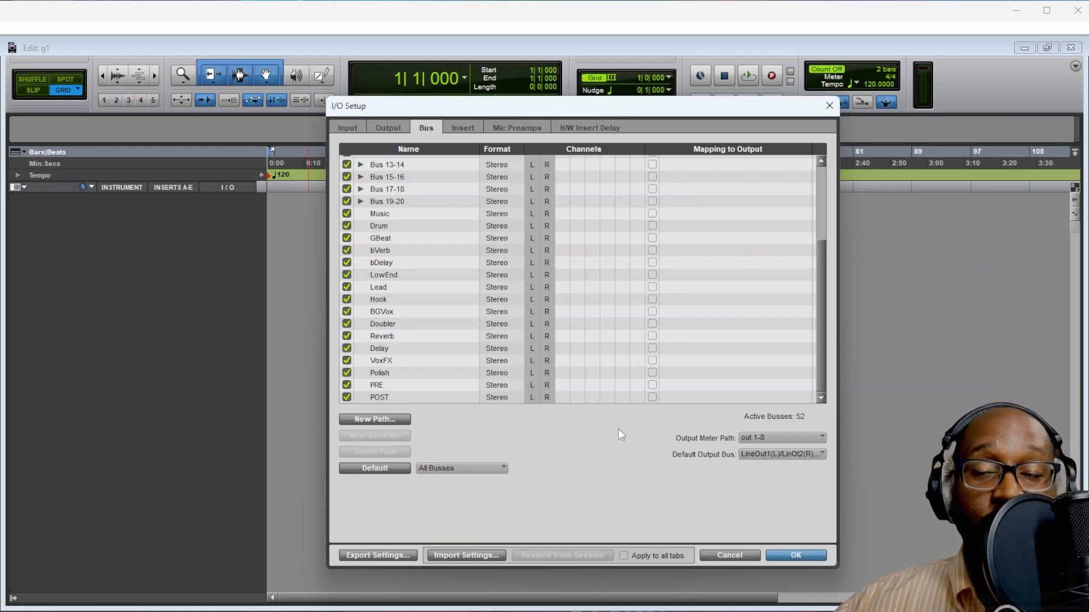
left_click(729, 556)
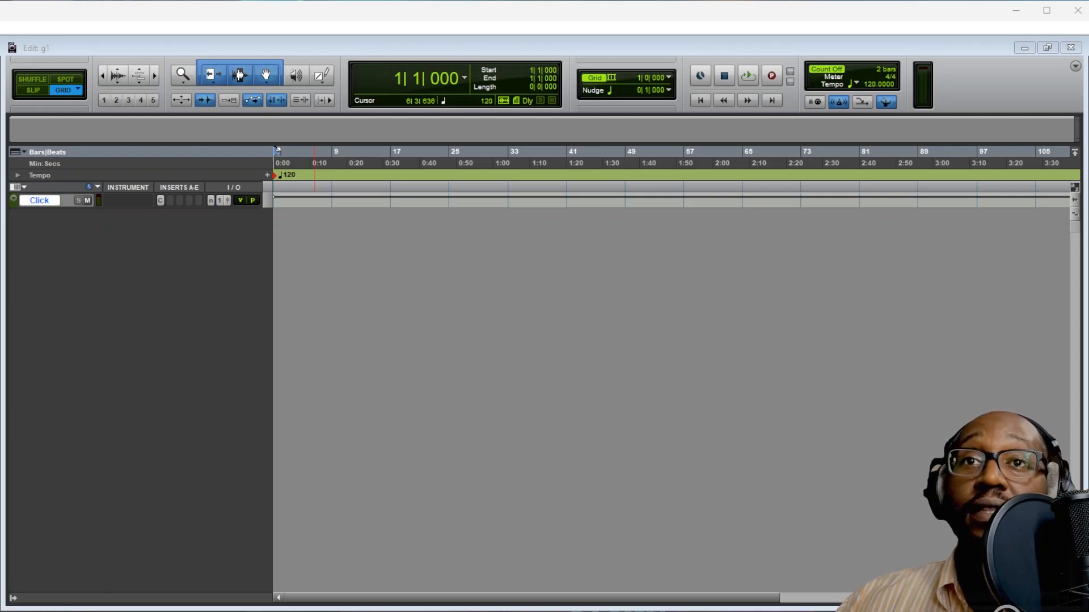
Begin a new-tracks batch with two entries and set the first one to a single MIDI track
key("ctrl+shift+n")
left_click_drag(373, 248, 383, 249)
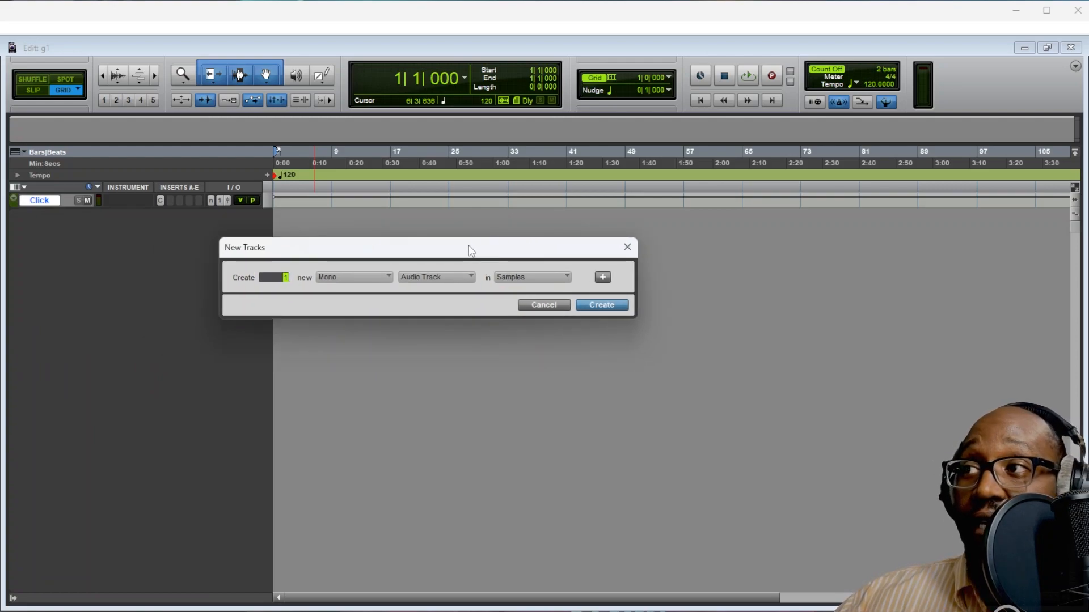
left_click(603, 278)
left_click(457, 280)
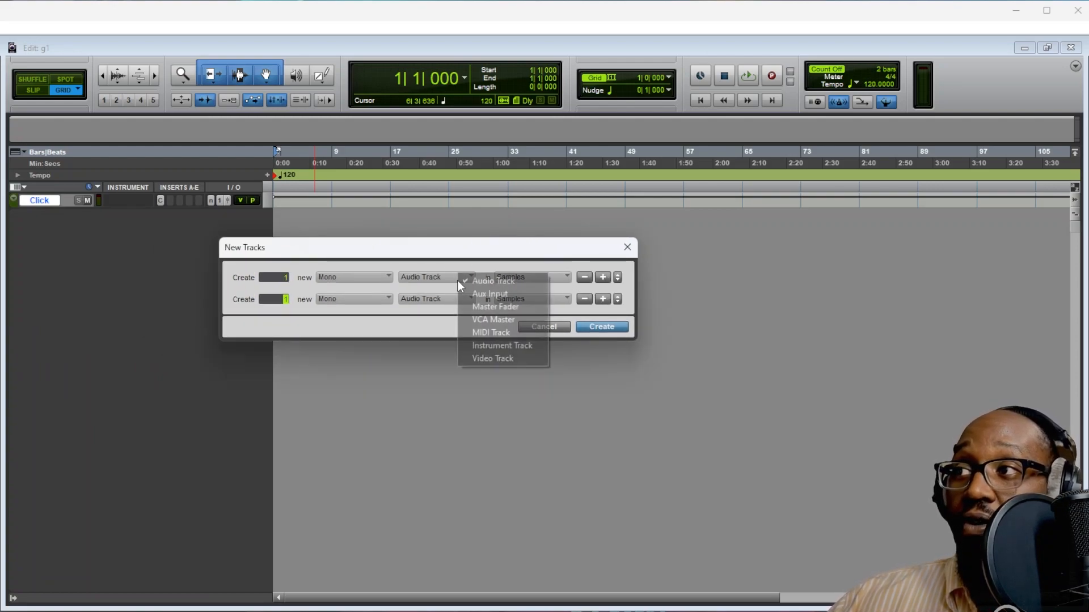
left_click(482, 331)
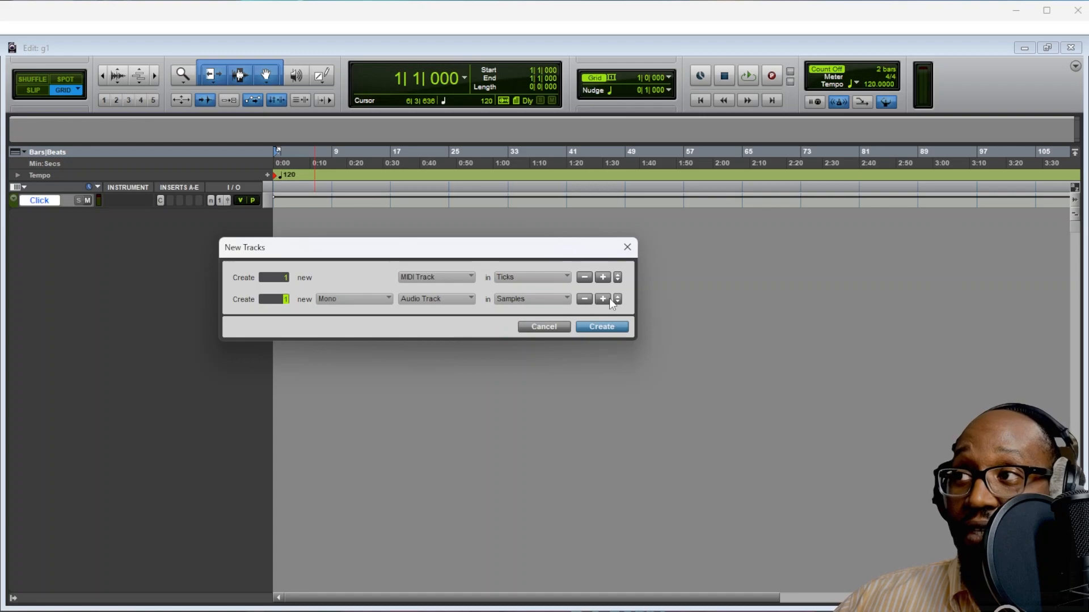
Set the second entry to 16 stereo Instrument Tracks in ticks and create all the tracks
left_click(440, 299)
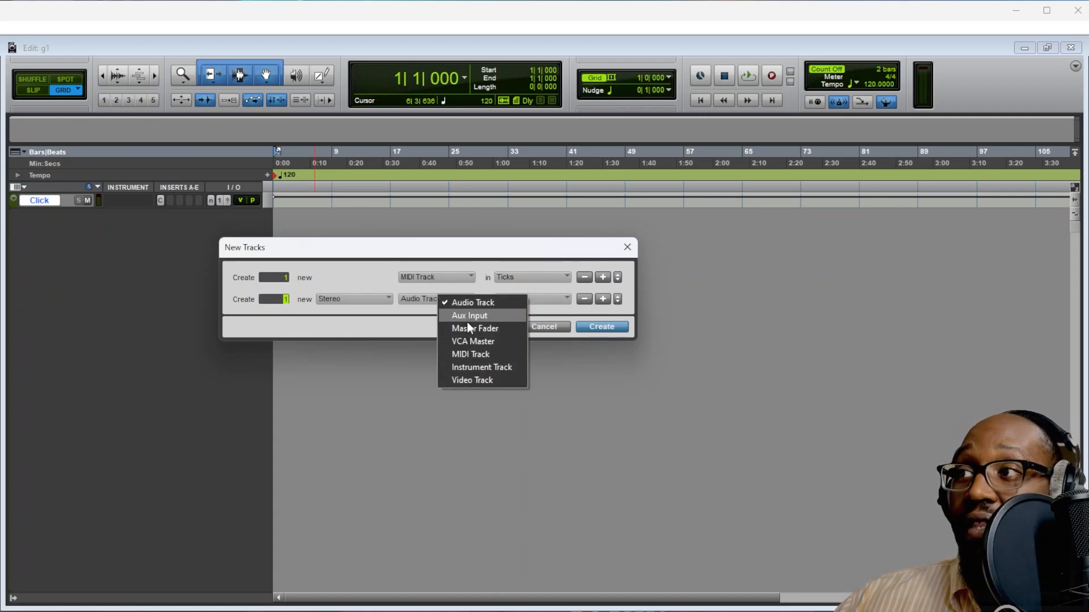
left_click(474, 367)
type("819")
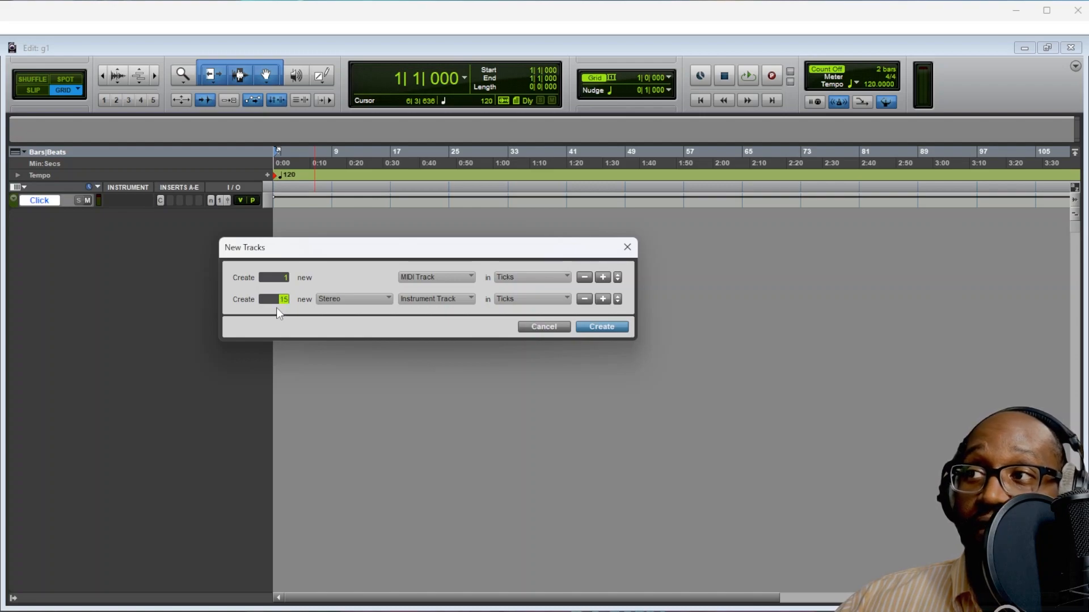
type("16")
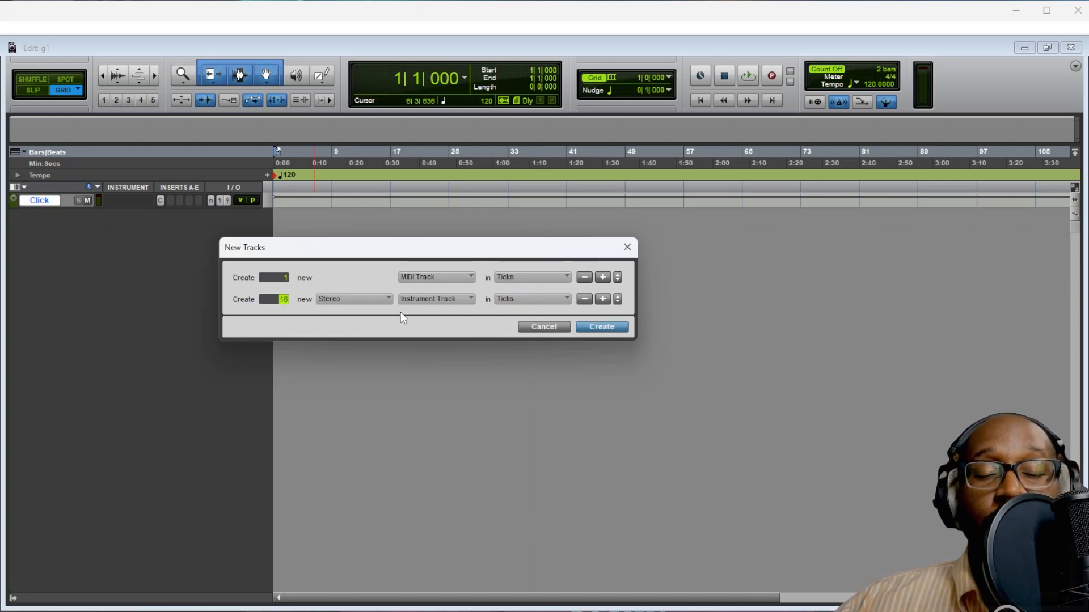
left_click(606, 326)
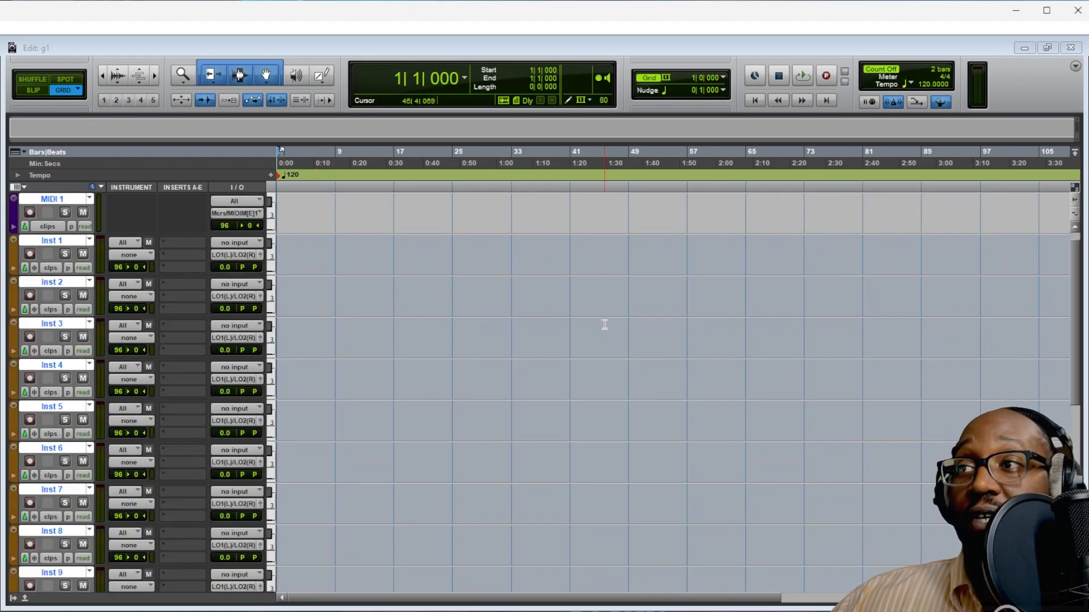
Deselect the MIDI 1 track and shrink it to its minimum height
left_click(63, 201, "ctrl")
left_click_drag(63, 232, 62, 203)
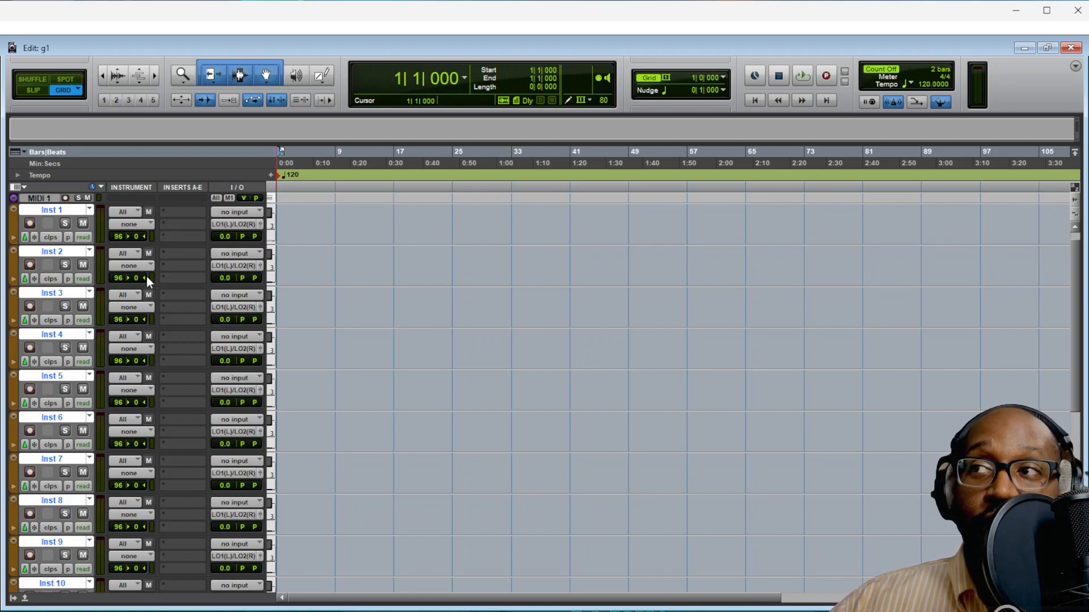
Insert the stereo Kontakt 7 multichannel instrument plug-in in the first insert slot of the Inst 1 track
left_click(21, 186)
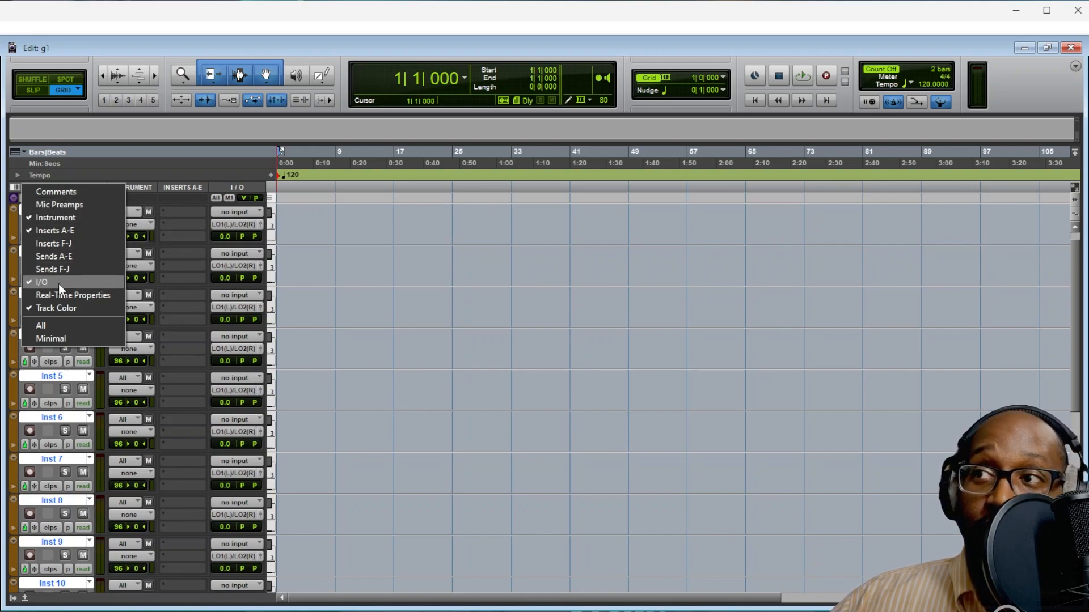
left_click(181, 210)
mouse_move(220, 232)
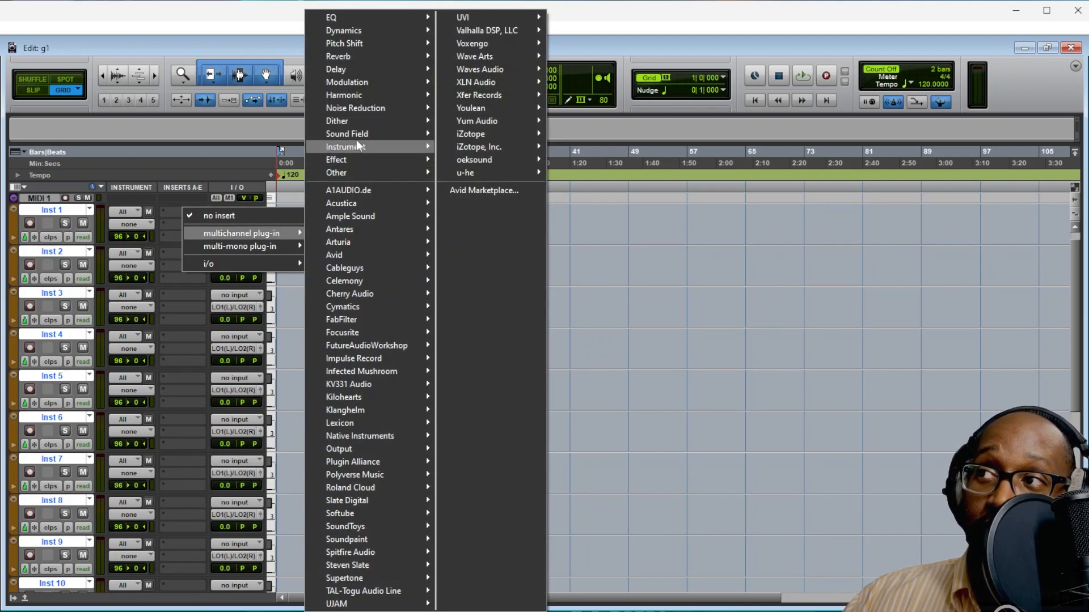
mouse_move(364, 145)
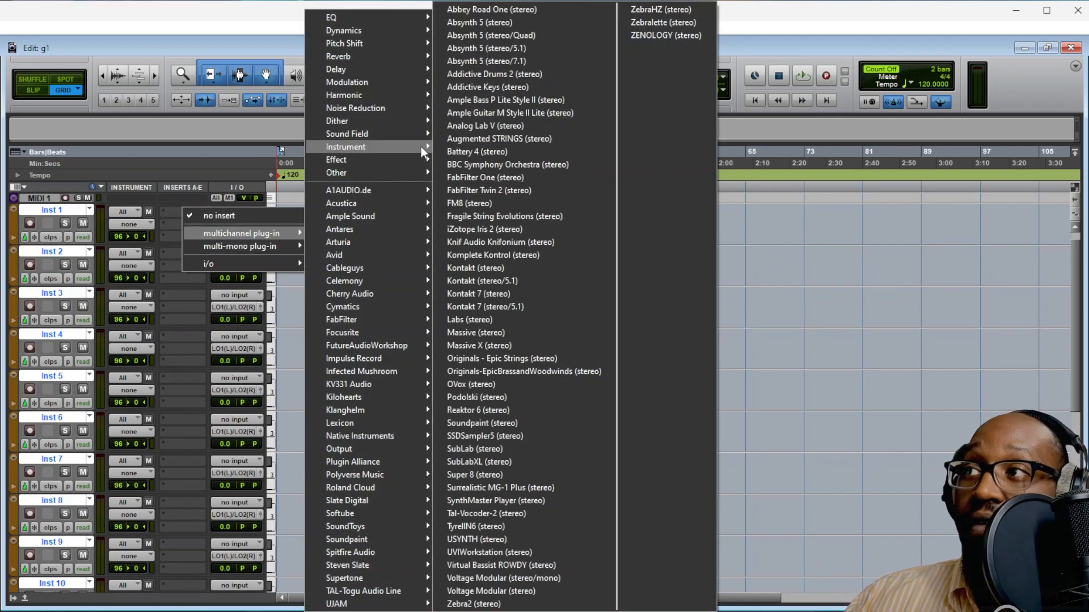
left_click(469, 293)
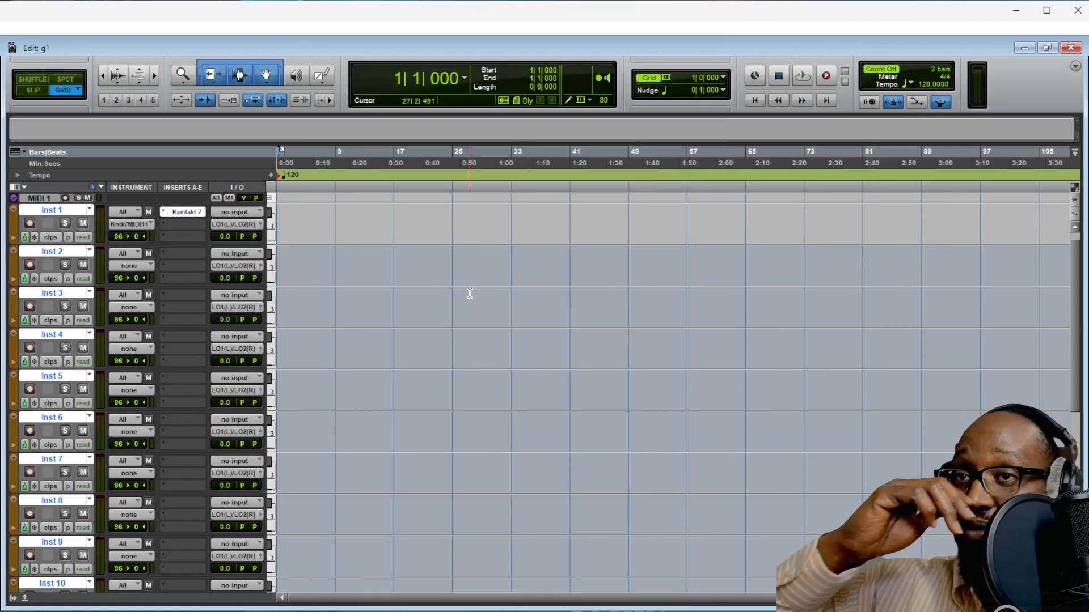
Load The Giant - Cinematic.nki from The Giant library into the Kontakt rack
scroll(421, 339, "down", 10)
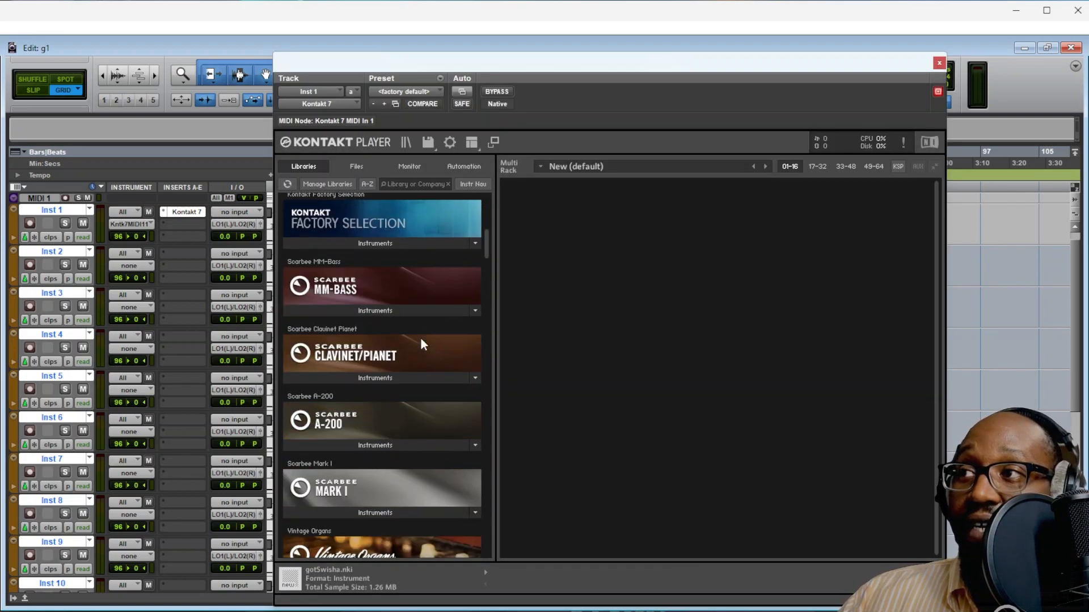
scroll(421, 338, "up", 8)
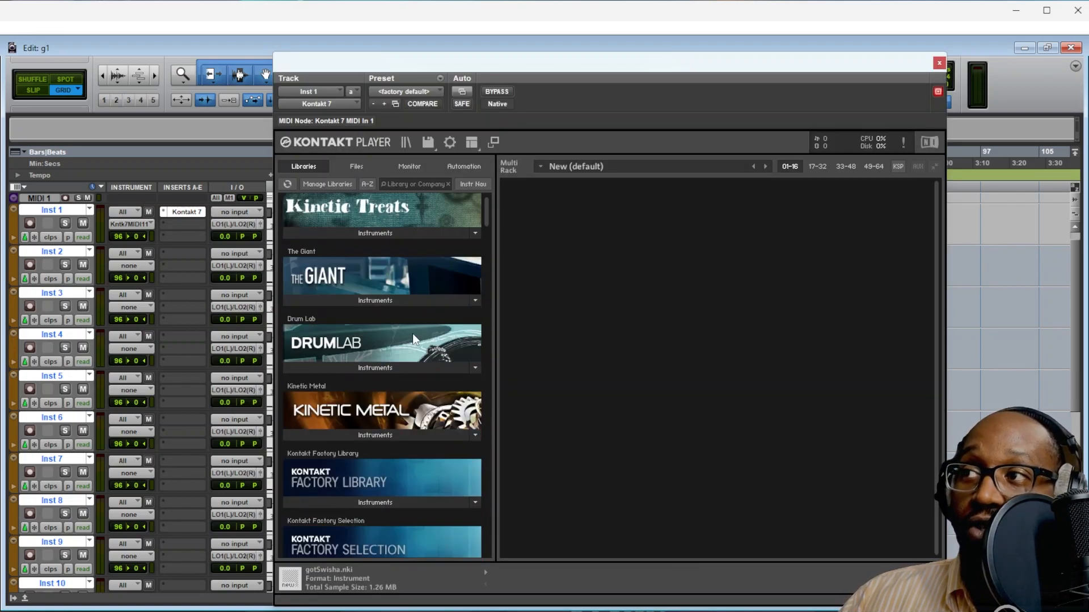
left_click(390, 322)
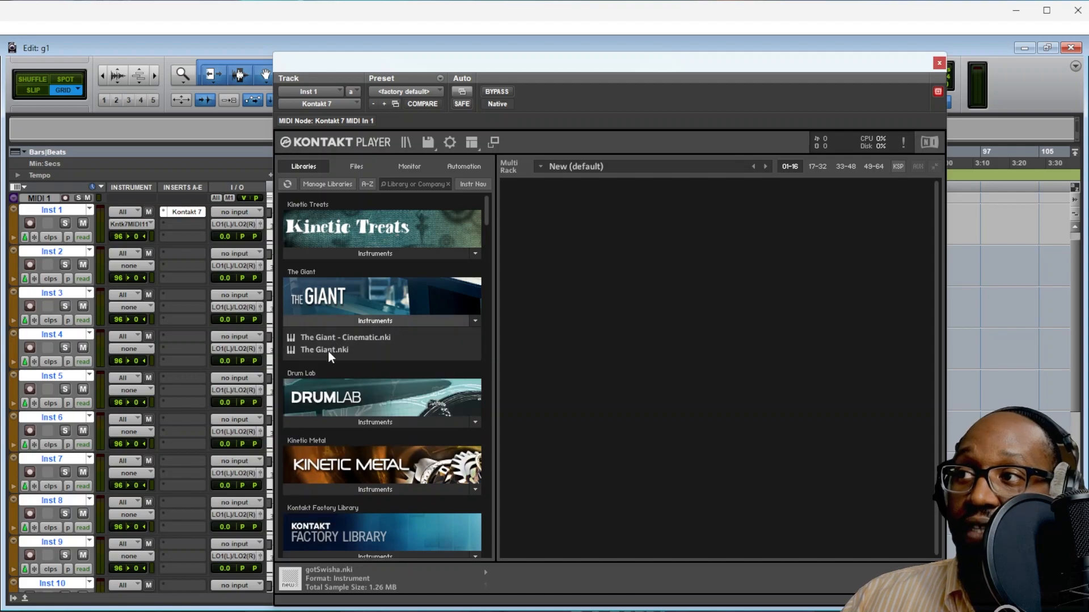
left_click_drag(322, 340, 512, 362)
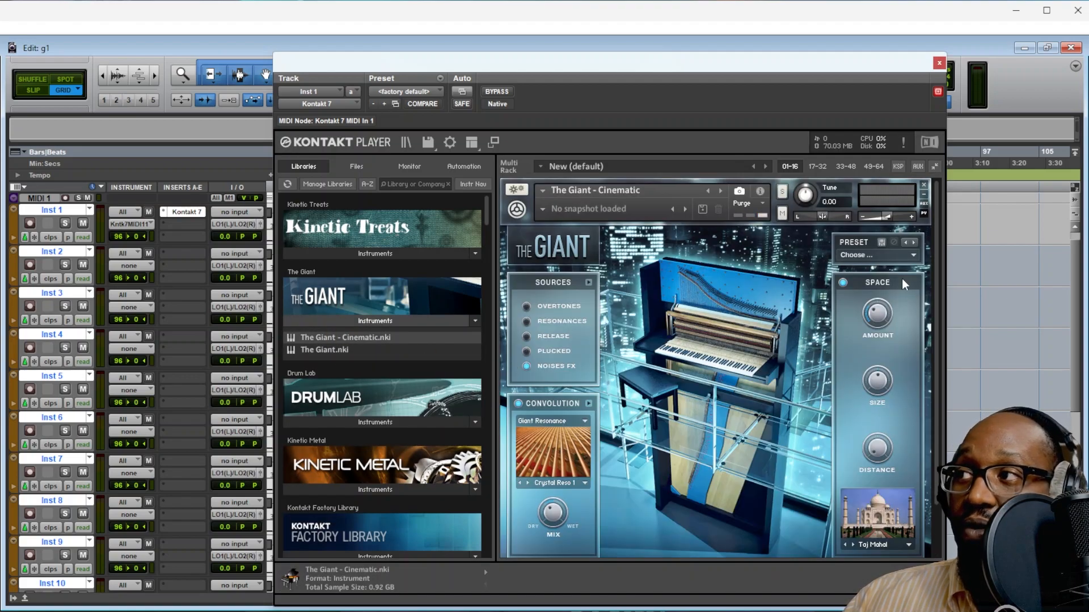
Add Drum Lab.nki from the Drum Lab library to the Kontakt rack below The Giant
left_click(346, 422)
left_click_drag(325, 440, 643, 464)
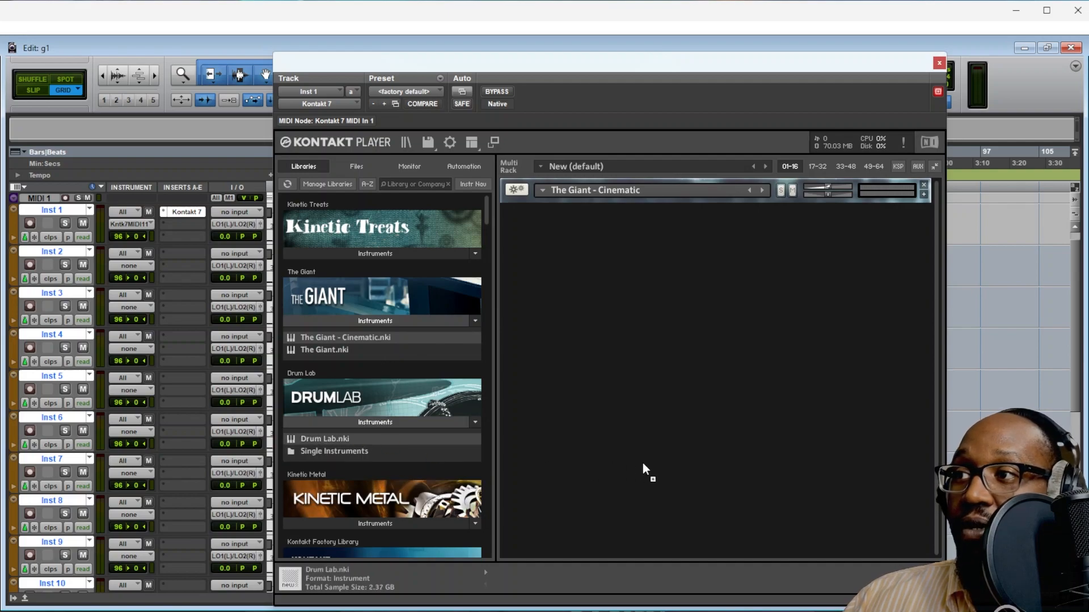
left_click_drag(695, 436, 642, 464)
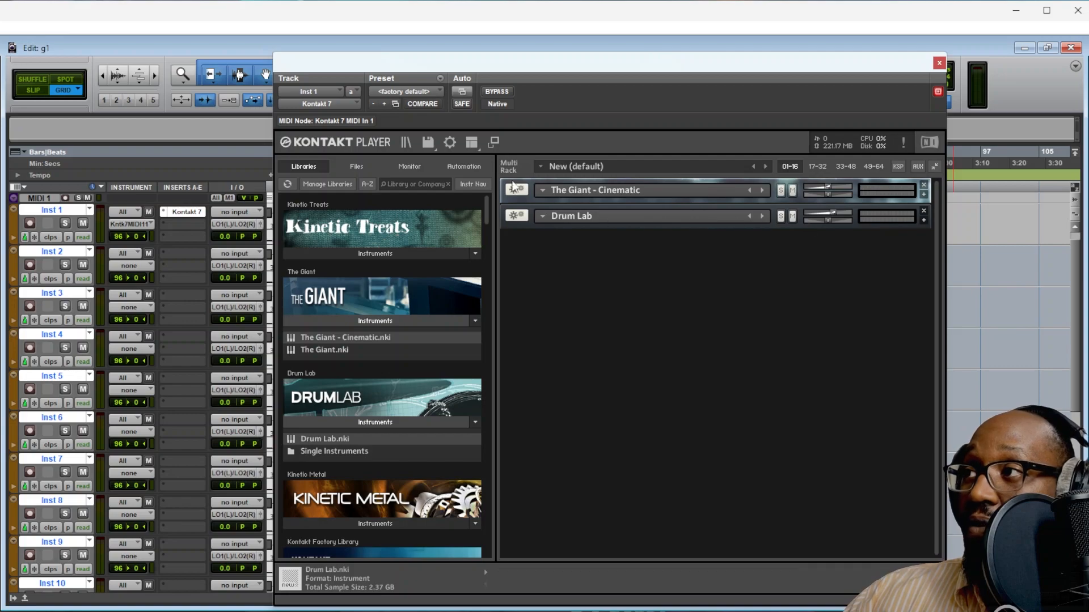
Show Kontakt's output section, clear it and create one individual channel per loaded instrument, merging the group outputs onto each instrument's default channel
left_click(479, 147)
left_click(489, 206)
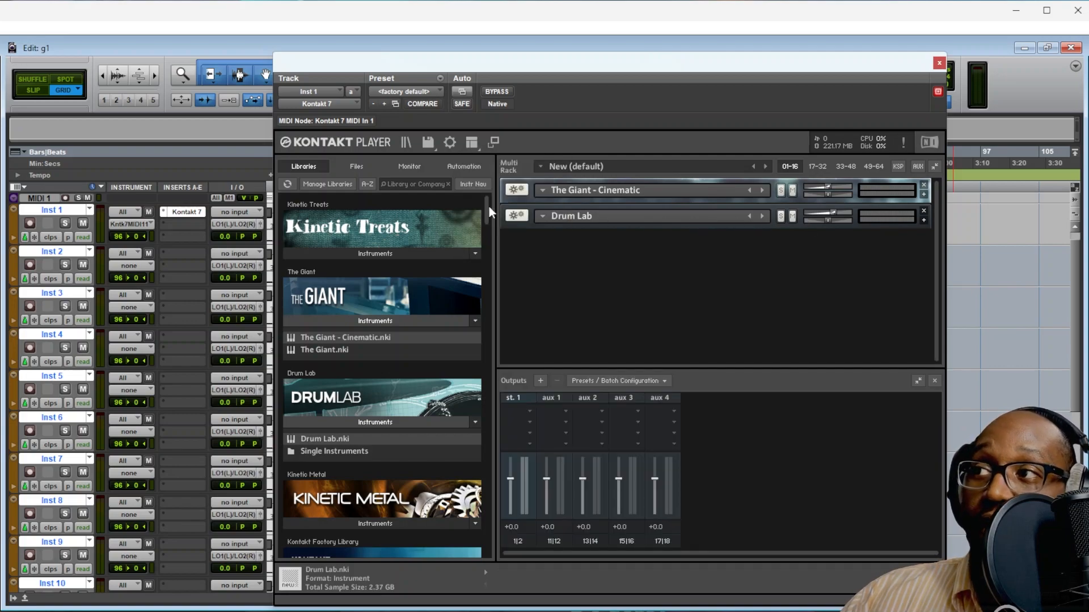
left_click(642, 380)
mouse_move(646, 411)
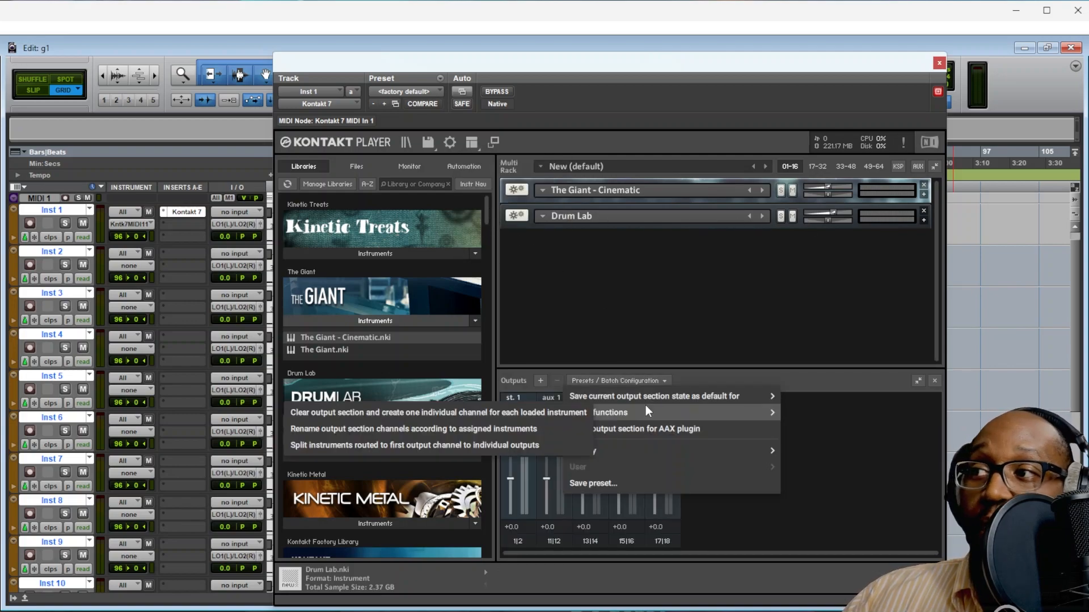
left_click(414, 416)
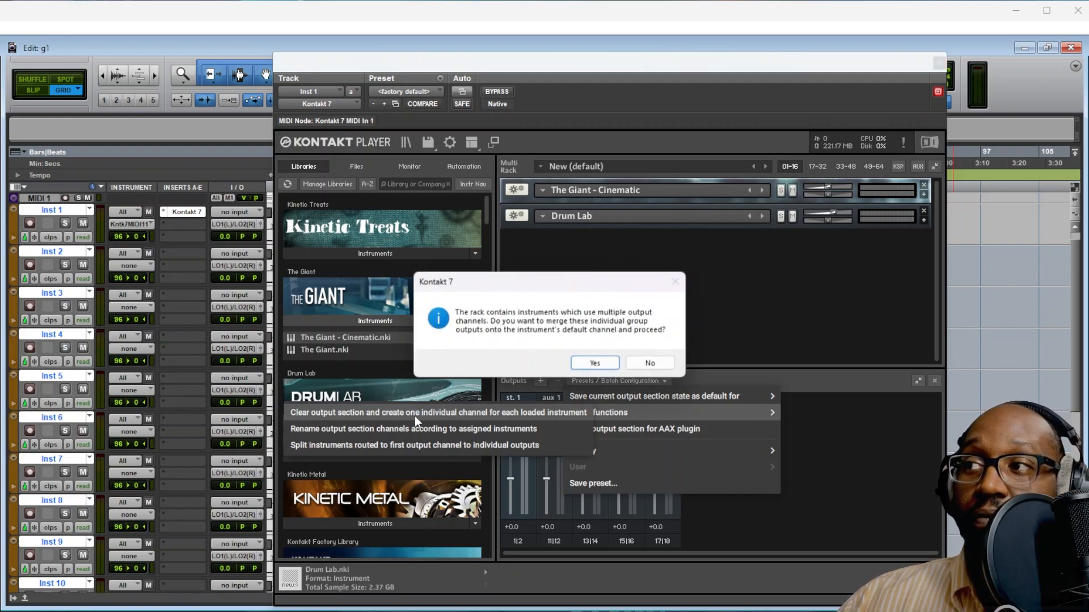
left_click(588, 366)
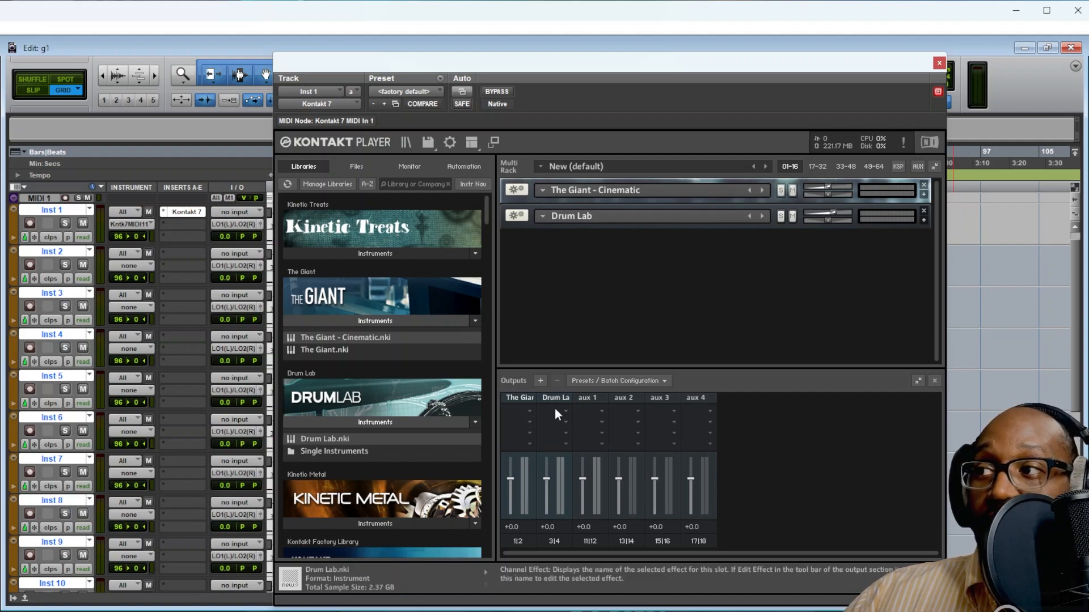
Close Kontakt's output section, collapse The Giant and expand Drum Lab to check its output and MIDI channel
left_click(934, 381)
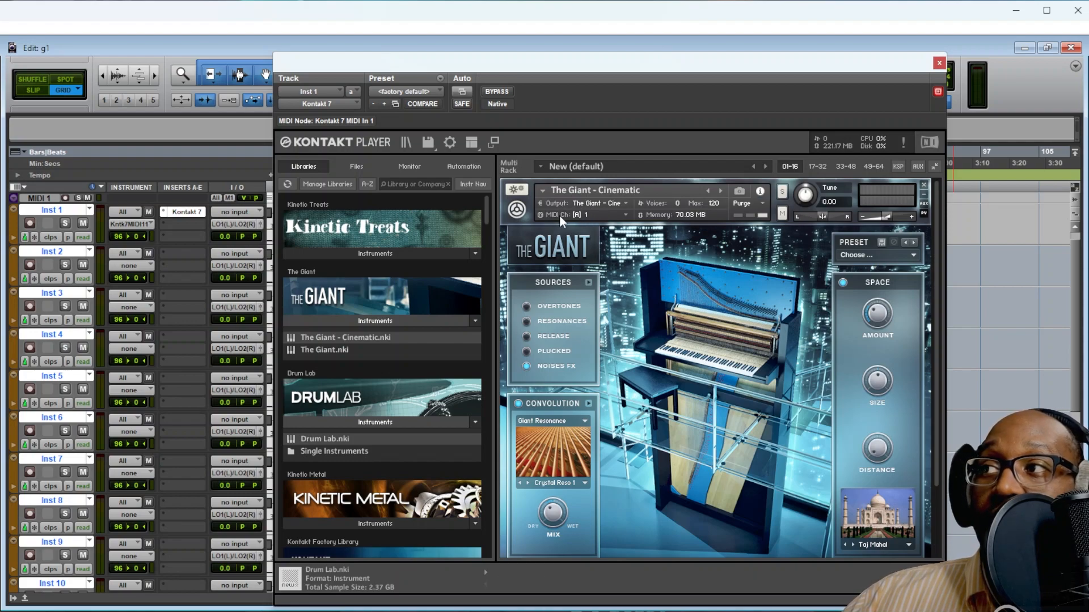
left_click(923, 194)
left_click(760, 217)
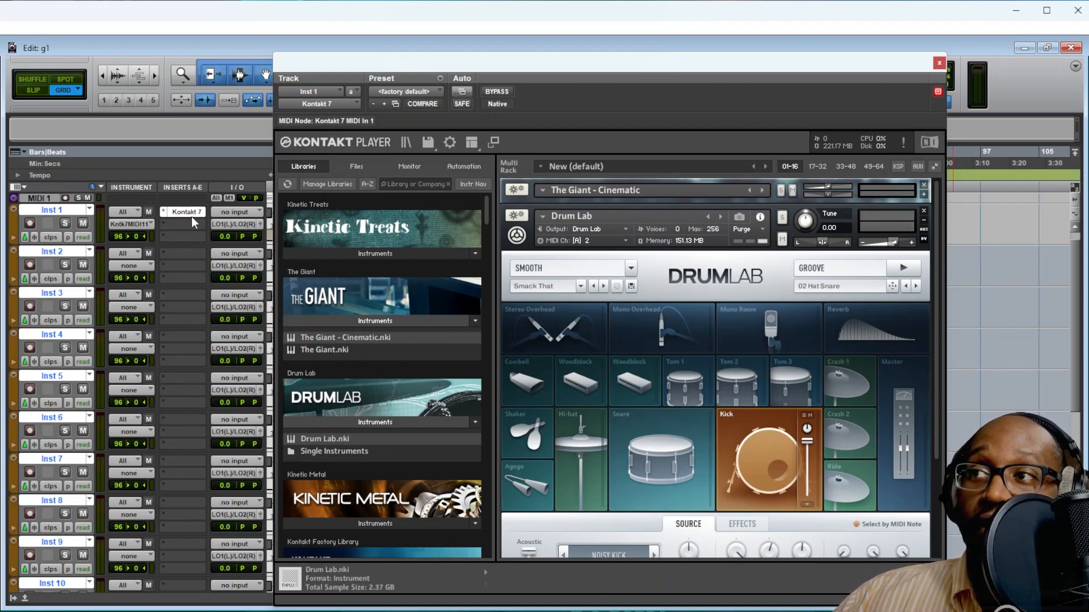
Route Inst 2's MIDI output to channel-2 of Kontakt 7 on Inst 1, set its audio input to Kontakt St 3/4, and close the plug-in window
left_click(61, 250)
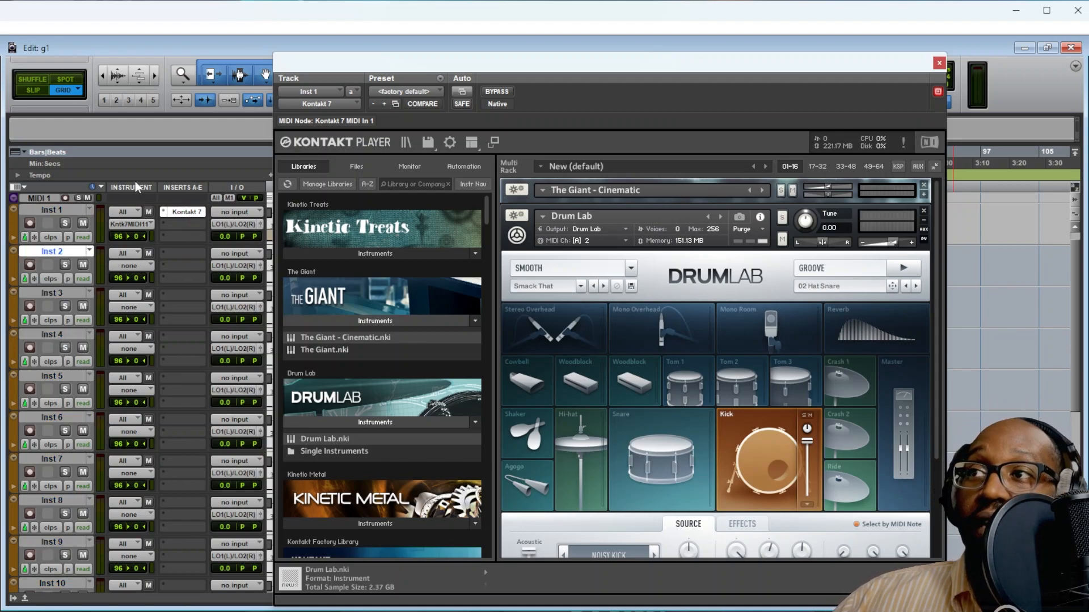
left_click(139, 270)
mouse_move(191, 287)
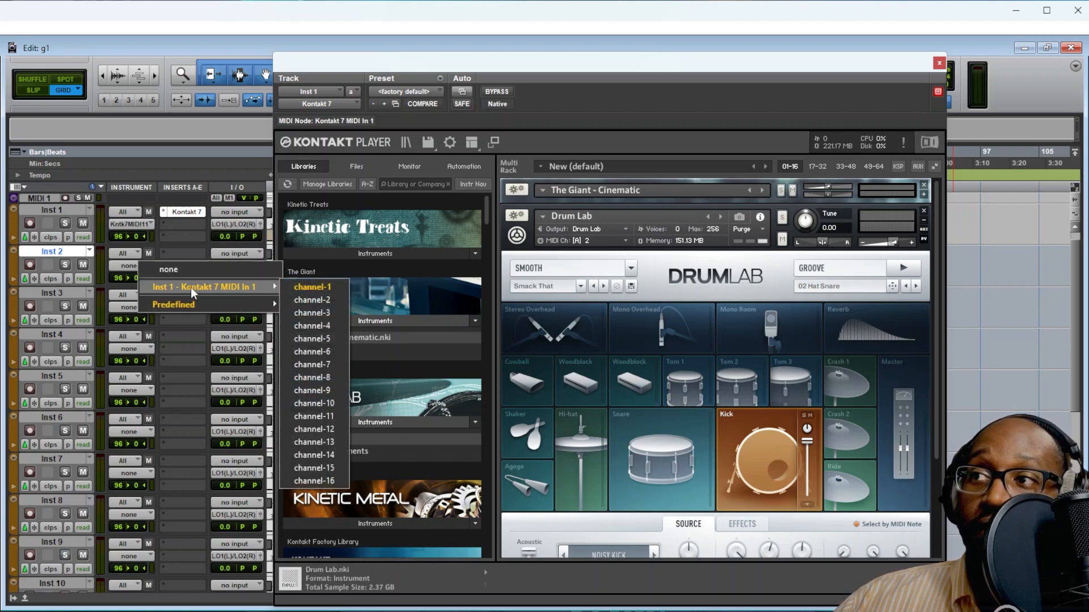
left_click(324, 300)
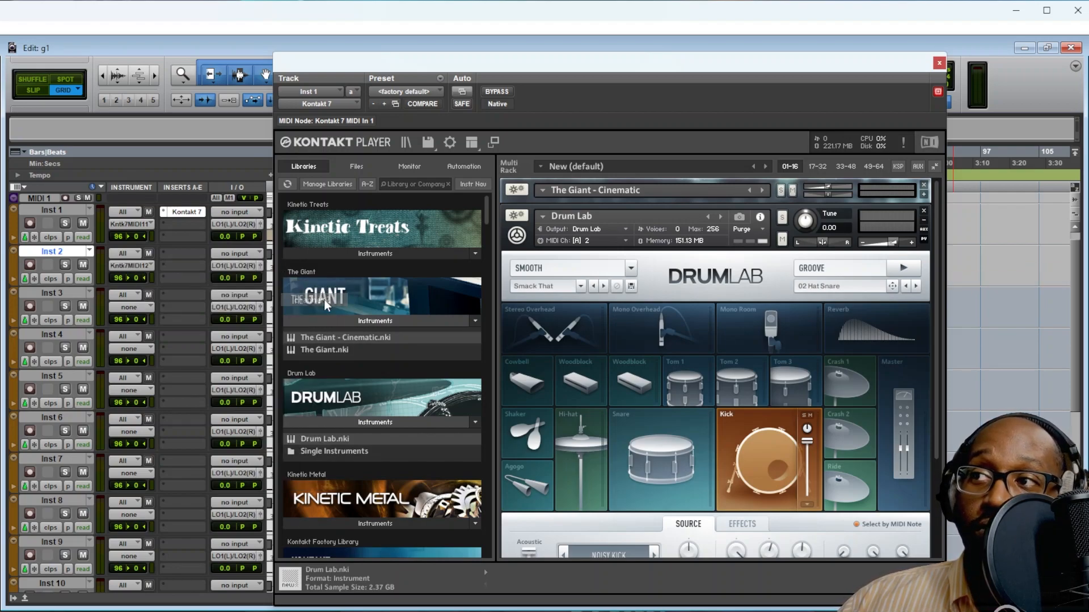
left_click(246, 253)
mouse_move(292, 297)
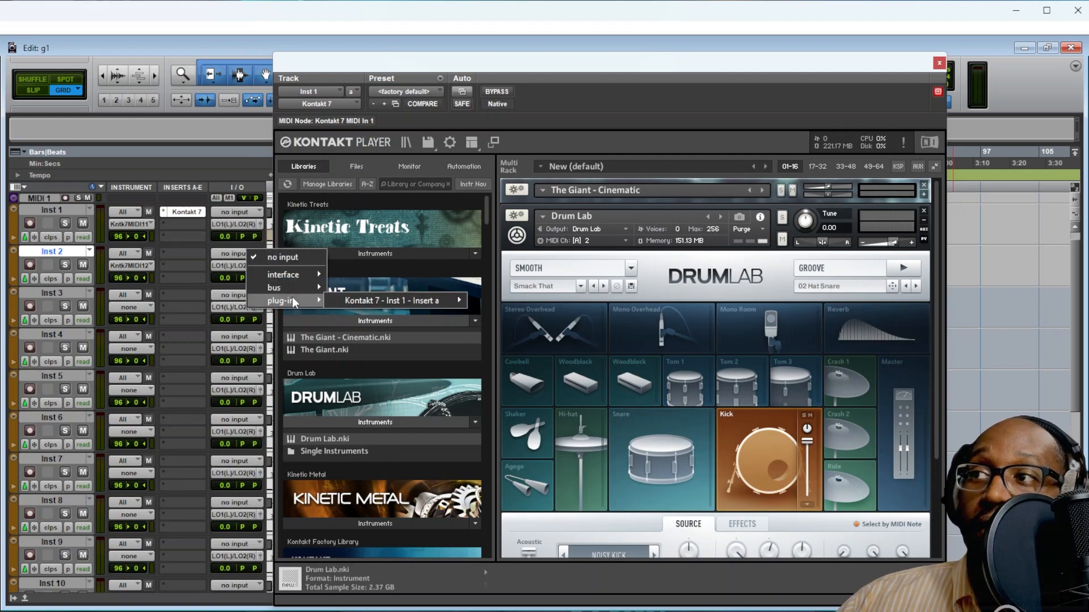
mouse_move(417, 302)
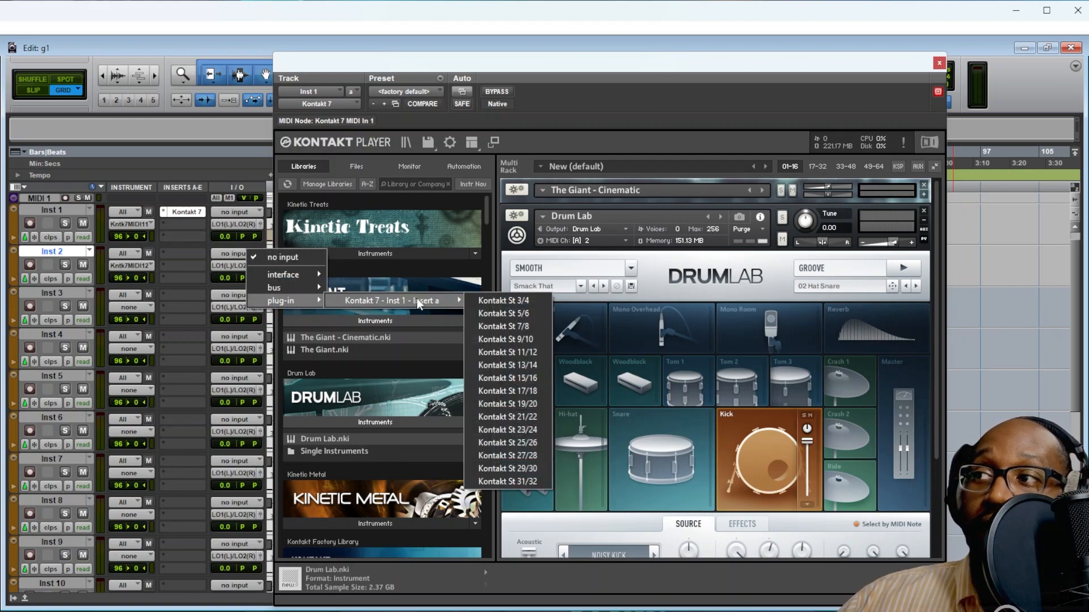
left_click(499, 301)
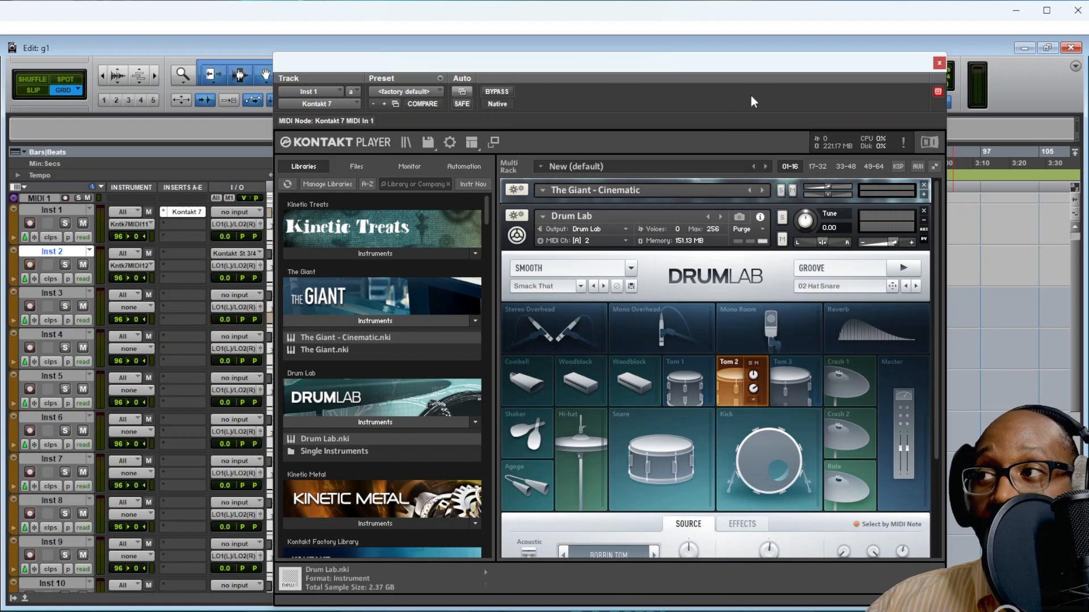
left_click(938, 62)
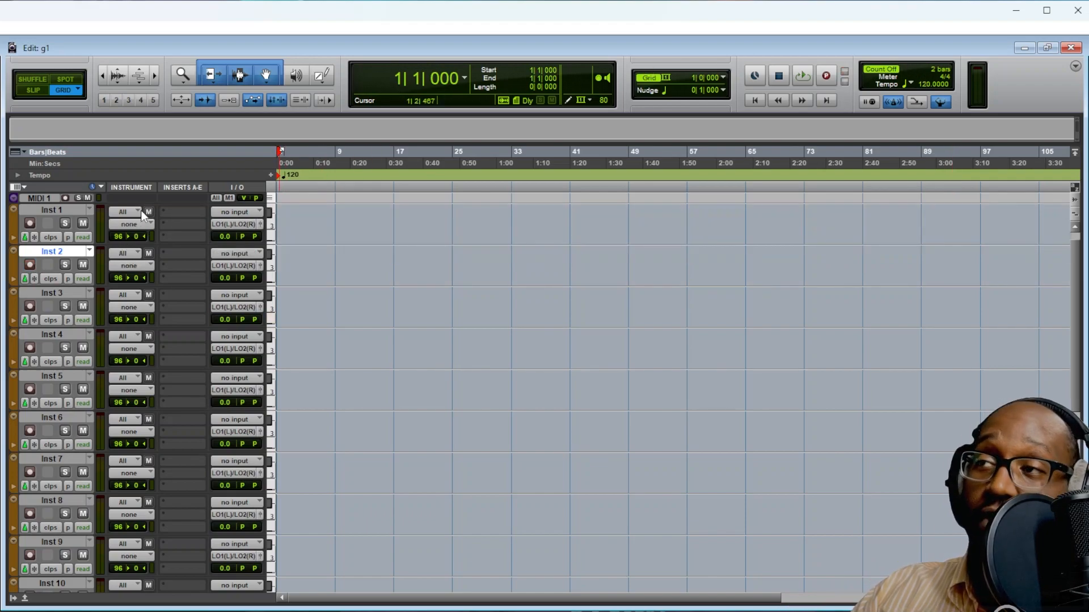
Insert the stereo Spitfire Audio plug-ins Originals - Epic Strings on Inst 1 and Originals-EpicBrassandWoodwinds on Inst 2
left_click(175, 210)
mouse_move(227, 234)
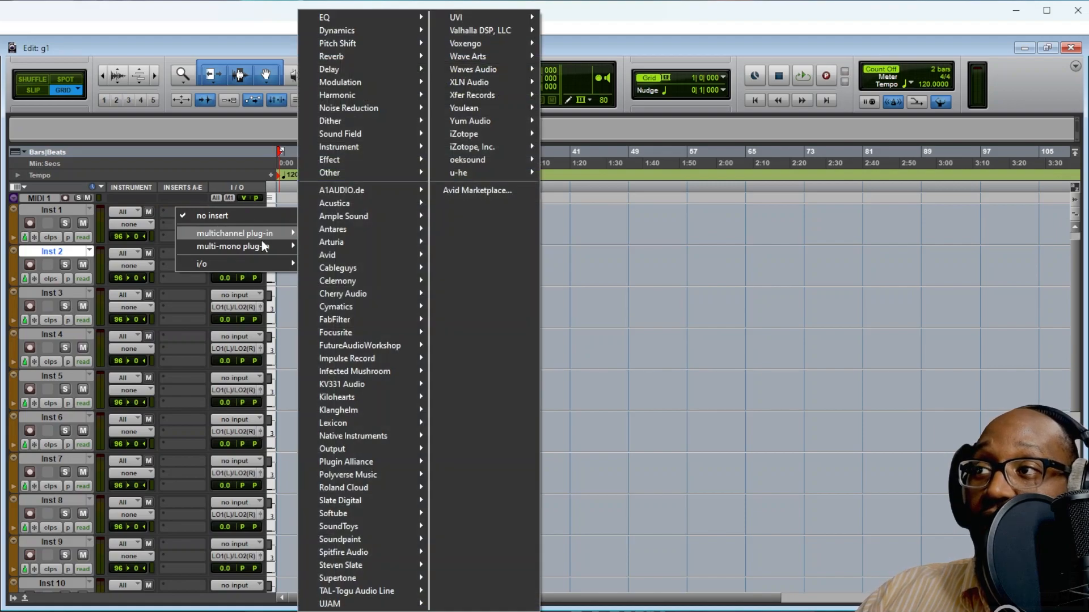
mouse_move(378, 151)
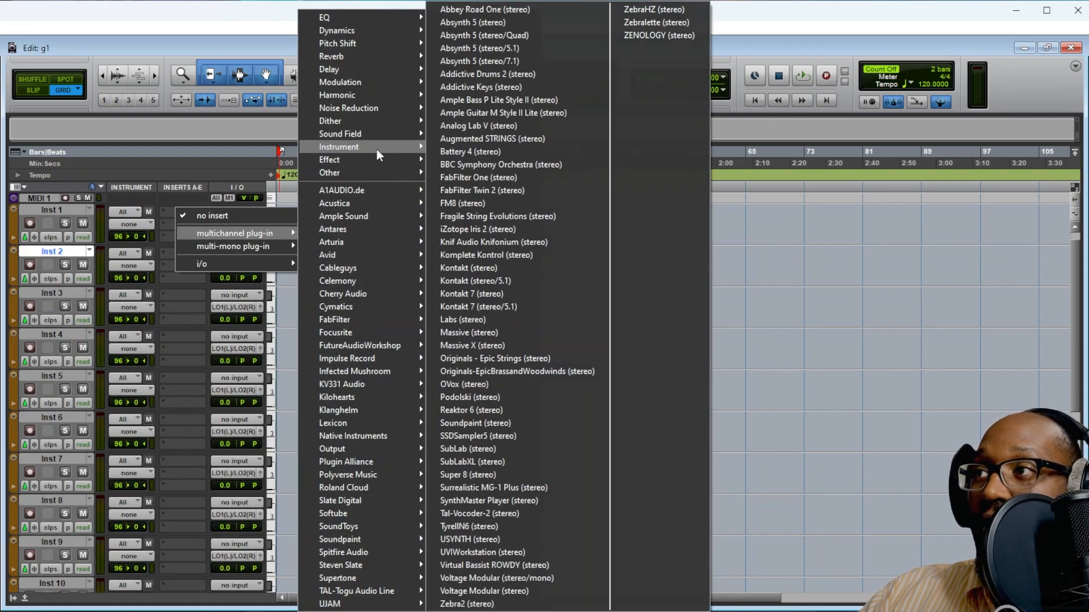
mouse_move(413, 550)
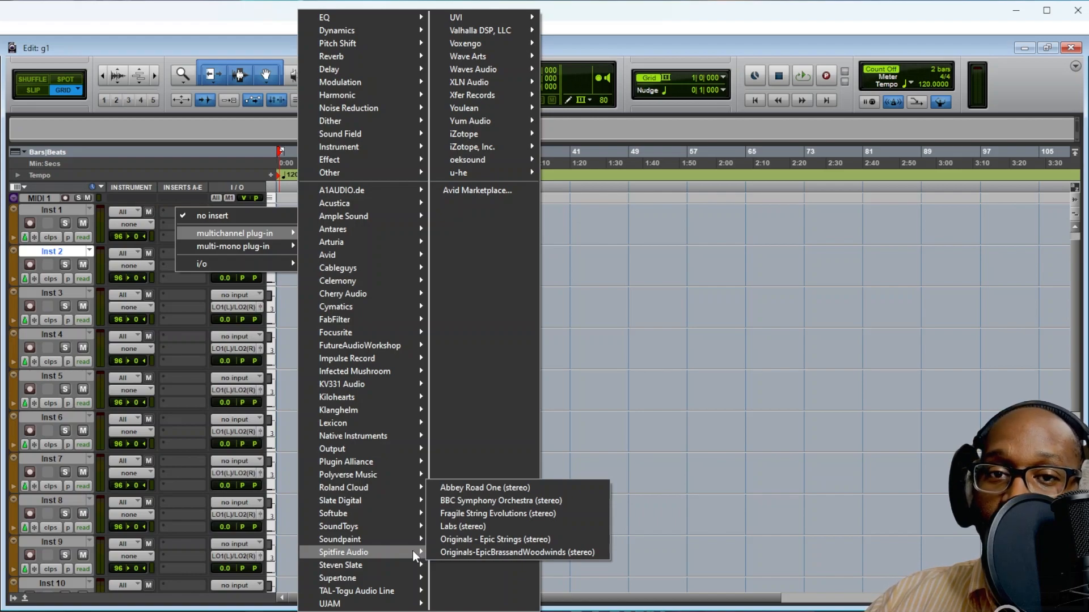
left_click(495, 539)
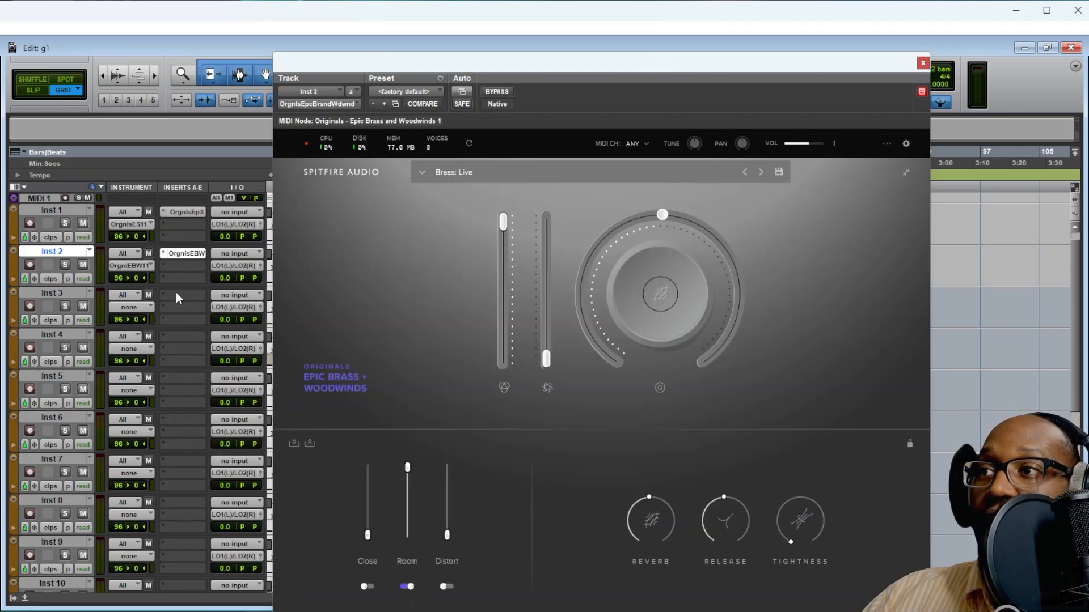
Insert the stereo Spitfire Audio plug-ins Abbey Road One on Inst 3 and Fragile String Evolutions on Inst 4
left_click(176, 294)
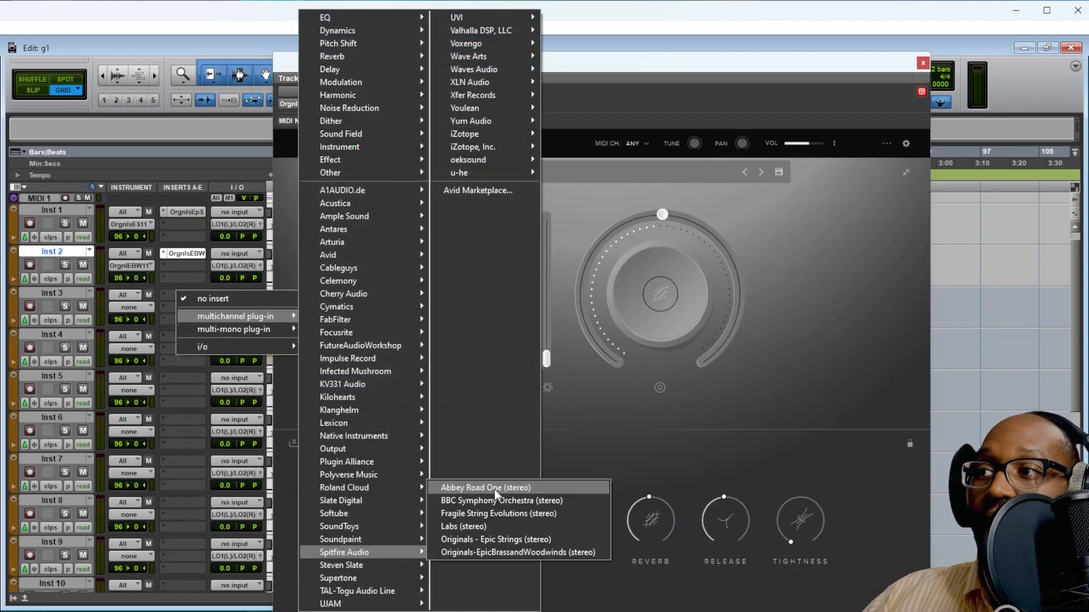
left_click(494, 487)
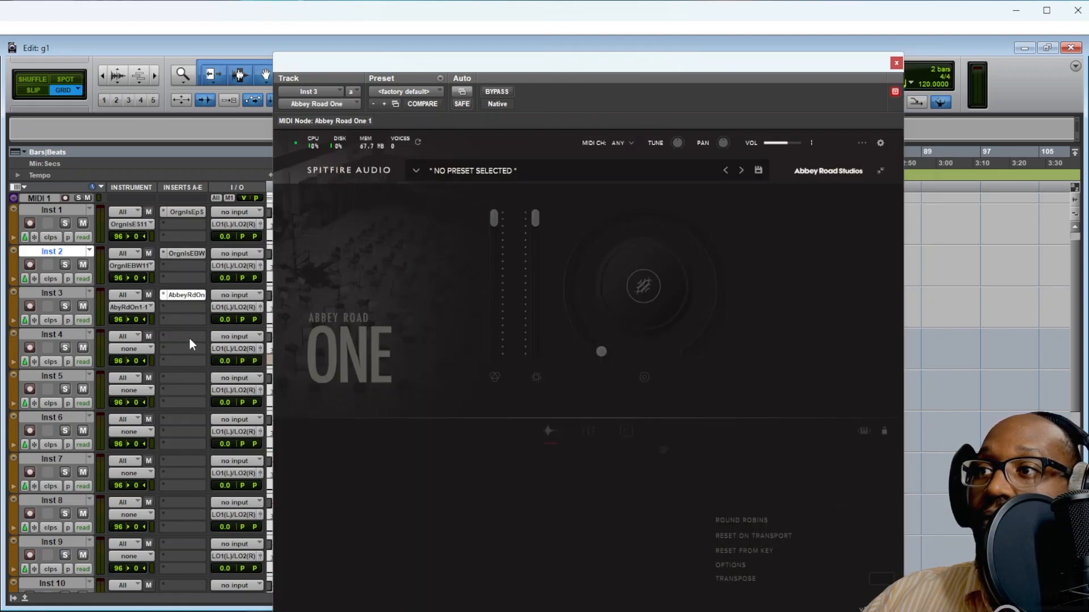
left_click(188, 335)
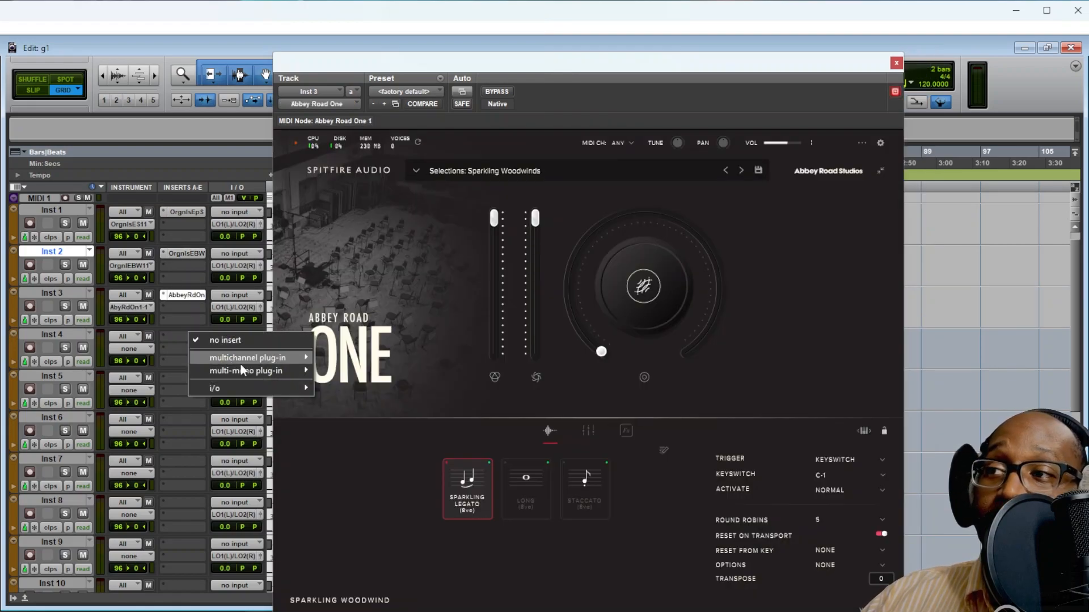
mouse_move(274, 360)
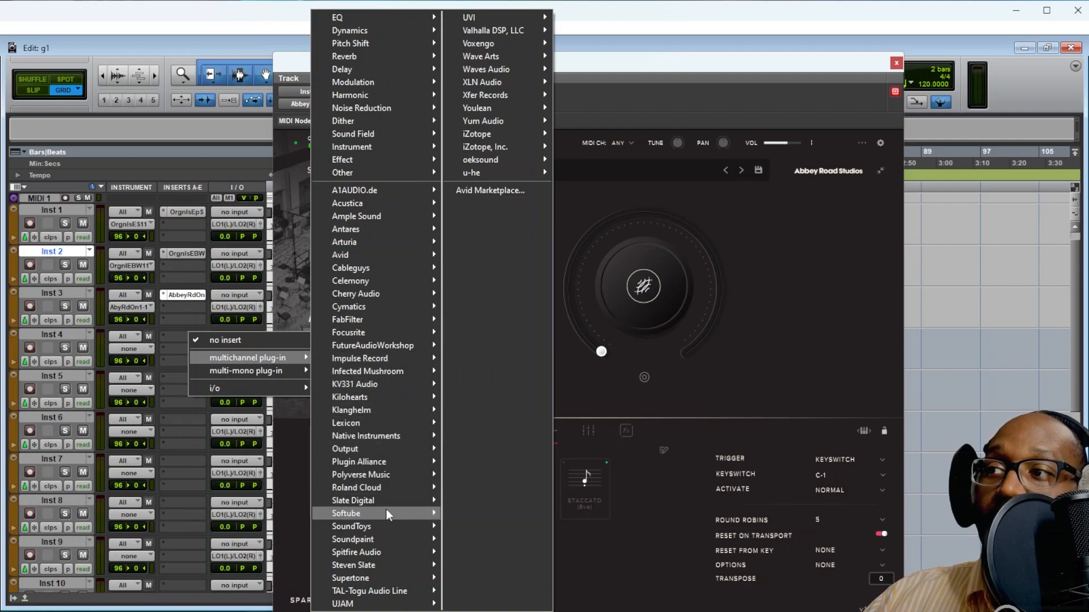
mouse_move(398, 543)
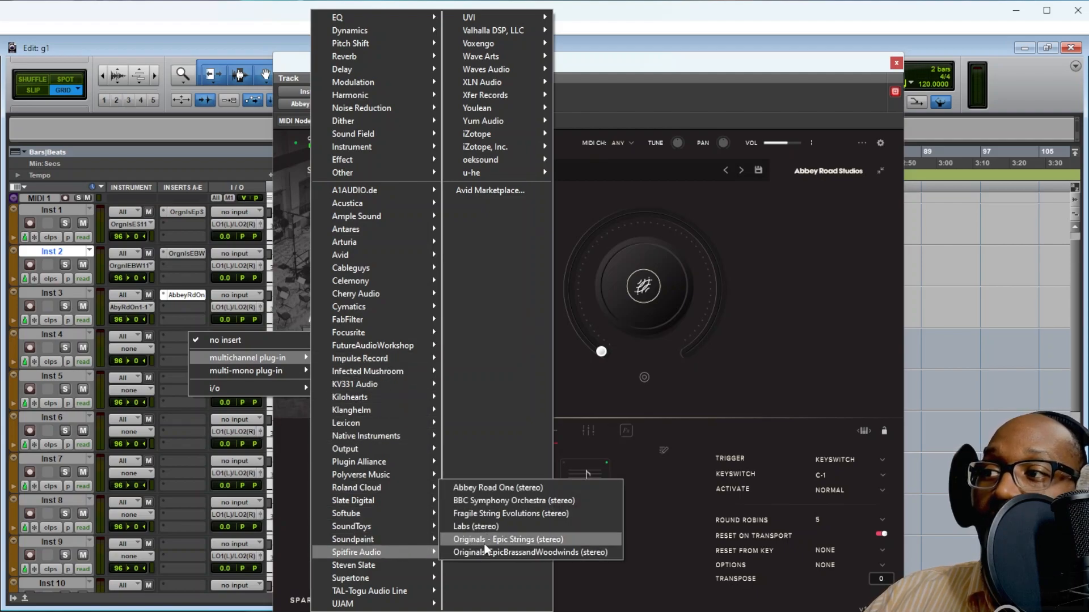
left_click(491, 501)
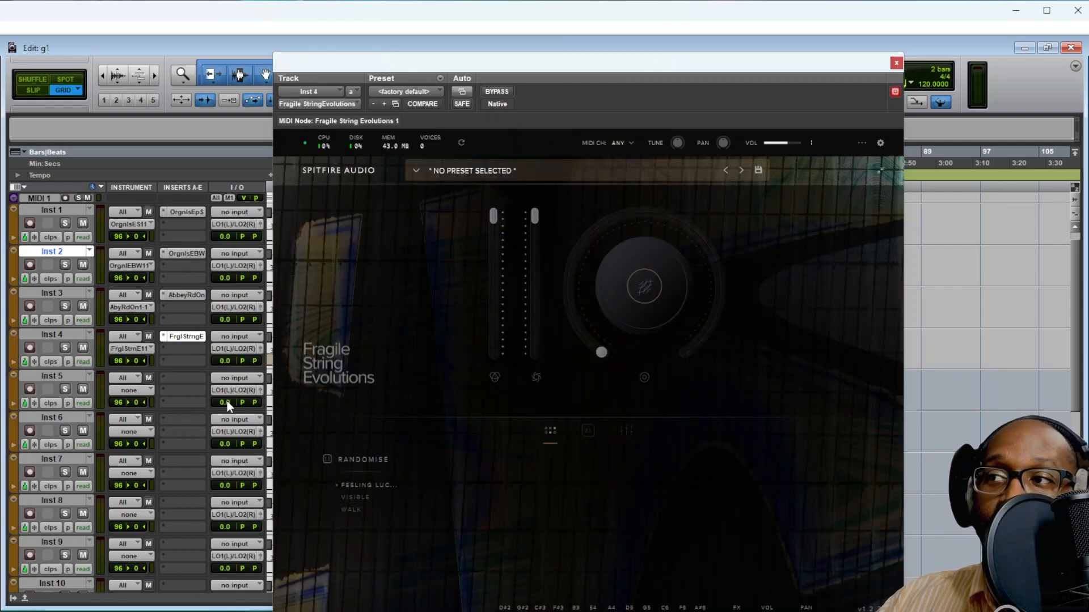
Insert Spitfire Audio's stereo BBC Symphony Orchestra multichannel plug-in in the first insert slot of Inst 5
left_click(176, 377)
mouse_move(235, 399)
mouse_move(375, 524)
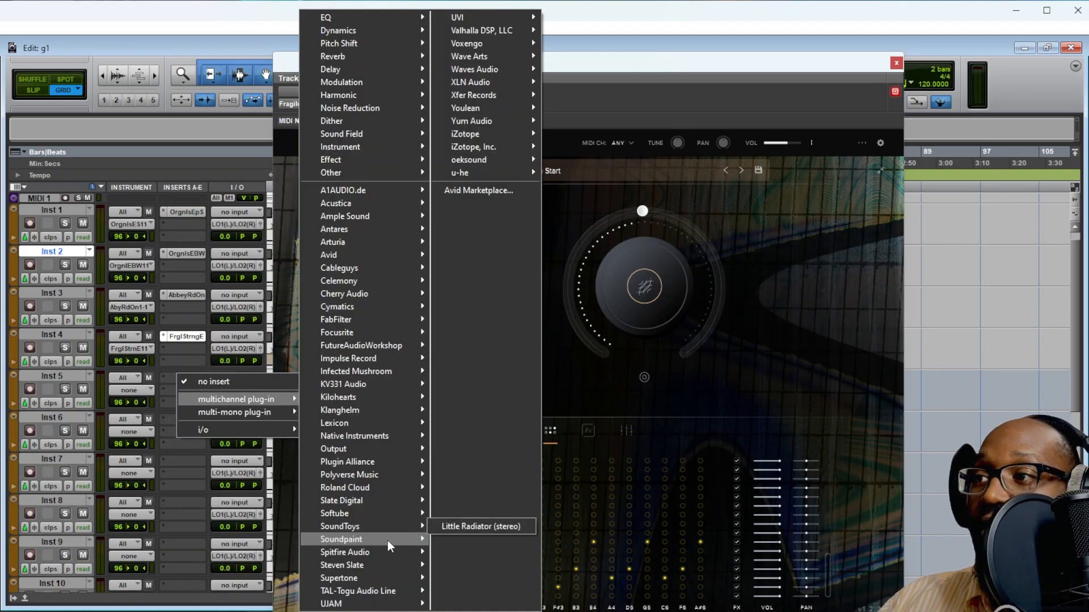
mouse_move(394, 550)
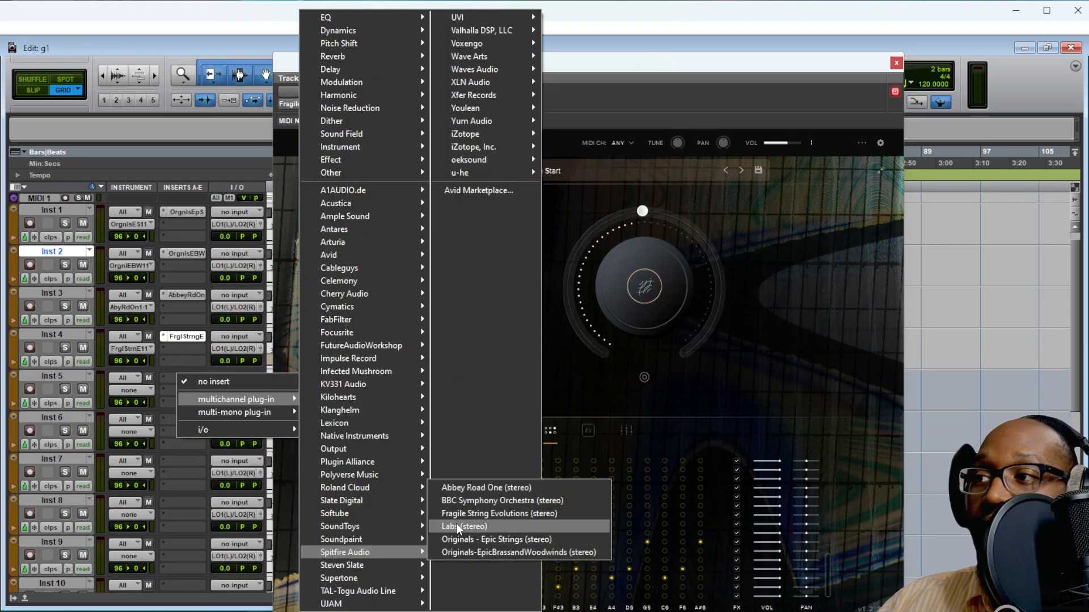
left_click(459, 500)
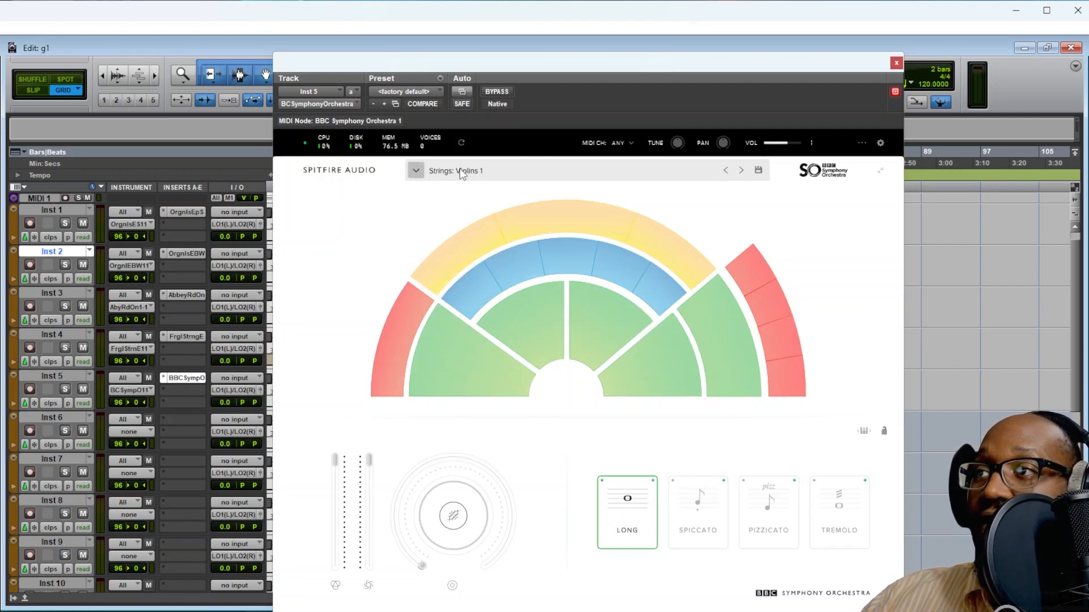
Choose the Harp and Celeste preset in BBC Symphony Orchestra and close the plug-in window
left_click(417, 171)
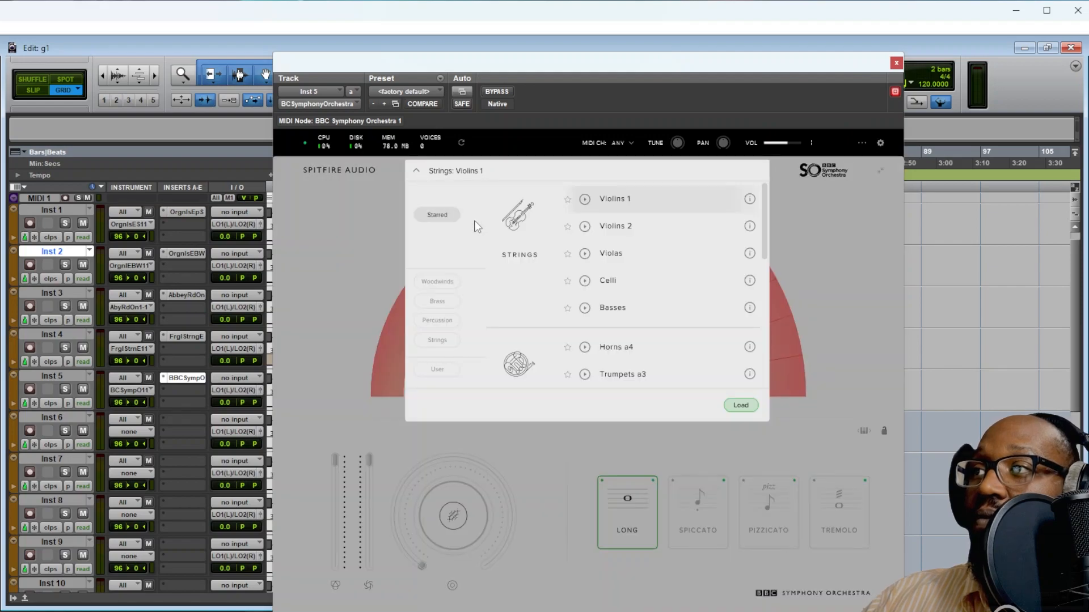
scroll(516, 284, "down", 1)
scroll(650, 314, "down", 4)
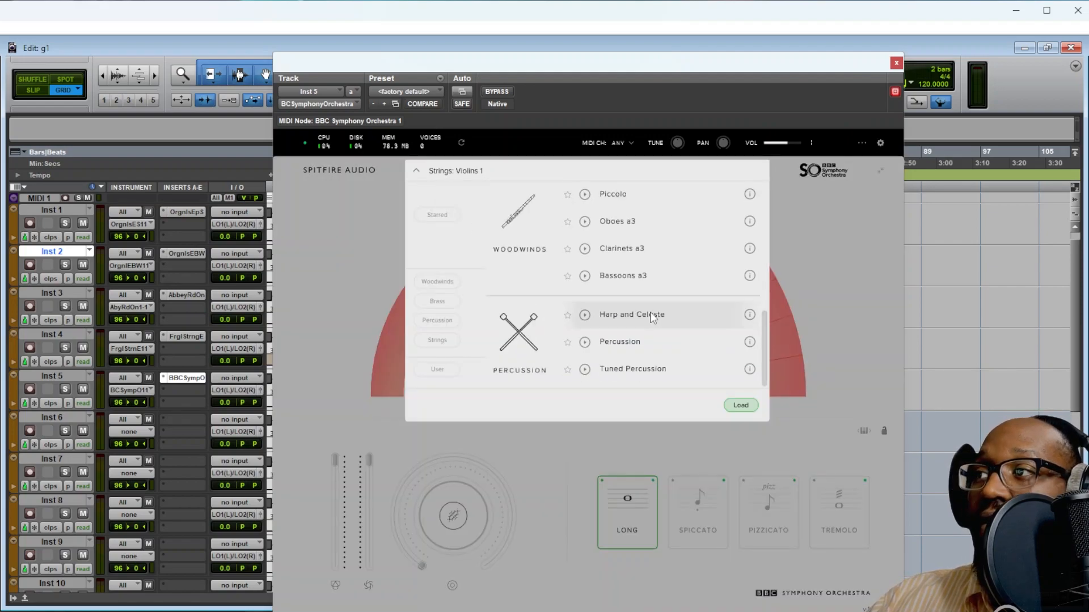
double_click(617, 317)
left_click(896, 62)
Insert the Native Instruments Battery 4 multichannel plug-in on Inst 7 and load its "routed" preset
left_click(189, 461)
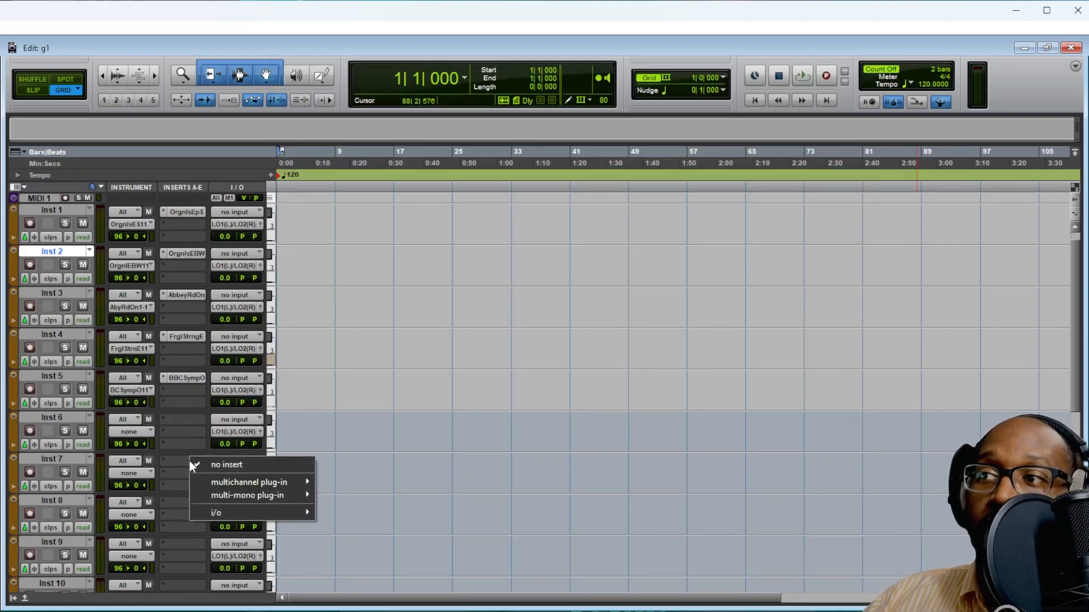
mouse_move(250, 483)
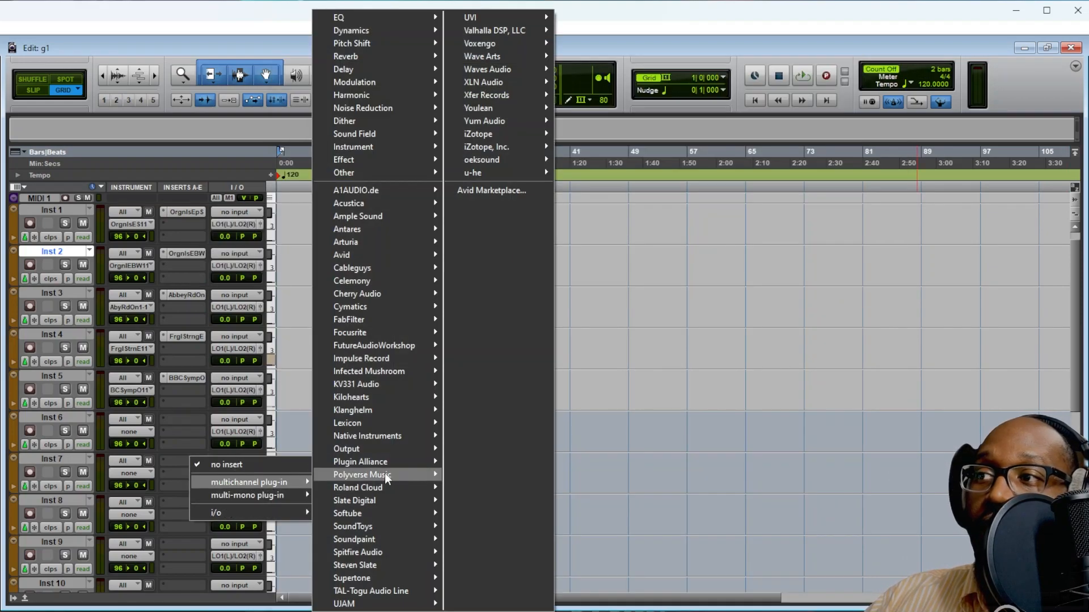
mouse_move(374, 436)
left_click(607, 109)
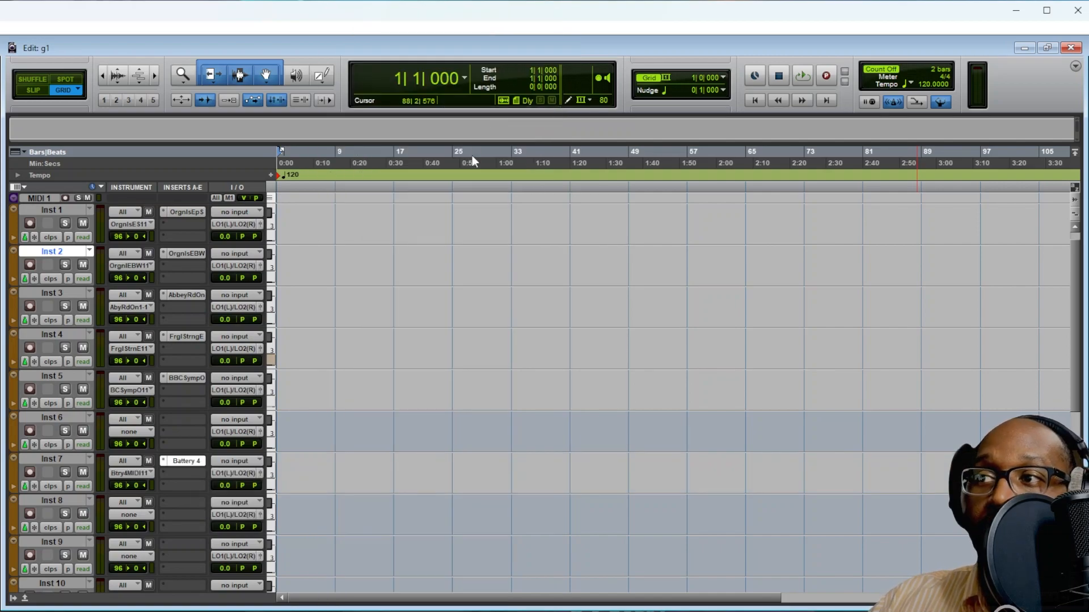
scroll(213, 338, "down", 3)
left_click(409, 92)
left_click(448, 121)
Inspect Battery cells A2 and A7, checking the direct output assignment of cell A7
left_click(589, 198)
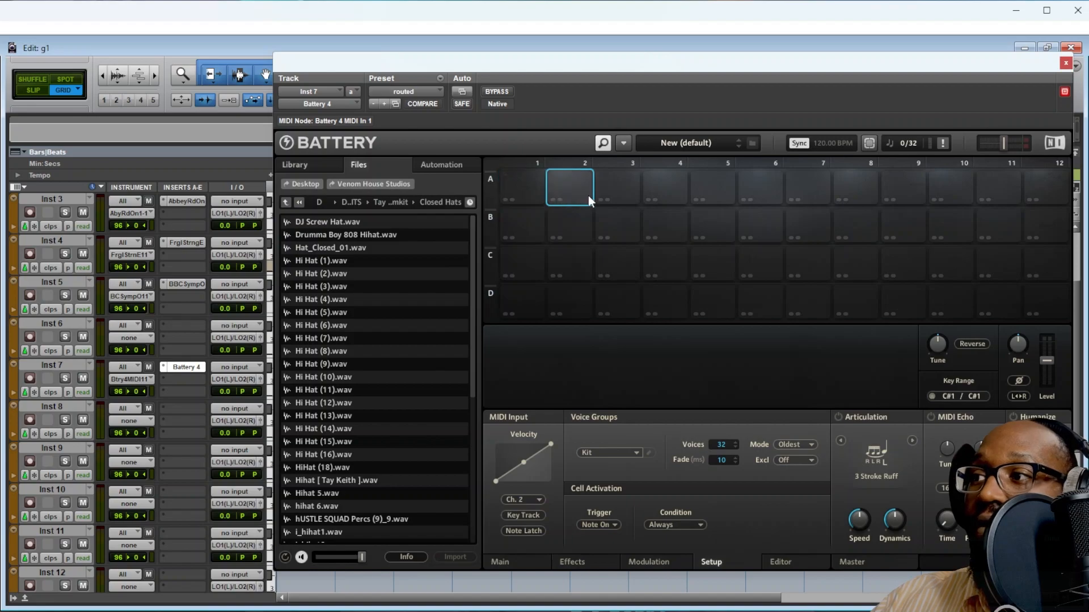
left_click(794, 183)
right_click(795, 186)
mouse_move(900, 346)
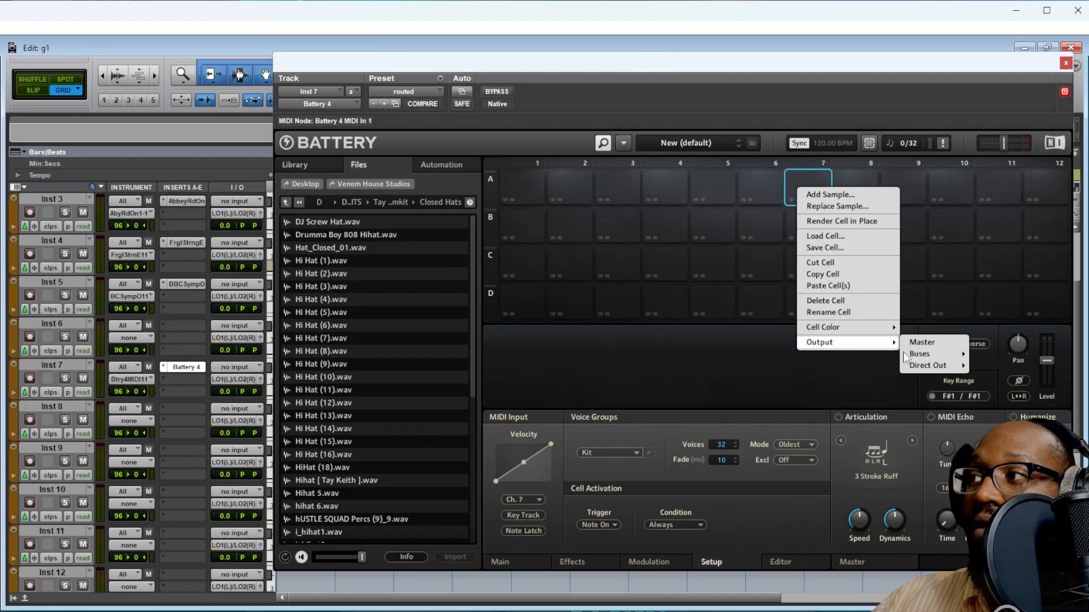
mouse_move(928, 365)
Route the MIDI outputs of Inst 8, Inst 9 and Inst 10 to Battery 4 channel-2, channel-3 and channel-4 respectively
left_click(142, 423)
left_click(386, 325)
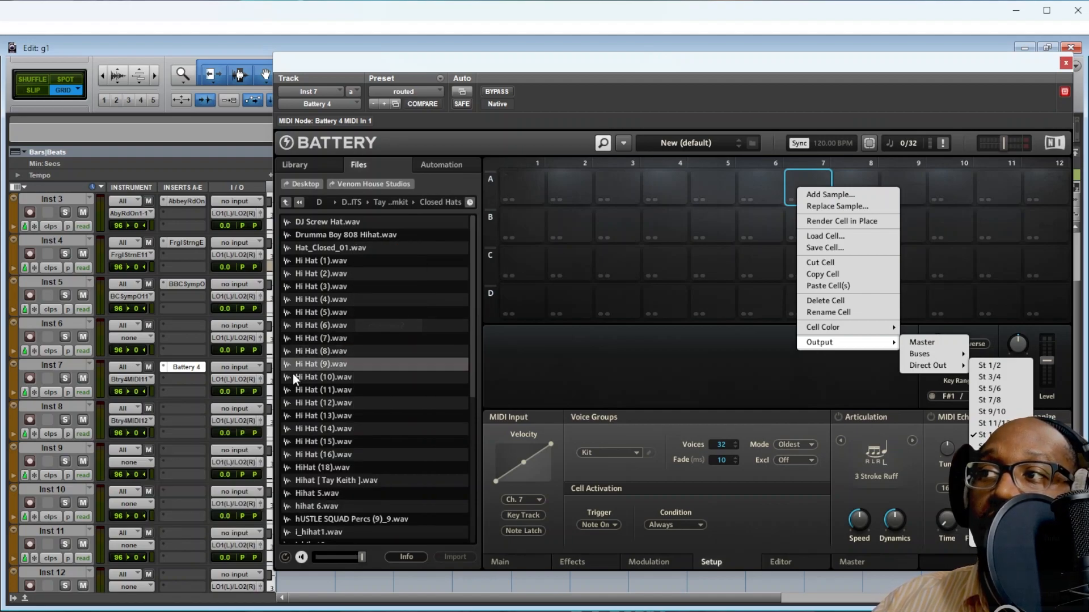
left_click(136, 462)
mouse_move(243, 546)
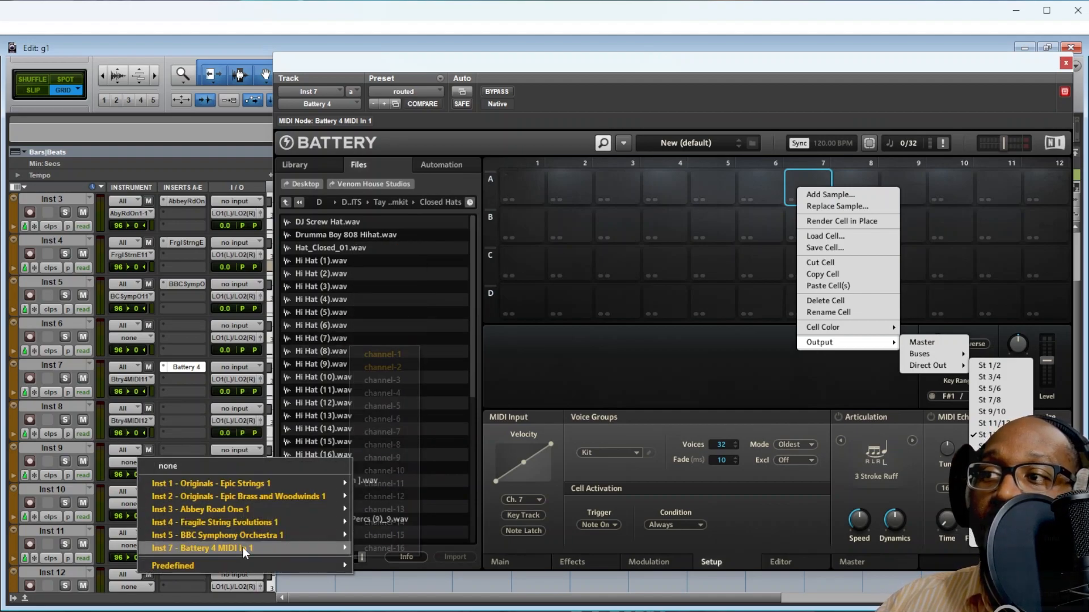
left_click(373, 384)
left_click(138, 505)
mouse_move(247, 473)
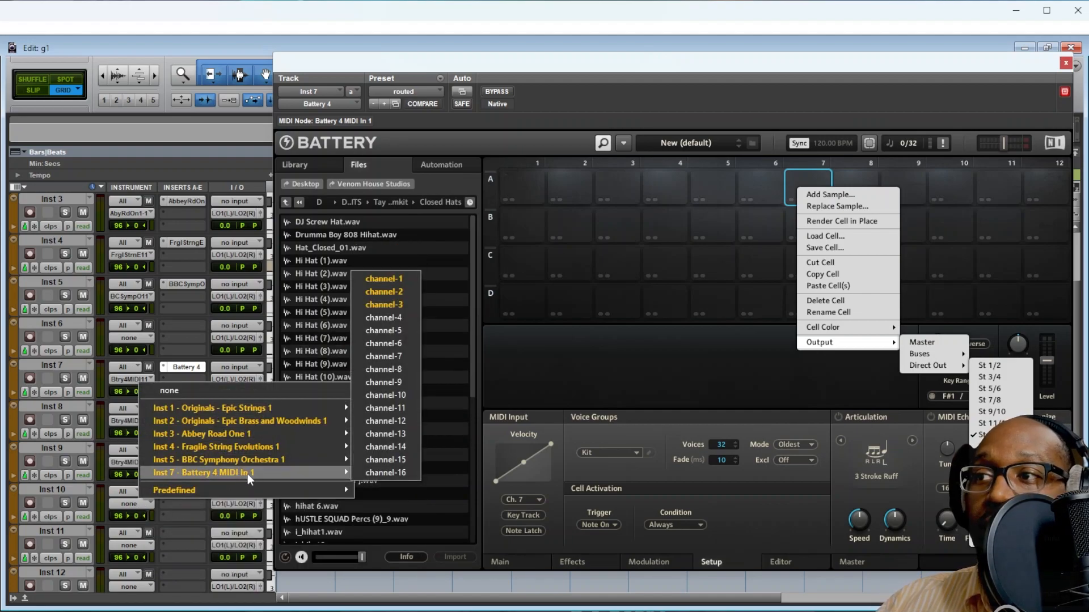
left_click(384, 318)
Route Inst 11's MIDI output to Battery 4 channel-5 and Inst 12's to Battery 4 channel-6
left_click(141, 545)
mouse_move(245, 516)
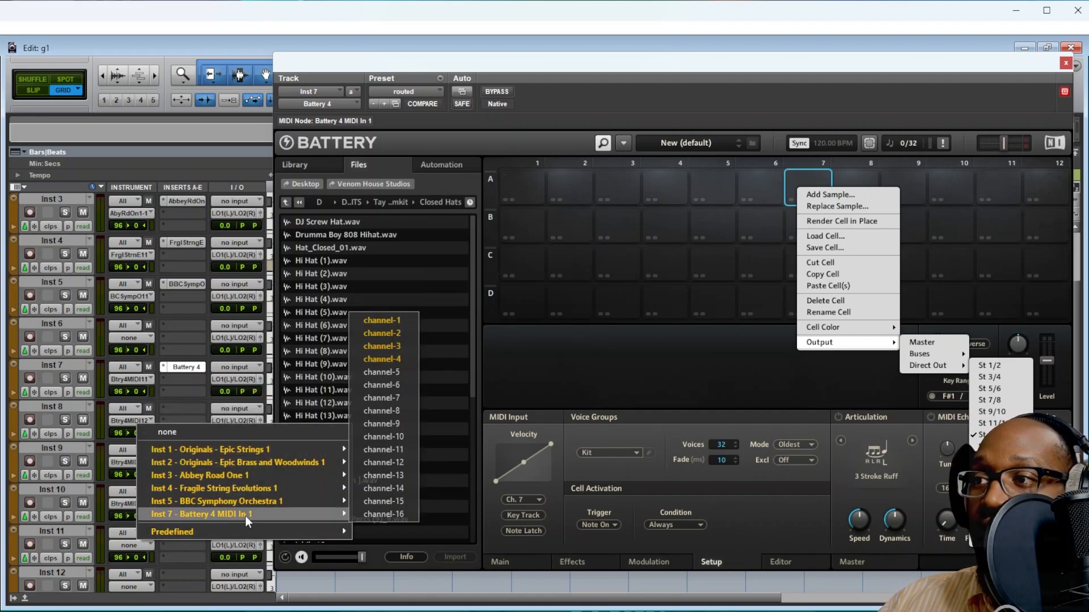
left_click(383, 373)
left_click(142, 587)
mouse_move(243, 556)
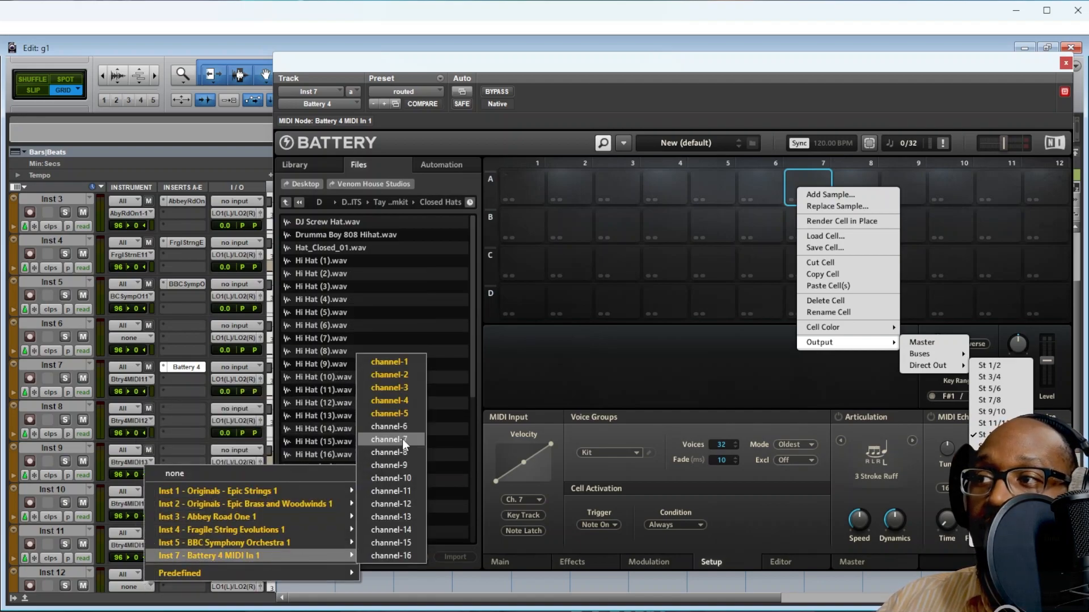
left_click(403, 451)
Set the audio inputs of Inst 8 and Inst 9 to Battery 4 plug-in outputs St 3/4 and St 5/6 respectively
left_click(248, 370)
mouse_move(304, 413)
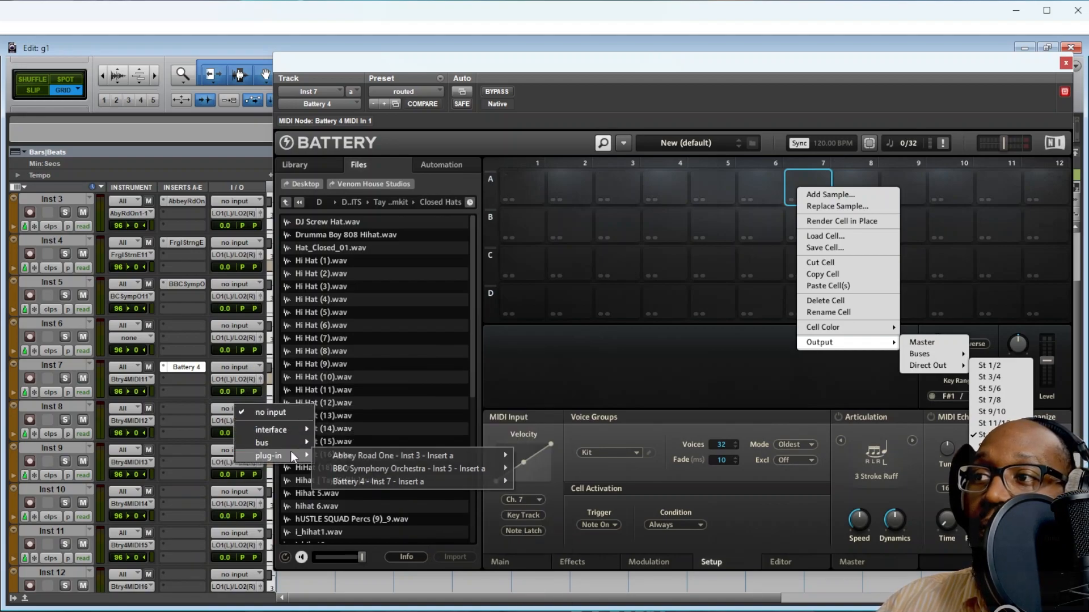
left_click(533, 312)
left_click(246, 452)
mouse_move(283, 497)
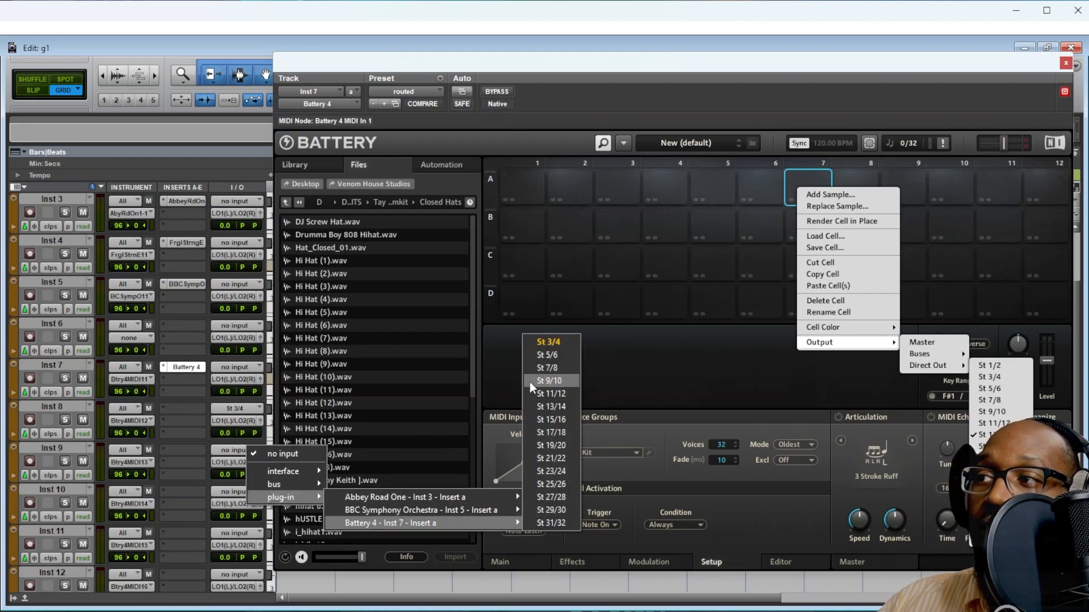
left_click(526, 384)
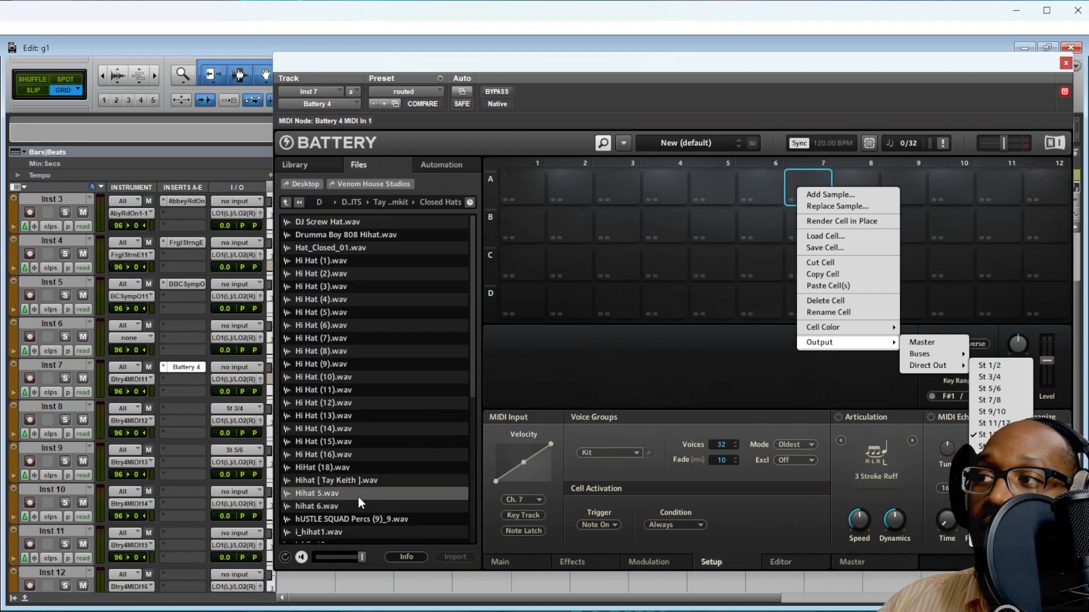
Set the audio inputs of Inst 10 and Inst 11 to Battery 4 outputs St 7/8 and St 9/10 respectively
left_click(242, 494)
mouse_move(283, 539)
mouse_move(455, 565)
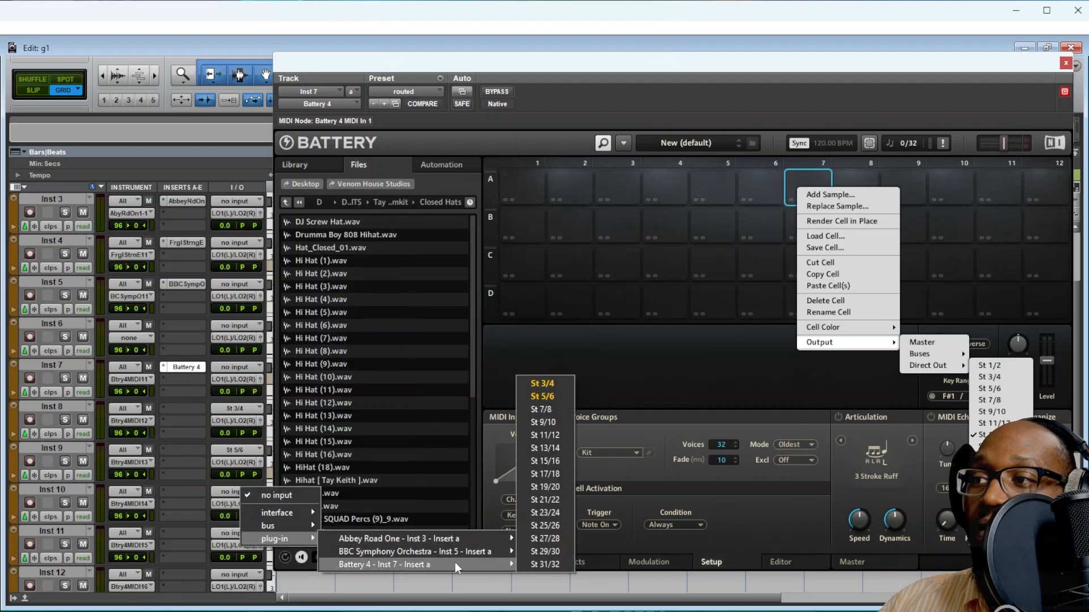
left_click(550, 409)
left_click(247, 536)
mouse_move(287, 578)
mouse_move(435, 578)
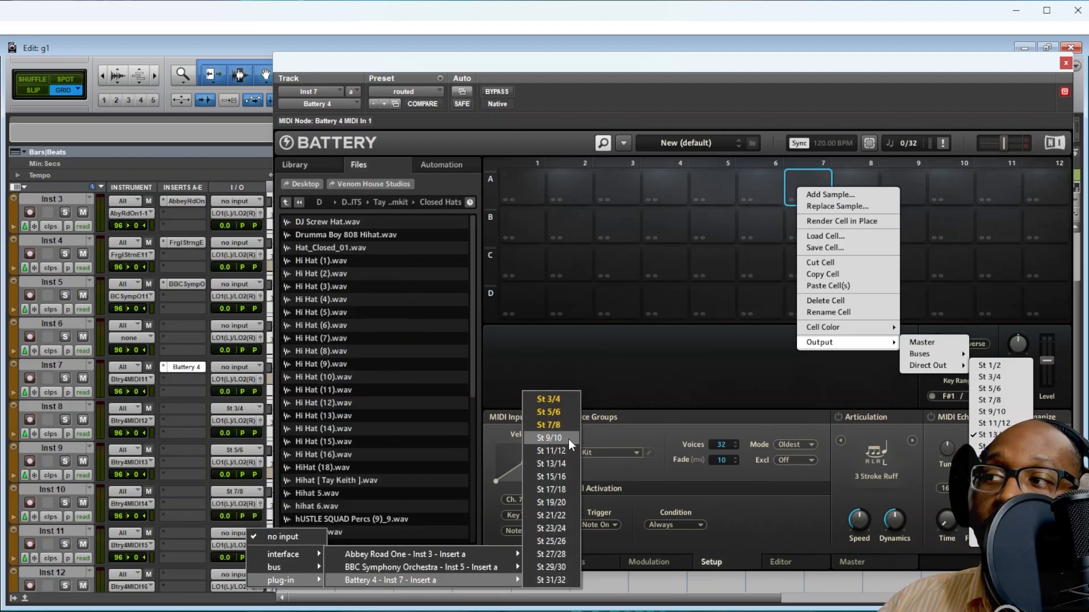
left_click(568, 438)
Set the audio inputs of Inst 12, Inst 13 and Inst 14 to Battery 4 outputs St 11/12, St 13/14 and St 15/16 respectively
left_click(235, 575)
mouse_move(287, 562)
mouse_move(418, 587)
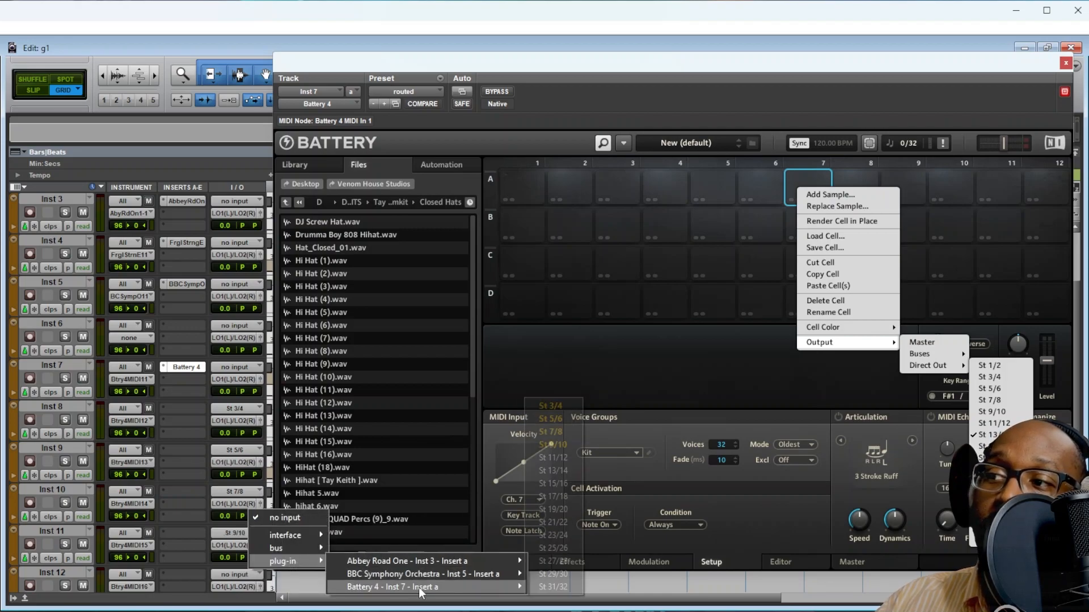
left_click(553, 457)
scroll(195, 562, "down", 5)
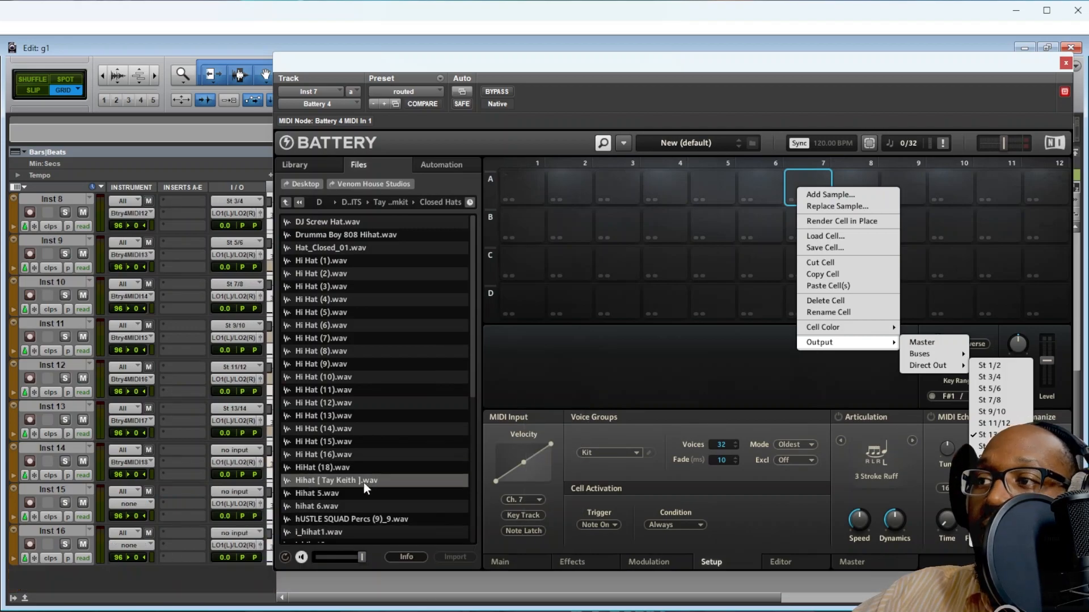
left_click(250, 450)
mouse_move(315, 495)
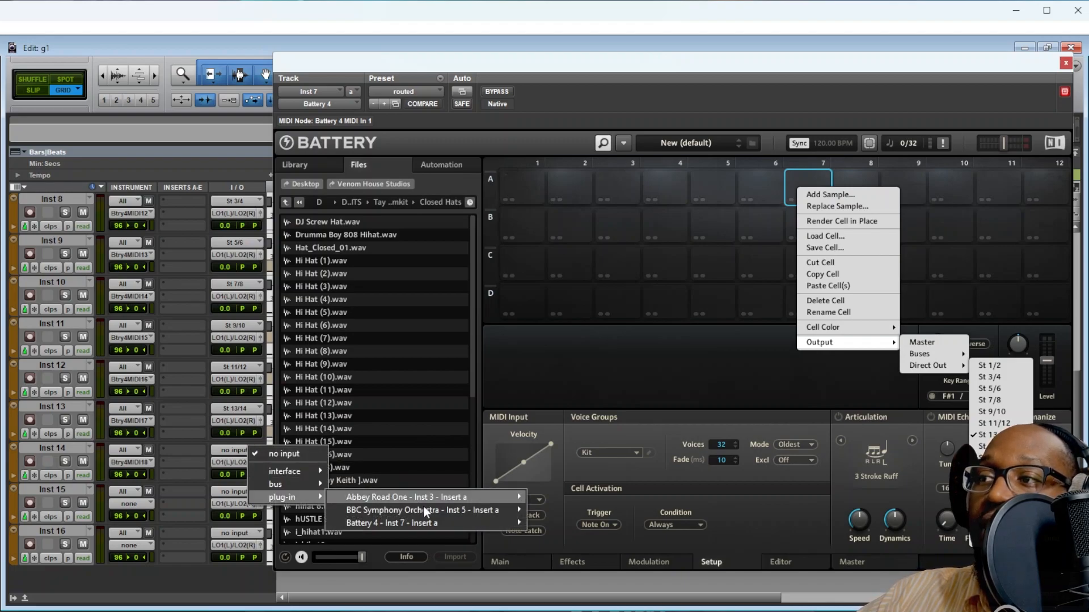
mouse_move(438, 524)
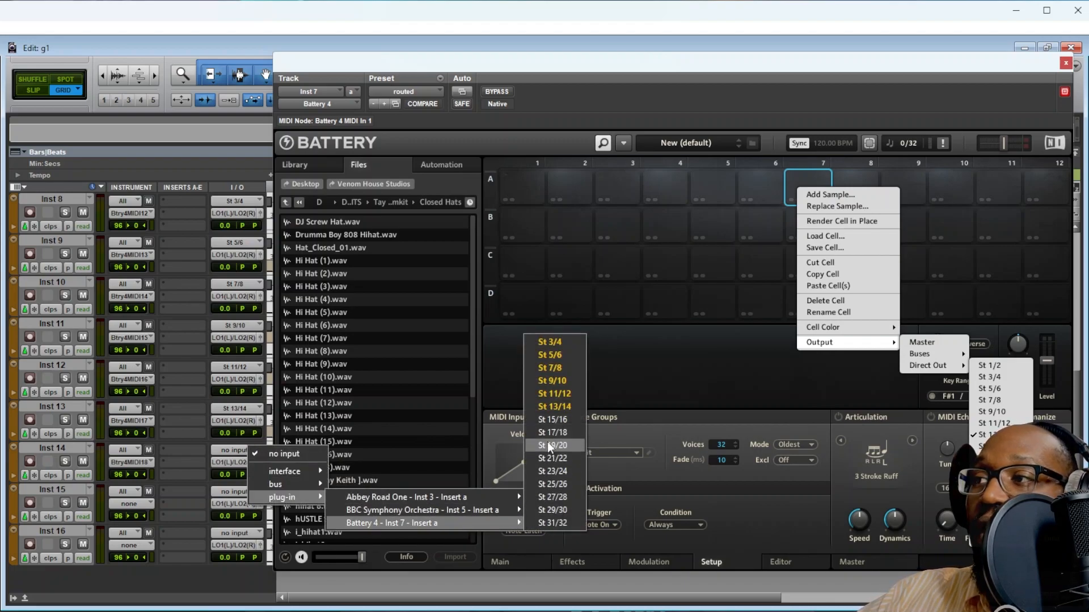
left_click(553, 420)
Insert a FutureAudioWorkshop multichannel plug-in on Inst 15
left_click(184, 493)
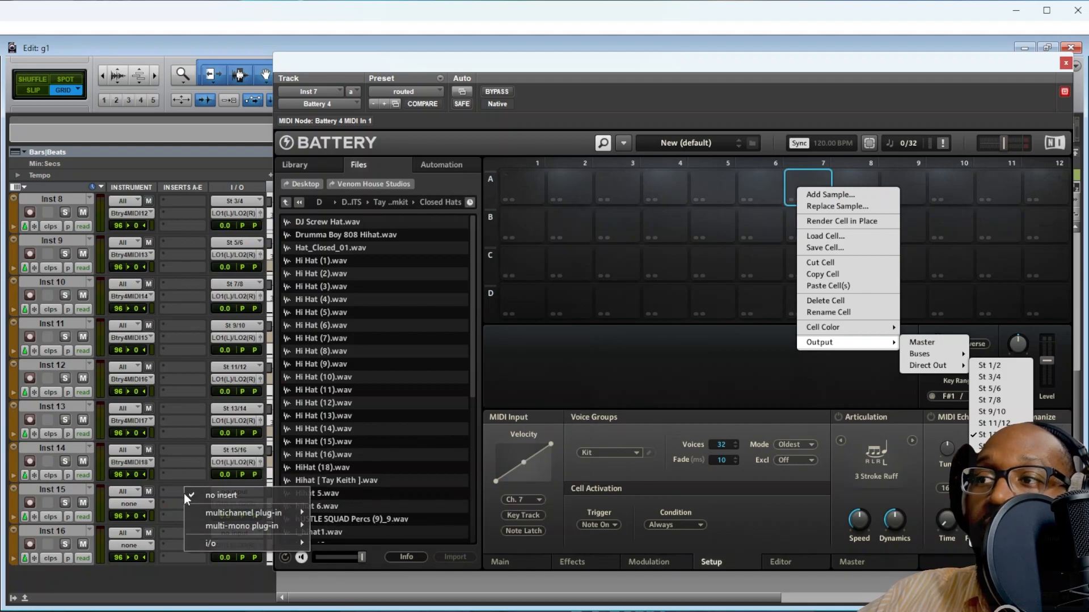
mouse_move(246, 510)
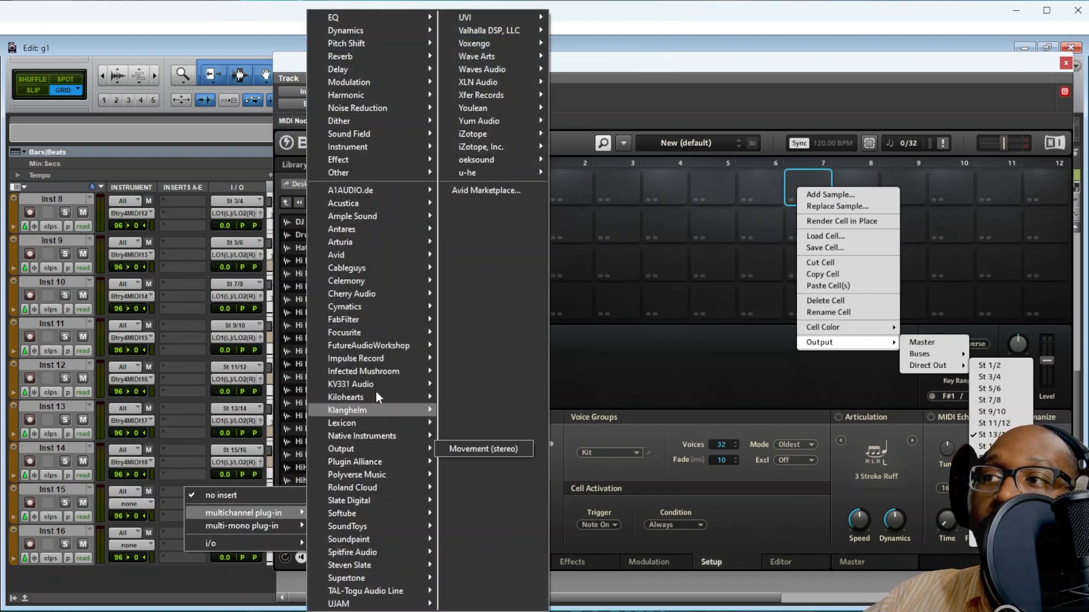
mouse_move(378, 323)
mouse_move(388, 345)
left_click(450, 344)
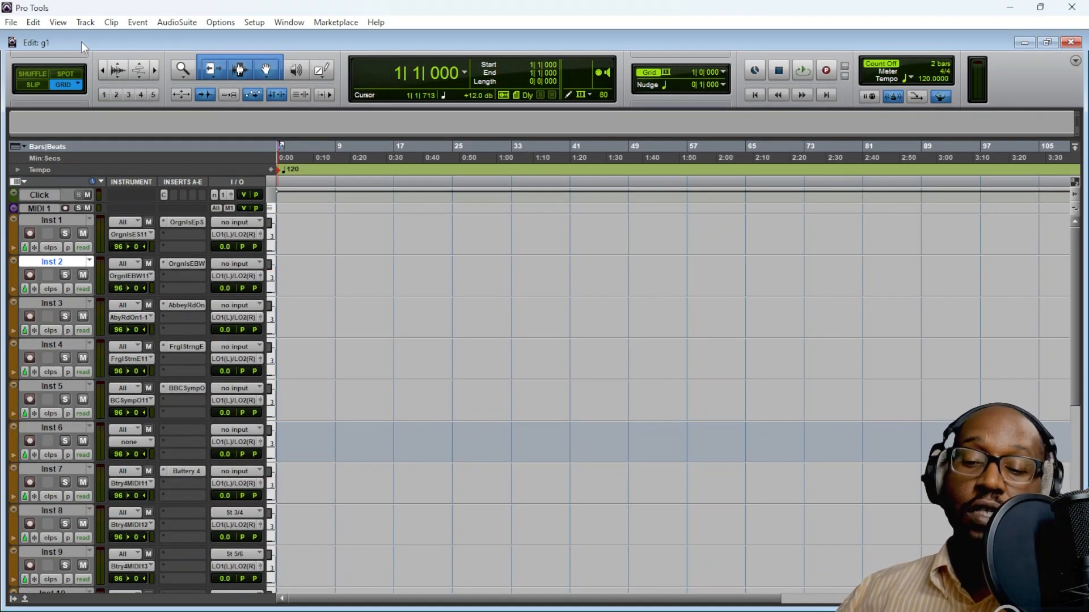
Save the session as a system-installed template named "Spitfire Beat" in the Music category
left_click(12, 23)
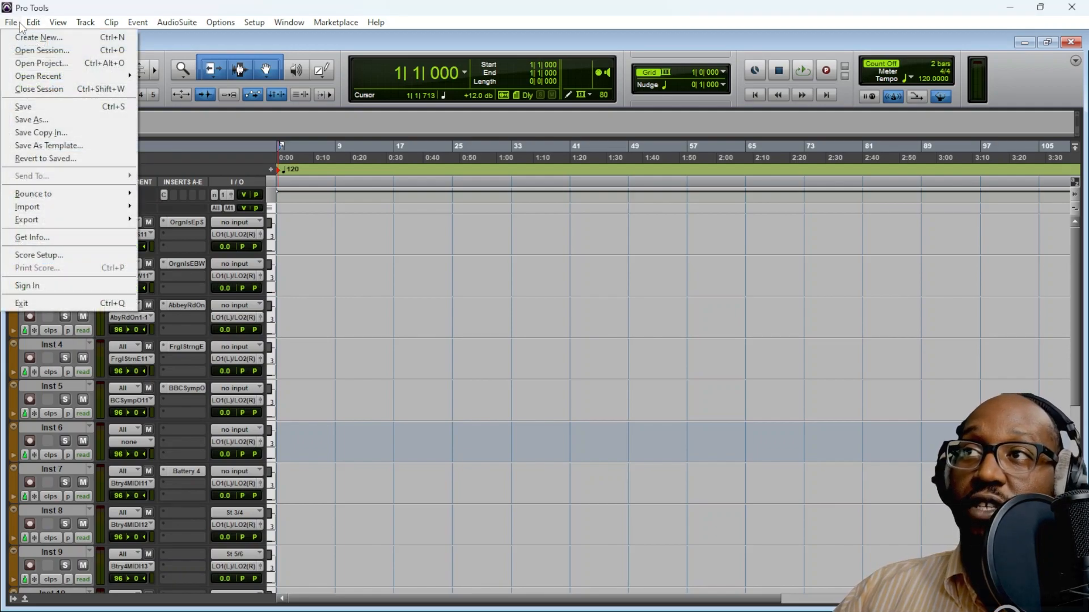
left_click(36, 146)
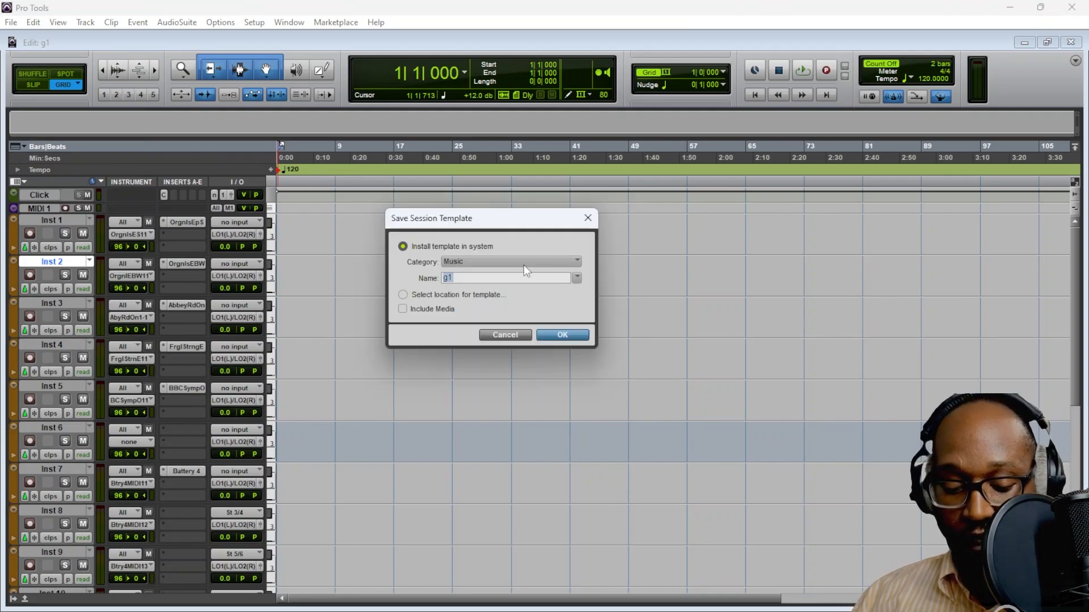
type("Spitfire Beat")
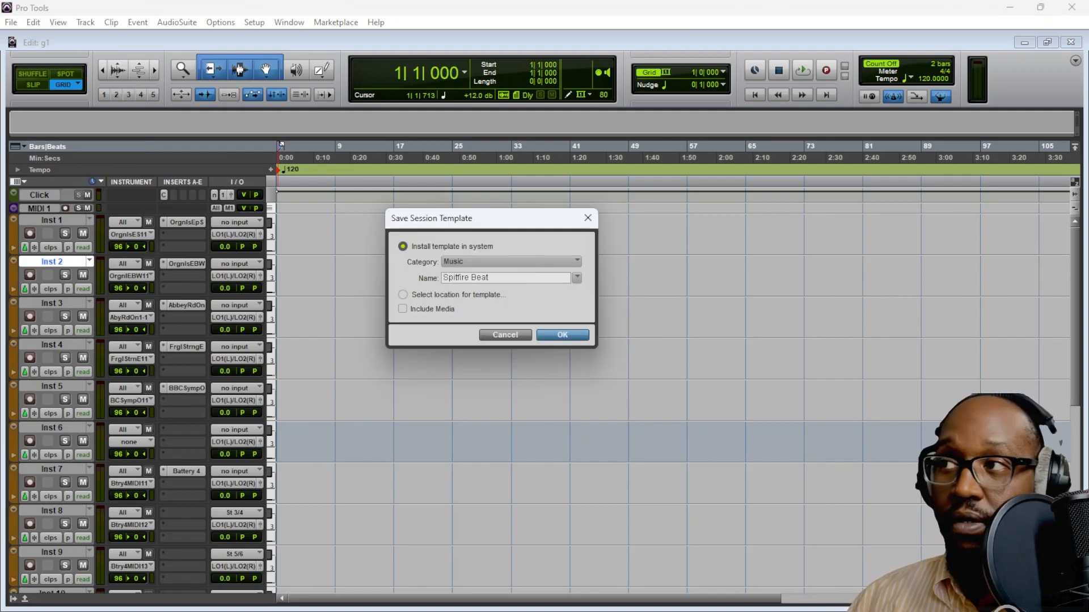
left_click(568, 334)
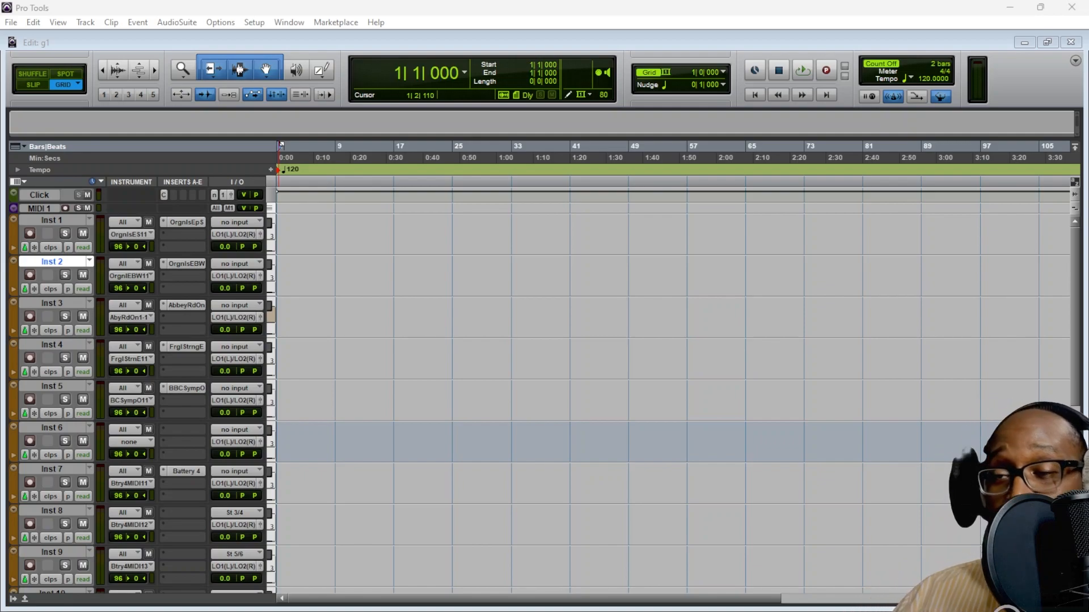
Record-enable Inst 1 and check its Originals Epic Strings plug-in
left_click(183, 222)
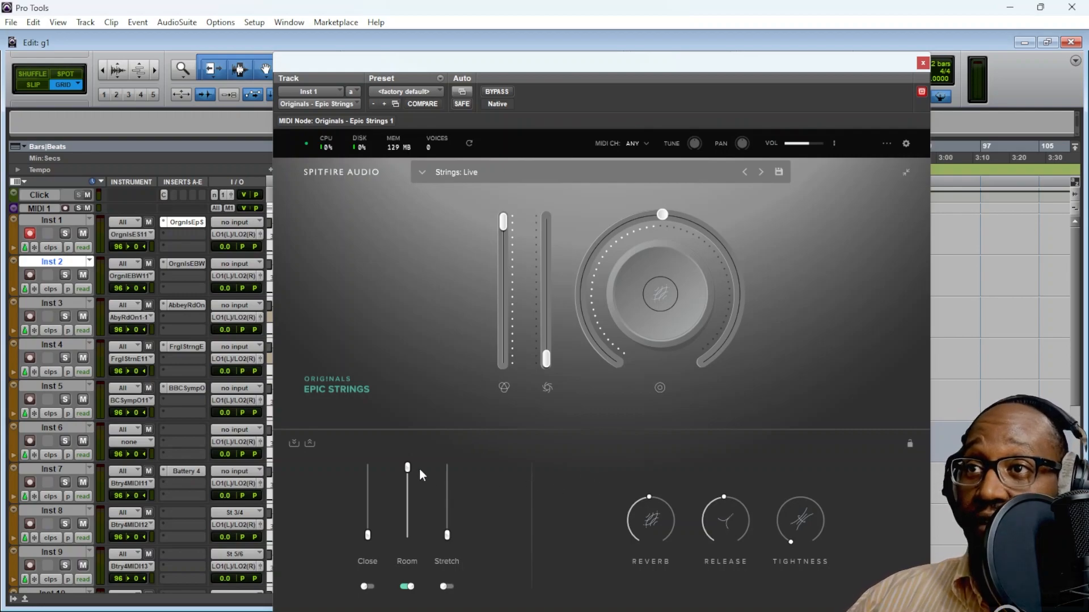
left_click(922, 63)
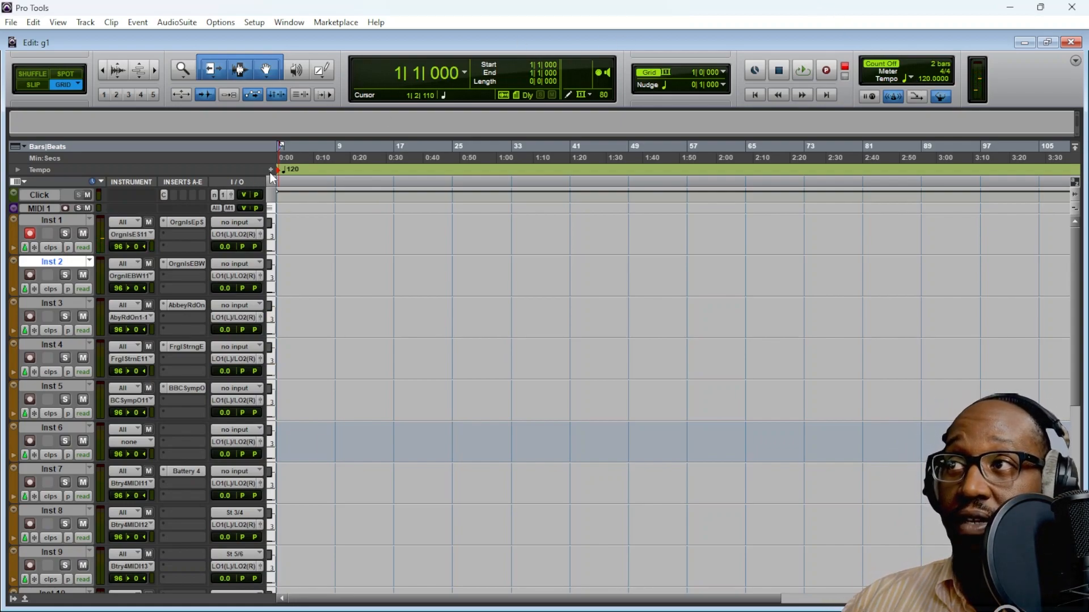
Set the session tempo to 136 BPM and record a MIDI clip about 14 bars long on Inst 1
key("Return")
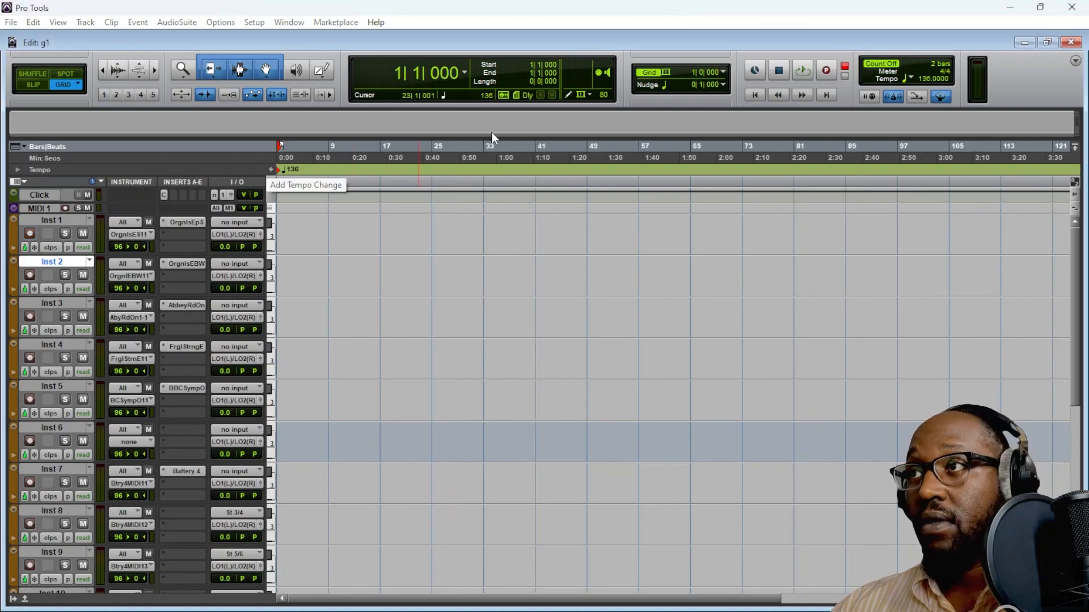
left_click(826, 71)
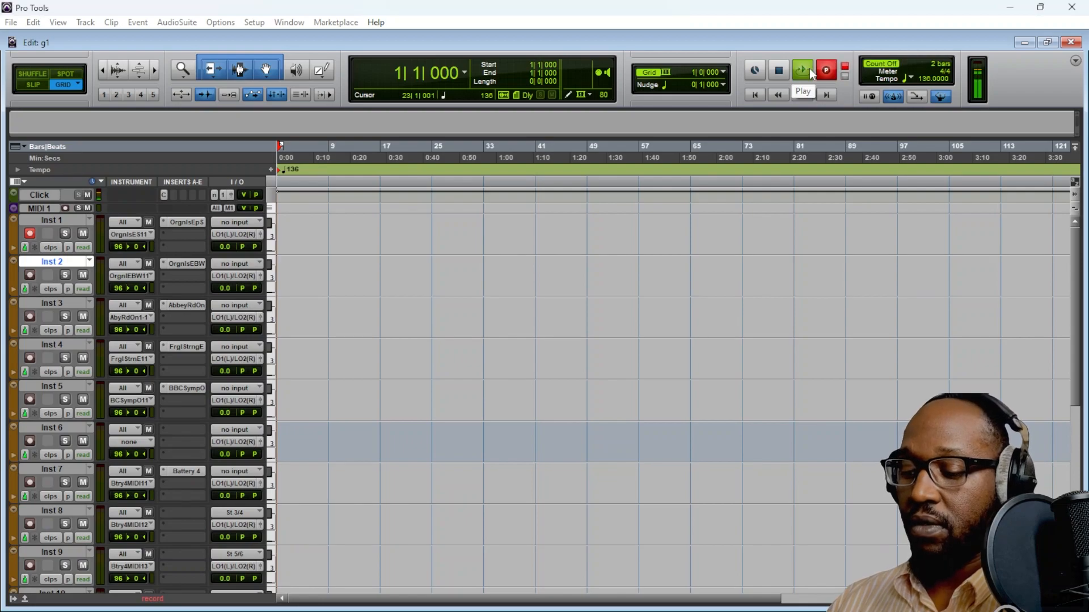
left_click(808, 68)
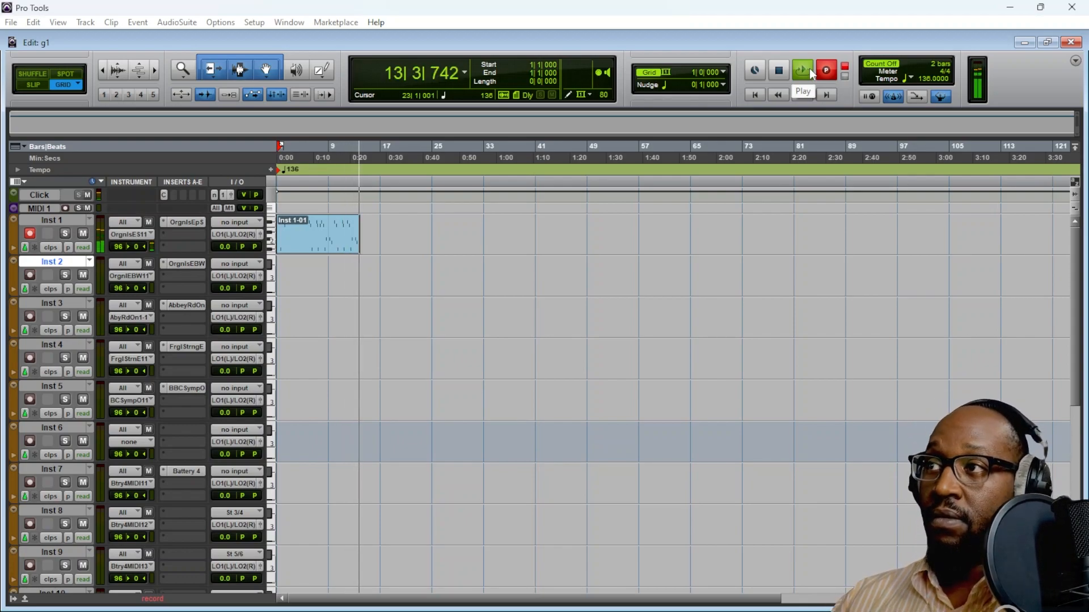
key("space")
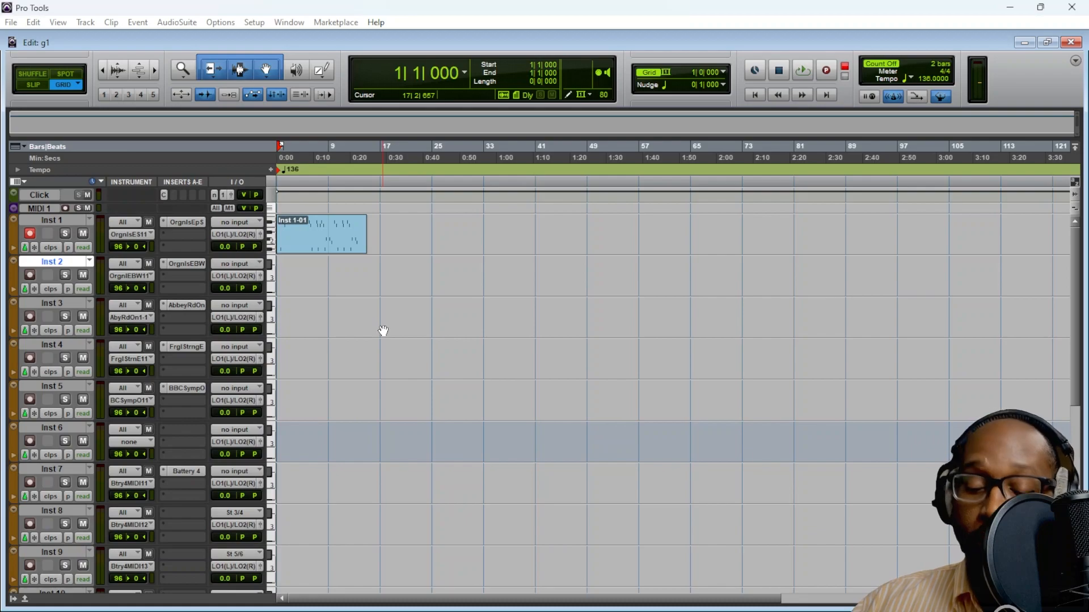
Quantize the recorded Inst 1 clip to a 1/8 note grid
key("ctrl+]")
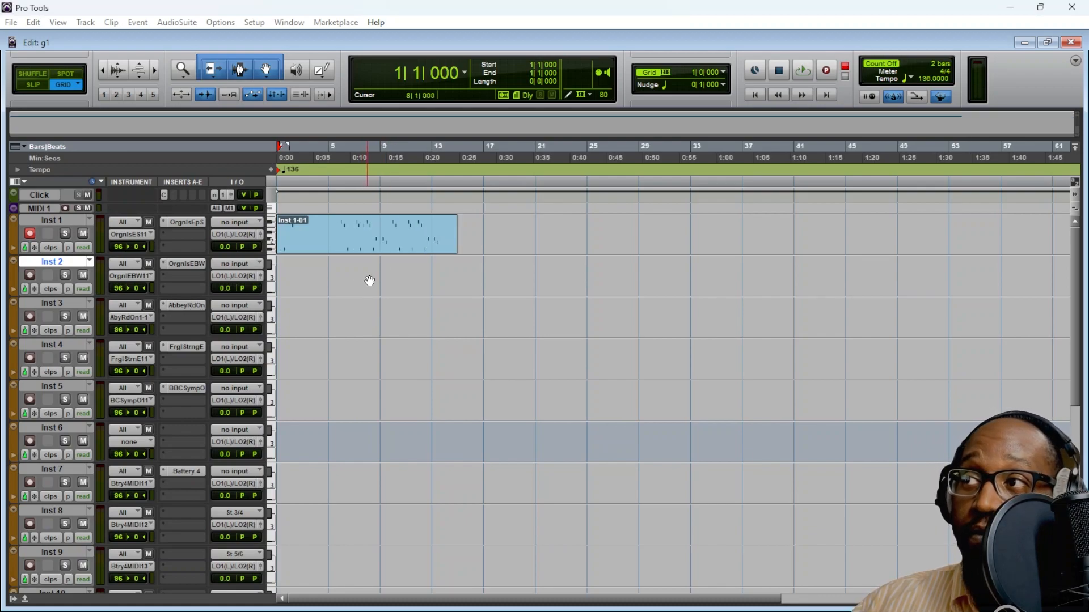
right_click(371, 240)
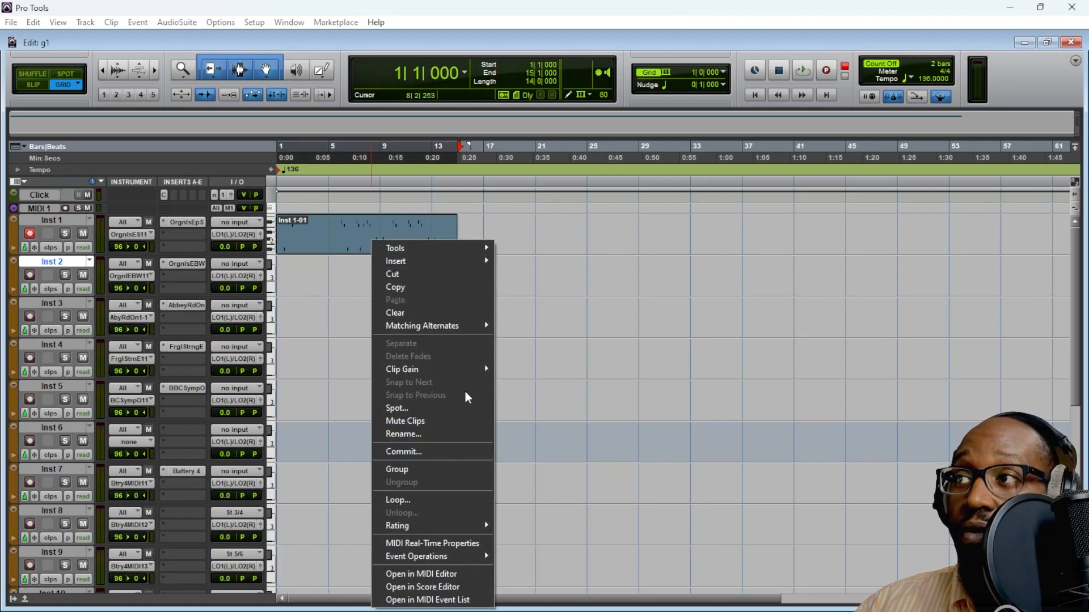
mouse_move(476, 556)
left_click(549, 454)
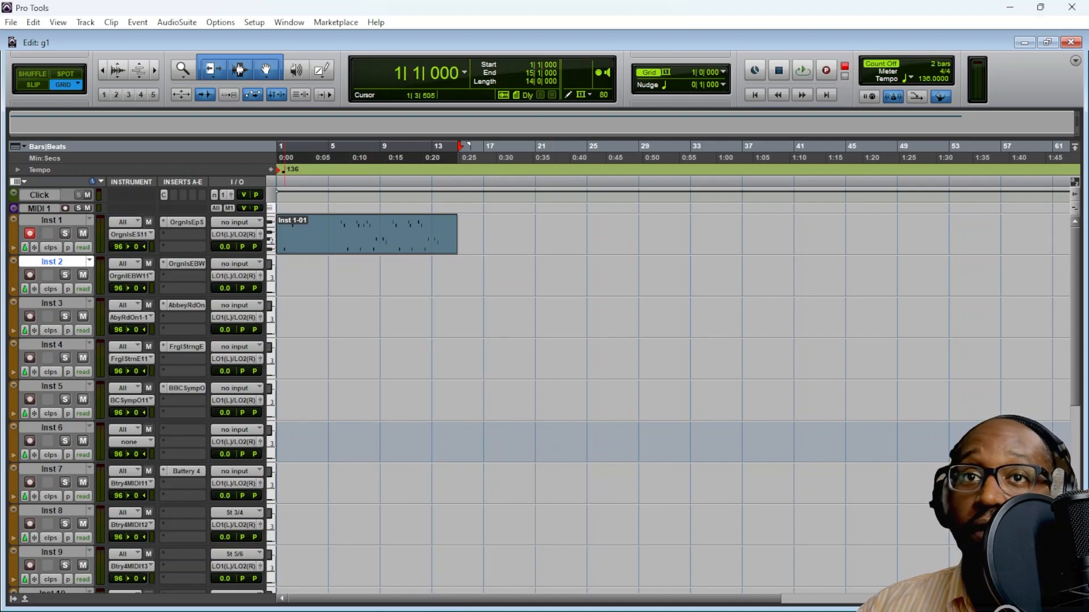
left_click(584, 310)
left_click(610, 354)
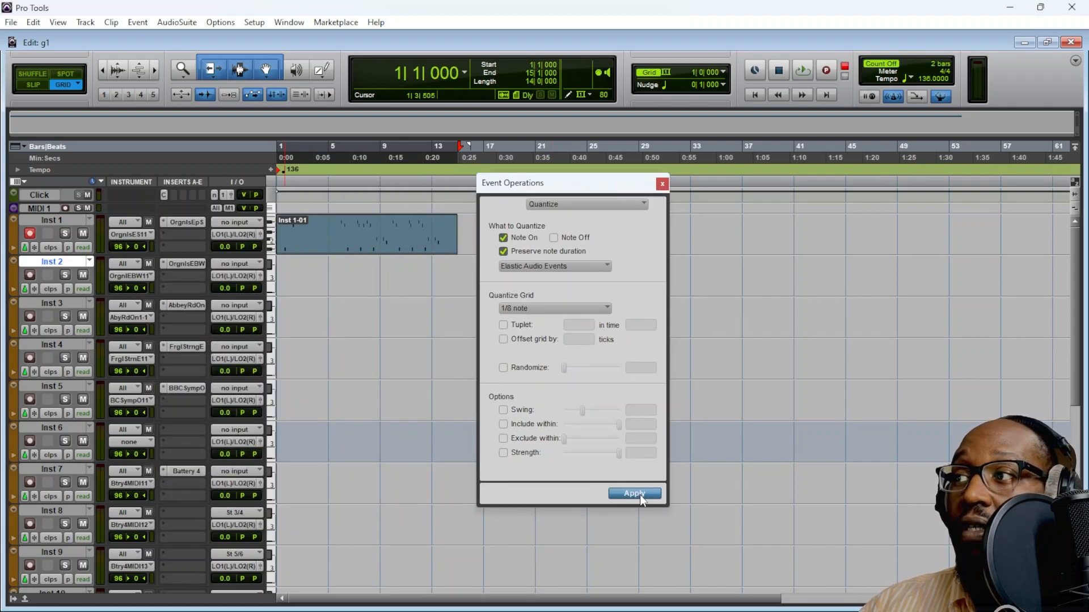
left_click(662, 184)
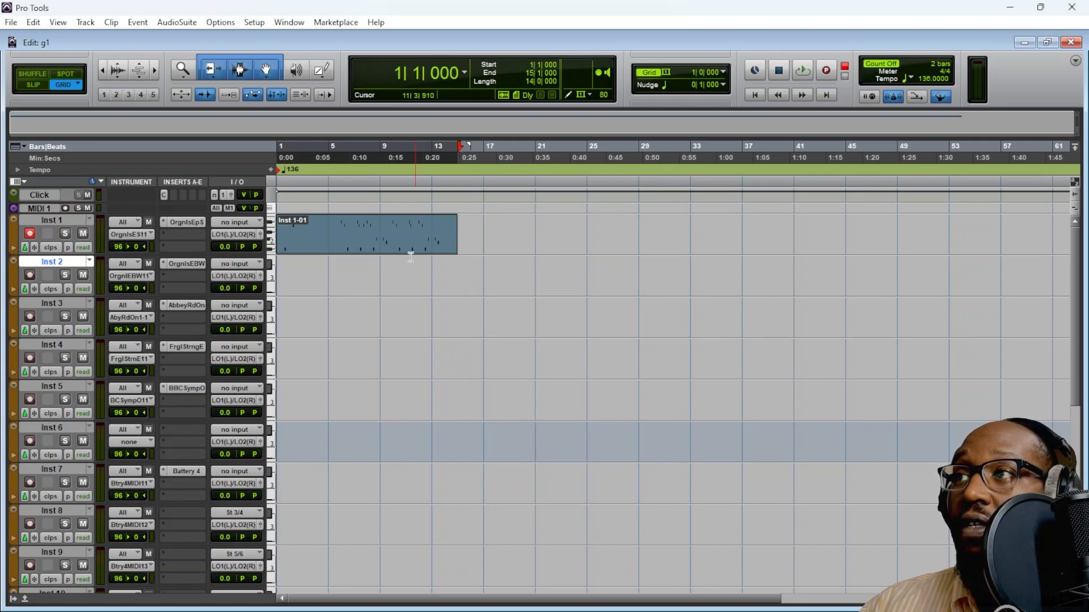
Play back the quantized Inst 1 clip from around bar 6
left_click(356, 232)
key("space")
key("space")
left_click(341, 299)
key("space")
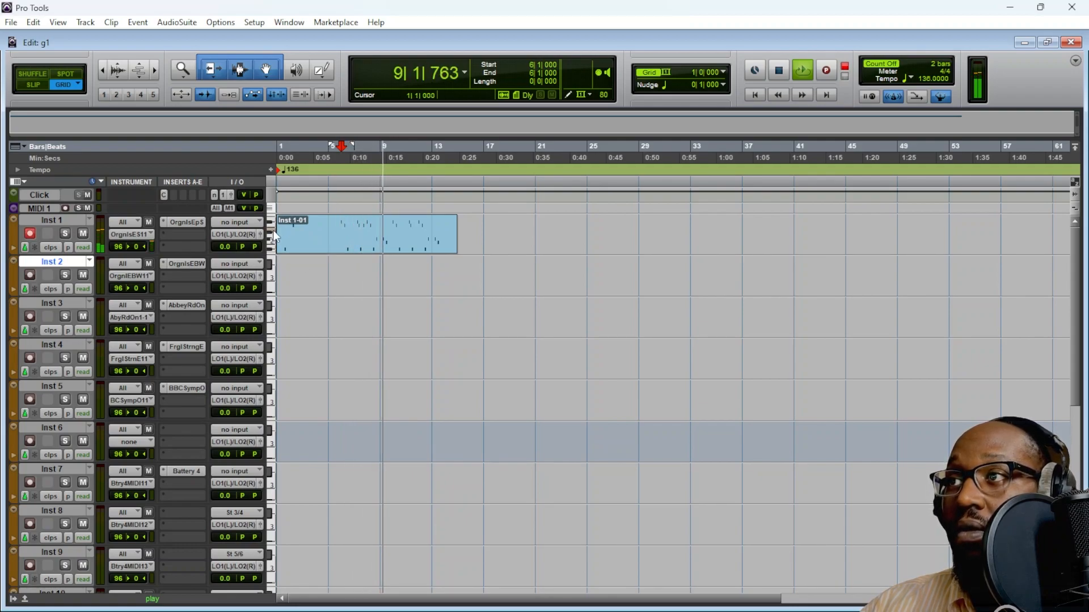
Remove the opening five bars of the Inst 1 clip and place the remaining eight bars at bar 1
key("t")
key("t")
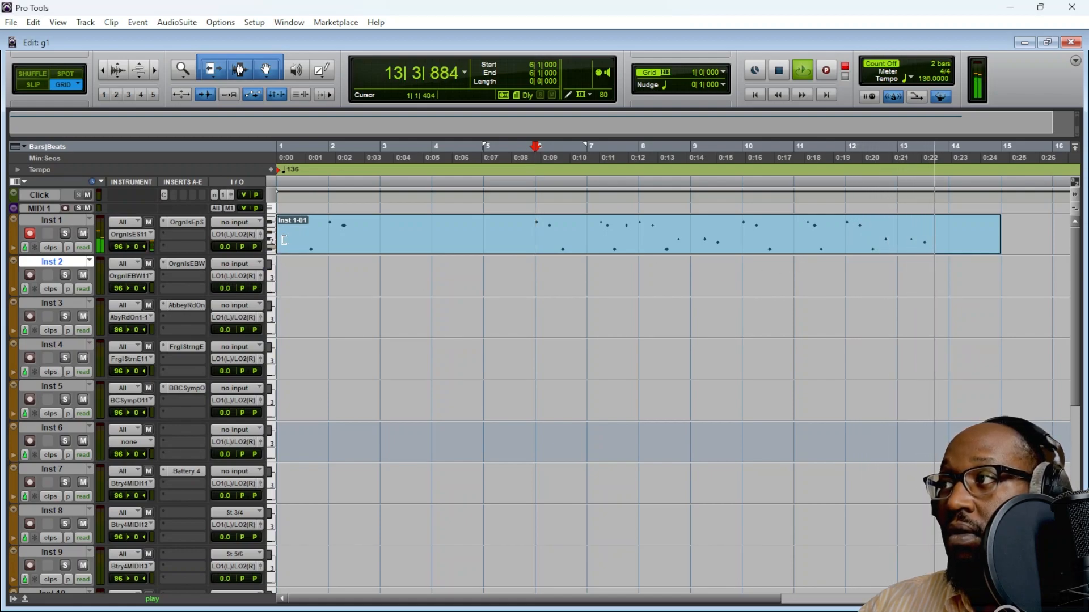
key("space")
left_click_drag(284, 239, 463, 243)
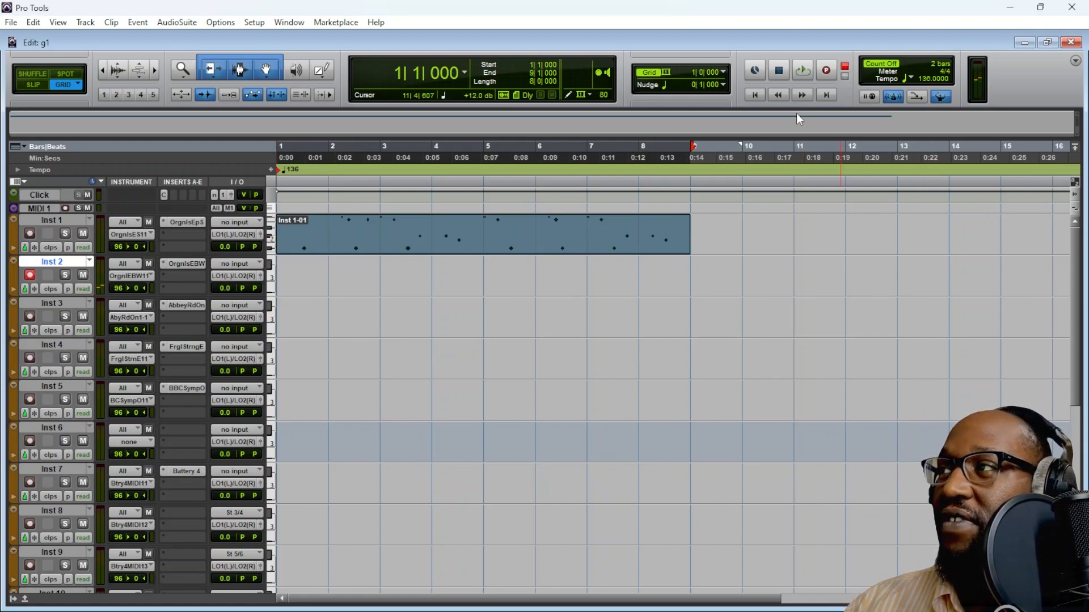
Record a MIDI clip about nine bars long on Inst 2 from the session start
left_click(761, 98)
left_click(827, 72)
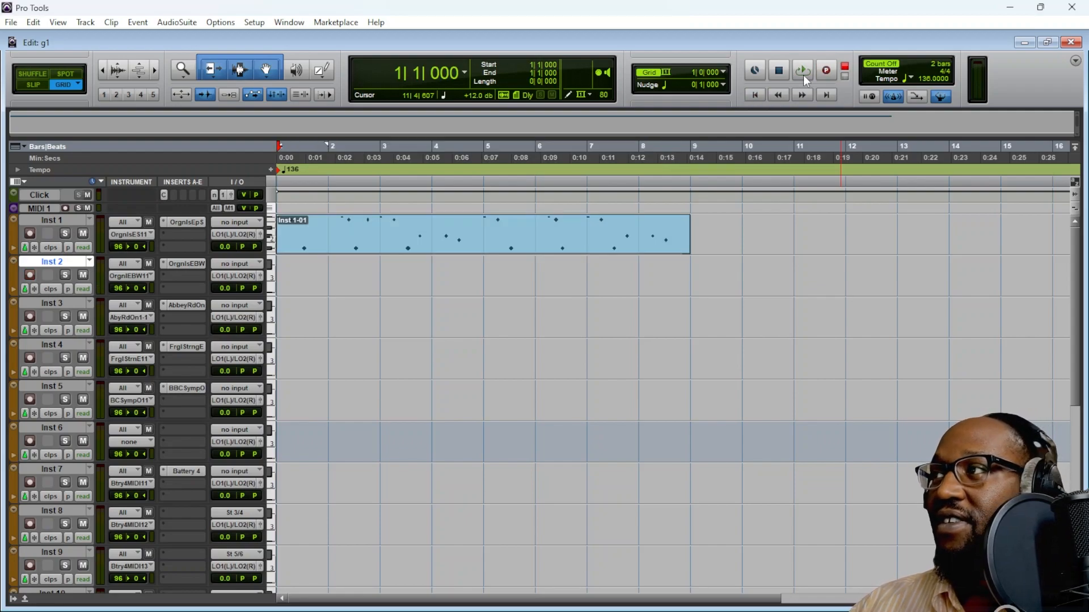
left_click(803, 75)
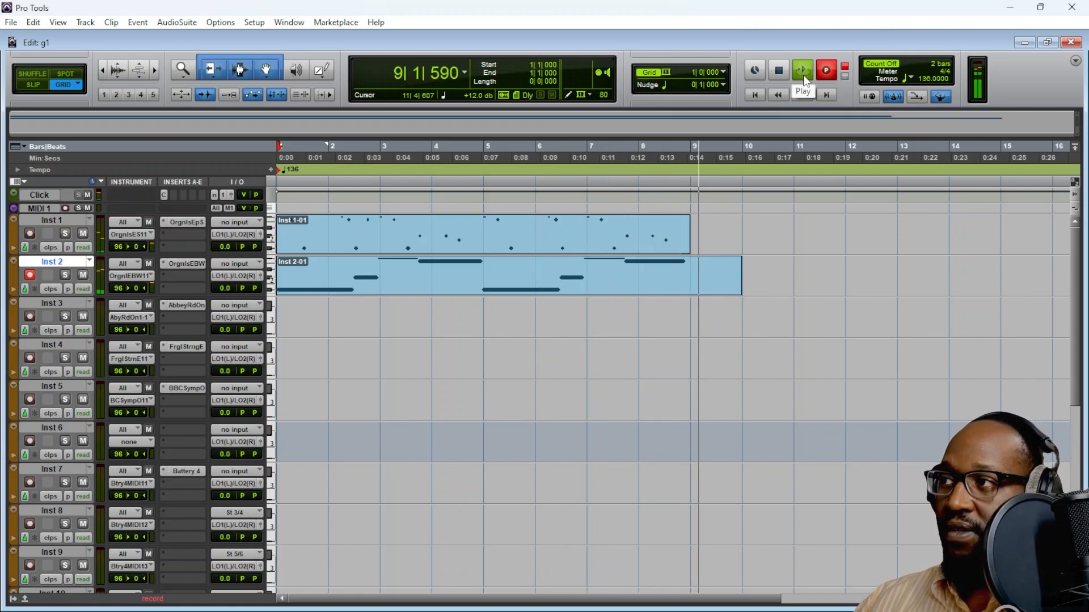
left_click(803, 72)
Quantize the Inst 2 clip to a 1/8 note grid and trim its end back to bar 9
right_click(675, 256)
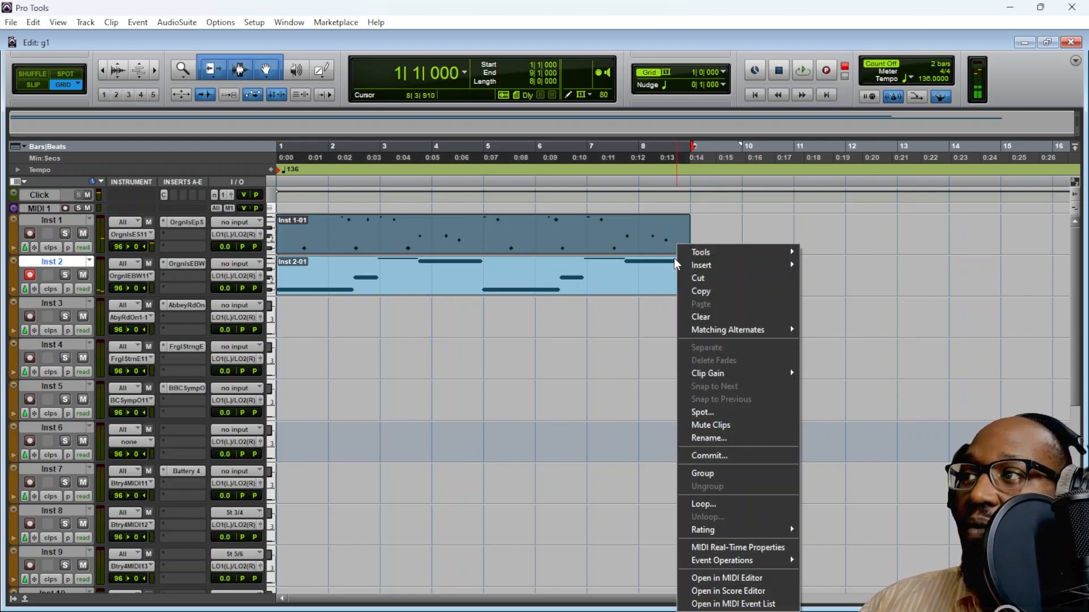
right_click(616, 277)
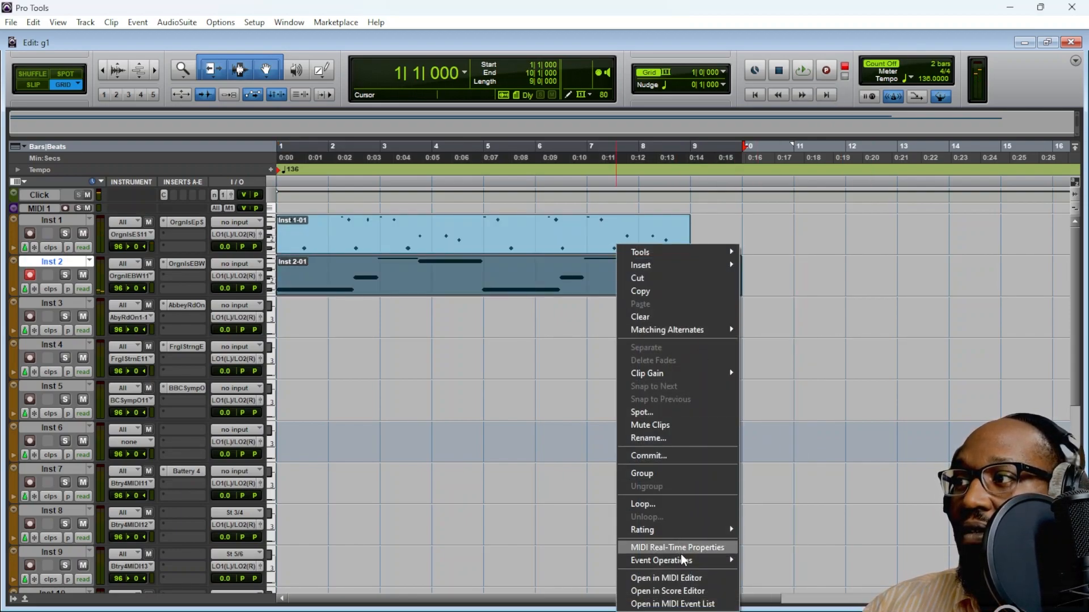
mouse_move(683, 560)
left_click(794, 455)
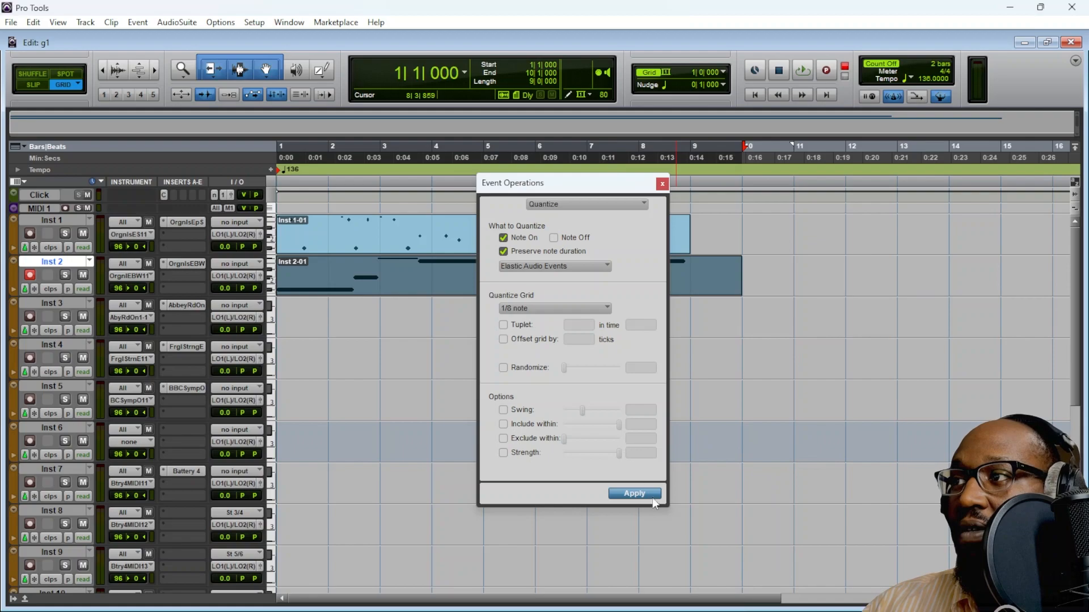
left_click(661, 184)
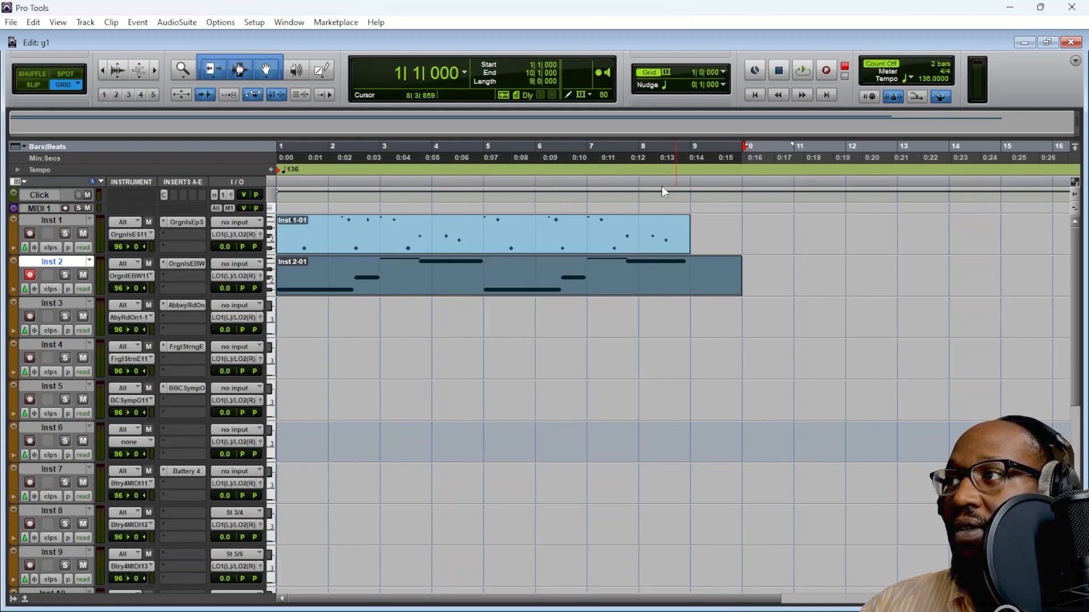
left_click_drag(737, 275, 690, 279)
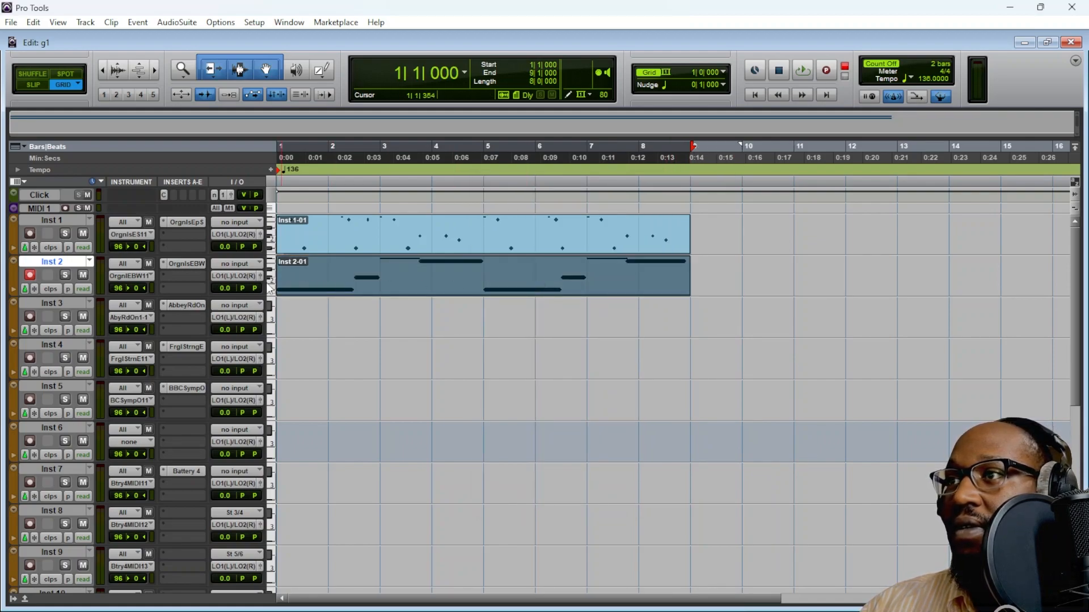
Start playback and evenly lower the velocities of all Inst 1 notes in the MIDI Editor
key("space")
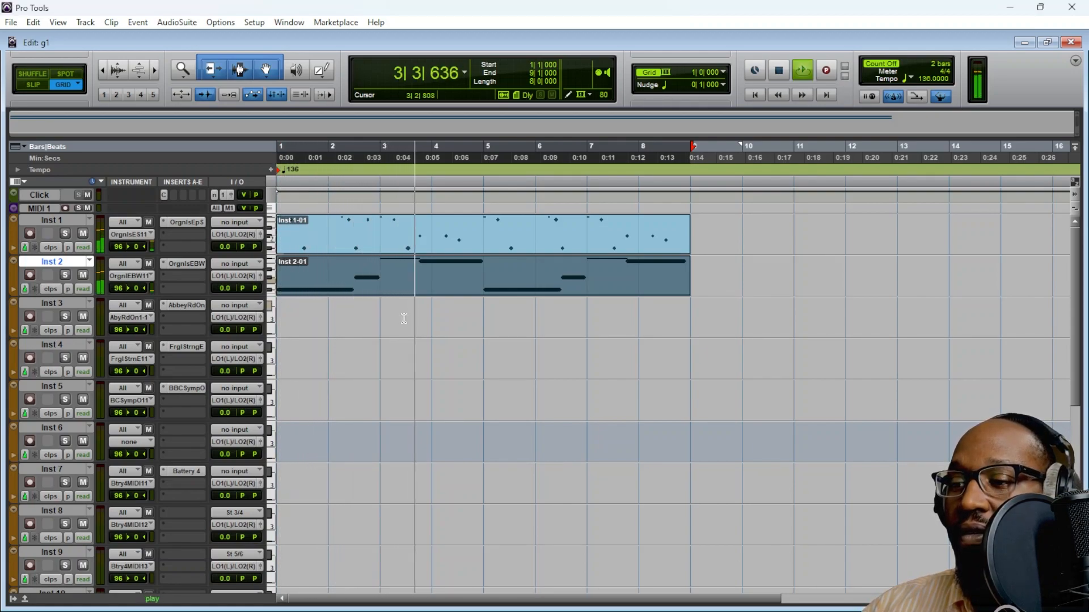
left_click(338, 249)
double_click(339, 250)
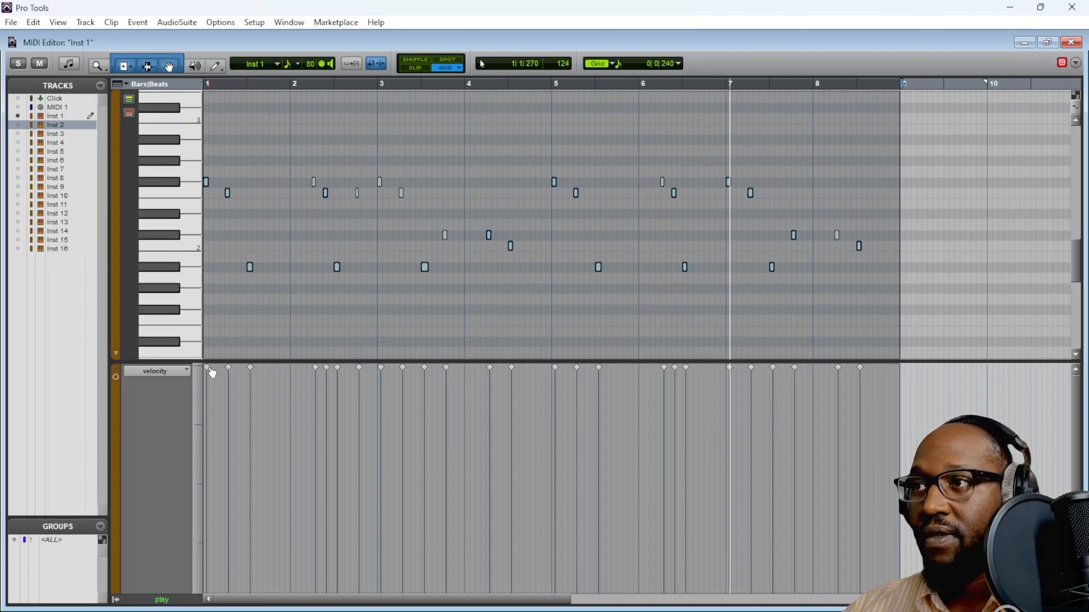
left_click_drag(211, 371, 214, 438)
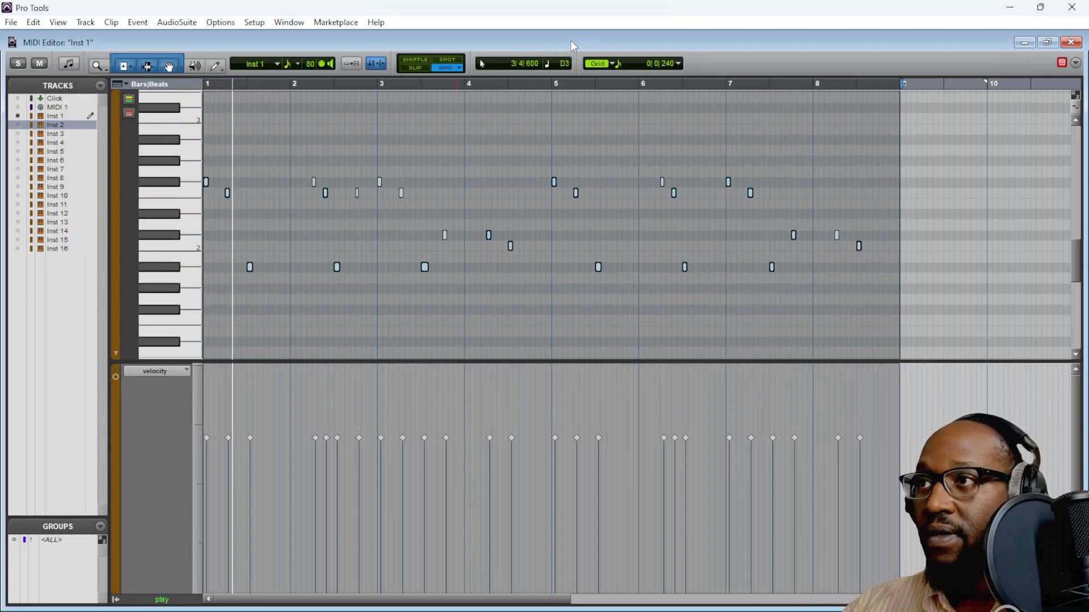
Set the MIDI Editor grid value to 1/8 note
scroll(315, 176, "up", 2)
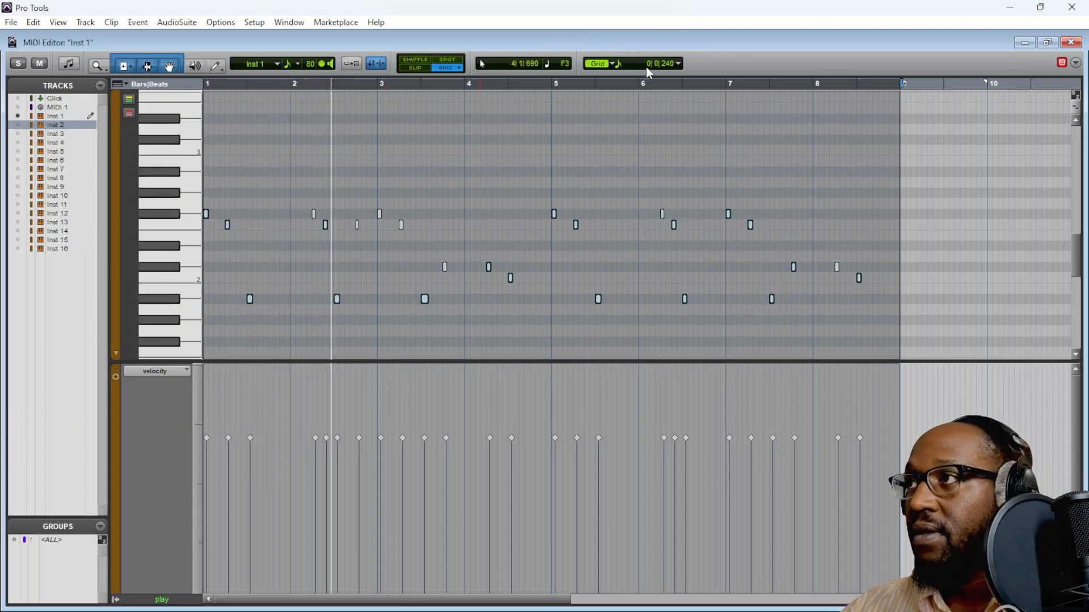
left_click(618, 63)
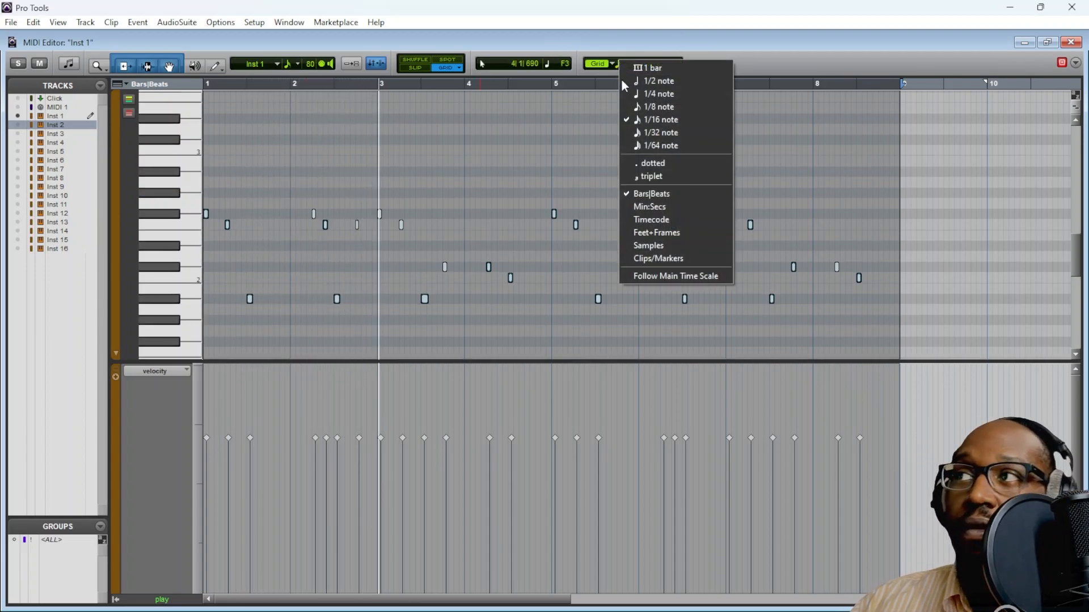
left_click(656, 107)
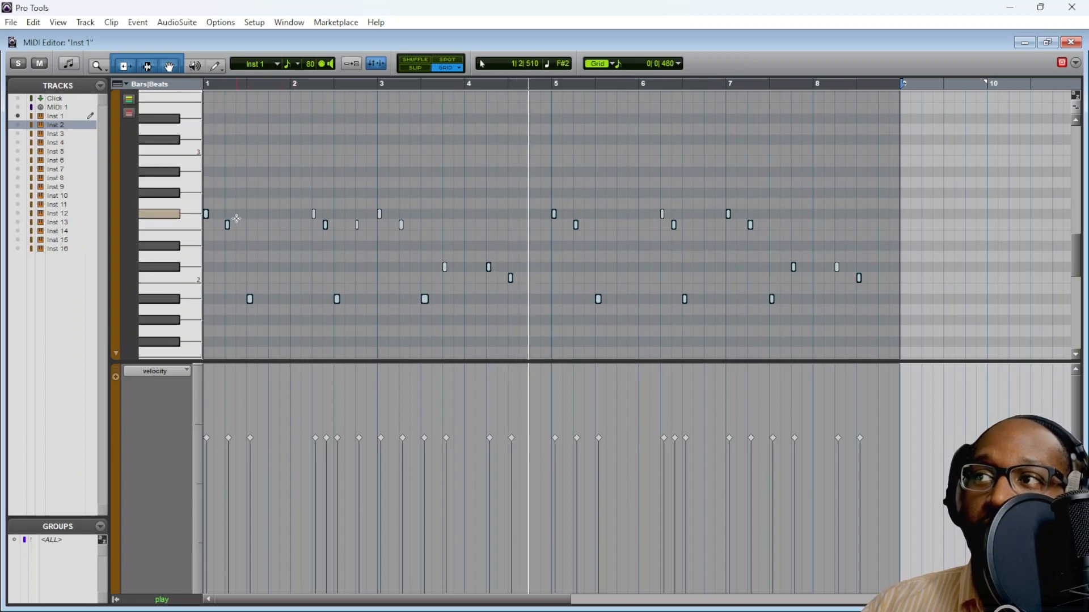
scroll(225, 234, "up", 1)
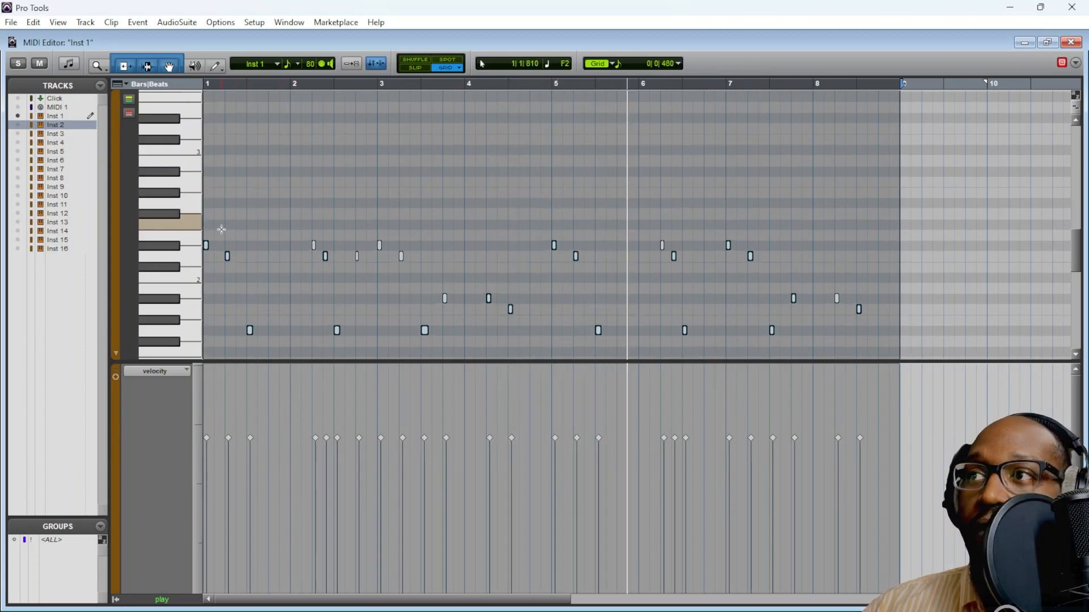
scroll(221, 229, "up", 7)
scroll(221, 229, "down", 6)
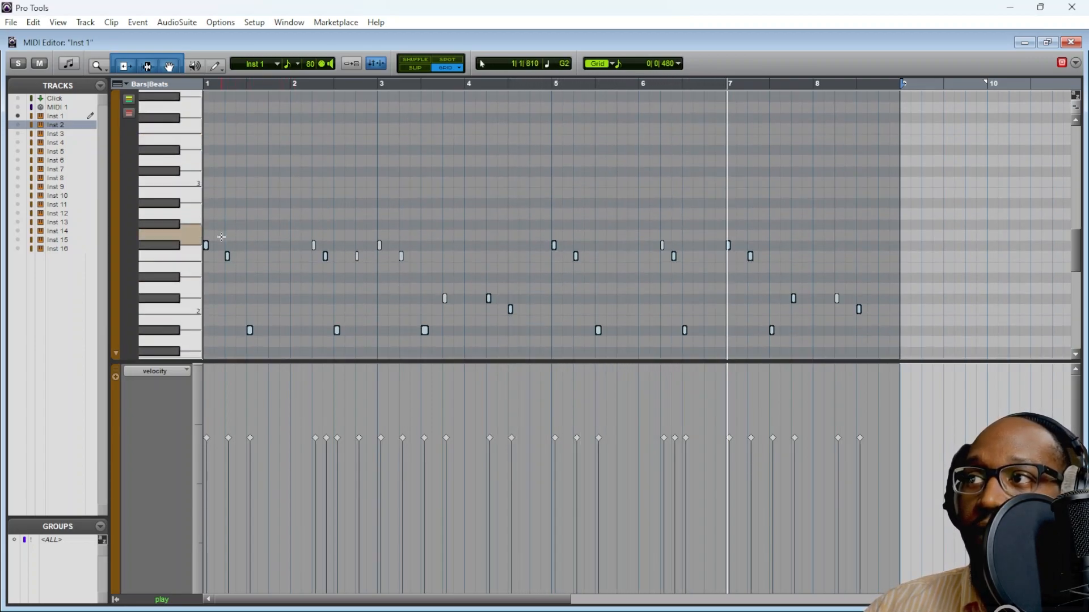
scroll(221, 237, "down", 2)
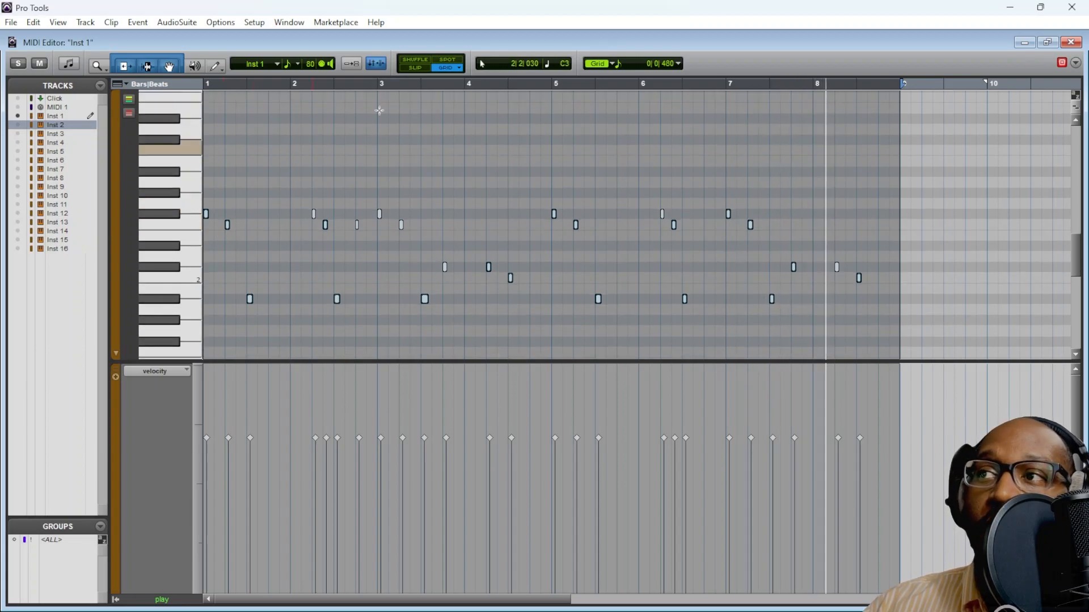
left_click(1073, 44)
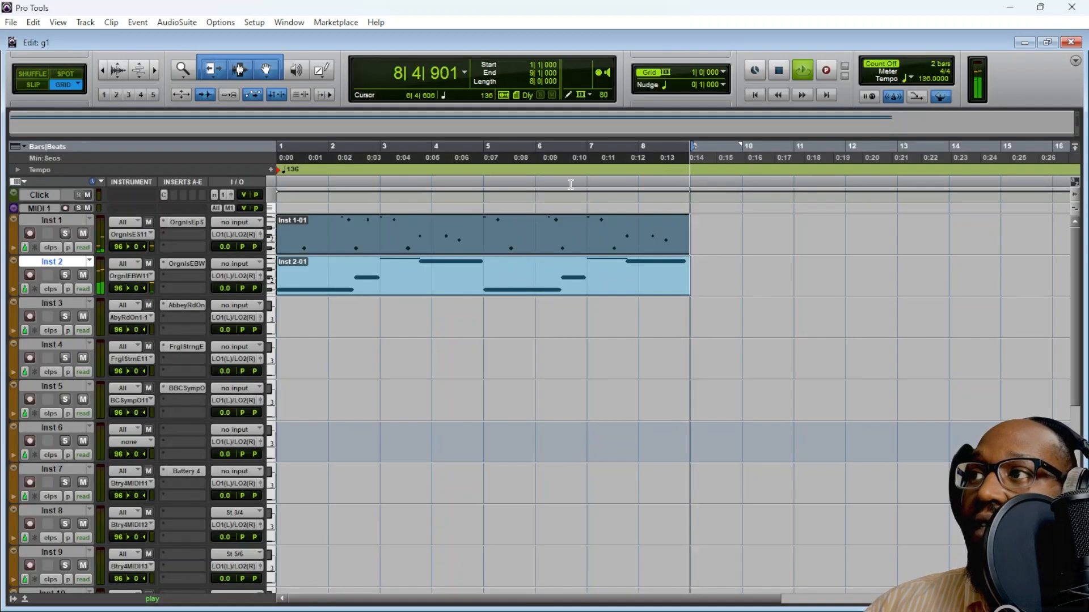
double_click(409, 249)
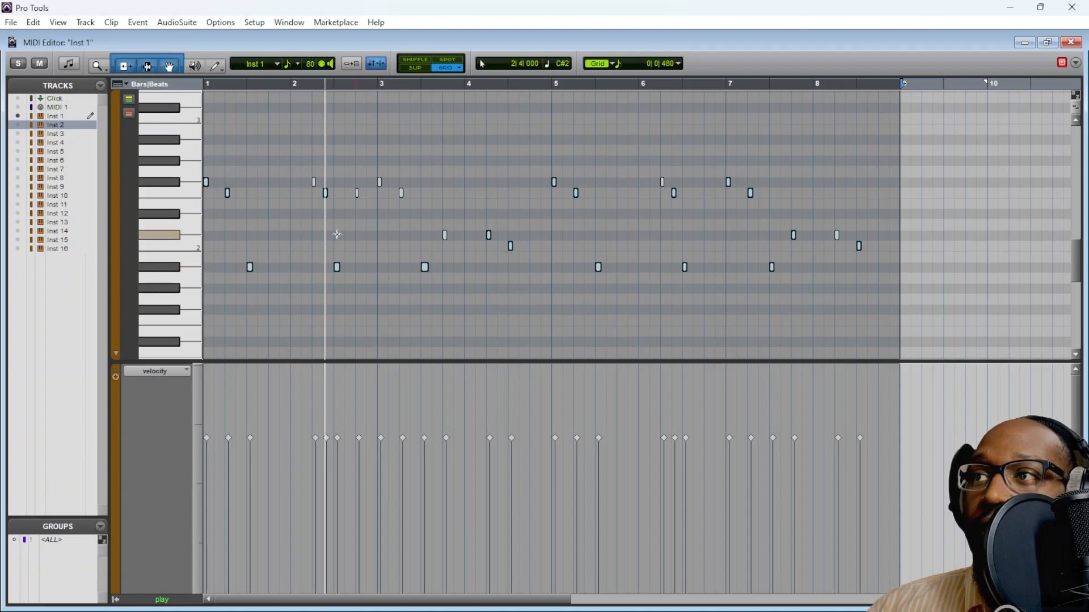
Duplicate all Inst 1 notes one octave higher and raise the copies' velocities to about 110
scroll(307, 234, "up", 3)
scroll(301, 236, "down", 1)
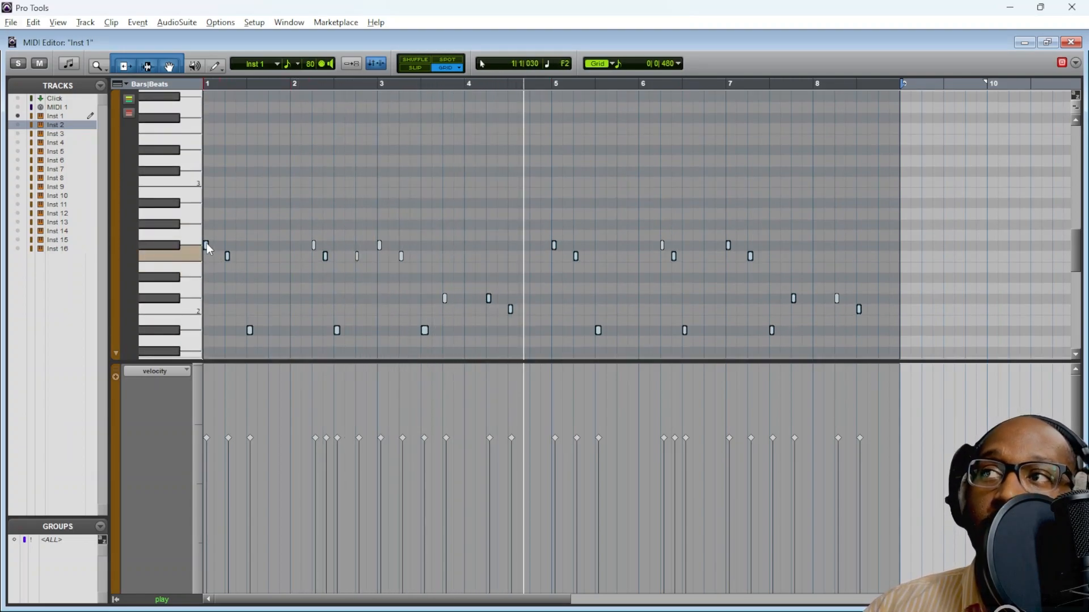
scroll(230, 272, "up", 2)
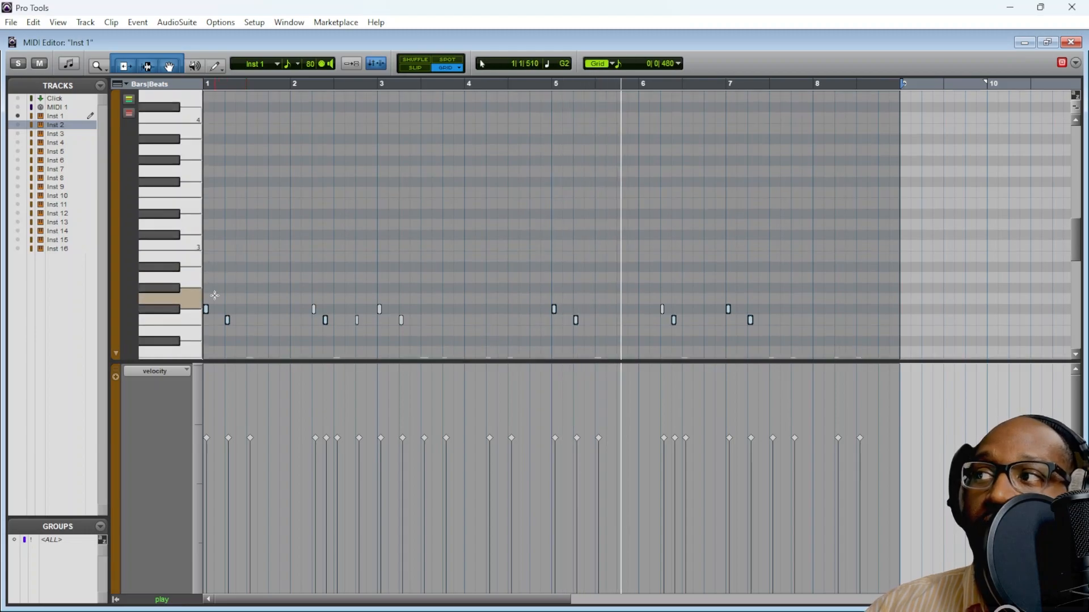
left_click_drag(209, 311, 208, 156)
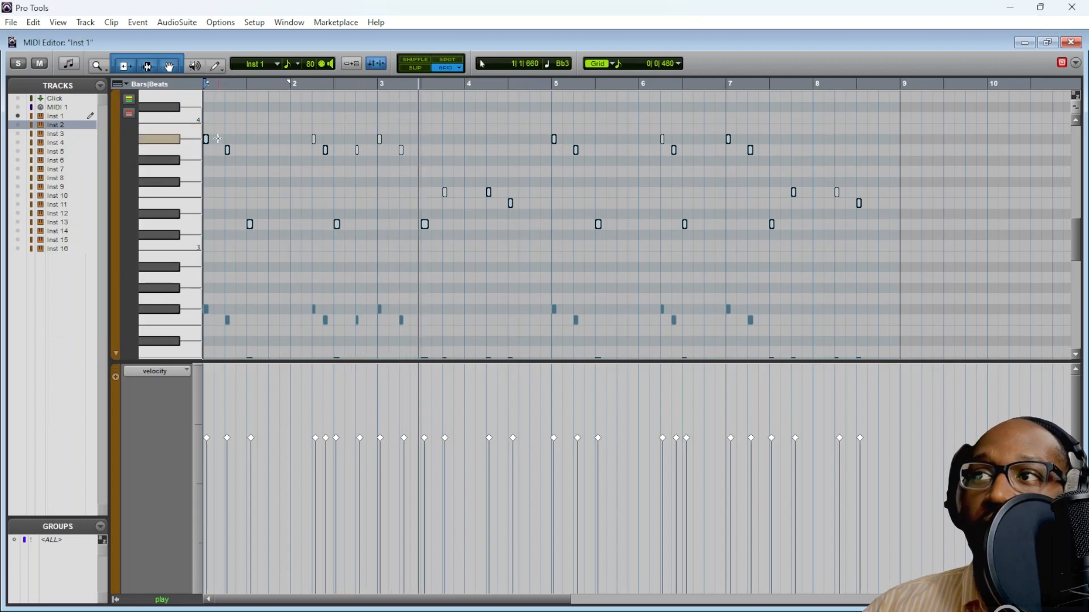
scroll(218, 183, "down", 3)
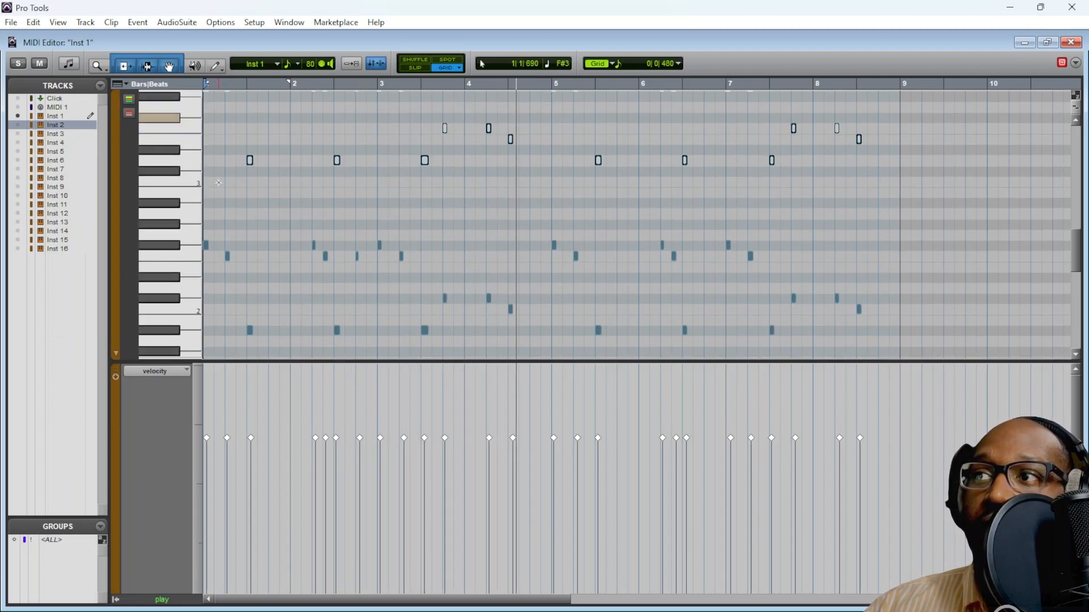
scroll(214, 159, "up", 3)
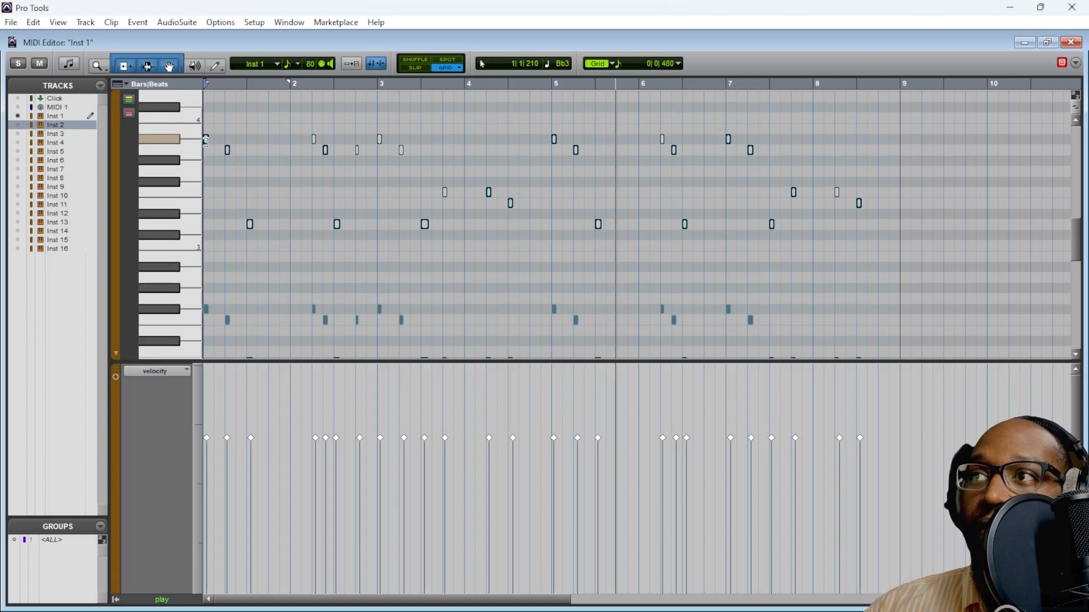
scroll(207, 170, "up", 2)
scroll(206, 180, "up", 1)
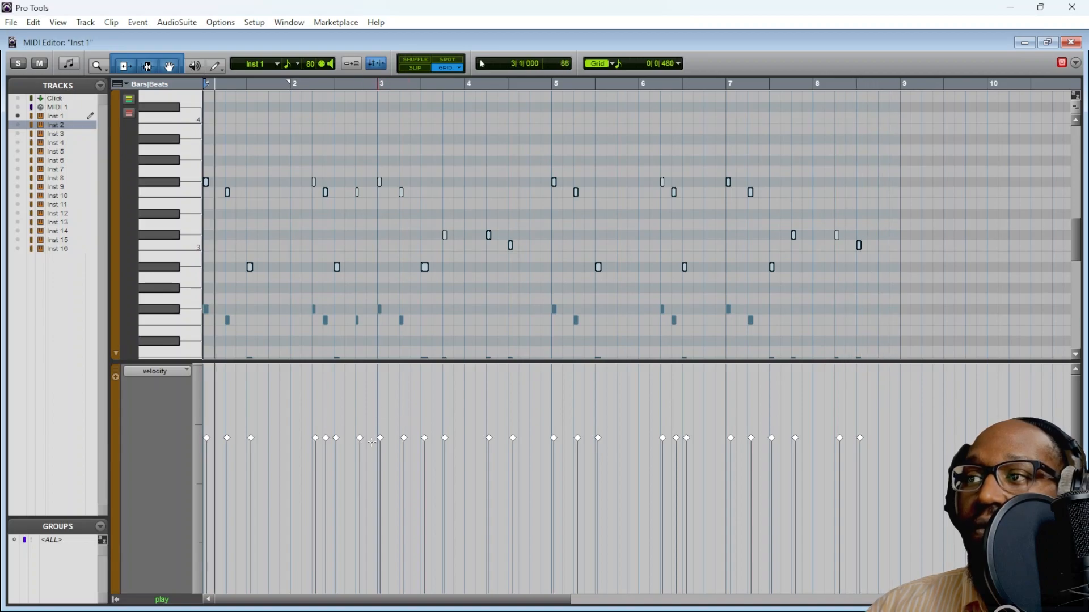
scroll(325, 253, "down", 4)
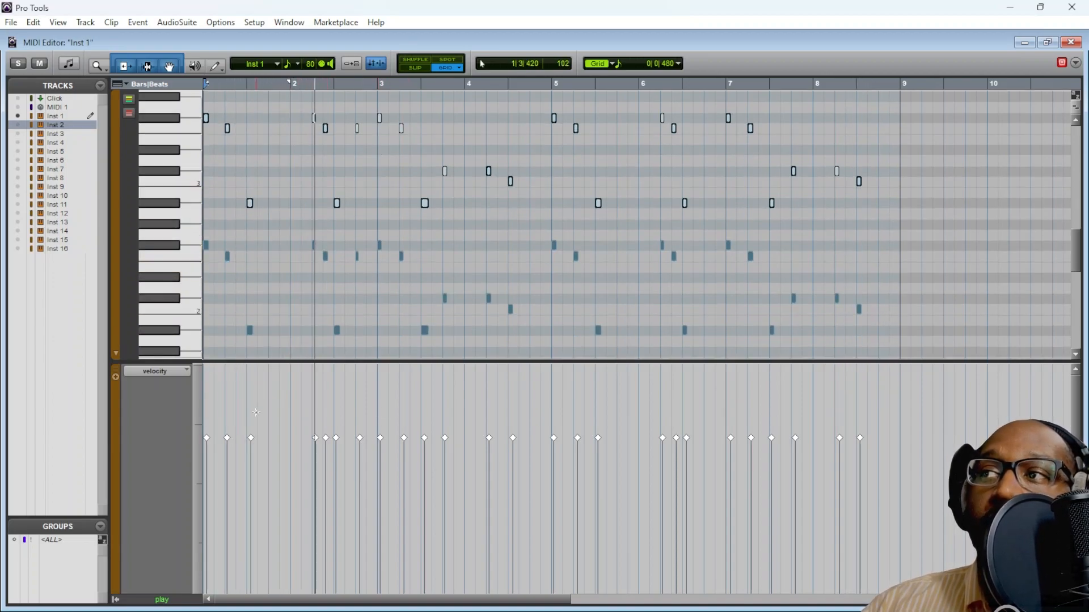
left_click_drag(208, 438, 209, 391)
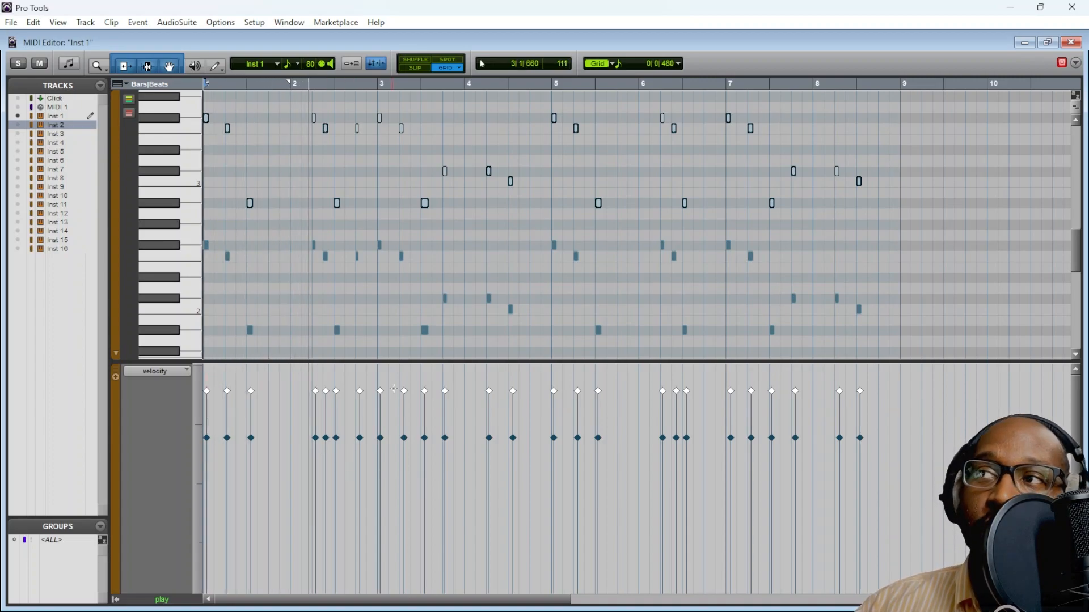
Duplicate the upper Inst 1 notes another octave higher, lower the new copies' velocities to about 97, and return to the Edit window
scroll(304, 312, "up", 2)
scroll(304, 312, "up", 10)
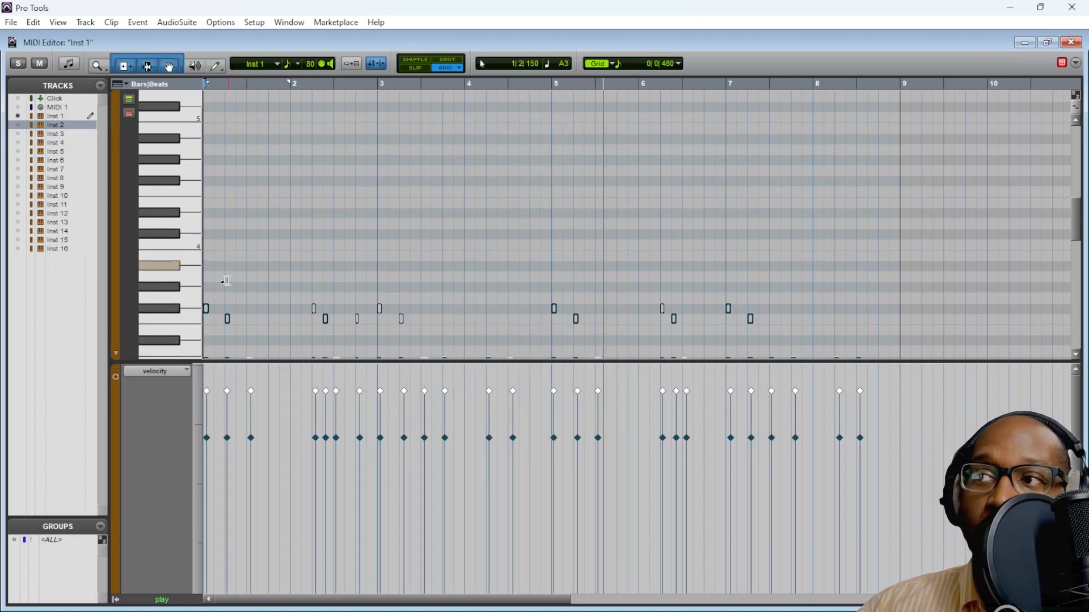
scroll(211, 287, "down", 1)
scroll(211, 288, "down", 7)
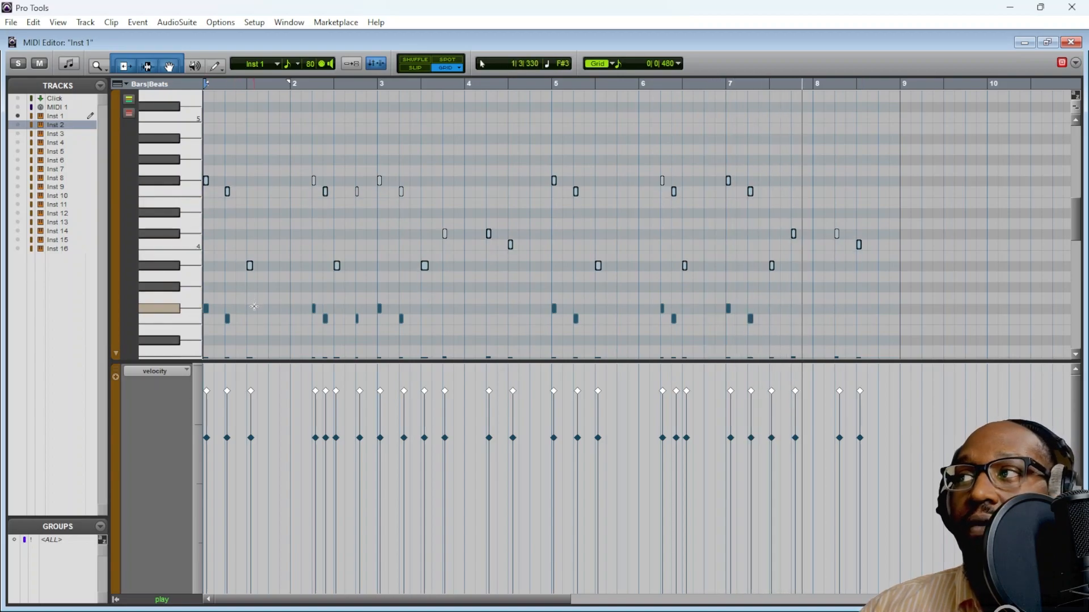
left_click_drag(211, 392, 217, 418)
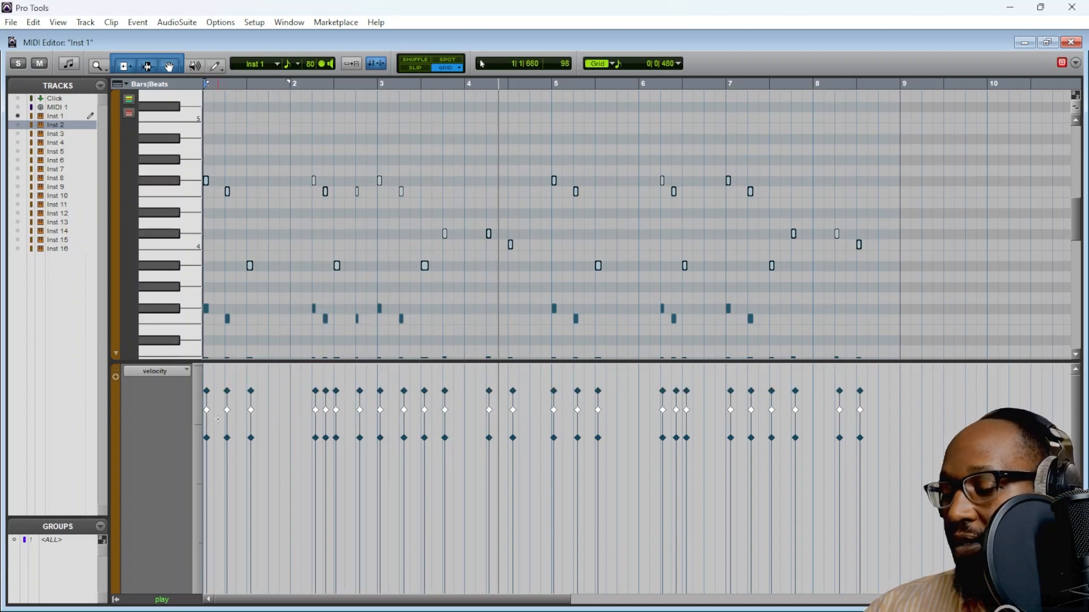
left_click_drag(208, 416, 210, 428)
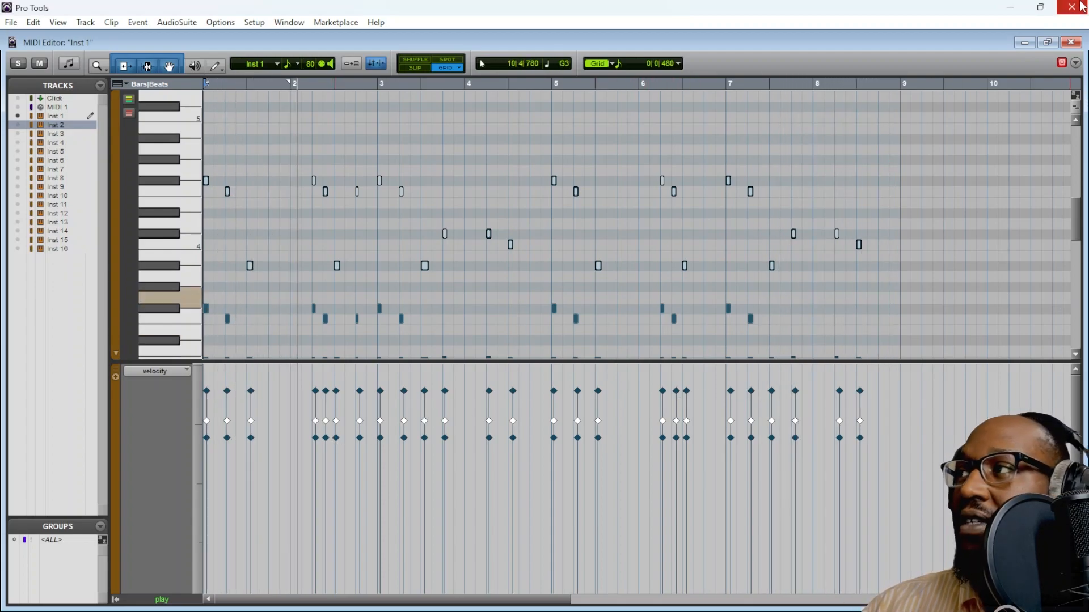
left_click(1070, 42)
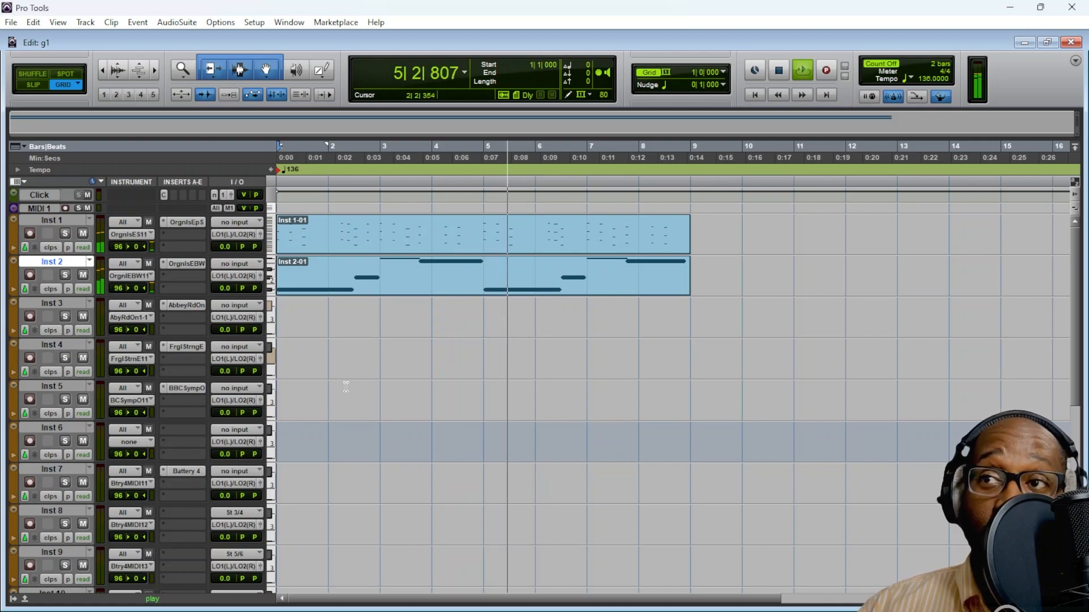
Switch the Abbey Road One instrument on Inst 3 to the Staccato (8va) articulation and close the plug-in
left_click(198, 306)
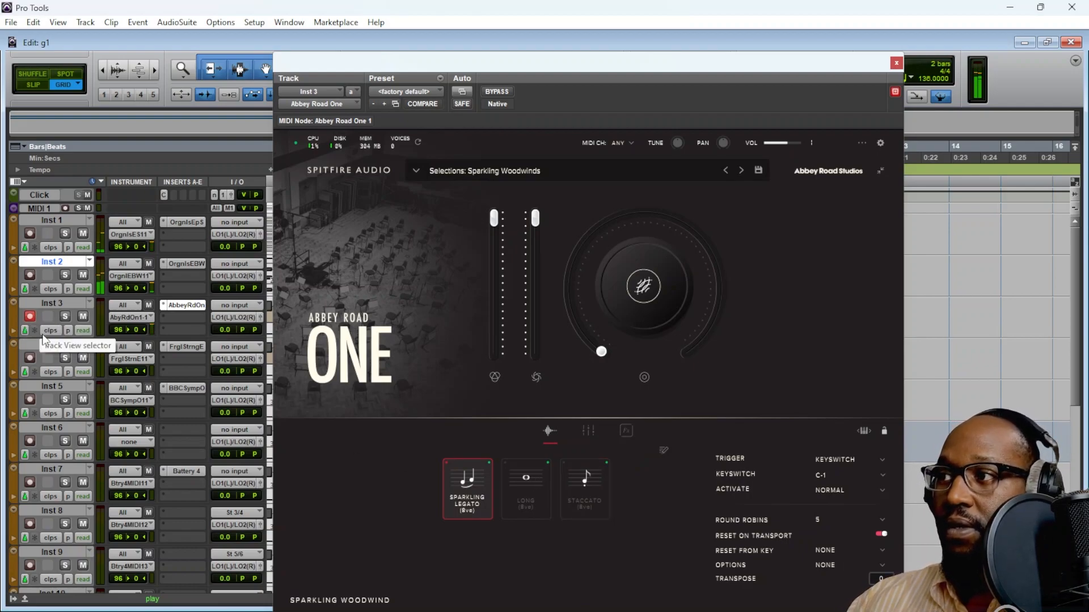
left_click(586, 490)
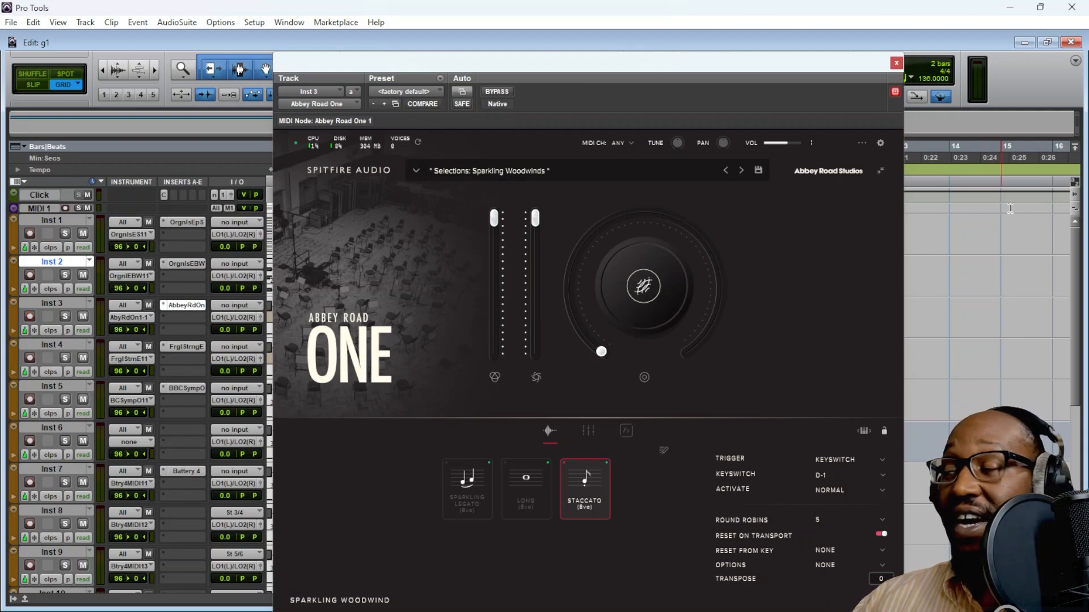
left_click(897, 63)
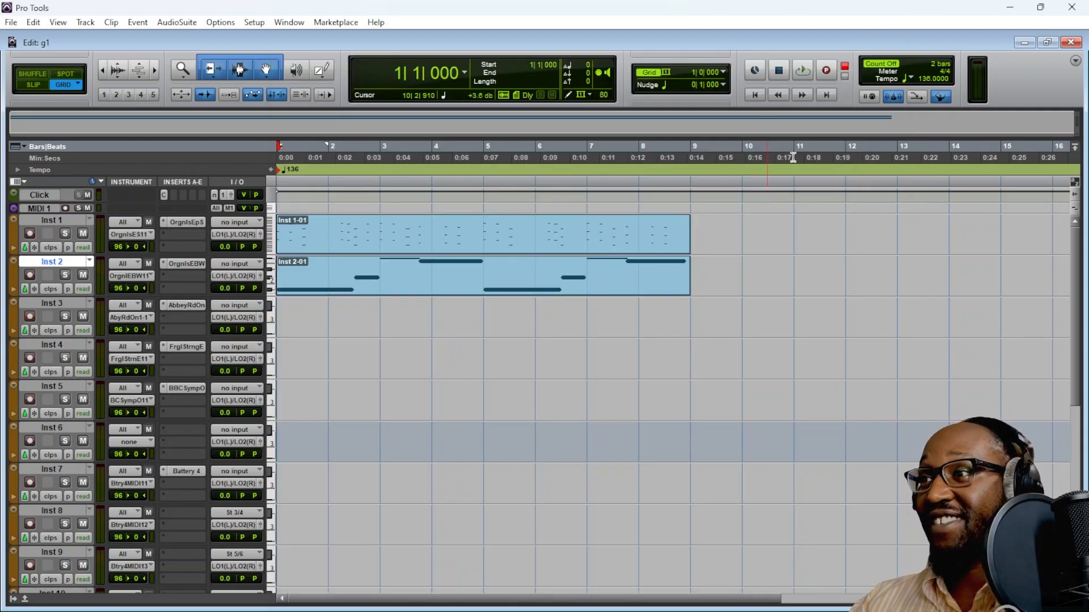
Record a MIDI clip about three bars long on Inst 3 from the session start
left_click(758, 94)
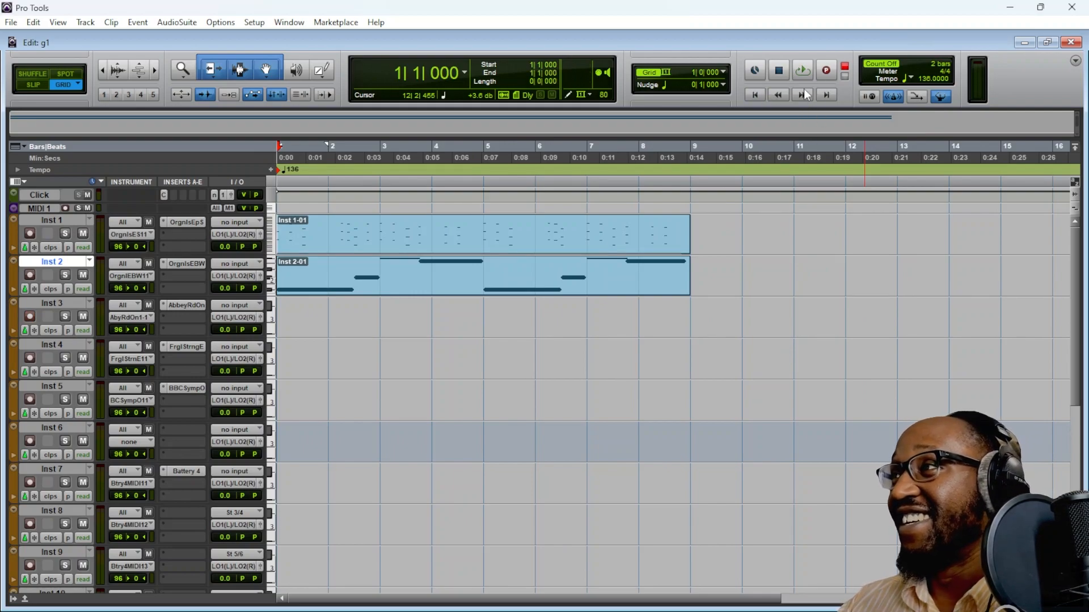
left_click(802, 70)
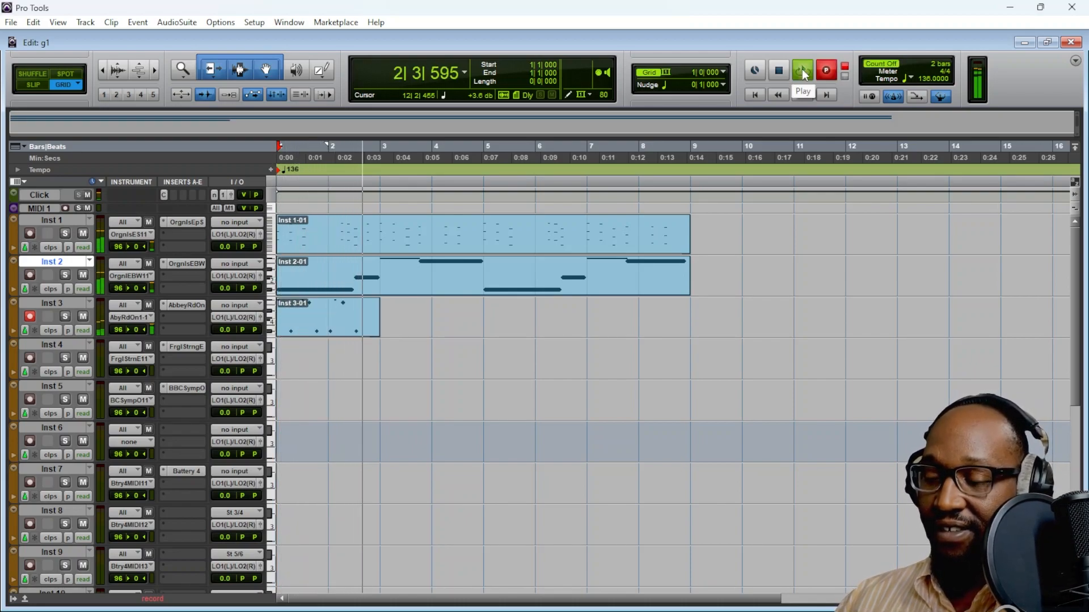
key("space")
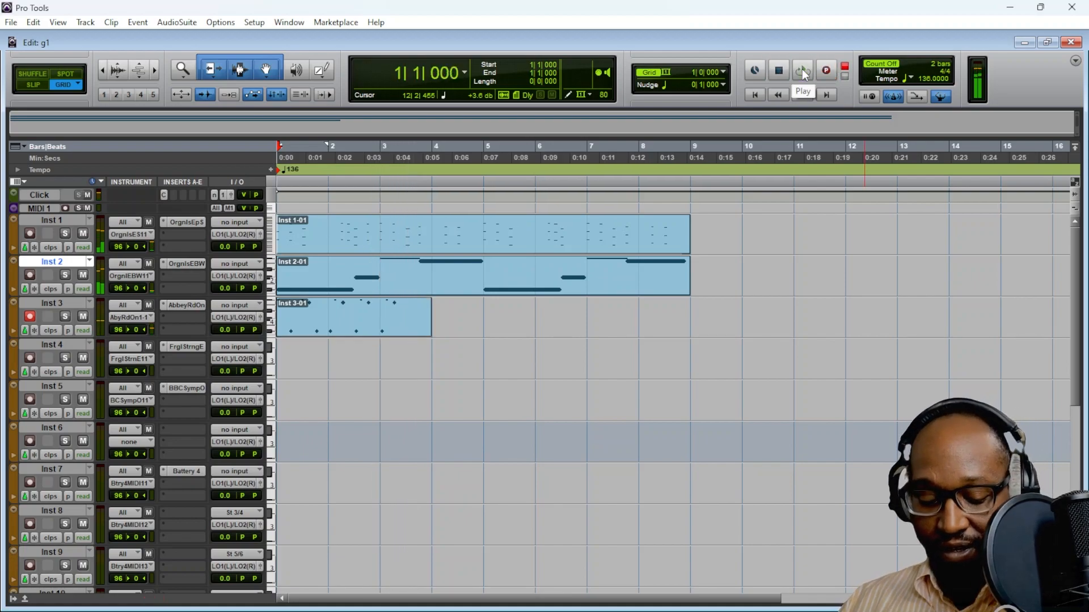
Undo the three-bar MIDI recording on Inst 3
key("ctrl+z")
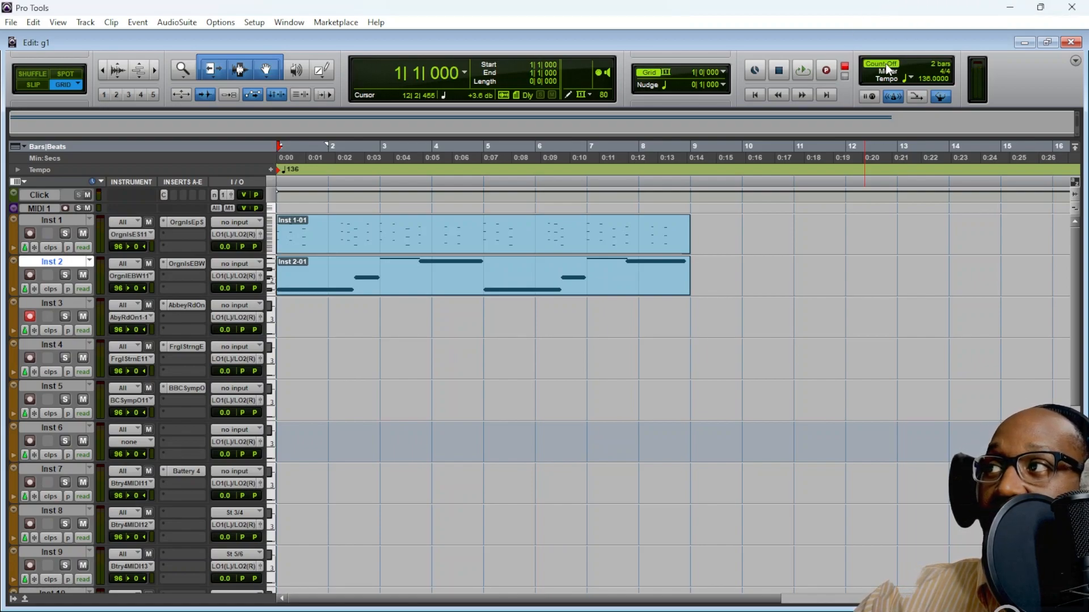
Hide the MIDI Controls in the Edit window toolbar, show them again and check the Count Off setting
right_click(1000, 83)
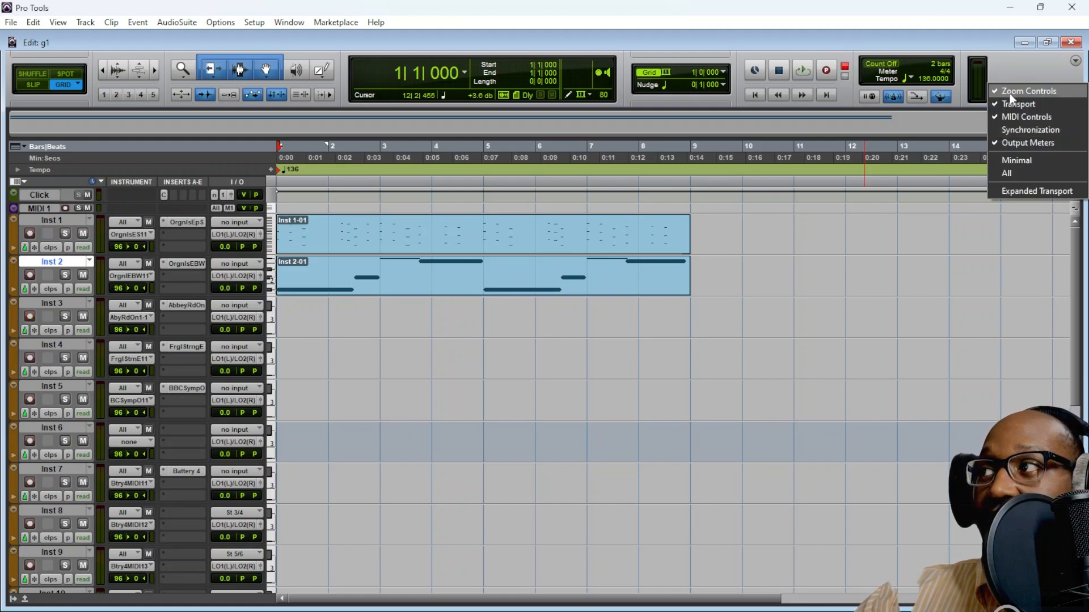
left_click(1026, 116)
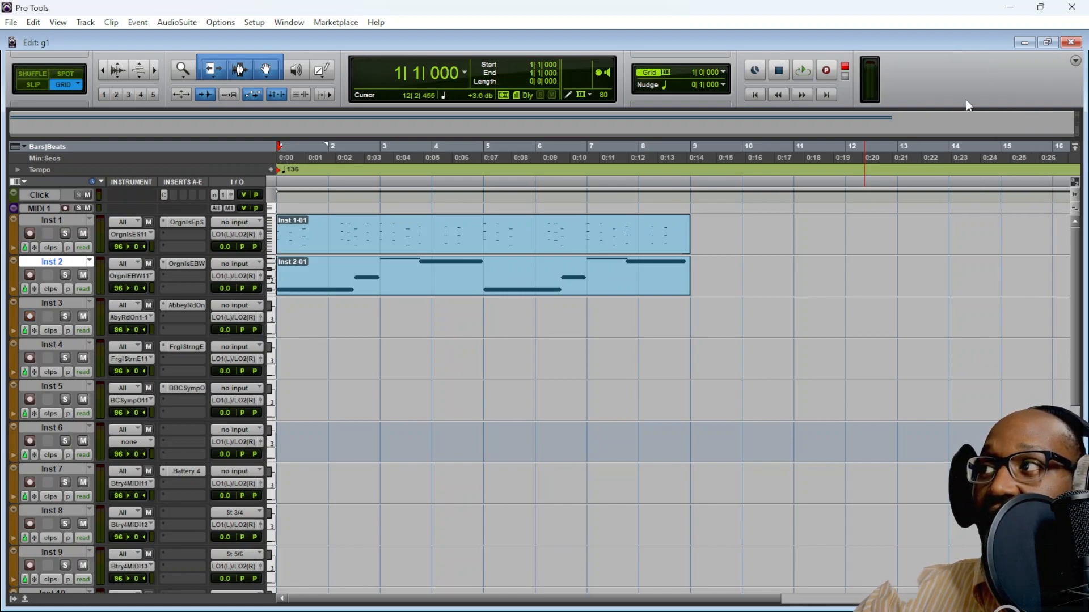
right_click(924, 83)
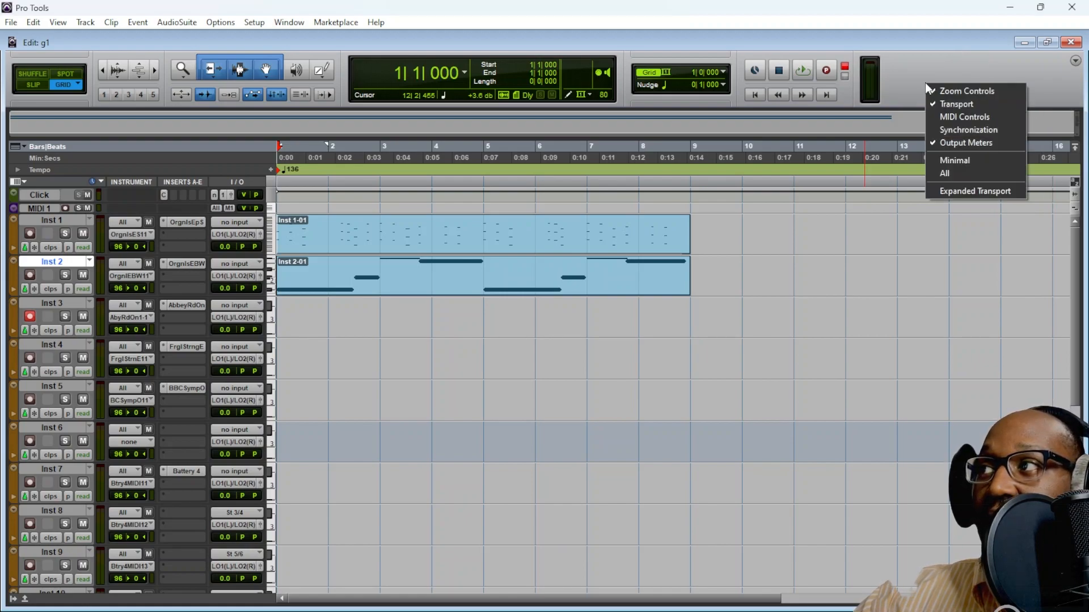
left_click(958, 117)
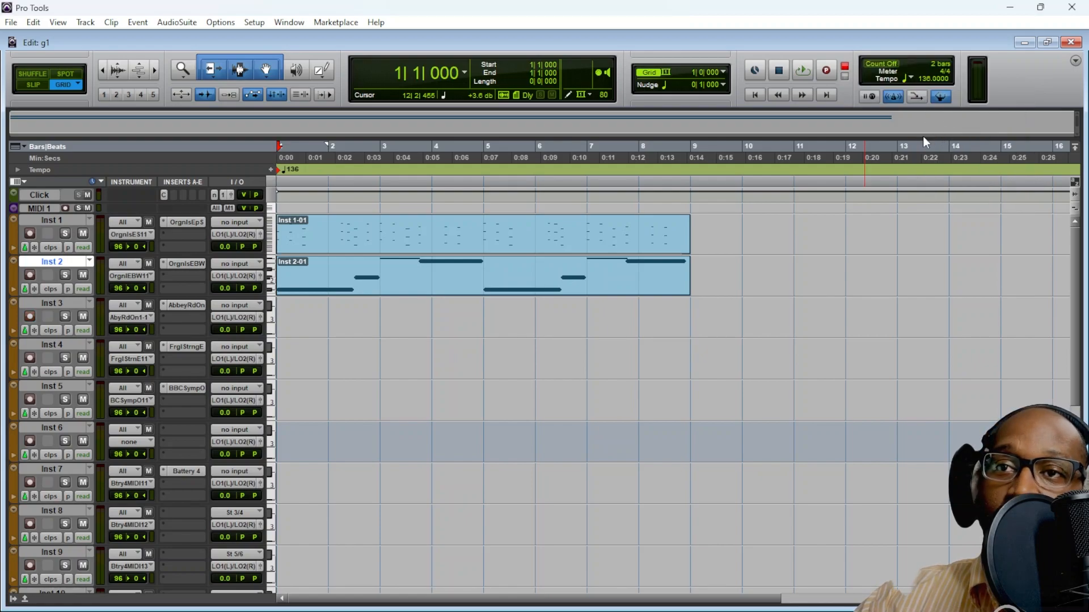
left_click(892, 62)
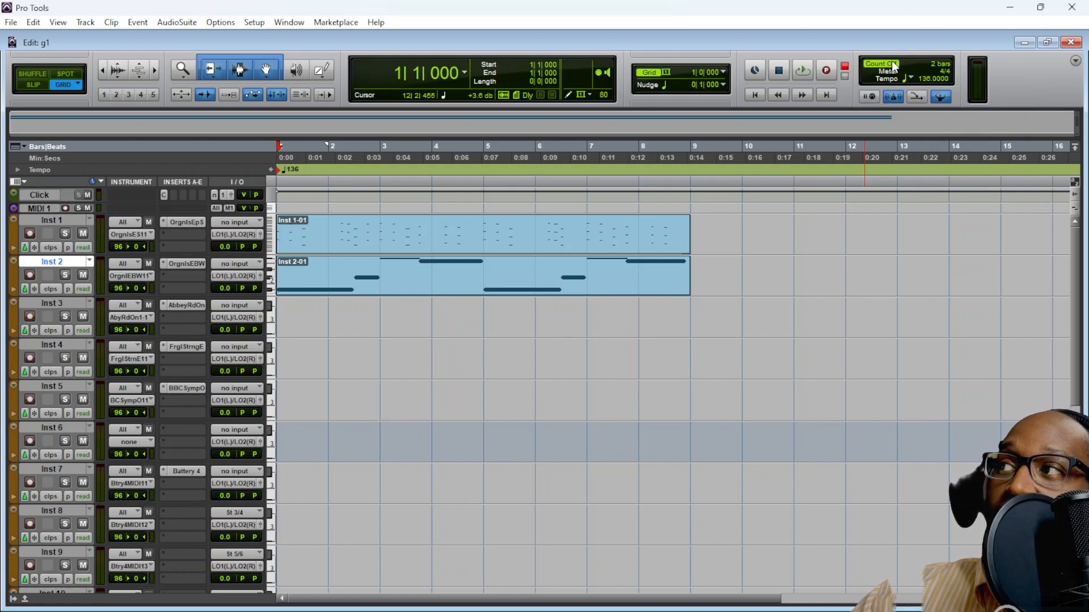
left_click(937, 68)
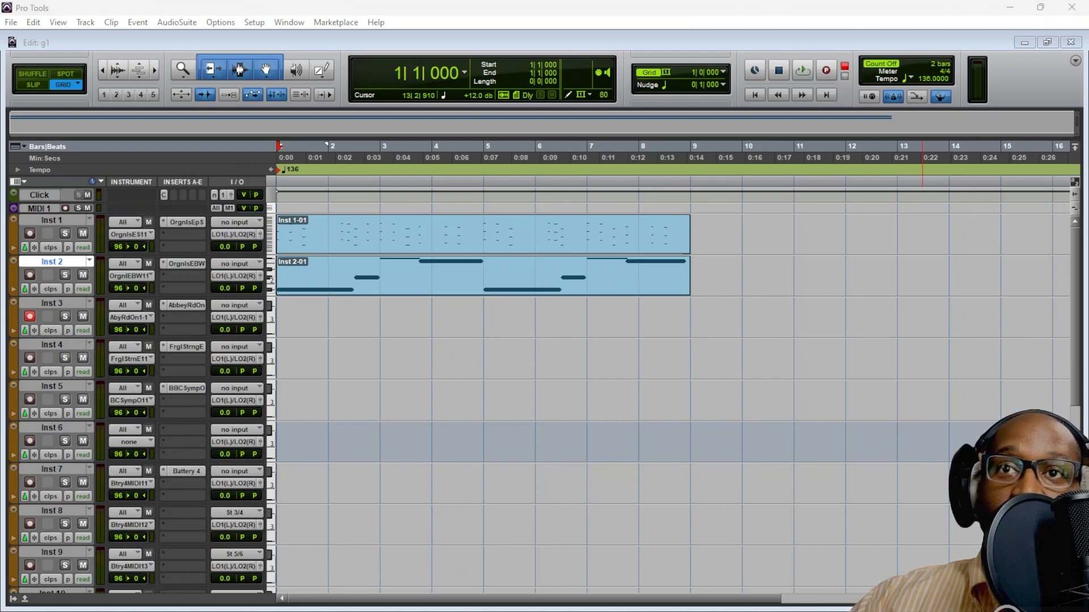
Record a MIDI clip about nine bars long on Inst 3 from the session start
key("Return")
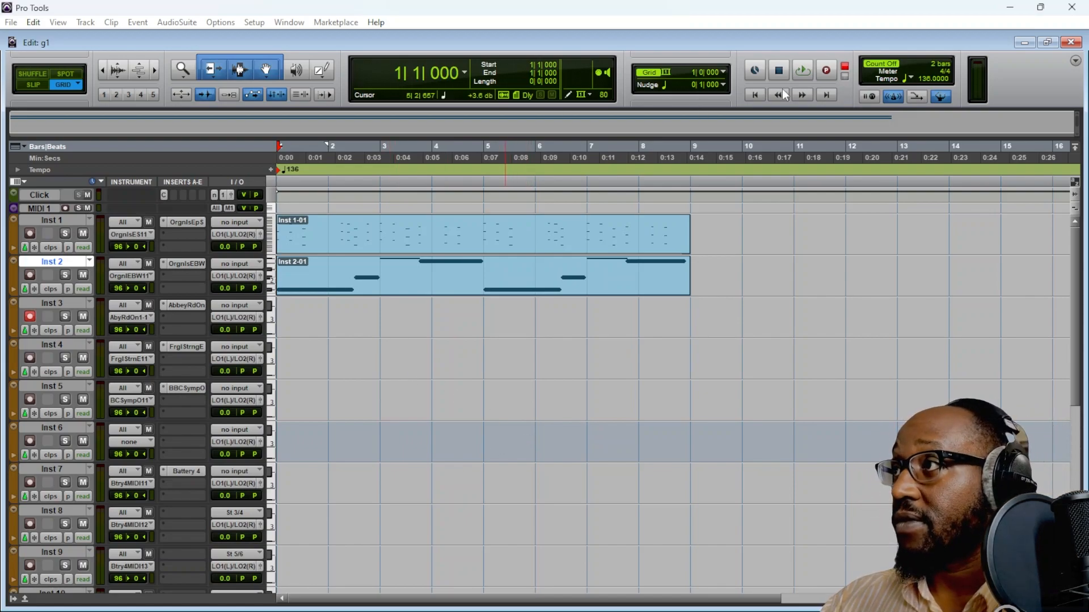
key("space")
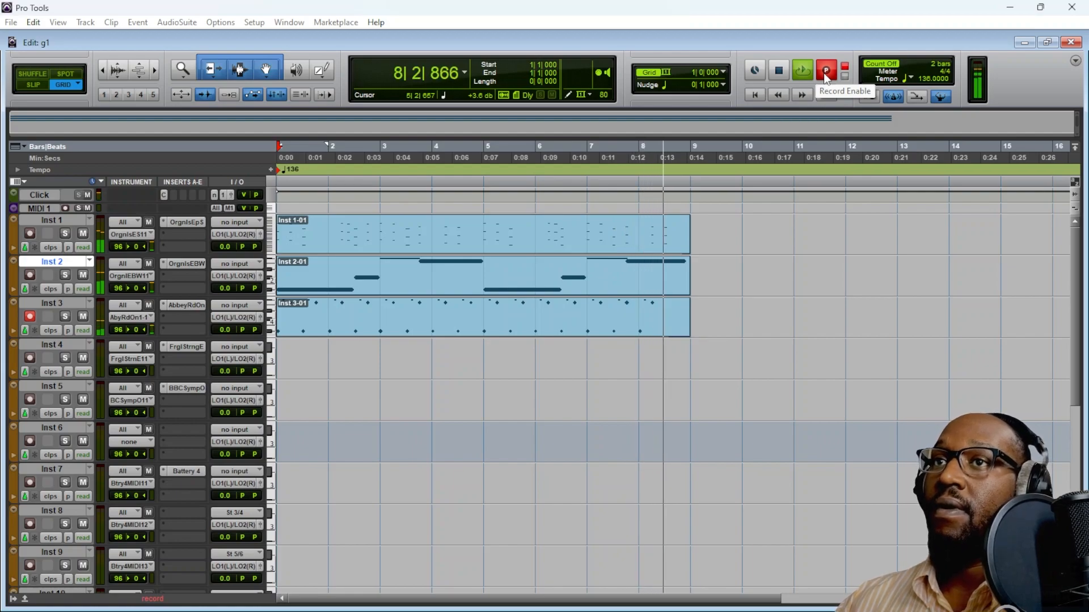
key("space")
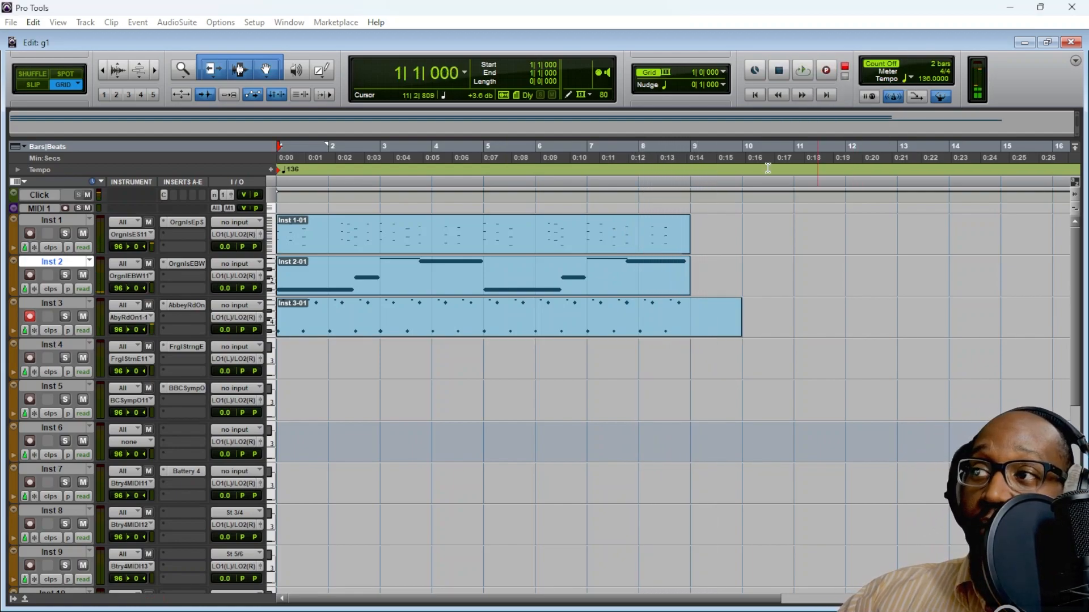
Quantize the Inst 3 clip to a 1/8 note grid and trim its end back to bar 9
right_click(511, 333)
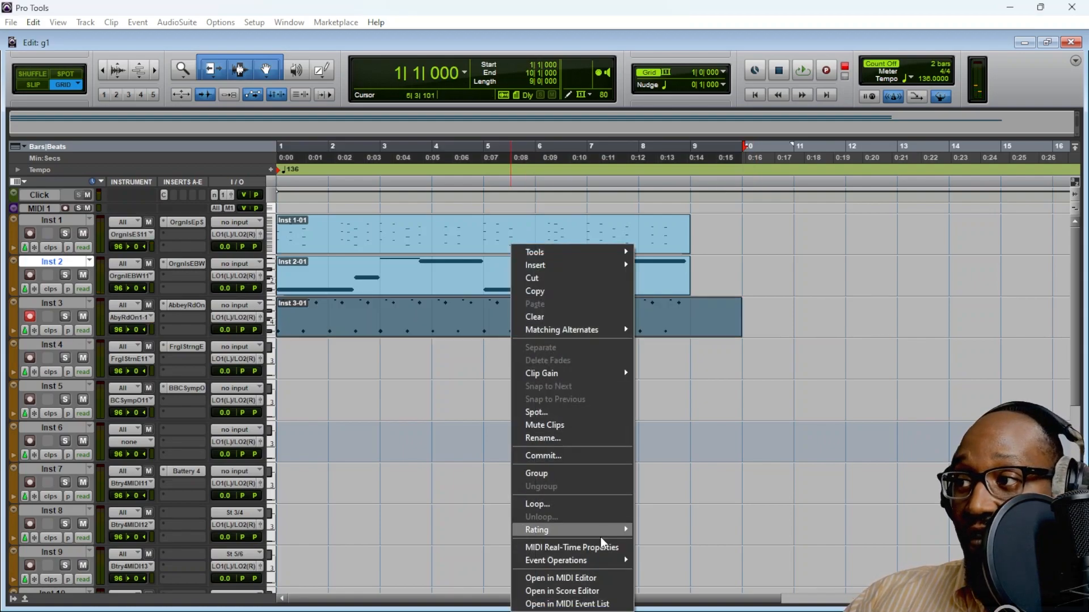
mouse_move(601, 556)
left_click(670, 456)
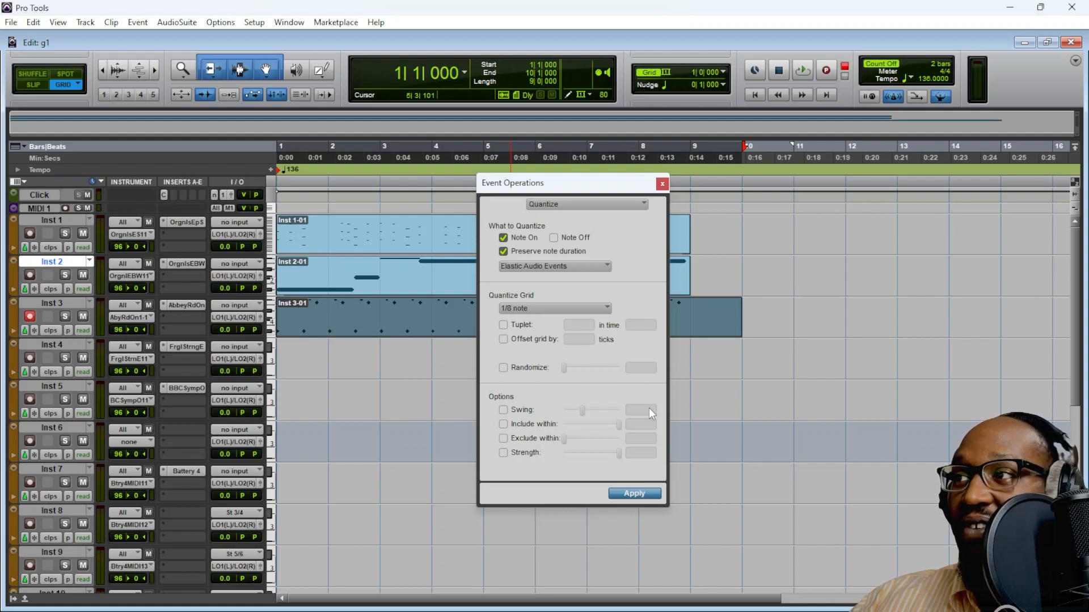
left_click(666, 182)
left_click_drag(733, 308, 692, 309)
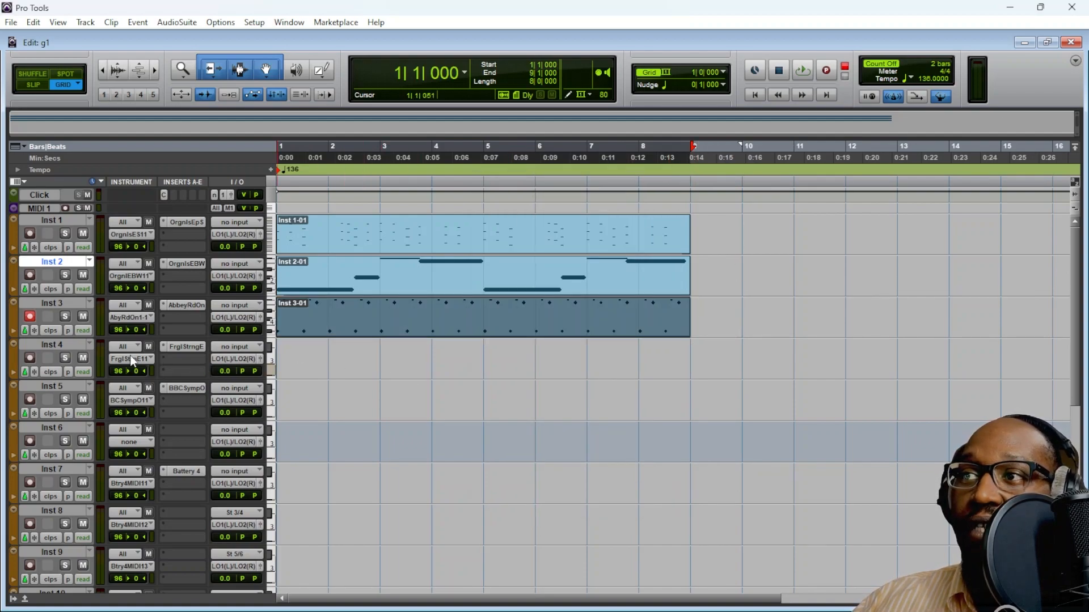
Preview Fragile String Evolutions on Inst 4 and record a MIDI clip about nine bars long on that track from the session start
left_click(182, 347)
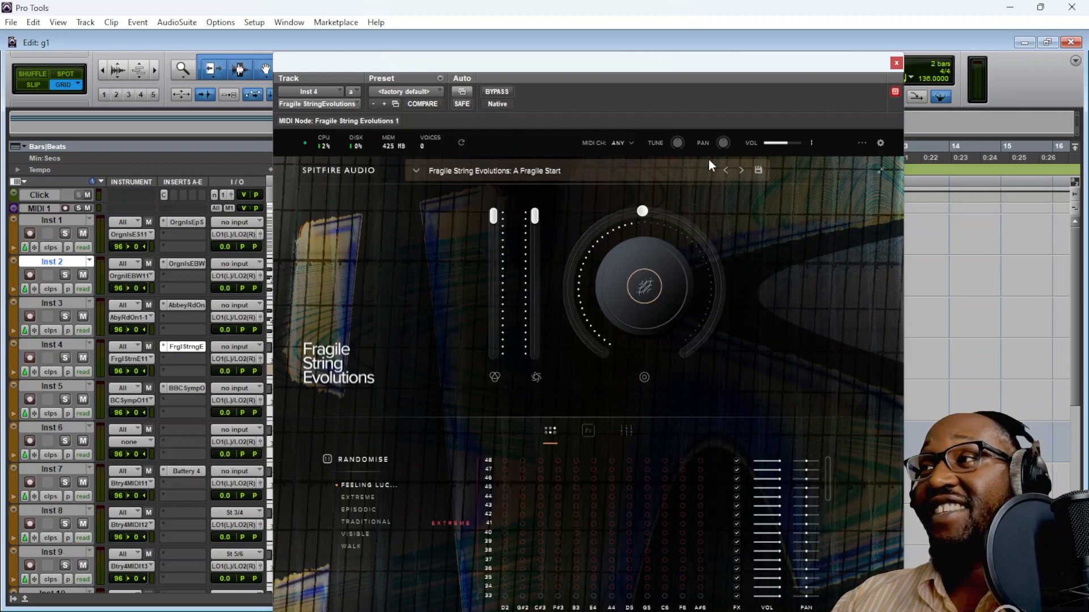
left_click(896, 63)
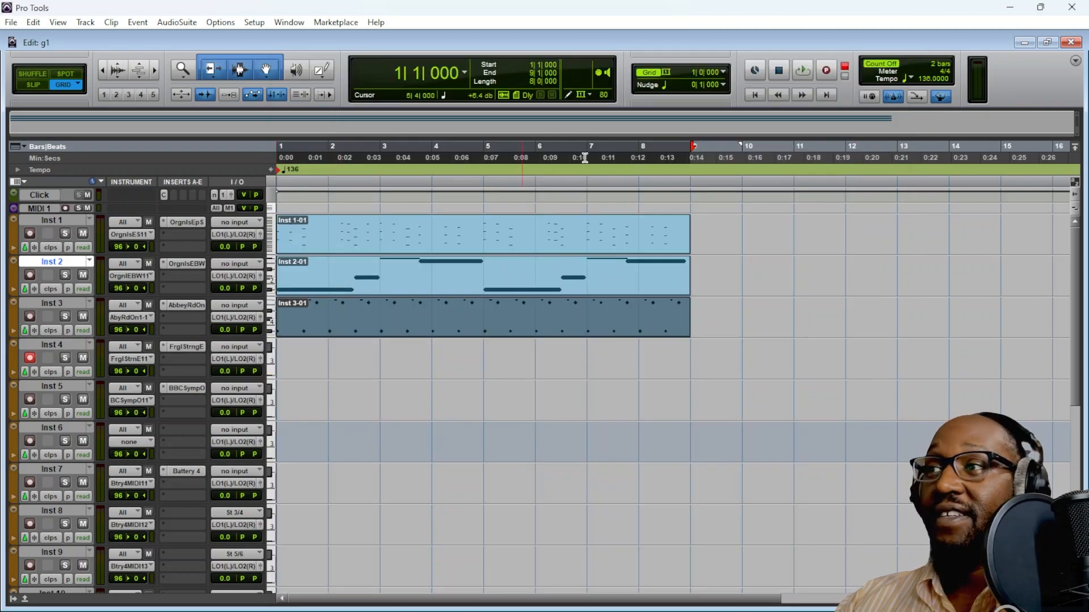
left_click(756, 95)
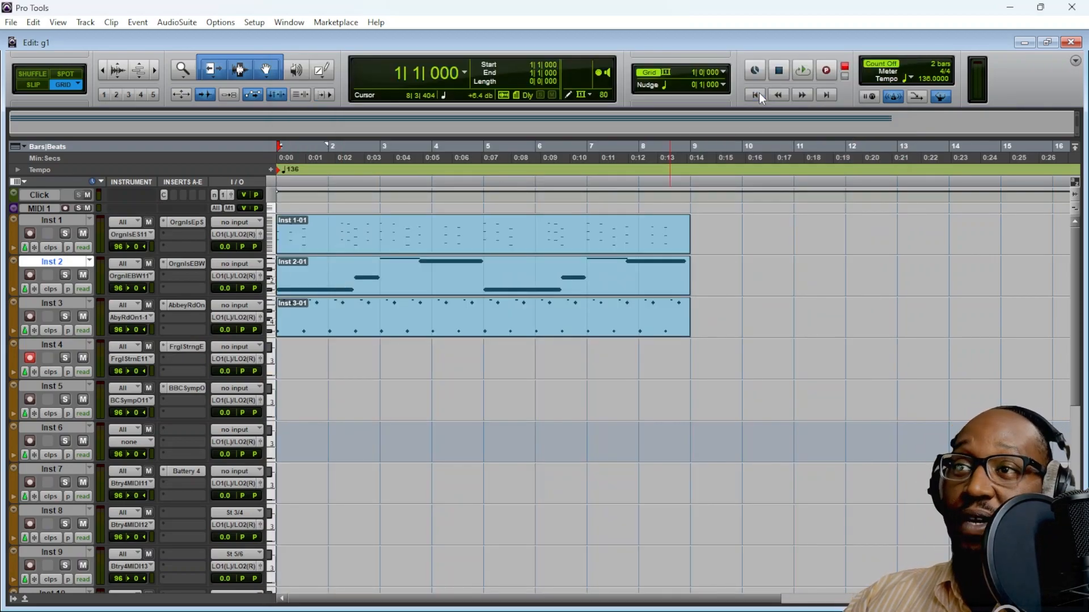
left_click(833, 69)
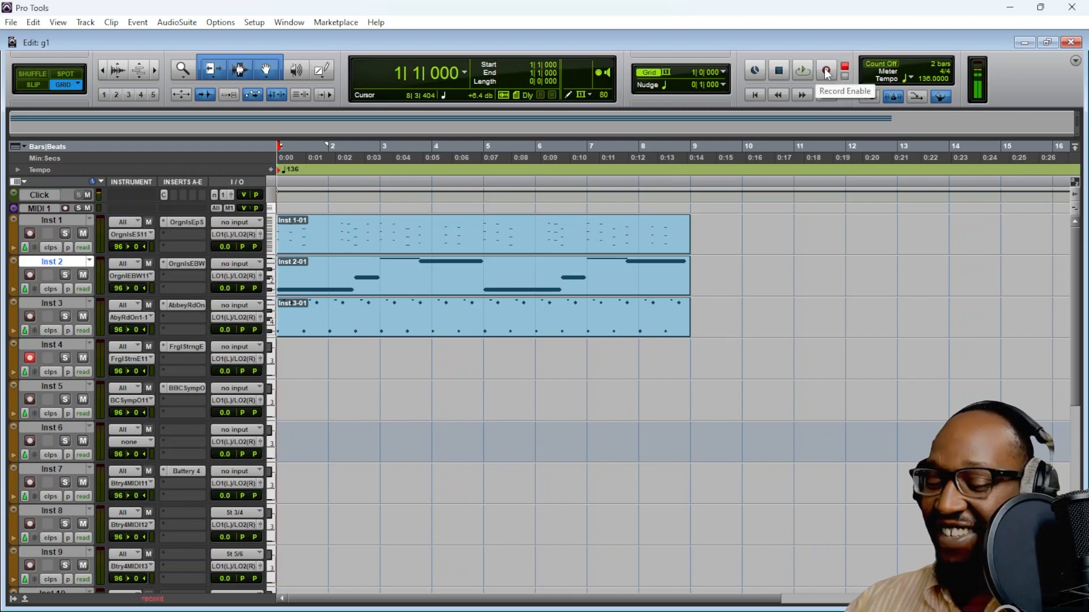
key("space")
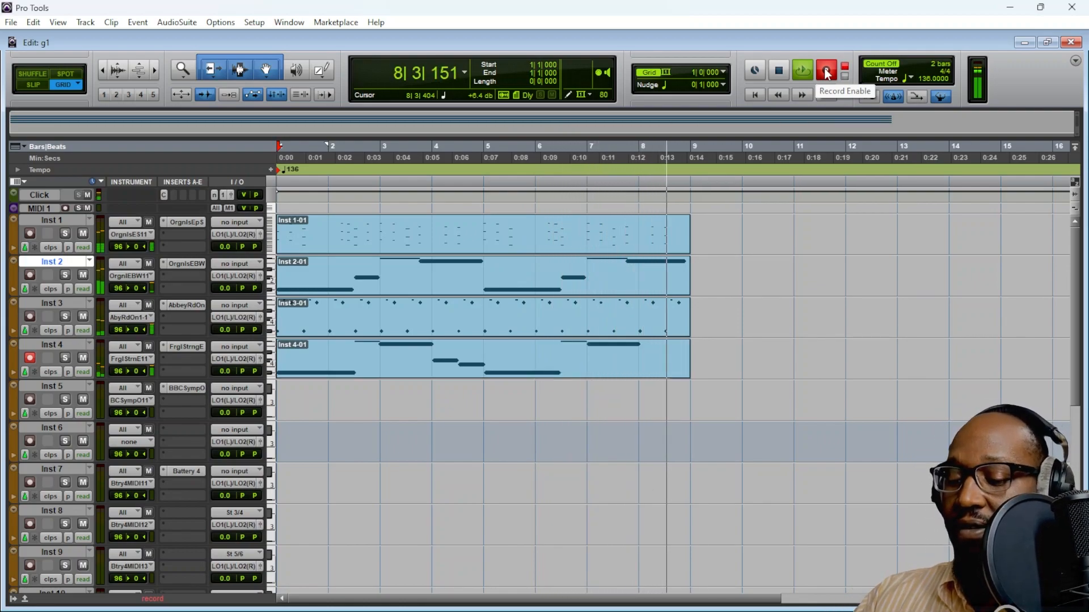
key("space")
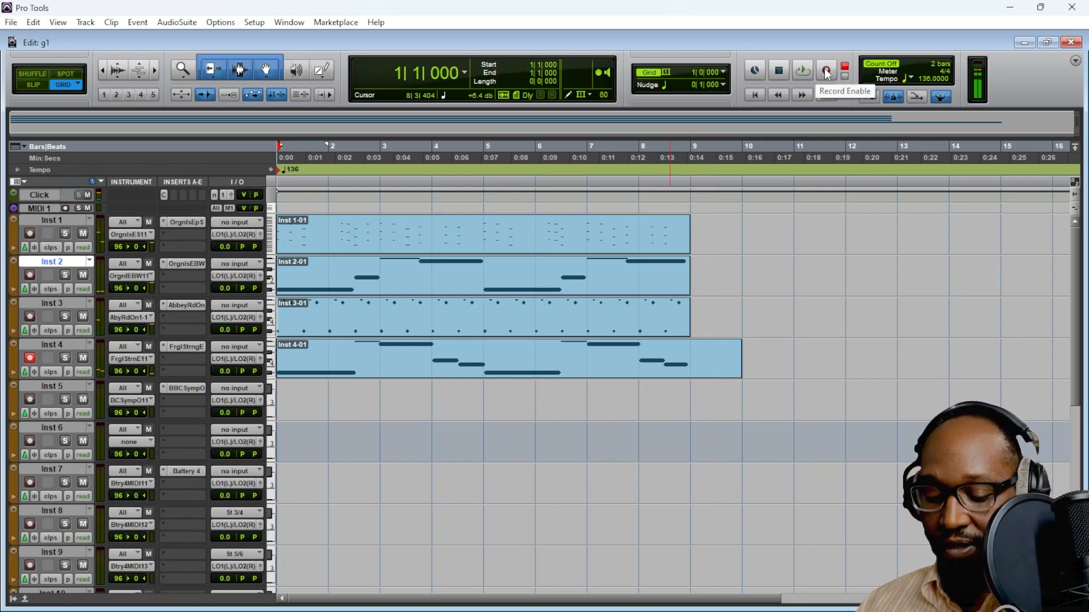
left_click(825, 71)
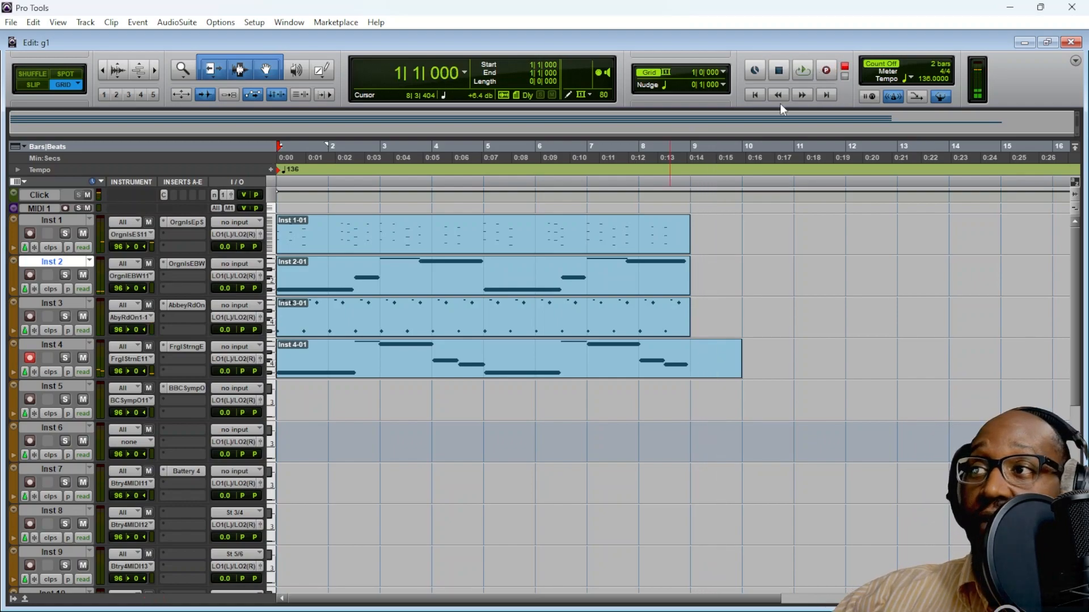
Quantize the Inst 4 clip to a 1/8 note grid and trim its end back to bar 9
right_click(593, 358)
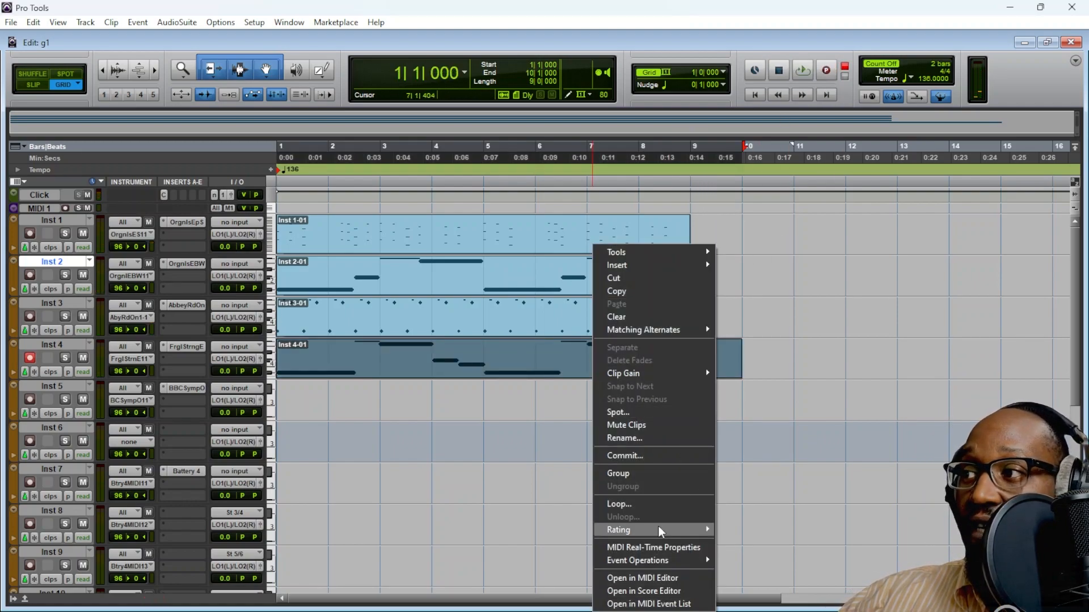
mouse_move(658, 559)
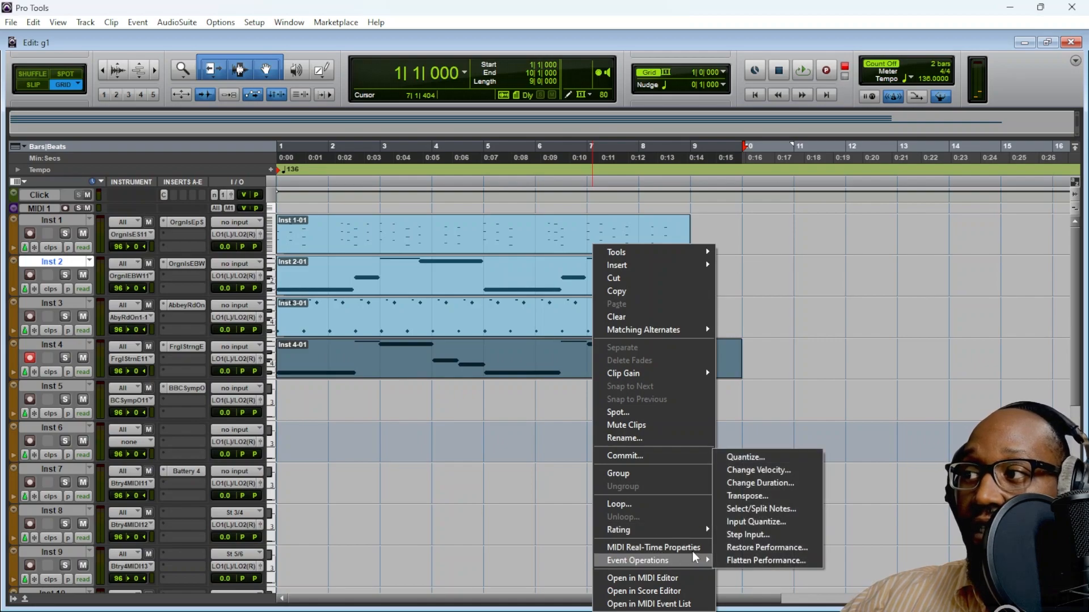
left_click(759, 456)
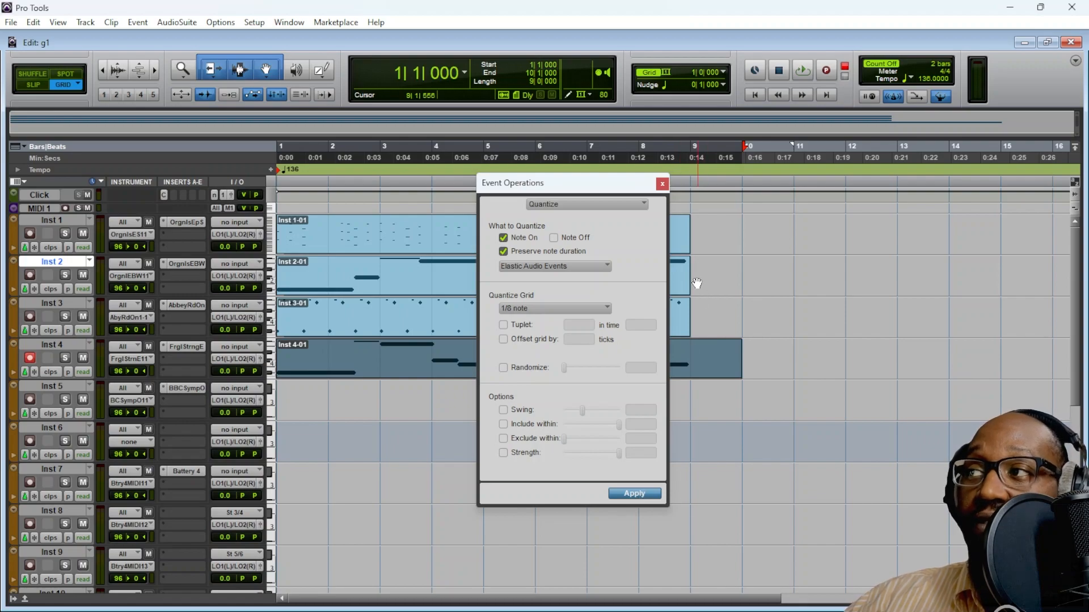
left_click(662, 184)
left_click_drag(702, 356, 702, 359)
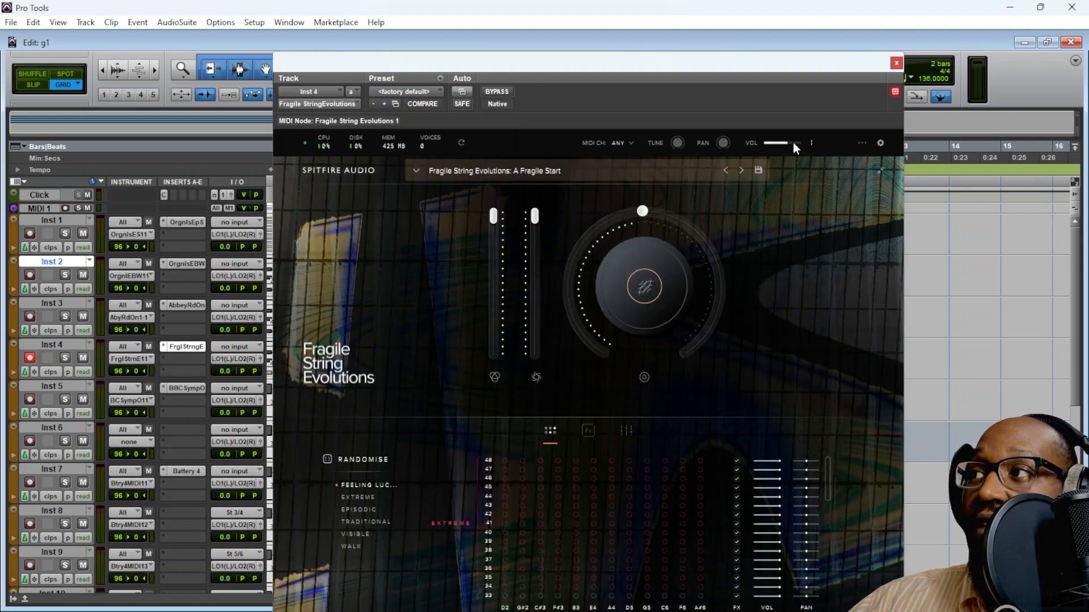
Adjust the Fragile String Evolutions volume on Inst 4, close the plug-in and disarm the track
left_click(789, 142)
left_click(896, 63)
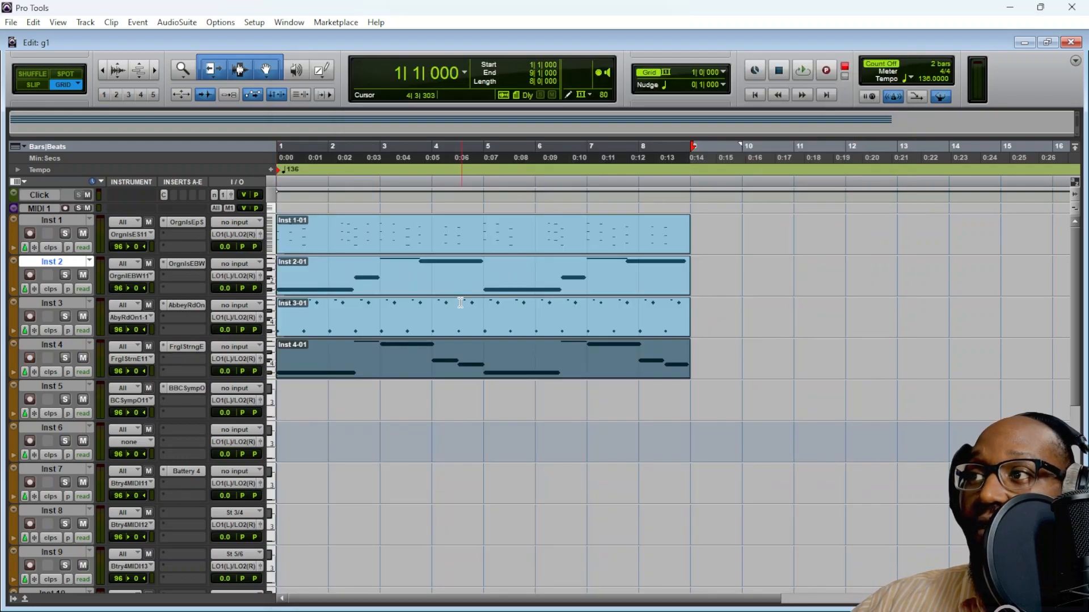
left_click(30, 358)
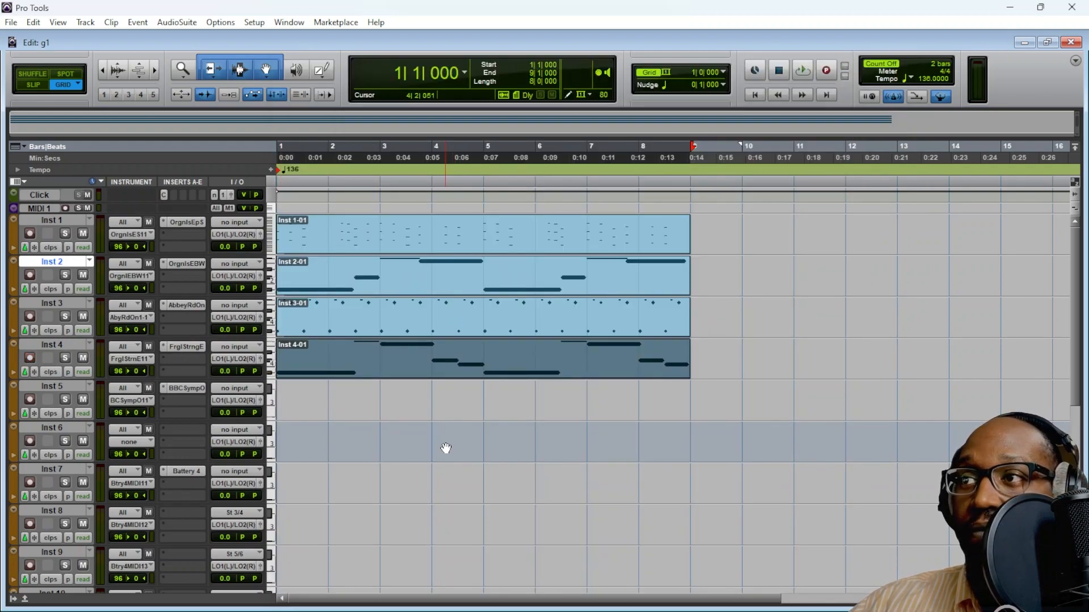
Play back the layered parts while reviewing the Inst 2 notes and velocities in the MIDI Editor
key("space")
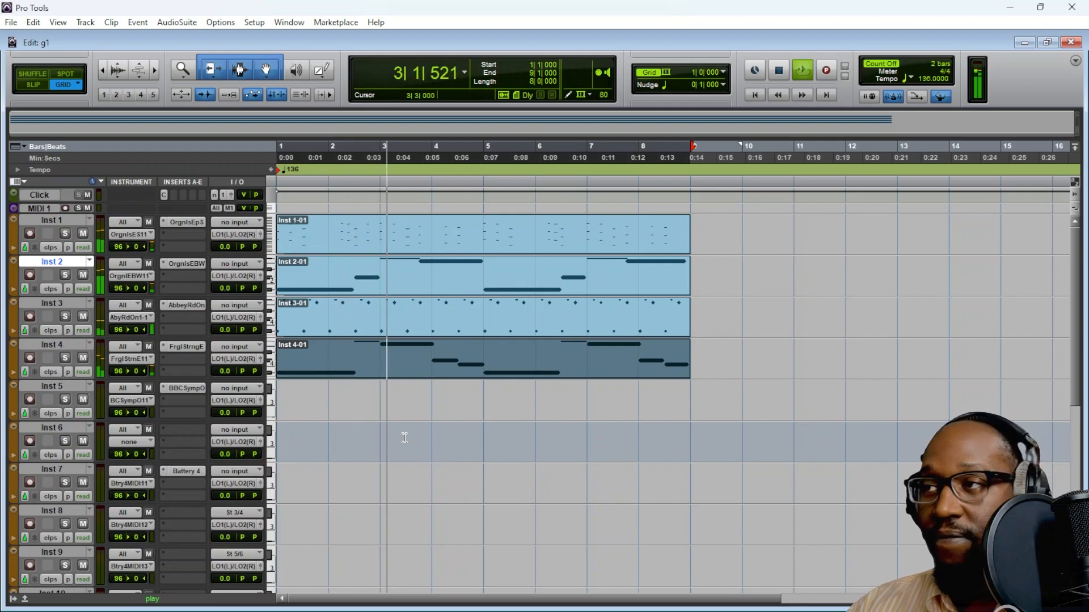
double_click(400, 287)
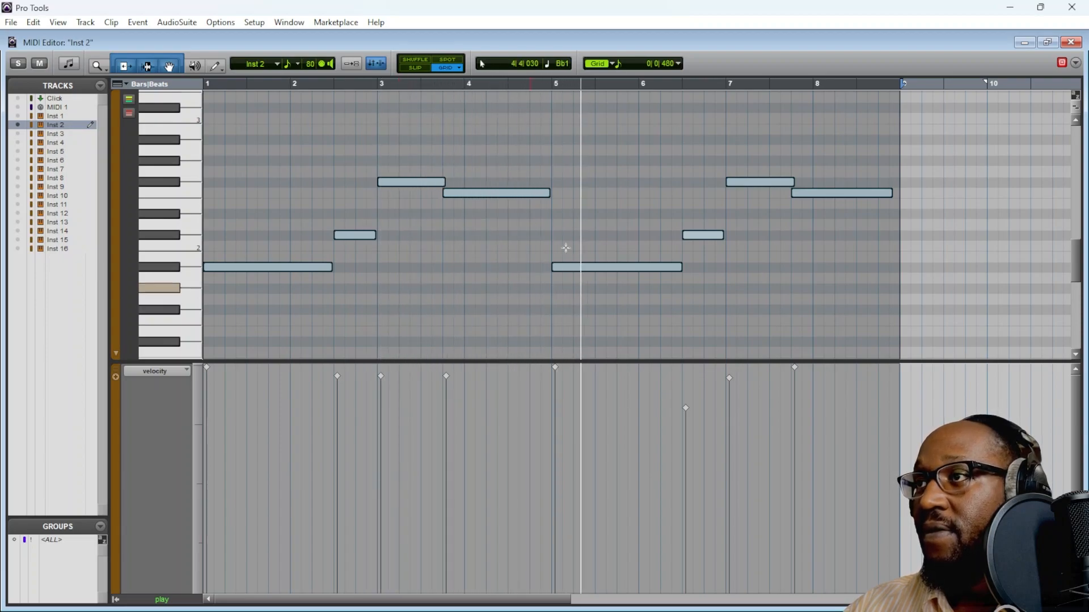
left_click(1070, 42)
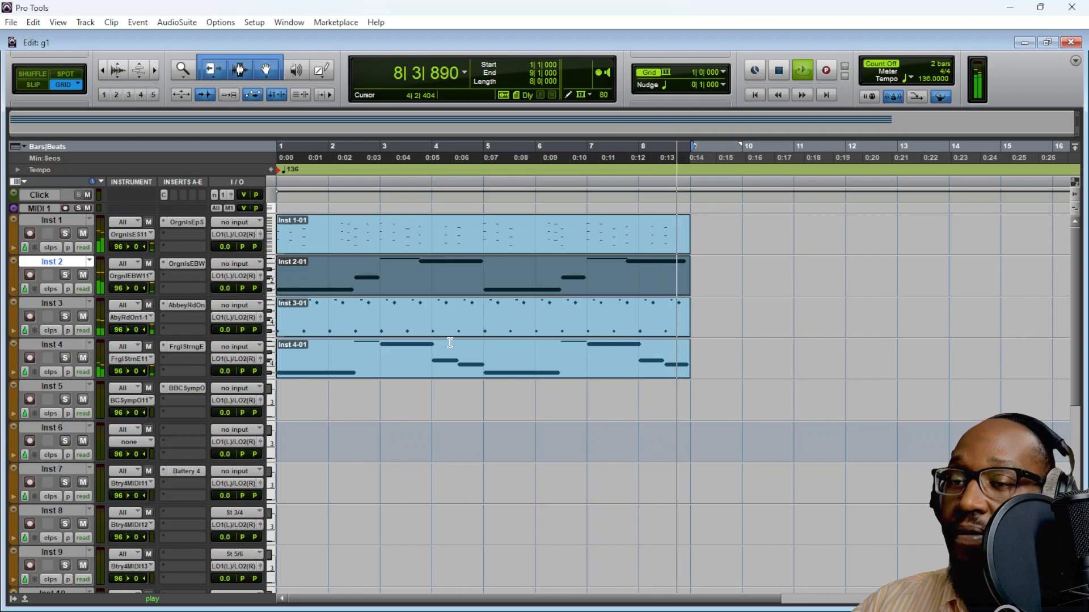
key("space")
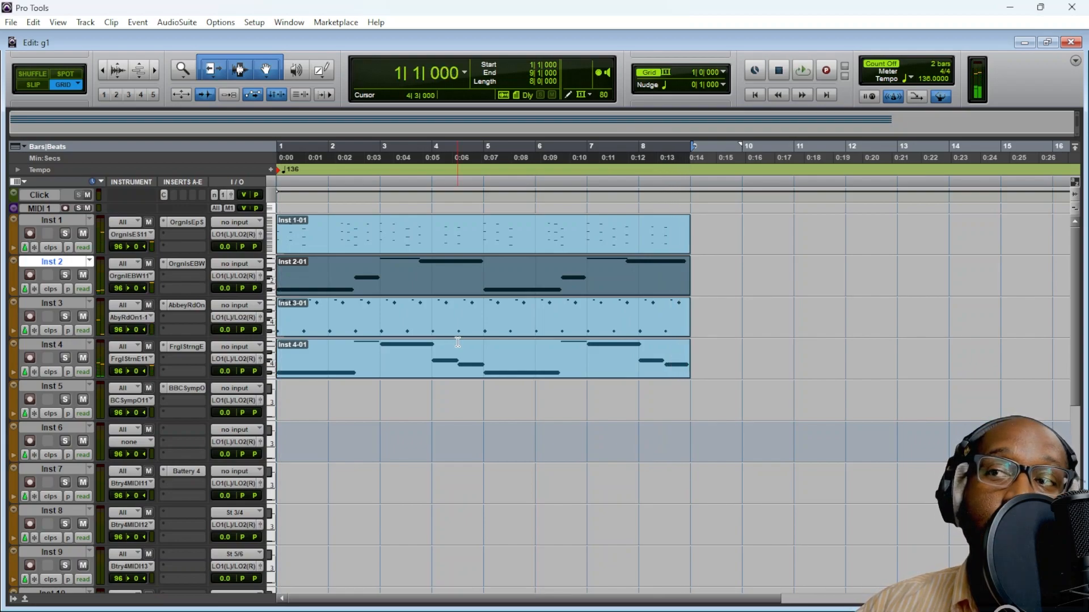
Open Battery 4 on Inst 7, start session playback and move the plug-in window so the whole interface is visible
left_click(184, 472)
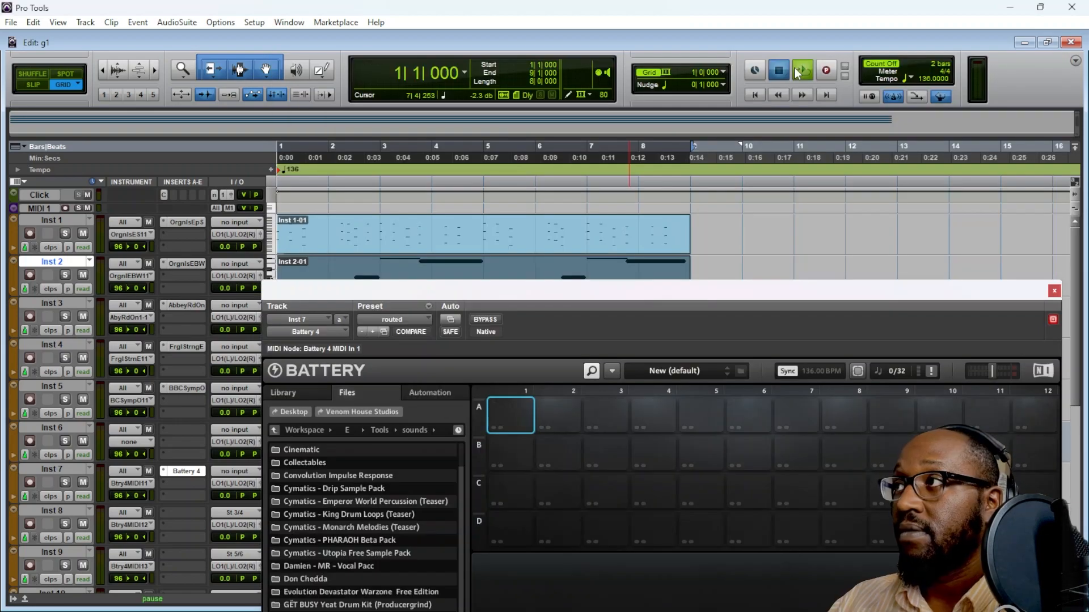
left_click(800, 70)
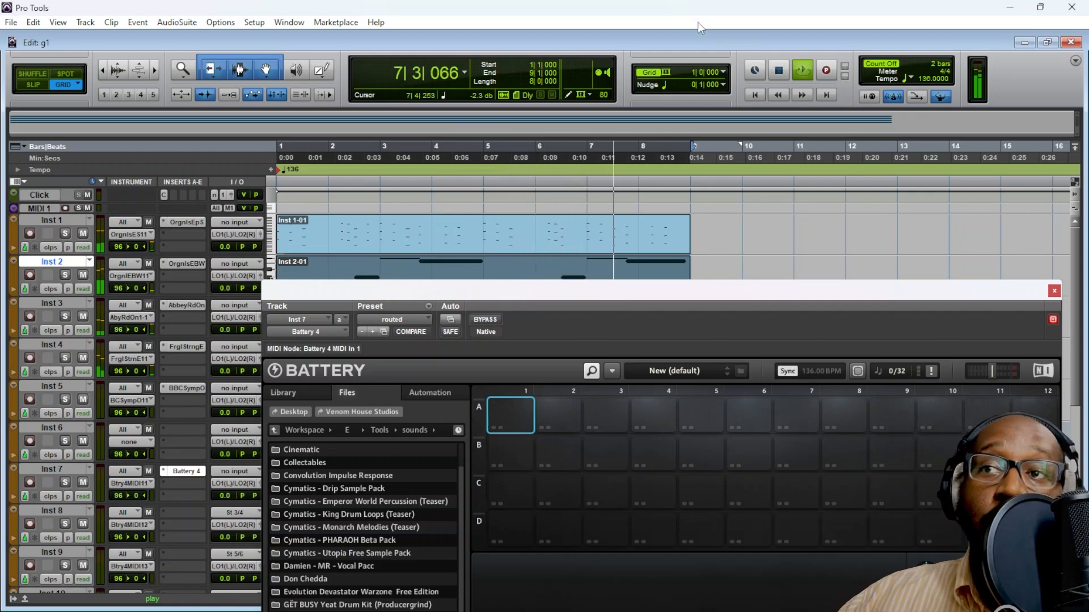
left_click_drag(578, 288, 520, 61)
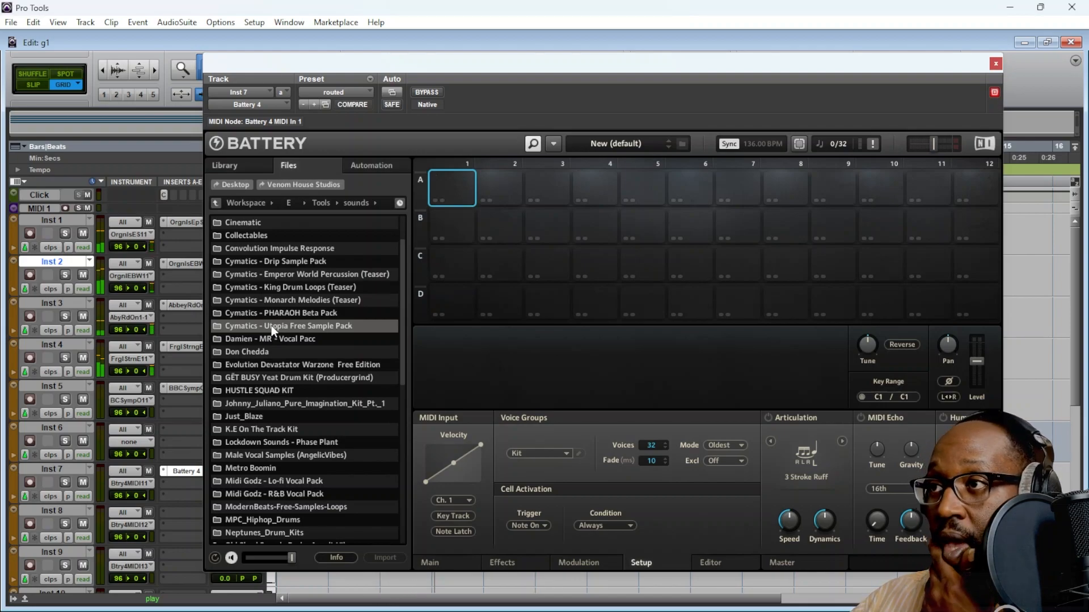
Open the Claps folder inside the Cymatics - PHARAOH Beta Pack drum samples in the file browser
double_click(277, 312)
double_click(271, 223)
double_click(274, 224)
double_click(254, 235)
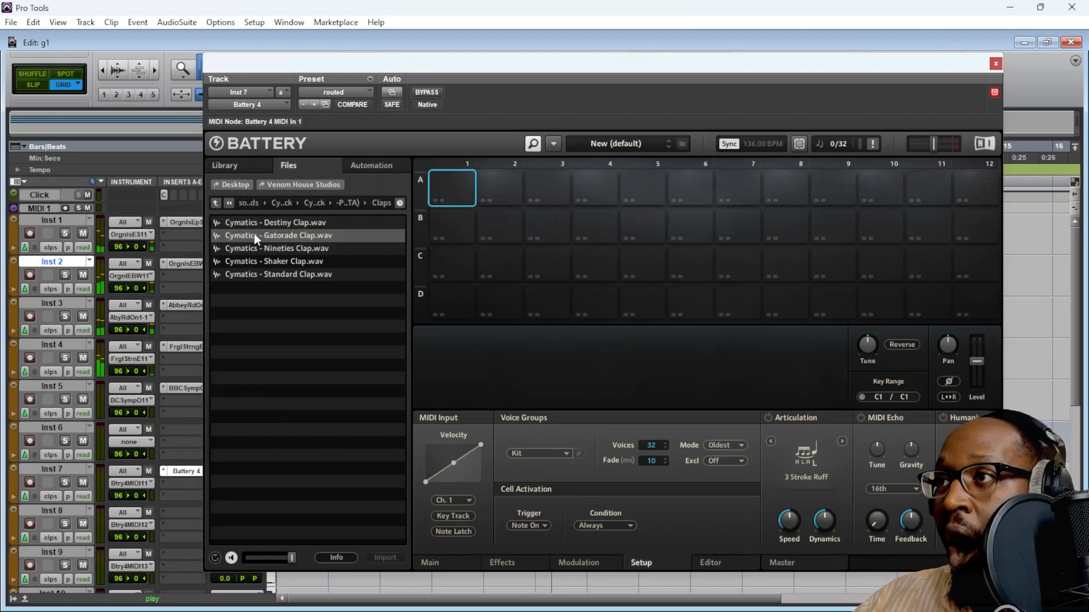
Audition the clap samples and load Cymatics - Gatorade Clap.wav into cell A1
left_click(253, 221)
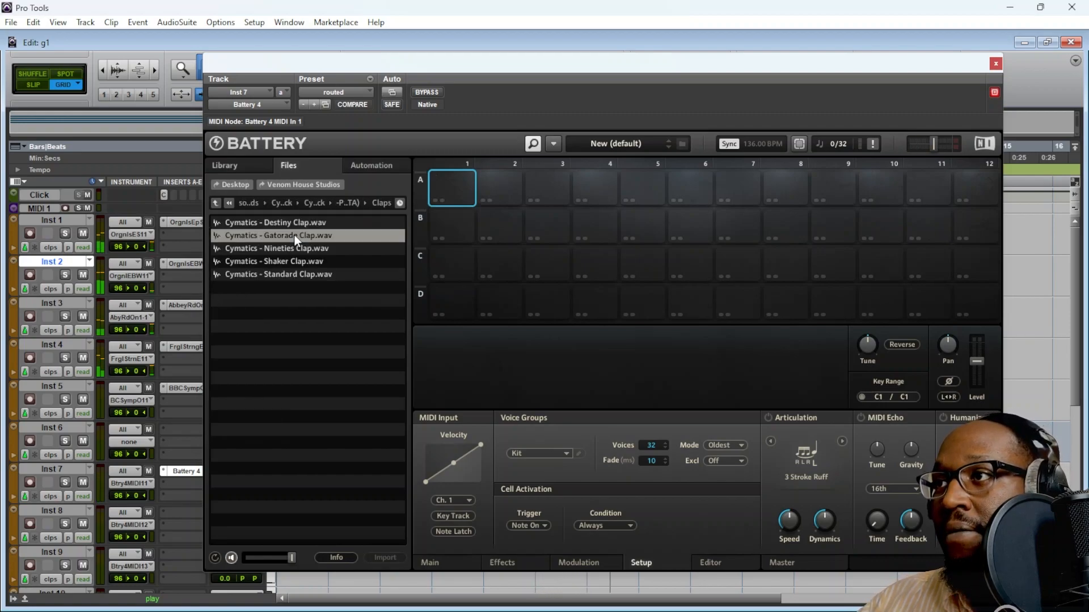
left_click(284, 248)
left_click(284, 261)
left_click(285, 274)
left_click(288, 237)
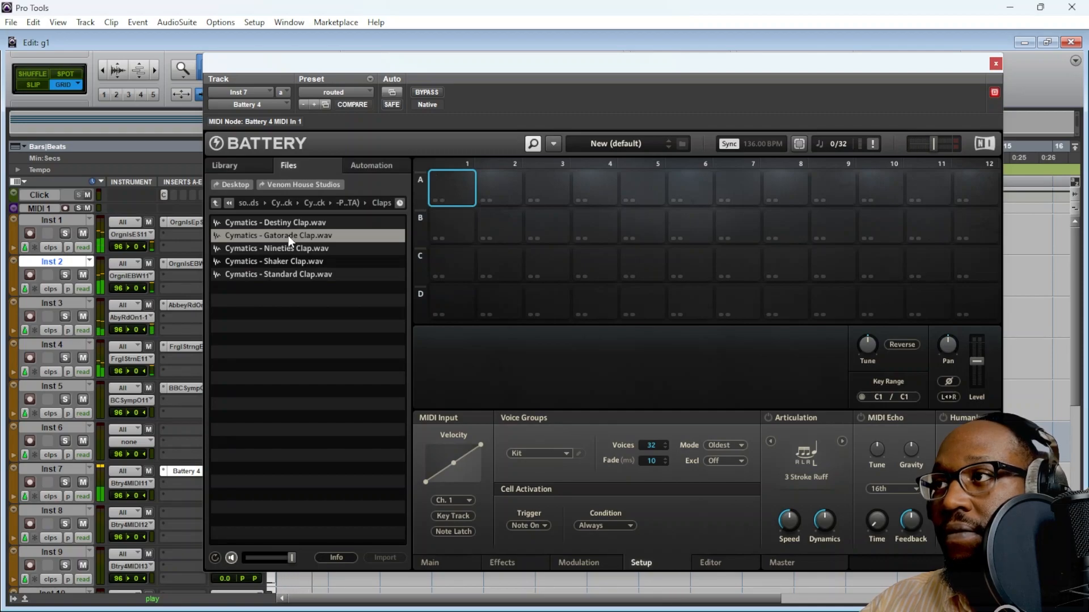
double_click(288, 236)
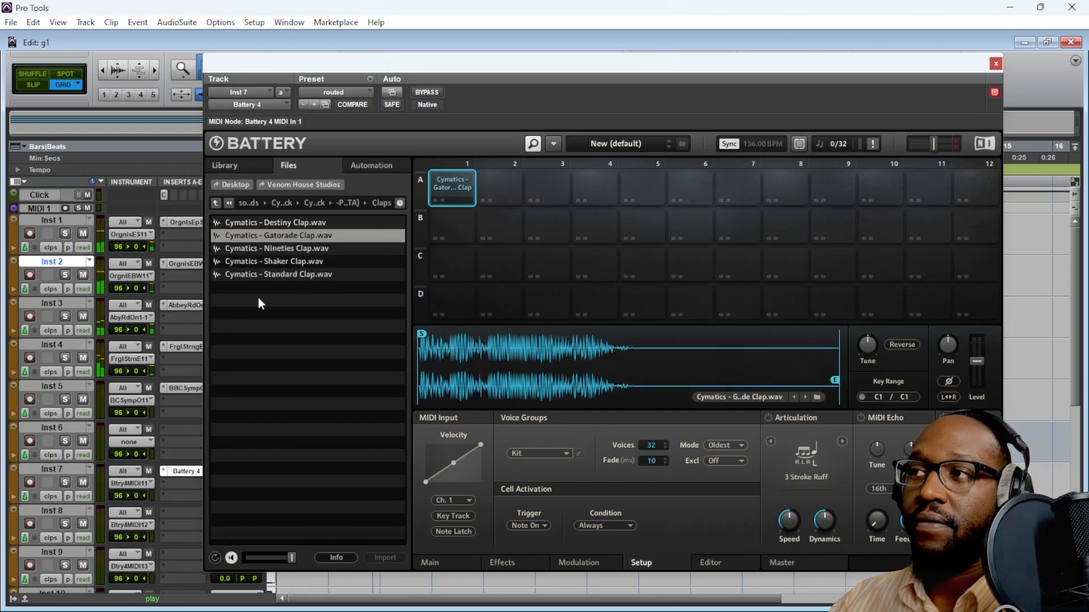
Arm Inst 7, close the plug-in and record a clap part from bar 1 past bar 9
left_click(33, 481)
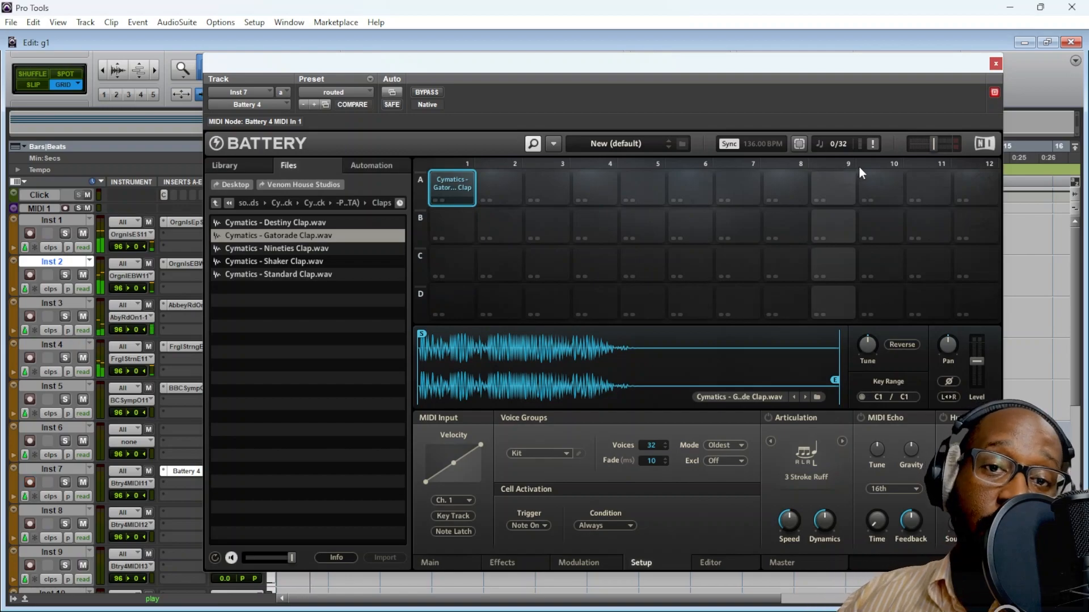
left_click(996, 63)
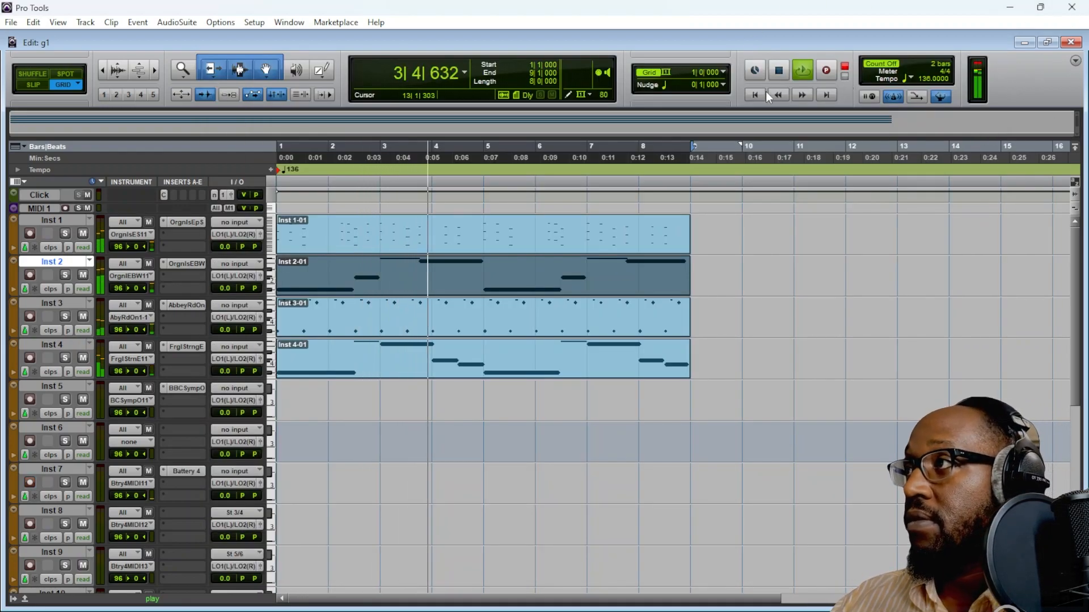
left_click(752, 96)
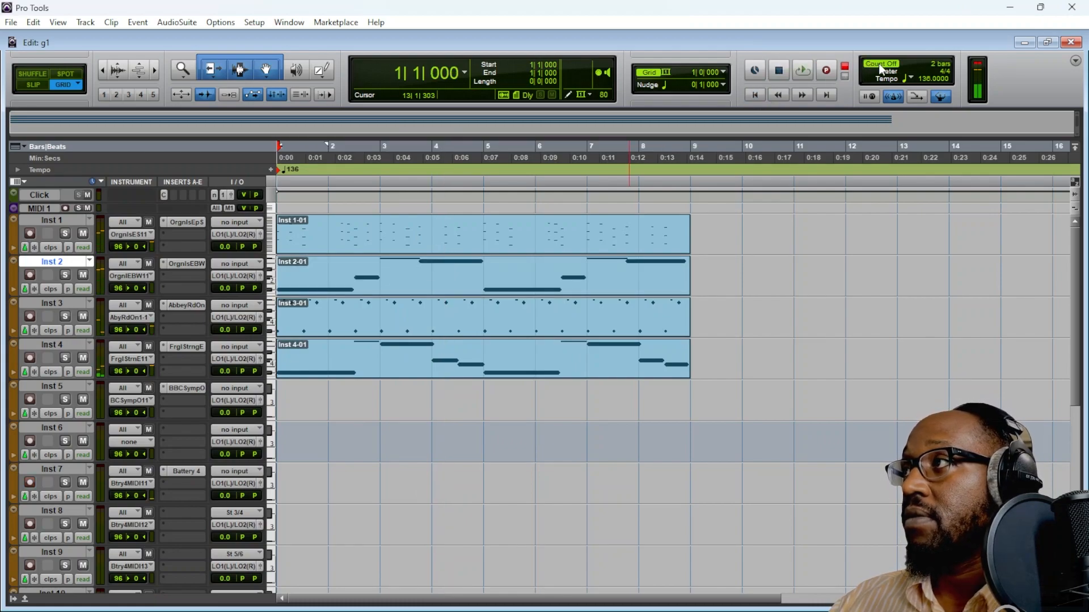
left_click(808, 70)
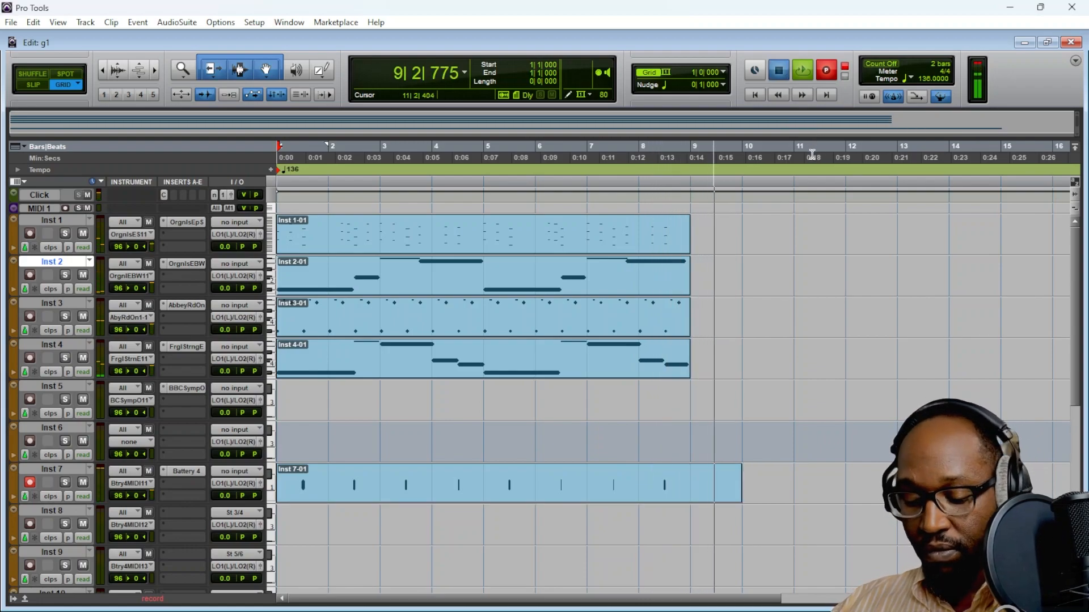
key("space")
Raise the velocity of the quiet bar 4 clap in the MIDI Editor and trim the Inst 7 clip back to bar 9
double_click(553, 489)
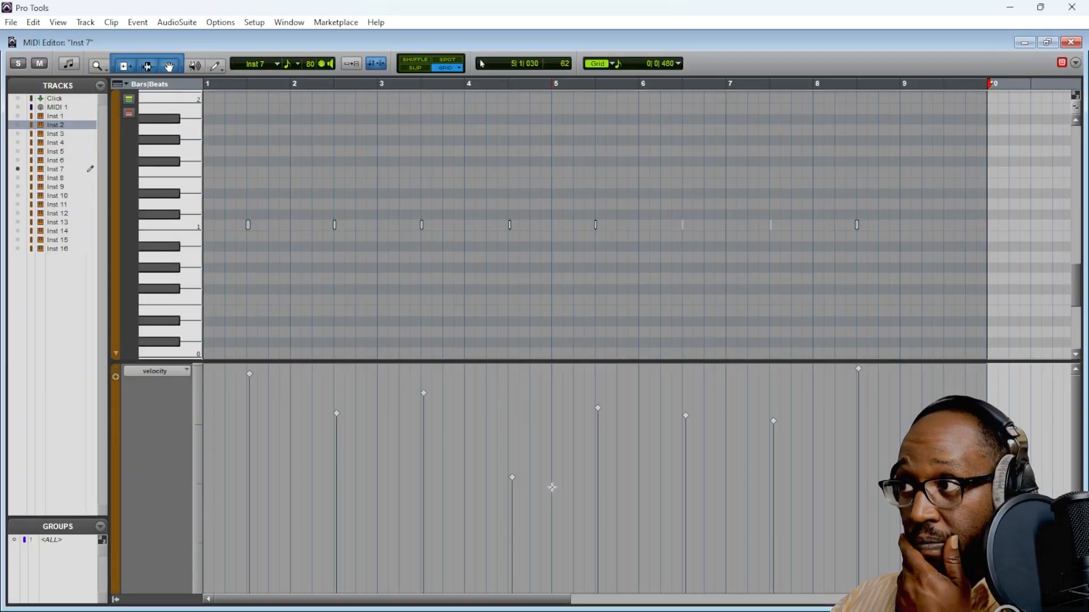
left_click_drag(512, 478, 512, 262)
left_click(1071, 43)
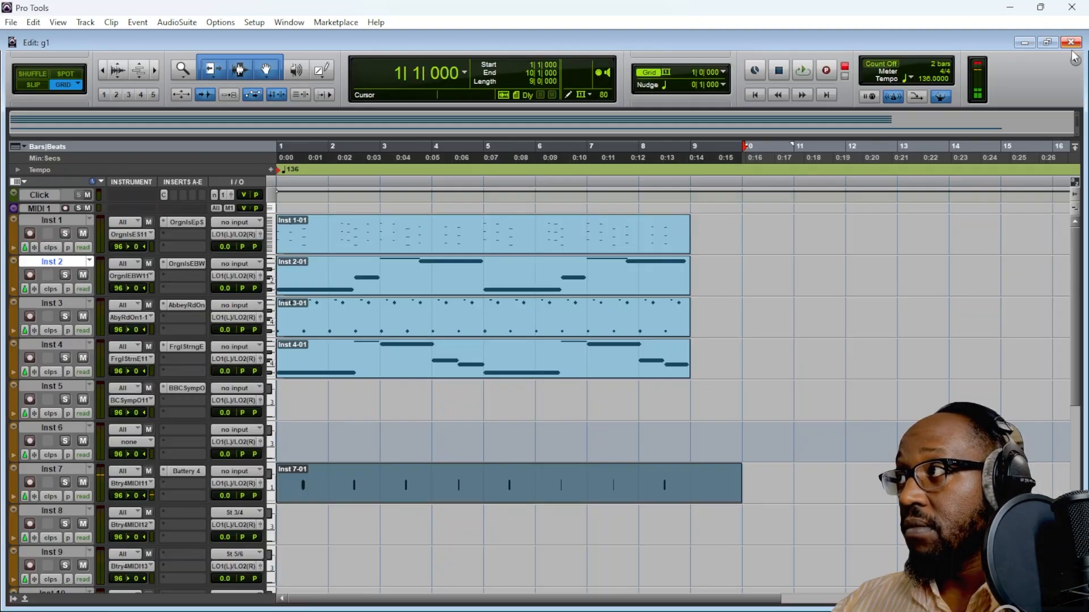
left_click_drag(736, 474, 690, 475)
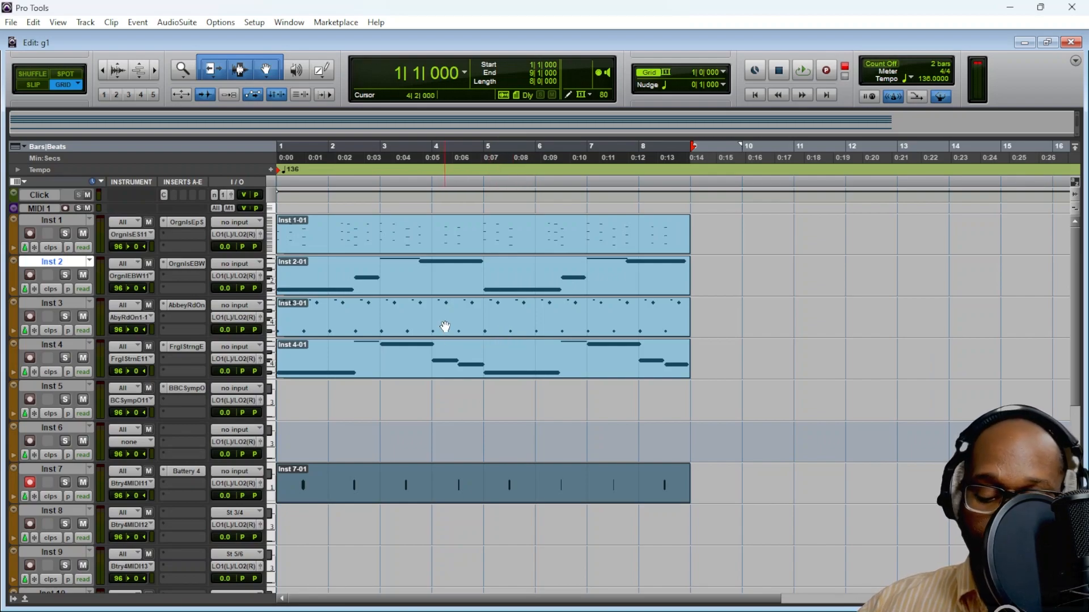
Duplicate the eight-bar clips on Inst 1 to Inst 4 and Inst 7 repeatedly until they fill the timeline up to bar 105
left_click(420, 370)
key("ctrl+bracketleft")
key("ctrl+bracketleft")
key("ctrl+bracketleft")
key("ctrl+bracketleft")
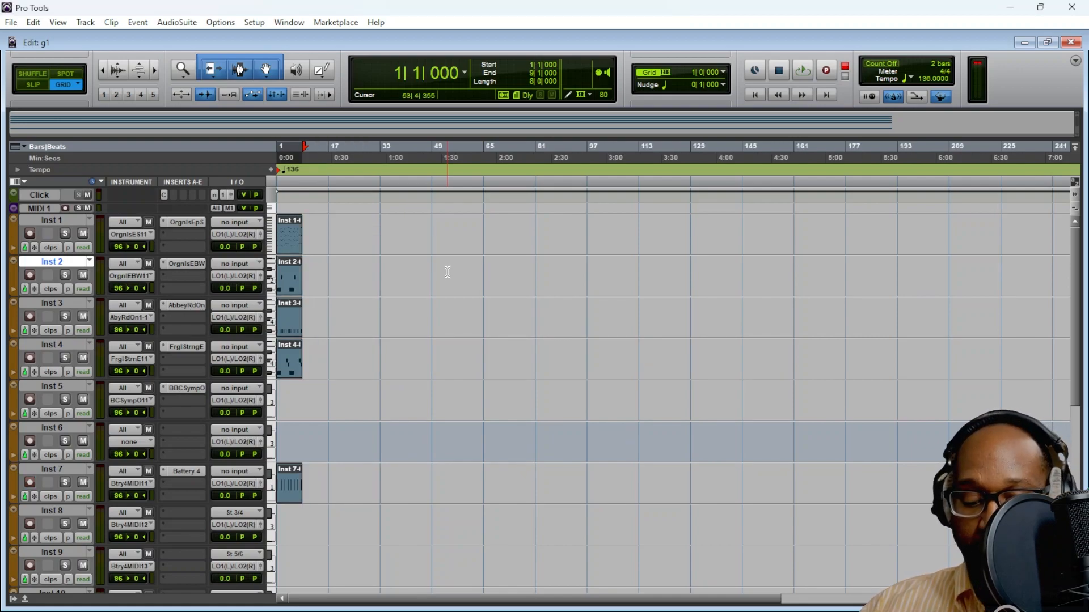
key("ctrl+d")
key("ctrl+d")
key("ctrl+d")
key("ctrl+d")
key("ctrl+d")
key("ctrl+d")
key("ctrl+d")
key("ctrl+d")
key("ctrl+d")
key("ctrl+d")
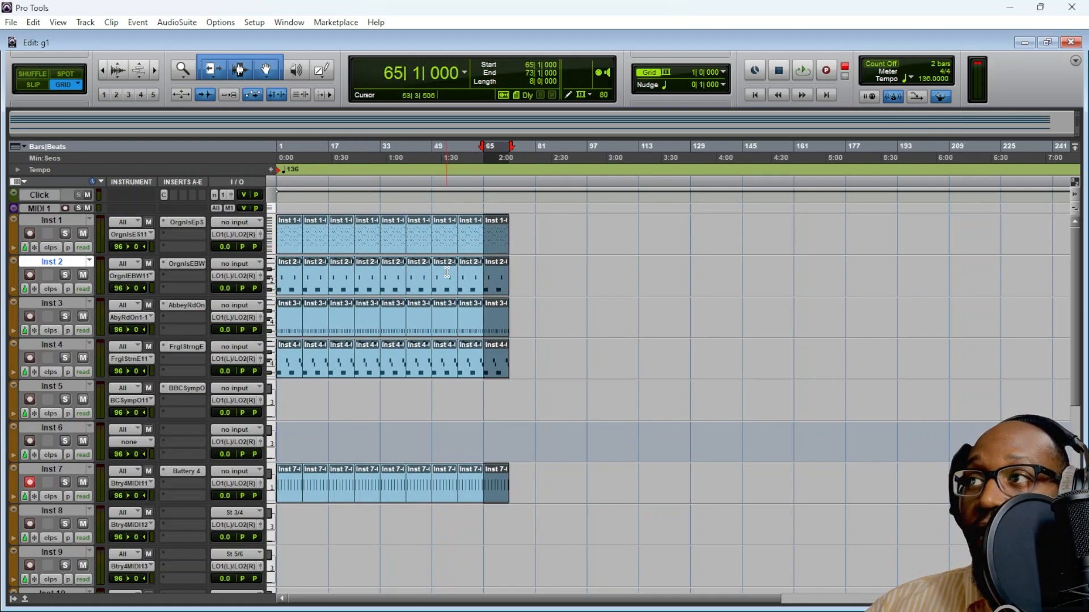
key("ctrl+d")
key("ctrl+d")
key("ctrl+d")
key("ctrl+z")
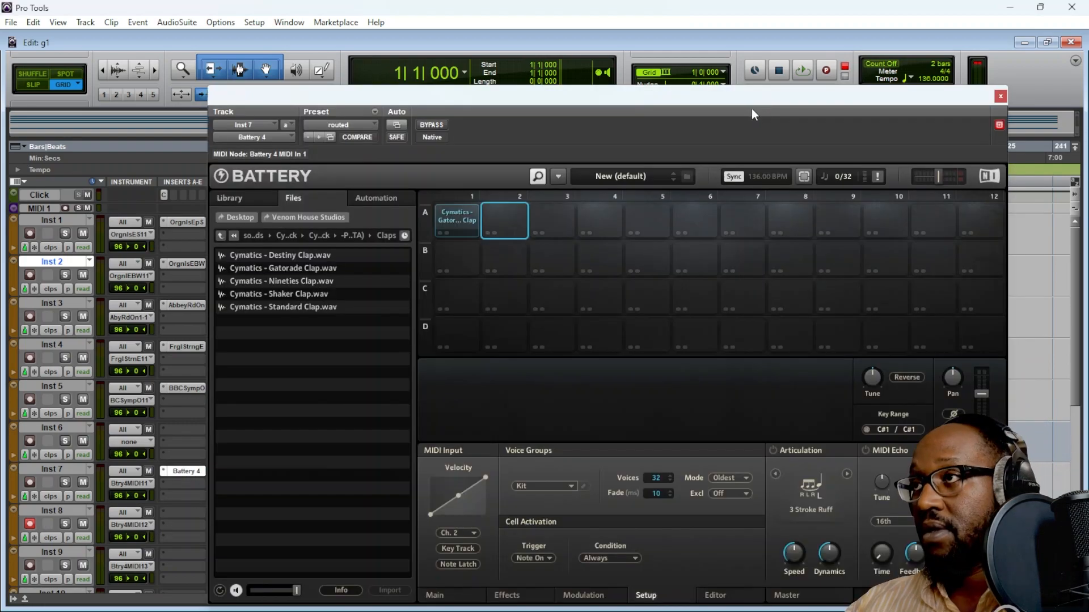
Audition rides and hi-hats from the pack's Cymbals folder during playback and load Cymatics - Everafter Hihat.wav into cell A2
key("space")
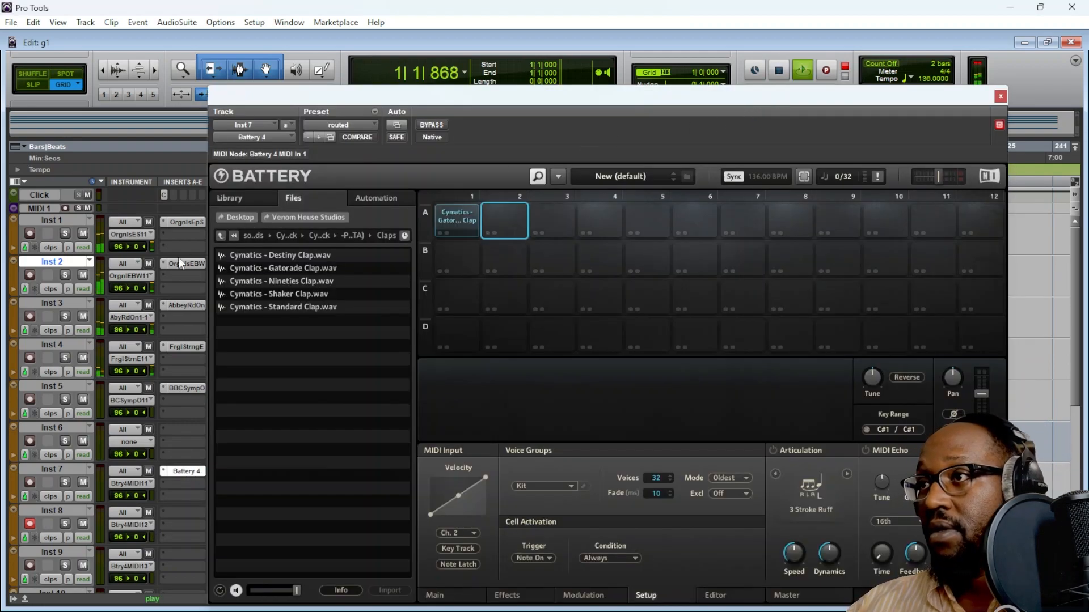
left_click(345, 235)
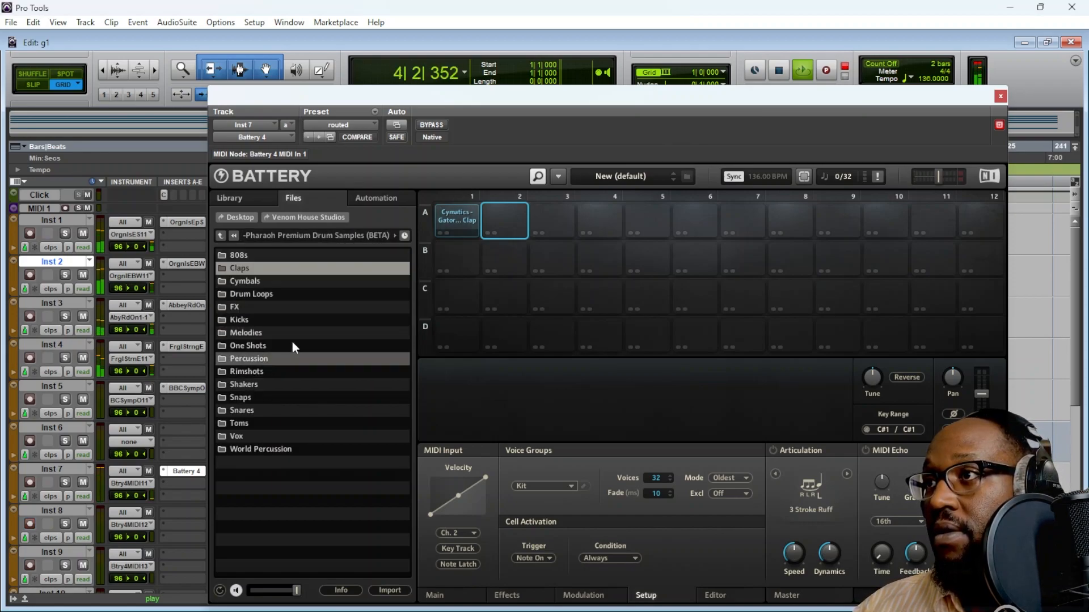
double_click(260, 281)
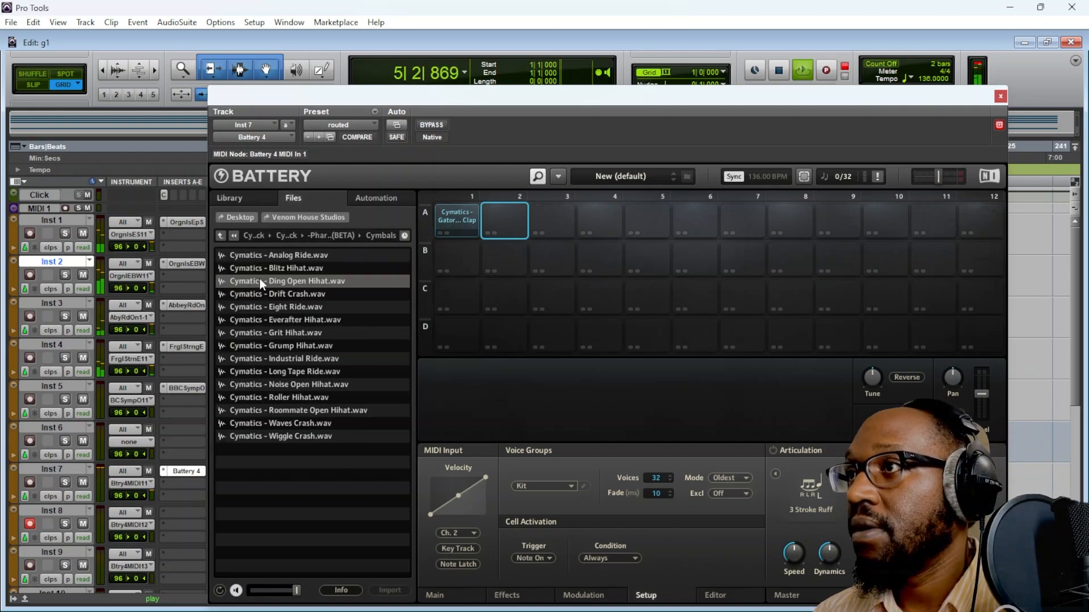
left_click(275, 255)
left_click(281, 268)
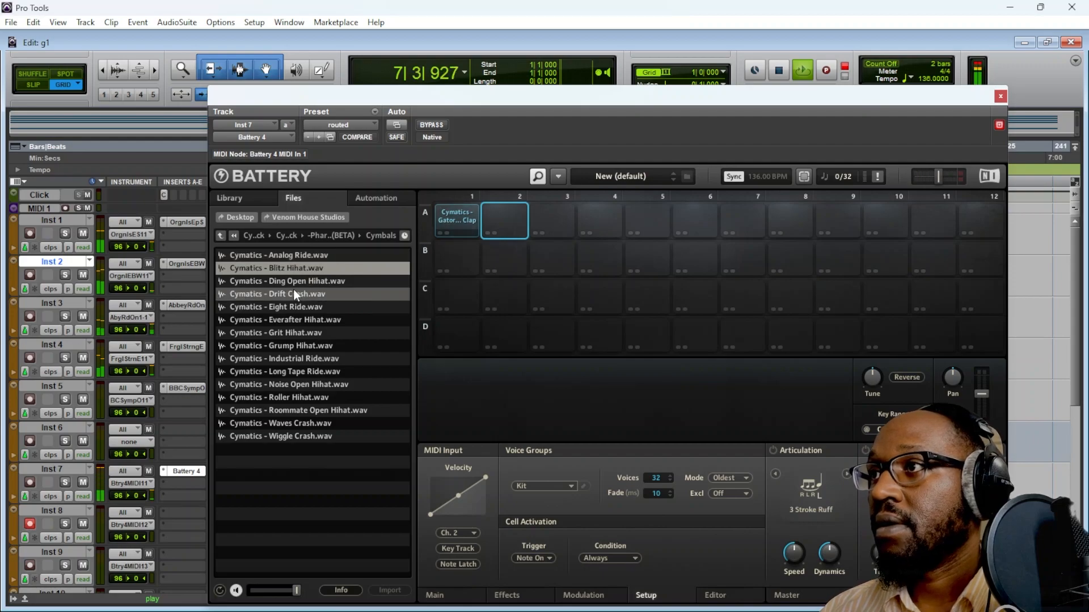
left_click(295, 281)
left_click(285, 306)
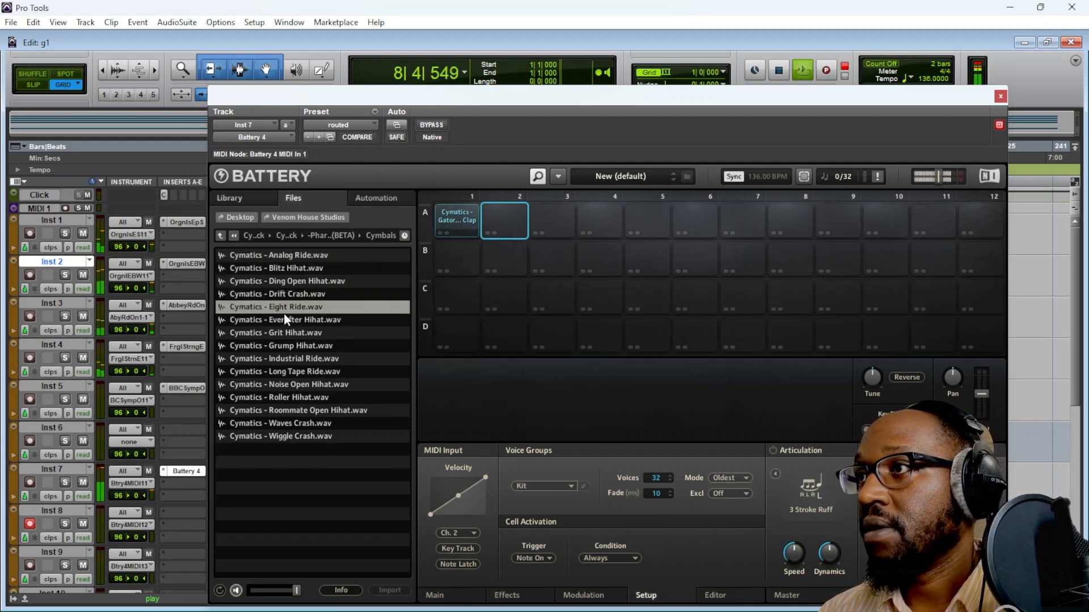
left_click(285, 319)
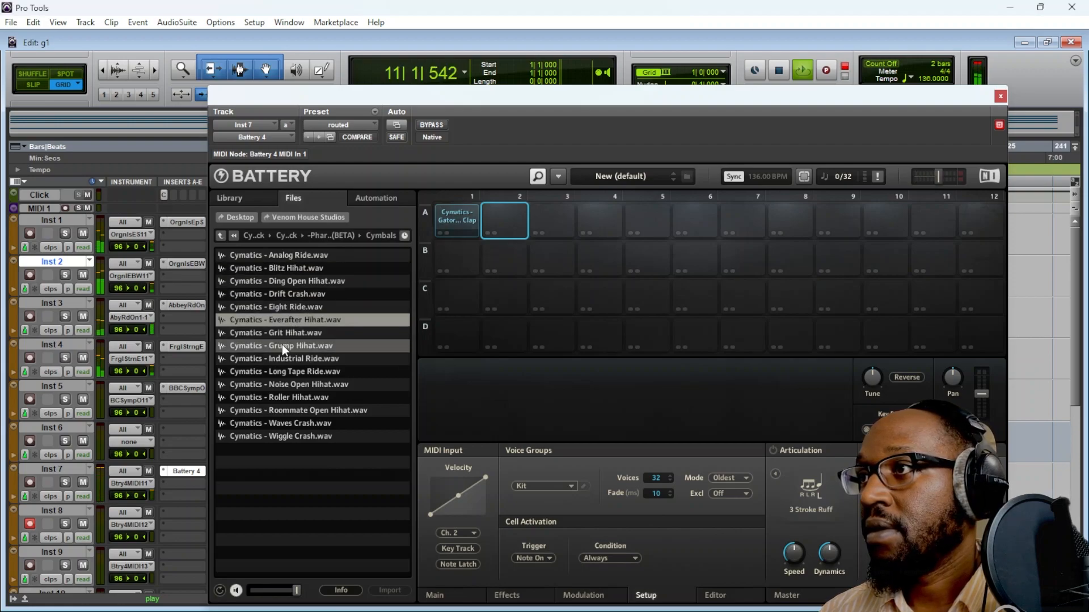
left_click_drag(291, 319, 488, 229)
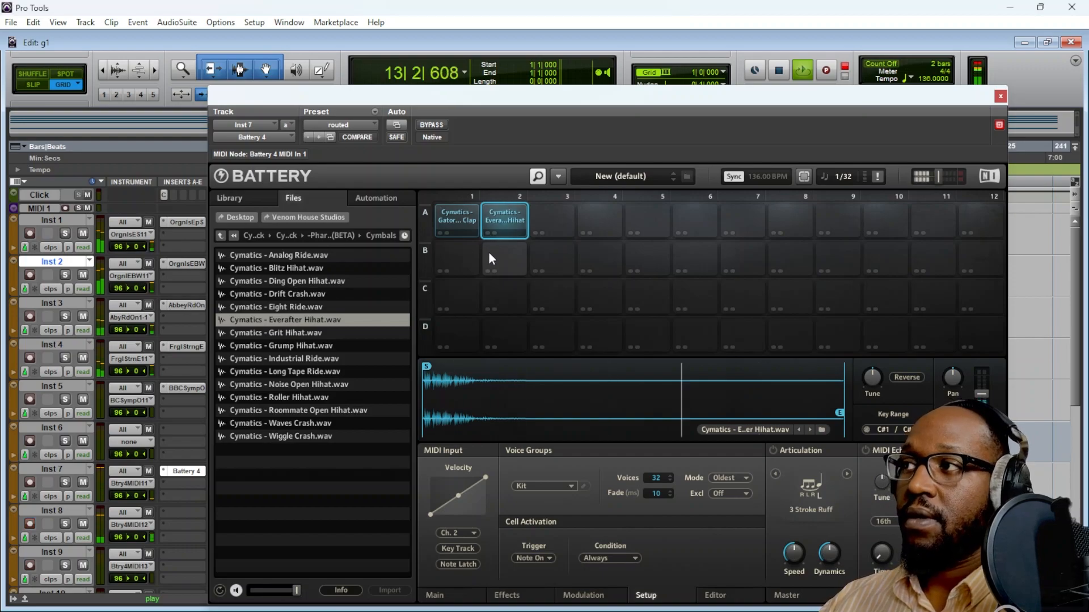
Load the Everafter Hihat into cell A3 as well, with direct output St 3/4 and MIDI channel 2
left_click_drag(314, 320, 552, 226)
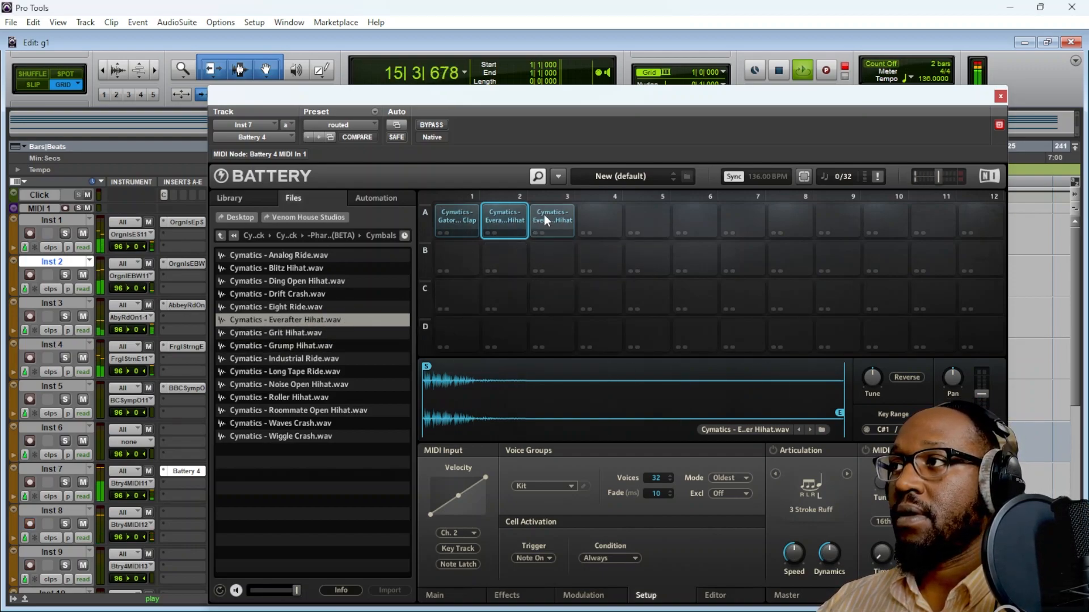
right_click(543, 214)
mouse_move(601, 372)
mouse_move(686, 396)
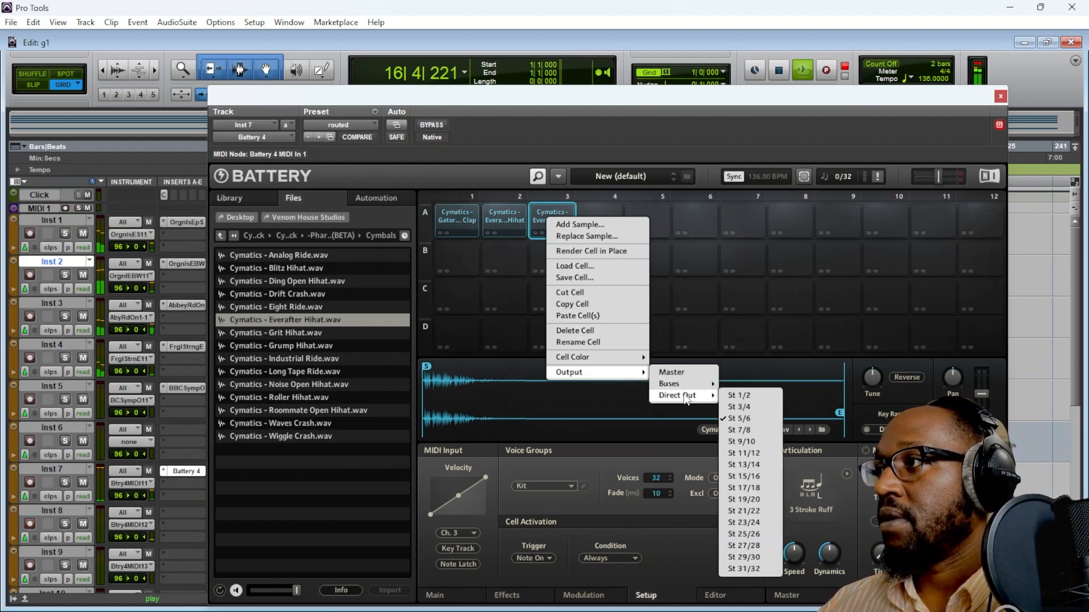
left_click(739, 407)
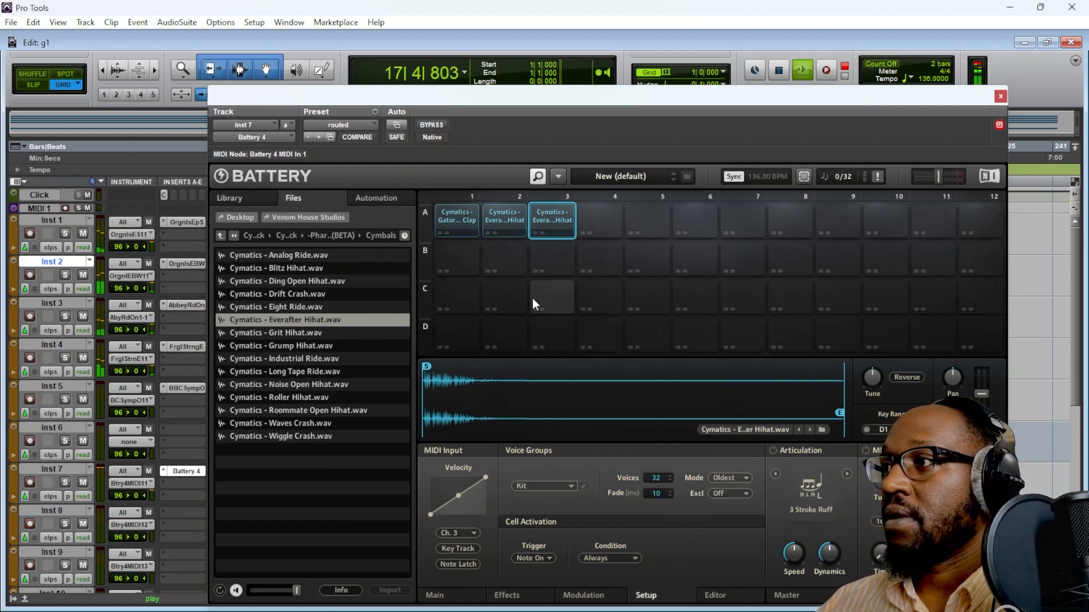
left_click(473, 532)
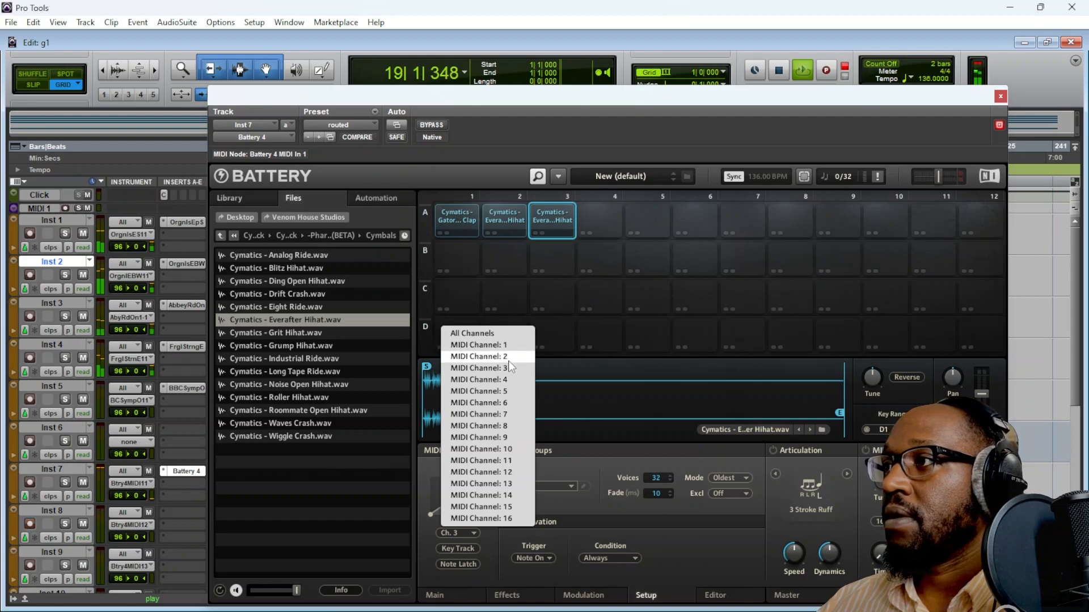
left_click(491, 443)
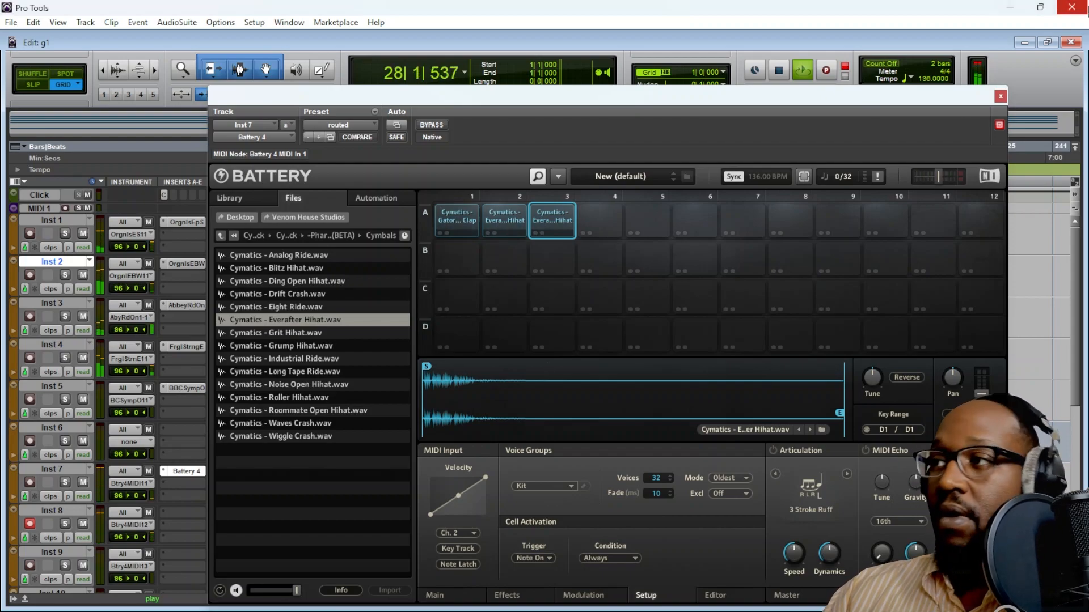
Close the plug-in, return to bar 1 and record a two-cell hi-hat performance on Inst 8 through bar 105
left_click(1000, 96)
left_click(758, 95)
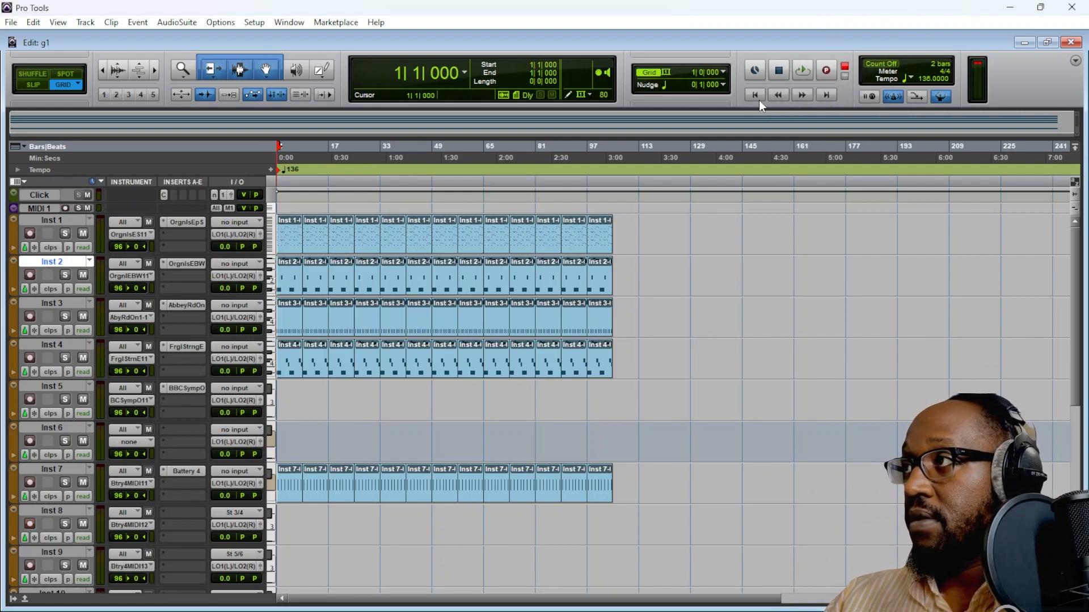
left_click(885, 63)
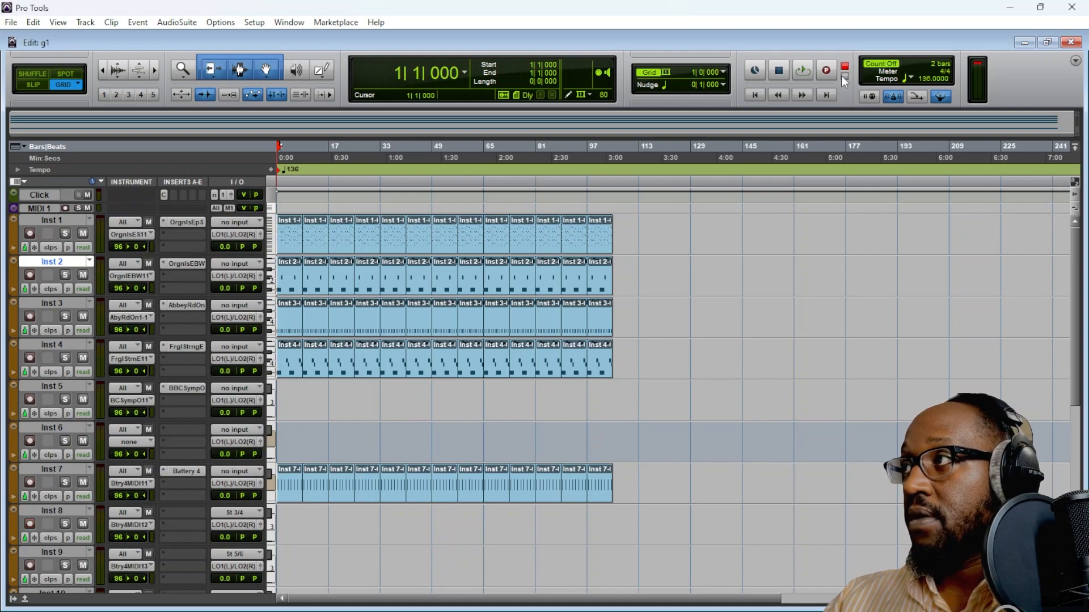
left_click(825, 71)
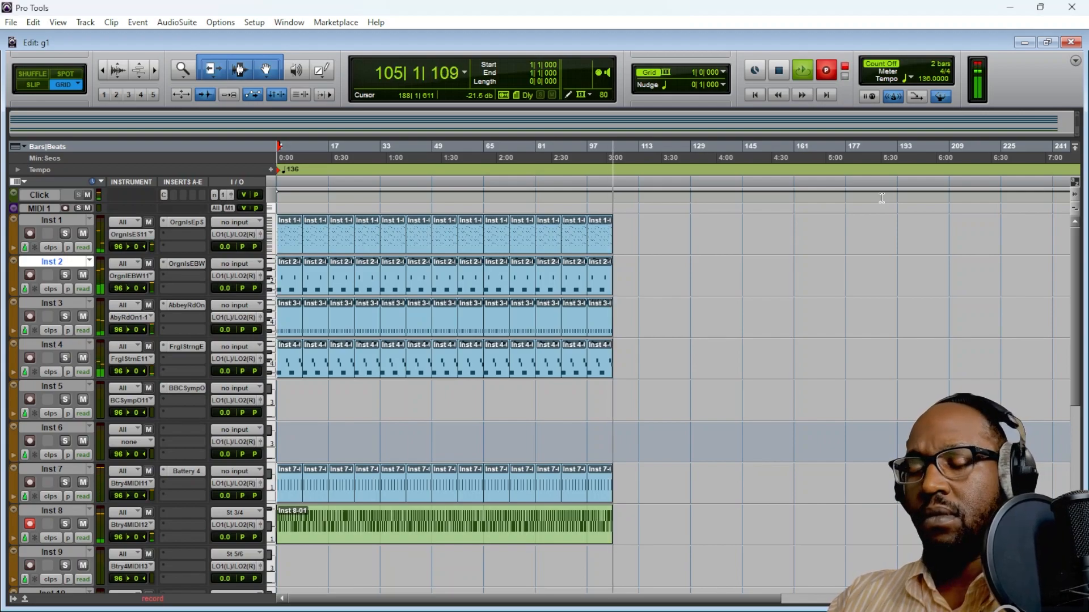
key("space")
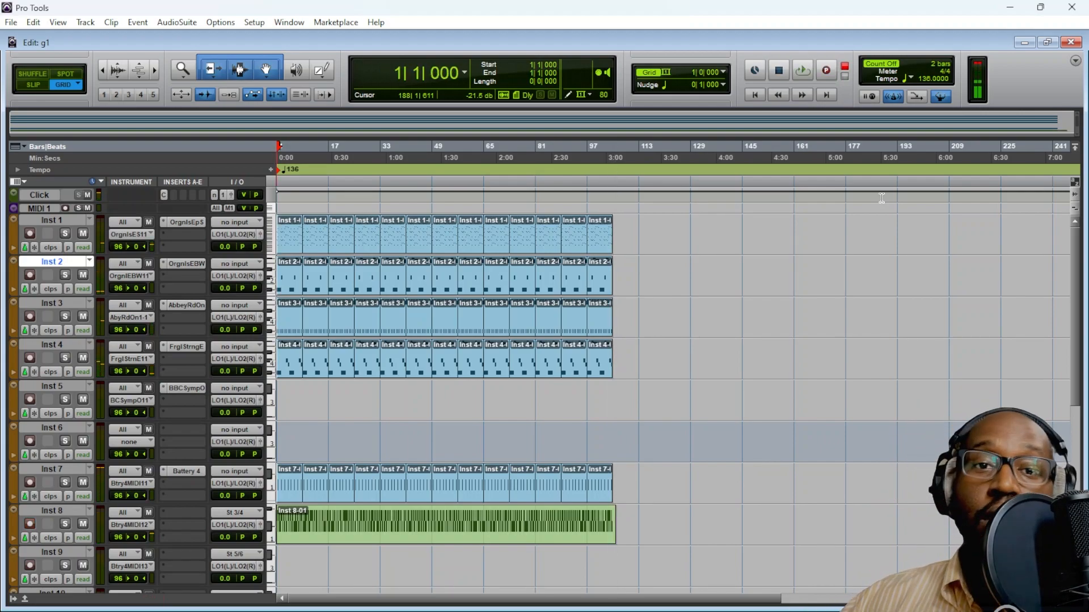
Quantize the recorded Inst 8 hi-hat clip to a 1/16 note grid
right_click(417, 522)
mouse_move(508, 473)
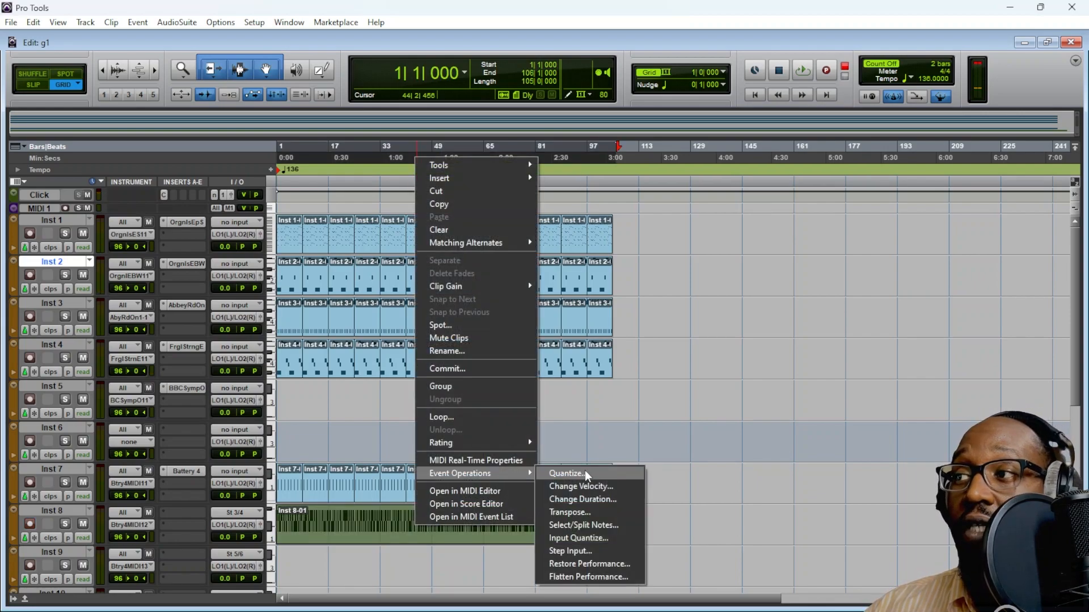
left_click(584, 471)
left_click(596, 310)
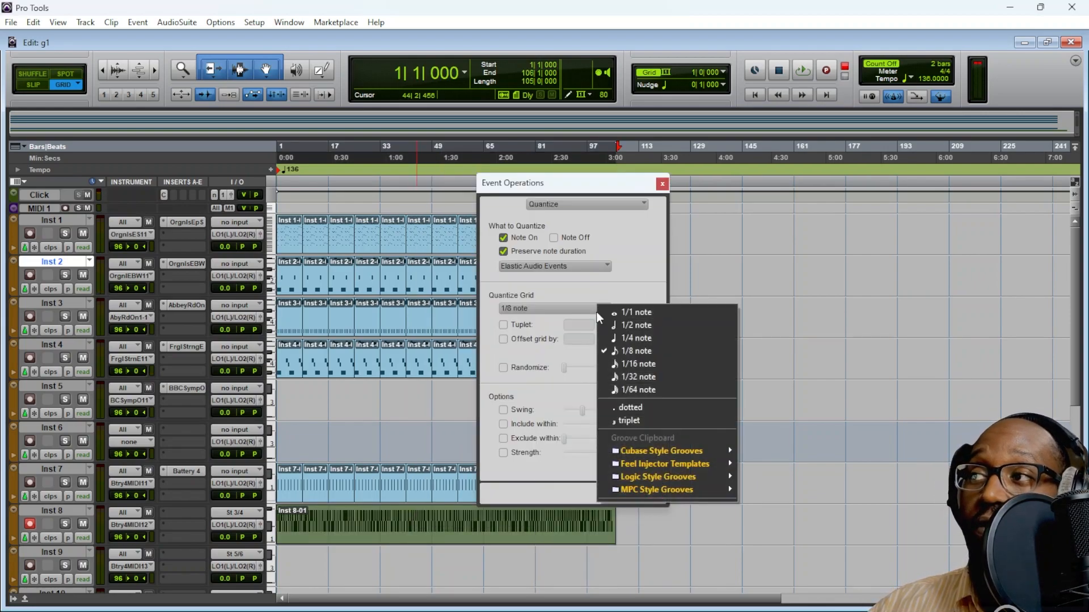
left_click(637, 360)
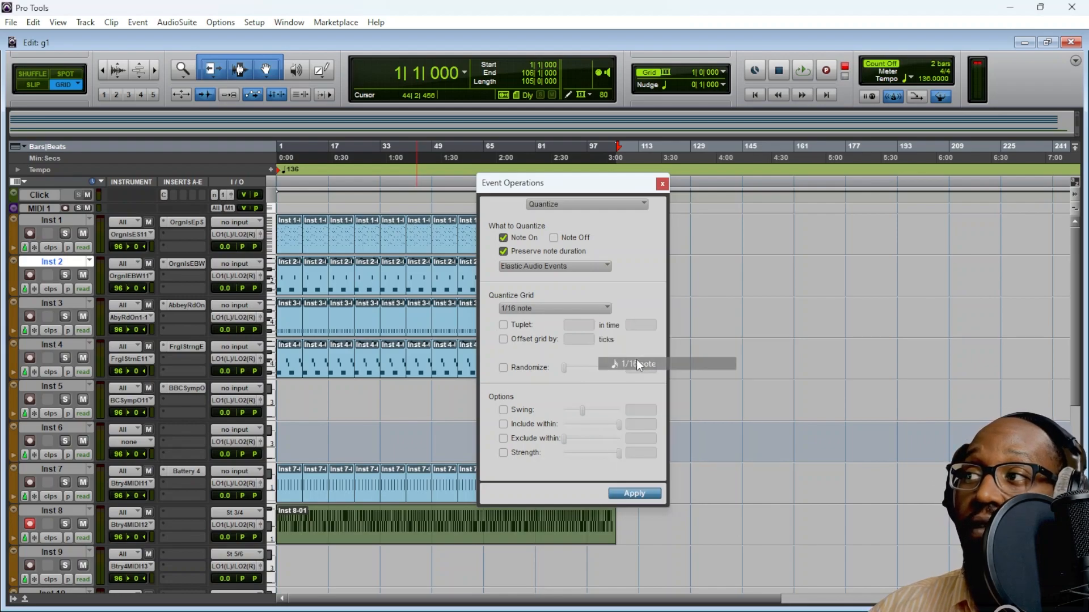
left_click(657, 496)
left_click(661, 185)
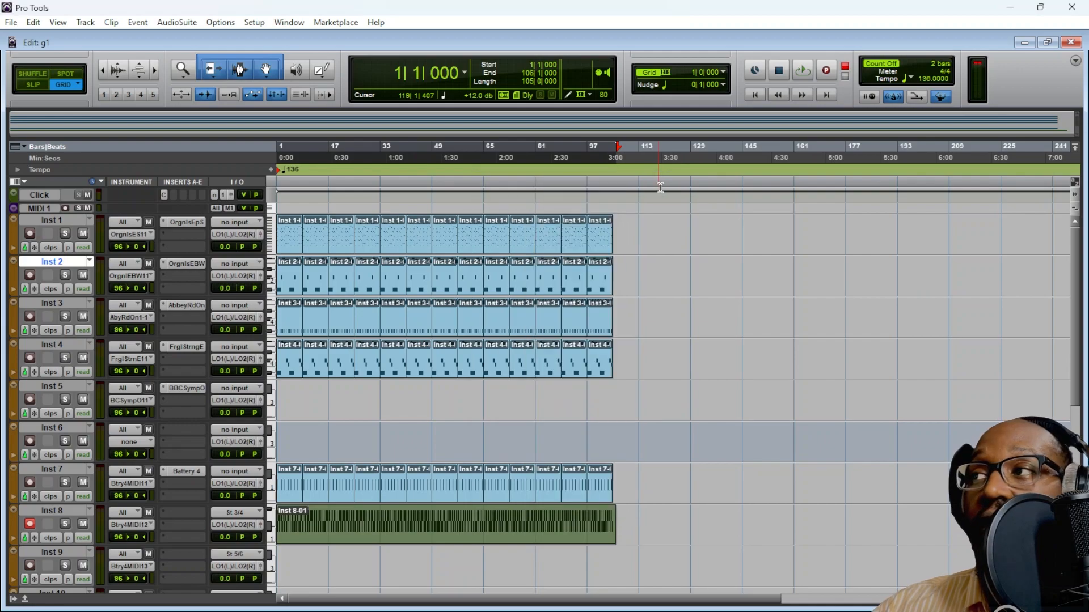
Examine the quantized Inst 8 hi-hat notes in the MIDI Editor from the start of the song to its end
double_click(280, 522)
scroll(563, 340, "down", 4)
left_click(257, 499)
scroll(256, 499, "up", 4)
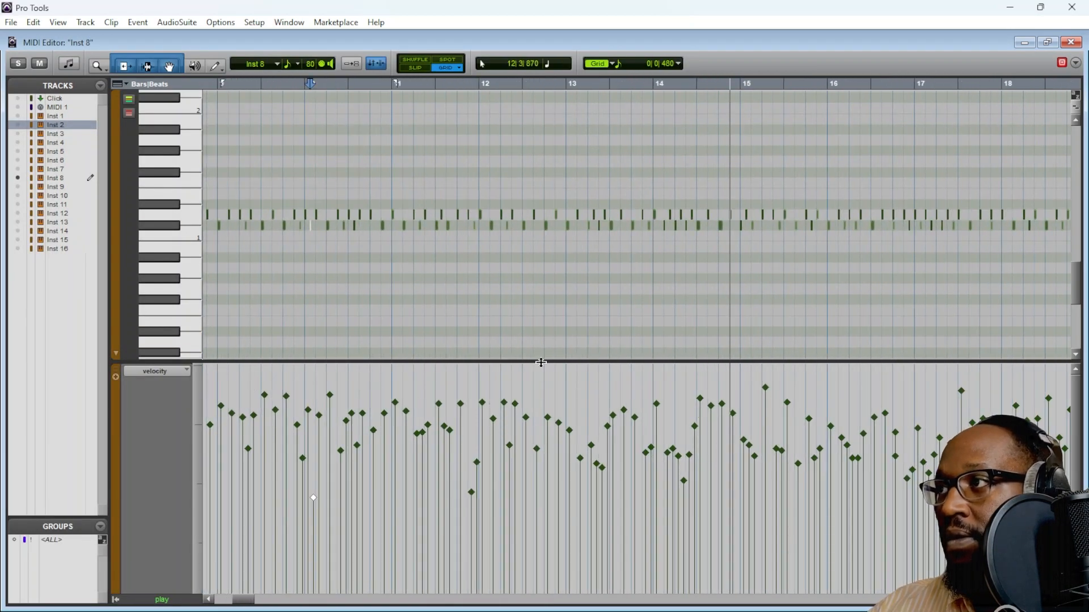
scroll(675, 272, "right", 3)
left_click(733, 228)
scroll(734, 231, "right", 5)
left_click(925, 215)
scroll(806, 350, "right", 15)
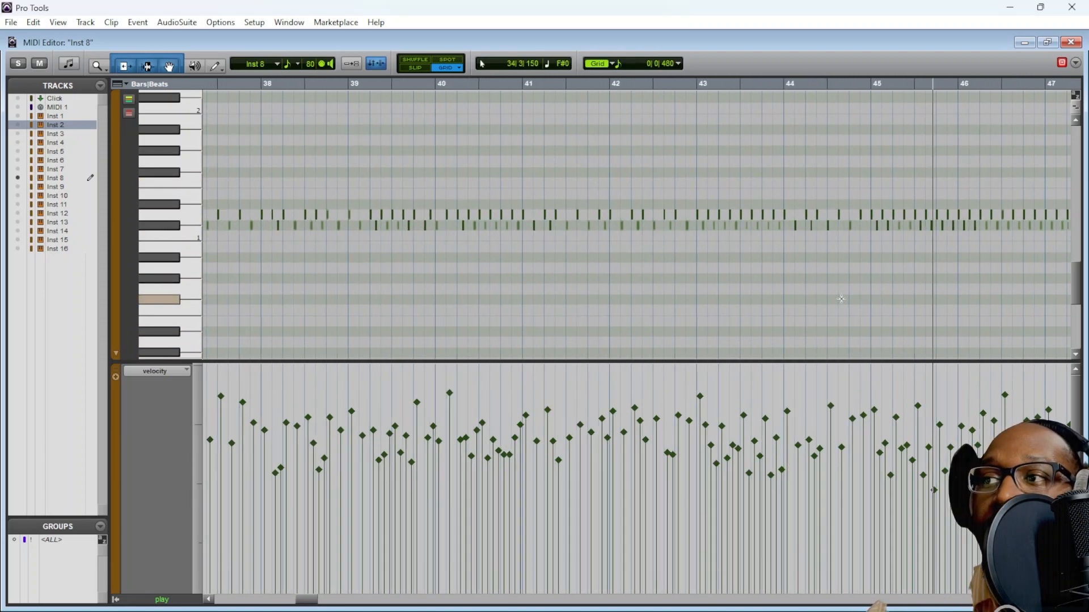
scroll(841, 299, "right", 6)
left_click(807, 215)
scroll(817, 372, "right", 1)
scroll(817, 373, "right", 10)
left_click(891, 226)
scroll(893, 231, "right", 4)
scroll(893, 231, "right", 9)
left_click(966, 216)
scroll(967, 216, "right", 3)
left_click(904, 215)
scroll(903, 214, "left", 10)
key("ctrl+bracketleft")
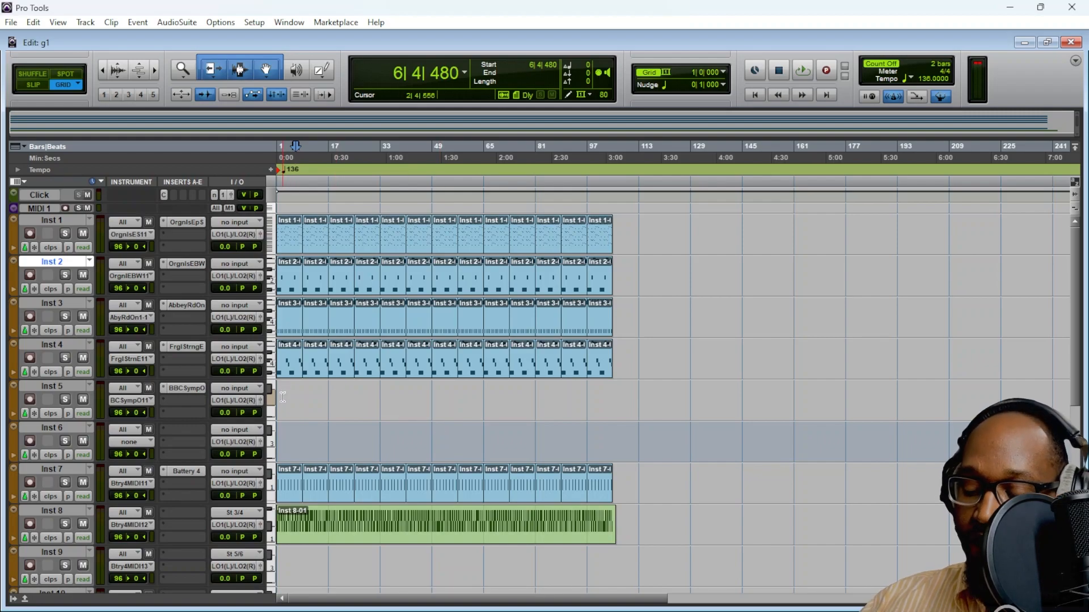
Play from bar 1 and delete the Inst 3 clips at bars 1 and 17 and the Inst 4 clip at bar 1
key("Return")
key("space")
left_click(295, 331)
key("Delete")
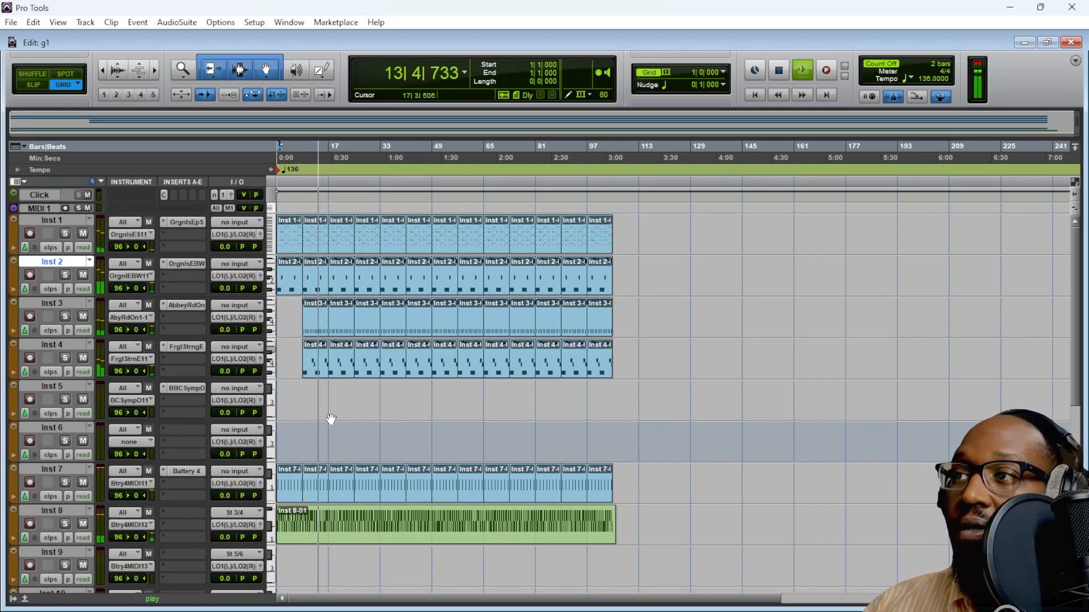
left_click(343, 321)
key("Delete")
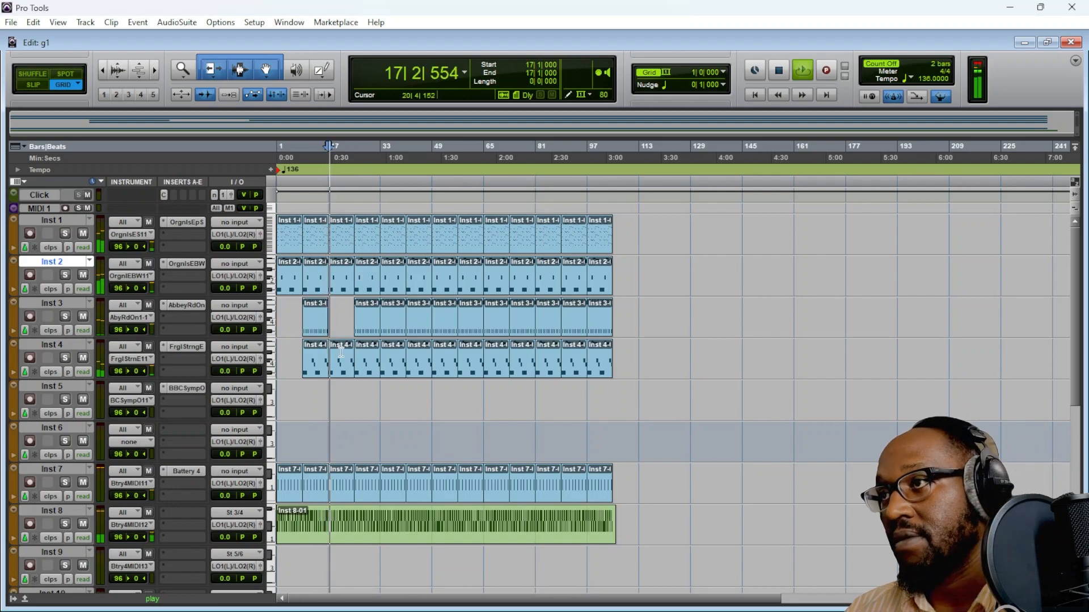
Delete the Inst 2 clip at bar 25 and the Inst 3 clip at bar 33
left_click(371, 266)
key("Delete")
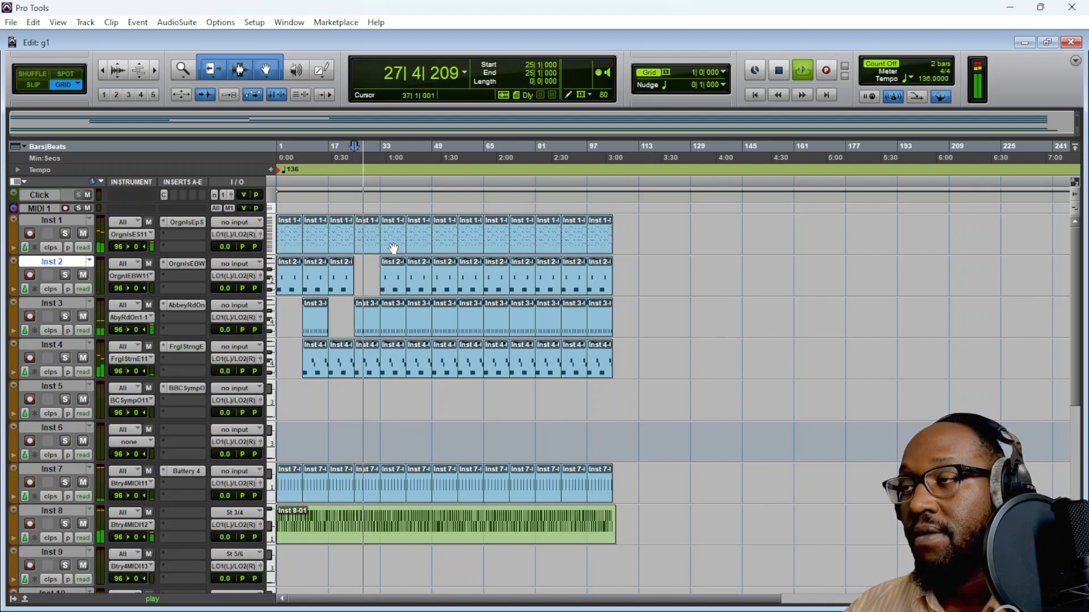
left_click(396, 329)
key("Delete")
left_click(392, 288)
key("Delete")
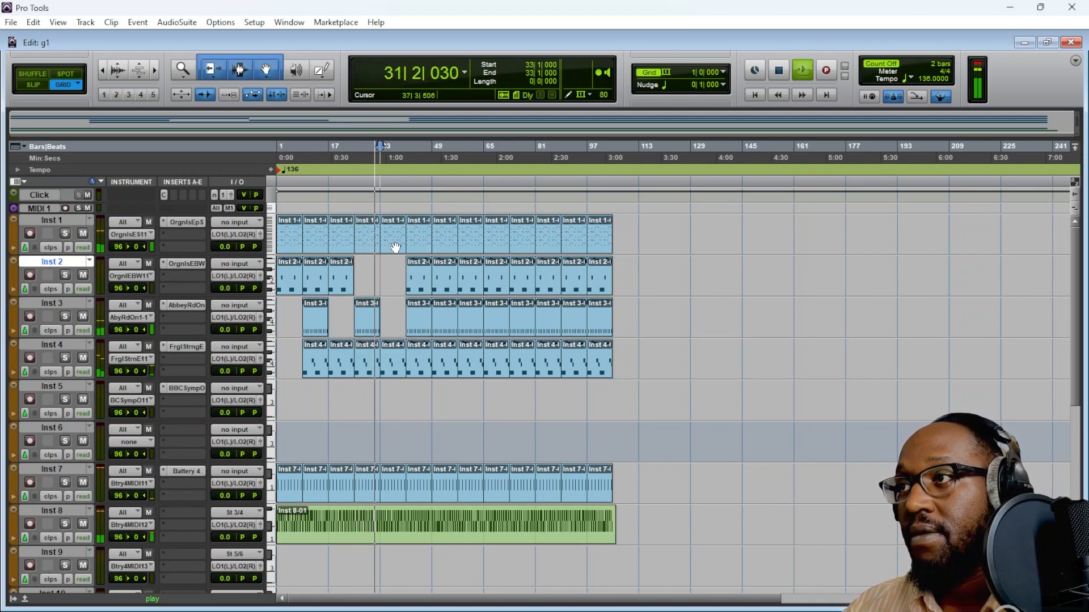
key("ctrl+z")
Delete the Inst 1 clip at bar 33 and the Inst 4 and Inst 3 clips at bar 41
left_click(399, 246)
key("Delete")
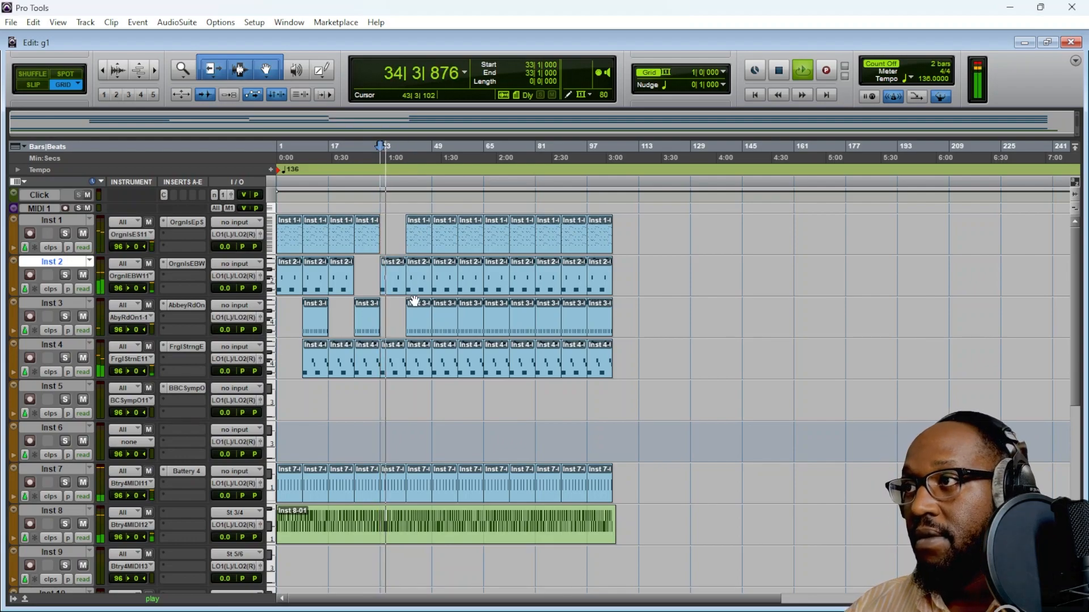
left_click(425, 368)
key("Delete")
left_click(421, 312)
key("Delete")
left_click(419, 278)
key("Delete")
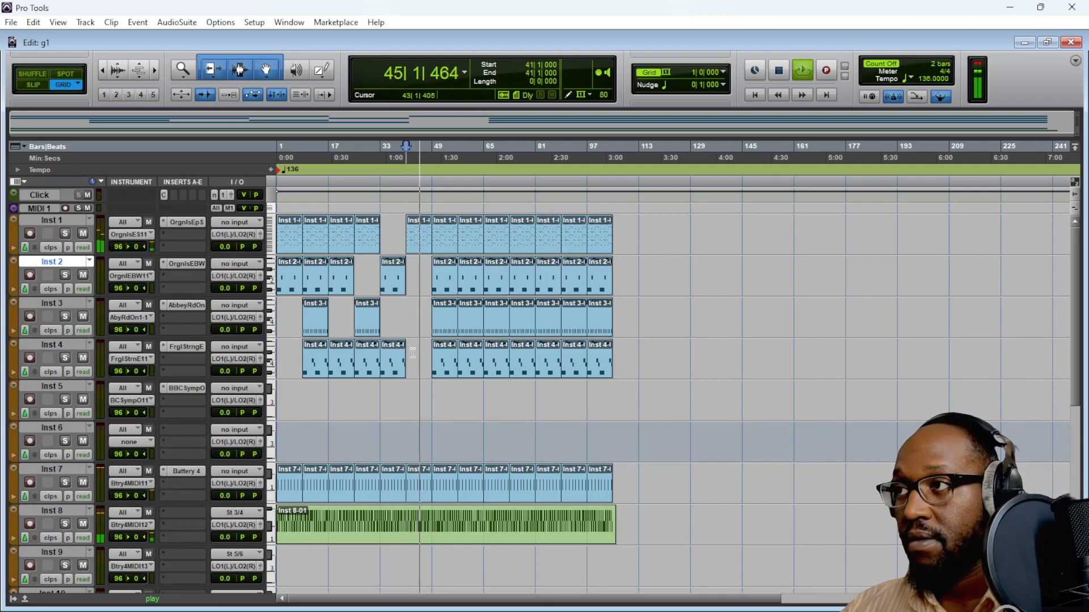
key("space")
key("ctrl+z")
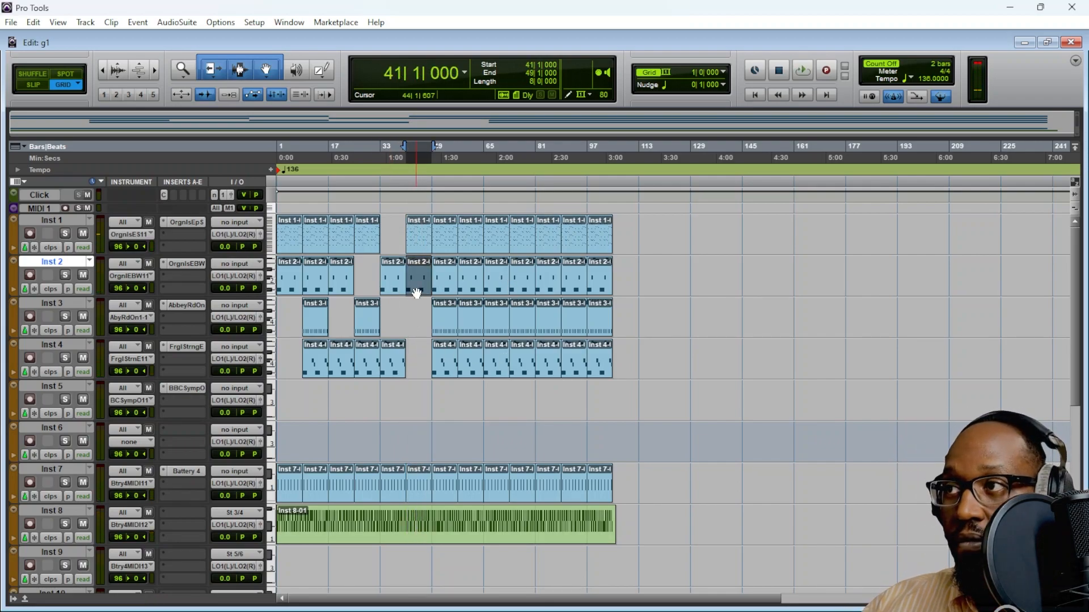
Thin out the Inst 2 clip at bar 41 in the MIDI Editor by deleting its higher notes and keeping the long low ones
double_click(416, 293)
key("t")
key("t")
key("t")
left_click(680, 297)
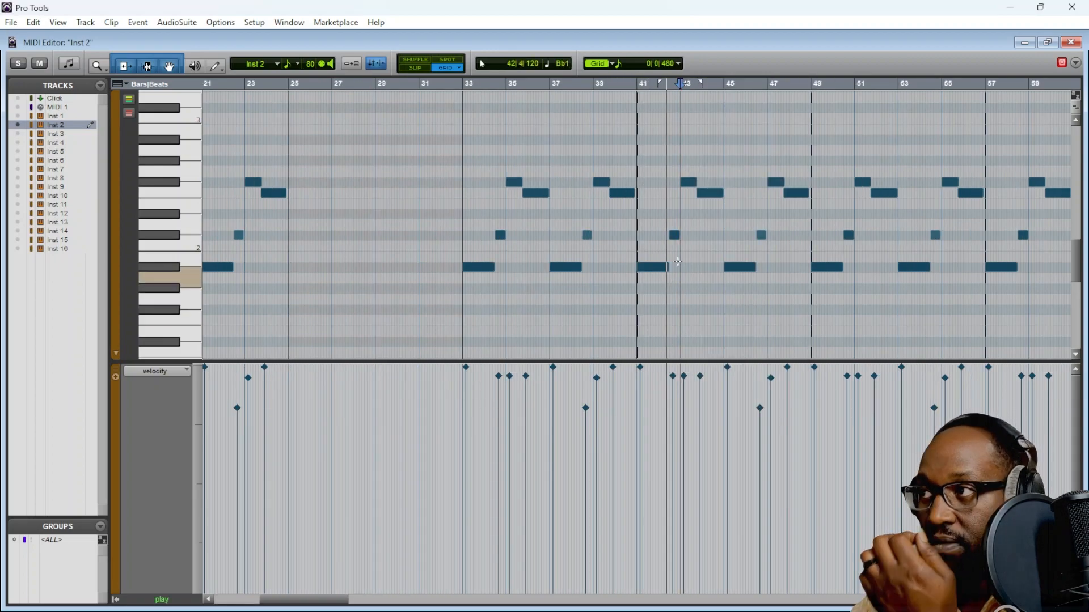
key("space")
left_click_drag(659, 150, 793, 241)
key("Delete")
Play the thinned Inst 2 part from bar 41, set the MIDI Editor grid to 0|2|000 and close the editor
left_click(639, 84)
key("space")
left_click(620, 64)
left_click(758, 111)
left_click(1070, 43)
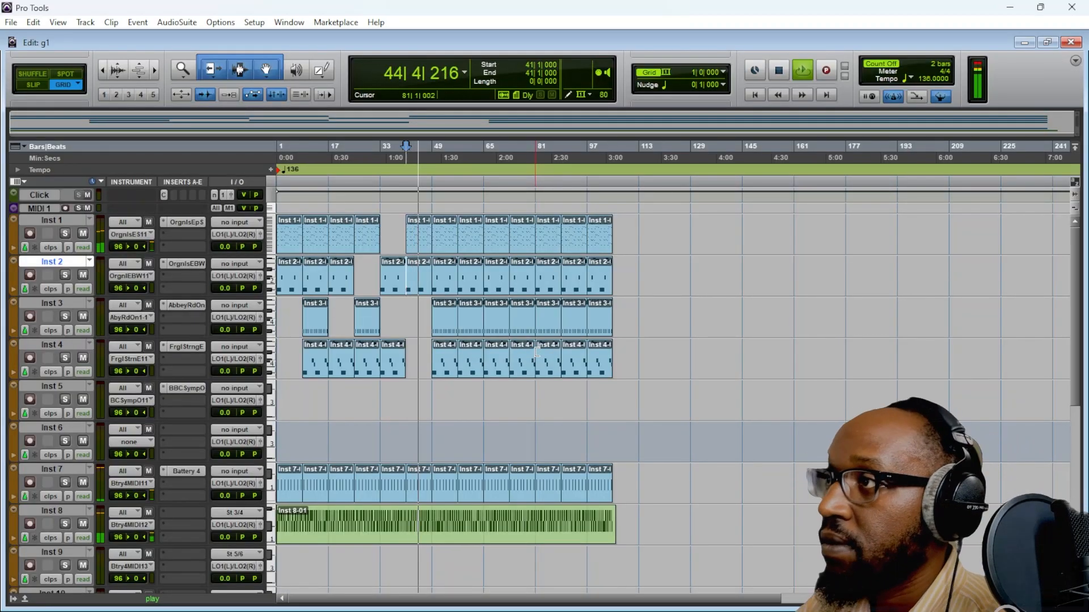
Duplicate the Inst 4 clip from bar 33 to bar 41, delete the copy's long low notes and play it back
key("space")
left_click(395, 372)
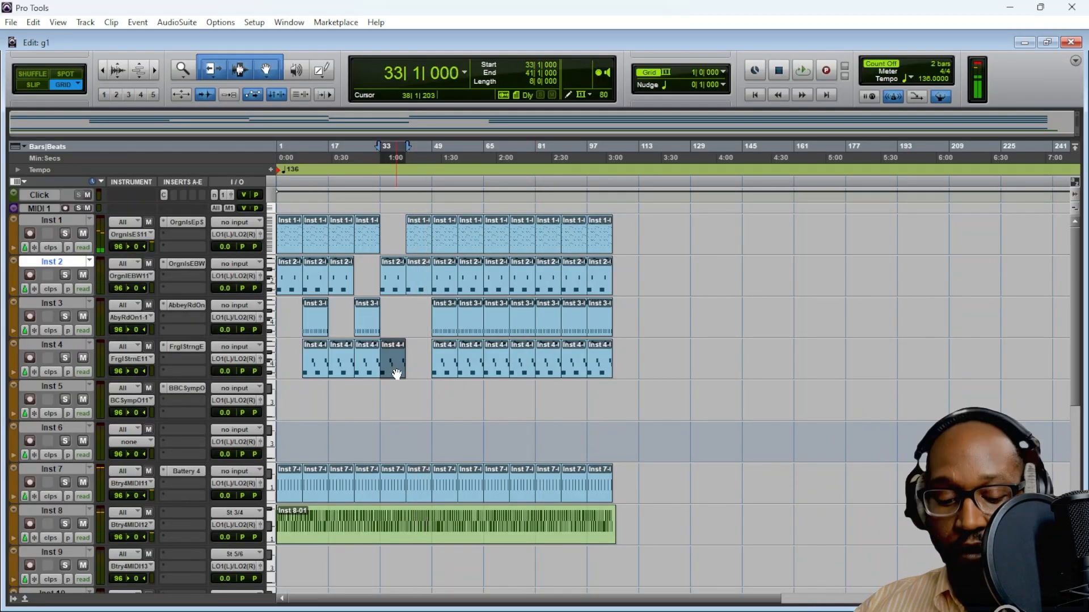
key("ctrl+d")
double_click(423, 375)
left_click_drag(573, 298, 663, 268)
key("Delete")
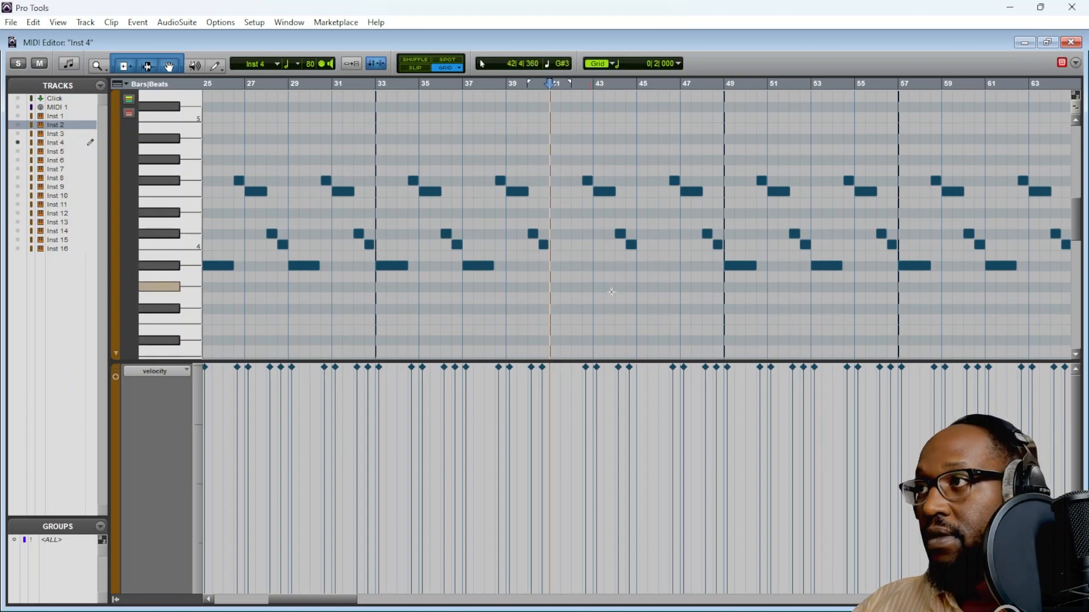
left_click(1070, 43)
key("space")
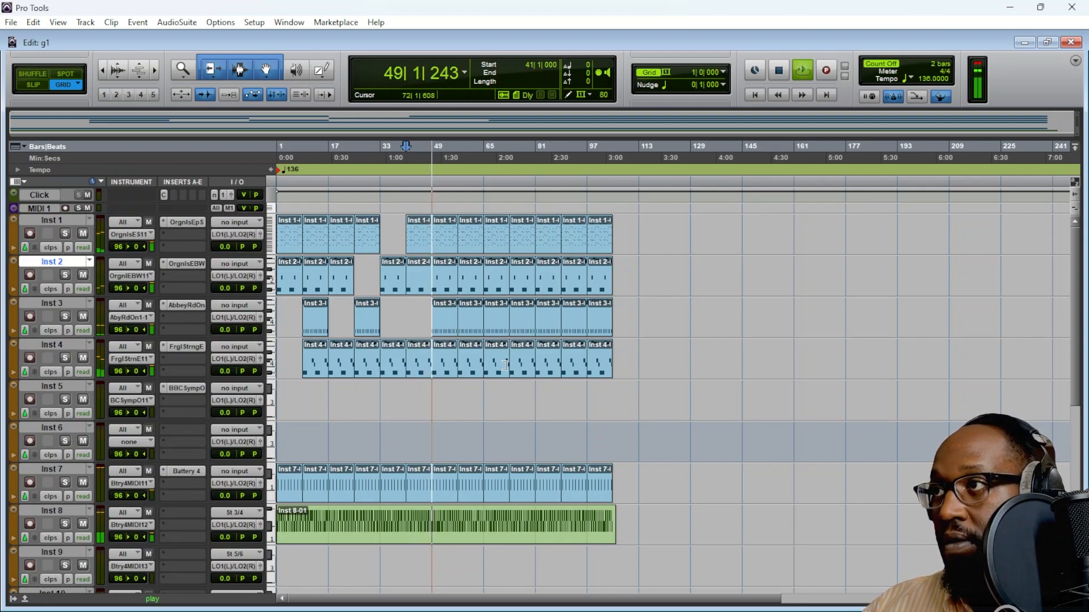
Delete the Inst 1 and Inst 3 clips at bar 65 and the Inst 2 and Inst 3 clips at bar 73
left_click(501, 327)
key("Delete")
left_click(504, 249)
key("Delete")
left_click(527, 289)
key("Delete")
left_click(531, 326)
key("Delete")
Delete the Inst 1 and Inst 2 clips at bar 81 and move the Inst 2 clip from bar 89 to bar 81
left_click(547, 236)
key("Delete")
left_click(547, 278)
key("Delete")
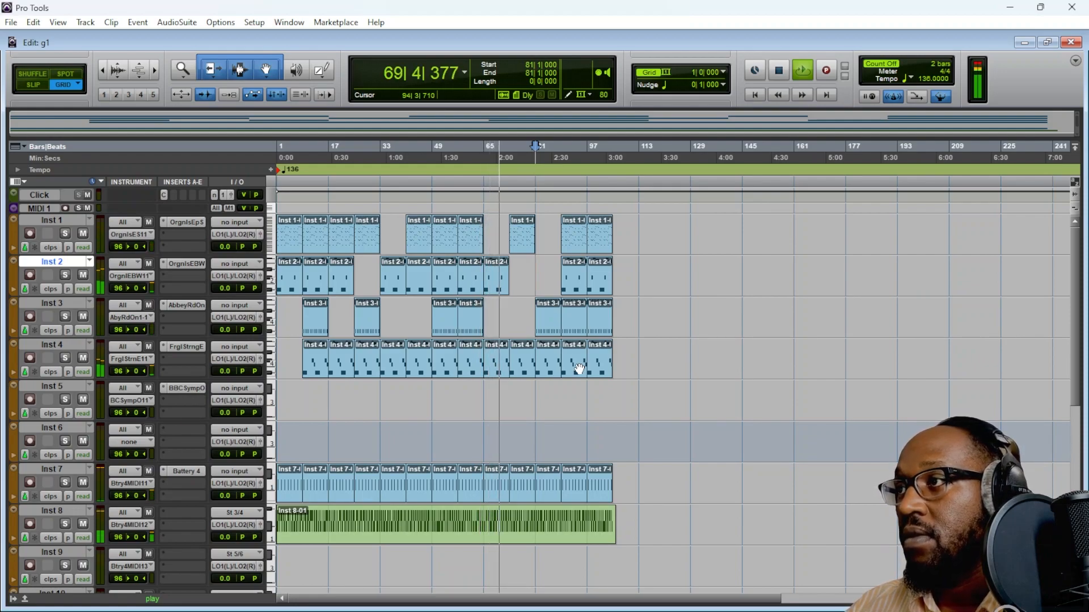
left_click_drag(572, 277, 544, 278)
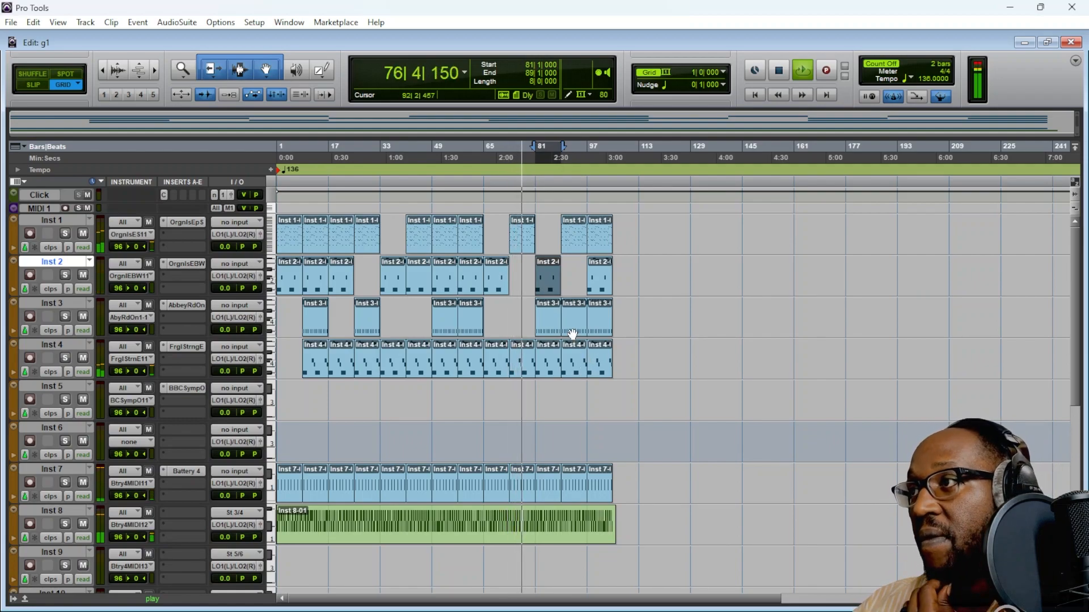
Duplicate bars 97 to 105 of Inst 1 through Inst 4, Inst 7 and Inst 8 to bar 105
left_click(602, 370)
left_click(600, 328, "shift")
left_click(599, 287, "shift")
left_click(596, 244, "shift")
left_click(604, 498, "shift")
left_click(601, 515, "shift")
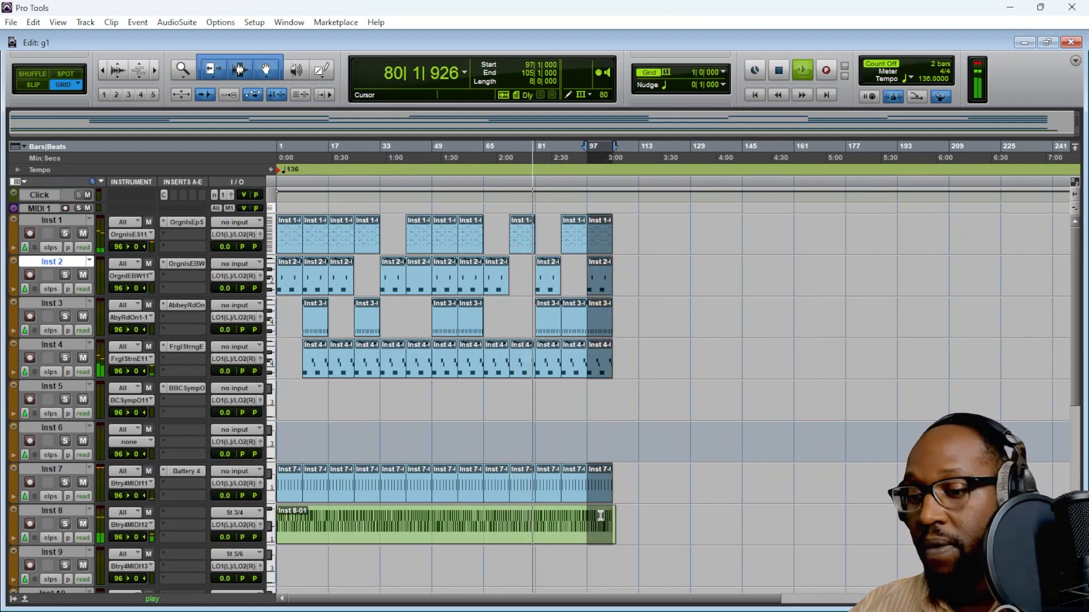
key("ctrl+d")
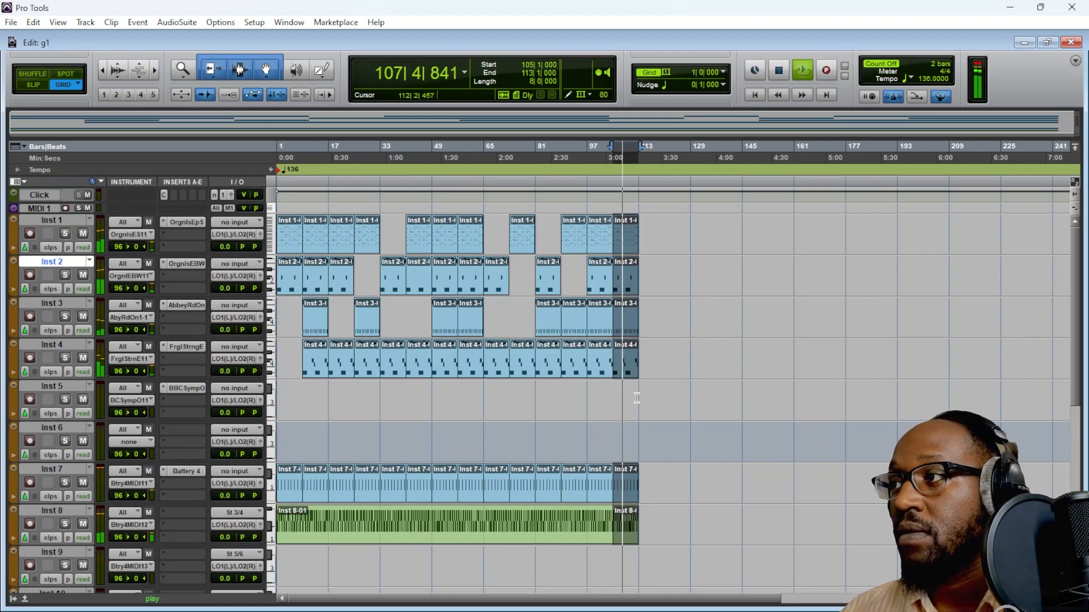
Duplicate the Inst 1 through Inst 4 clips from bar 105 to bar 113, stop playback and return to bar 1
left_click(631, 328, "shift")
left_click(628, 288, "shift")
left_click(626, 248, "shift")
key("ctrl+d")
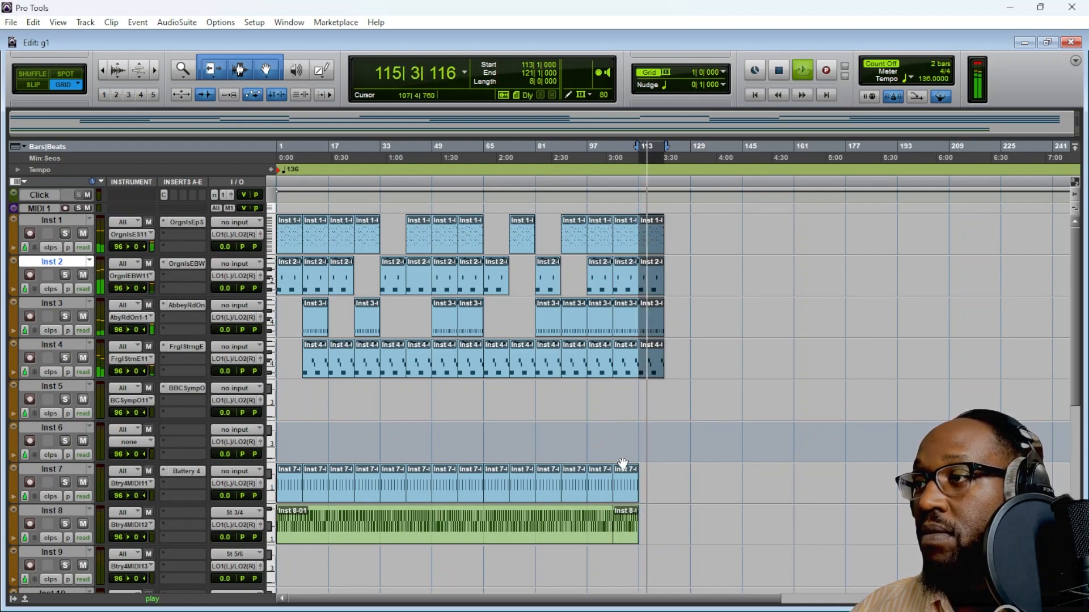
key("space")
key("Return")
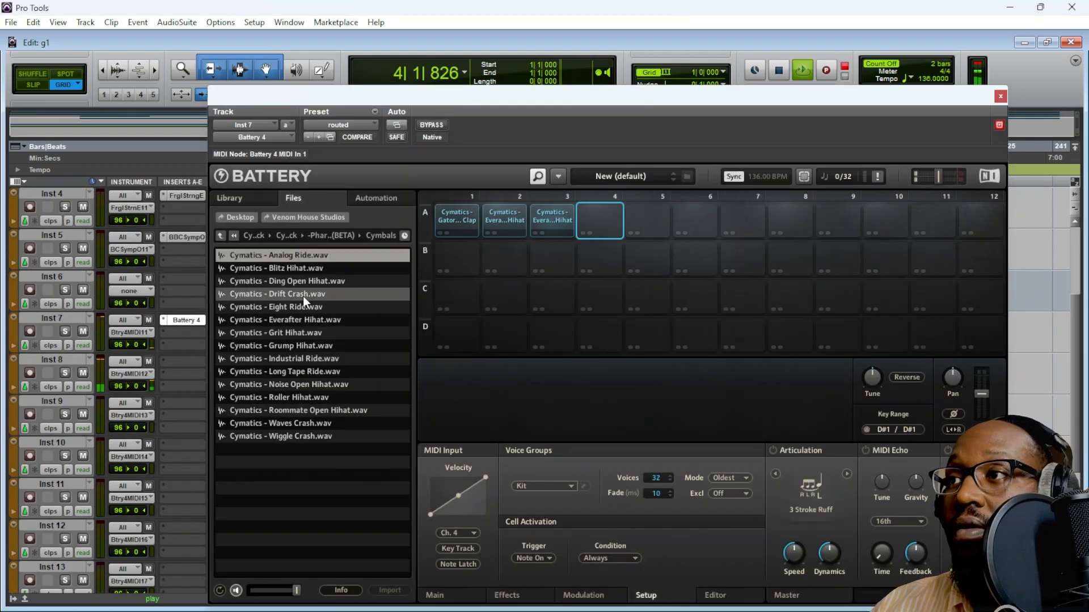
Audition rides and hi-hats to load one into Battery cell A4, and record a part with it on Inst 10 through bar 113
left_click(297, 371)
left_click(282, 307)
left_click_drag(278, 345, 484, 389)
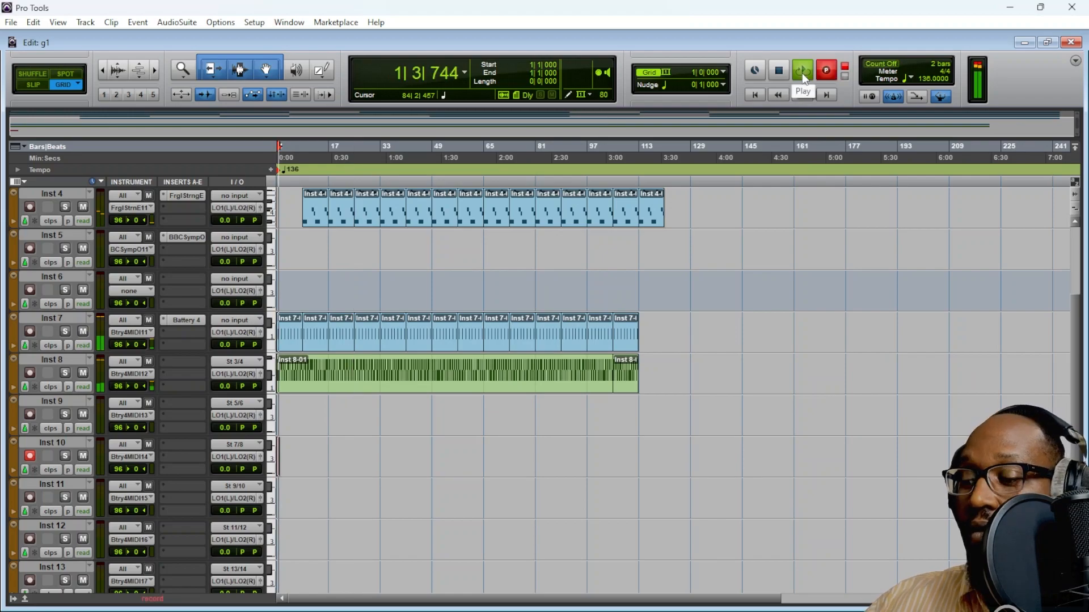
left_click(802, 73)
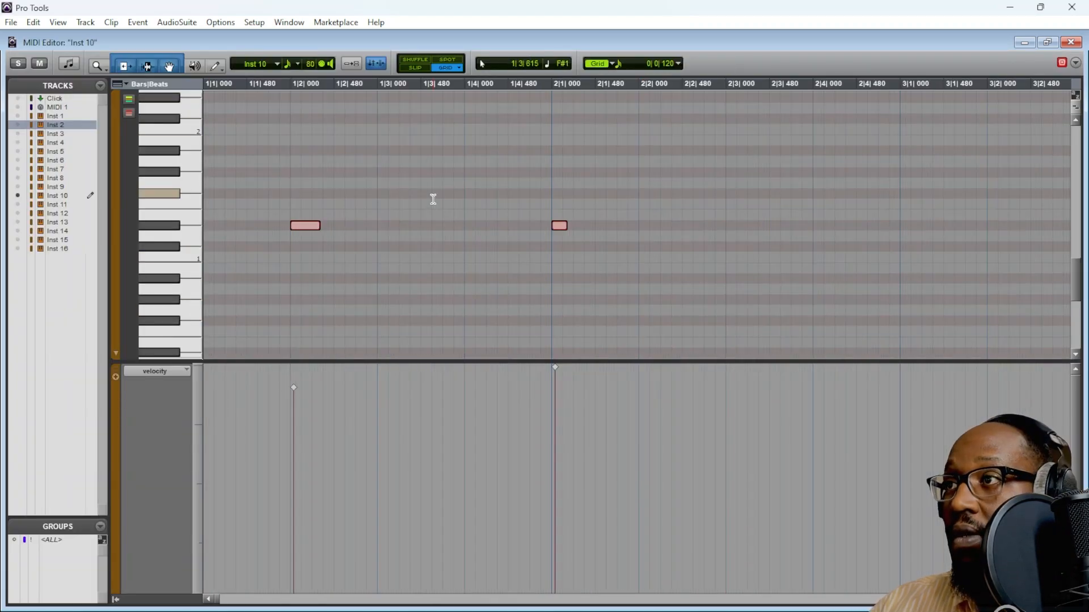
left_click(612, 64)
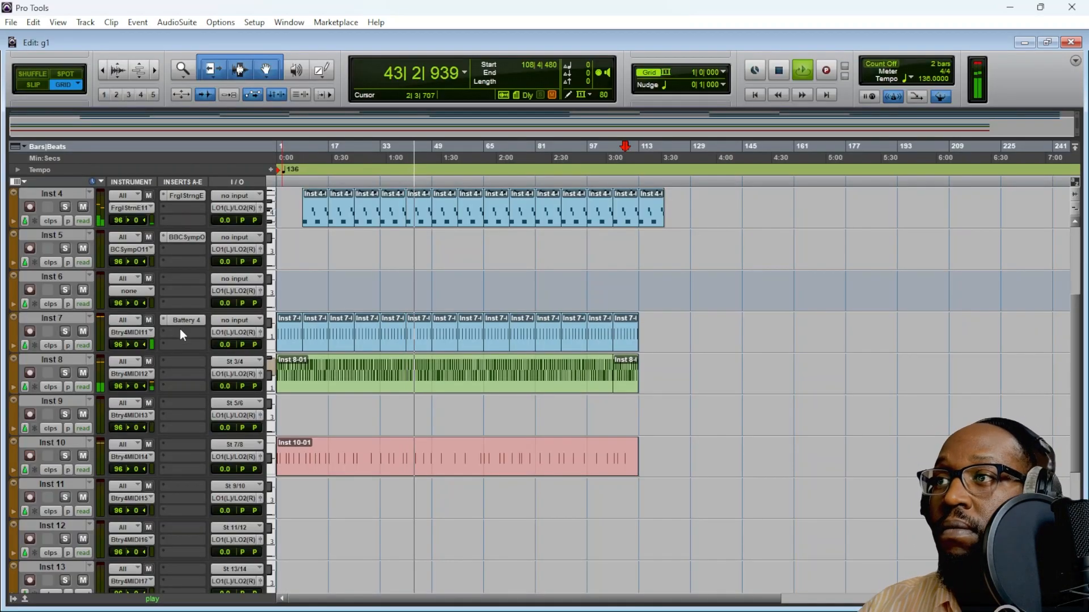
Load Cymatics - Grit Hihat.wav into Battery cell A4, enable the cell's filter and slightly lower its high cut
left_click(182, 319)
left_click_drag(276, 334, 600, 220)
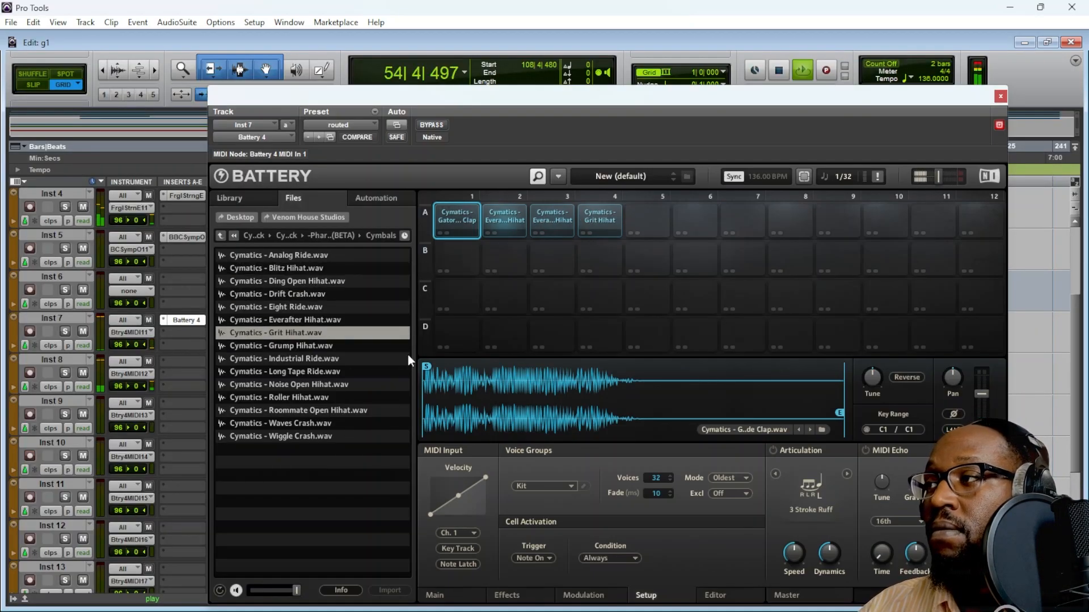
left_click(435, 596)
left_click(600, 220)
left_click(799, 451)
left_click_drag(829, 492, 829, 501)
Load Cymatics - Ding Open Hihat.wav into cell A5 and enable its volume envelope with sustain and release
left_click_drag(286, 281, 651, 220)
left_click(651, 220)
left_click(425, 451)
left_click(599, 451)
left_click_drag(467, 100, 360, 75)
Arm Inst 11, close the plug-in and record an open hi-hat part from bar 1
left_click(29, 497)
left_click(354, 388)
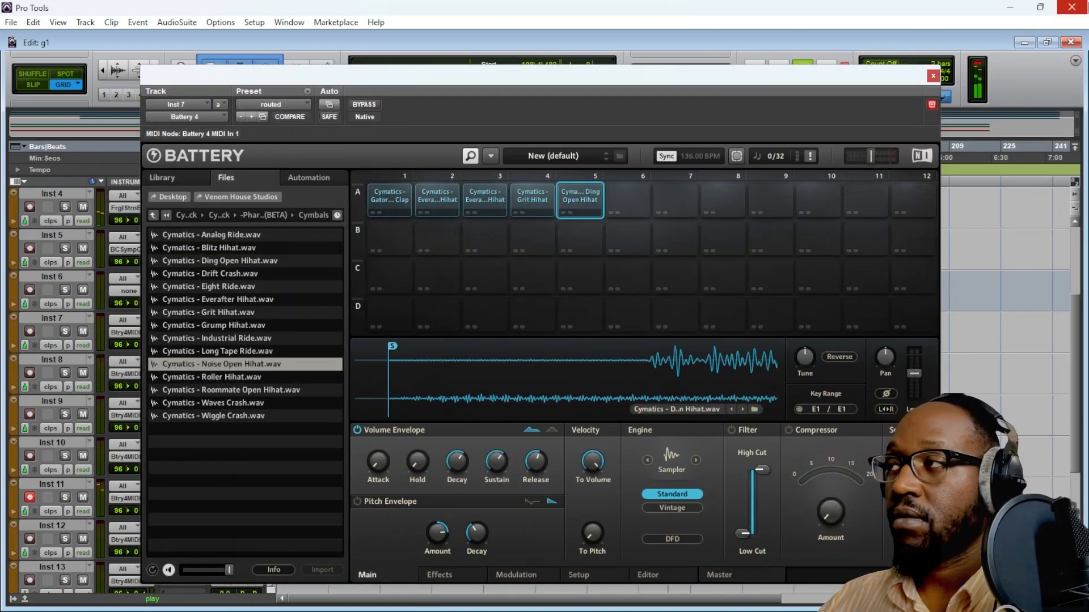
left_click(933, 76)
left_click(802, 70)
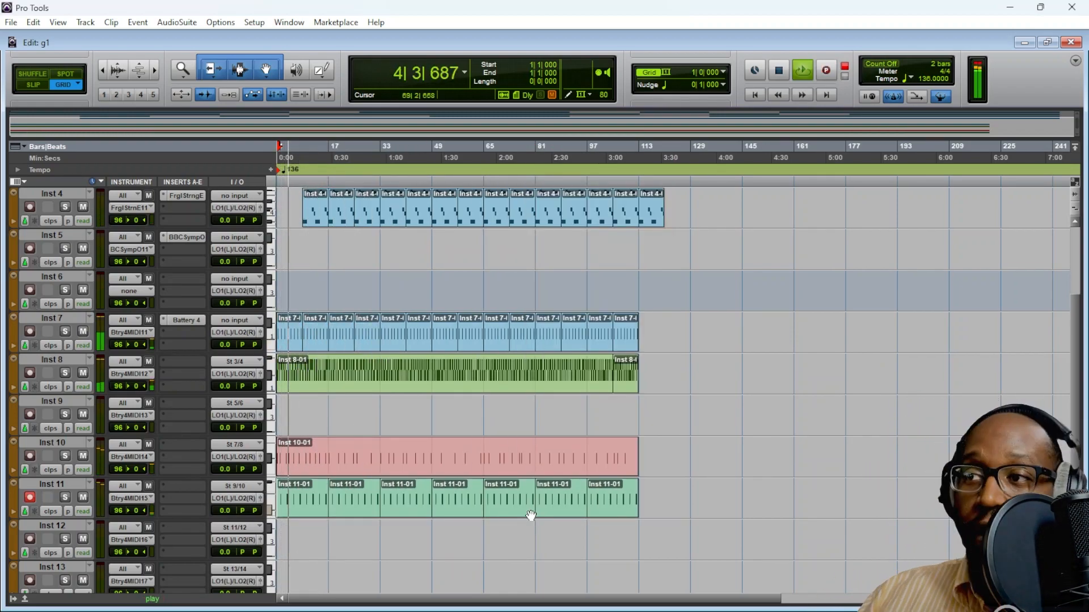
Browse the drum pack's folders in Battery for a sample for cell A6 and start recording on Inst 12
left_click(183, 321)
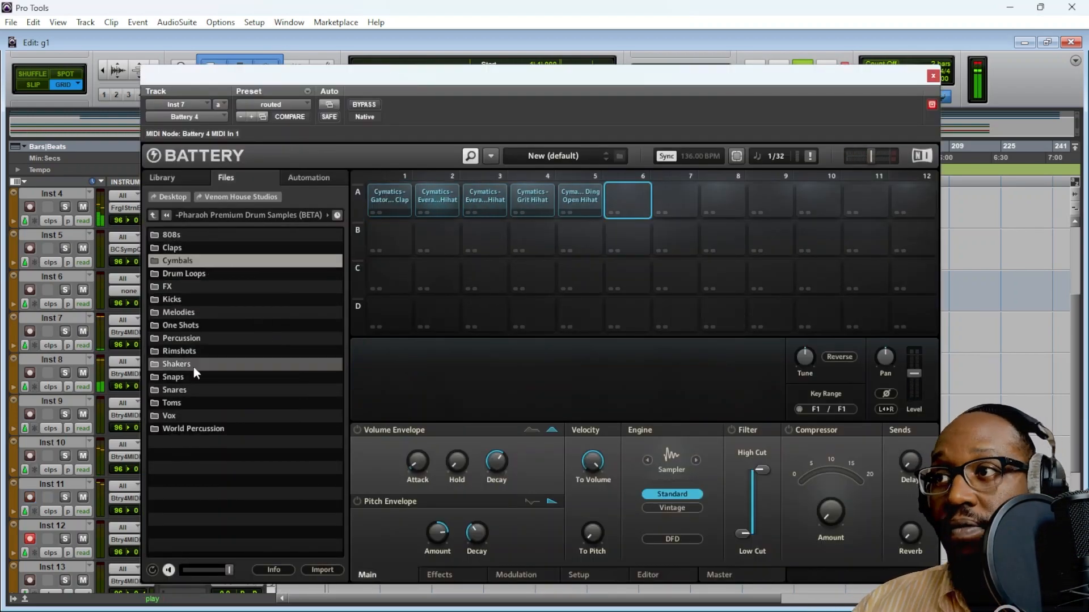
double_click(233, 261)
left_click(230, 301)
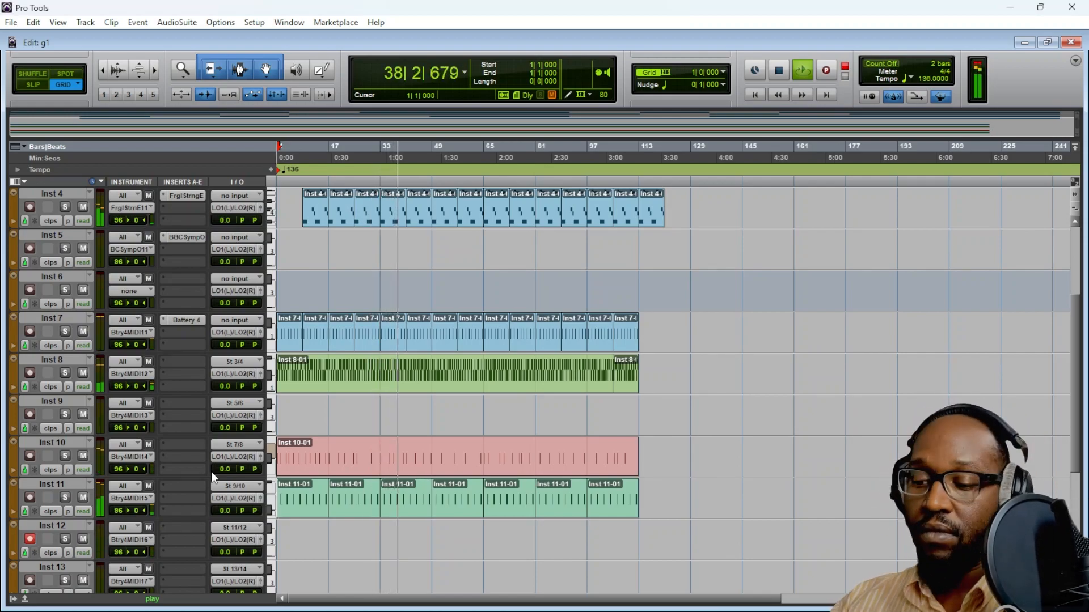
left_click(827, 70)
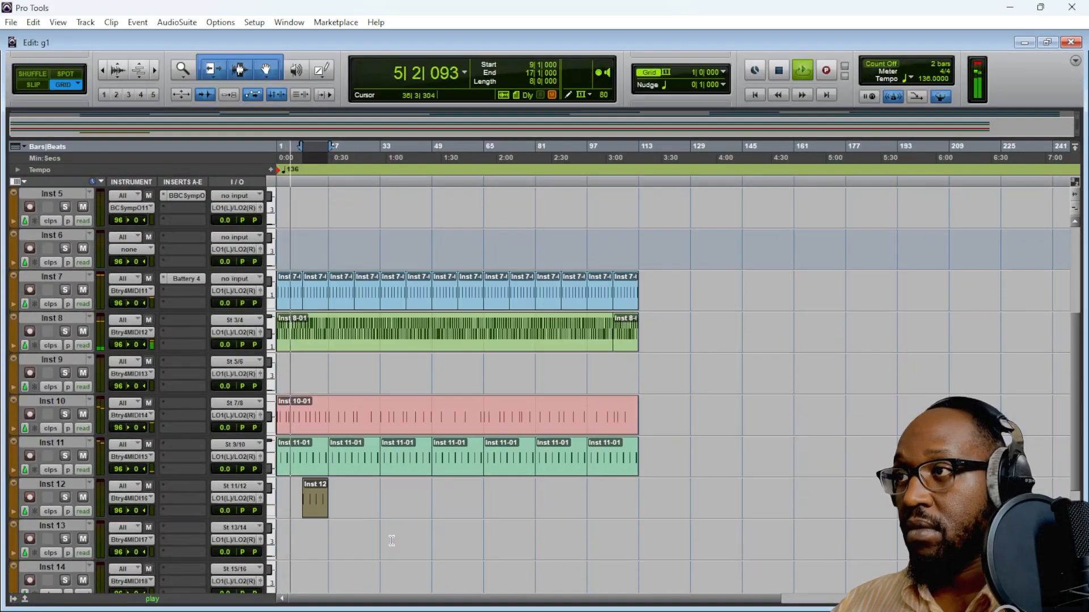
Move the recorded Inst 12 clip from bar 9 to bar 17 and repeat it through bar 105
left_click_drag(315, 511, 341, 518)
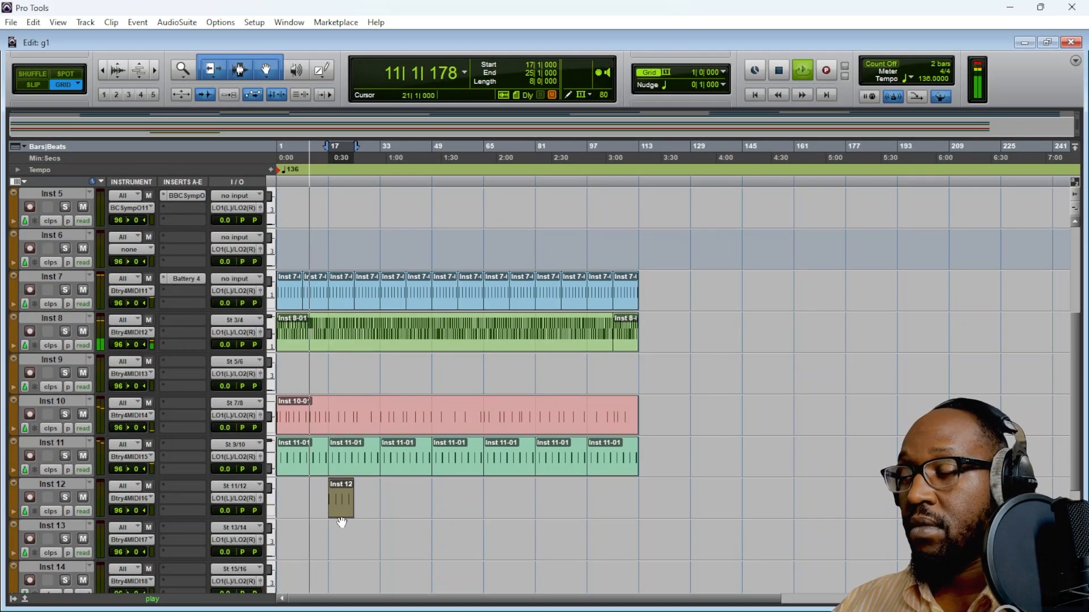
key("ctrl+d")
key("ctrl+d")
key("ctrl+d")
key("ctrl+d")
key("ctrl+d")
key("ctrl+d")
key("ctrl+d")
key("ctrl+d")
key("ctrl+d")
key("ctrl+d")
Delete the Inst 12 clips at bars 33 and 49 and duplicate the last one to bar 105
left_click(367, 509)
scroll(402, 514, "up", 5)
scroll(402, 514, "down", 5)
left_click(392, 460)
key("Delete")
left_click(445, 460)
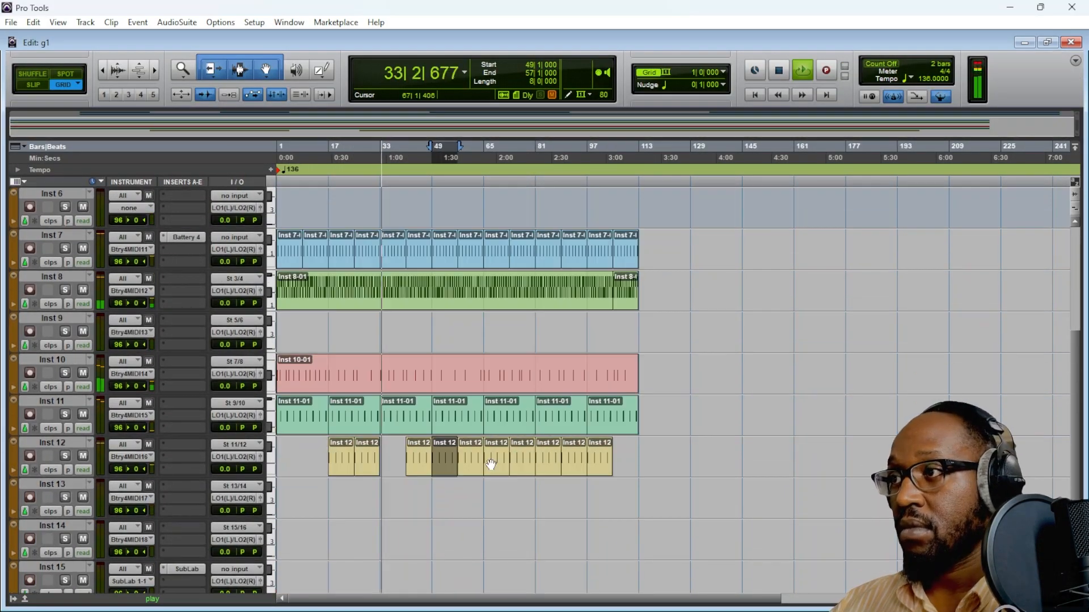
left_click(600, 501)
key("ctrl+d")
Trim the end of the Inst 7 clip before bar 65 to leave a short gap in the claps
left_click(432, 501)
scroll(604, 547, "up", 5)
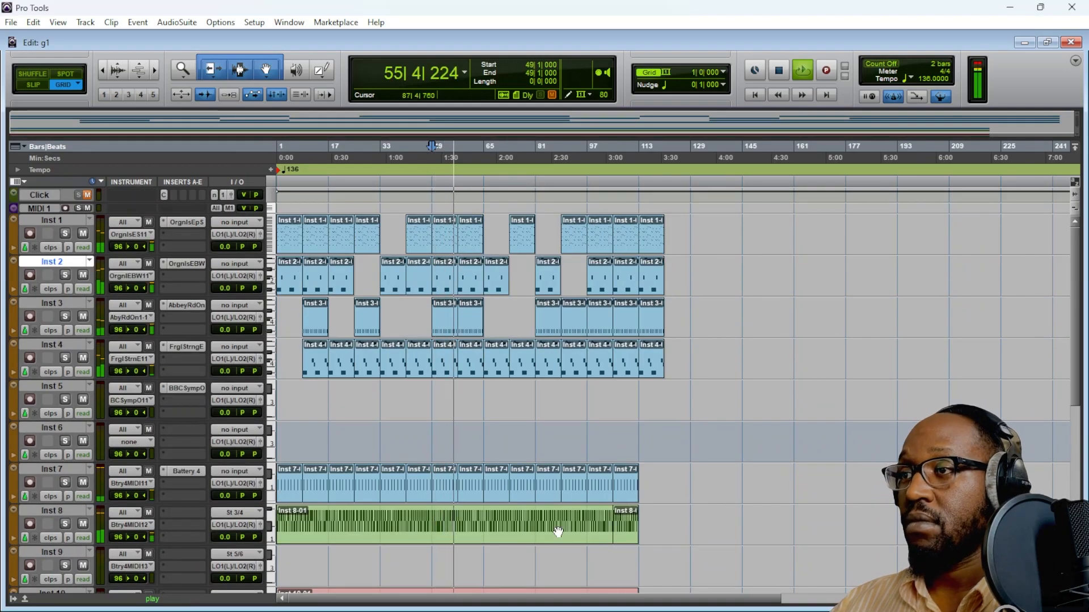
scroll(559, 471, "down", 5)
scroll(559, 471, "up", 3)
key("t")
key("t")
left_click_drag(878, 337, 867, 336)
key("r")
key("r")
Delete the Inst 12 clip at bar 97
scroll(578, 470, "down", 1)
scroll(579, 470, "down", 1)
left_click(606, 467)
key("Delete")
Arm Inst 13, browse the drum pack in Battery for another sound and start recording from bar 1
scroll(607, 468, "down", 1)
left_click(29, 456)
left_click(186, 196)
left_click(222, 285)
double_click(228, 274)
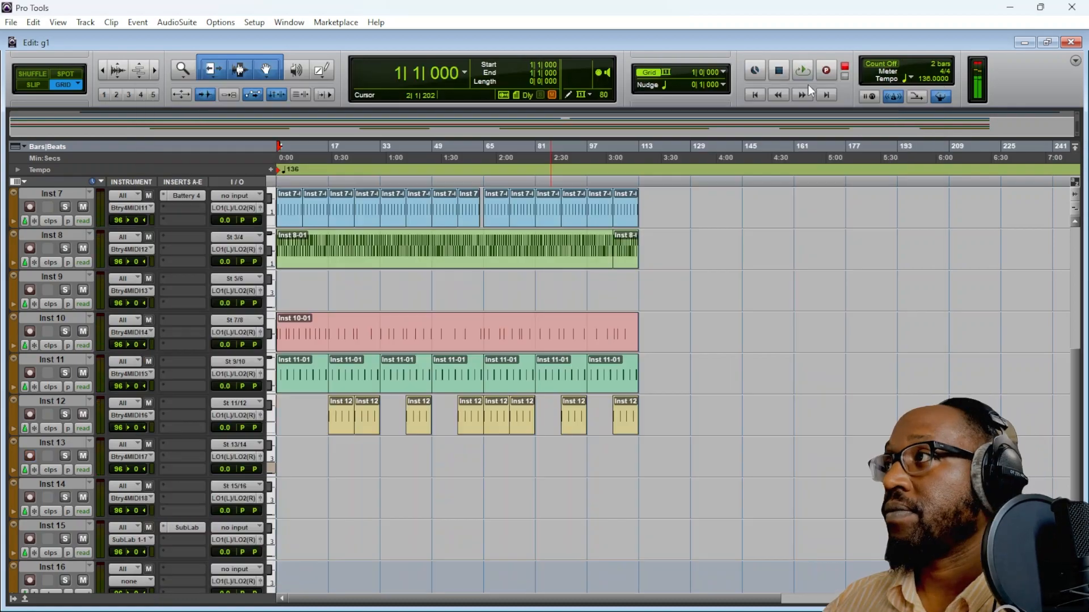
left_click(804, 72)
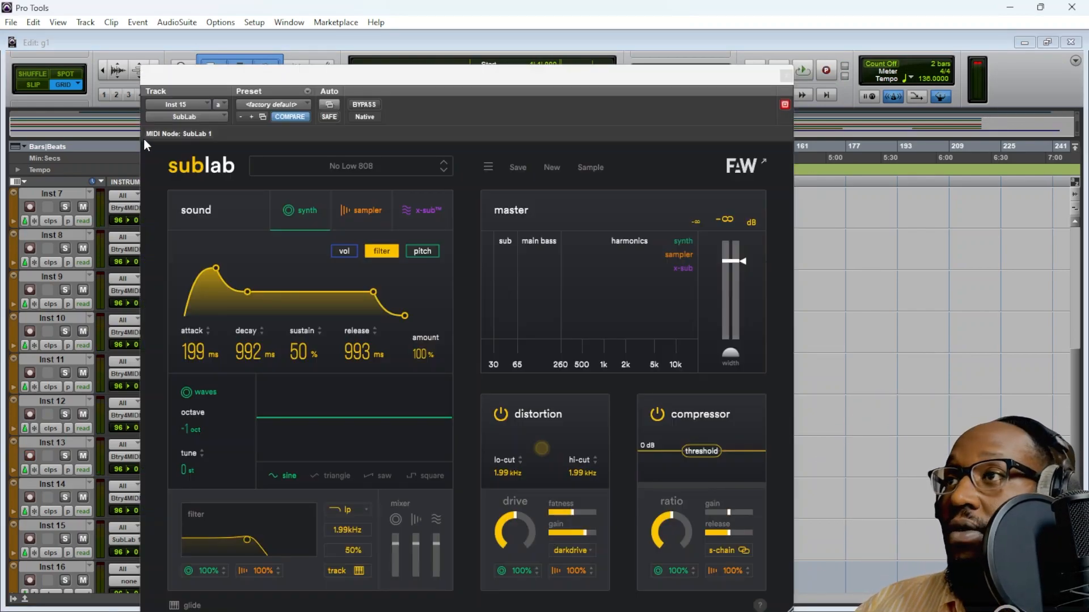
Choose a SubLab bass sound for Inst 15 and record the bass line from bar 1 to about bar 121 with the click muted
left_click(347, 165)
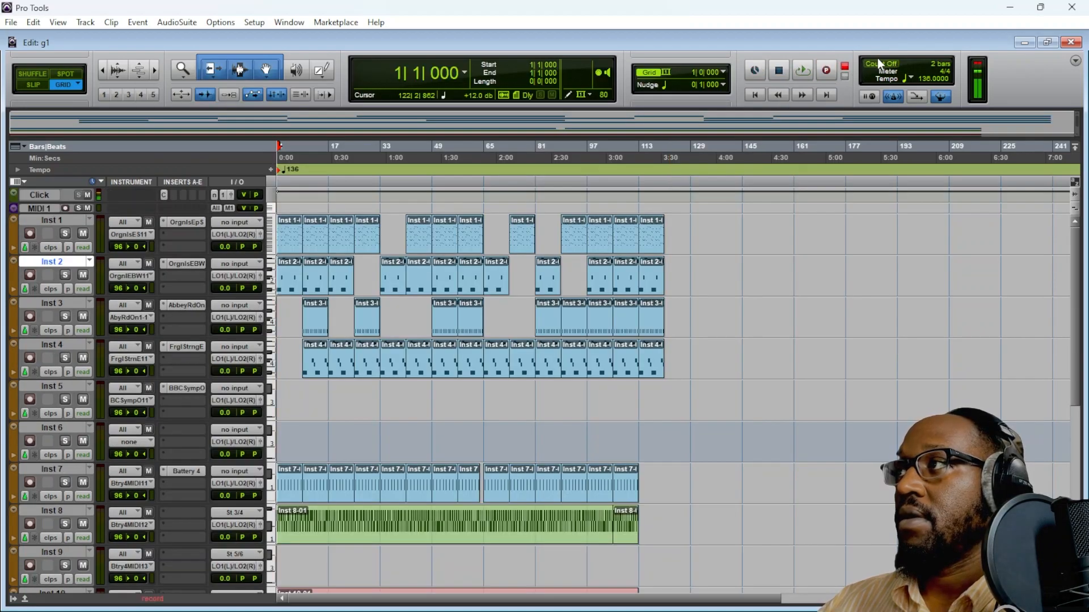
key("space")
left_click(87, 195)
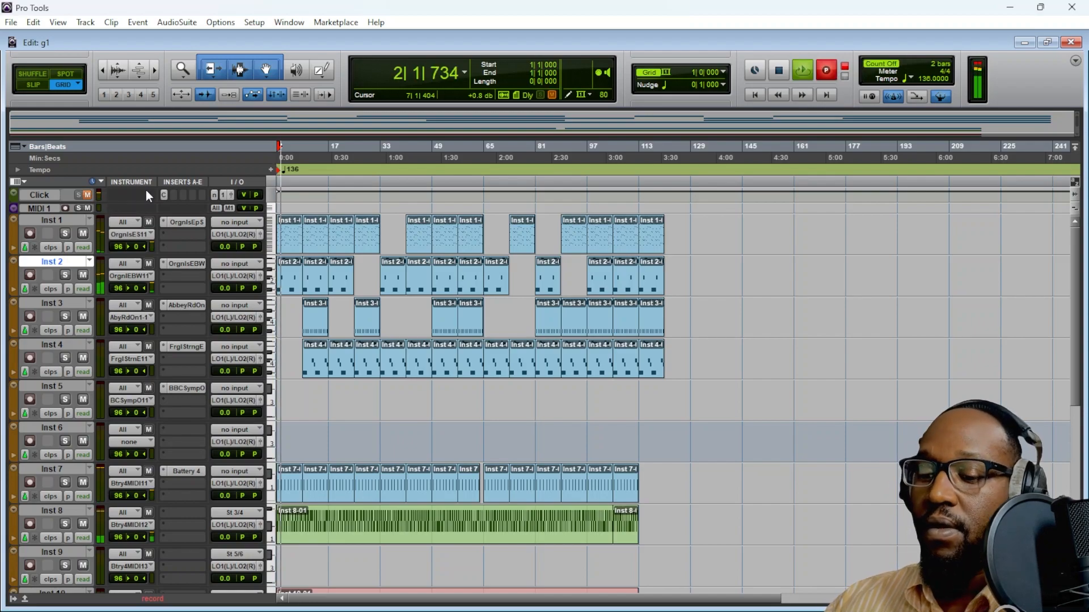
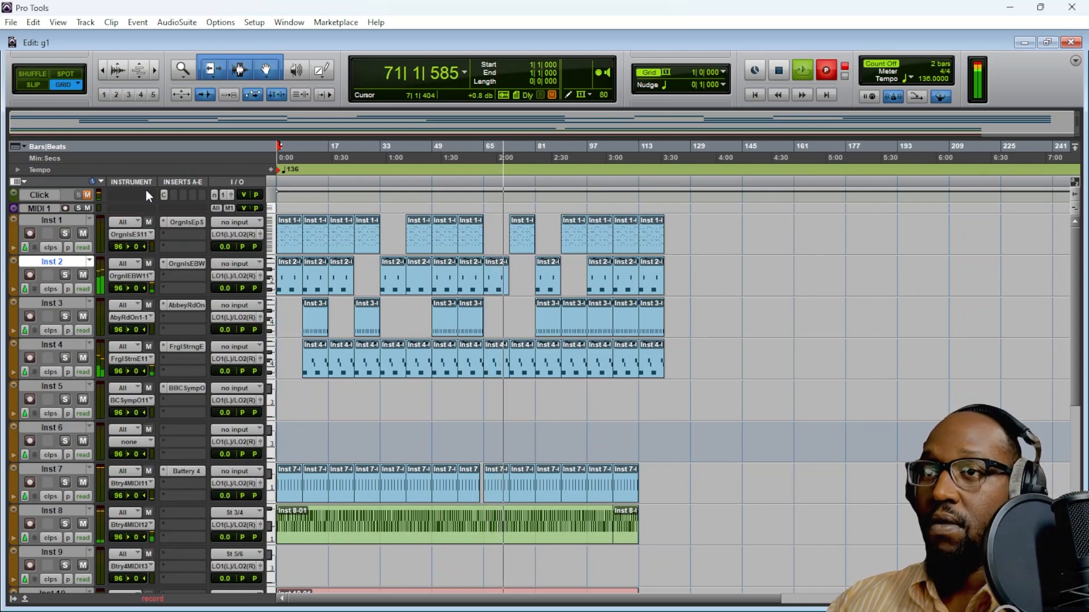
scroll(145, 190, "down", 4)
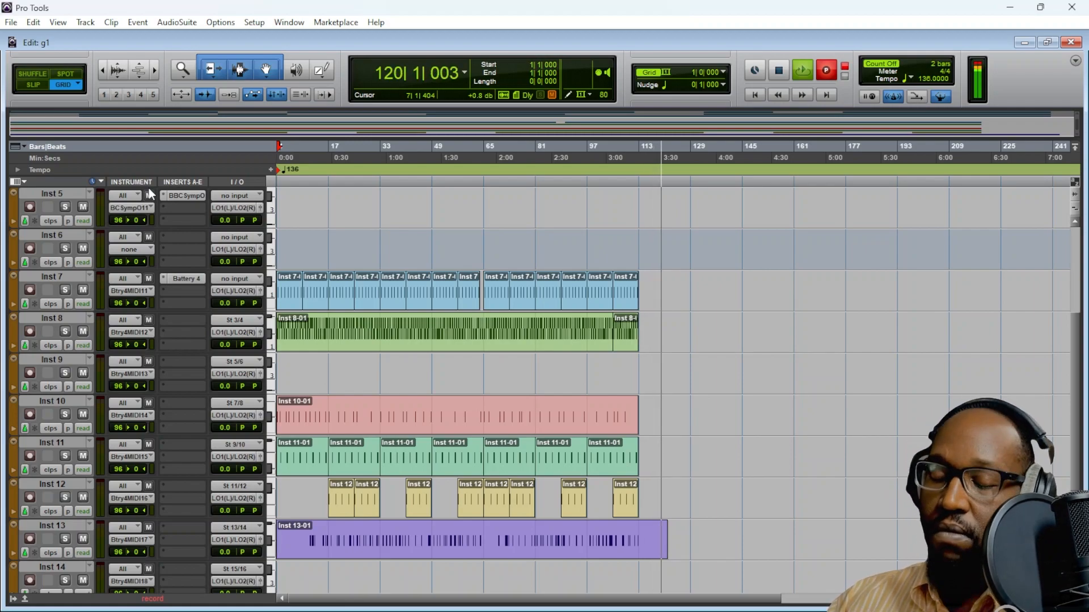
key("space")
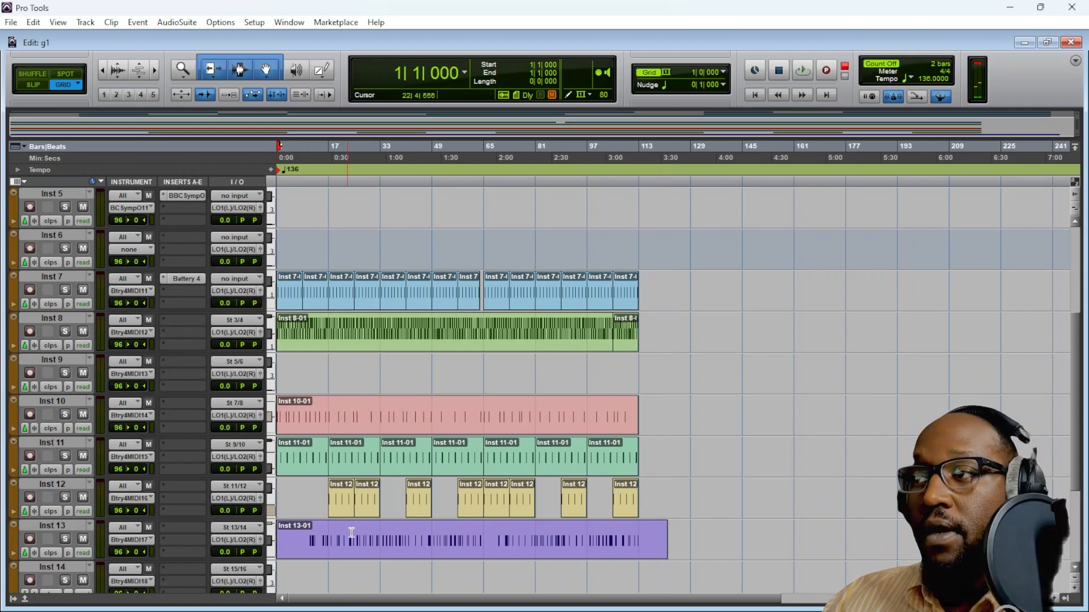
Quantize the recorded Inst 15 bass clip and open it in the MIDI editor to play it back
scroll(405, 550, "down", 4)
right_click(343, 479)
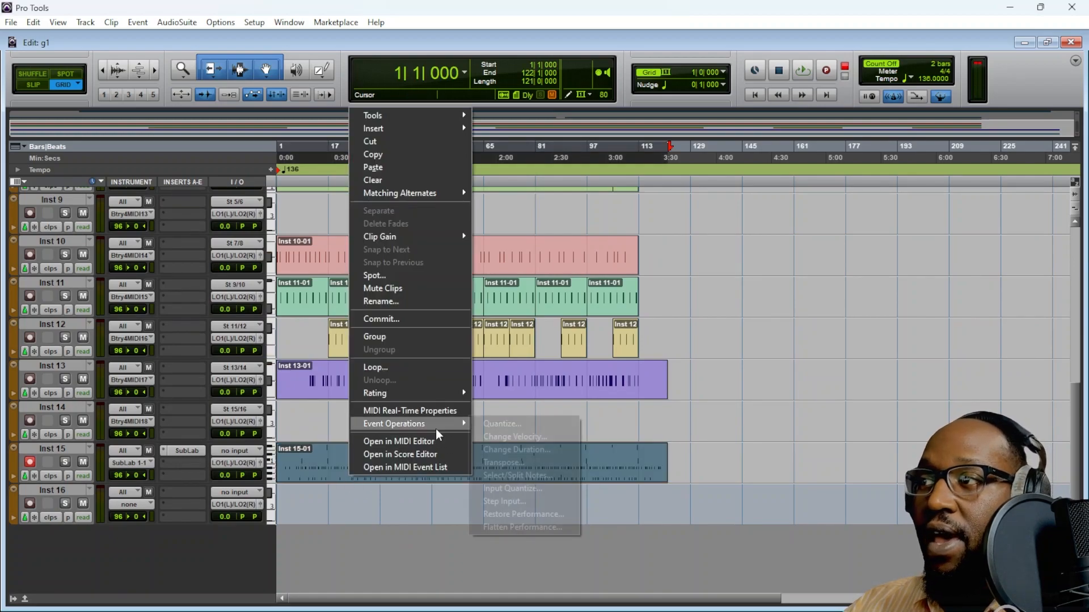
left_click(510, 422)
left_click(662, 185)
double_click(334, 477)
left_click(392, 340)
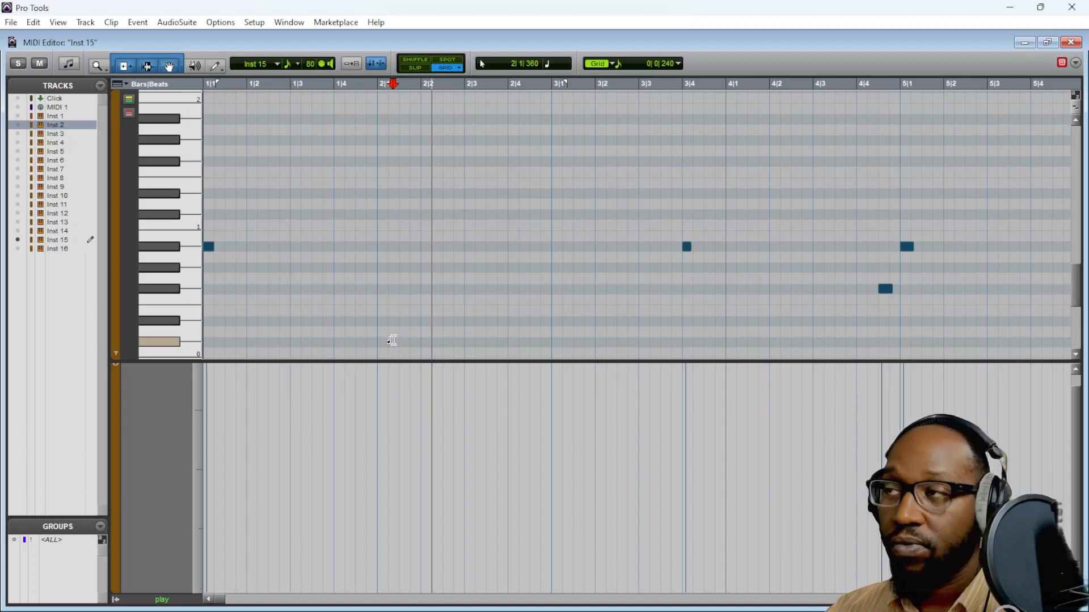
key("r")
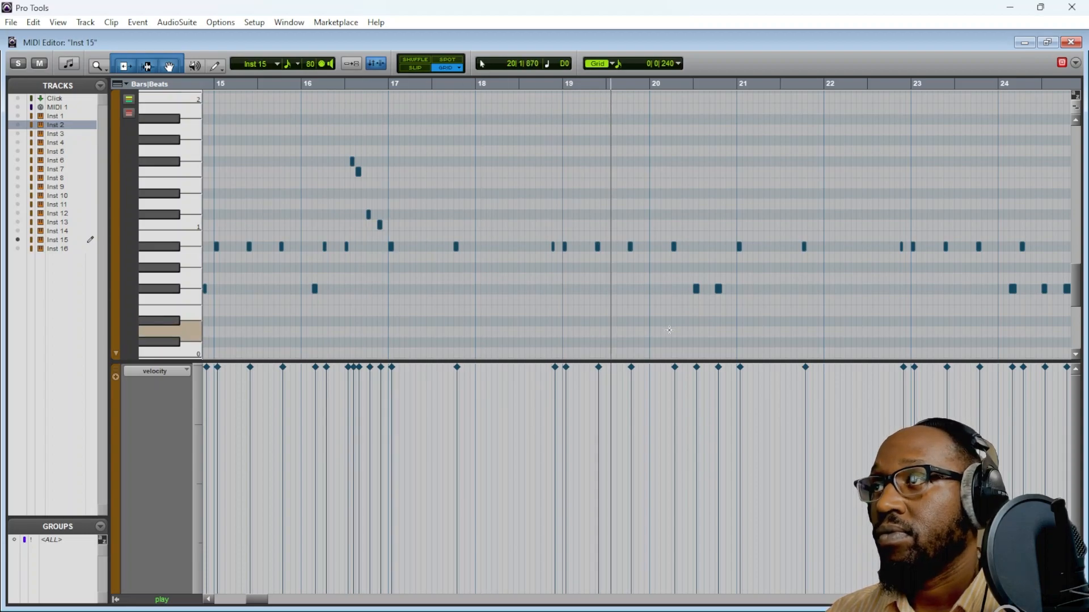
Delete the last F#0 note in bar 20 and the first in bar 24, and lower the note just before bar 31 to F#0
left_click(393, 289)
key("Delete")
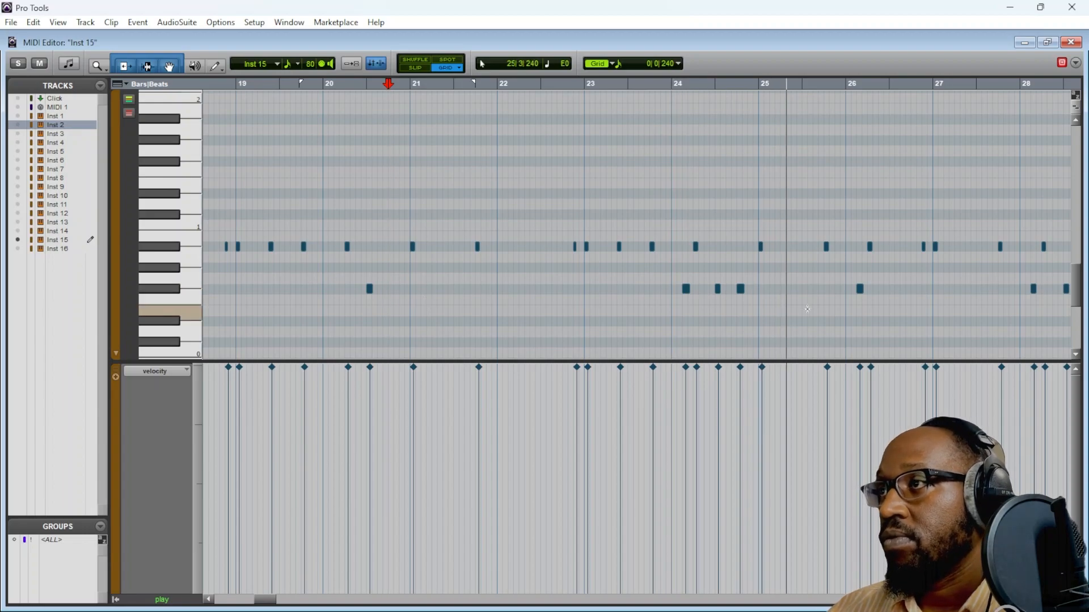
left_click(621, 290)
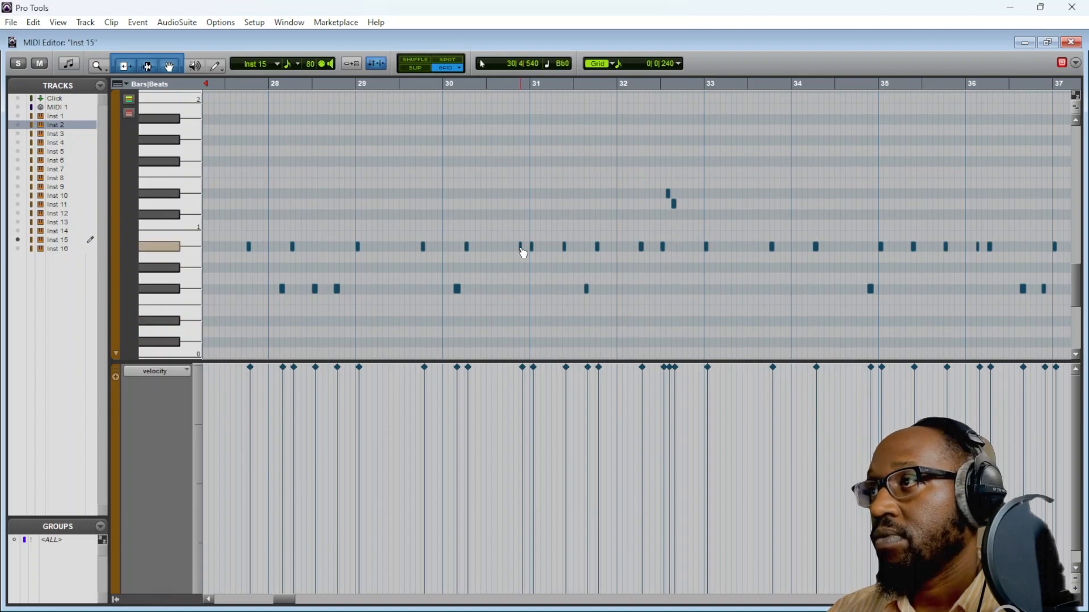
left_click_drag(522, 280, 522, 293)
Copy the five-note fill in bar 16 and paste it in place of the fill in bar 32
scroll(498, 296, "left", 7)
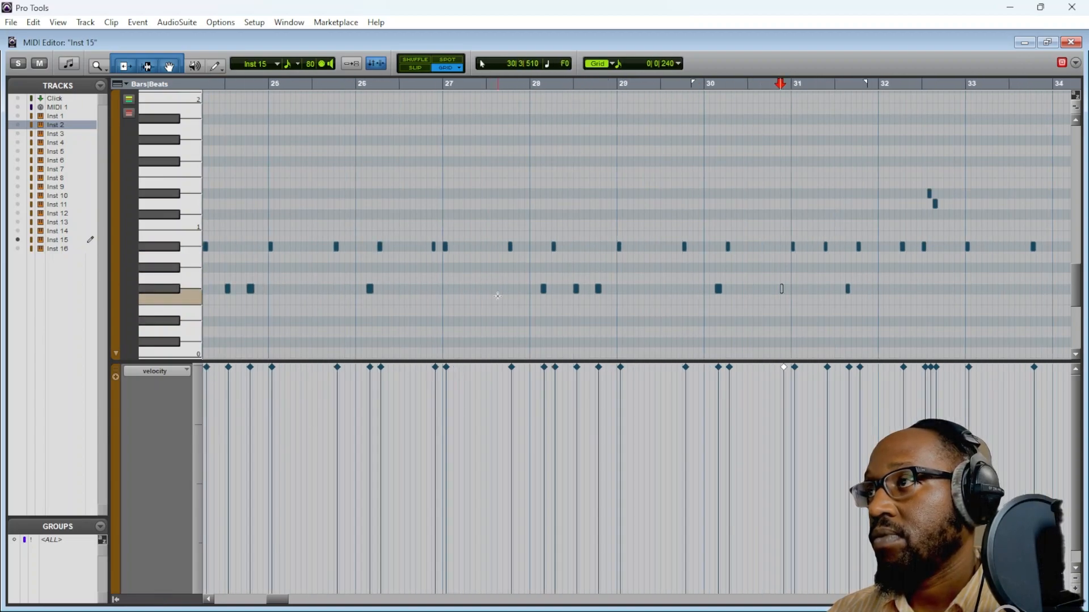
scroll(497, 296, "left", 7)
left_click_drag(347, 264, 384, 140)
scroll(551, 237, "down", 2)
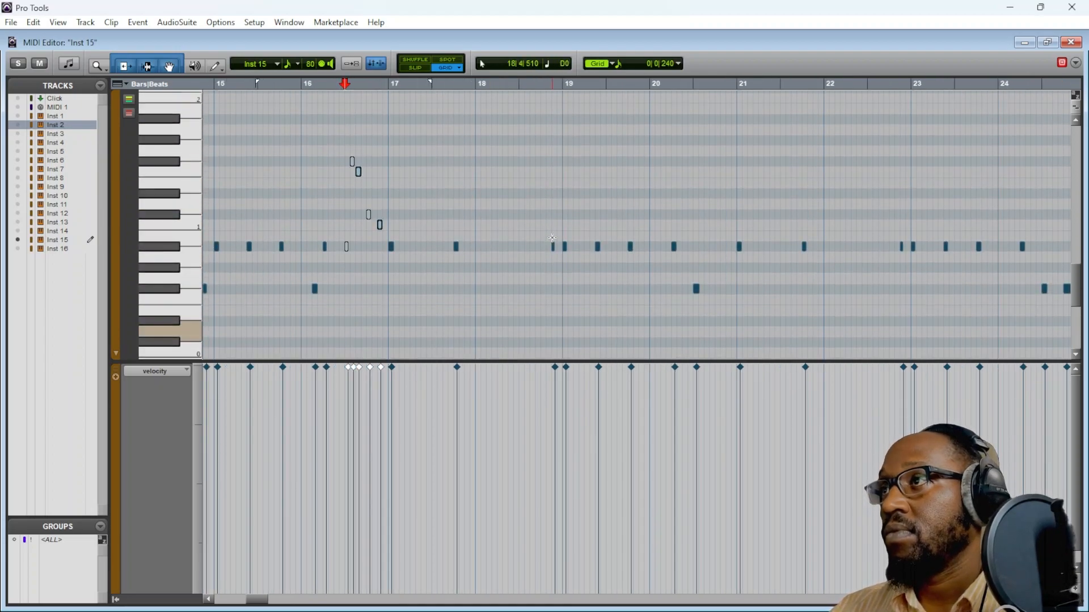
scroll(552, 237, "up", 1)
scroll(551, 238, "right", 11)
left_click(808, 246)
left_click(792, 246)
key("ctrl+v")
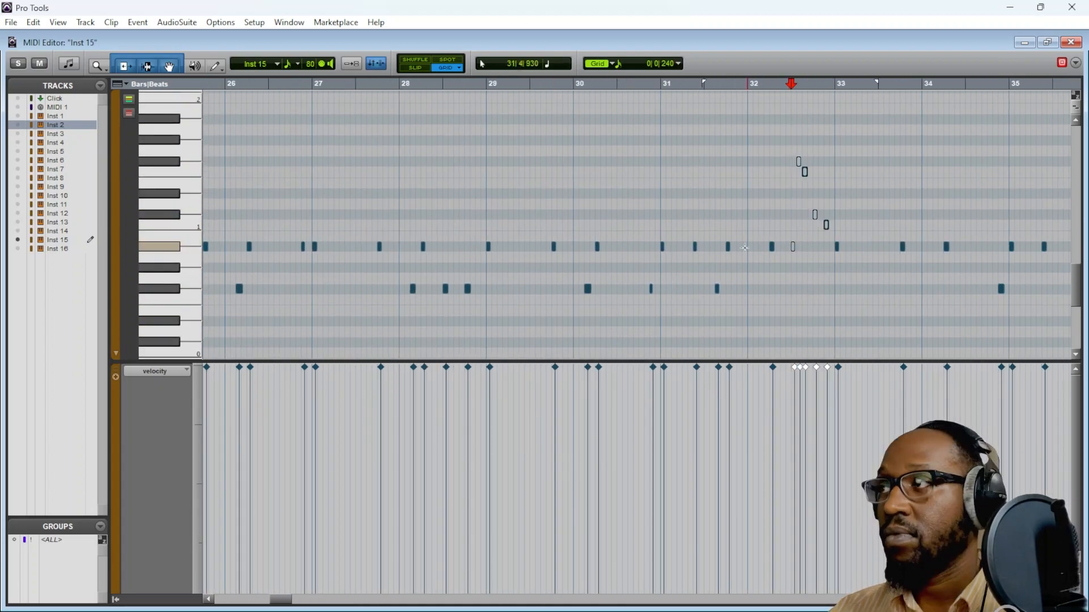
Play on from bar 40 and lower the first Bb0 note in bar 42 and the last Bb0 note in bar 56 to F#0
key("space")
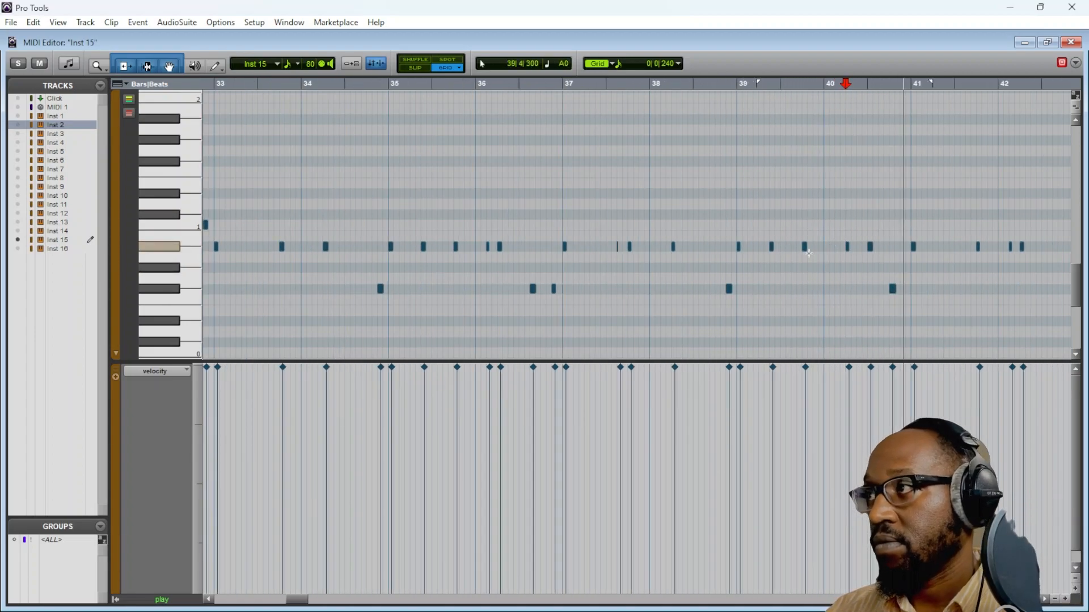
scroll(806, 253, "right", 2)
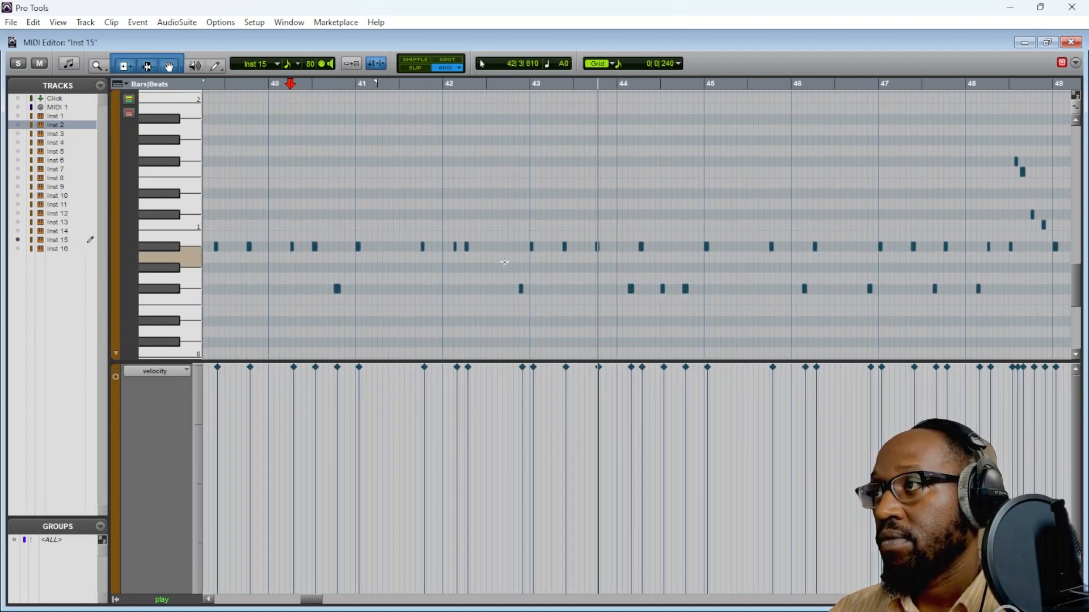
scroll(503, 260, "down", 1)
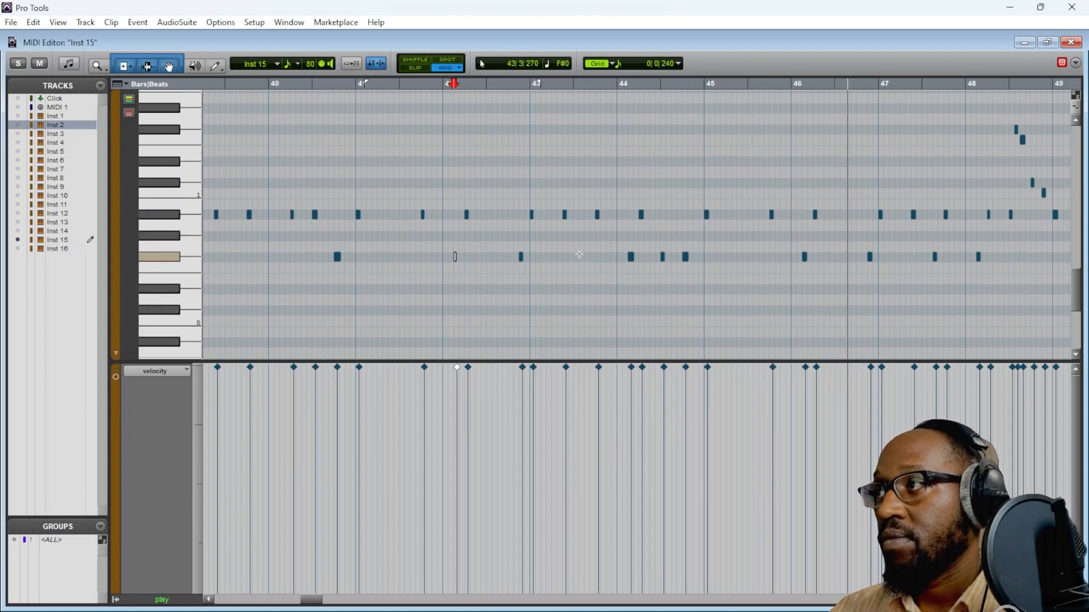
scroll(578, 251, "right", 6)
scroll(579, 254, "right", 8)
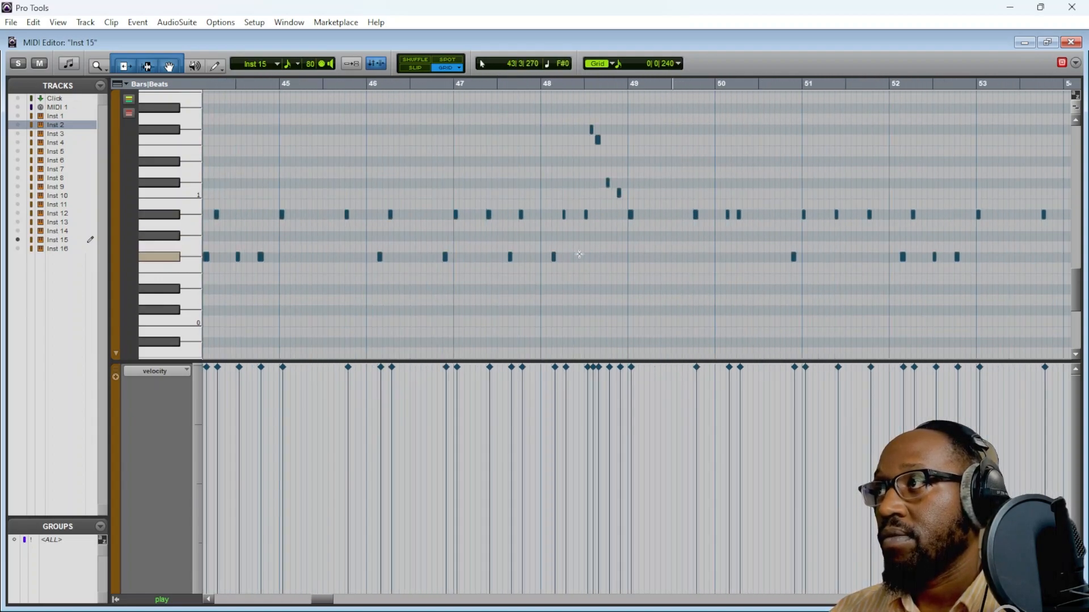
scroll(581, 254, "right", 4)
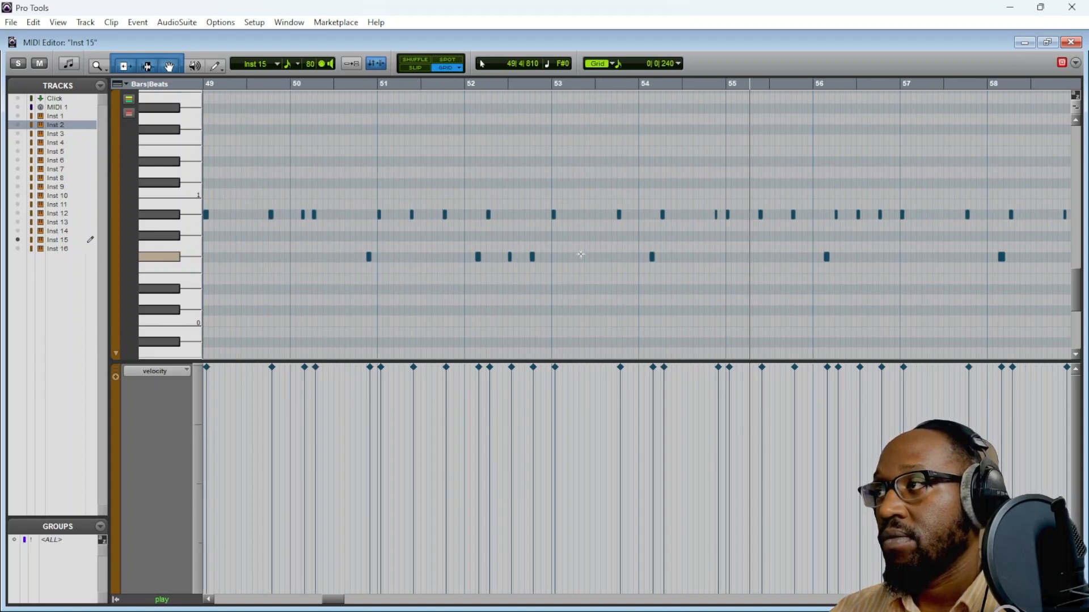
scroll(580, 254, "right", 4)
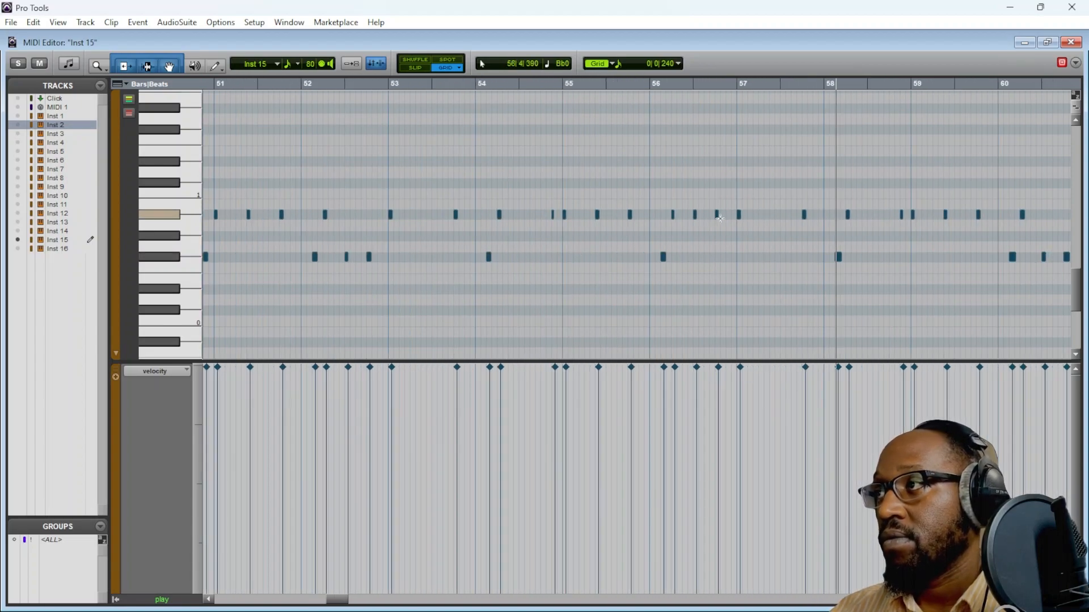
scroll(727, 254, "right", 5)
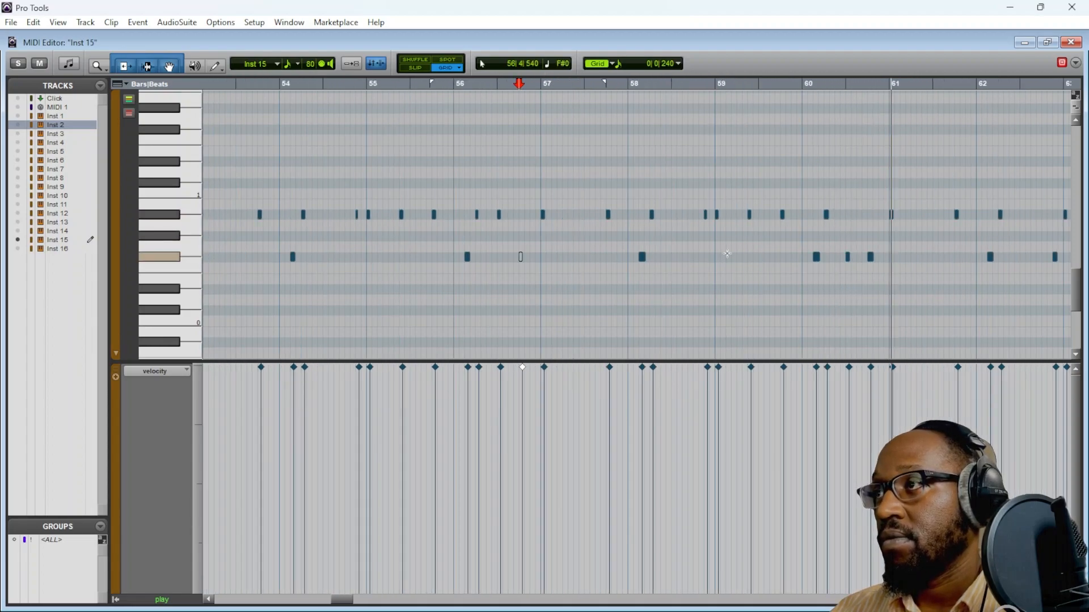
Delete the last F#0 note in bar 68 of the bass line
scroll(727, 254, "right", 12)
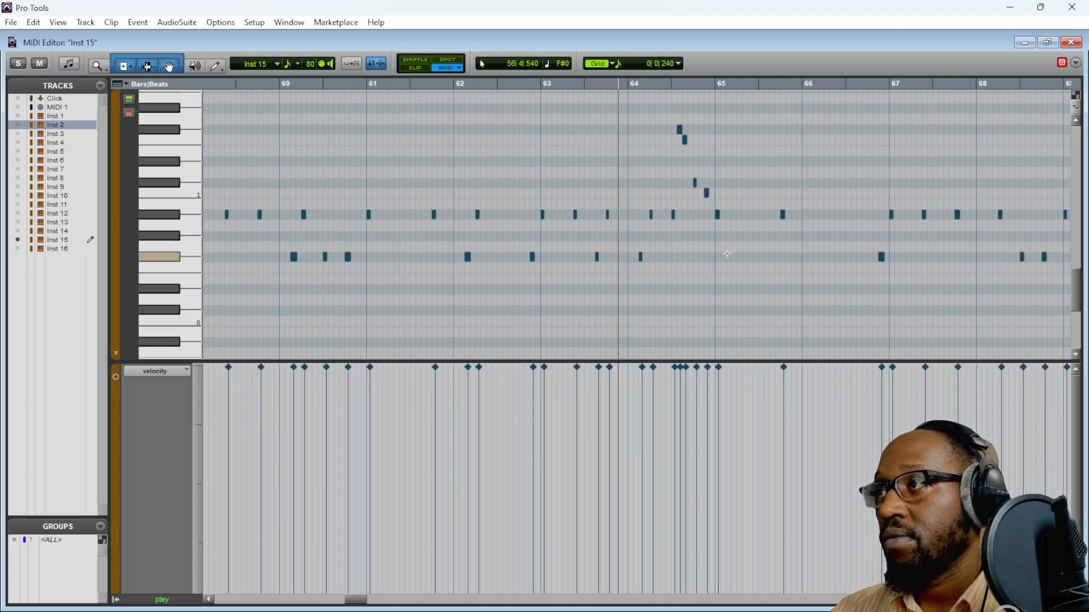
scroll(727, 255, "right", 10)
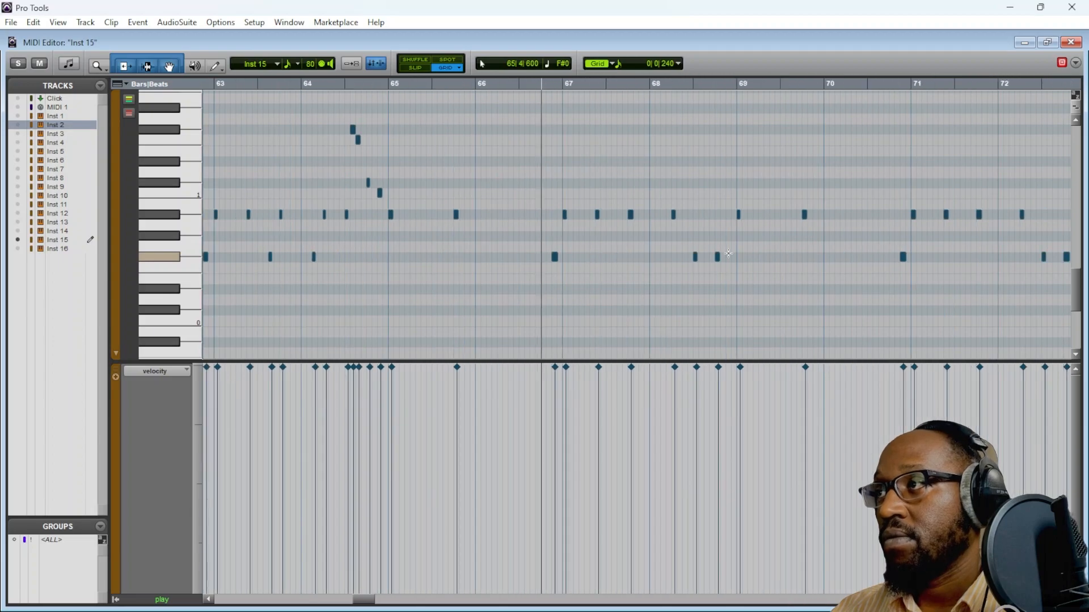
left_click_drag(571, 249, 549, 261)
key("Delete")
scroll(614, 252, "right", 8)
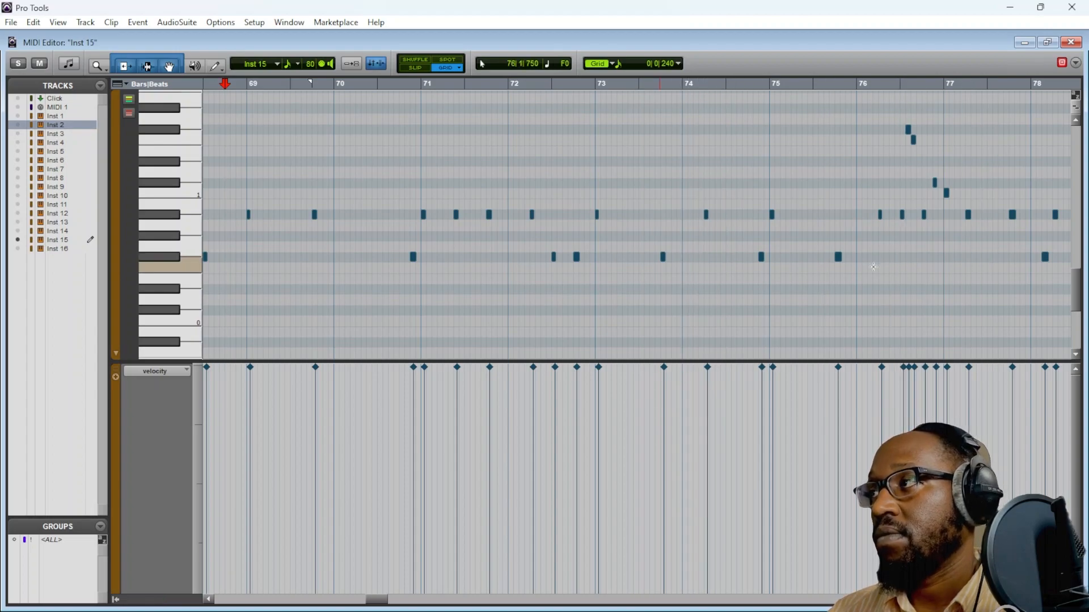
Play the bass line from bar 71 and again from bar 79 to check the notes around bar 80
scroll(699, 205, "right", 2)
left_click(324, 89)
key("space")
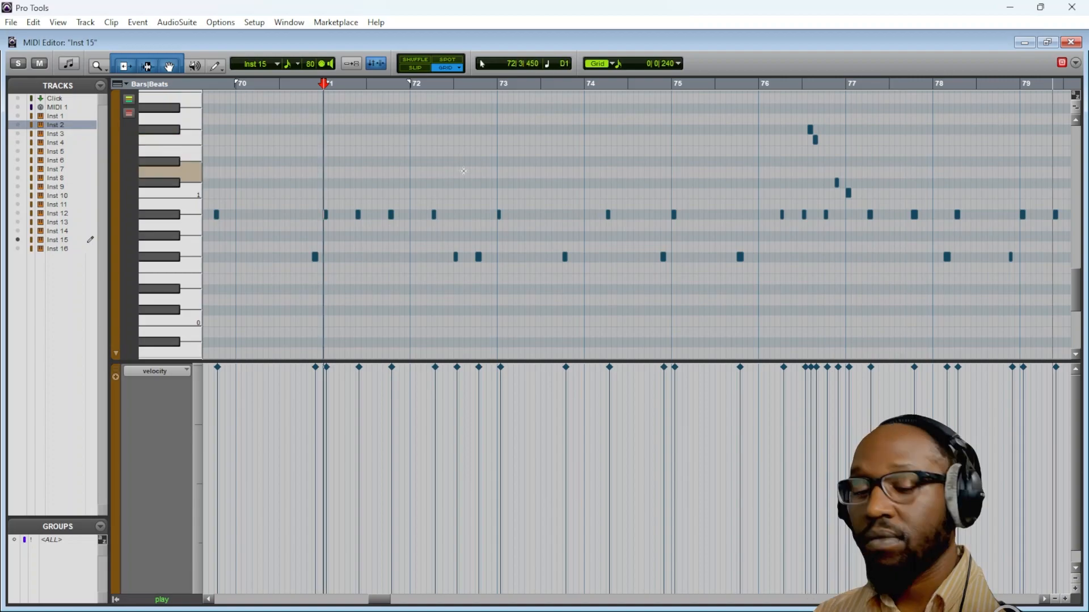
scroll(463, 182, "right", 3)
scroll(464, 182, "right", 3)
left_click(594, 87)
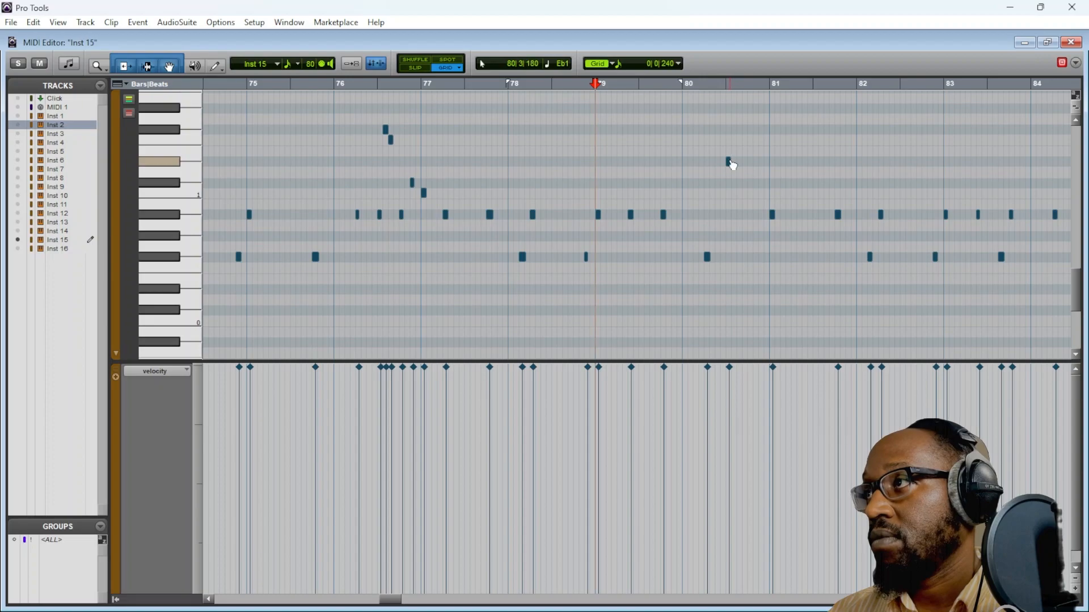
left_click(425, 84)
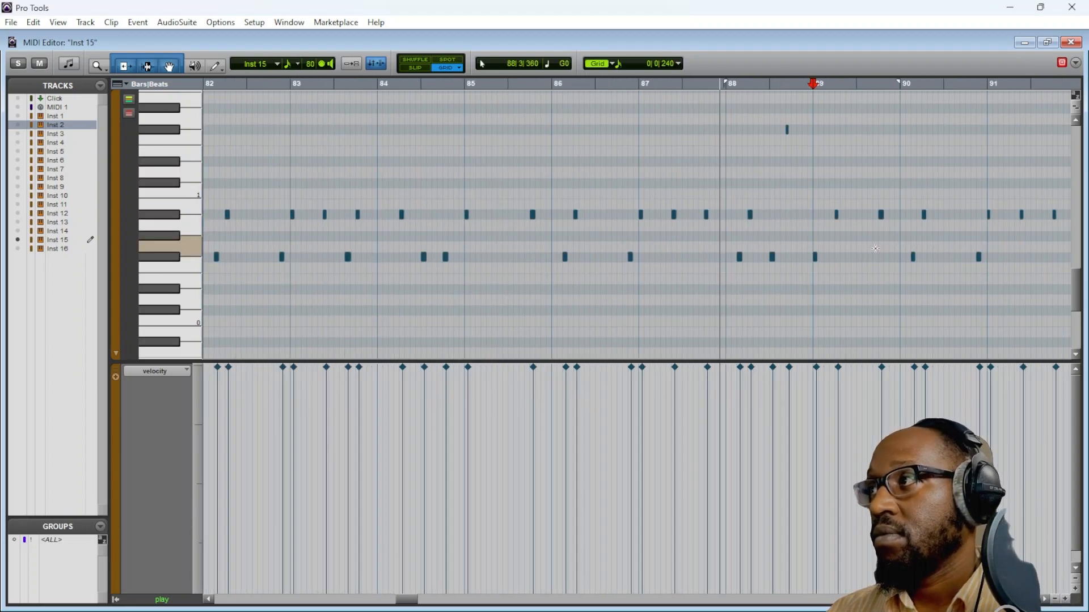
Delete the stray high note in bar 88, raise the F#0 note at bar 89 to Bb0, and replay from bars 87 and 85
key("space")
left_click_drag(698, 119, 741, 135)
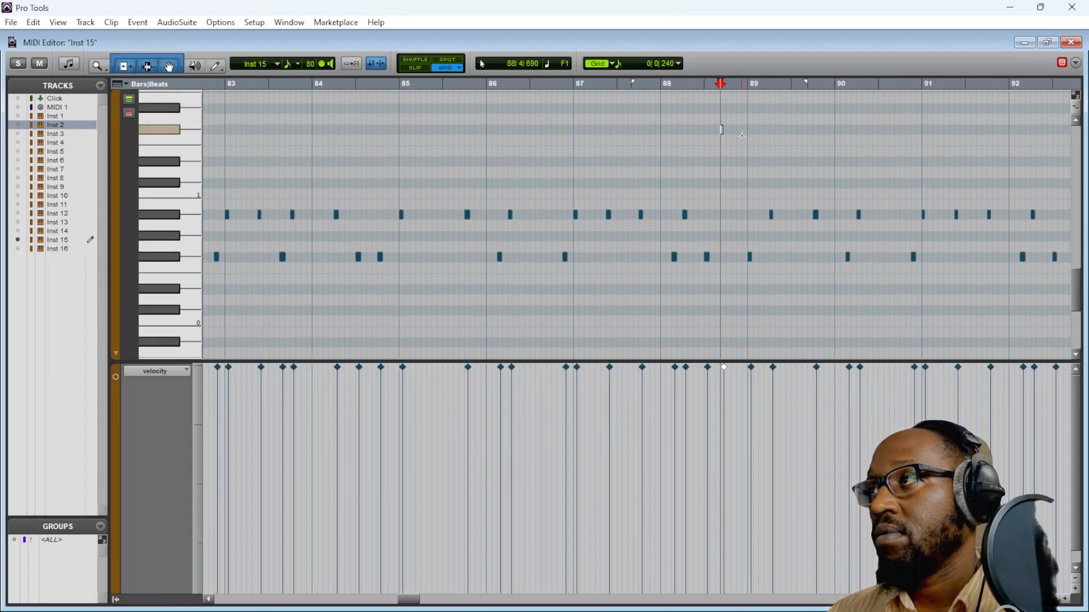
key("Delete")
key("space")
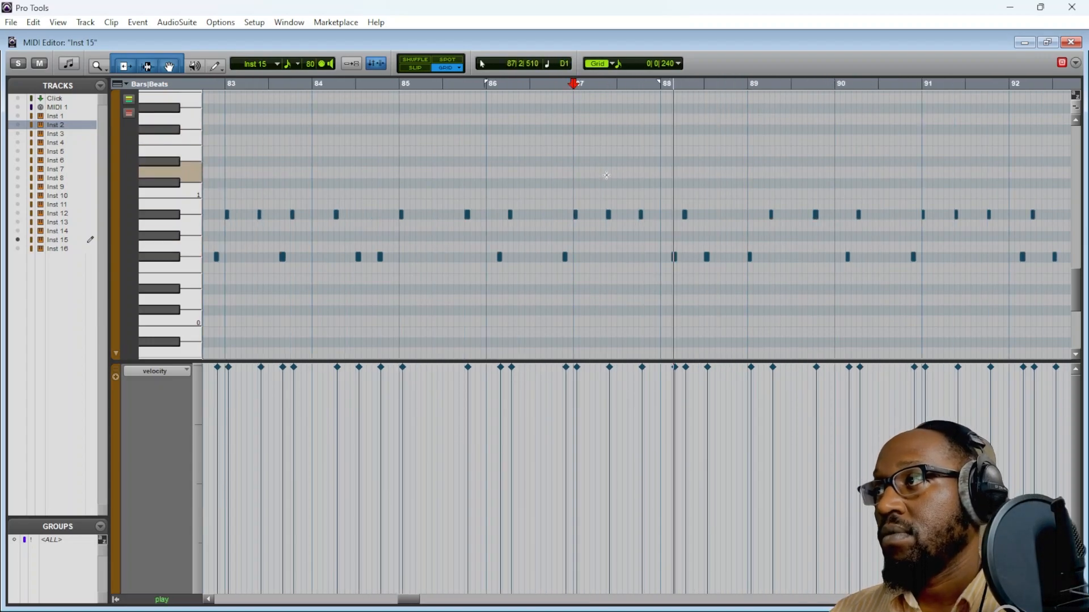
left_click_drag(748, 257, 749, 214)
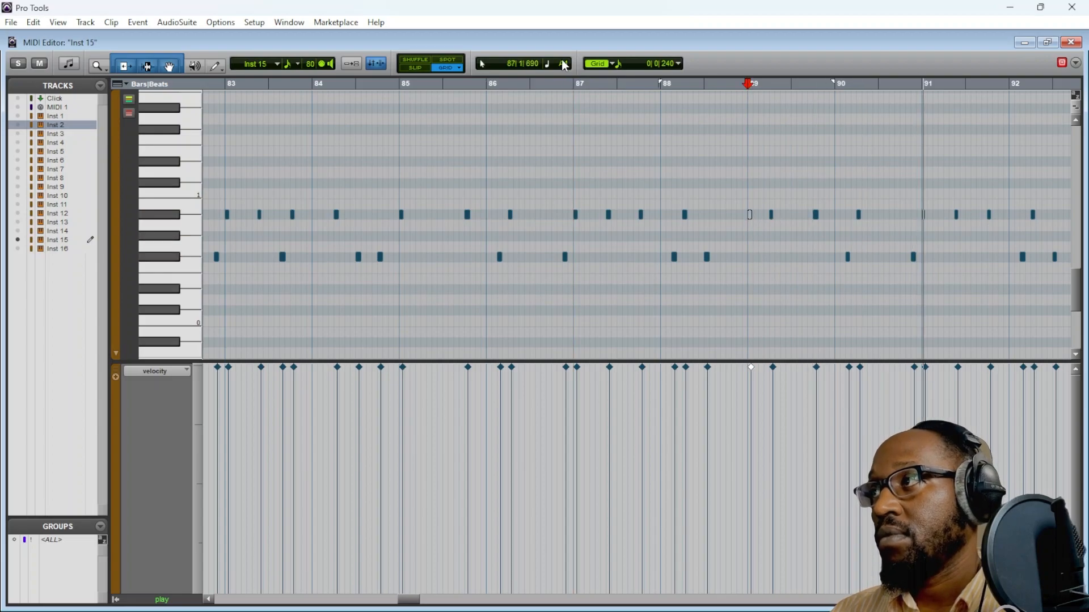
left_click(576, 85)
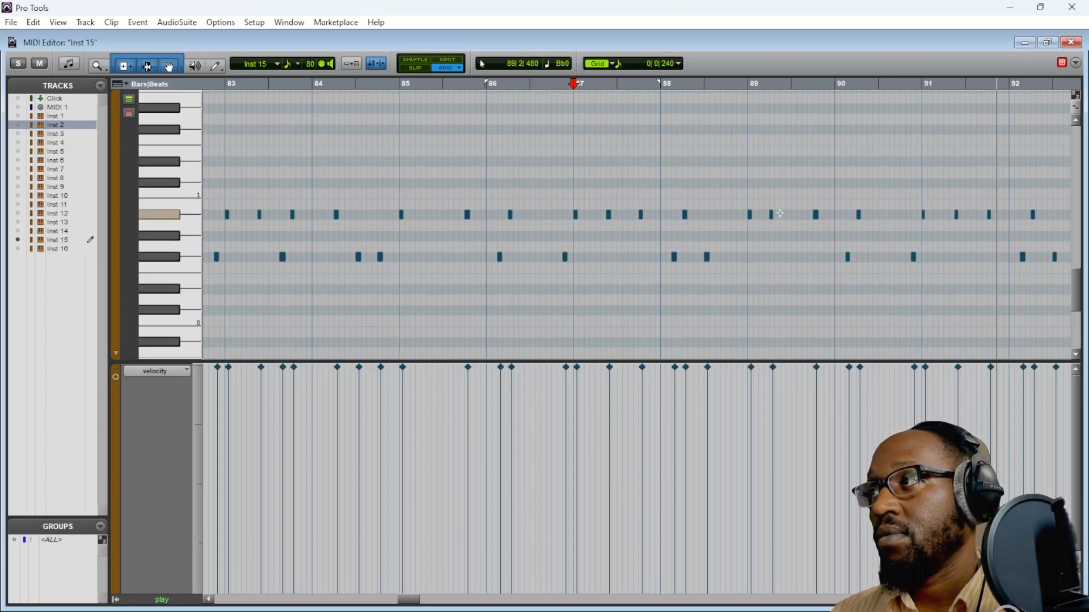
left_click(403, 84)
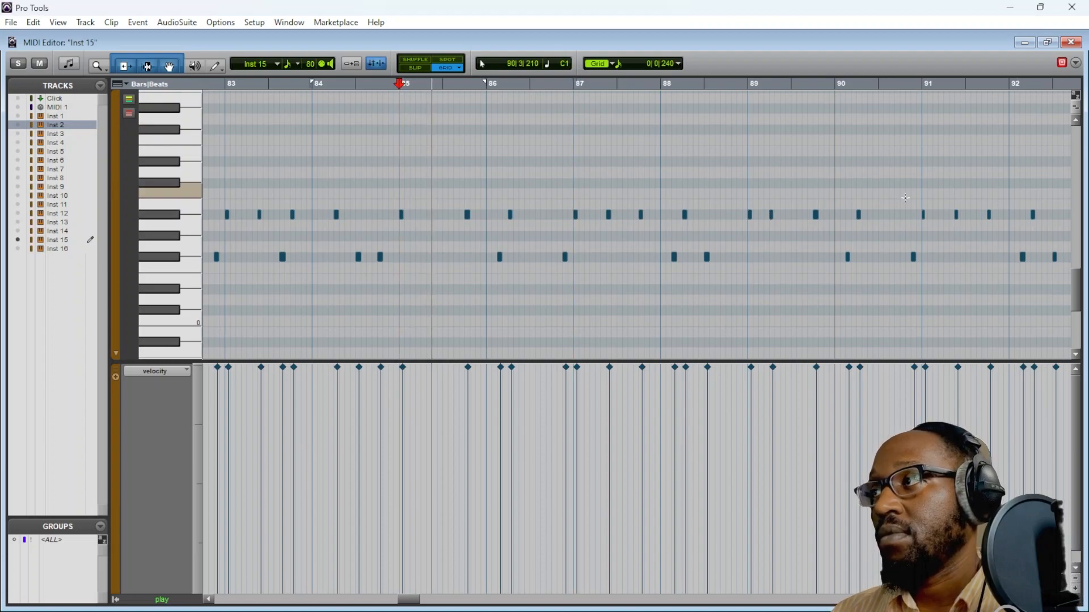
Delete the remaining stray bass notes after bar 92, including the high one in bar 104, and close the MIDI editor
scroll(822, 212, "right", 8)
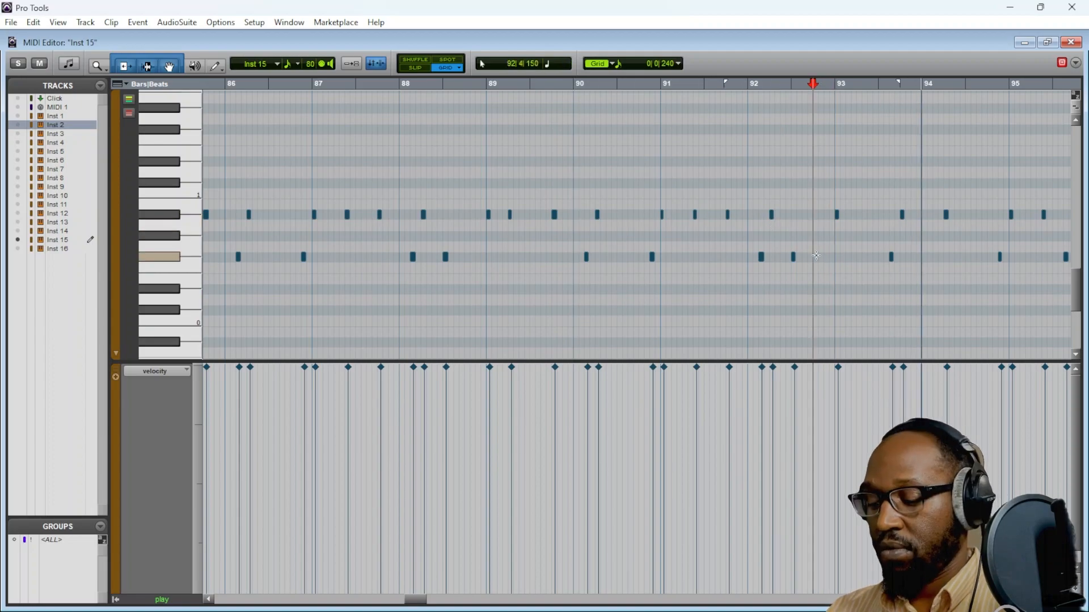
left_click_drag(706, 198, 697, 208)
key("Delete")
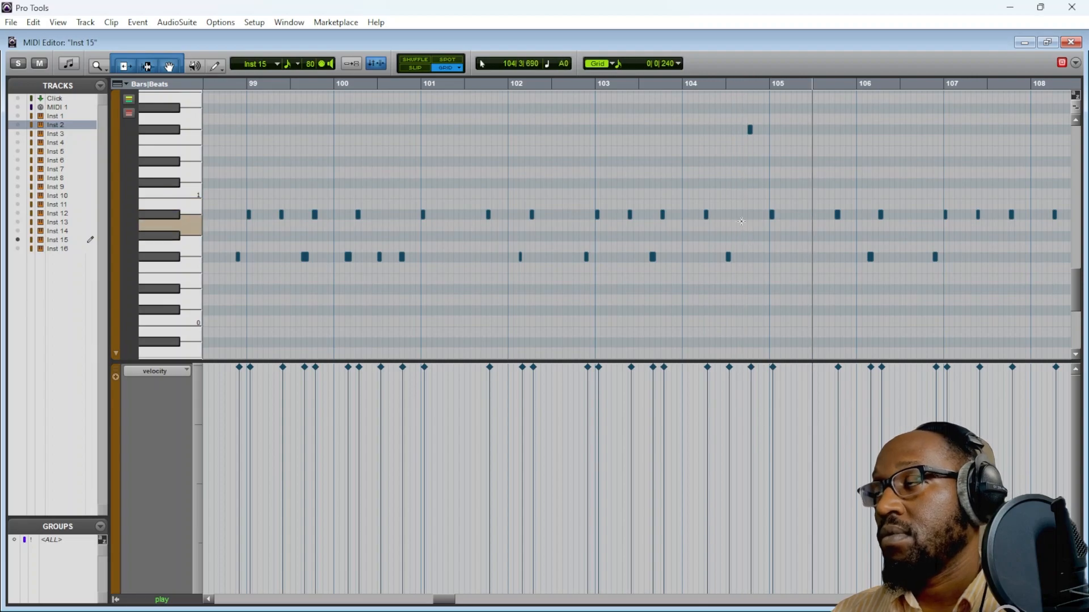
left_click(749, 131)
key("Delete")
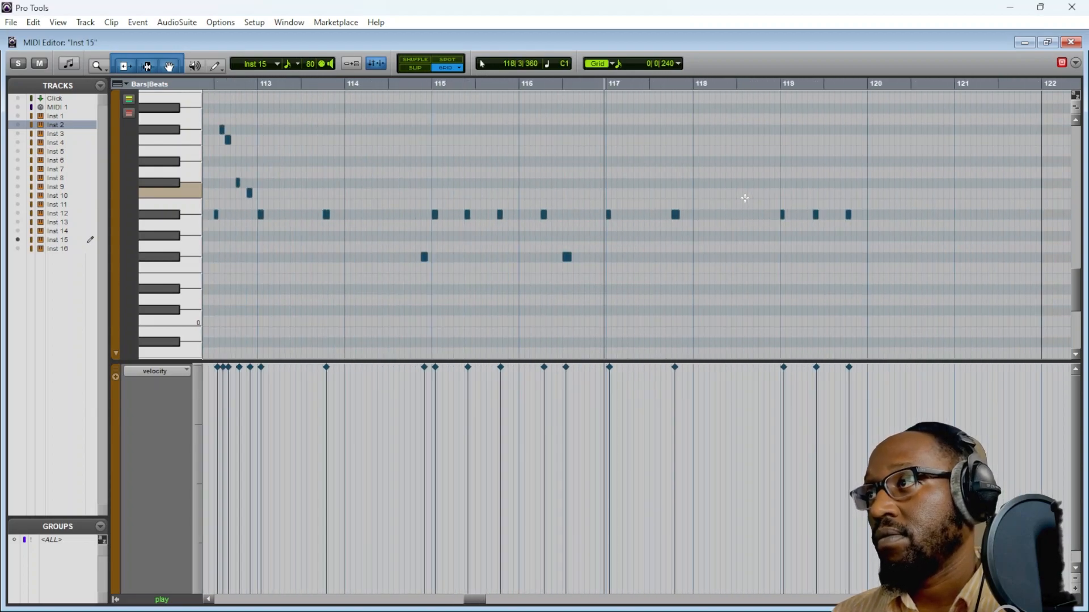
left_click(1070, 43)
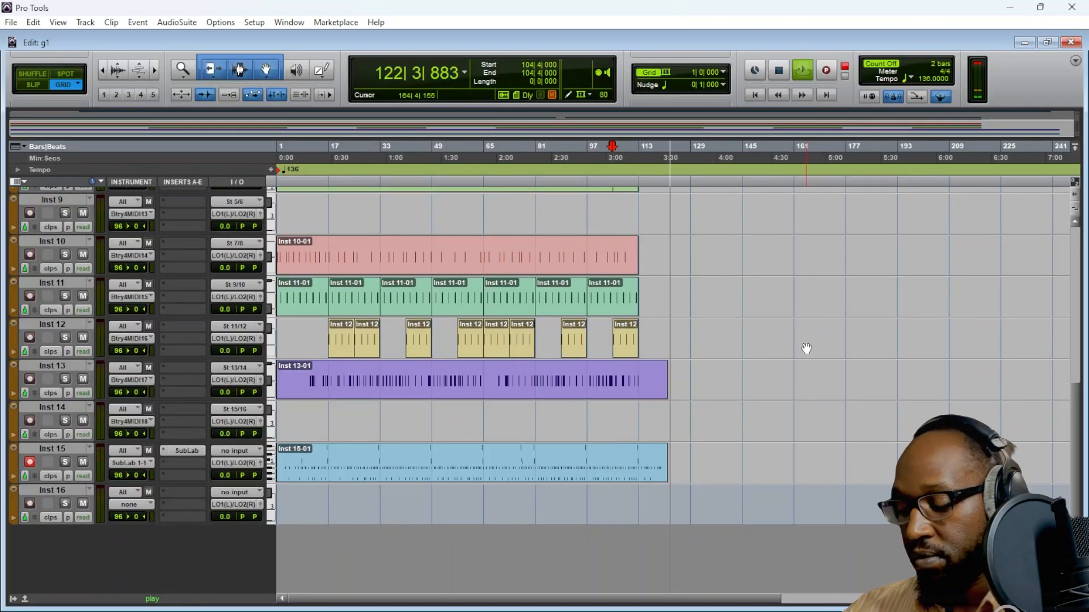
Stop playback, return to the song start, and delete the unused tracks Inst 5, Inst 6, Inst 9, Inst 14 and Inst 16
key("space")
key("Return")
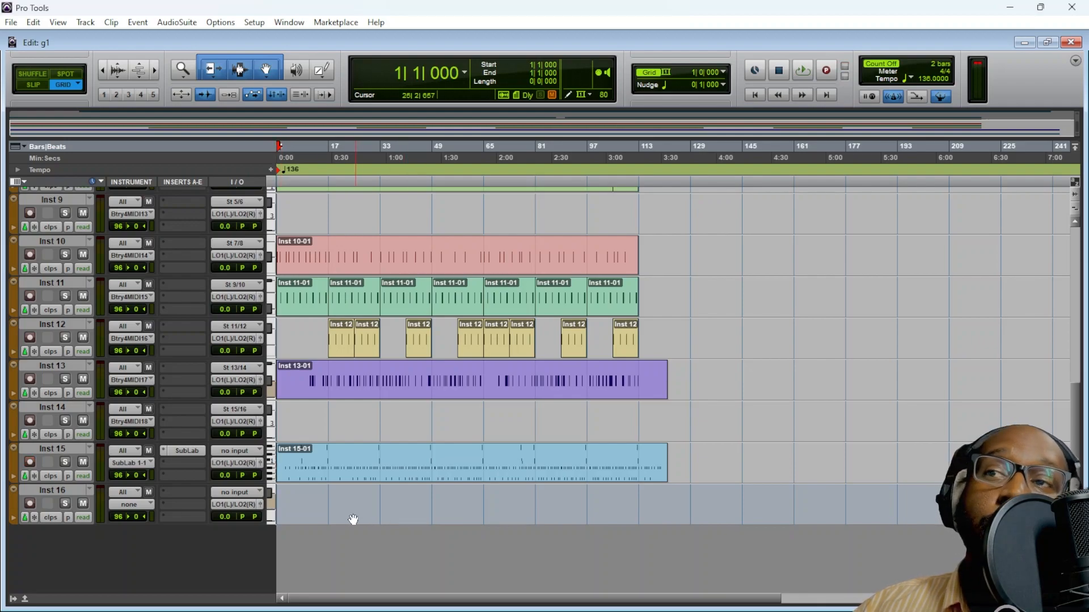
scroll(354, 519, "up", 10)
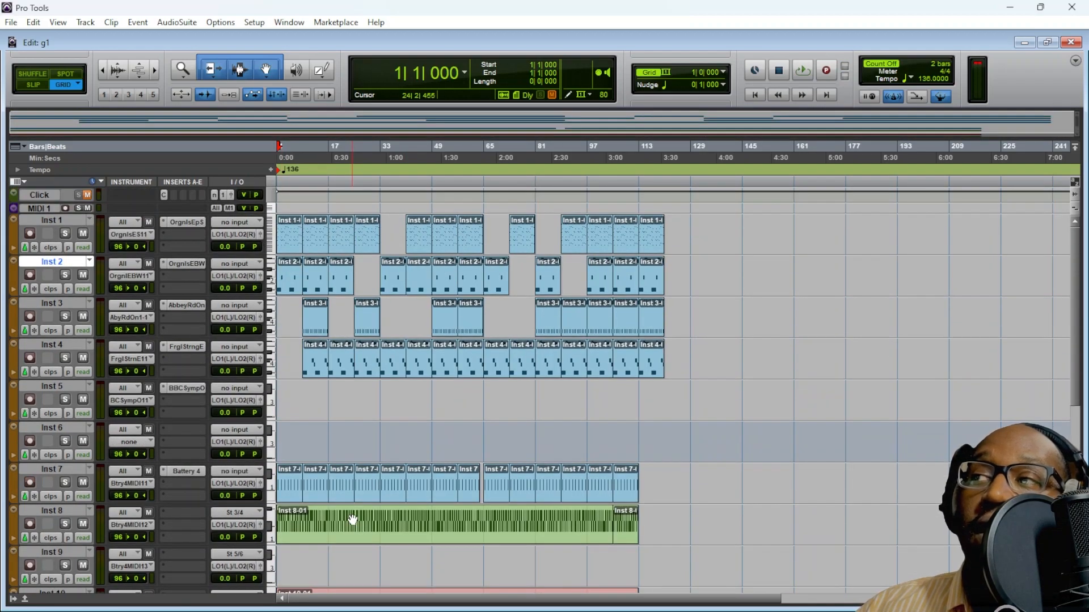
left_click(80, 386)
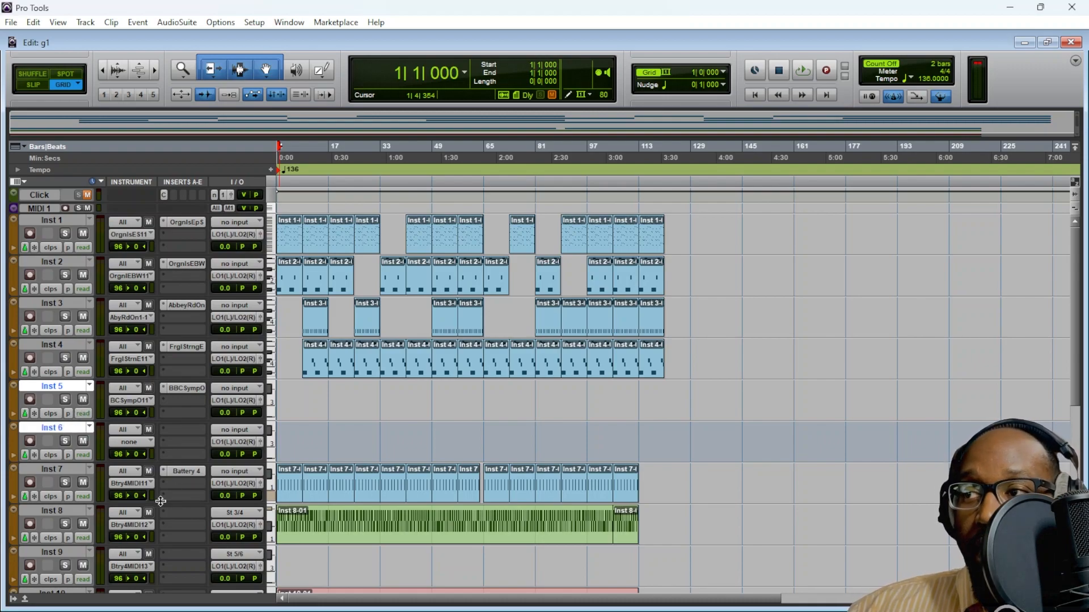
scroll(67, 400, "down", 4)
left_click(66, 400)
scroll(143, 451, "down", 4)
scroll(143, 452, "down", 1)
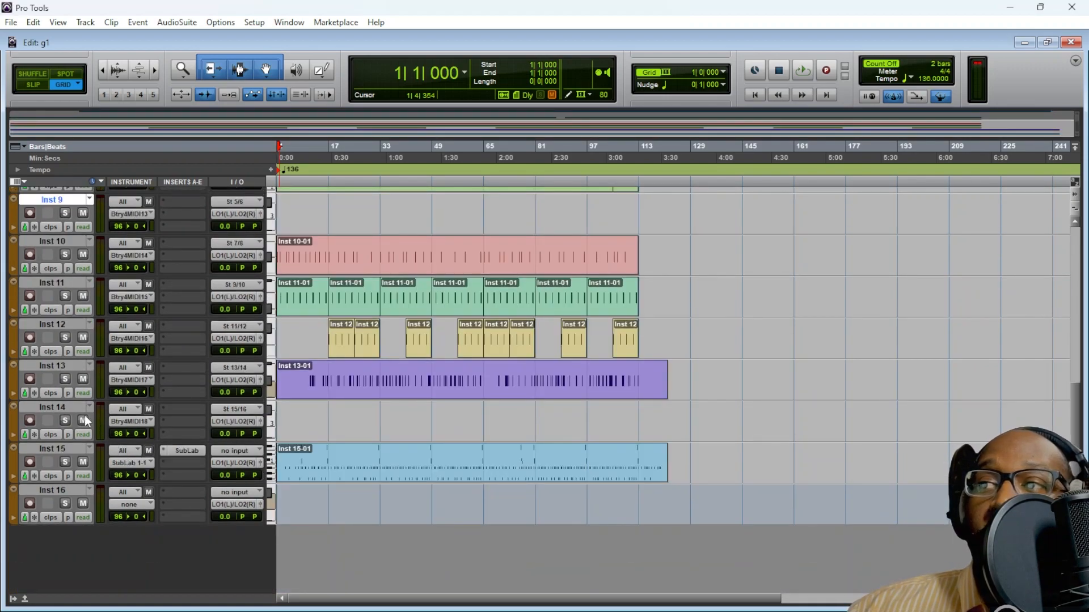
left_click(60, 489, "ctrl")
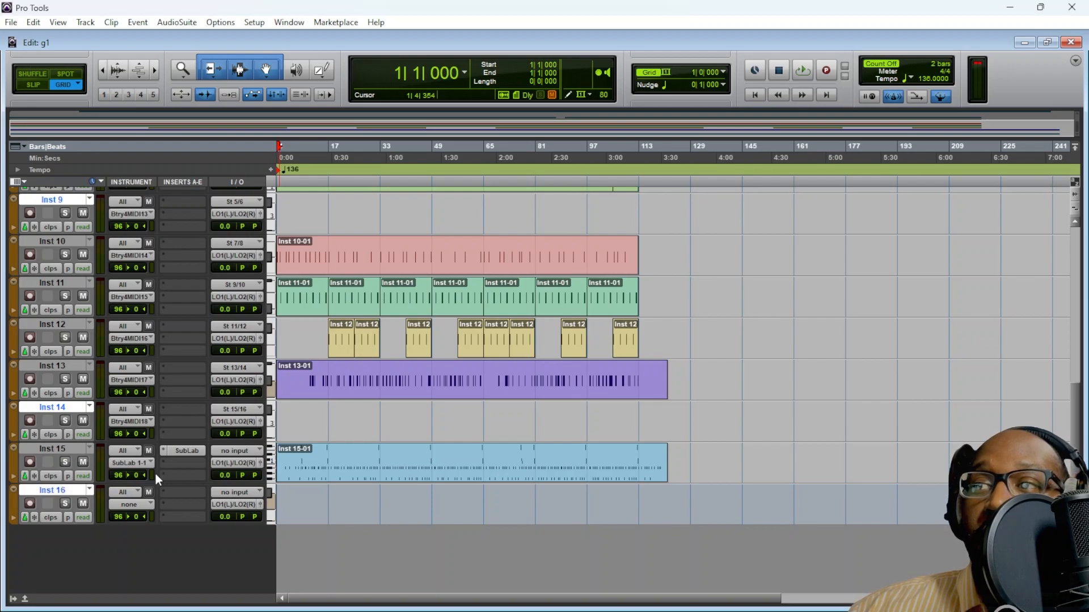
right_click(51, 496)
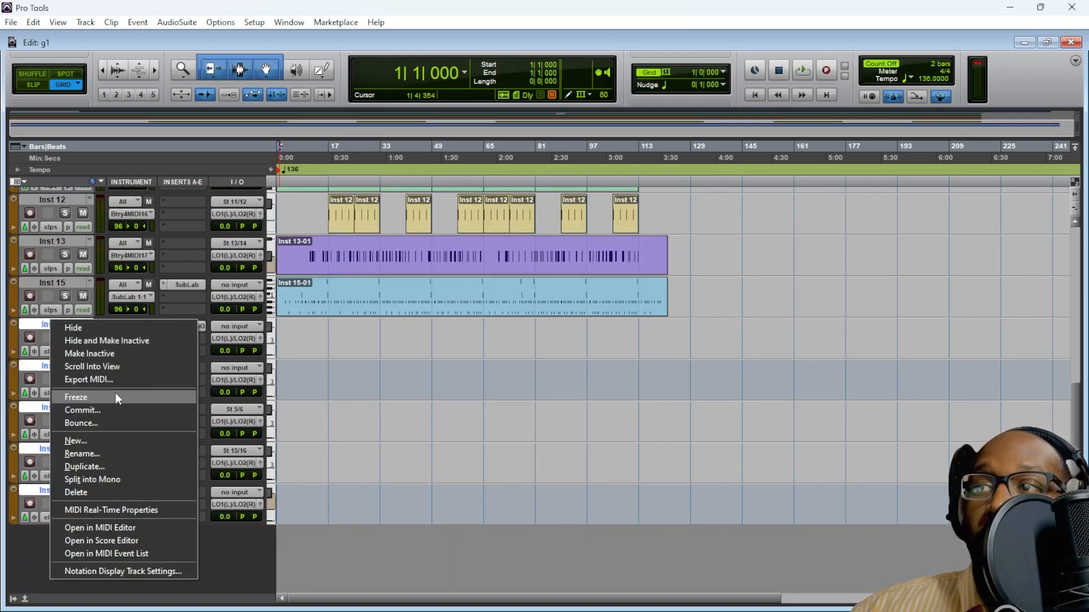
left_click(95, 489)
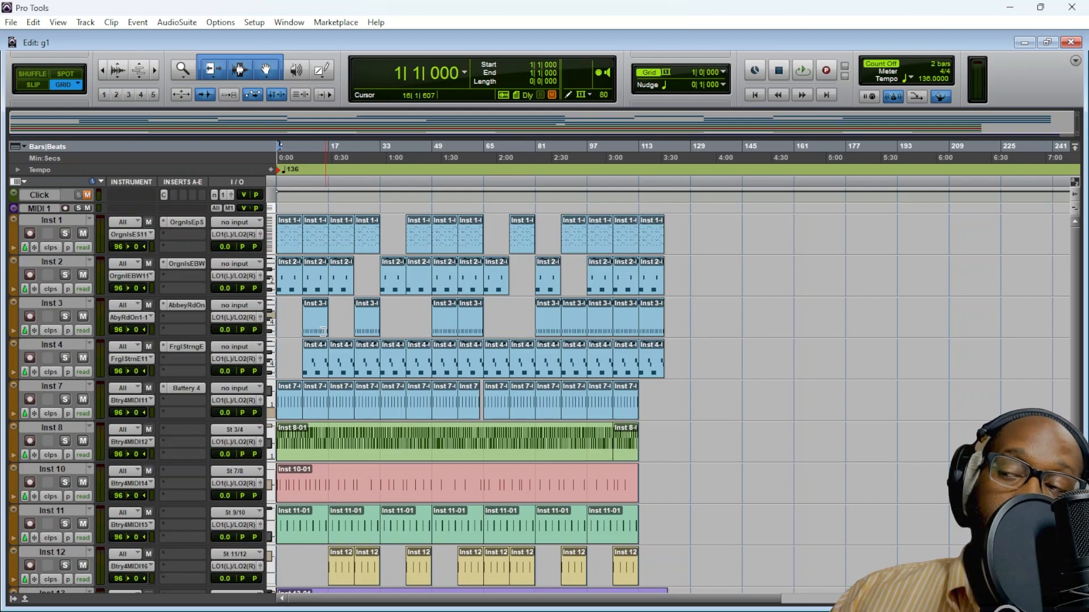
Create one stereo Master Fader track below Inst 15
scroll(252, 343, "down", 3)
right_click(57, 489)
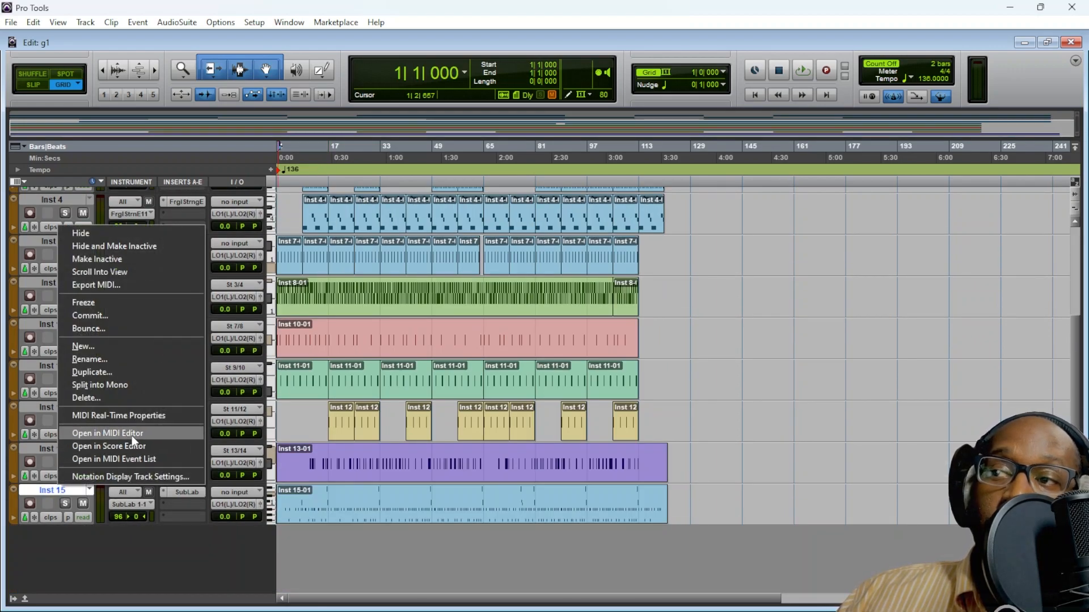
left_click(103, 348)
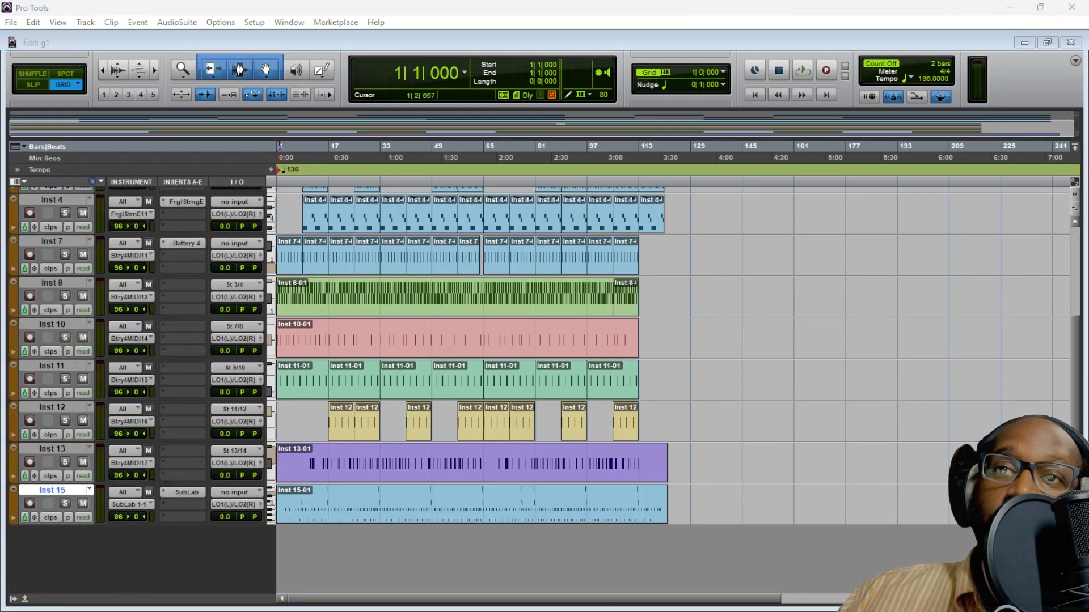
left_click(377, 186)
left_click(376, 199)
left_click(424, 183)
left_click(454, 212)
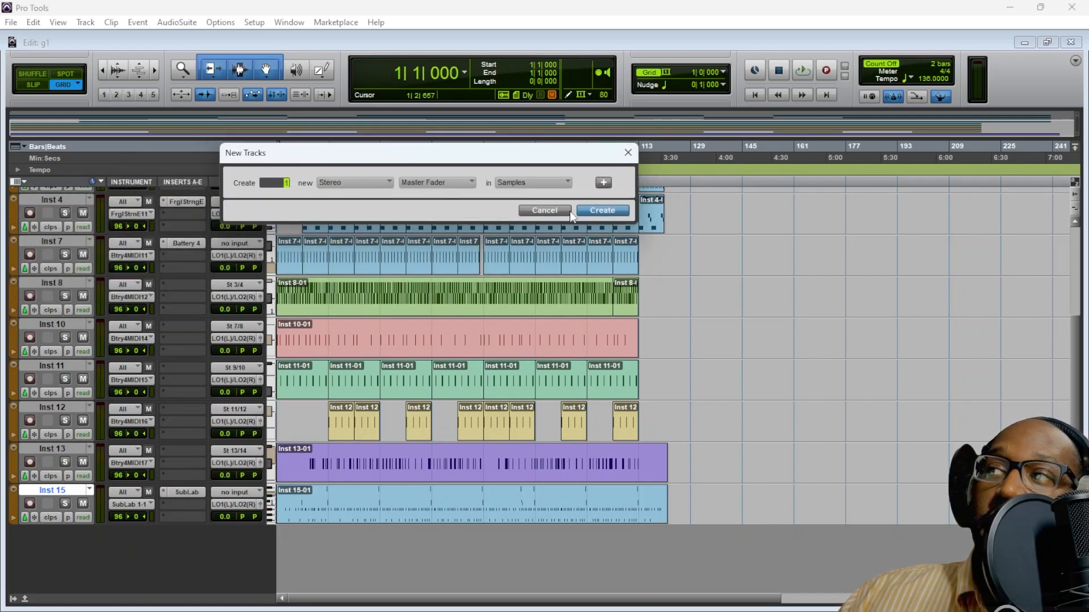
left_click(604, 208)
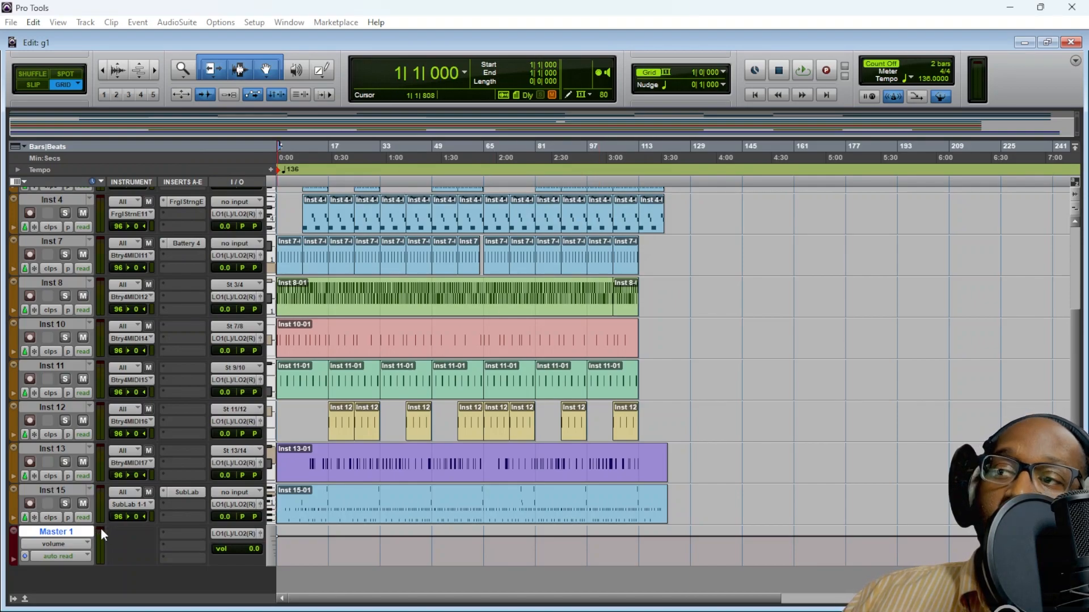
Play the beat from the start to check the output level on the Master 1 track
key("space")
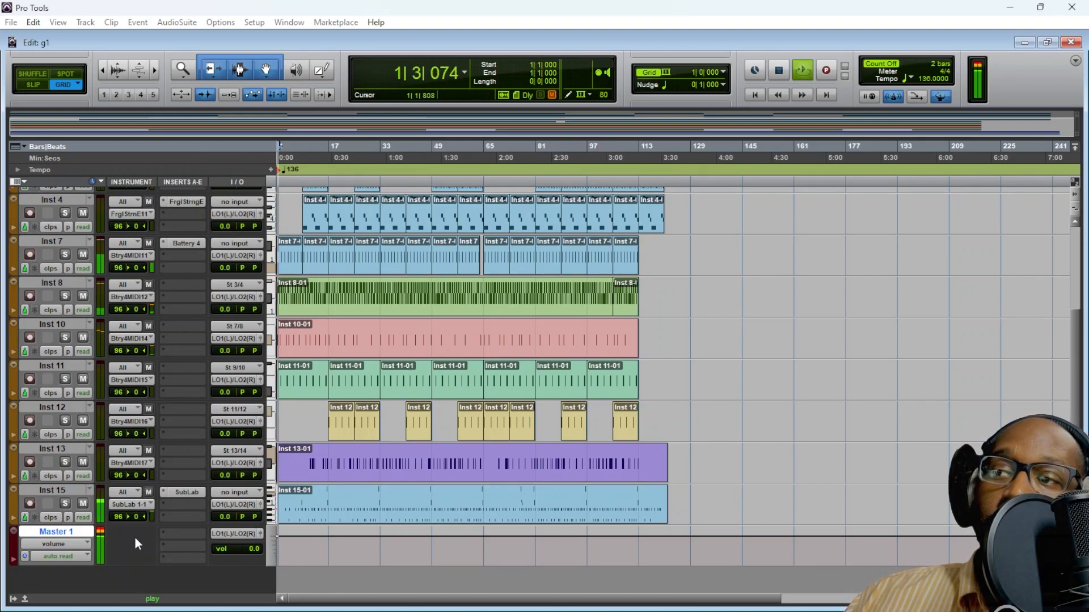
key("space")
key("space")
key("space")
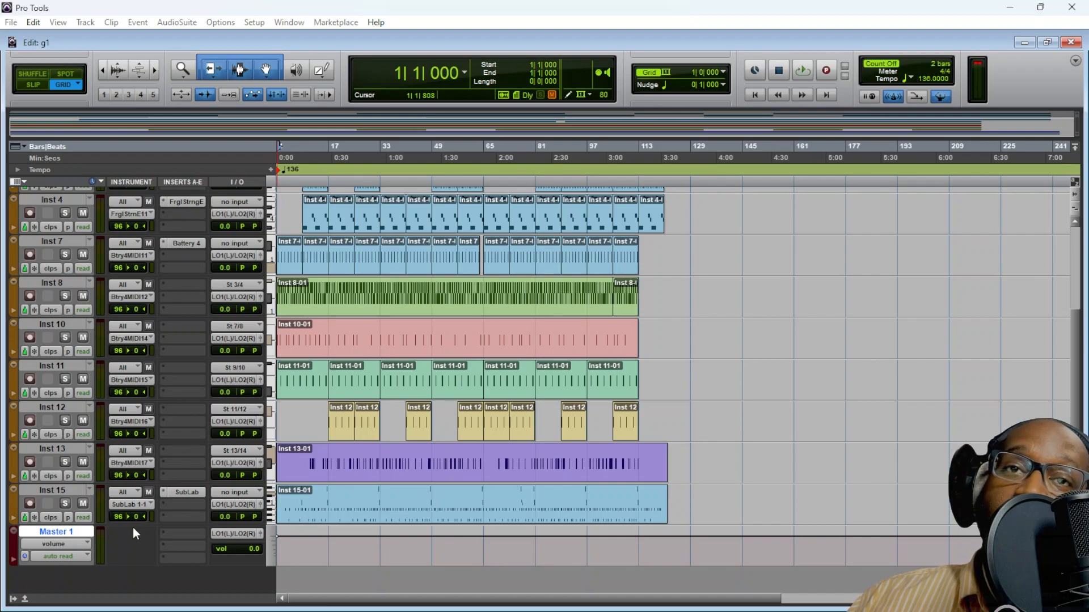
Insert the stereo FabFilter Pro-Q 3 equalizer after the Spitfire instrument on Inst 1
scroll(348, 503, "up", 5)
left_click(181, 234)
mouse_move(238, 256)
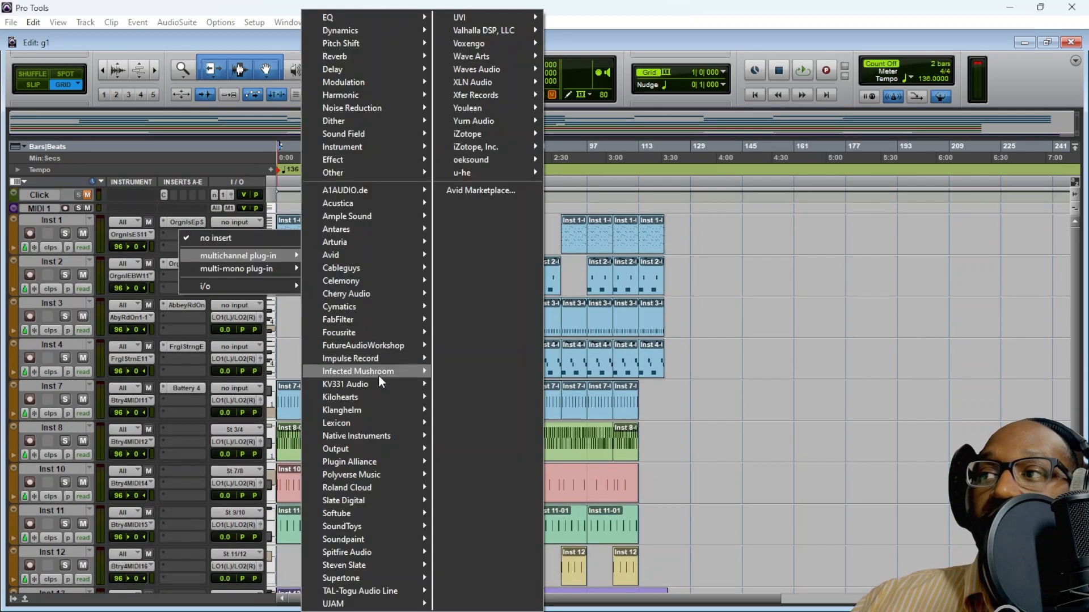
mouse_move(376, 321)
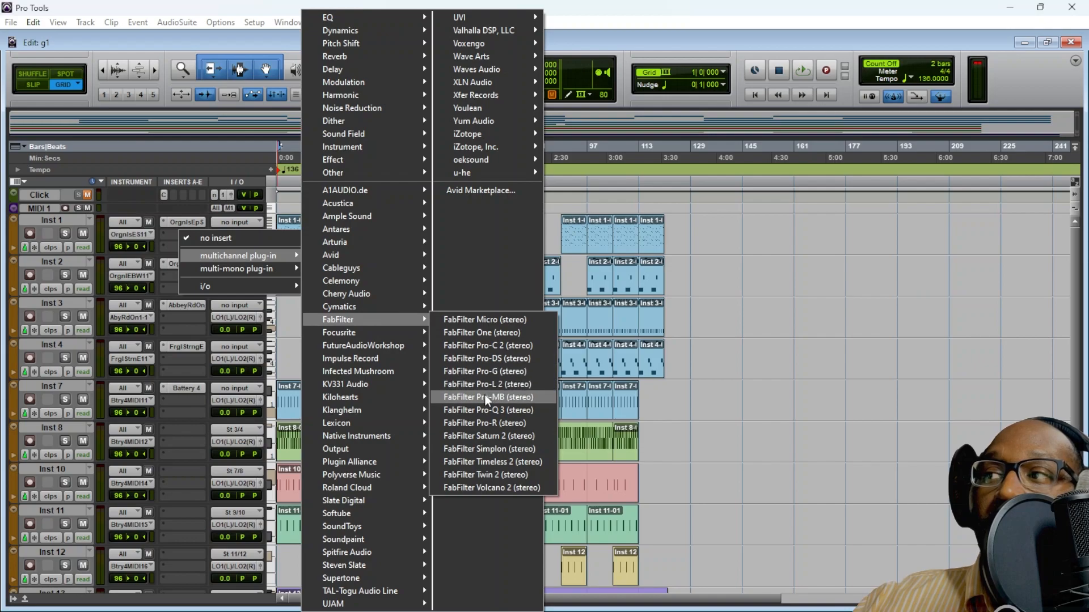
left_click(479, 410)
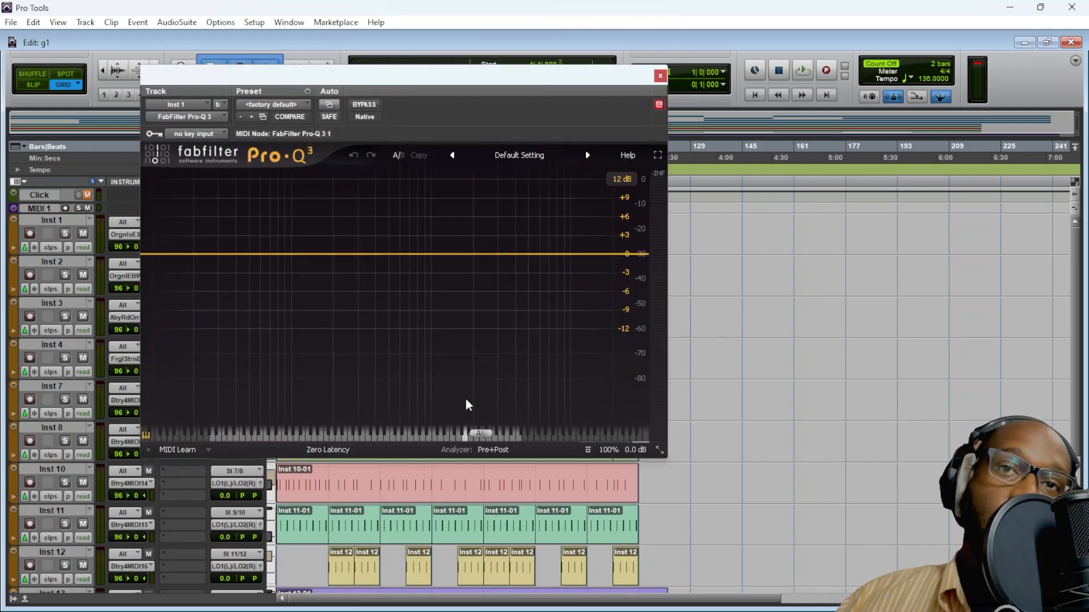
Solo Inst 1 during playback and add a 12 dB/oct low-cut band at about 104 Hz in its equalizer
key("space")
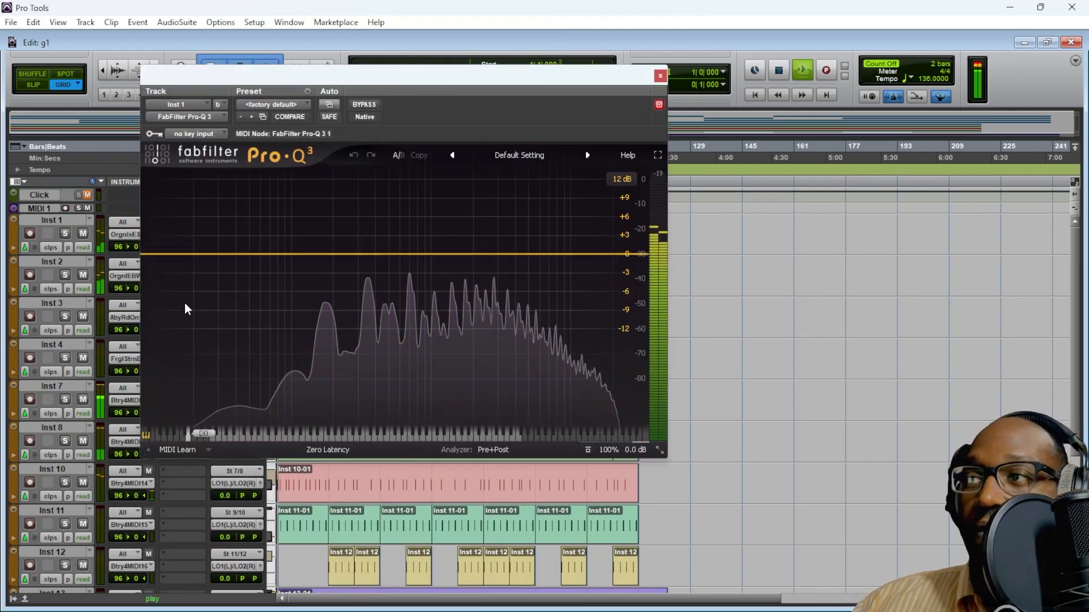
left_click(63, 232)
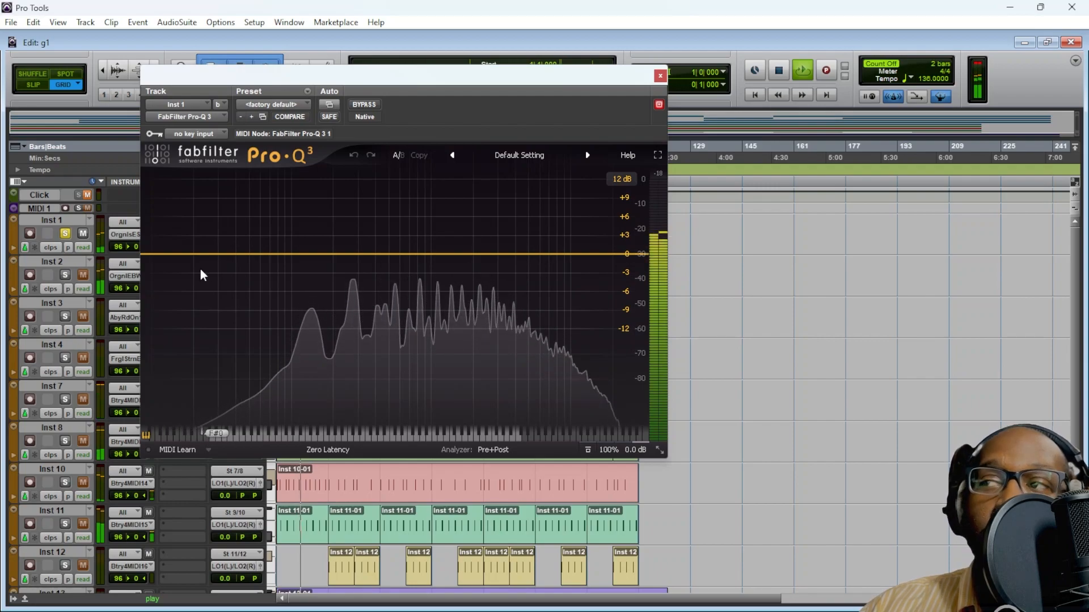
left_click(151, 254)
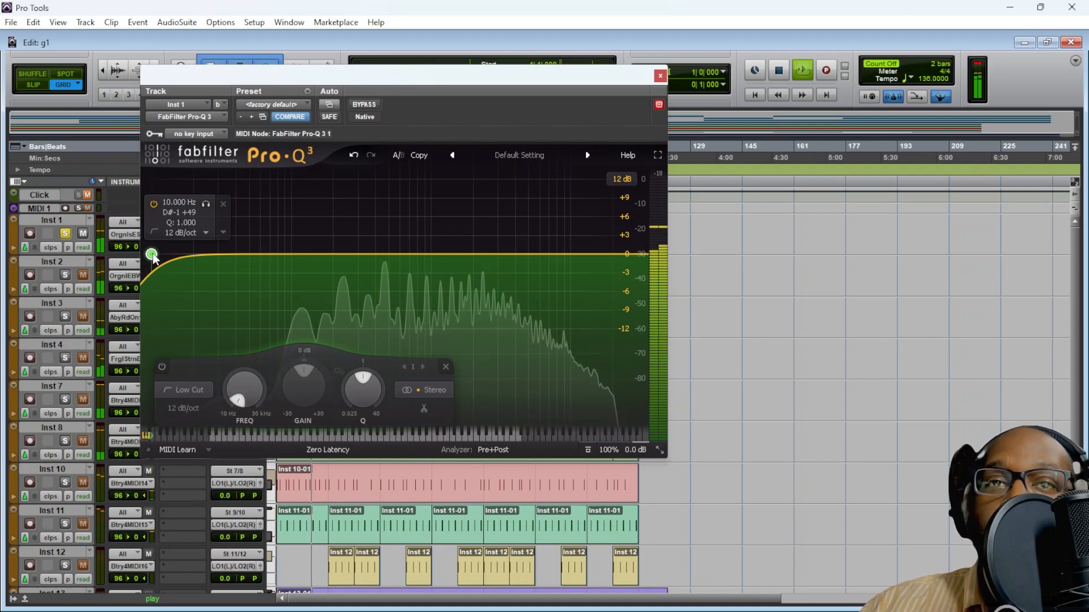
left_click_drag(152, 256, 295, 264)
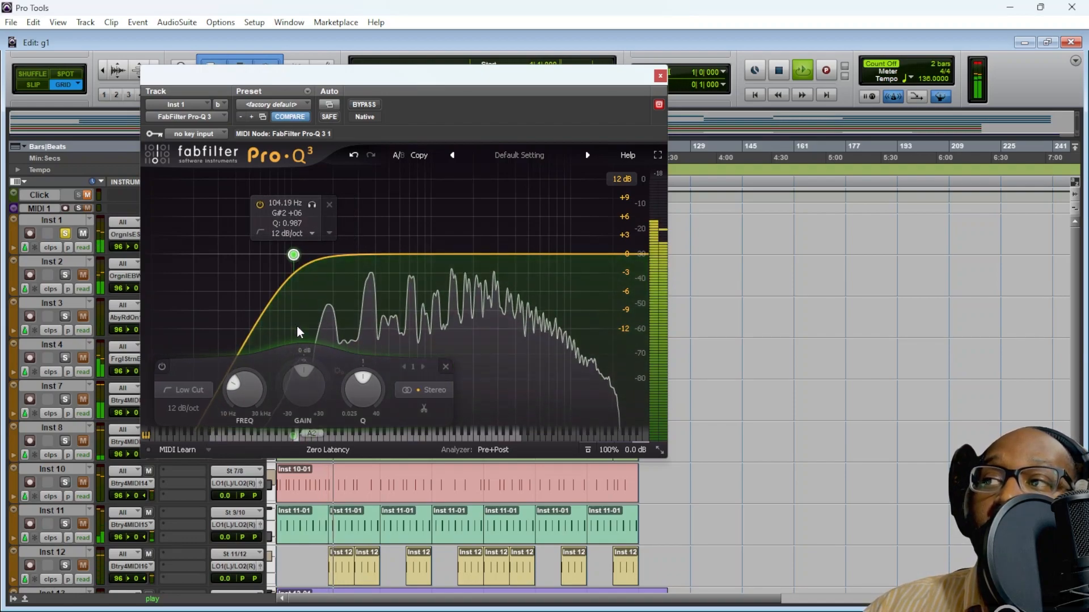
Sweep the Inst 1 low cut up to about 409 Hz, settle it slightly below 104 Hz, and close the equalizer with the track unsoloed
mouse_move(297, 325)
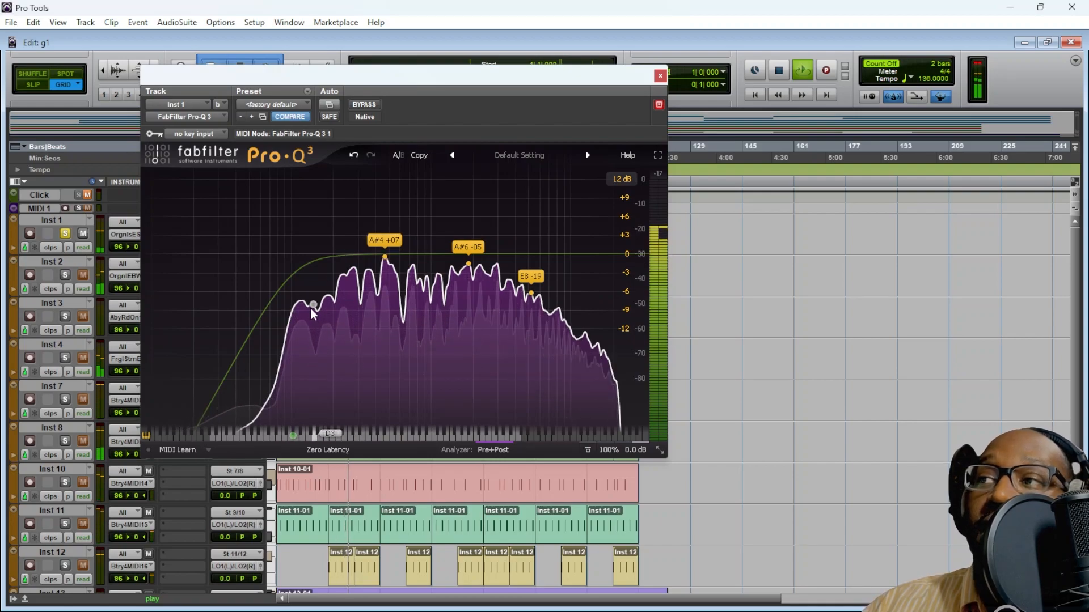
left_click(282, 291)
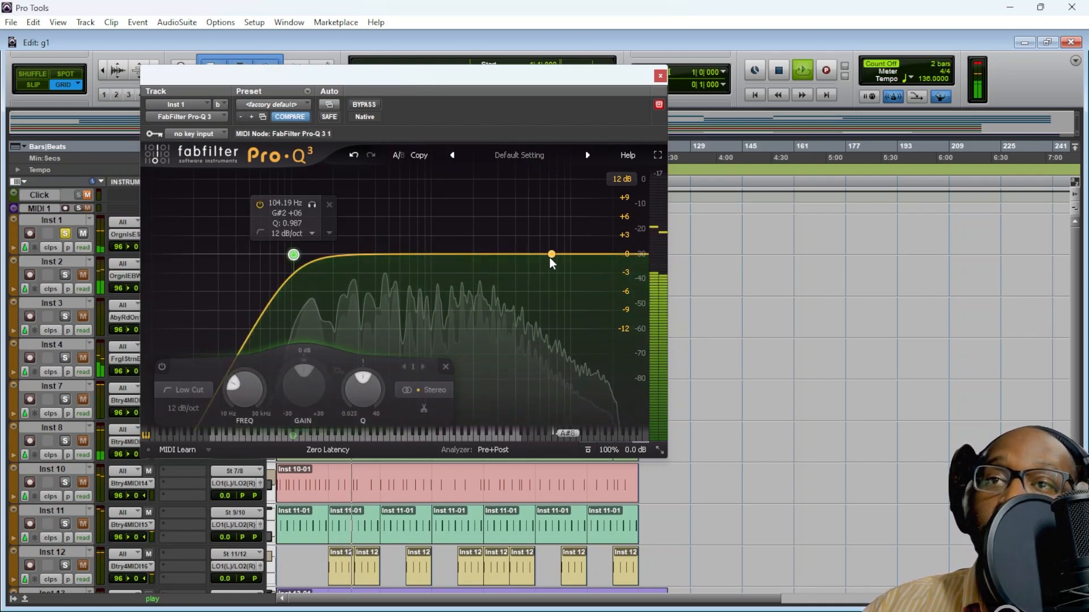
left_click_drag(302, 254, 379, 255)
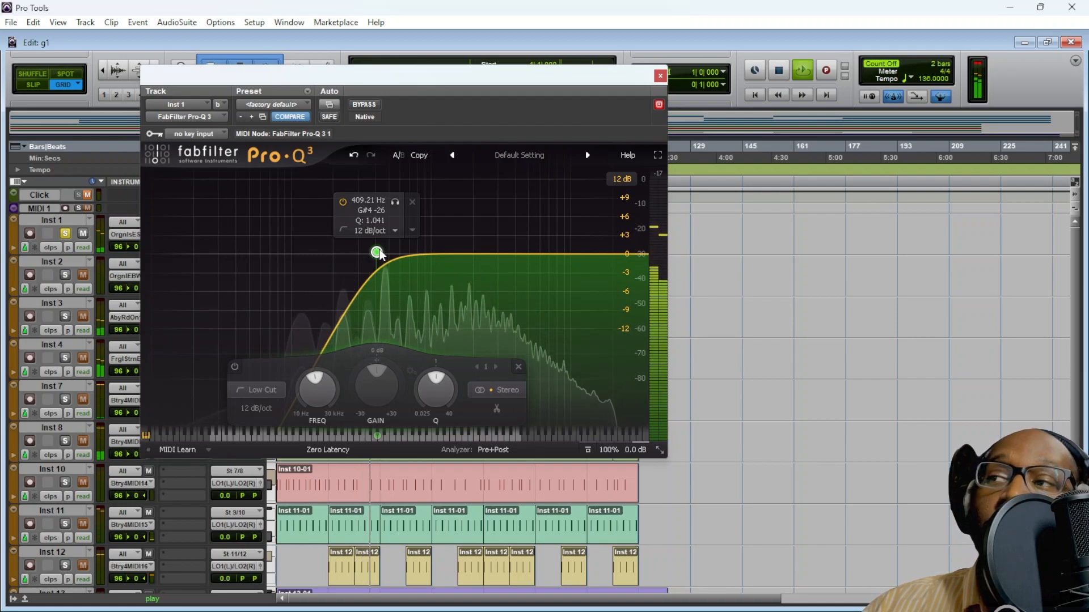
left_click_drag(377, 252, 296, 254)
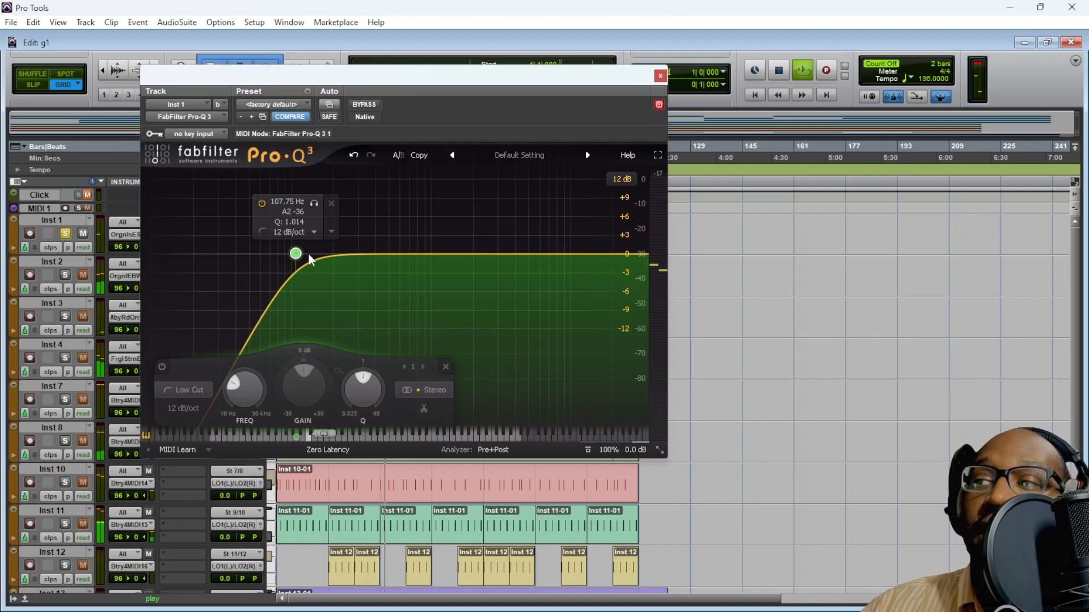
left_click_drag(295, 254, 285, 259)
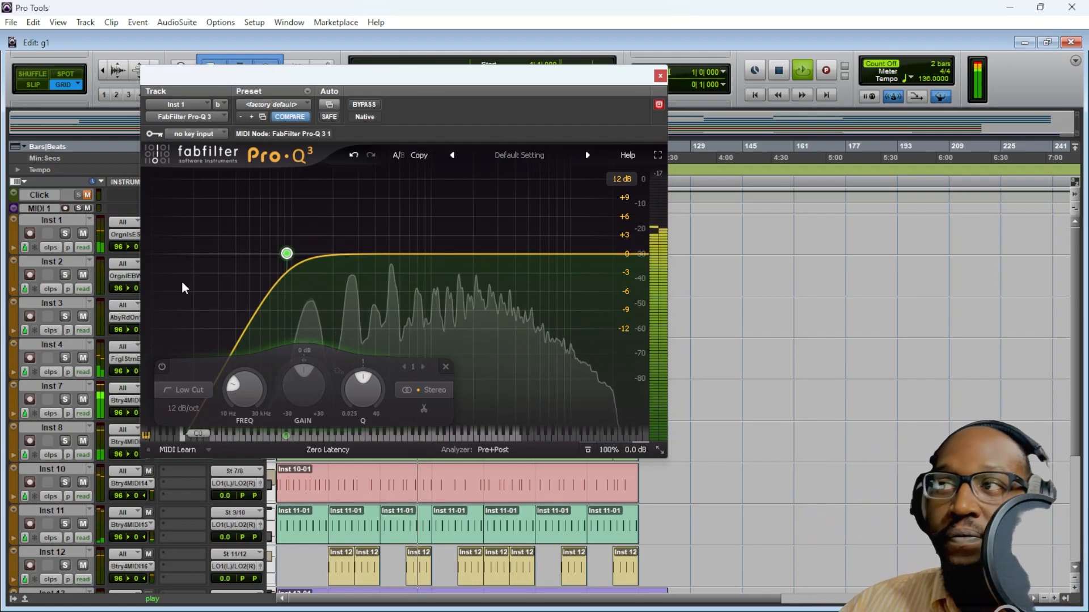
left_click(660, 75)
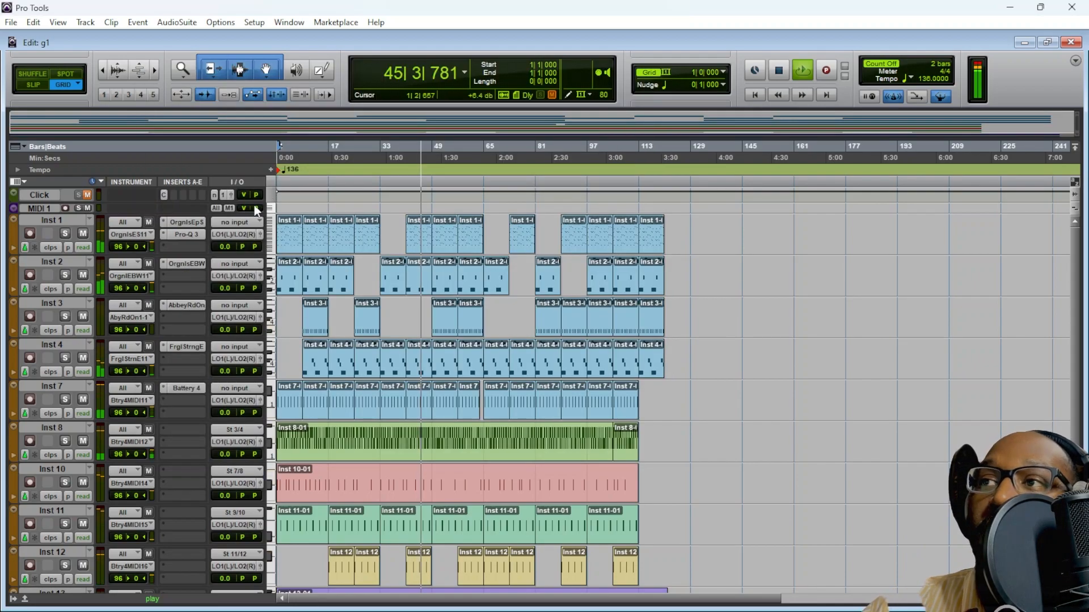
Insert the stereo FabFilter Pro-Q 3 equalizer after the Spitfire instrument on Inst 2
left_click(177, 275)
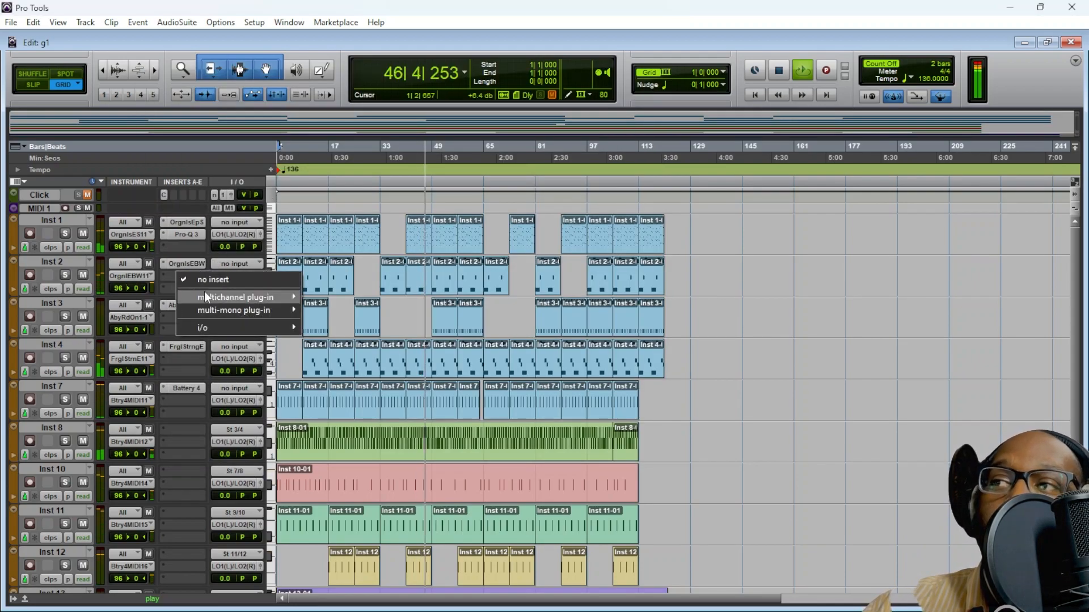
mouse_move(257, 296)
mouse_move(386, 296)
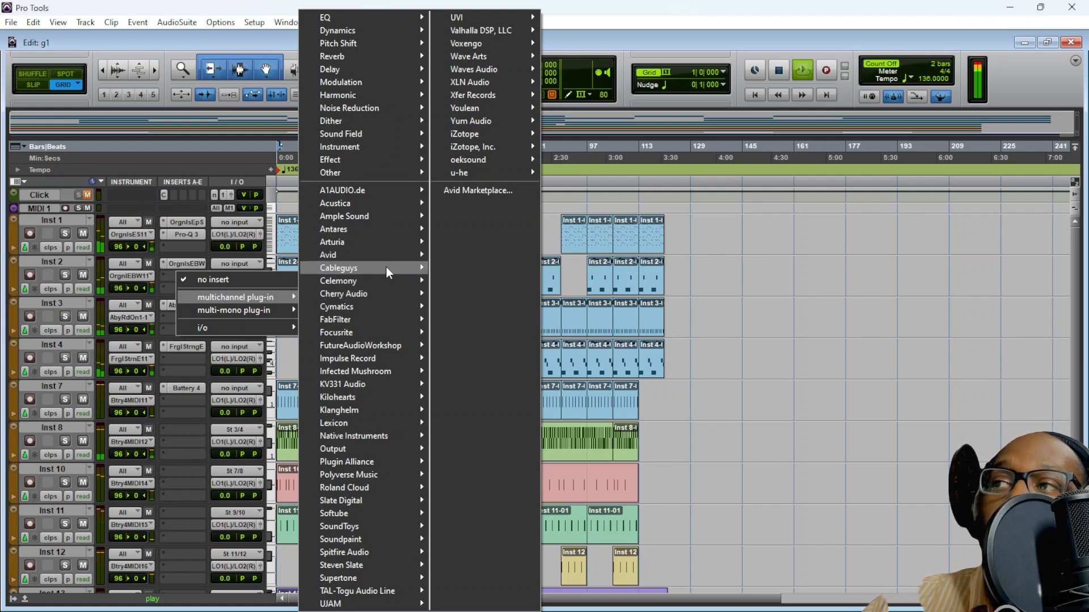
mouse_move(406, 318)
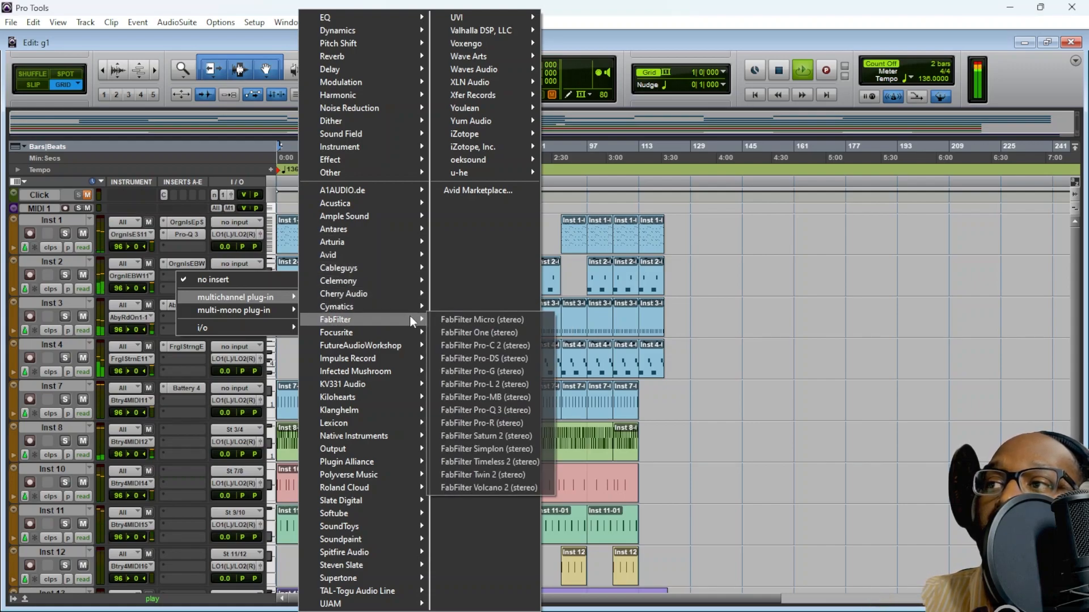
left_click(475, 409)
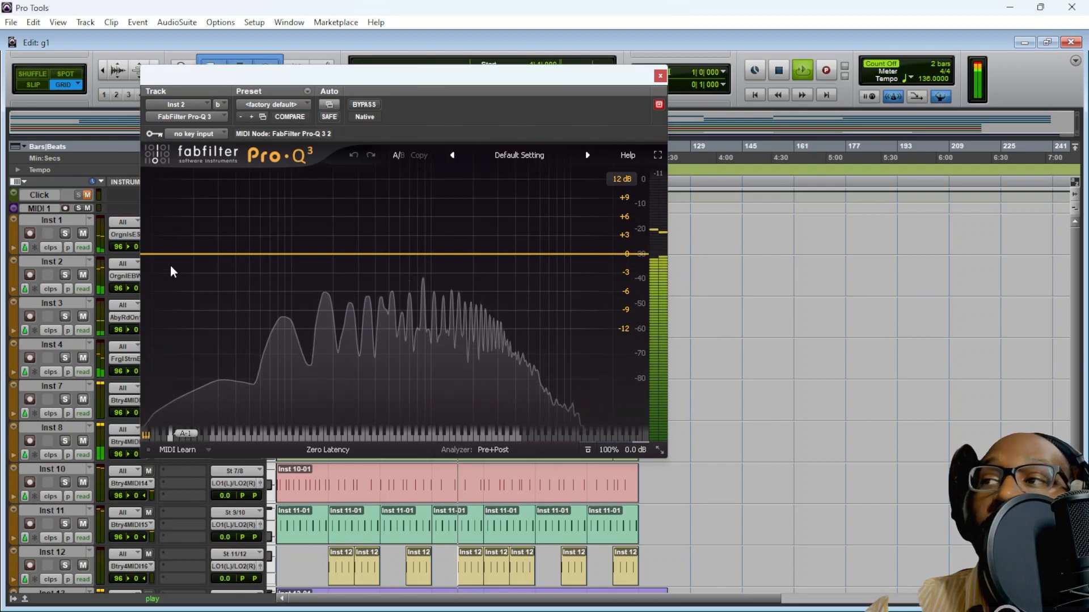
Solo Inst 2 and add a 12 dB/oct low-cut band at about 10 Hz in its equalizer
left_click(65, 276)
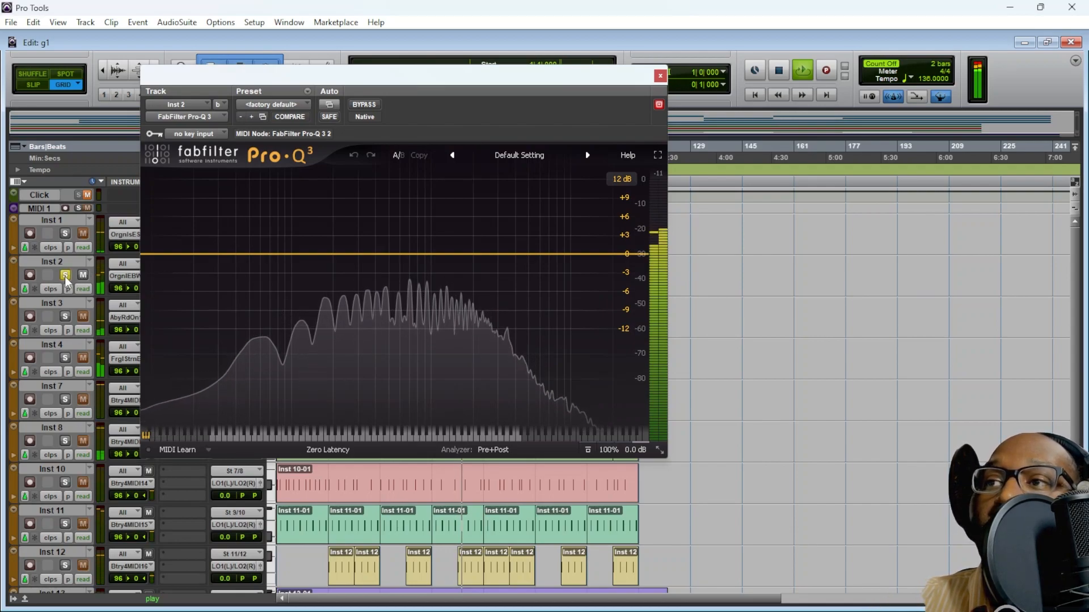
double_click(153, 254)
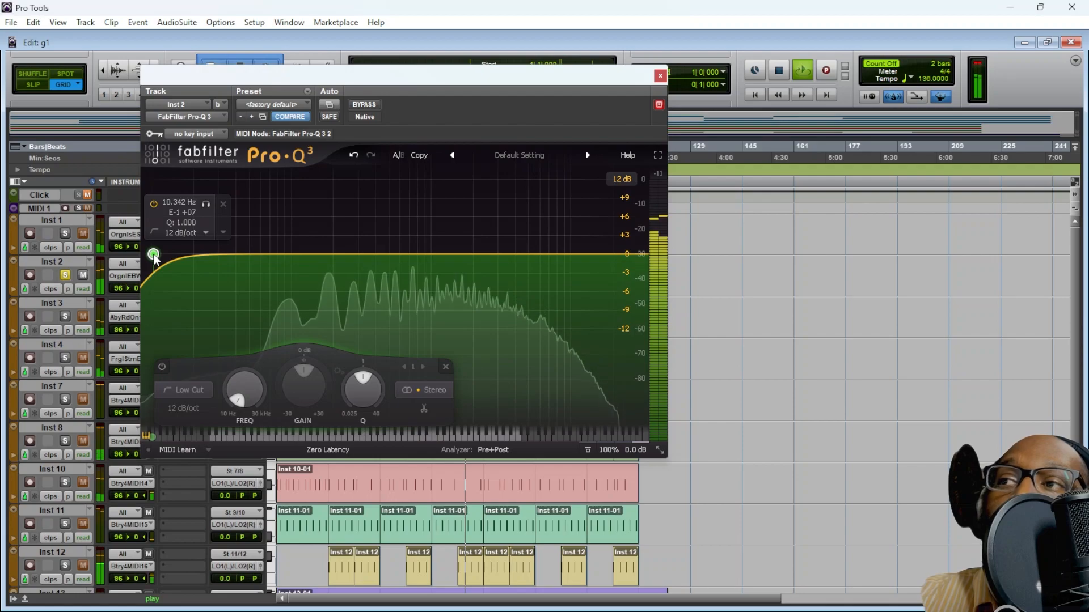
Raise the Inst 2 track's low cut to about 66.5 Hz, take the track out of solo and close its equalizer
left_click_drag(153, 254, 268, 258)
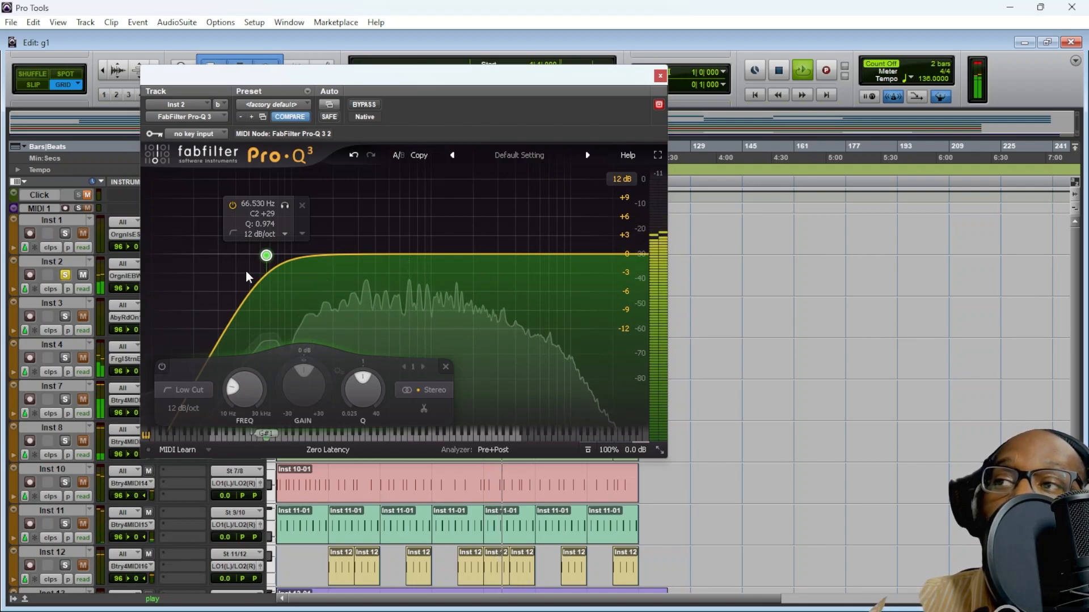
left_click(65, 275)
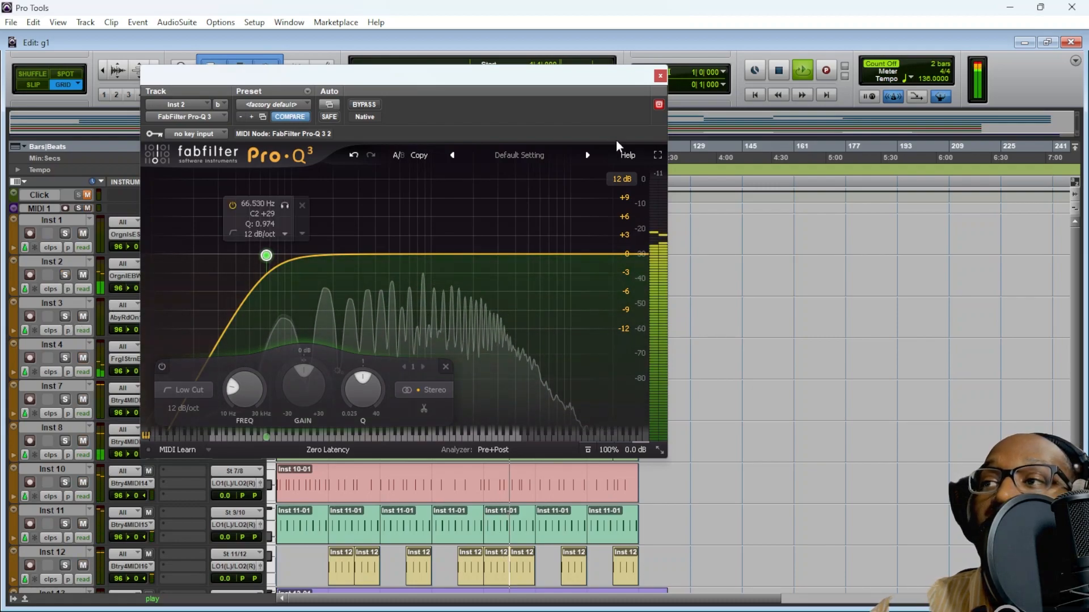
left_click(660, 76)
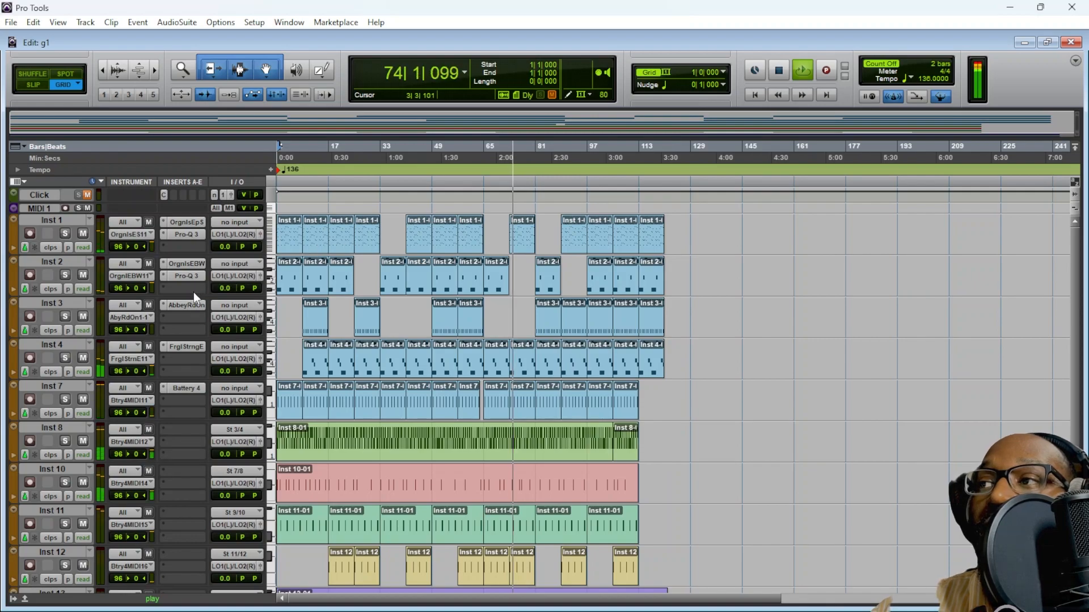
Insert Polyverse Wider on the Inst 4 track, set its width to 200% and close the plug-in
left_click(181, 359)
mouse_move(231, 381)
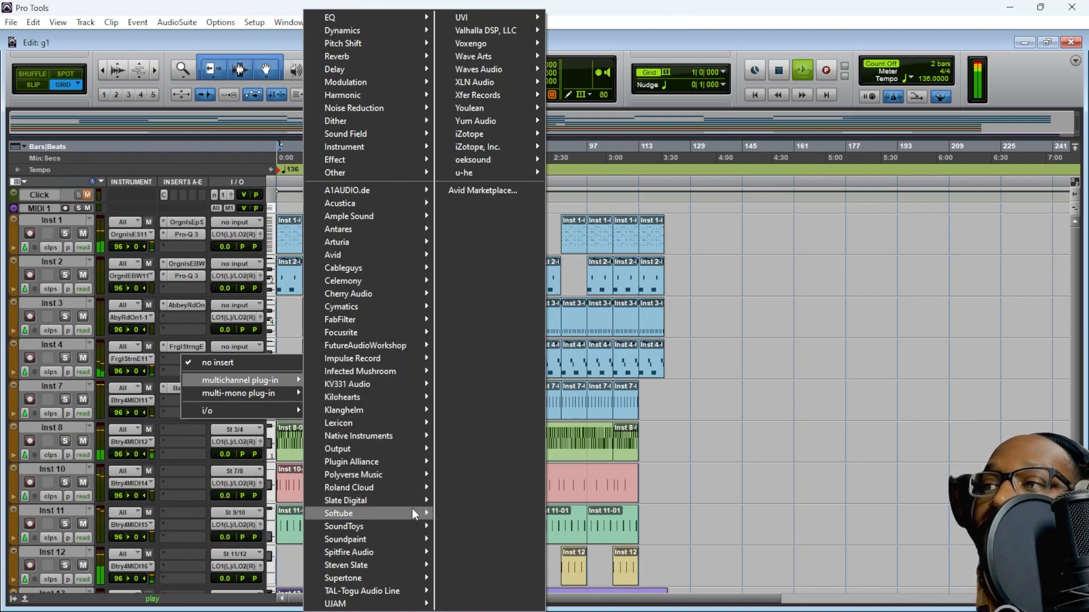
mouse_move(412, 510)
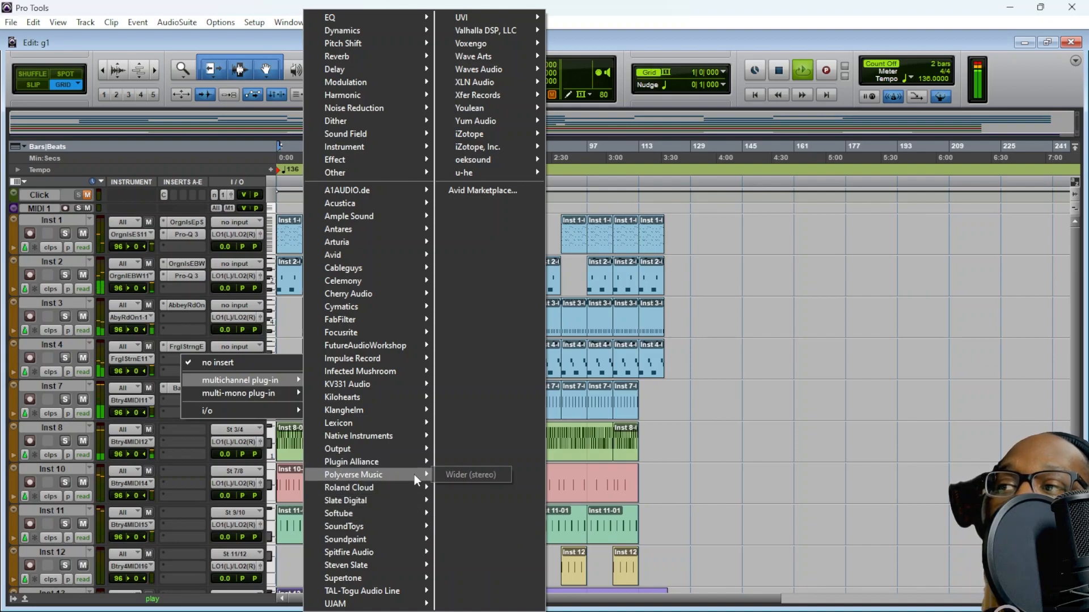
left_click(446, 476)
left_click_drag(452, 234, 630, 218)
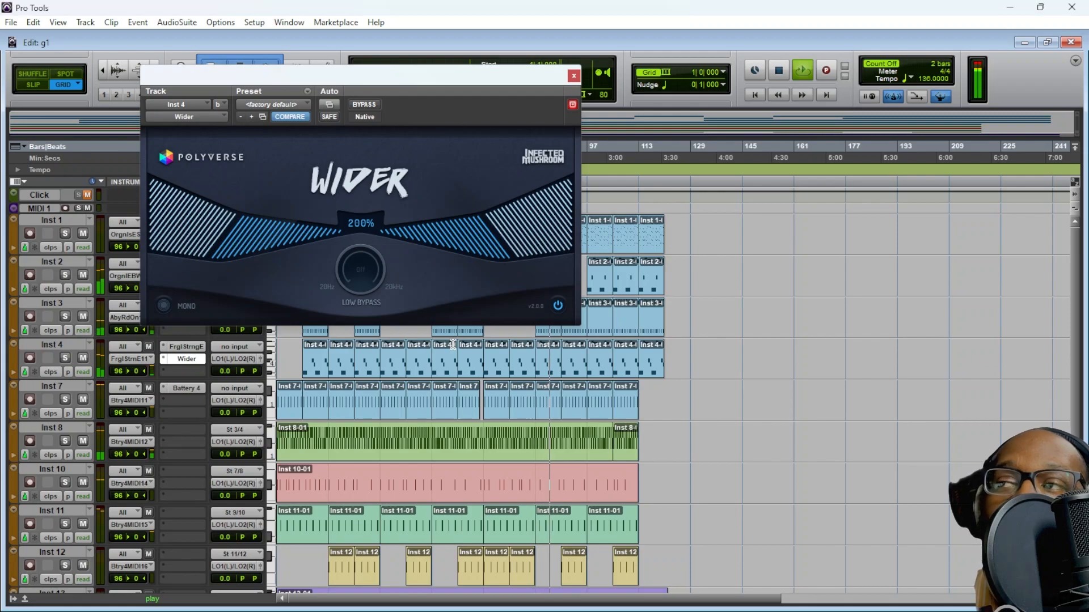
left_click(575, 76)
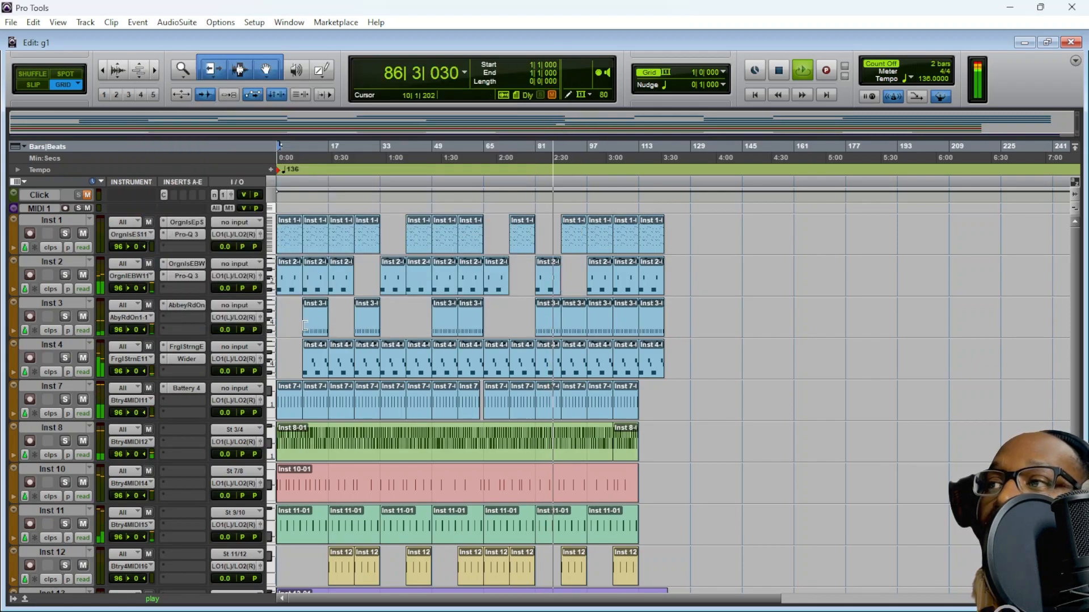
Insert FabFilter Pro-Q 3 on Inst 4 after Wider, add a 12 dB/oct low cut at about 302 Hz and close it
left_click(181, 372)
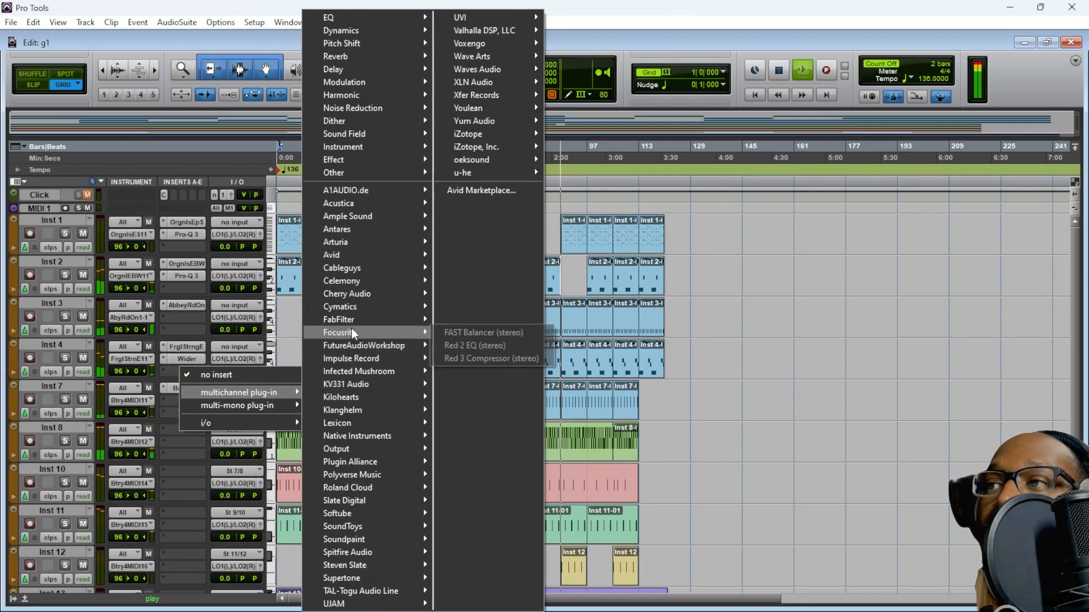
mouse_move(351, 320)
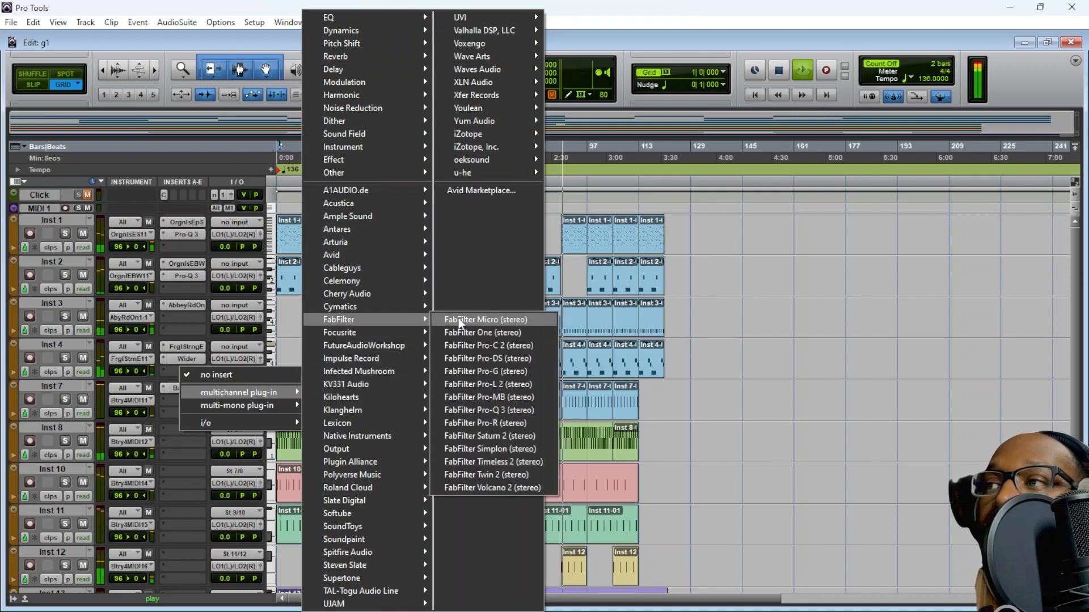
left_click(460, 410)
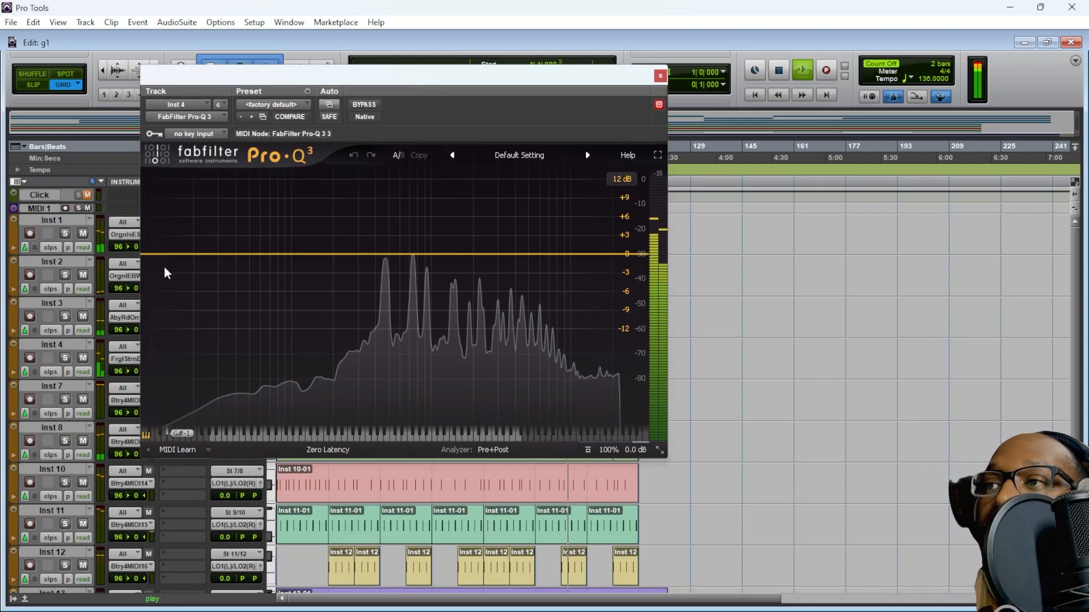
left_click_drag(157, 256, 358, 255)
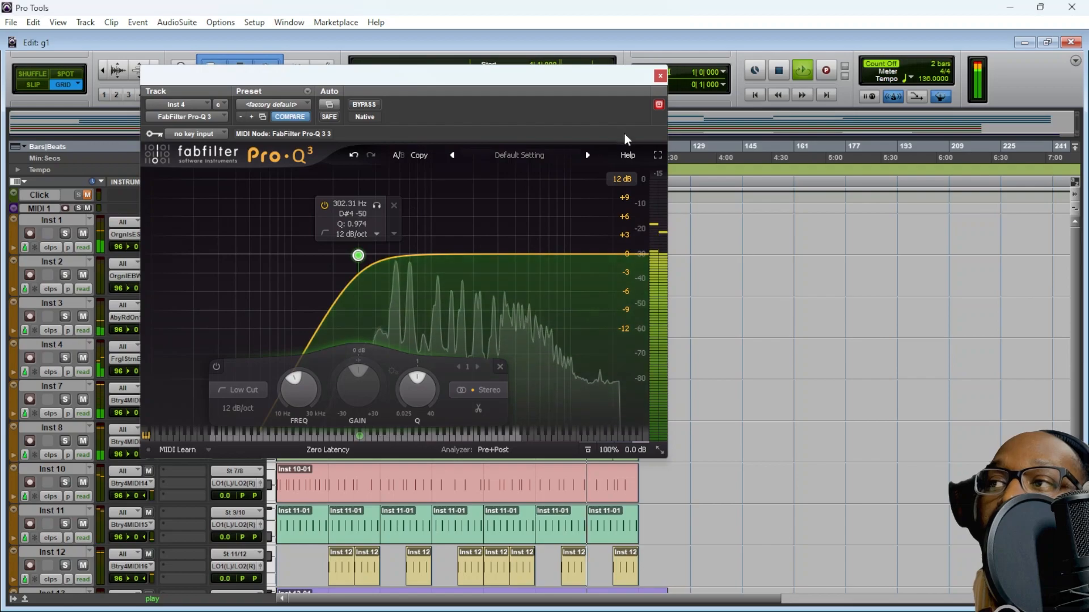
left_click(659, 75)
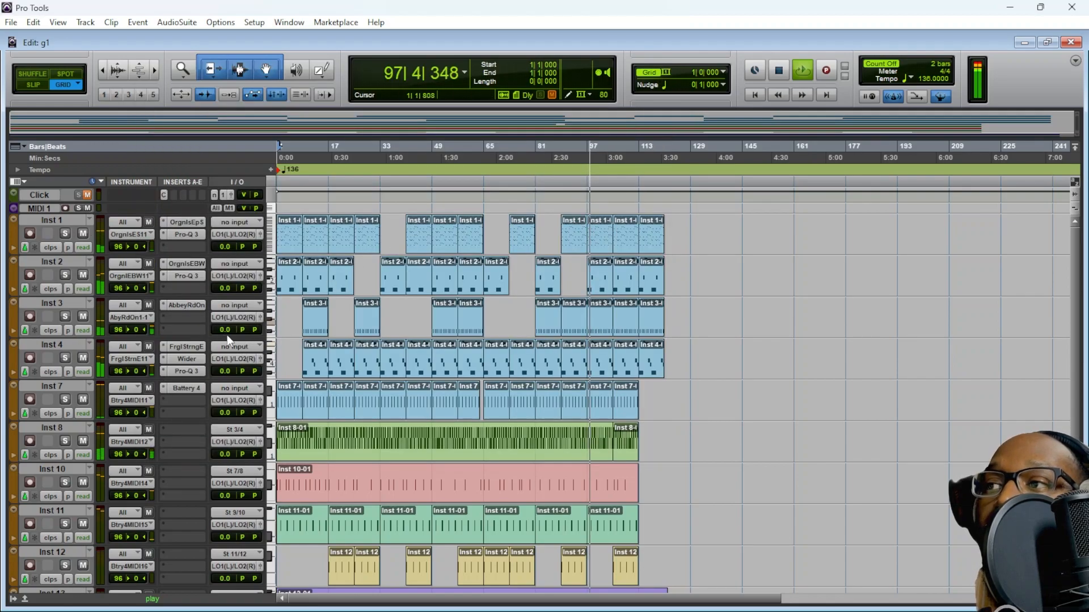
Insert FabFilter Pro-Q 3 on the Inst 3 track, restart playback and move the plug-in window clear of the track controls
mouse_move(198, 339)
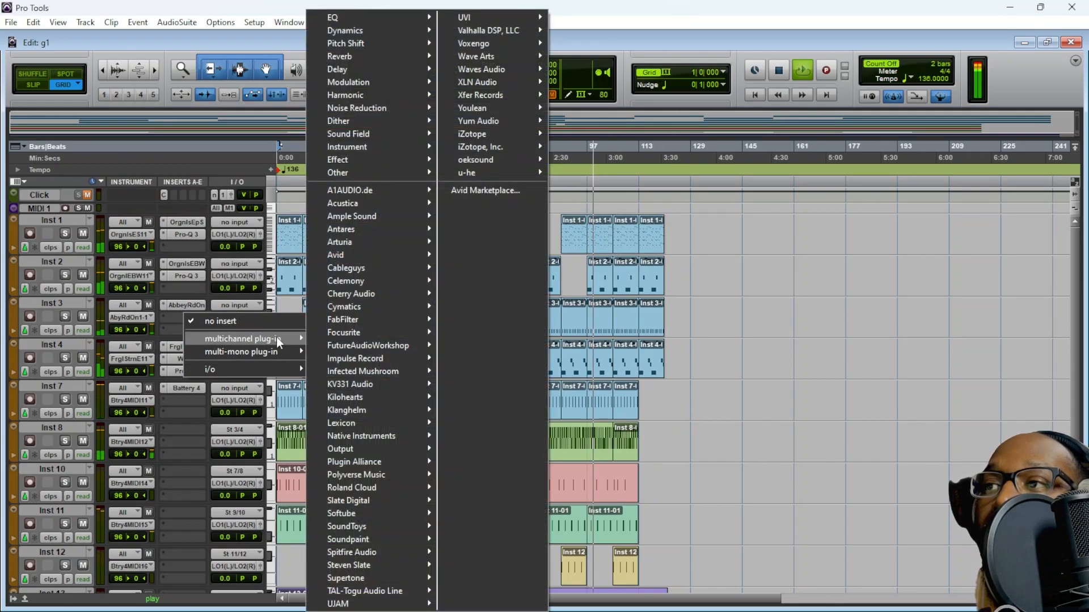
mouse_move(383, 320)
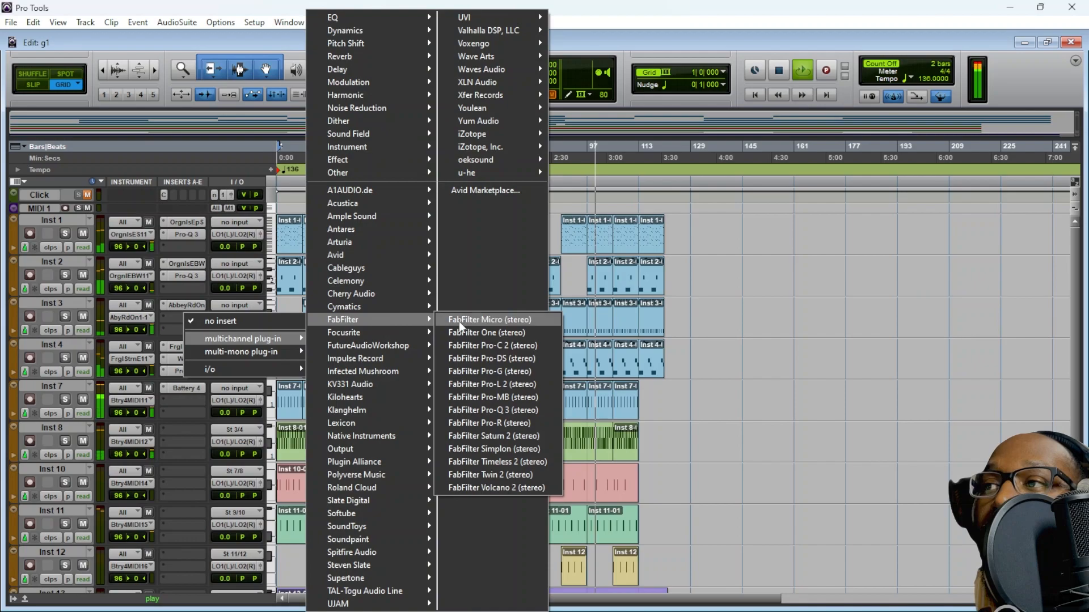
left_click(484, 409)
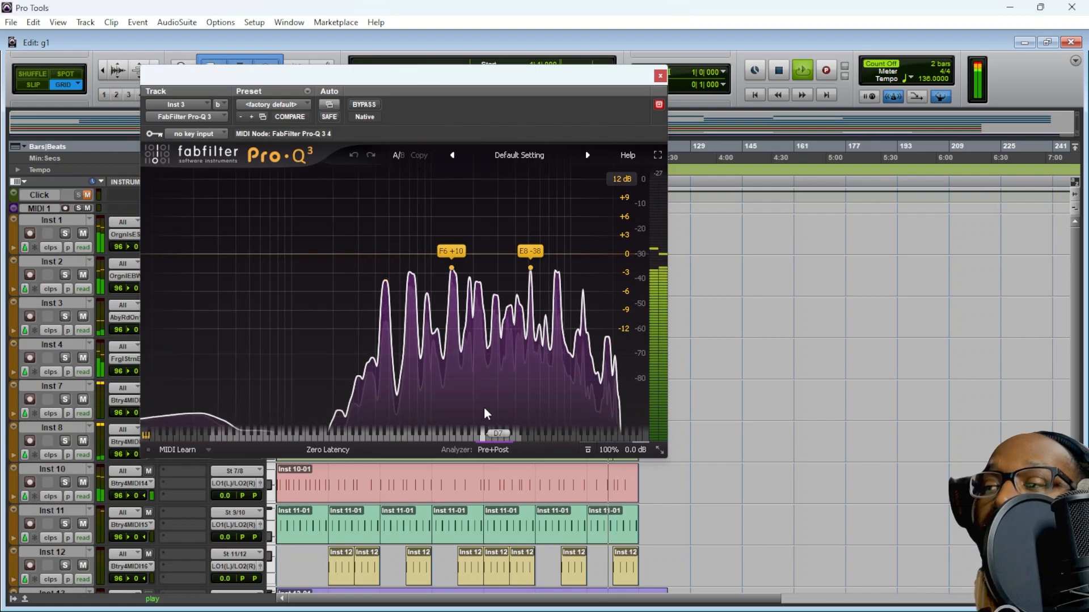
key("space")
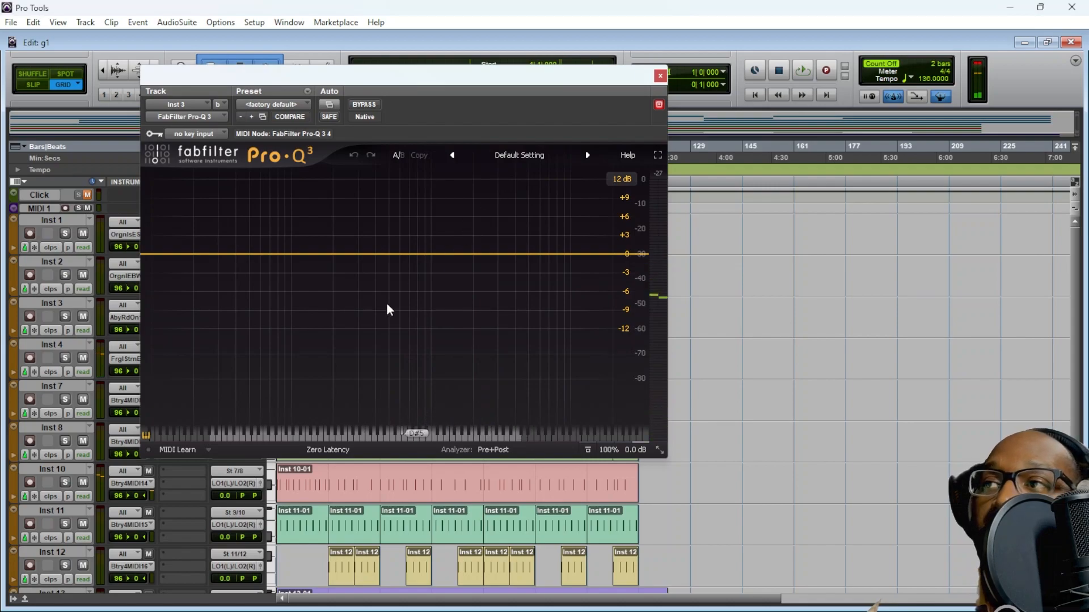
key("space")
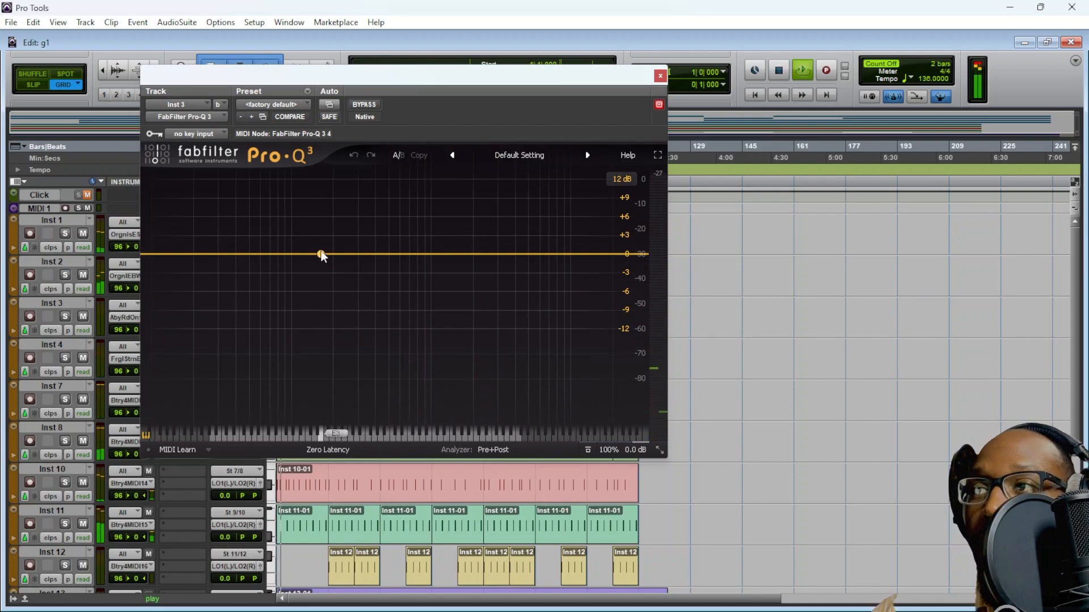
left_click_drag(434, 76, 645, 111)
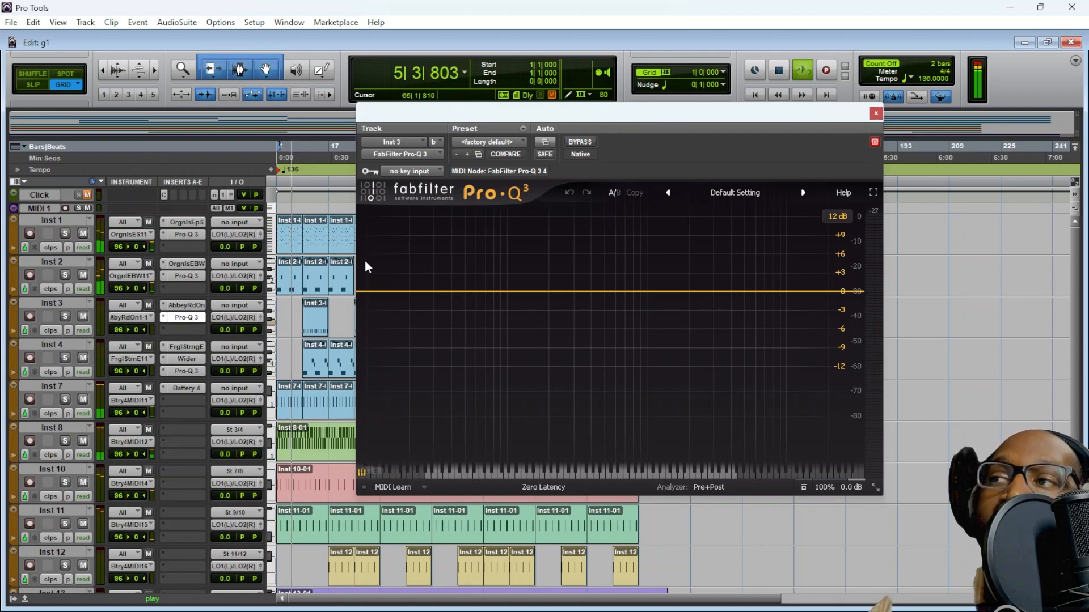
Add a 12 dB/oct low cut to Inst 3, solo the track and set the cut to about 378 Hz
left_click_drag(377, 292, 371, 291)
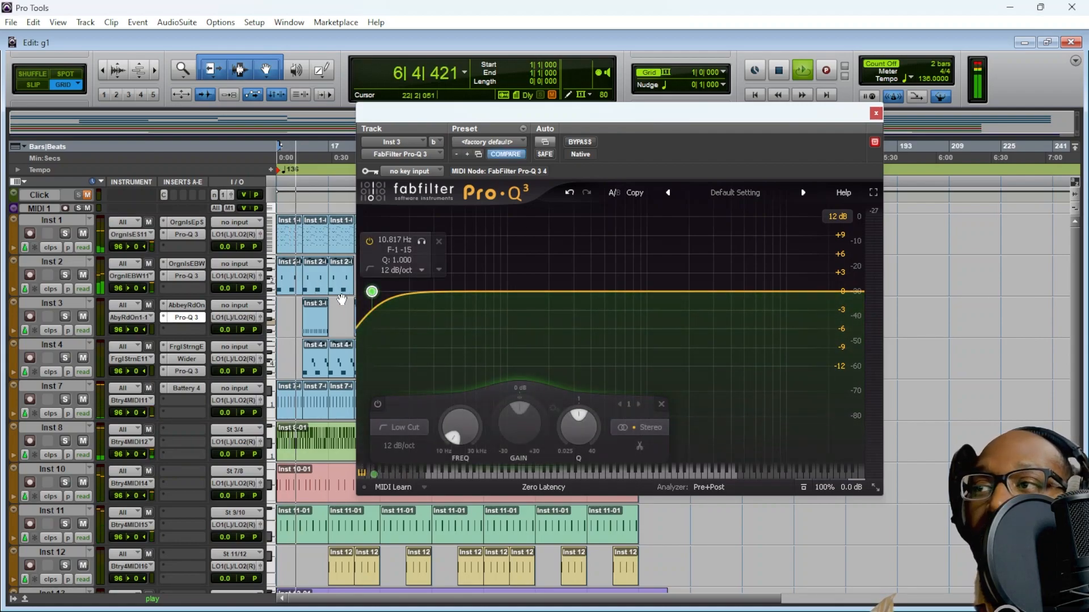
left_click(65, 316)
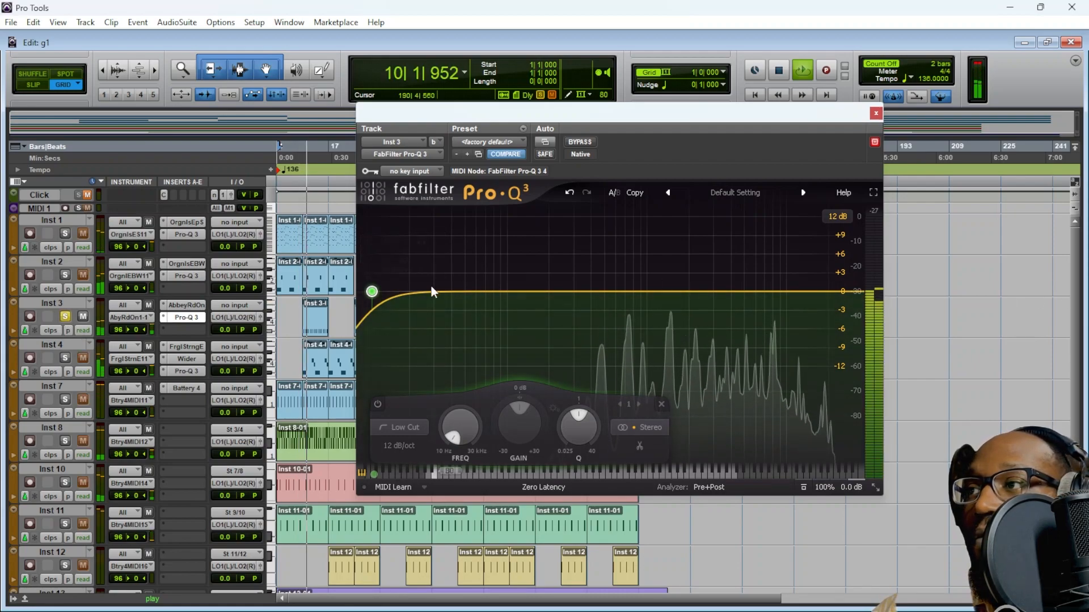
left_click_drag(375, 293, 587, 293)
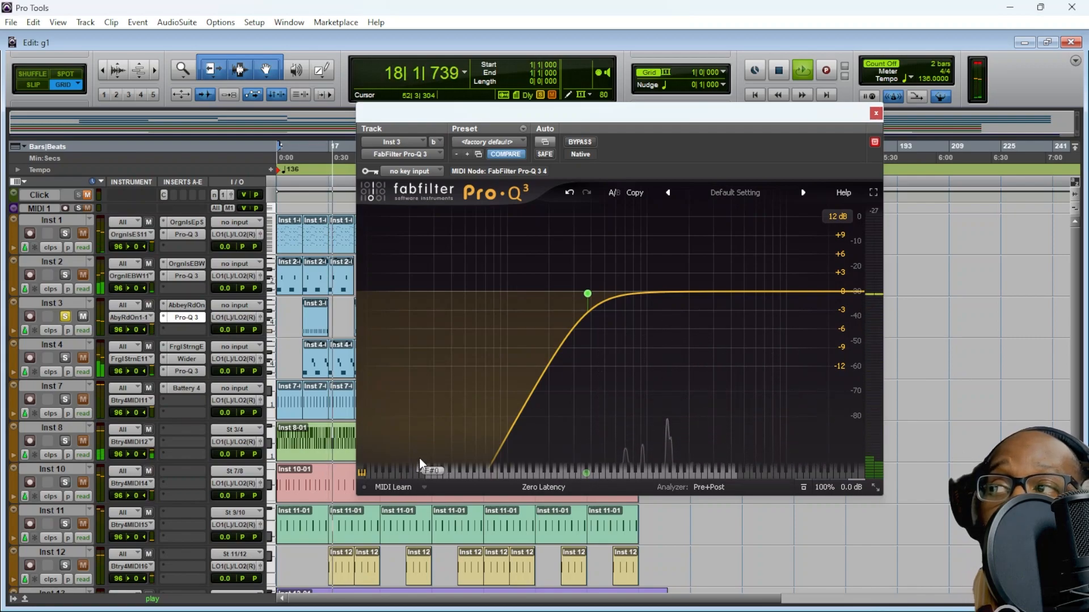
mouse_move(583, 308)
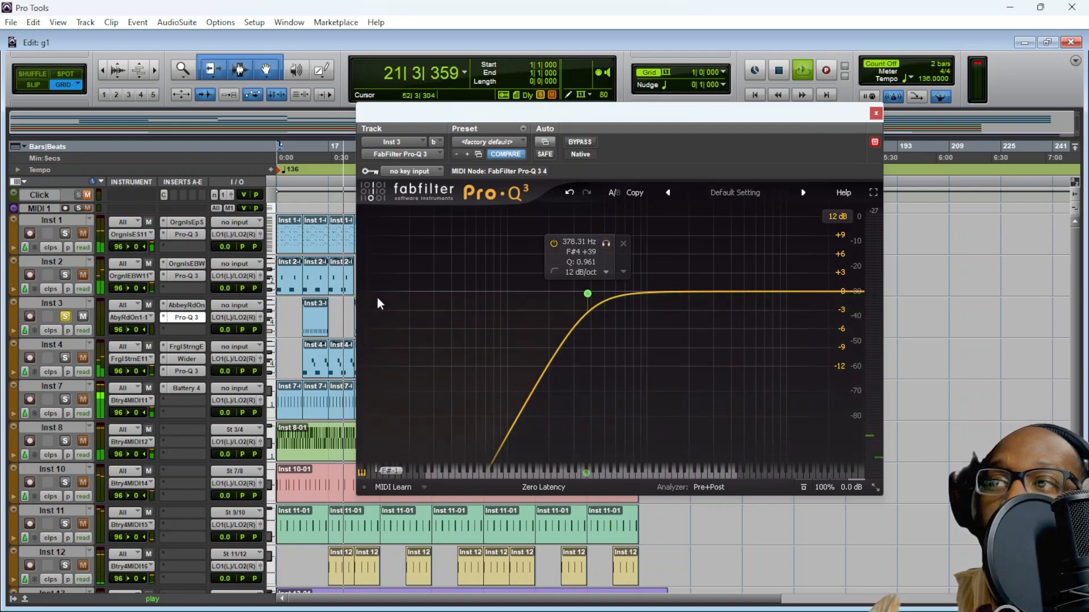
Take Inst 3 out of solo, raise its low cut to about 428 Hz and close the equalizer
left_click(66, 317)
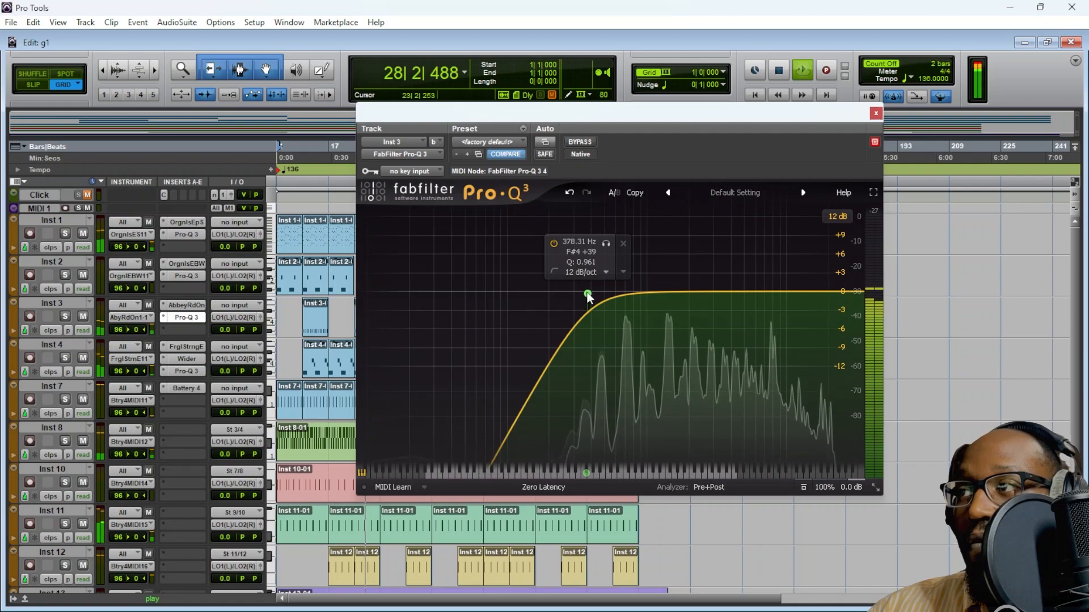
left_click_drag(588, 294, 595, 288)
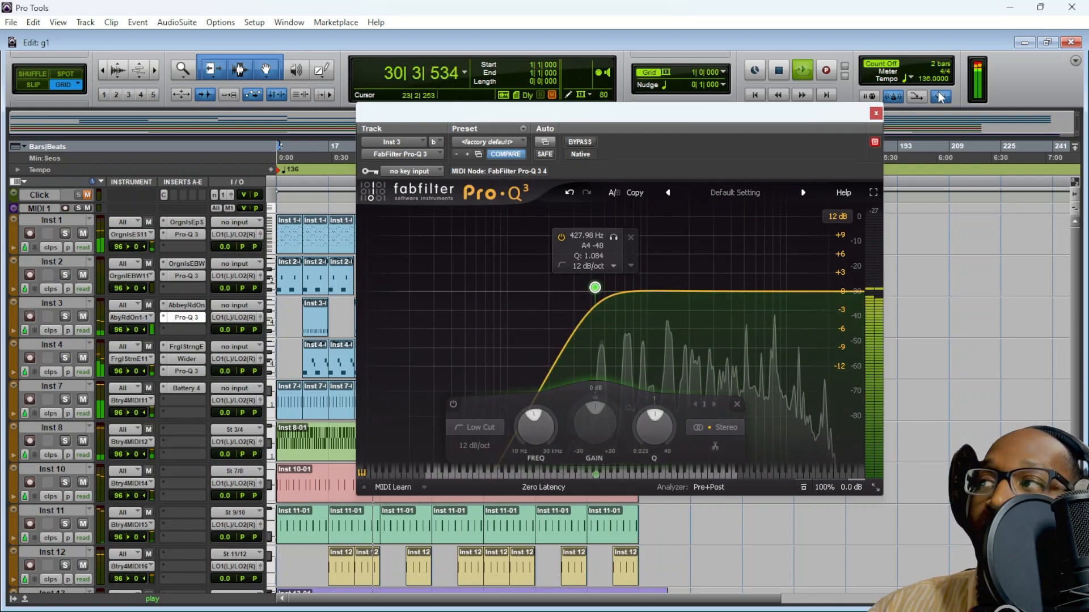
left_click(875, 113)
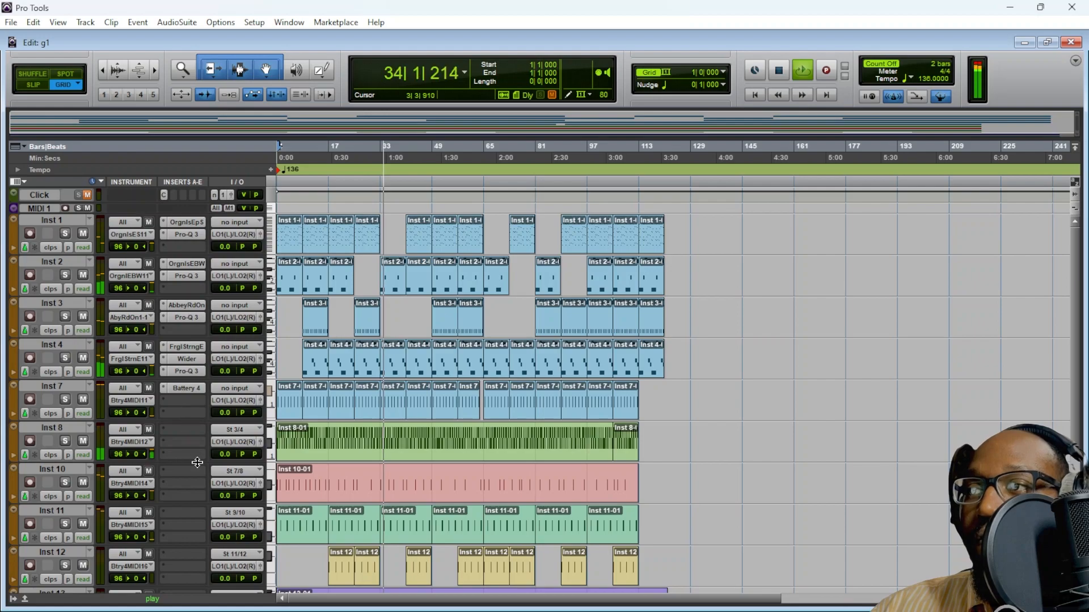
Move the Inst 13 track up between Inst 8 and Inst 10
scroll(195, 456, "down", 1)
scroll(193, 452, "down", 4)
left_click_drag(71, 442, 91, 329)
scroll(239, 420, "up", 4)
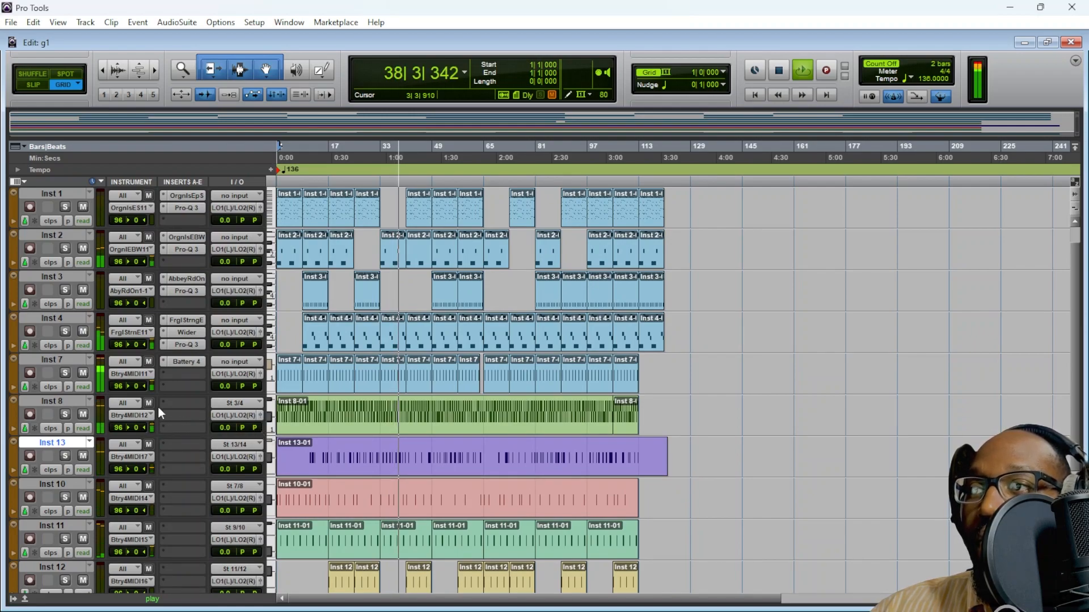
Stop playback and insert FabFilter Pro-Q 3 on the Inst 7 track after Battery 4
left_click(174, 401)
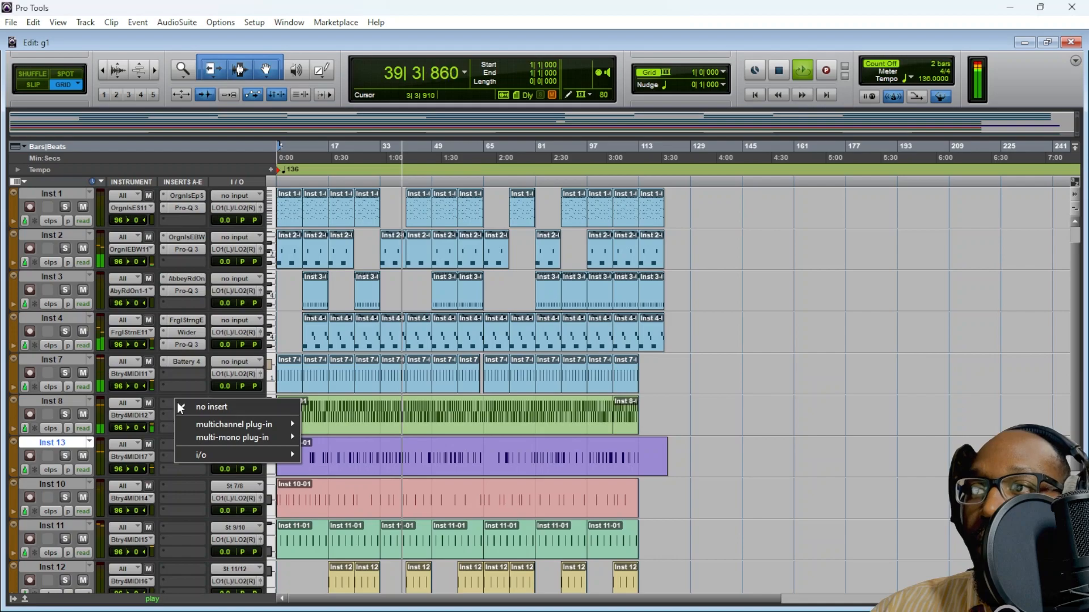
left_click(66, 359)
key("space")
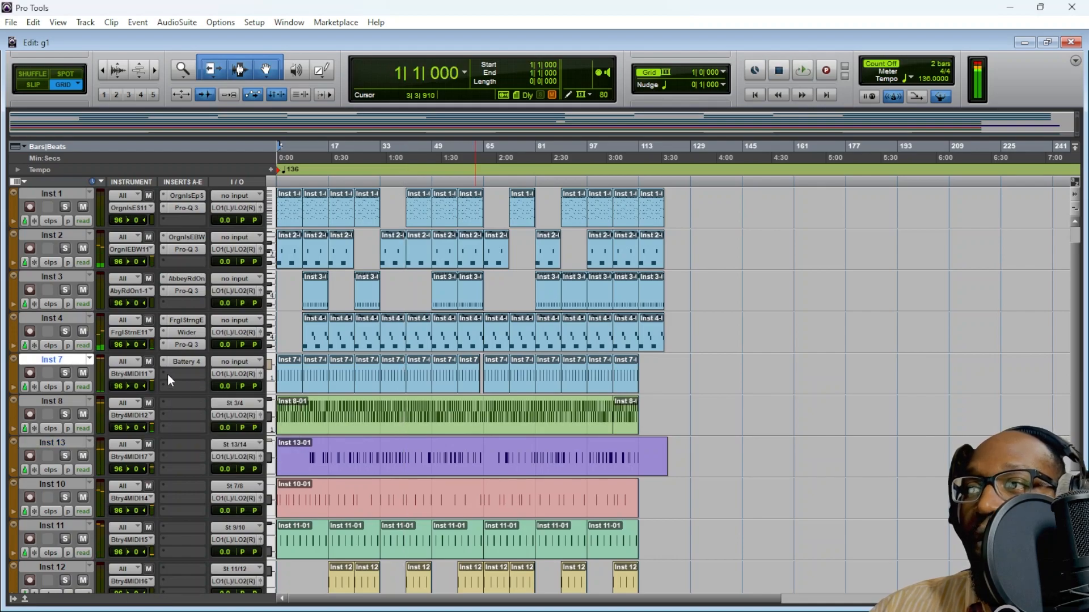
left_click(167, 377)
mouse_move(227, 395)
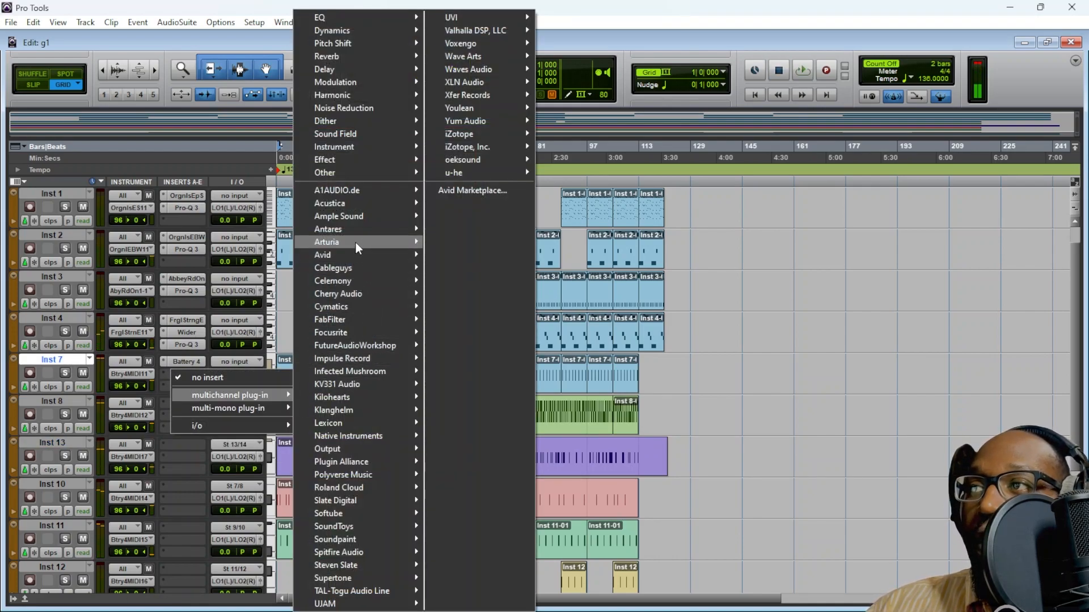
mouse_move(397, 320)
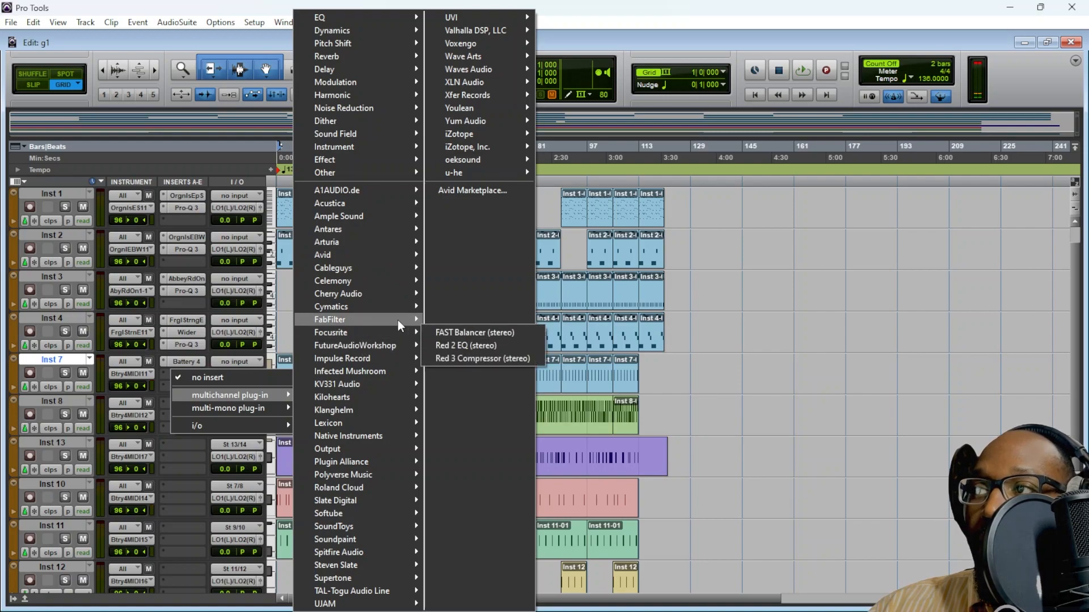
left_click(473, 405)
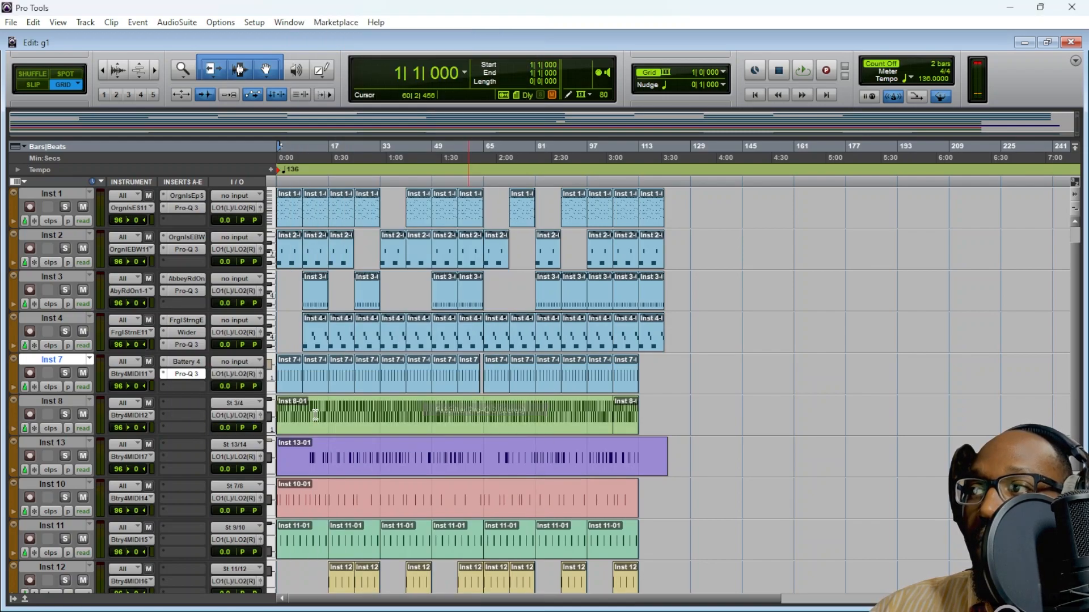
Select the tracks from Inst 8 through Inst 12 and insert FabFilter Pro-Q 3 on all of them at once
left_click(66, 403)
scroll(126, 443, "down", 3)
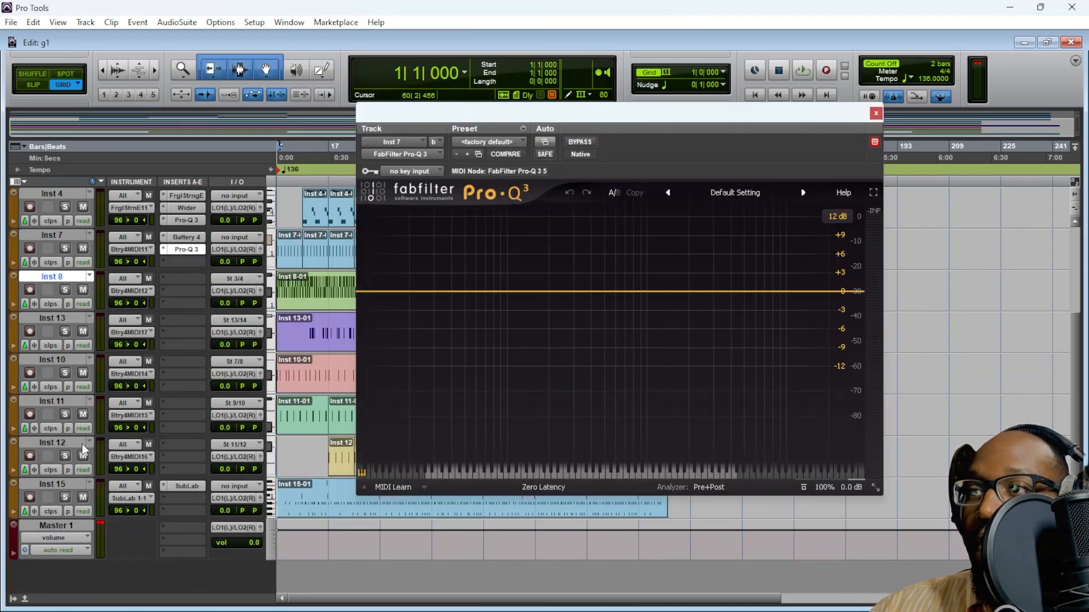
left_click(56, 443, "shift")
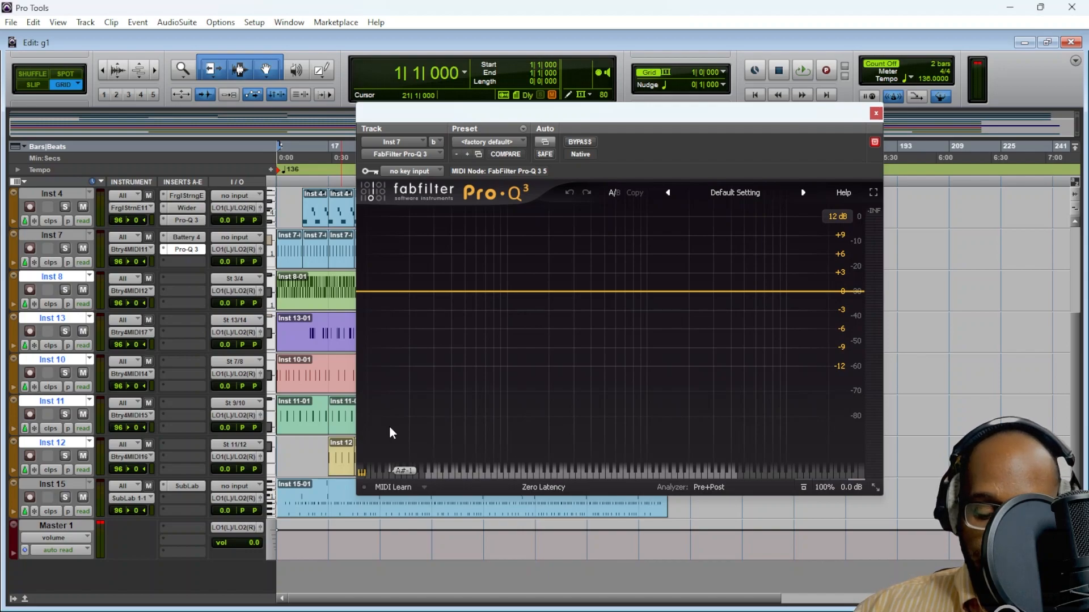
left_click(166, 283)
mouse_move(227, 300)
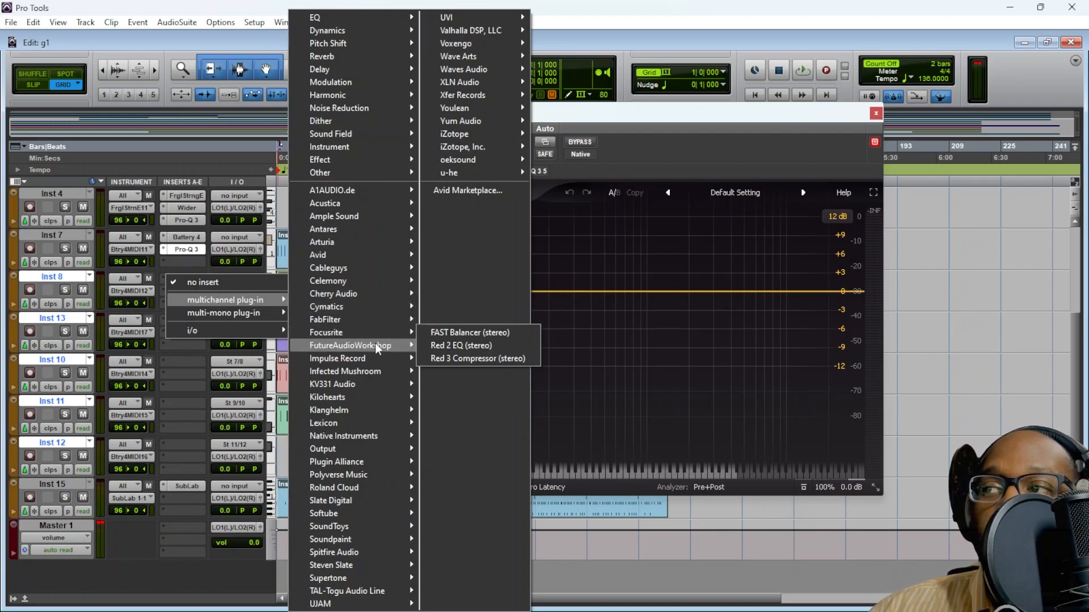
mouse_move(382, 358)
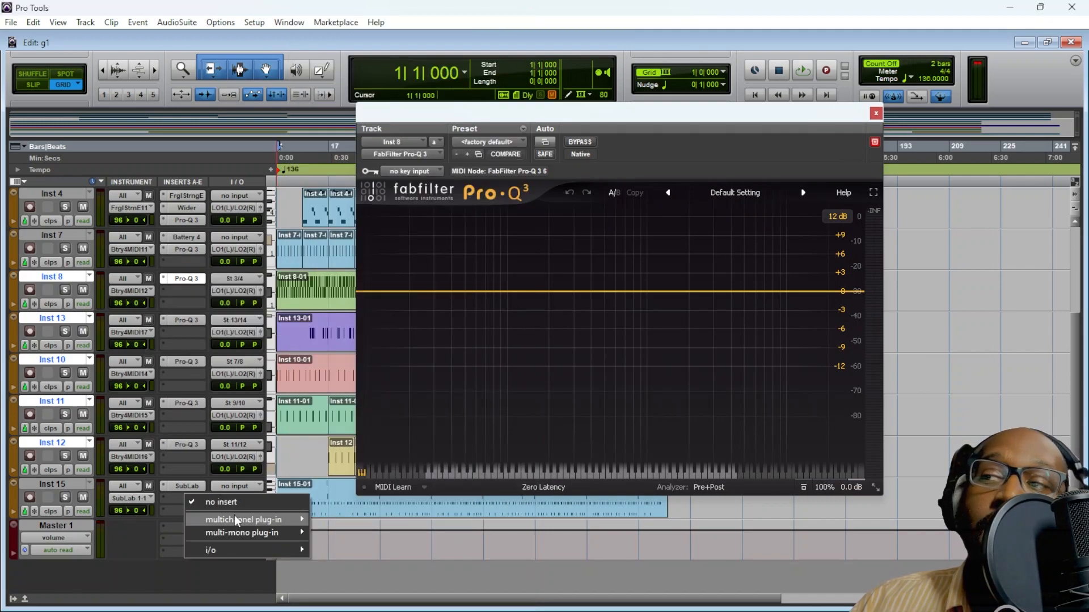
Insert the stereo Bettermaker EQ232D on the Inst 15 track after SubLab, and close its window
mouse_move(249, 520)
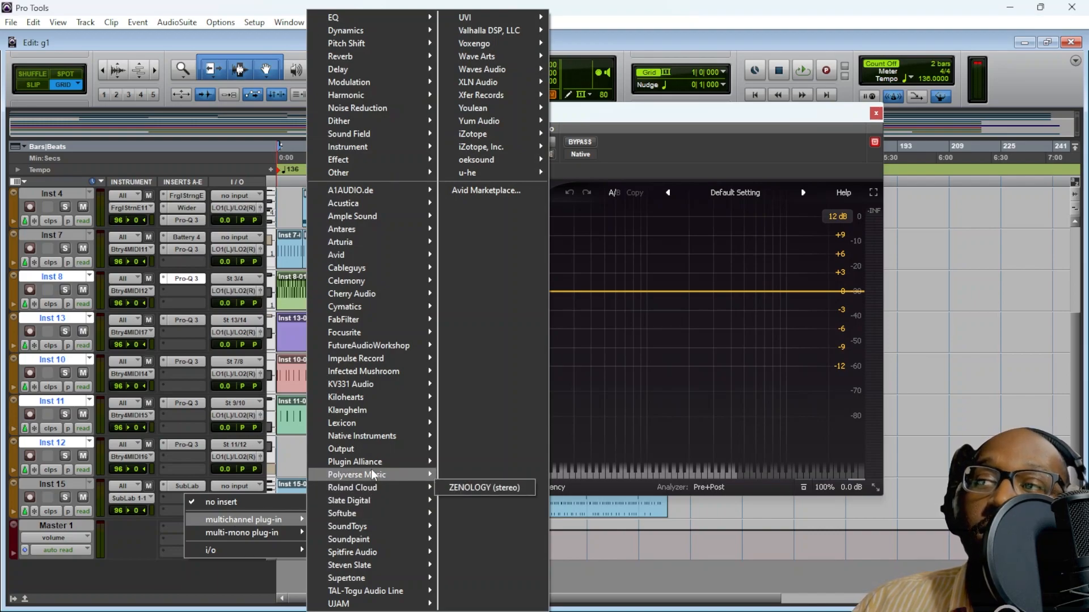
mouse_move(373, 476)
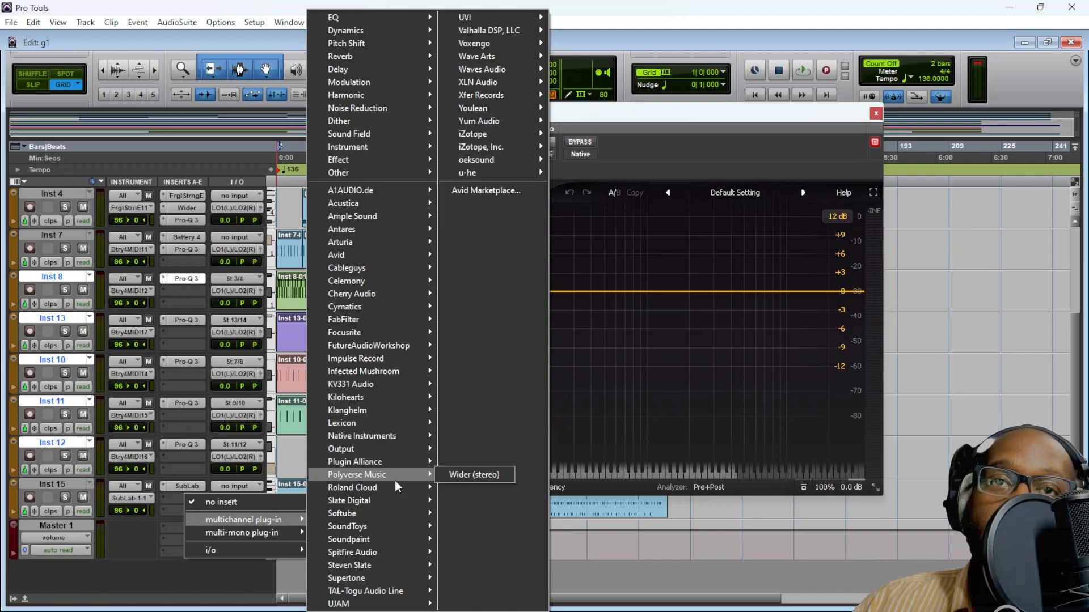
mouse_move(390, 526)
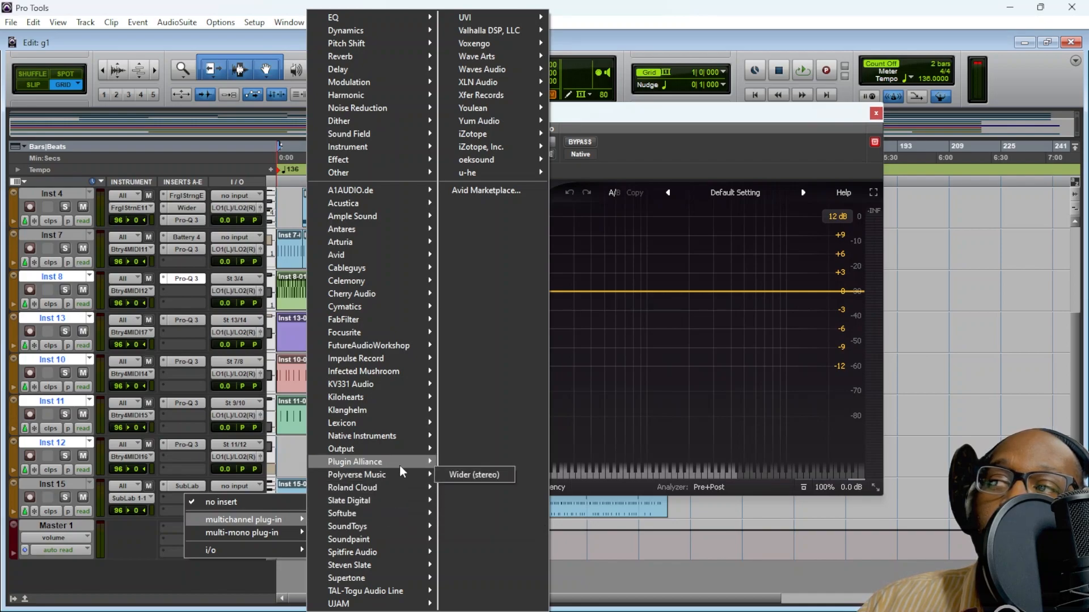
mouse_move(416, 462)
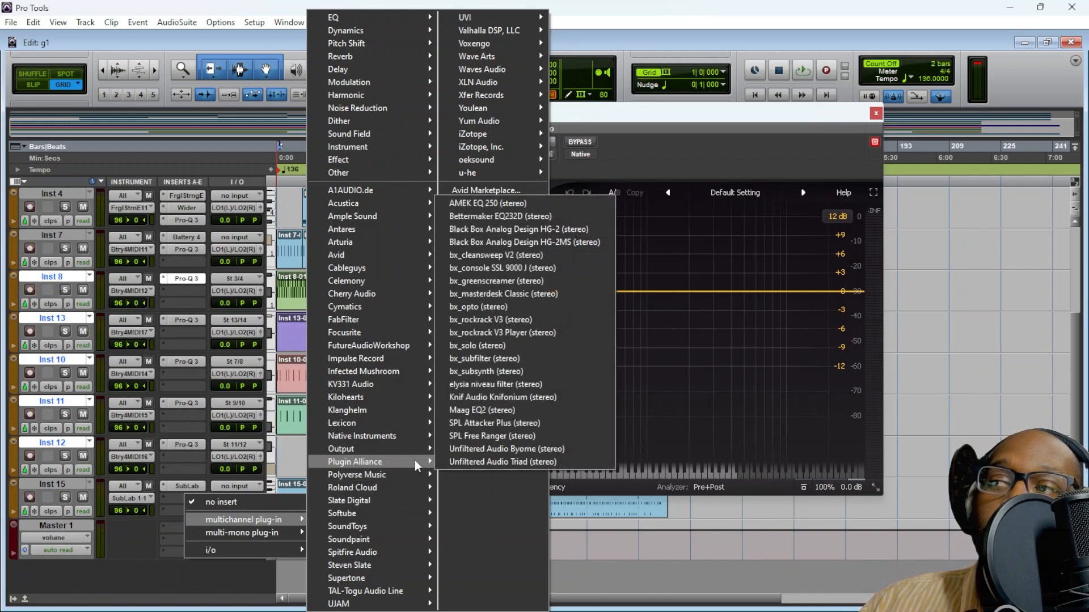
left_click(498, 220)
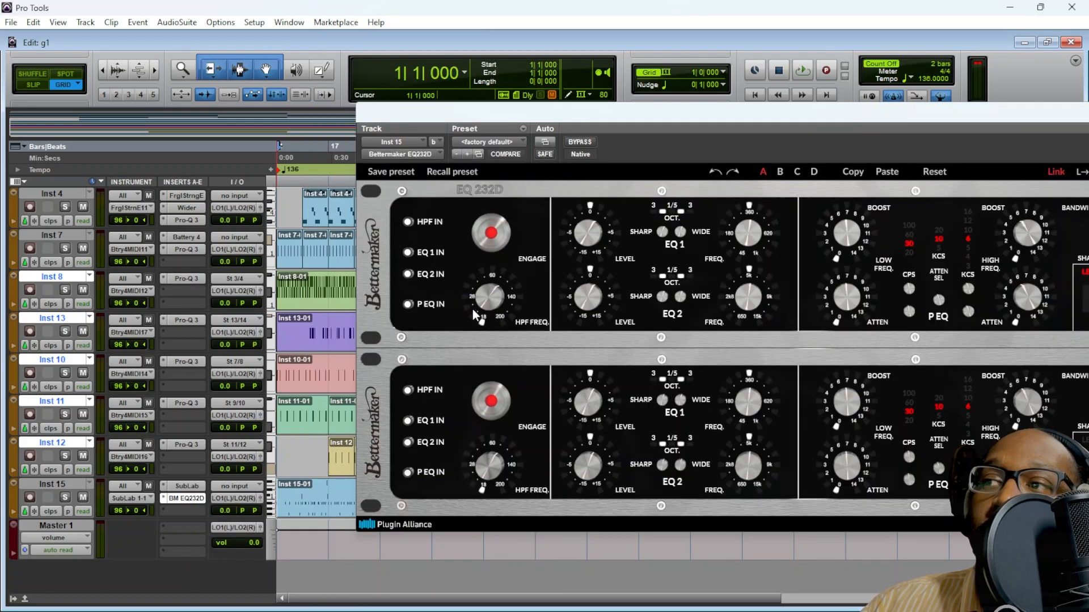
left_click_drag(777, 127, 636, 134)
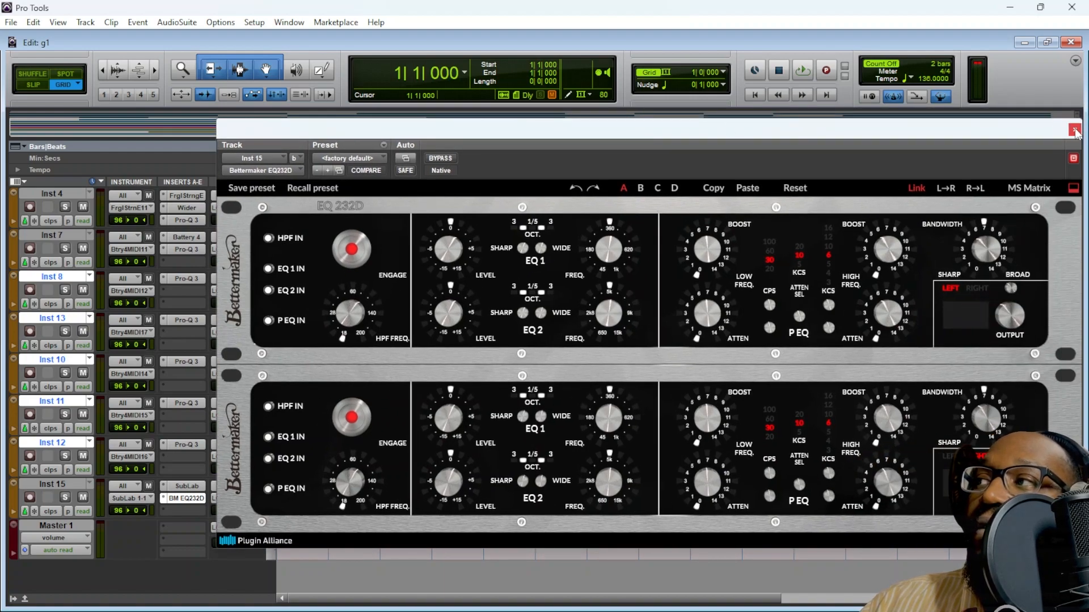
left_click(1074, 130)
Start playback, open the FabFilter Pro-Q 3 on the Inst 7 track and solo that track
scroll(327, 443, "up", 3)
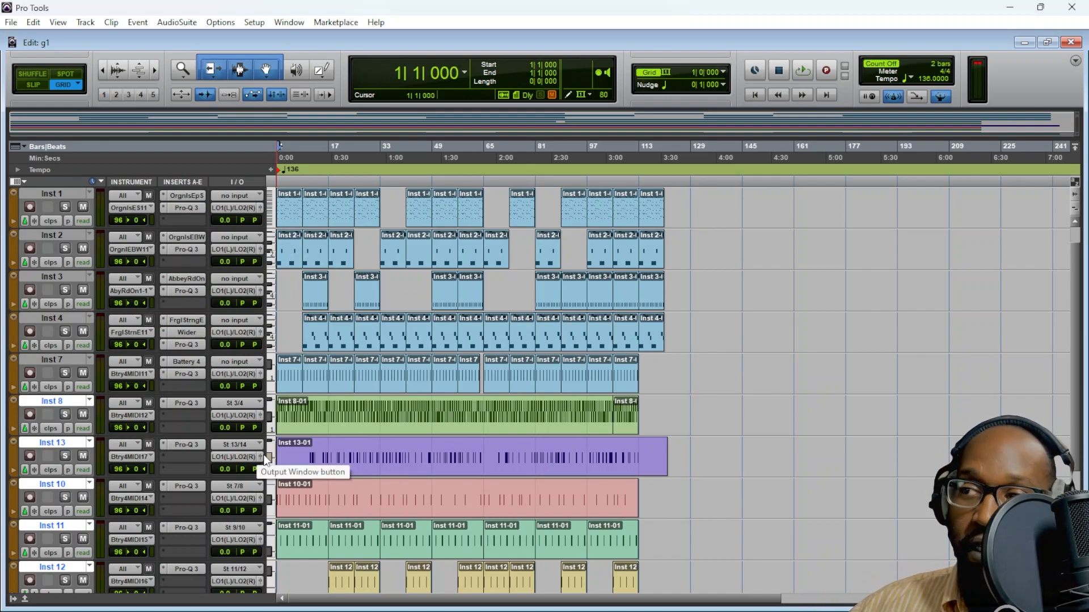
key("space")
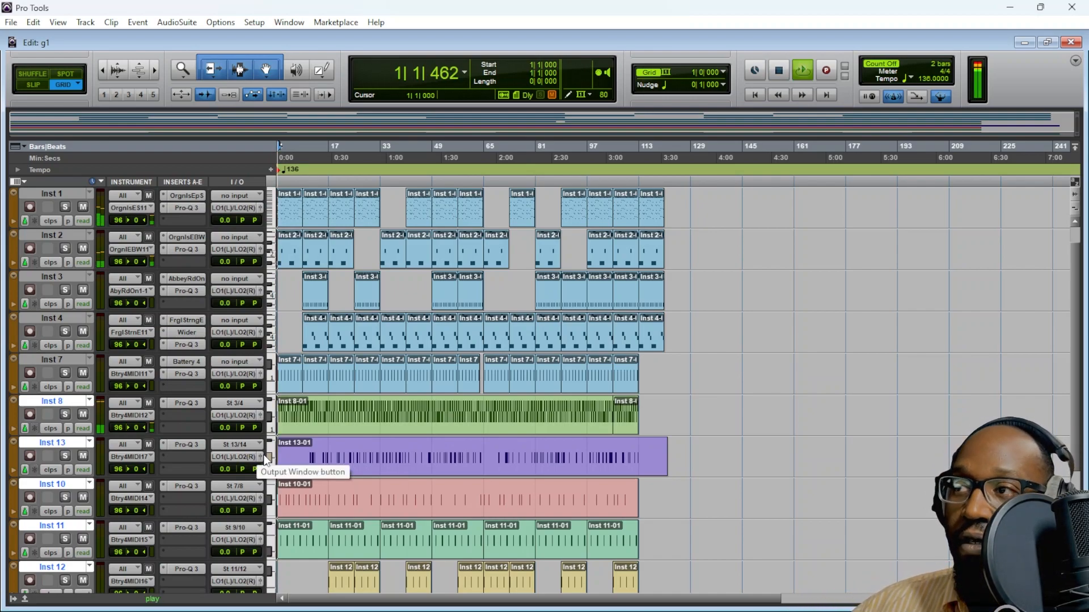
left_click(181, 375)
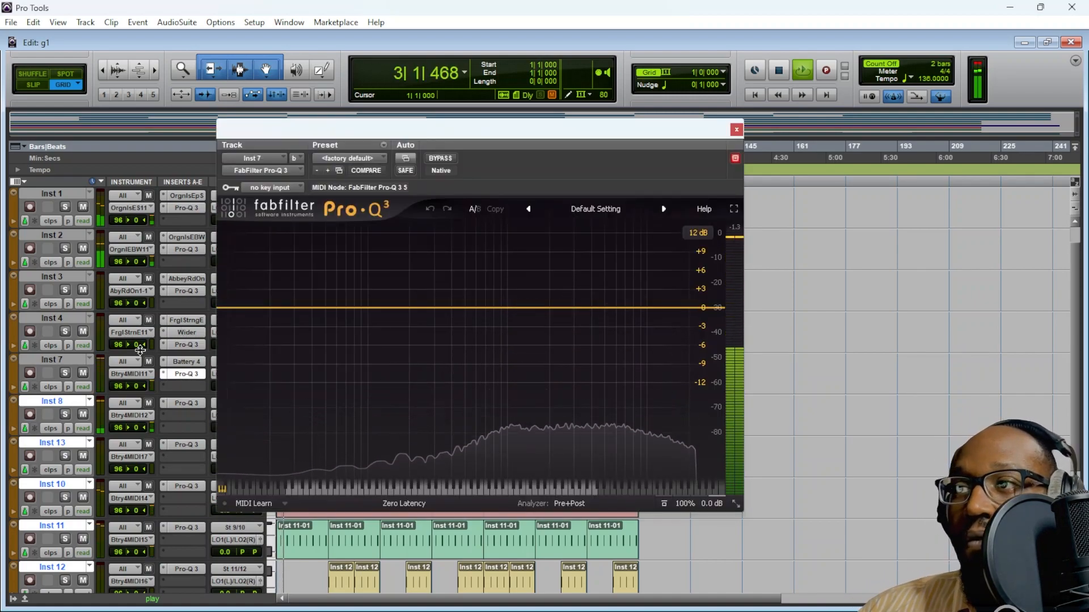
left_click(66, 372)
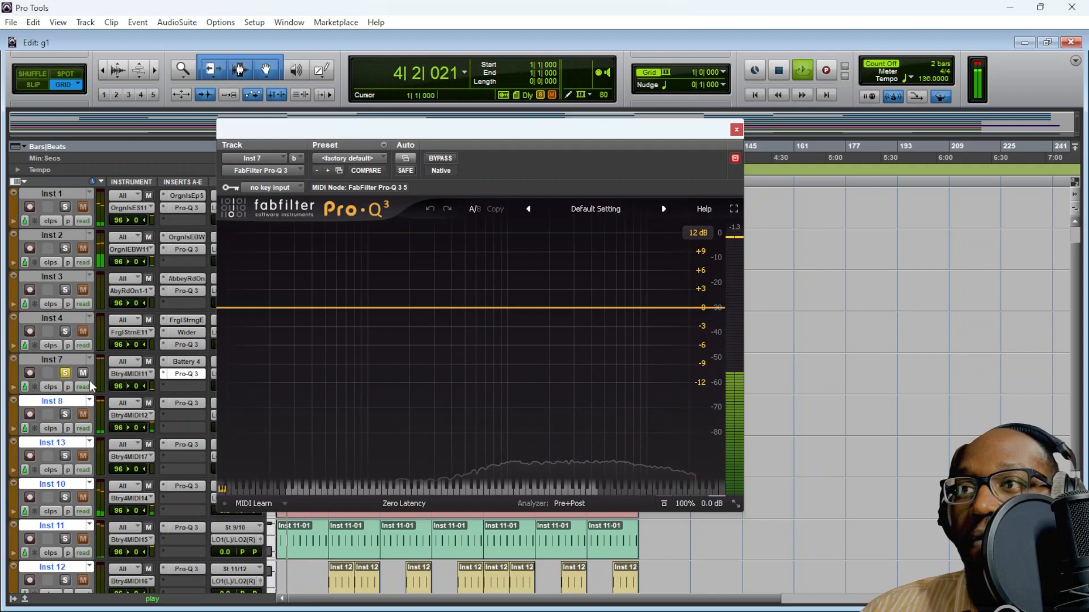
Add a 12 dB/oct low cut to the Inst 7 equalizer and set it to about 30 Hz
left_click(234, 309)
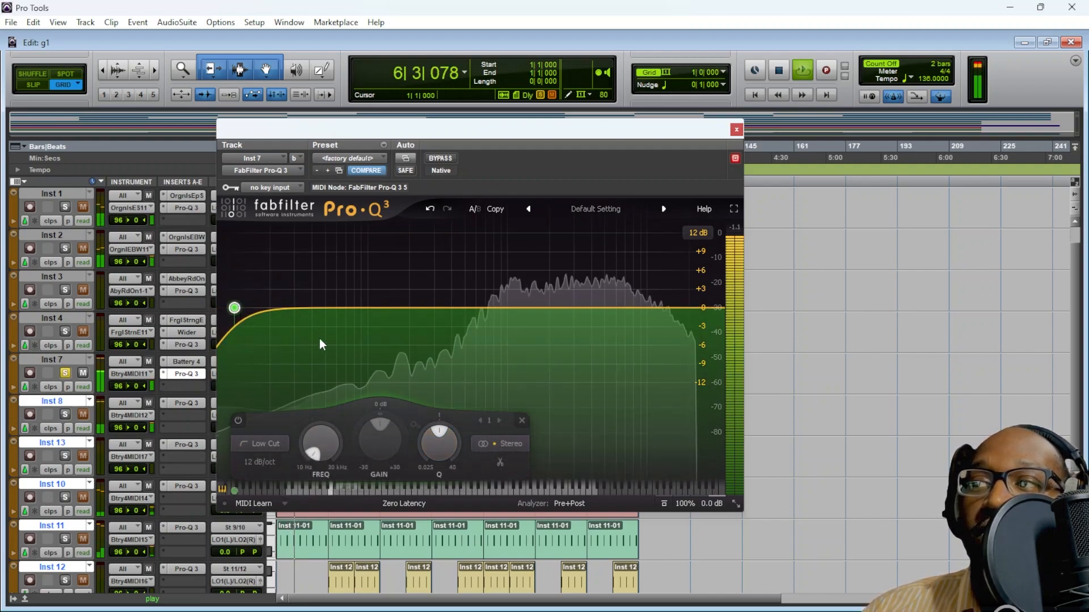
left_click_drag(234, 308, 322, 310)
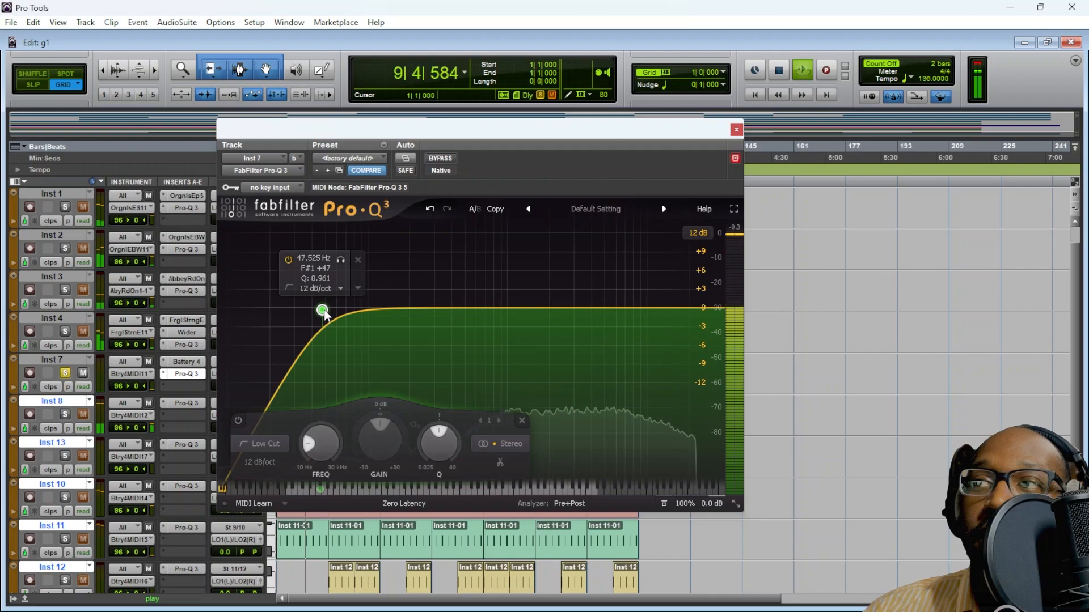
left_click_drag(324, 312, 296, 312)
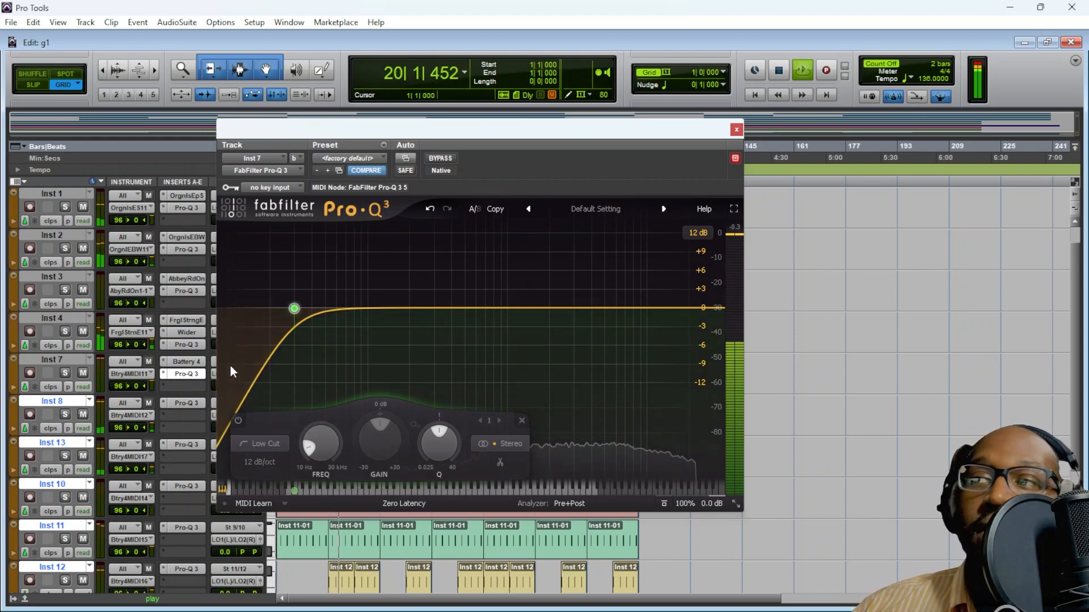
mouse_move(318, 324)
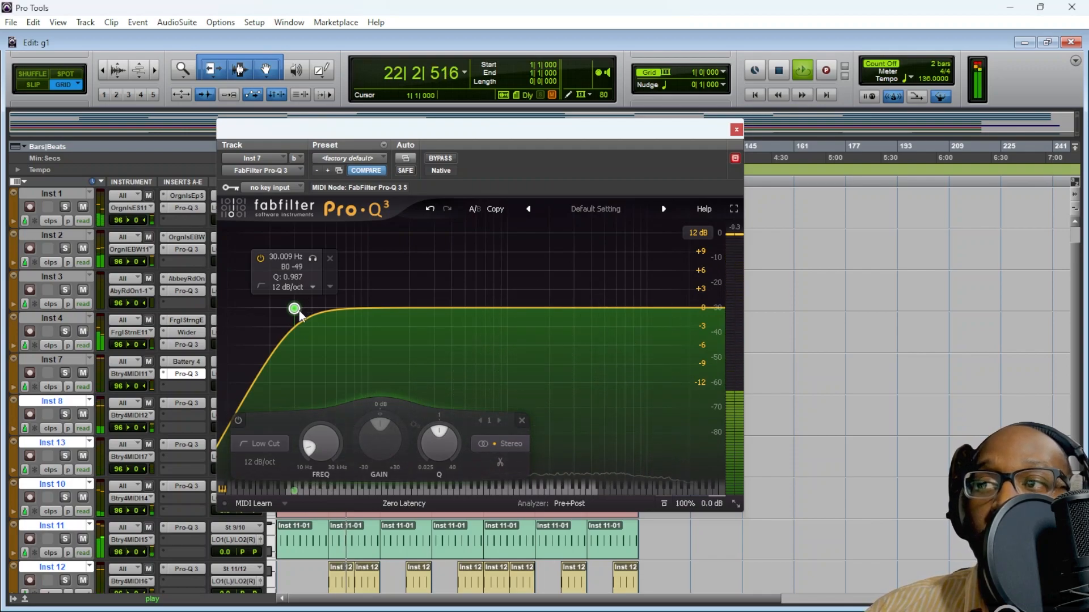
Add a low cut at about 2662 Hz in the Pro-Q 3 of Inst 8 and close the equalizer
left_click(195, 404)
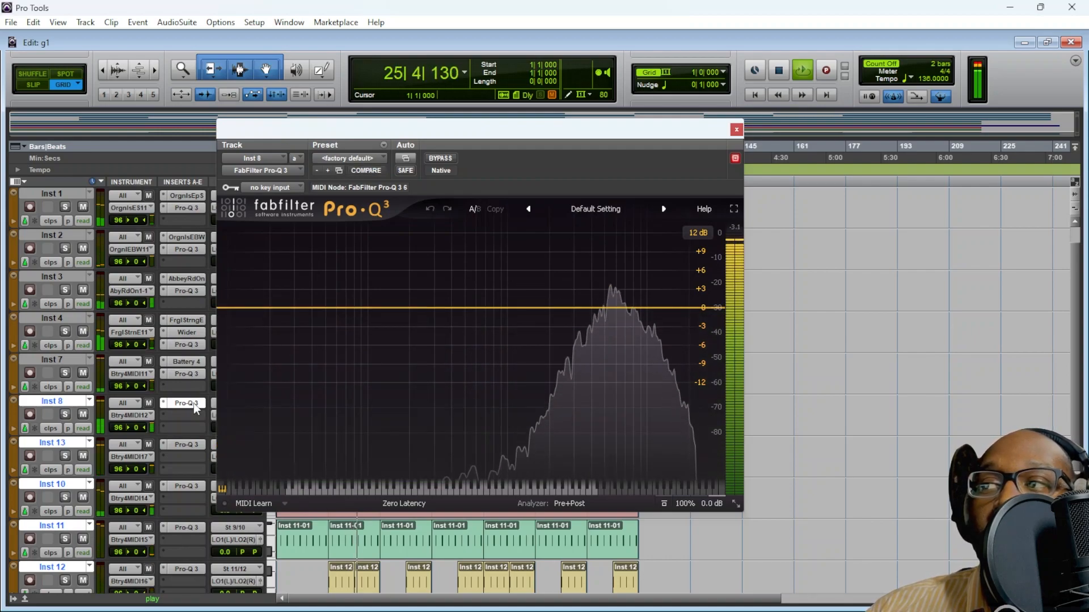
left_click(245, 310)
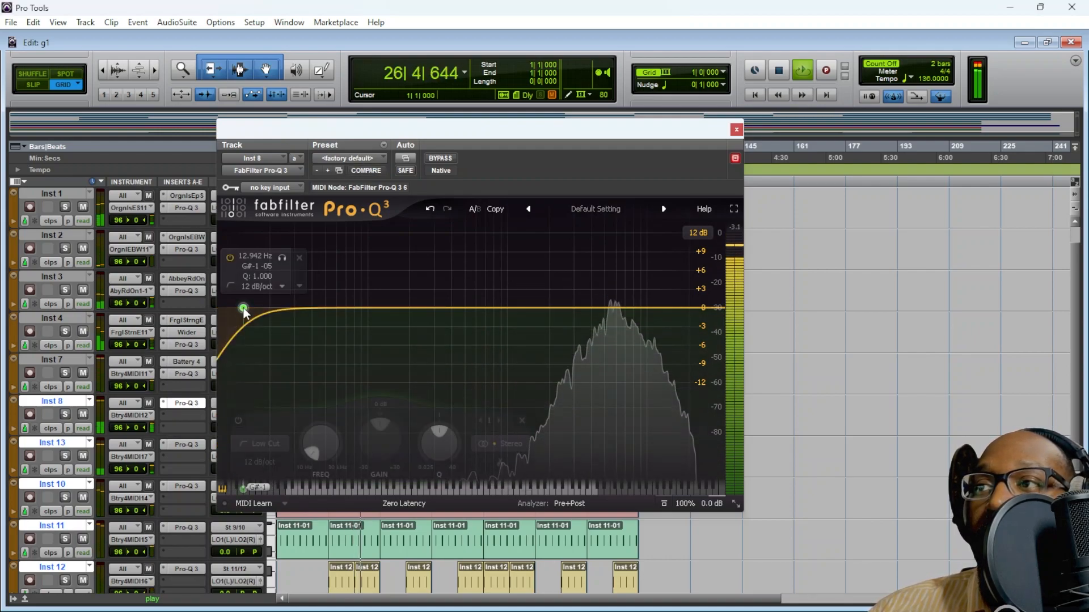
left_click_drag(245, 310, 563, 313)
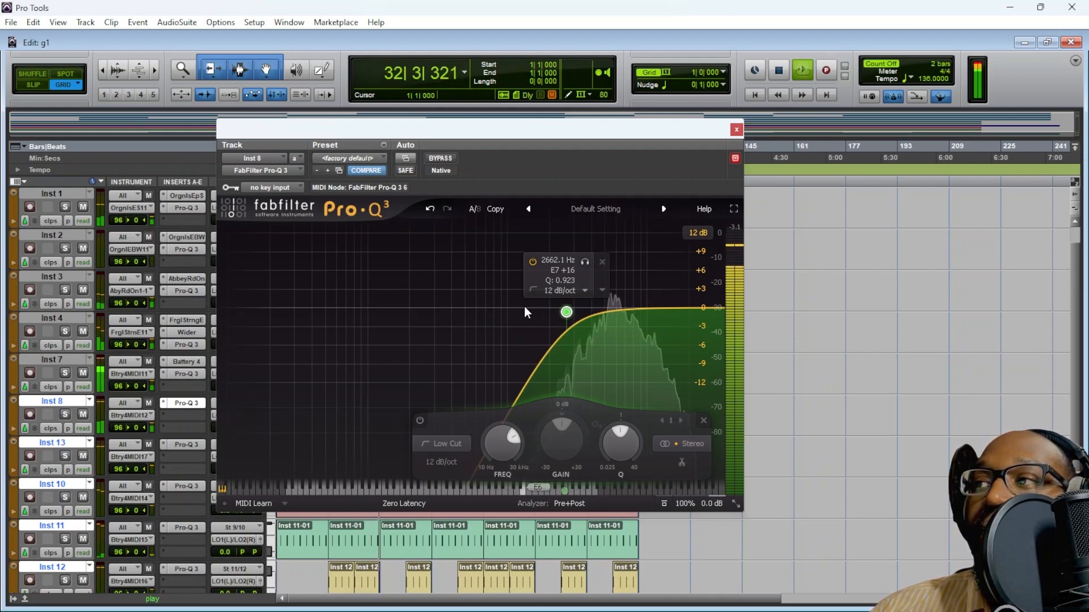
left_click(736, 130)
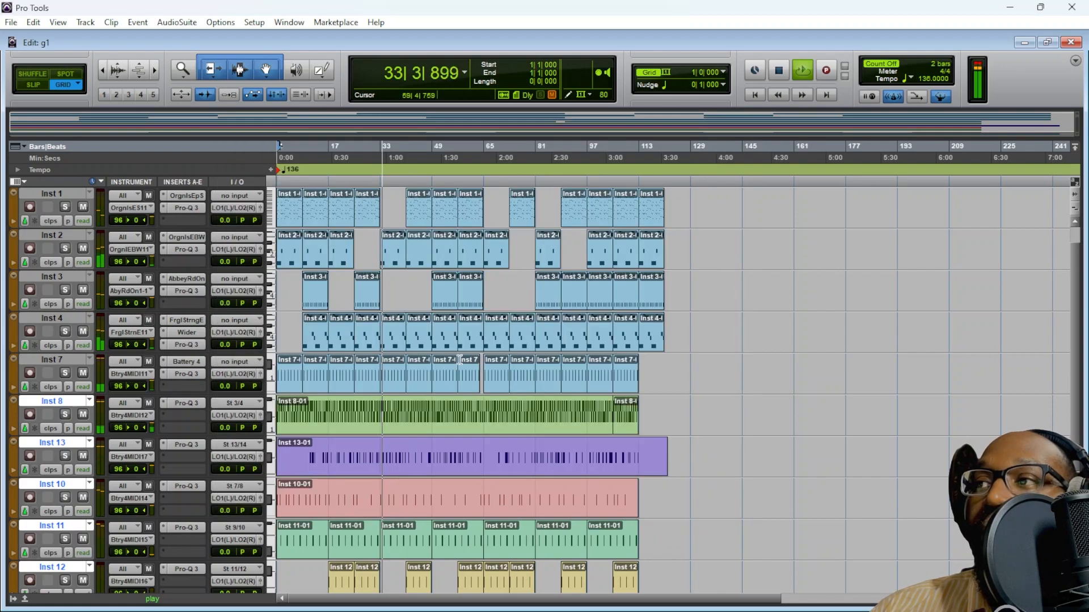
Add a low cut at about 101 Hz in the Pro-Q 3 of Inst 13 and close the equalizer
left_click(184, 445)
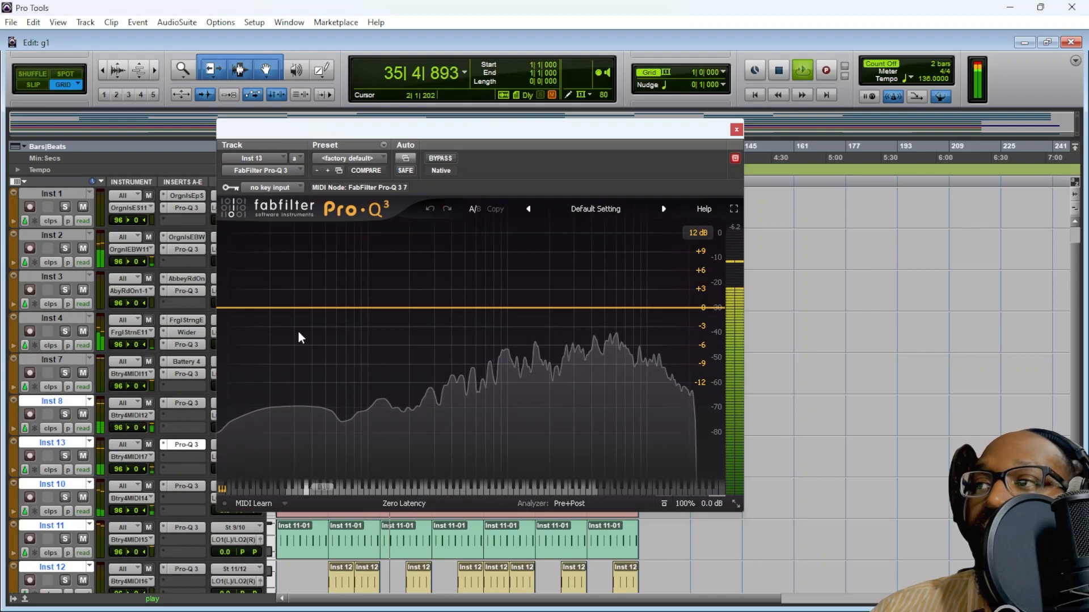
left_click(242, 308)
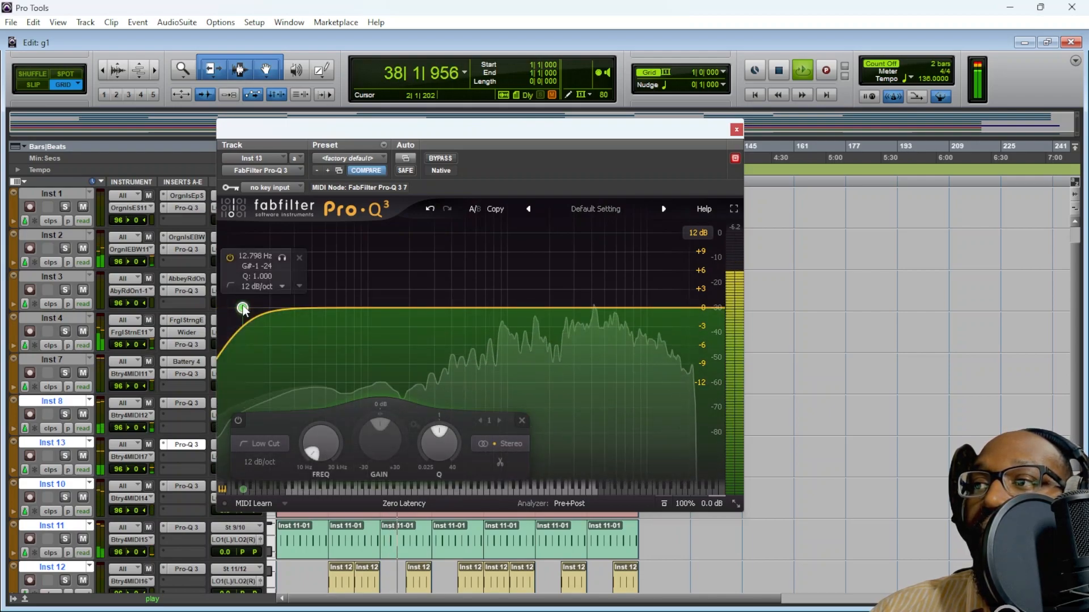
left_click_drag(243, 309, 368, 308)
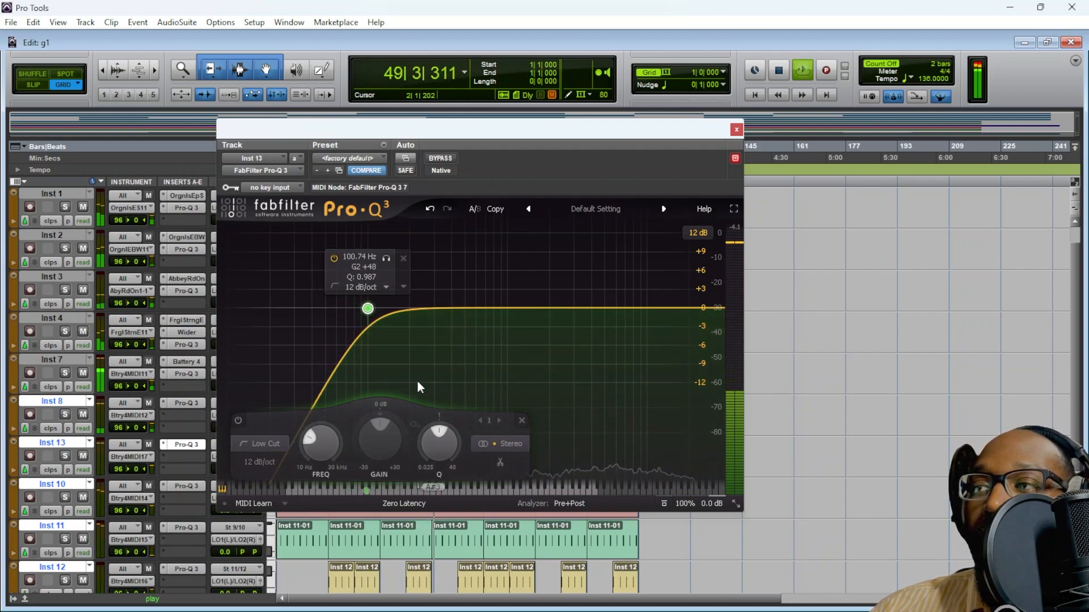
left_click(736, 130)
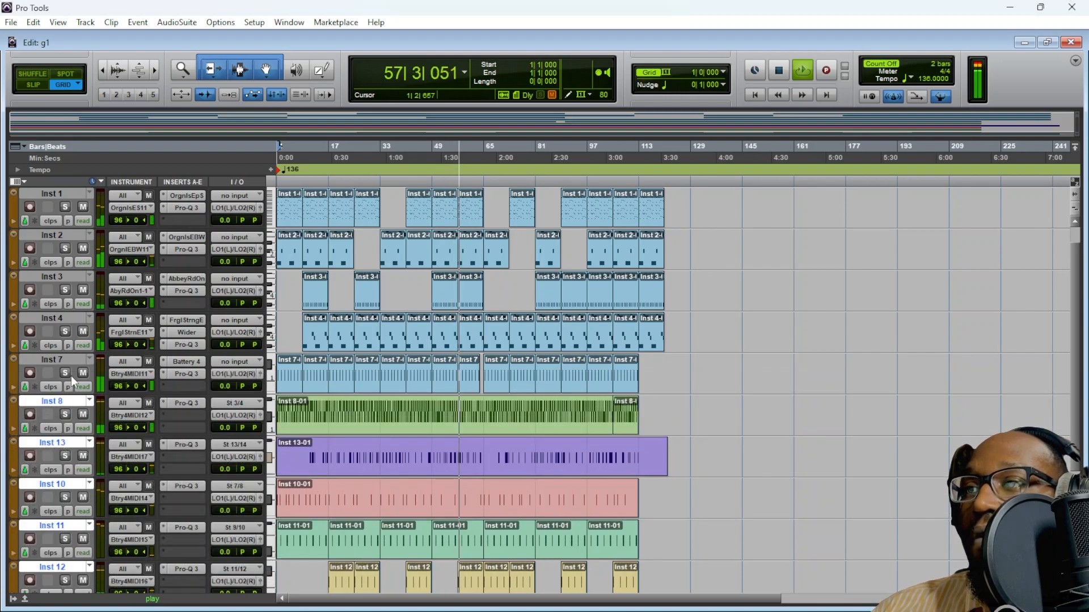
Move the Inst 13 track directly below Inst 7, and the Inst 12 track between Inst 13 and Inst 8
left_click(62, 359)
left_click_drag(66, 442, 71, 402)
left_click_drag(72, 566, 83, 447)
Add a low cut at about 195 Hz in the Pro-Q 3 of Inst 12 and close the equalizer
left_click(200, 445)
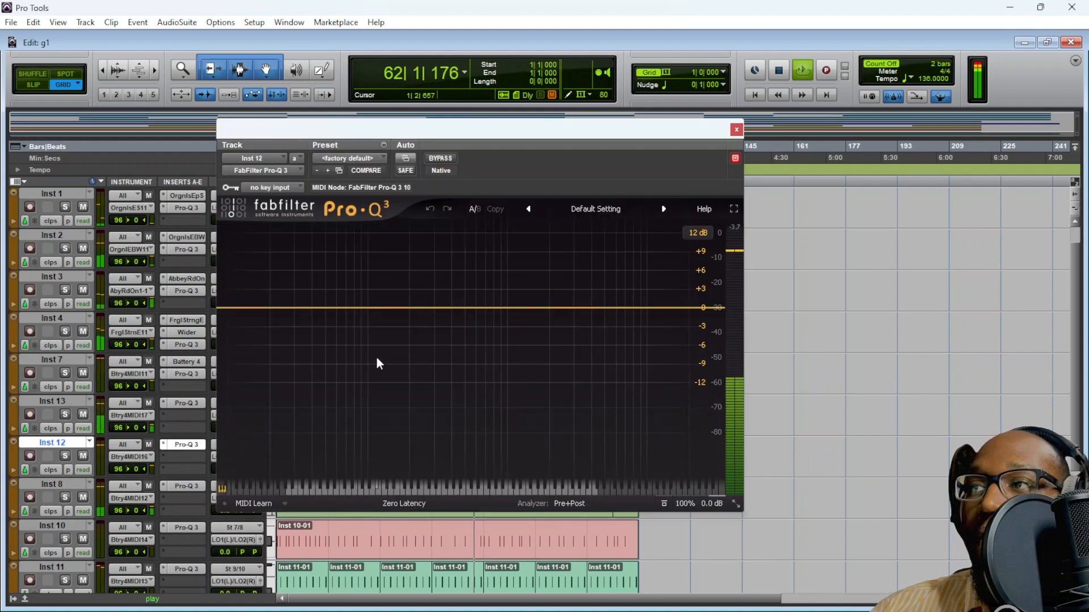
left_click_drag(239, 308, 367, 309)
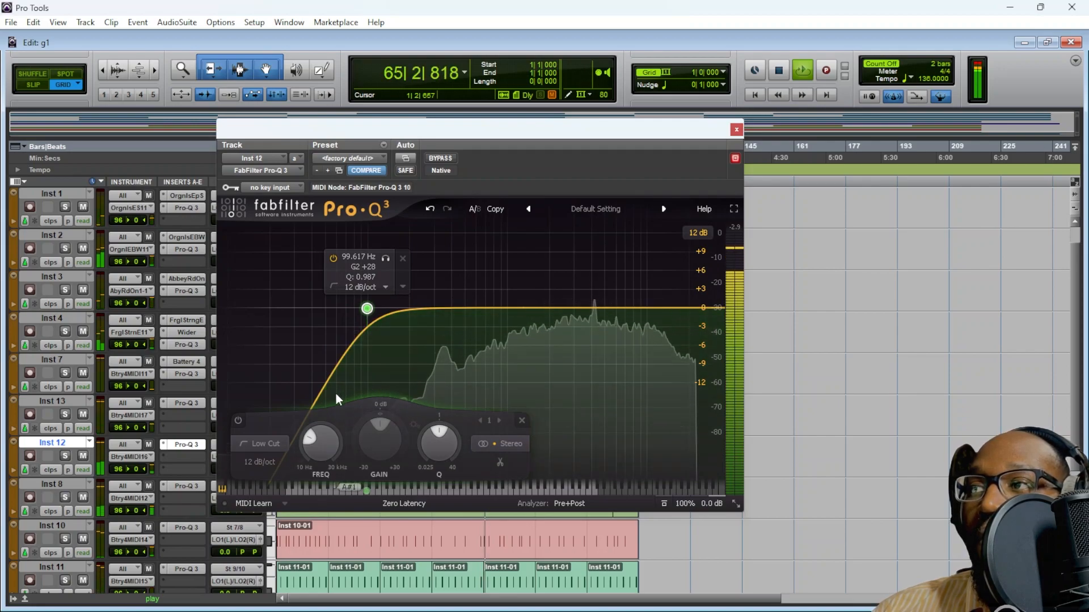
left_click_drag(367, 308, 408, 307)
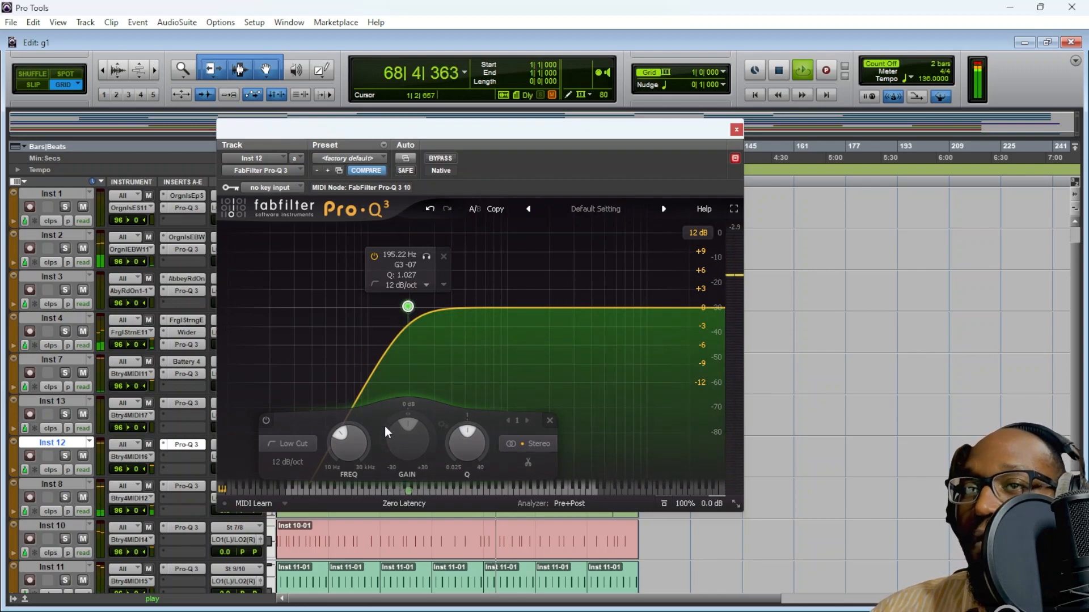
left_click(736, 129)
Add a low cut at about 3727 Hz in the Pro-Q 3 of Inst 10 and close the equalizer
scroll(253, 458, "down", 3)
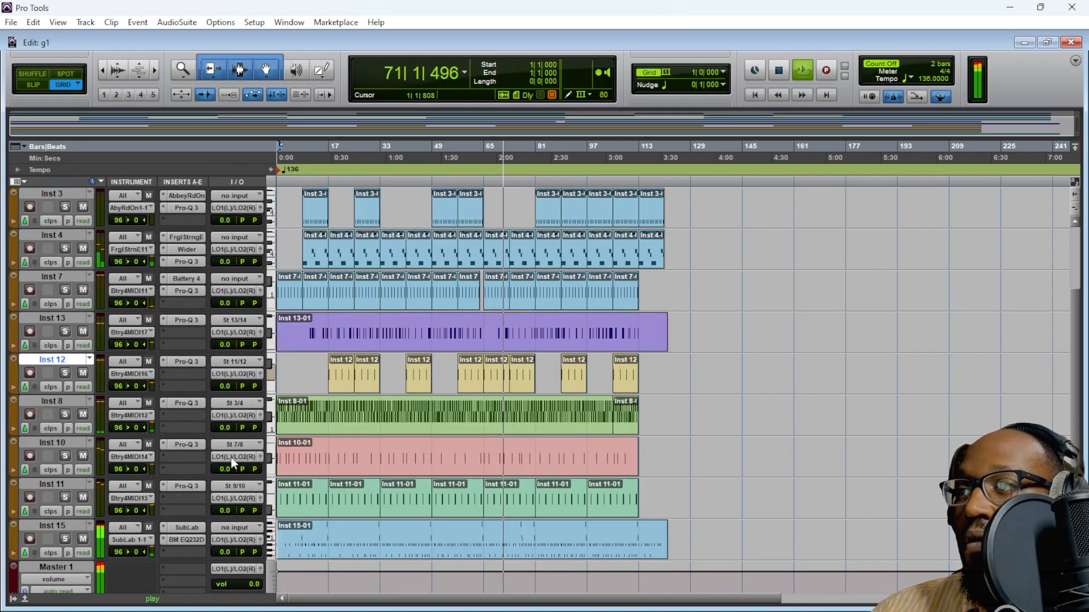
left_click(193, 447)
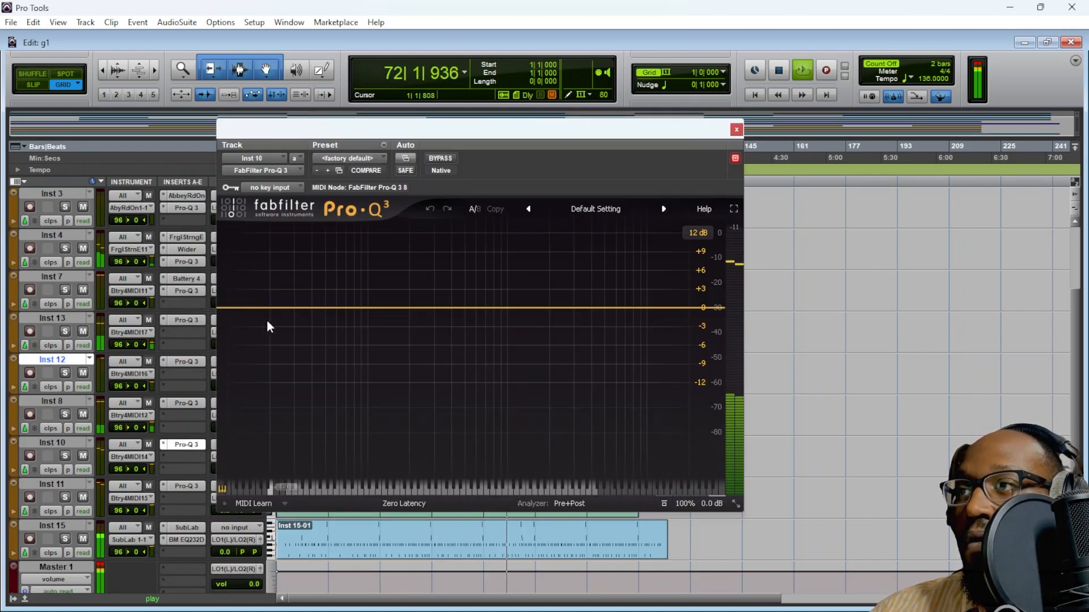
left_click_drag(233, 307, 574, 312)
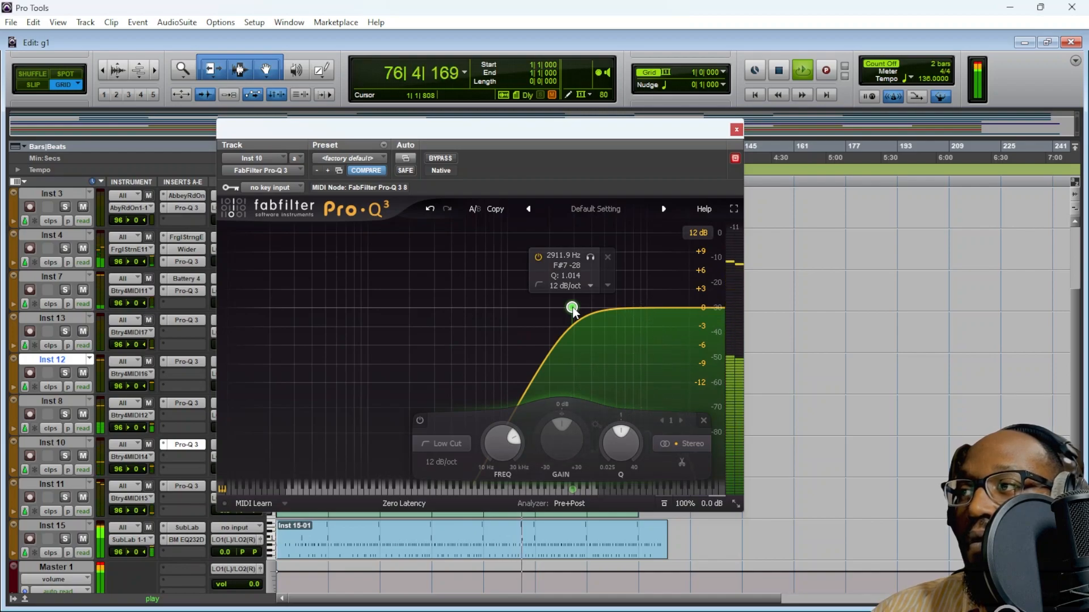
left_click_drag(575, 309, 589, 310)
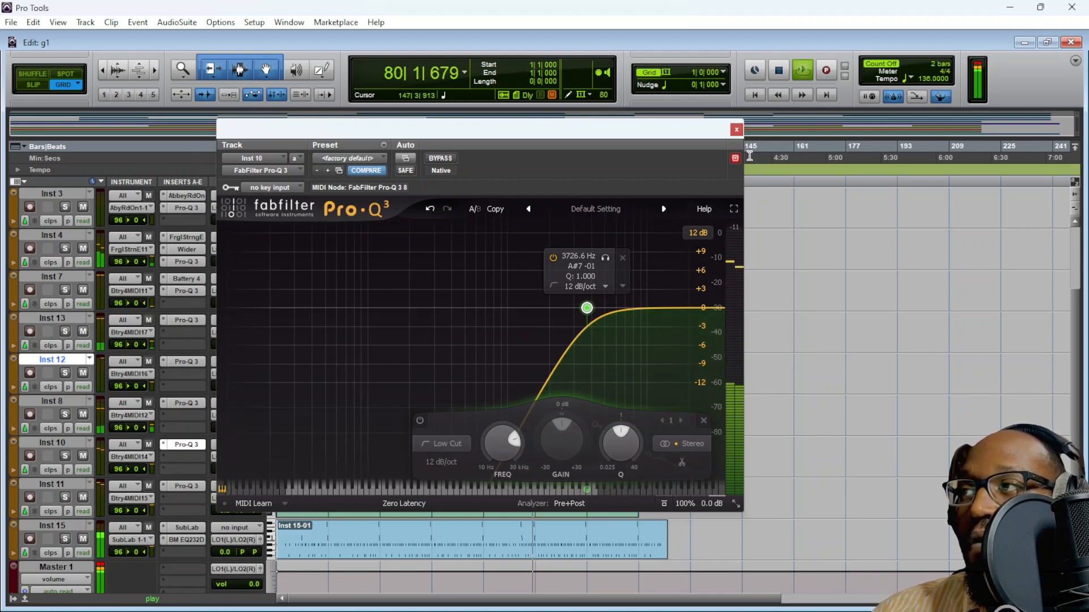
left_click(736, 130)
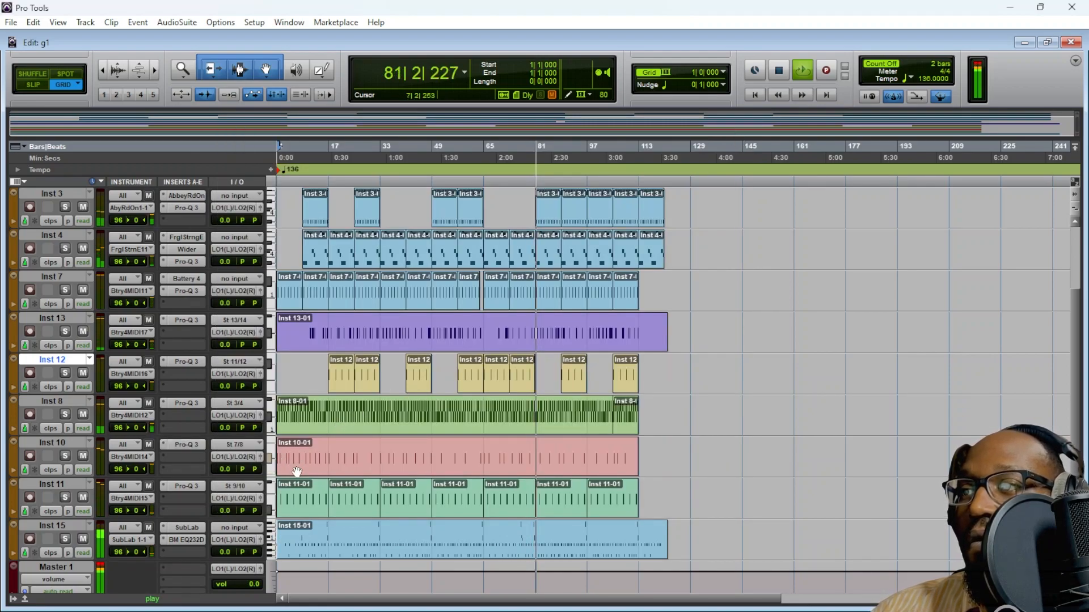
Add a low cut at about 5276 Hz in the Pro-Q 3 of Inst 11 and close the equalizer
left_click(187, 487)
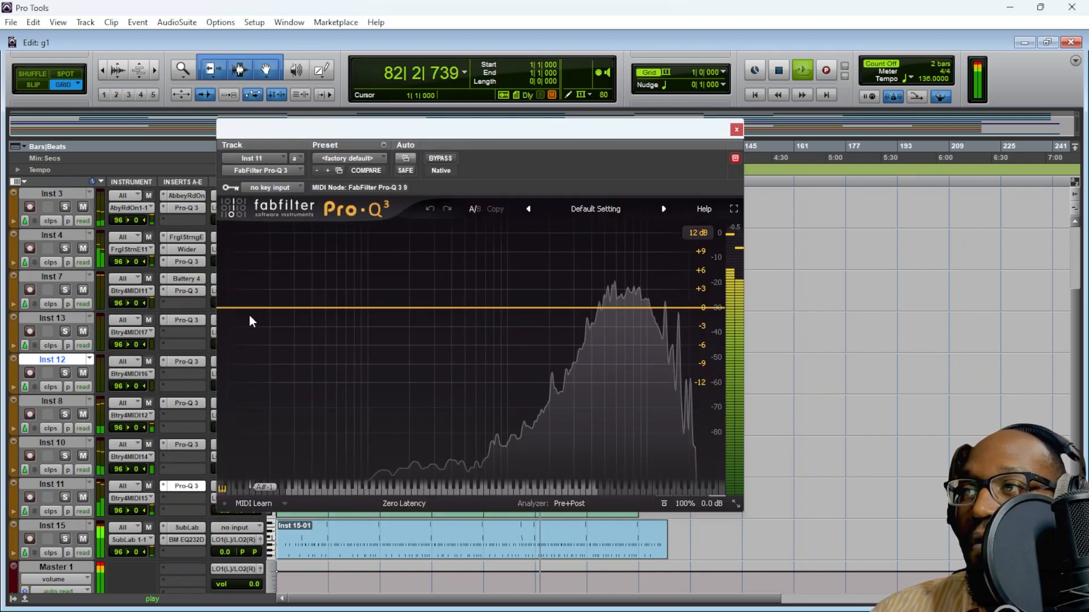
left_click(243, 309)
left_click_drag(243, 310, 571, 309)
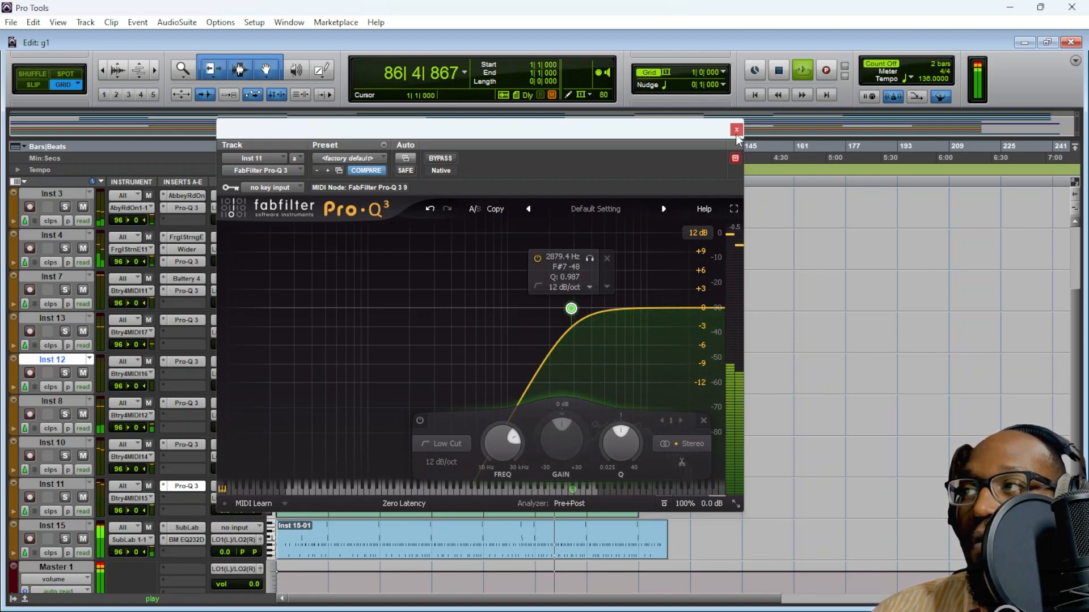
left_click_drag(572, 309, 610, 308)
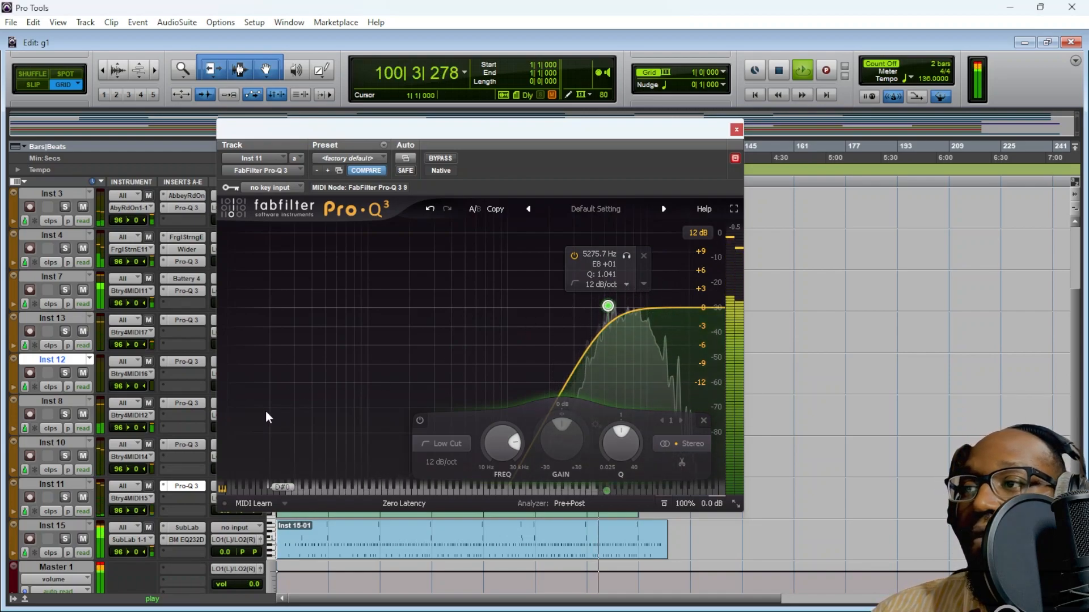
left_click(736, 130)
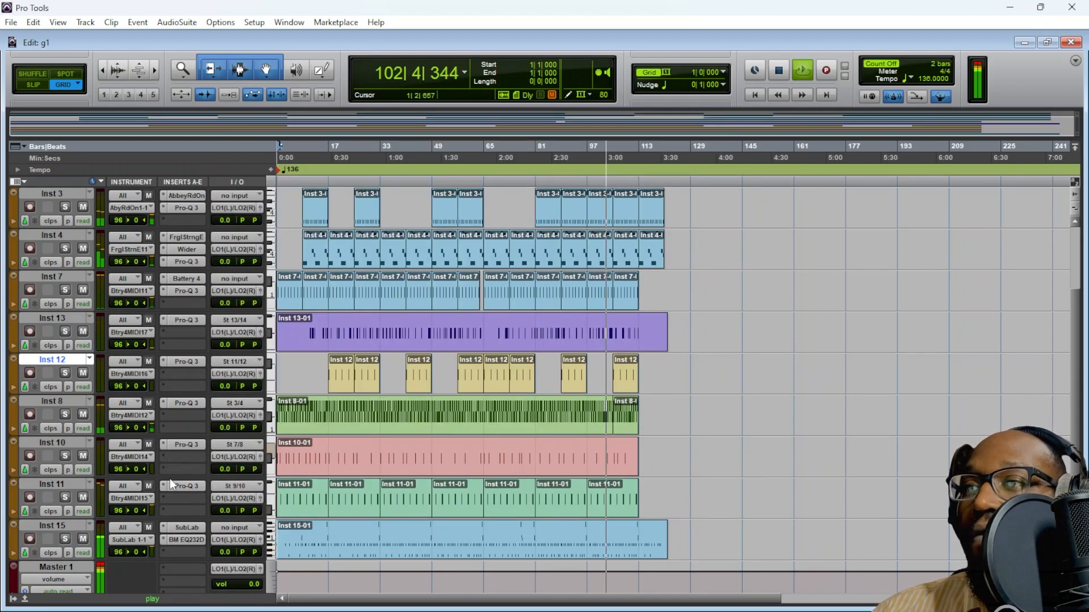
Engage the P EQ in the Inst 15 Bettermaker EQ232D with low boost, low attenuation and 60 CPS, then close it and stop playback
left_click(190, 539)
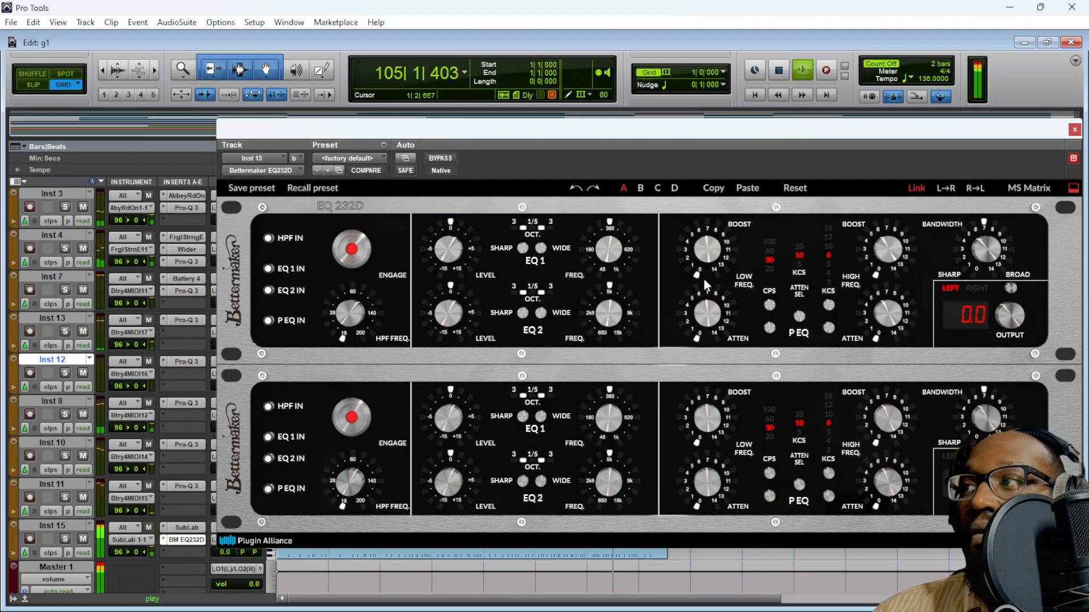
left_click_drag(706, 251, 711, 217)
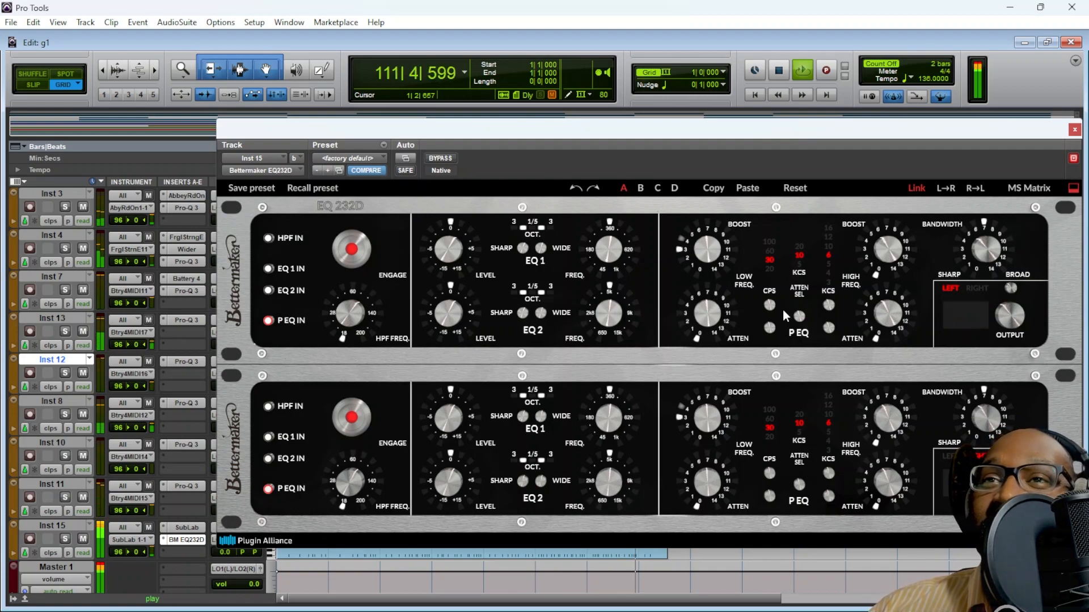
left_click(768, 252)
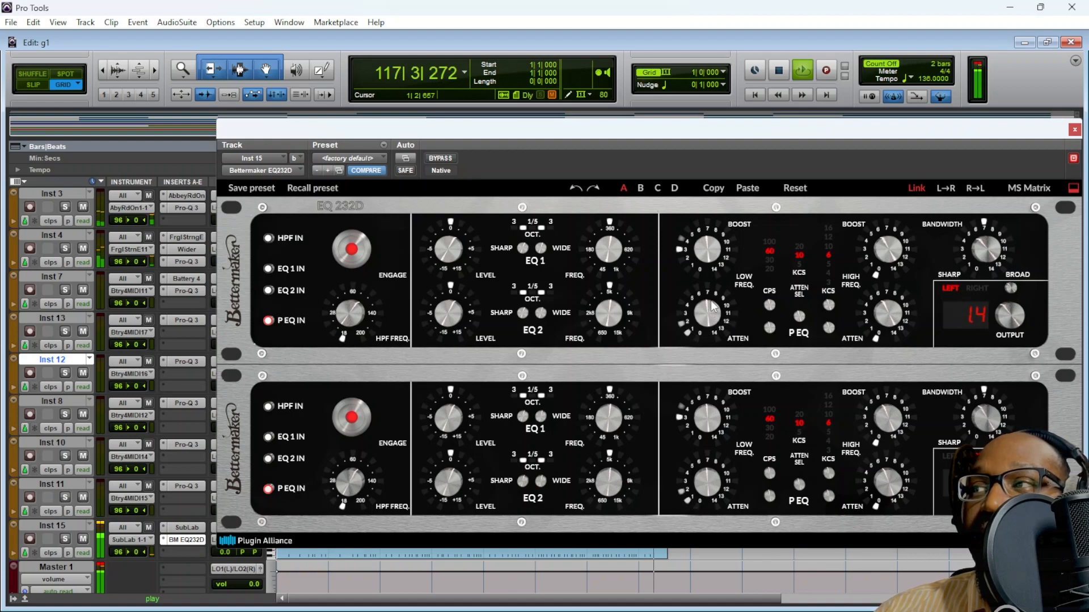
left_click(1075, 129)
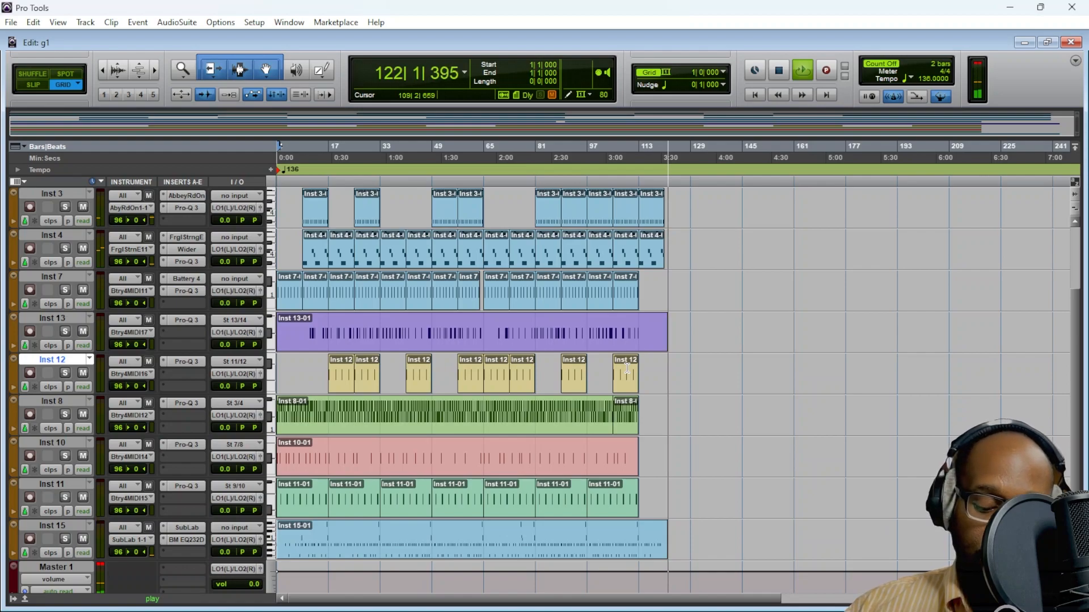
key("space")
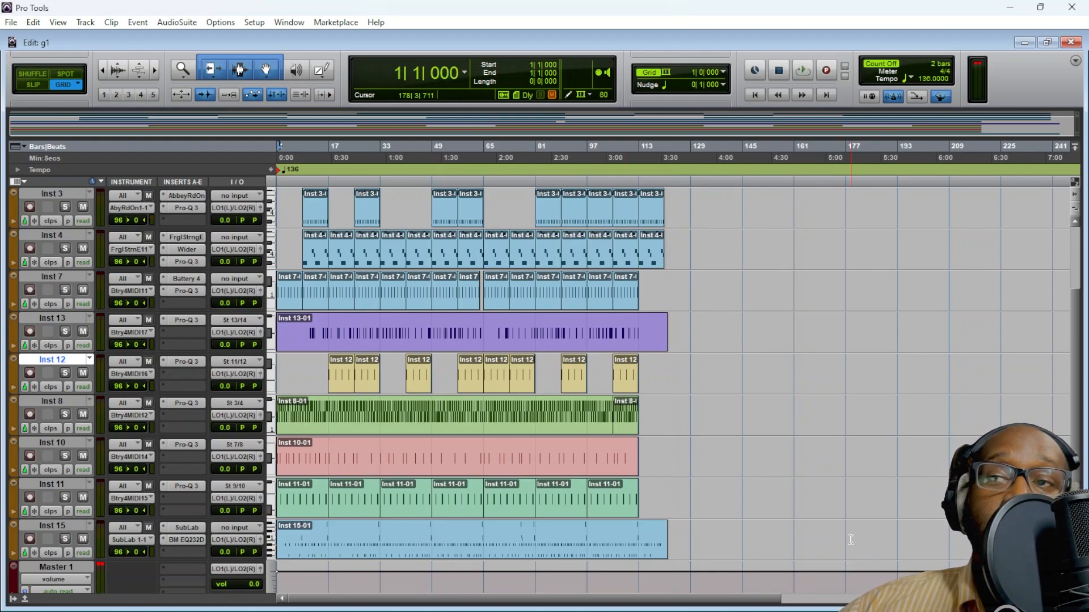
Show the mixer and mute the Inst 1, 2, 3, 4, 7, 13, 12, 8, 10 and 11 tracks together
mouse_move(762, 611)
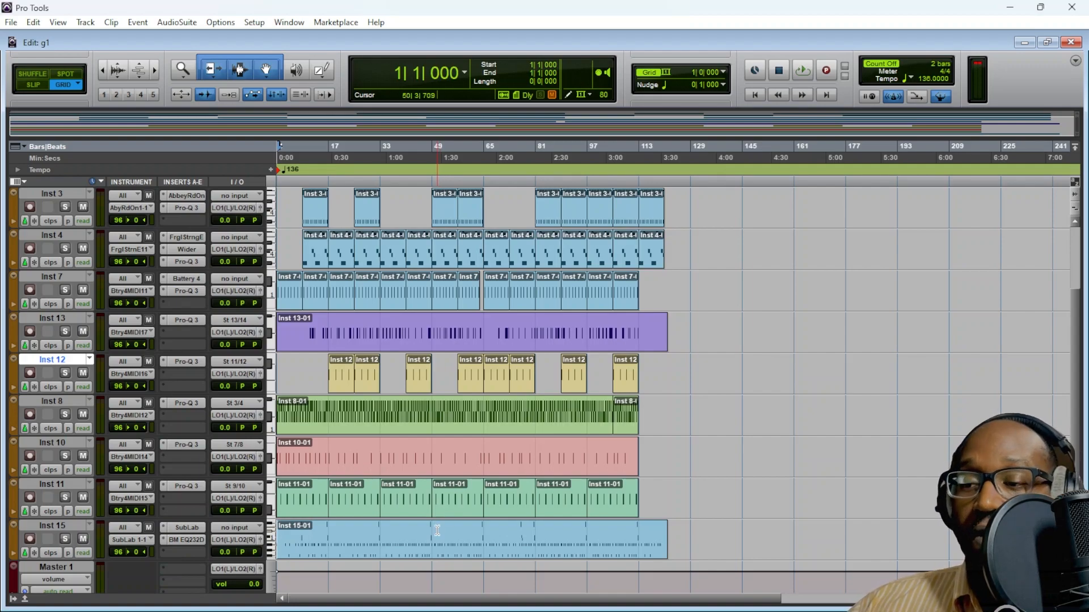
key("ctrl+equal")
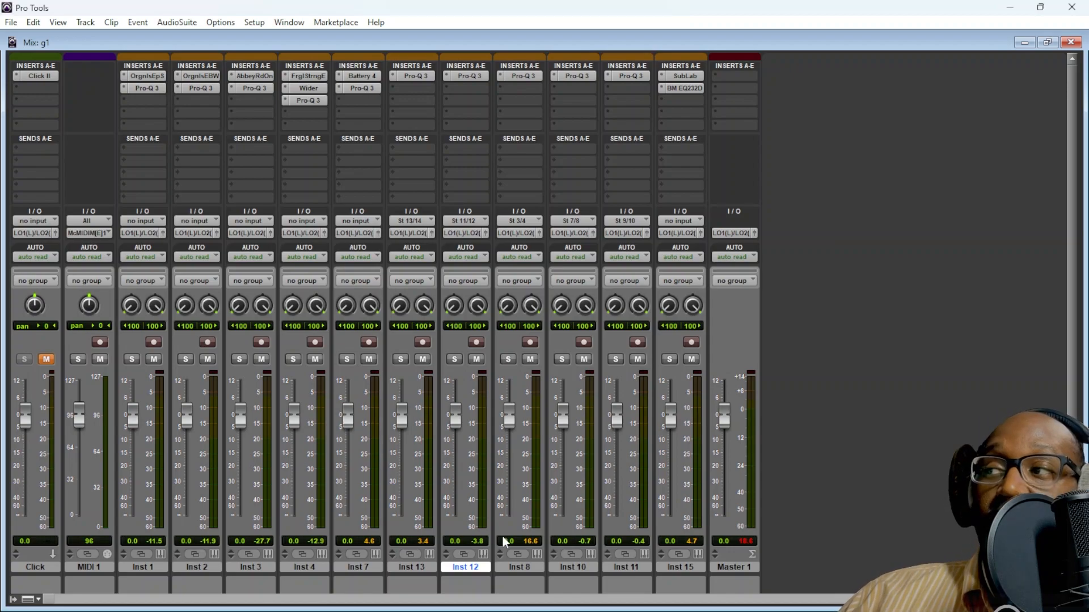
right_click(750, 482)
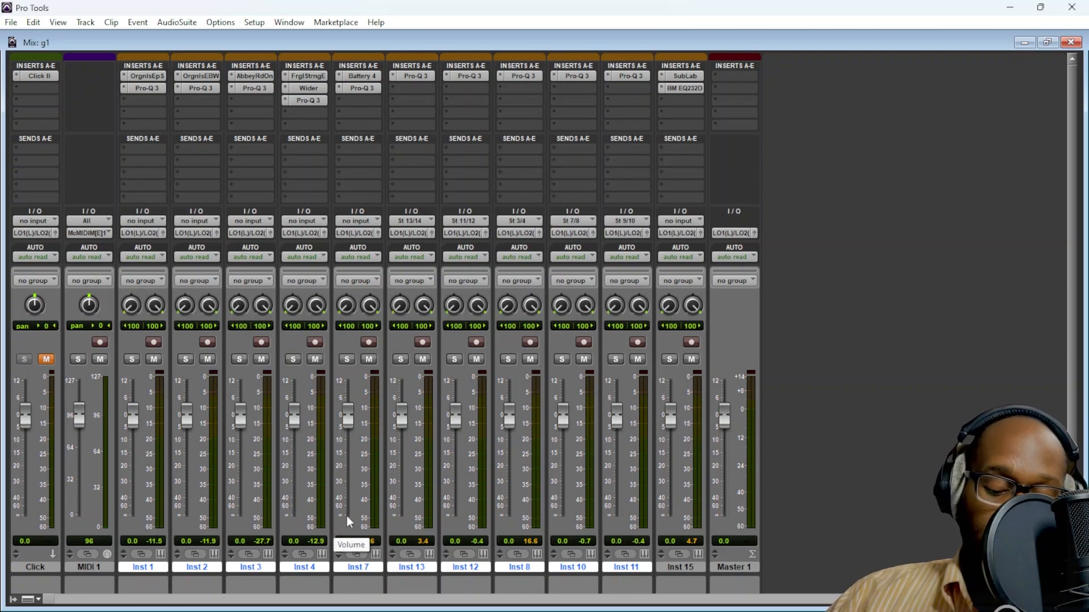
left_click(209, 359, "alt+shift")
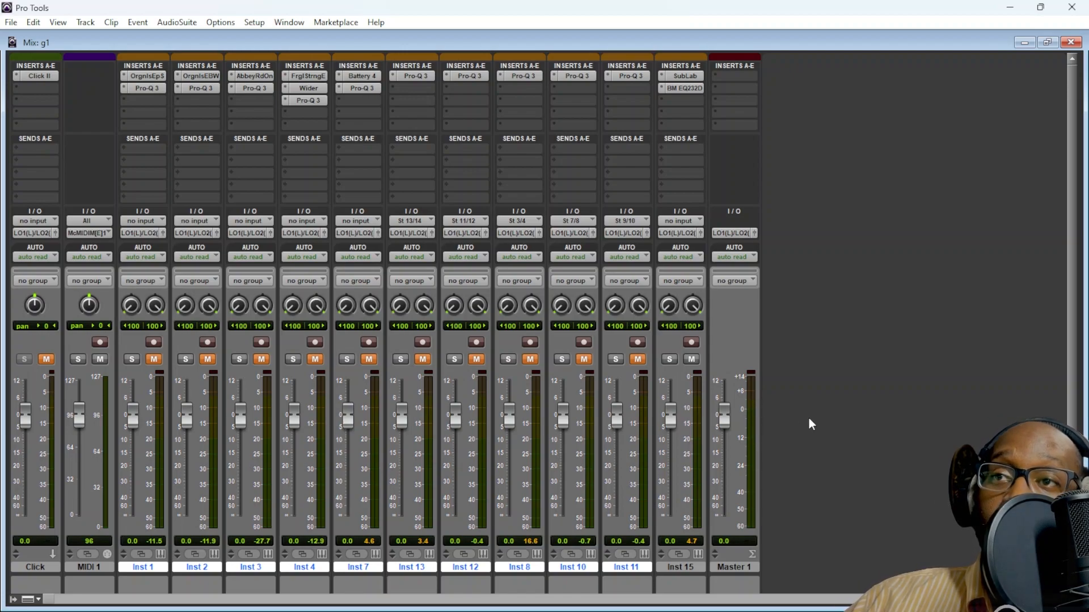
Select bars 57 to 65 in the timeline and start playing them with the mixer in view
key("ctrl+equal")
left_click_drag(484, 148, 457, 148)
scroll(477, 193, "up", 3)
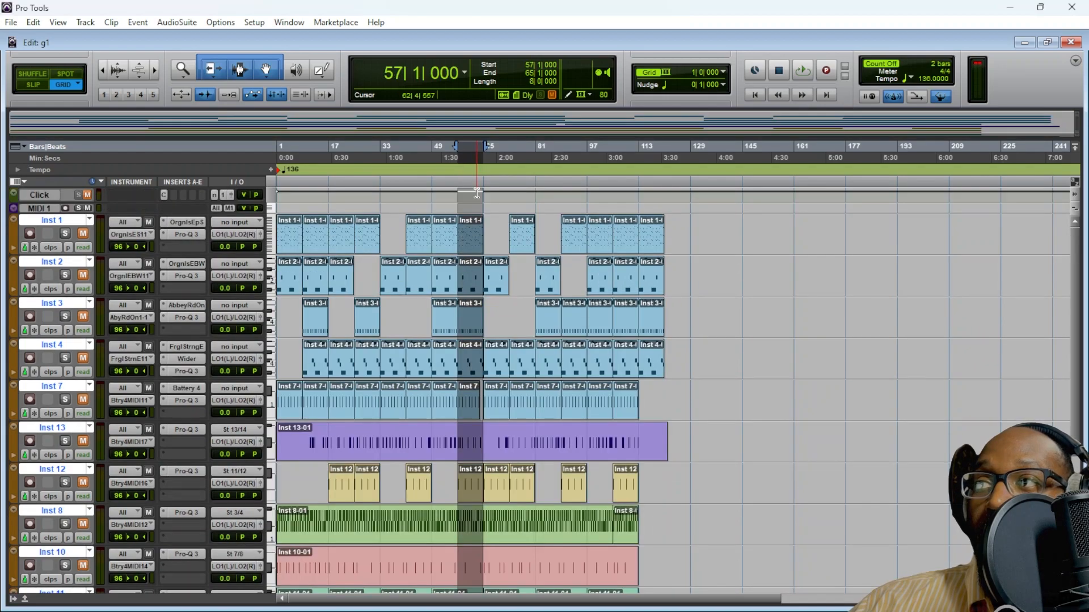
key("ctrl+equal")
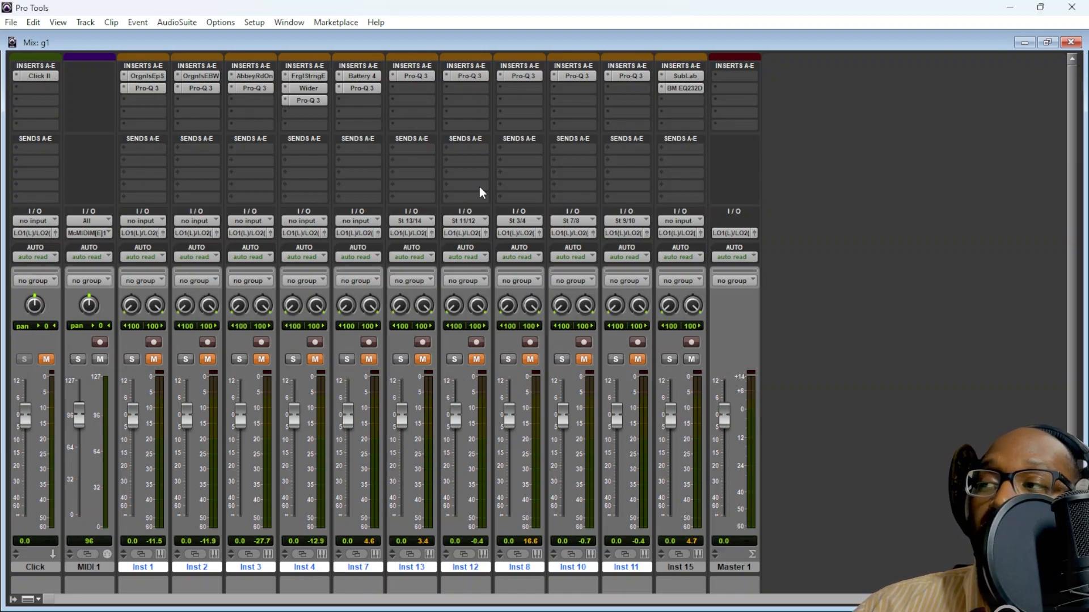
key("space")
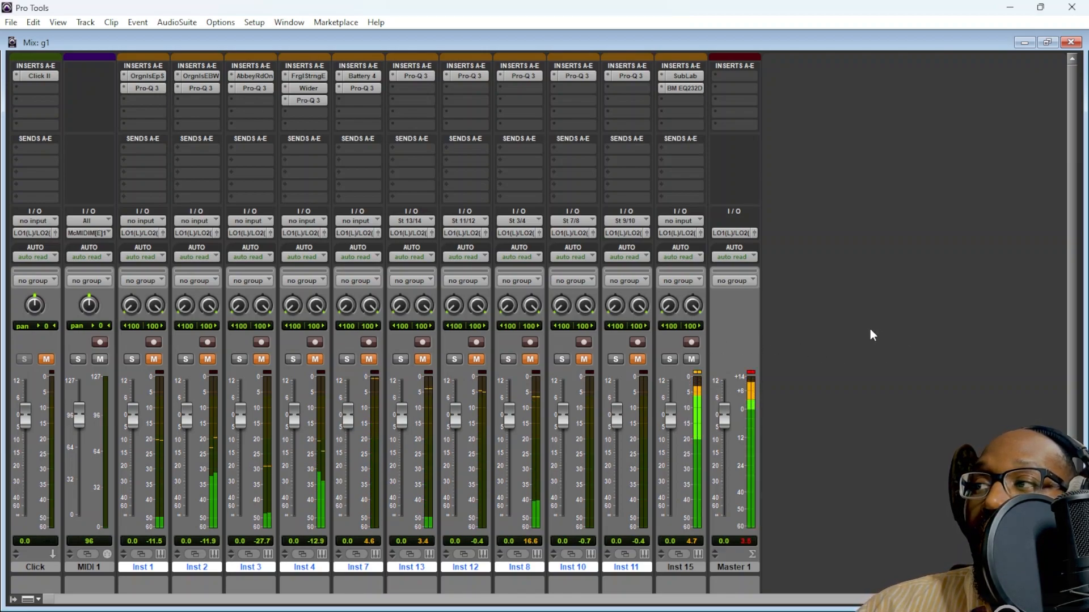
Lower the volume fader of Inst 15 to -15.0 dB
left_click_drag(673, 423, 675, 454)
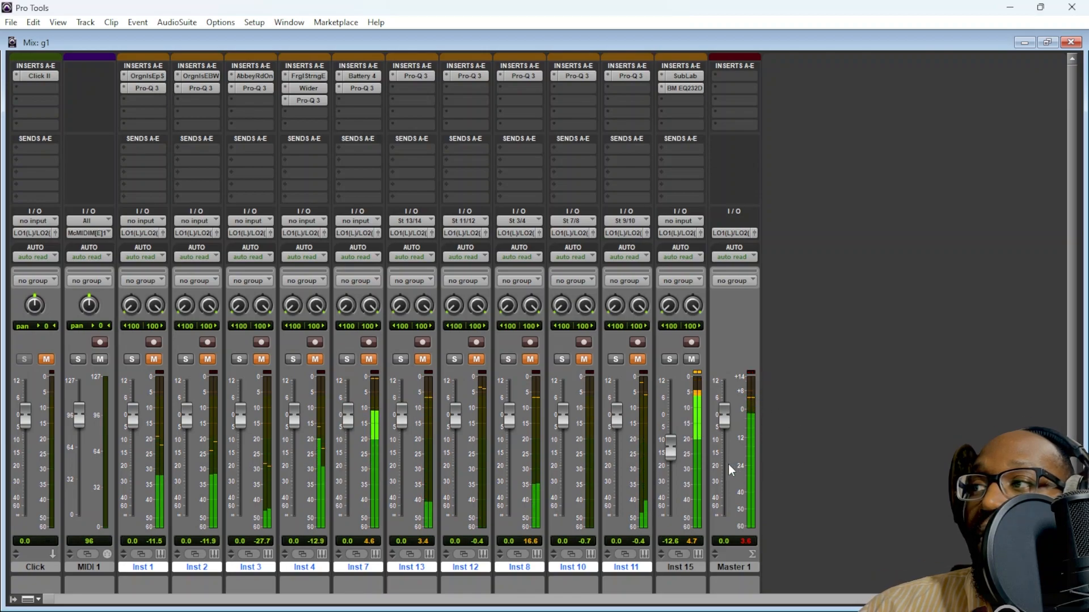
left_click_drag(670, 449, 668, 454)
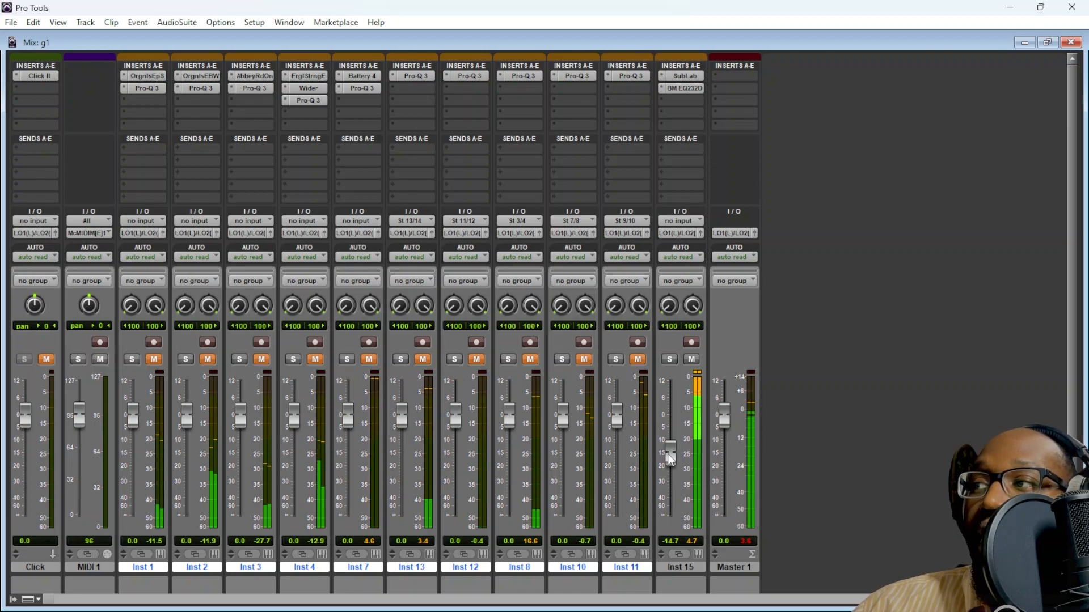
left_click_drag(668, 454, 672, 460)
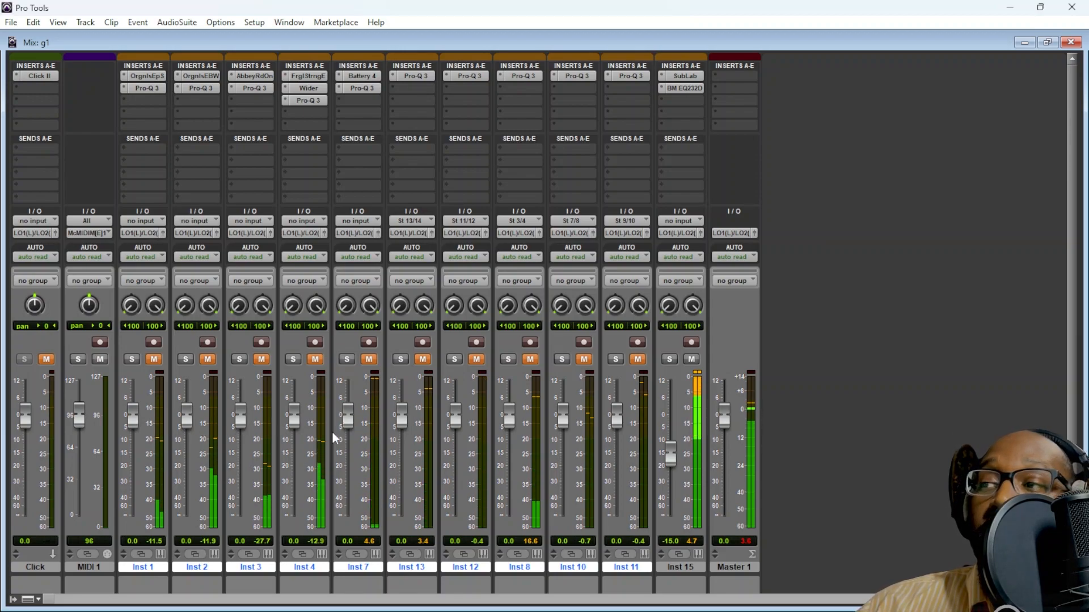
Mute Inst 15, unmute Inst 1 and set the volume of Inst 1 to -4.0 dB
left_click(690, 359)
left_click(154, 359)
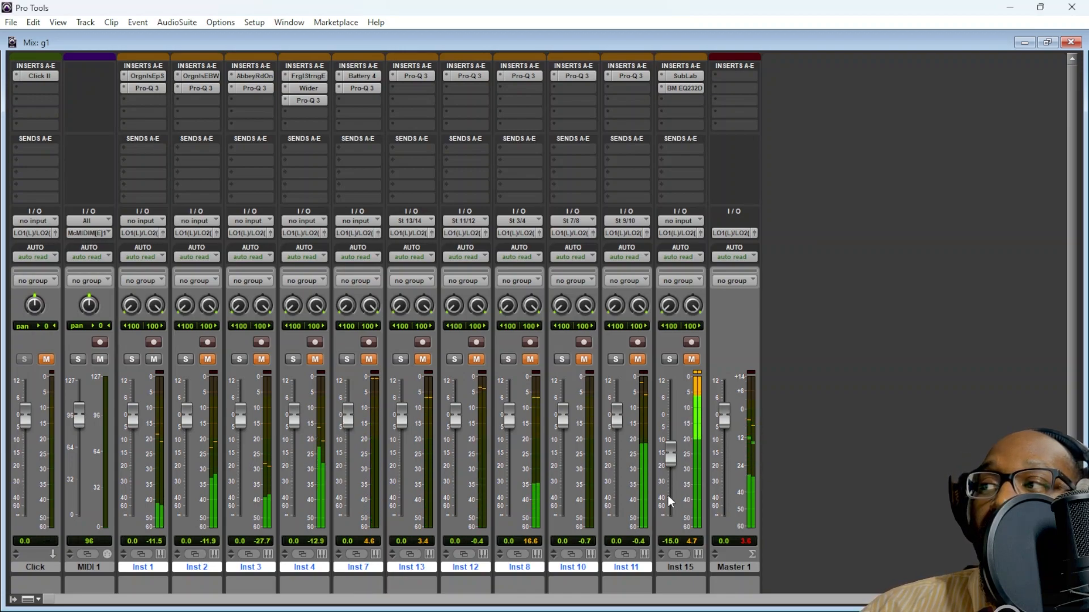
left_click_drag(131, 423, 138, 435)
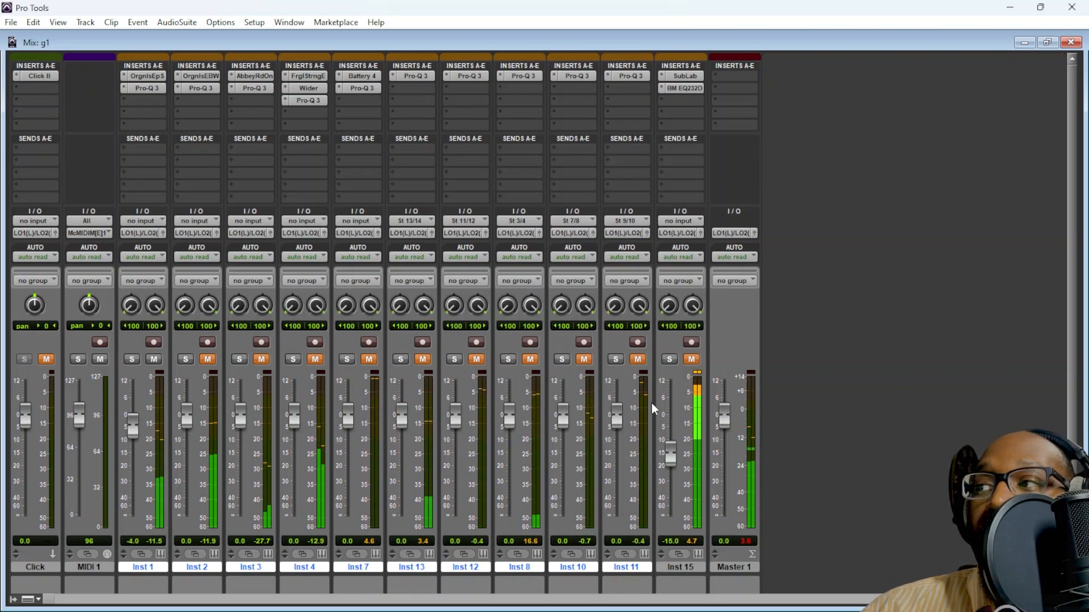
Unmute Inst 2 and lower its volume to -8.0 dB
left_click(208, 358)
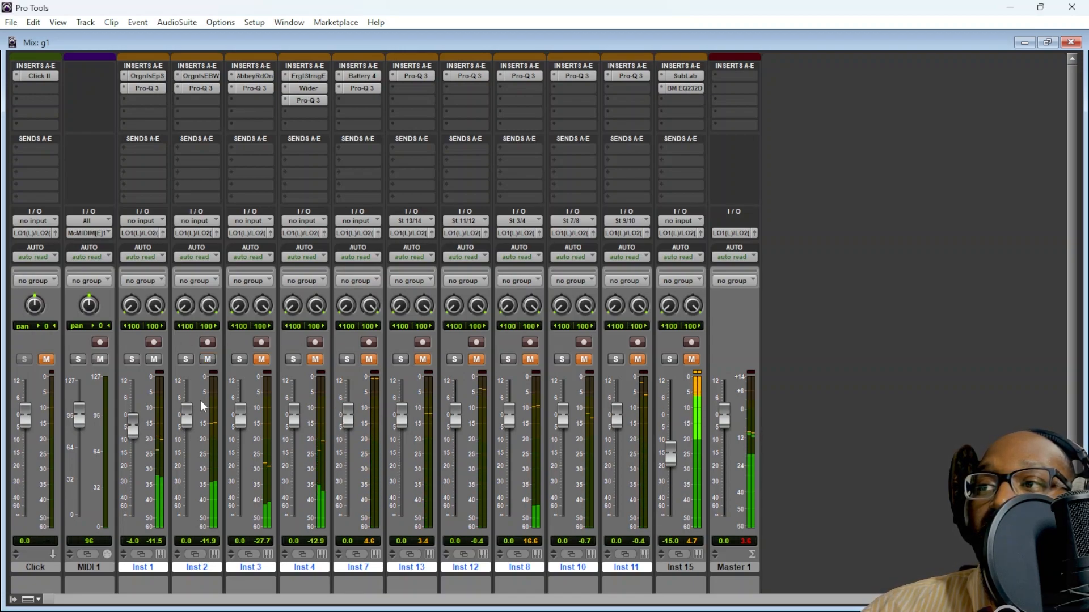
left_click_drag(186, 429, 187, 441)
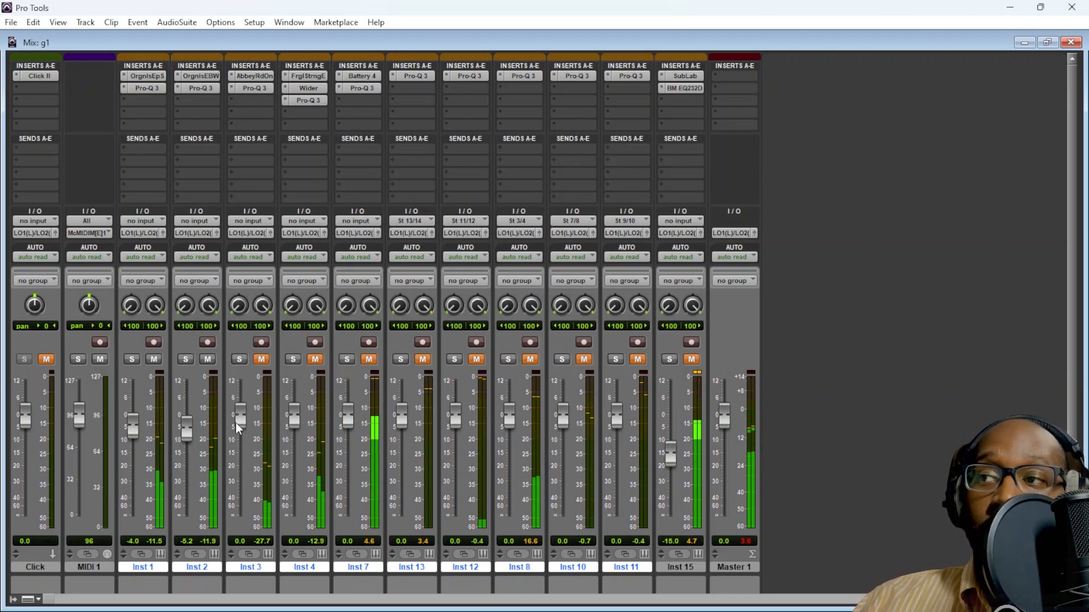
left_click_drag(190, 436, 195, 458)
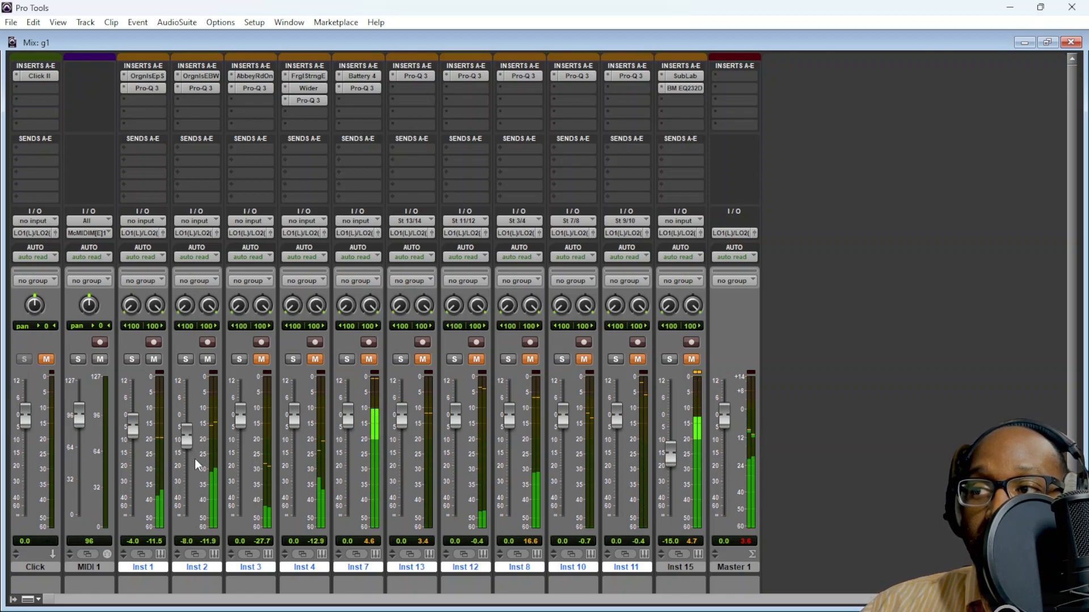
Unmute Inst 3 and Inst 4 and set their volumes to -7.0 dB and -6.0 dB respectively
left_click(261, 359)
left_click_drag(240, 417, 243, 437)
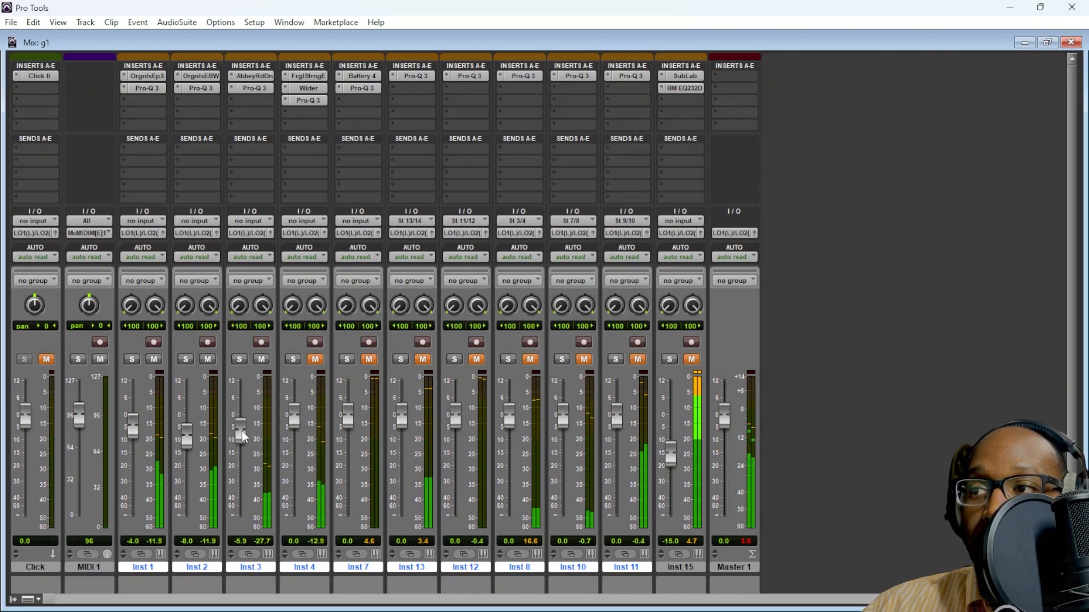
left_click_drag(242, 431, 243, 432)
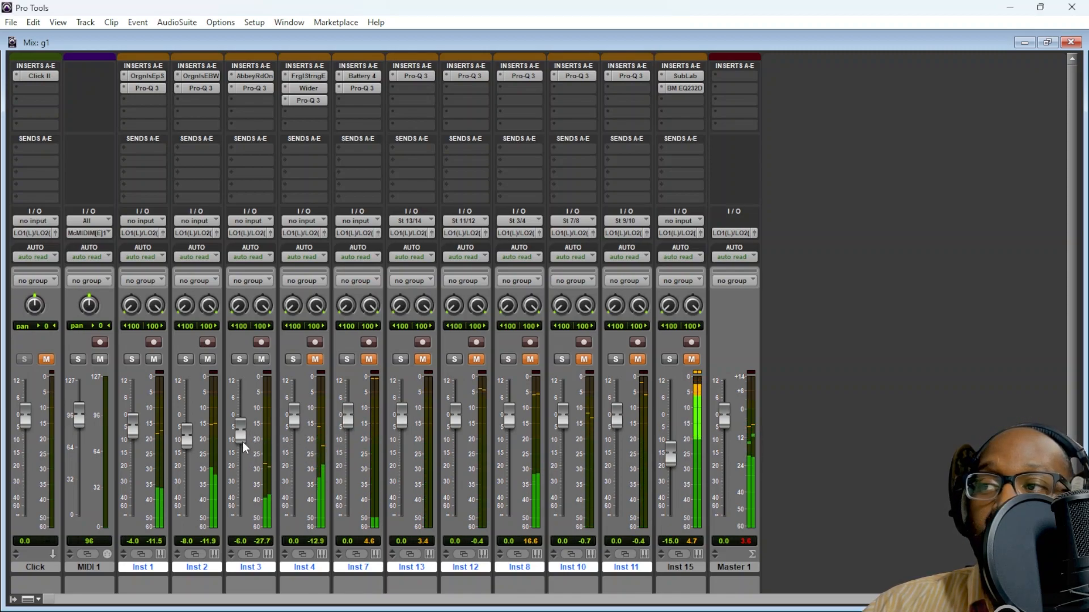
left_click_drag(239, 437, 297, 429)
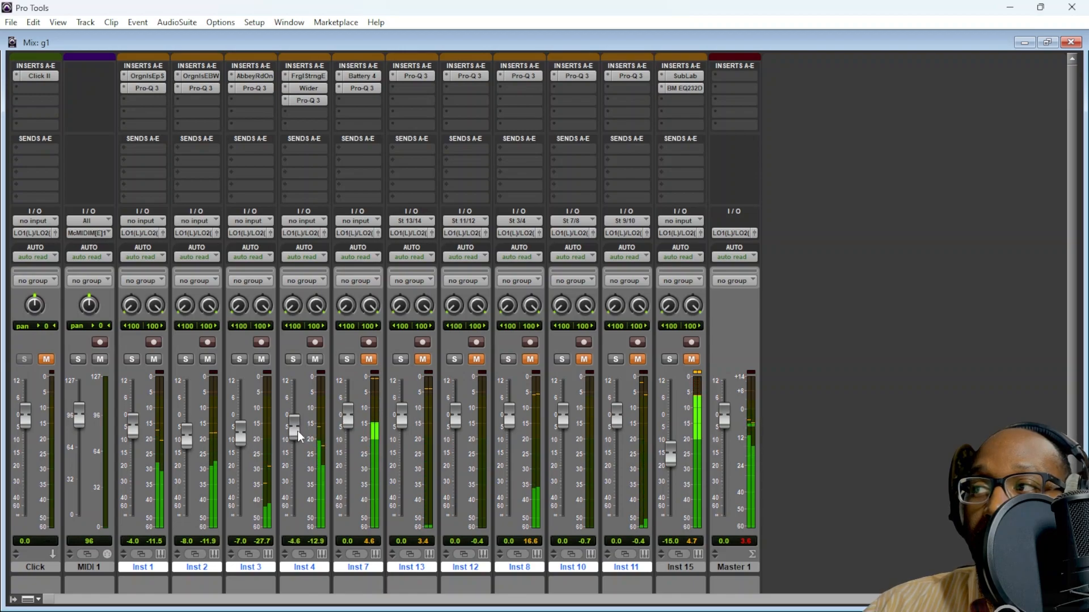
left_click_drag(298, 431, 301, 436)
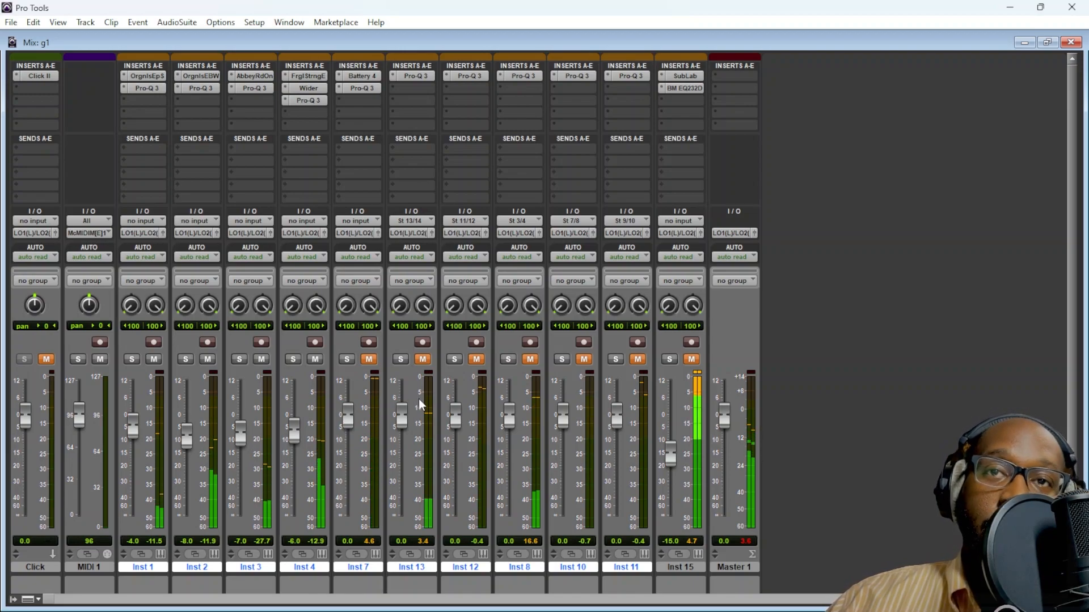
Unmute Inst 7 and lower its volume to -13.0 dB
left_click(369, 361)
left_click_drag(344, 423, 346, 444)
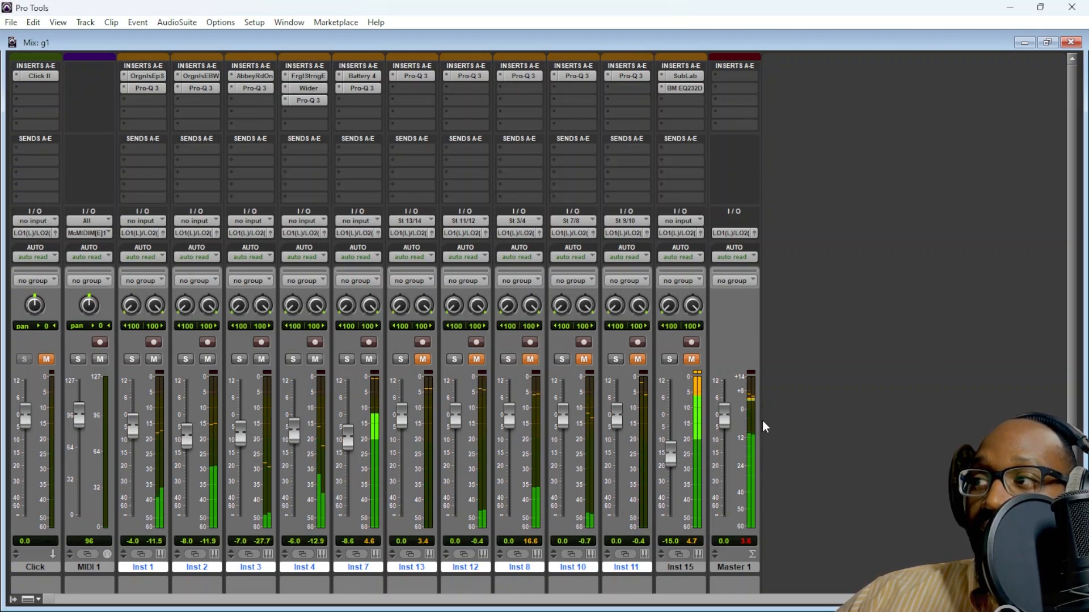
left_click_drag(348, 436, 352, 450)
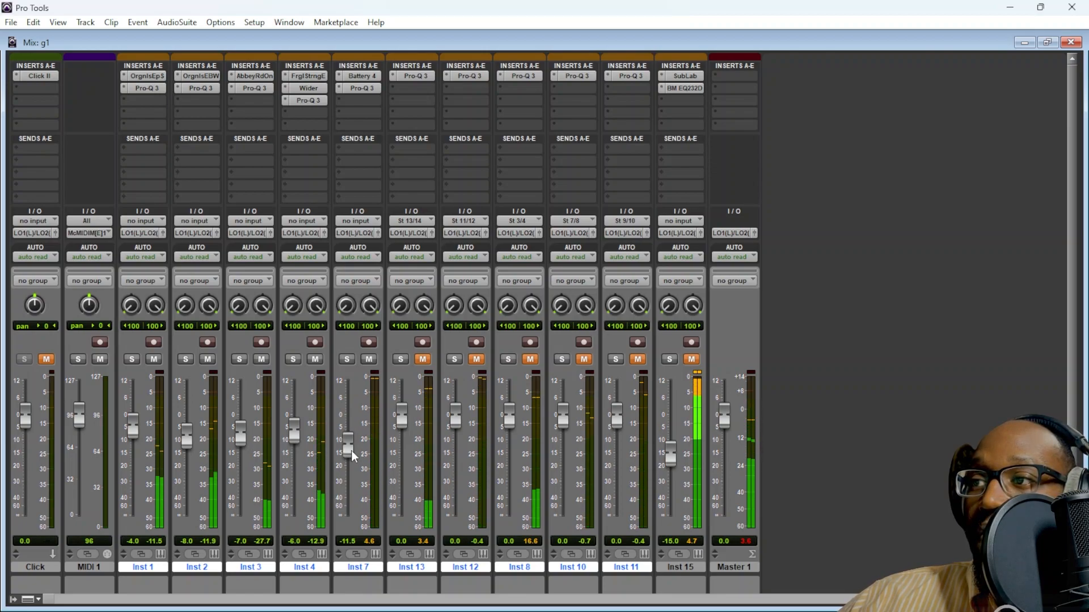
left_click_drag(352, 450, 352, 452)
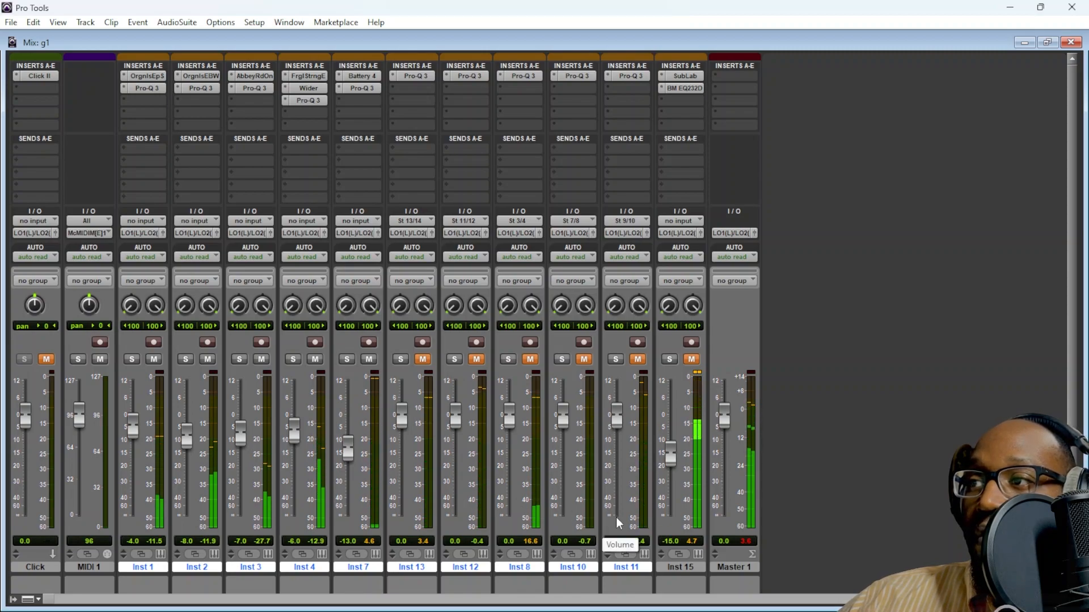
Unmute Inst 13 and lower its volume to -17.0 dB
left_click(423, 360)
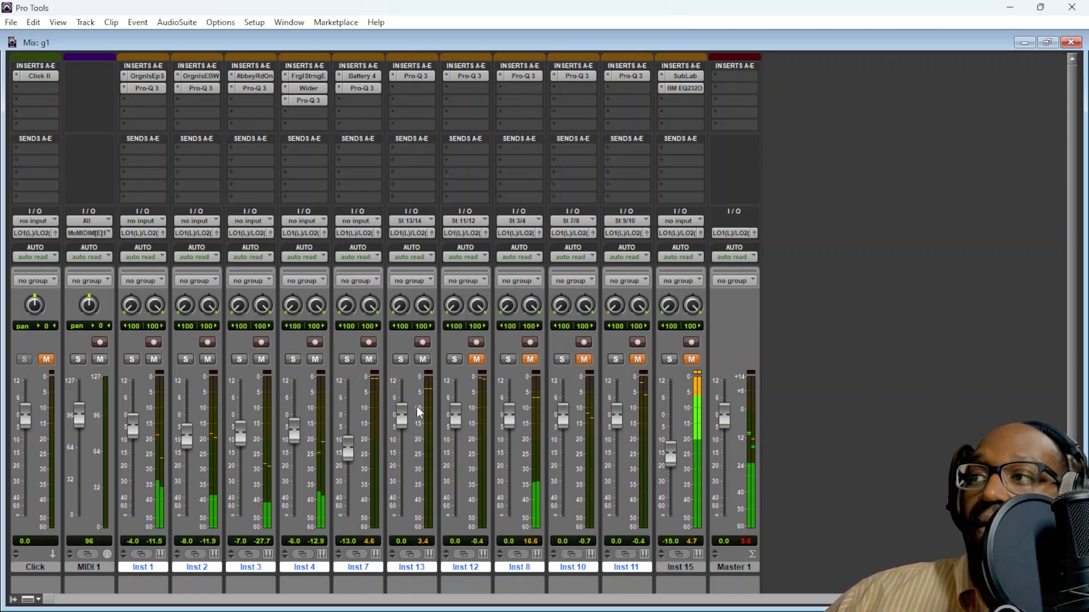
left_click_drag(400, 416, 401, 454)
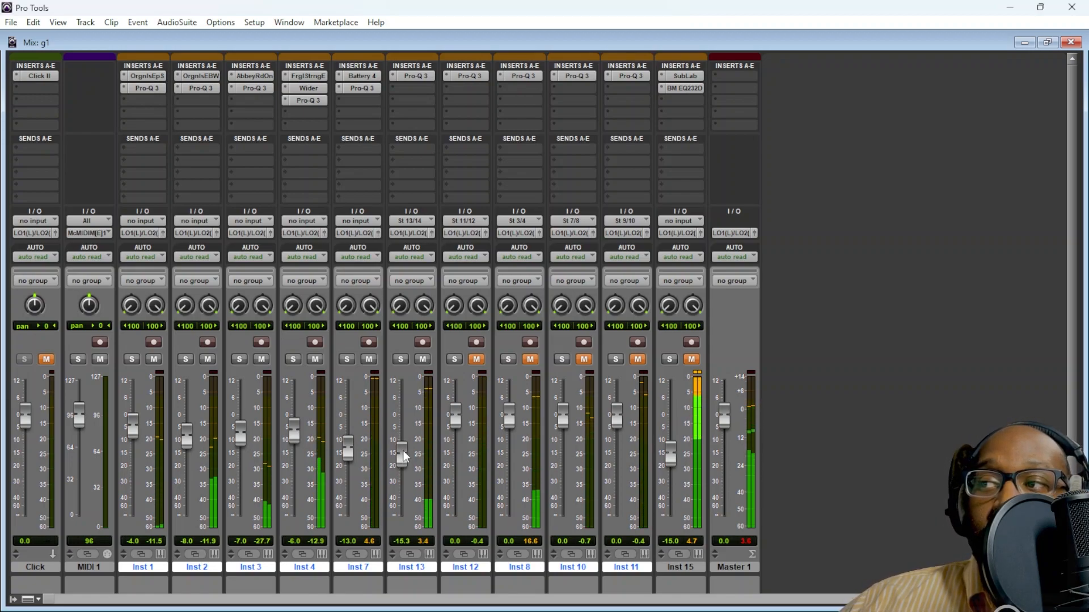
left_click_drag(403, 450, 404, 460)
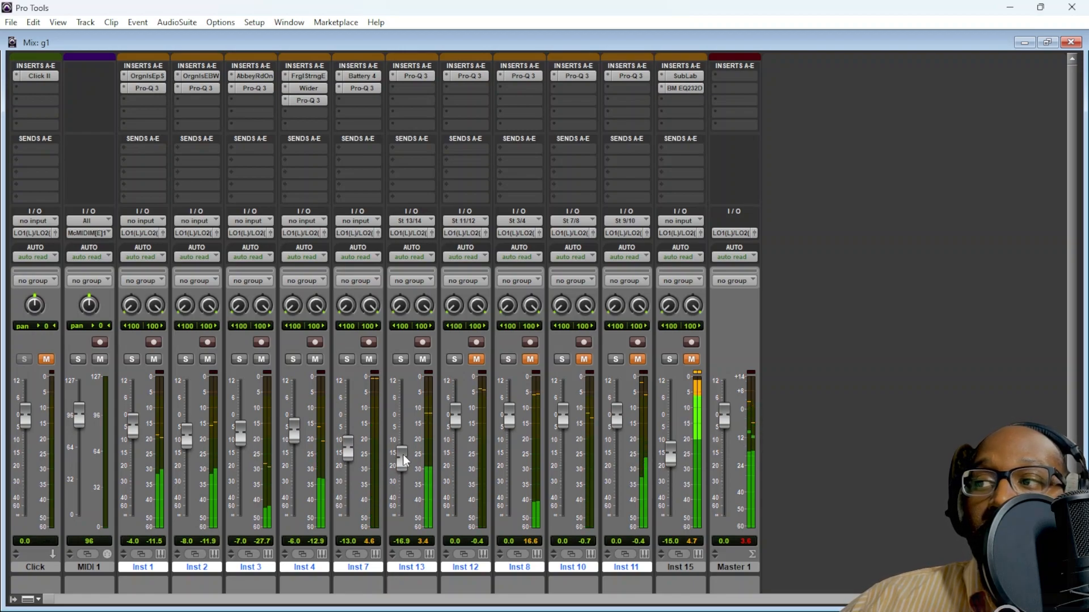
left_click_drag(403, 456, 404, 457)
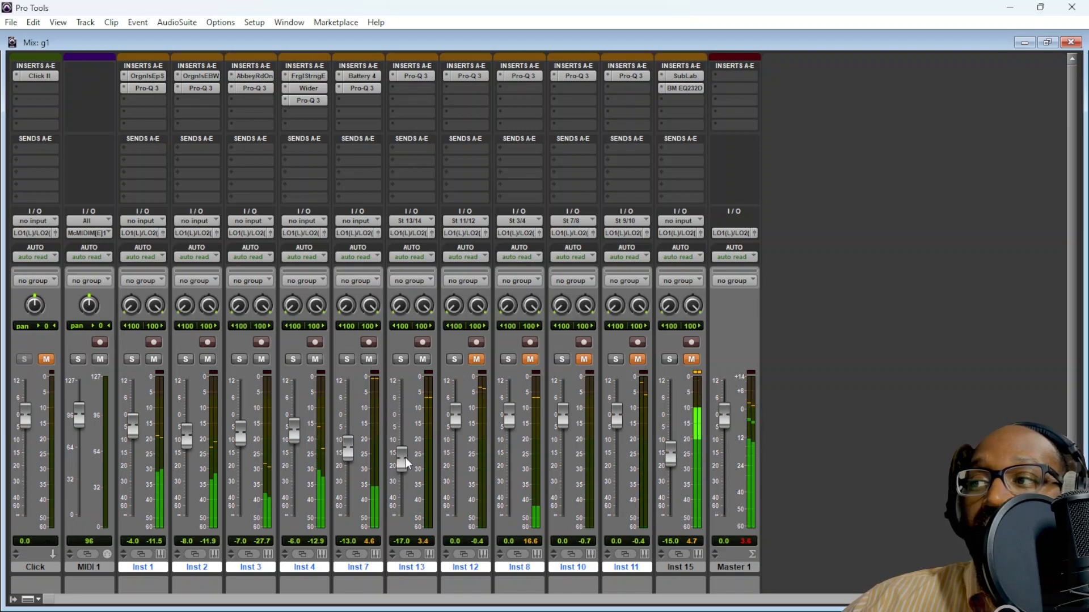
Unmute Inst 12 and set its volume to -17.0 dB
left_click(477, 360)
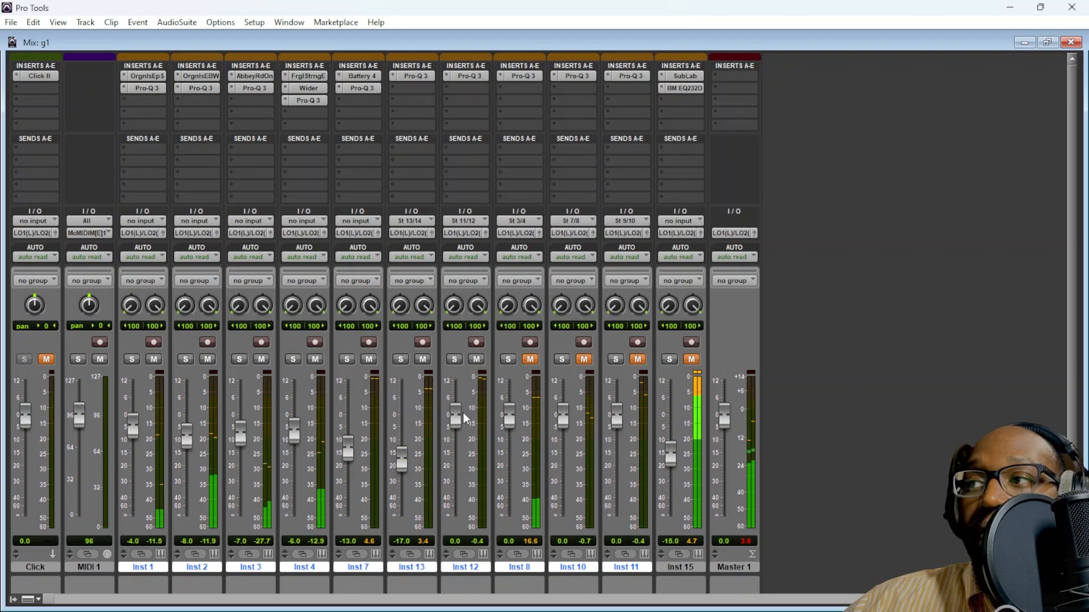
left_click_drag(462, 413, 470, 469)
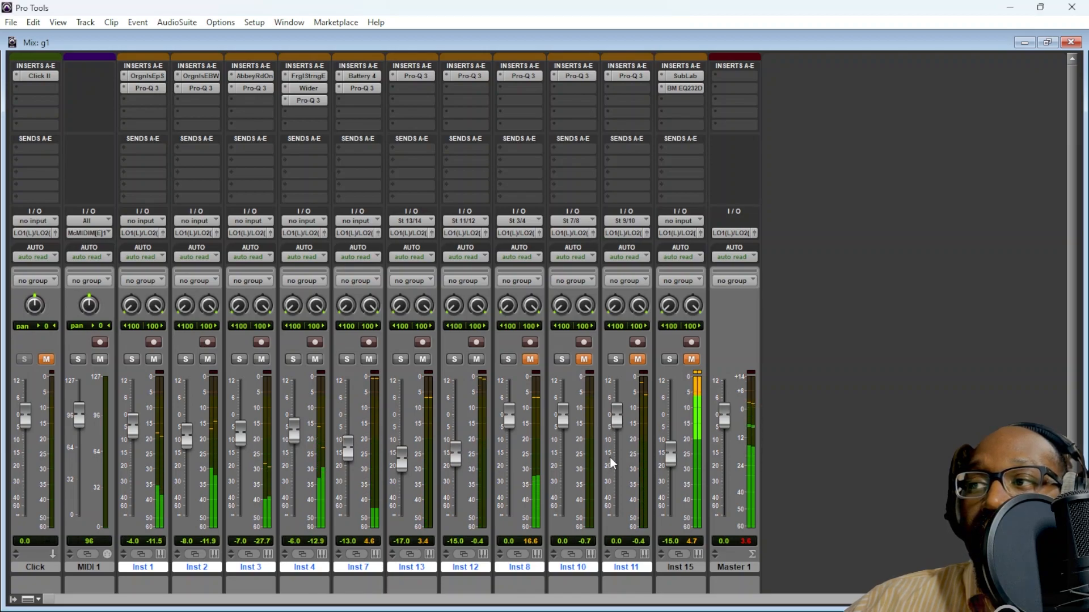
left_click_drag(463, 451, 465, 468)
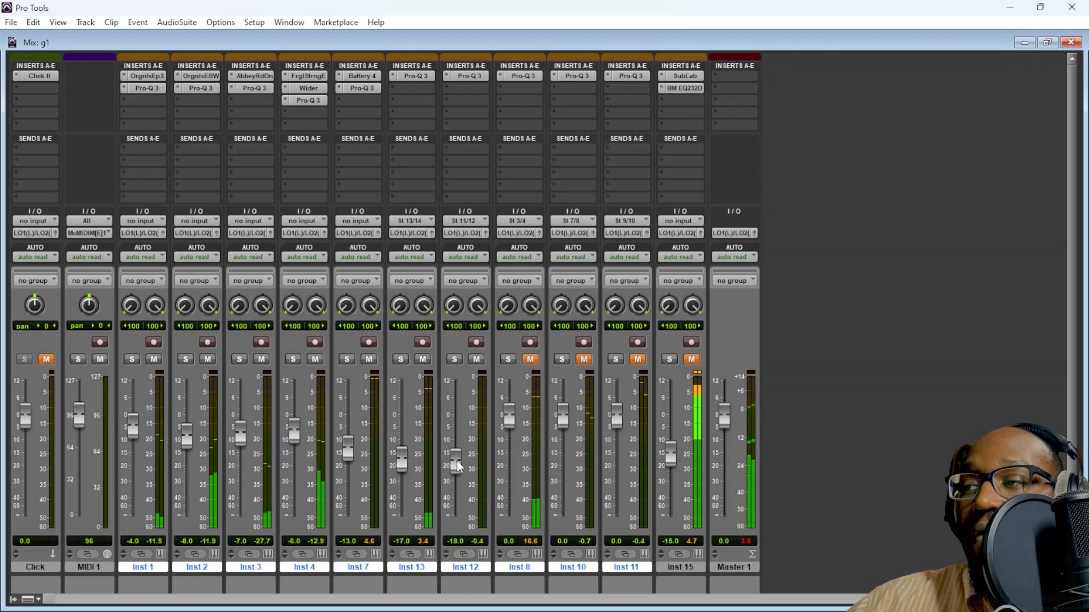
left_click_drag(458, 457, 464, 434)
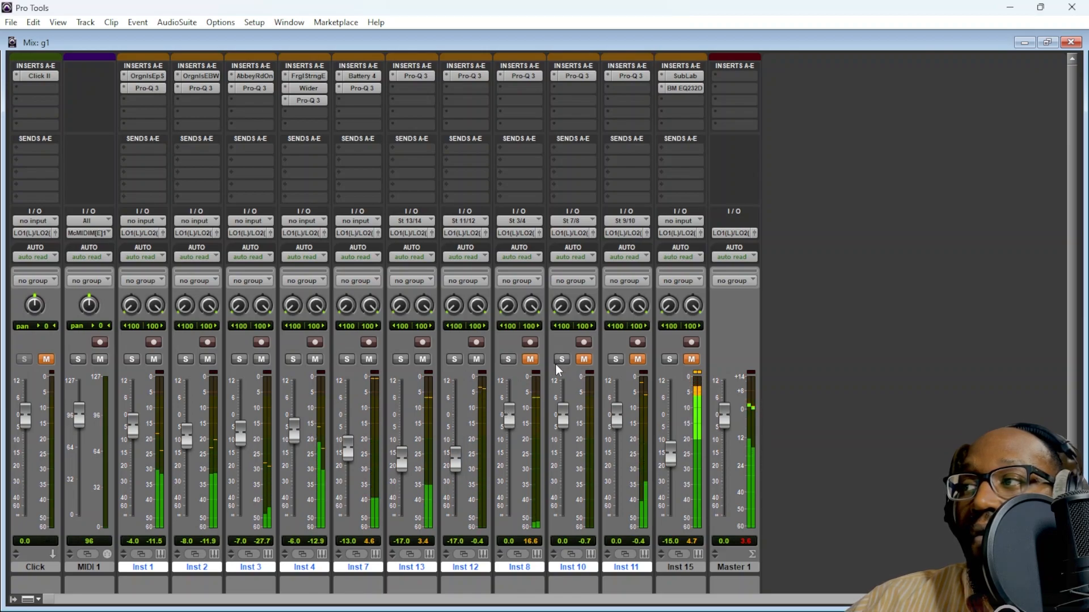
Unmute Inst 8 and Inst 10 and set their volumes to -13.0 dB and -16.0 dB respectively
left_click(532, 361)
left_click_drag(511, 413, 517, 454)
left_click(584, 359)
left_click_drag(563, 416, 567, 459)
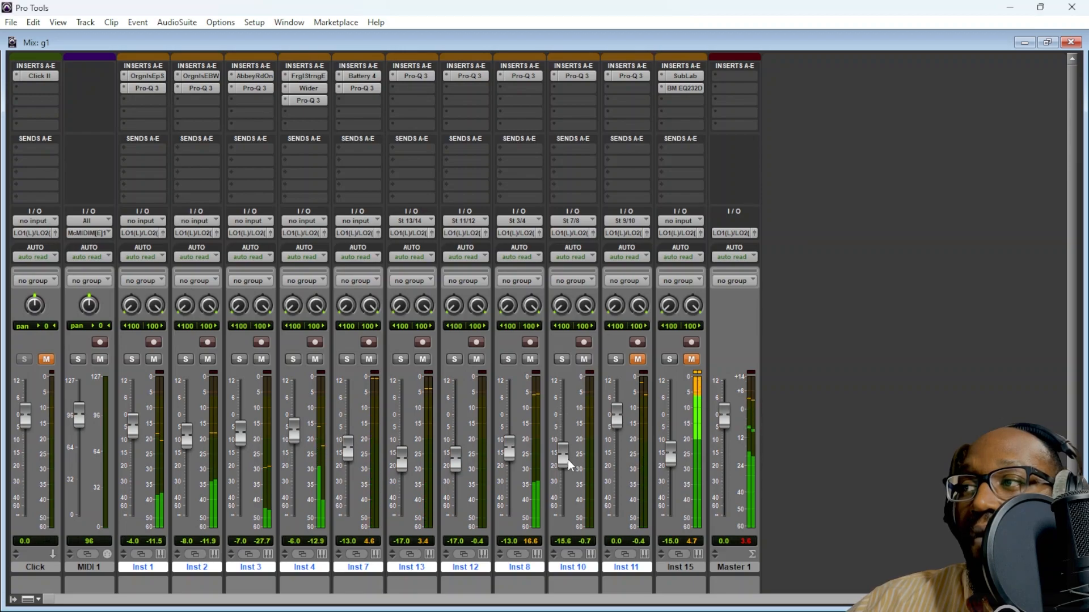
left_click_drag(567, 459, 571, 471)
Unmute Inst 11, lower its volume to -15.0 dB, and unmute Inst 15
left_click(637, 359)
left_click_drag(613, 416, 620, 460)
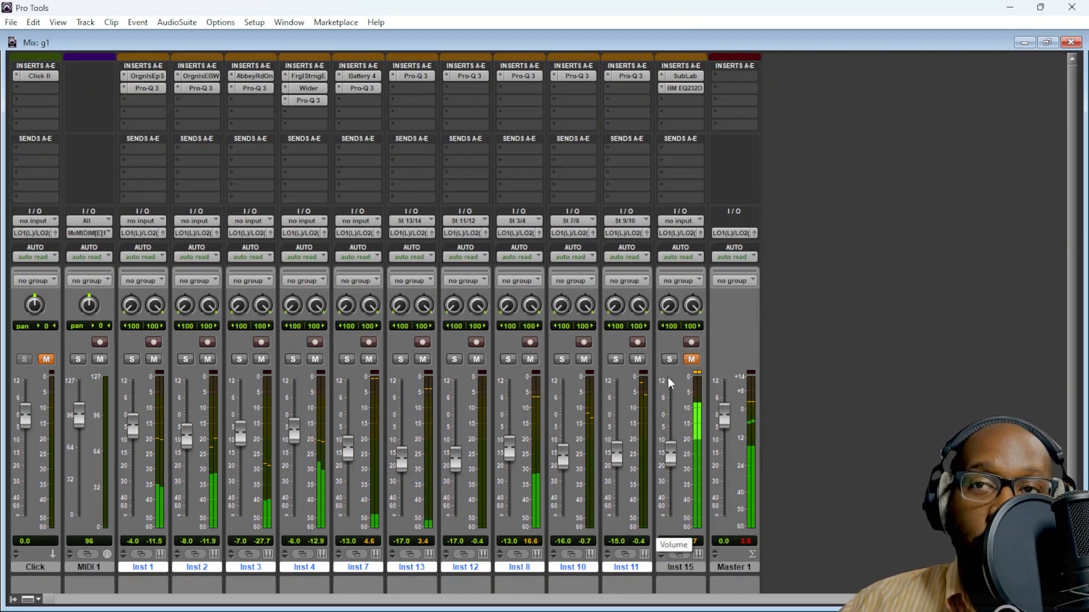
left_click(692, 360)
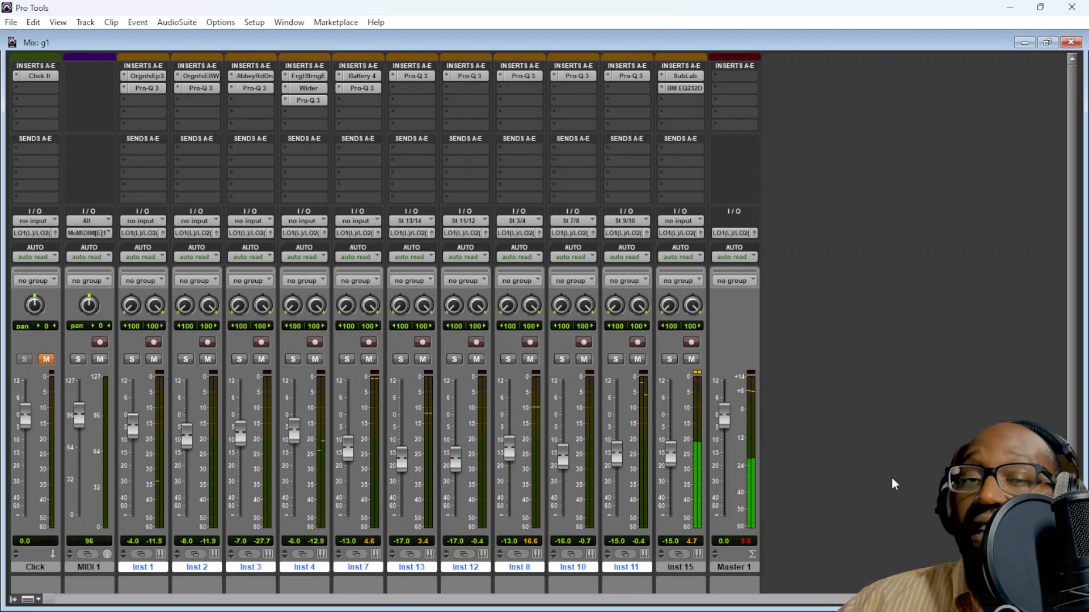
In the Edit window, route Inst 1's output to a new stereo audio track named strings
key("ctrl+equal")
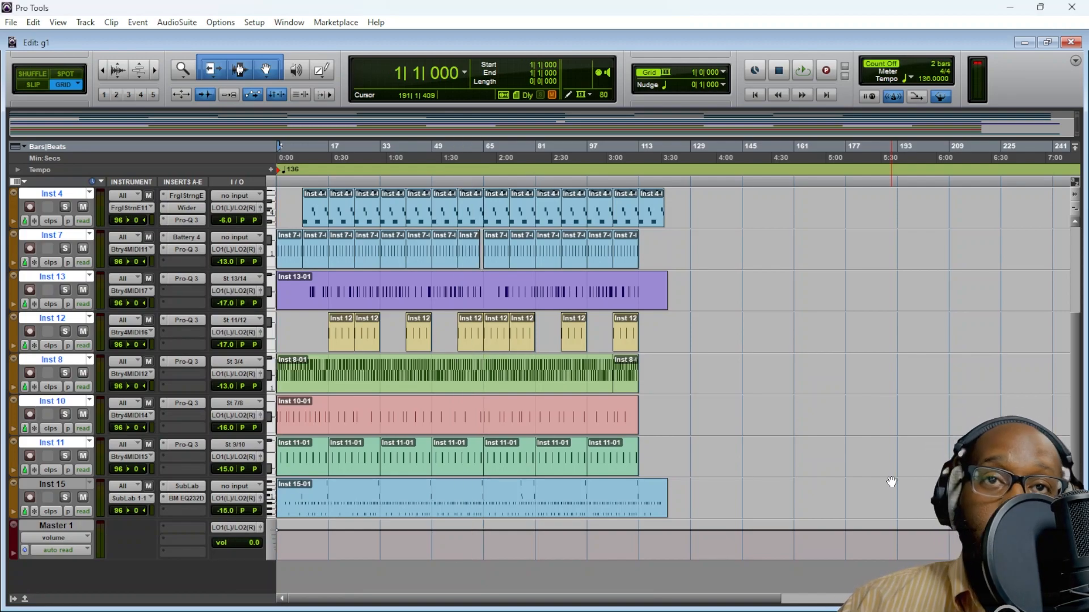
scroll(891, 481, "up", 3)
scroll(891, 481, "up", 3)
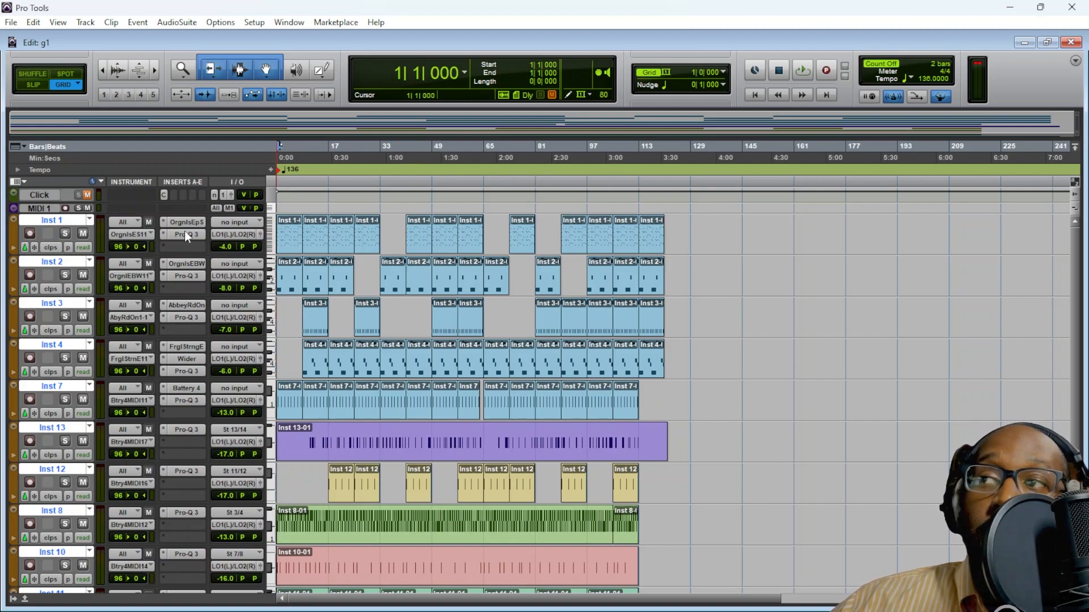
left_click(245, 236)
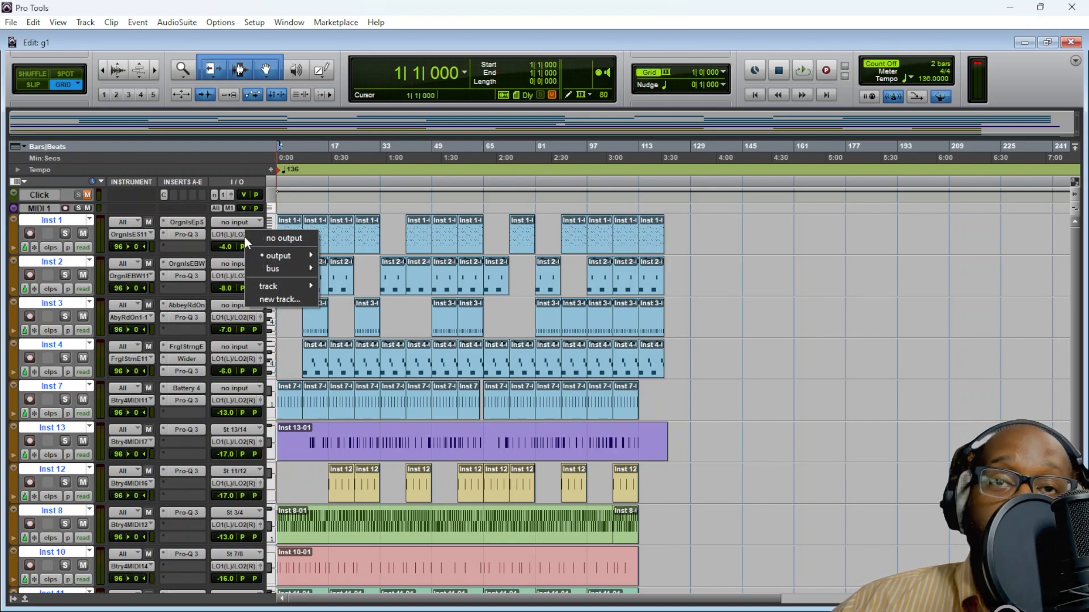
left_click(280, 298)
left_click(479, 254)
left_click(501, 270)
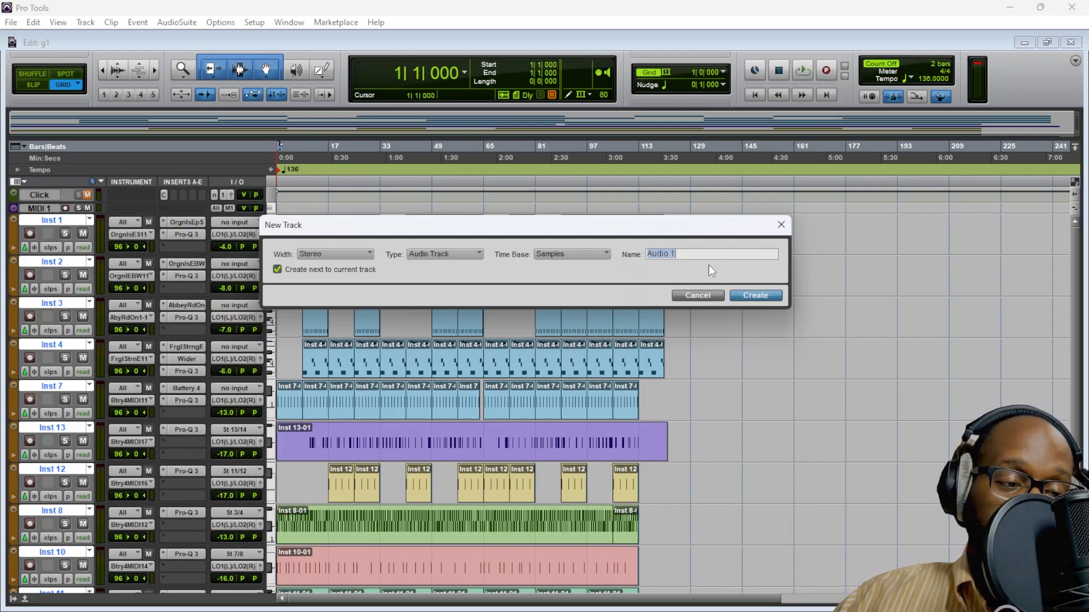
type("strings")
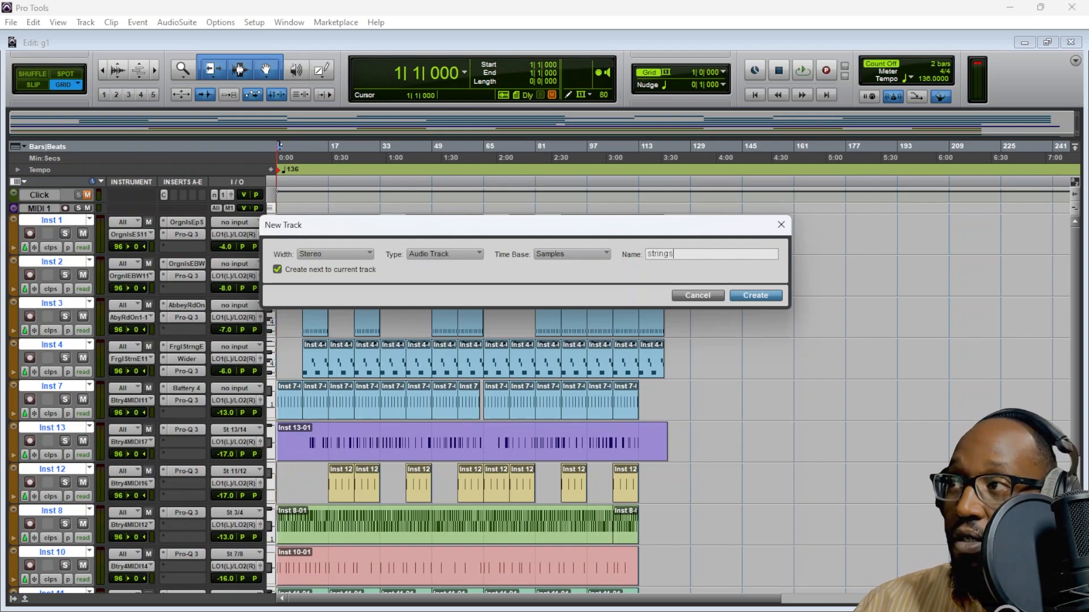
key("Return")
Route the outputs of Inst 2, Inst 3 and Inst 4 to new audio tracks named brass, bells and pad
left_click(235, 291)
left_click(280, 353)
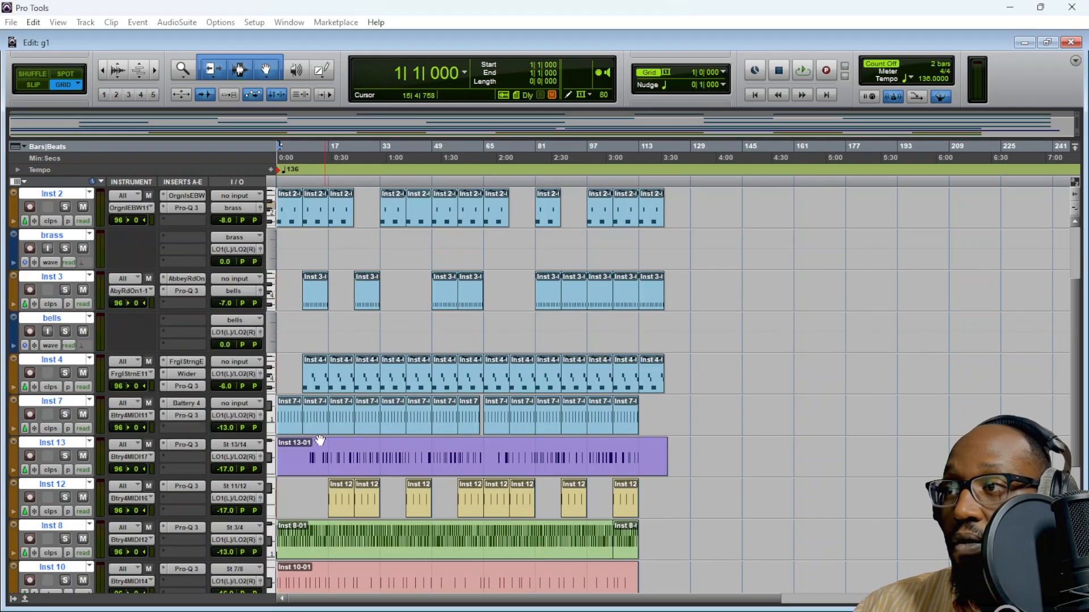
left_click(235, 375)
left_click(274, 440)
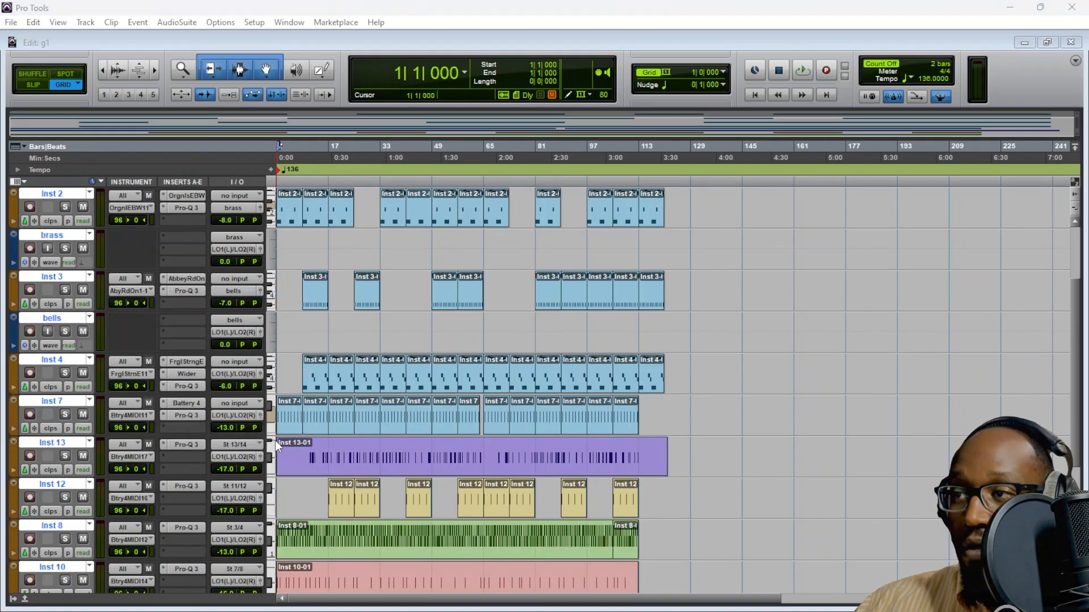
key("Return")
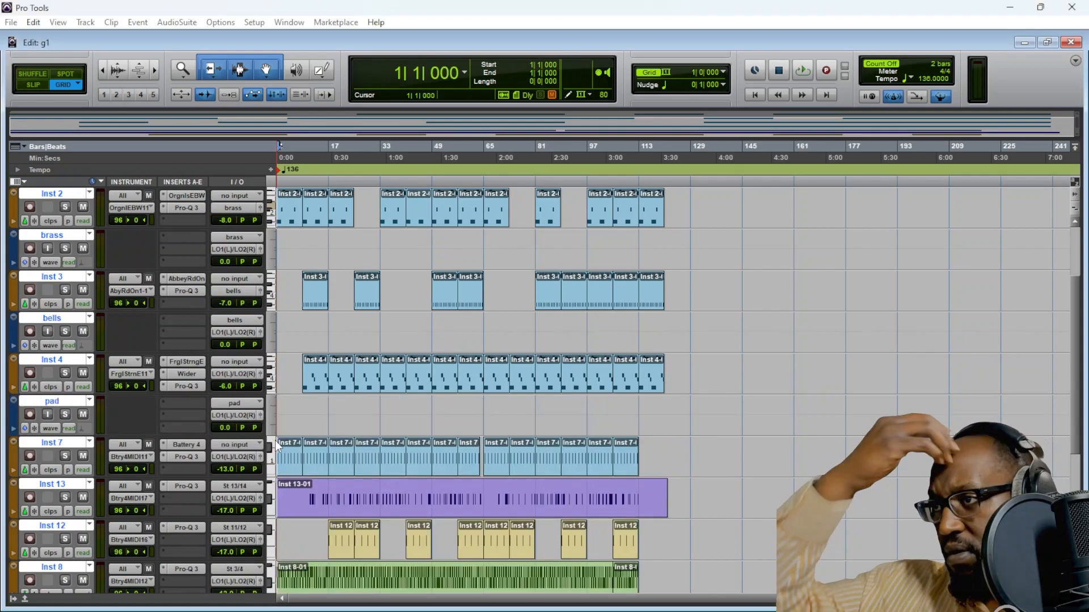
Route the outputs of Inst 7 and Inst 13 to new audio tracks named clap and blocc
scroll(270, 423, "down", 2)
left_click(243, 374)
left_click(283, 438)
type("clap")
key("Return")
left_click(247, 457)
left_click(276, 522)
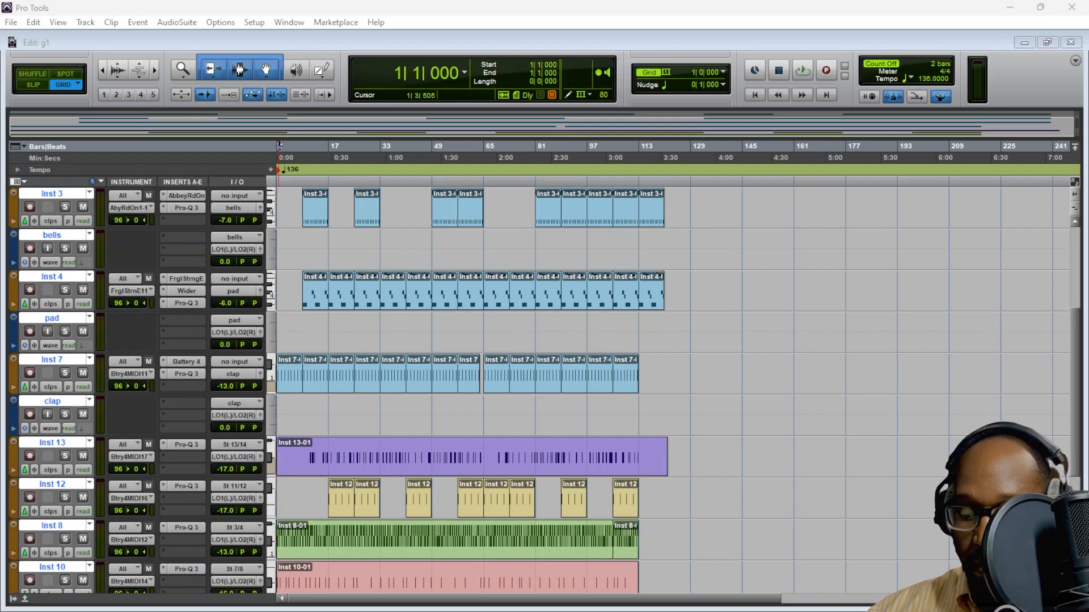
type("blocc")
key("Return")
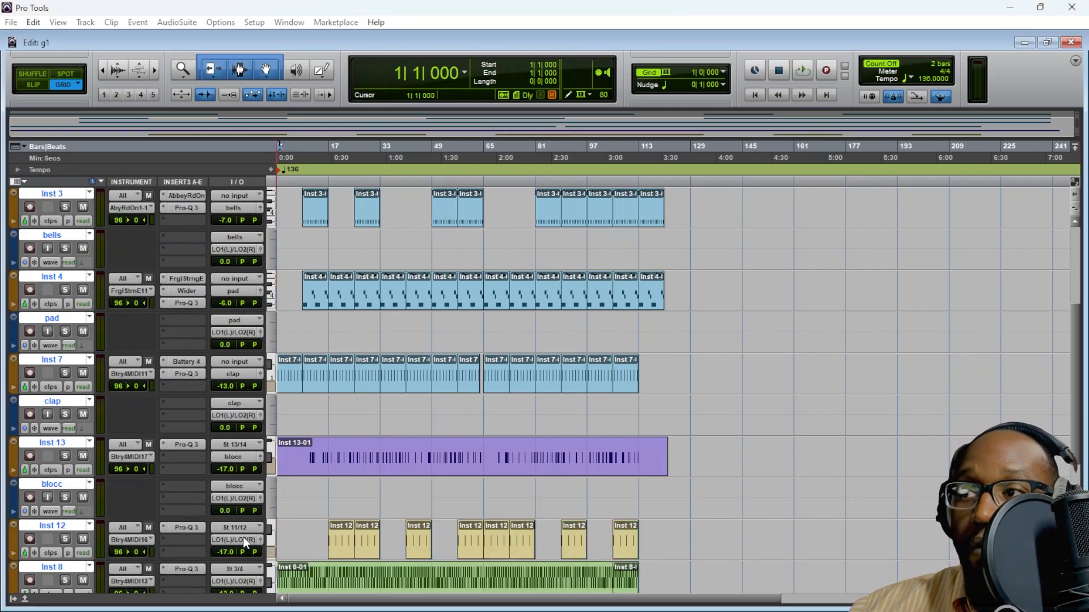
Route Inst 12's output to a new audio track named snare
scroll(244, 510, "down", 3)
left_click(231, 420)
left_click(259, 474)
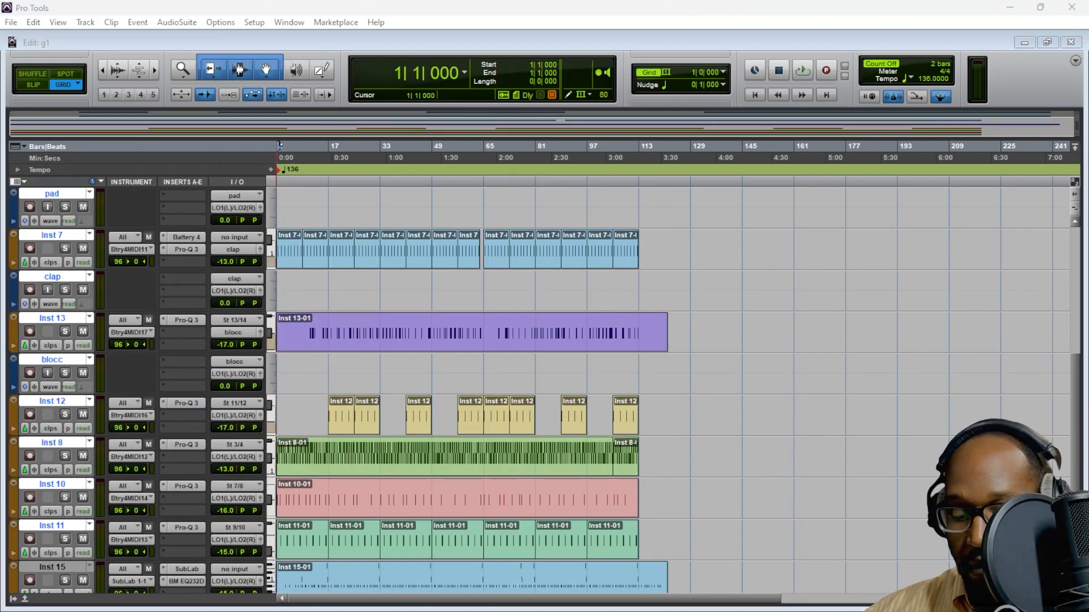
type("snare")
key("Return")
Route the outputs of Inst 8 and Inst 10 to new audio tracks named hats and hatz
scroll(248, 460, "down", 2)
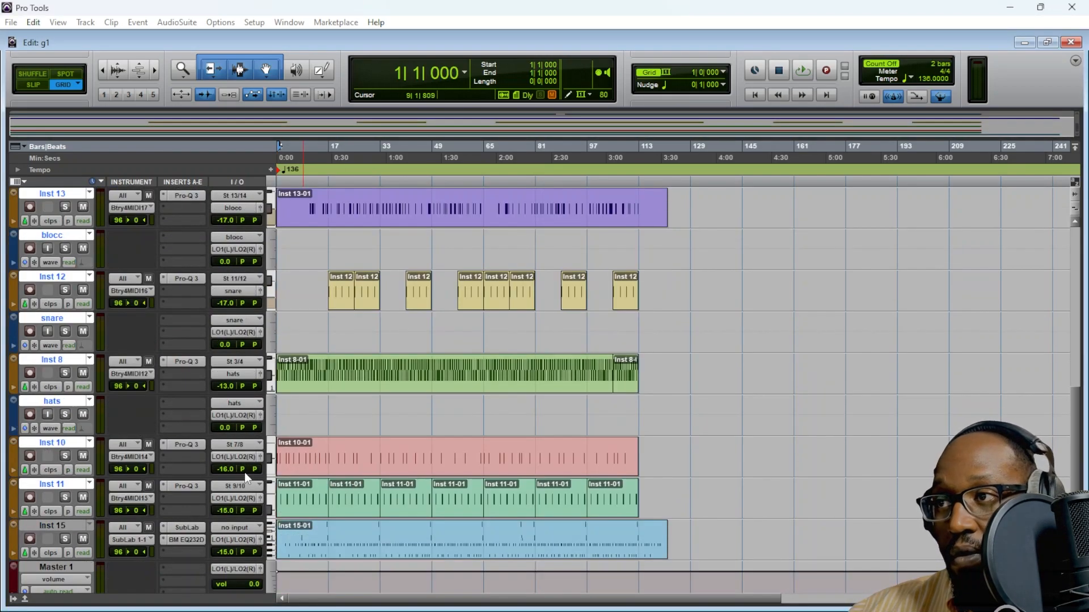
left_click(238, 457)
left_click(264, 522)
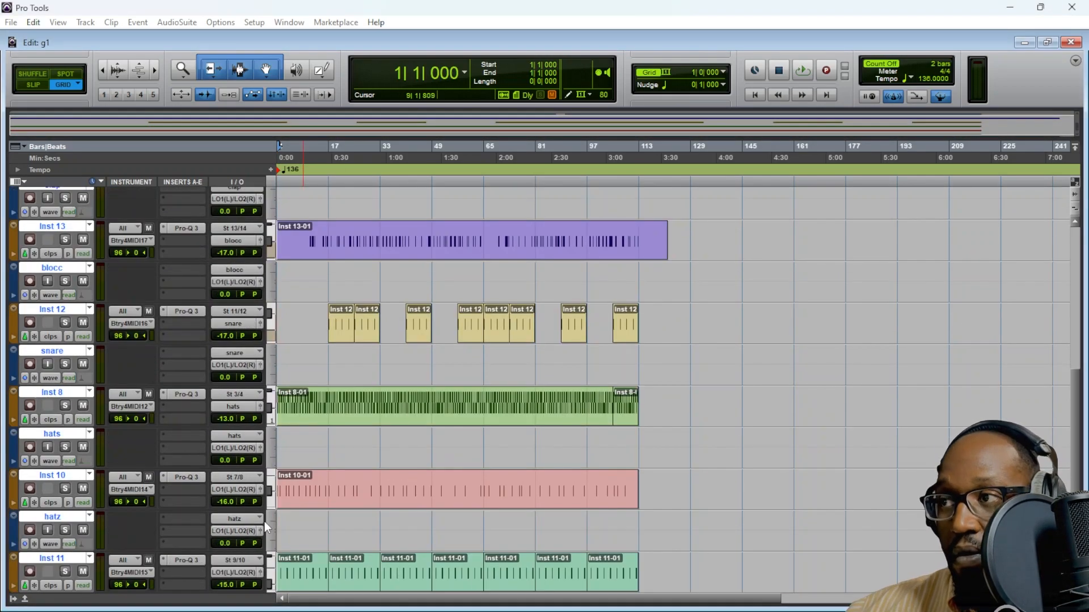
Route the outputs of Inst 11 and Inst 15 to new audio tracks named ope hats and 808
scroll(264, 521, "down", 1)
left_click(256, 498)
left_click(282, 563)
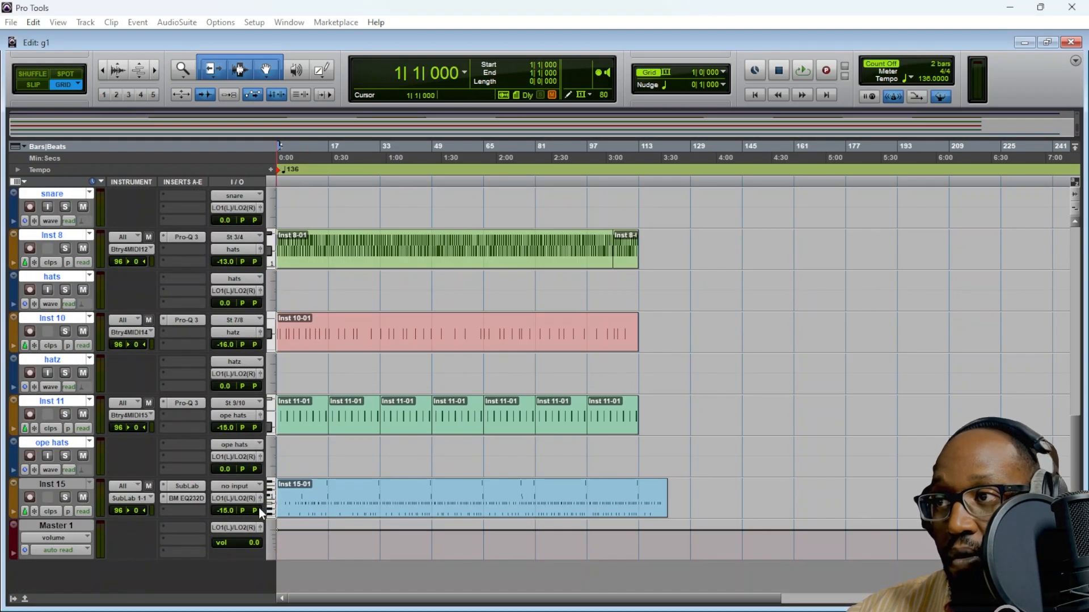
left_click(258, 500)
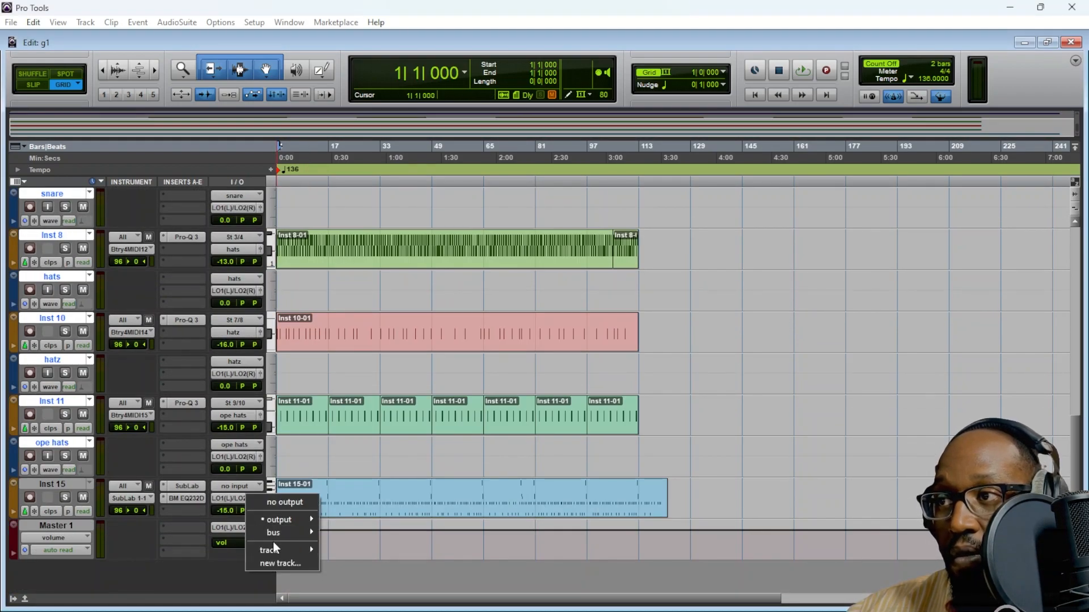
left_click(279, 560)
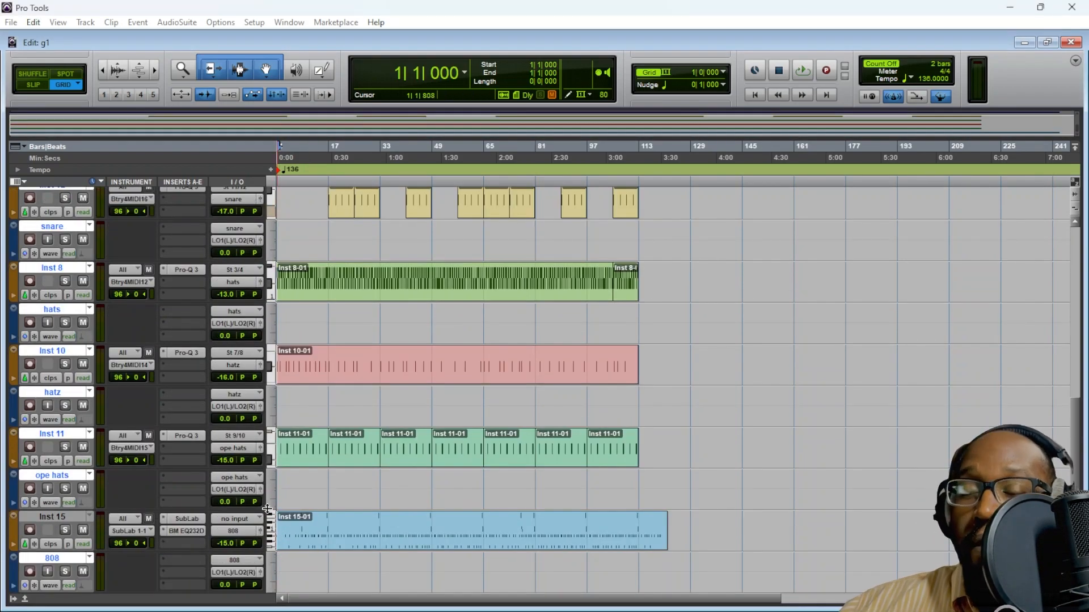
Record-enable all the new audio tracks at once and arm the transport for recording
scroll(117, 494, "down", 3)
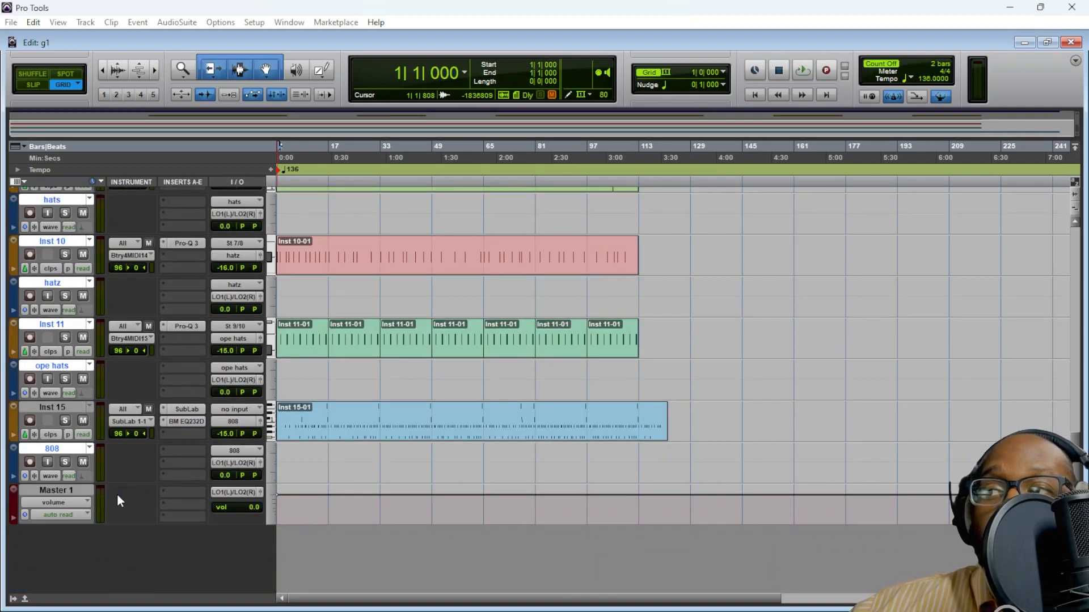
scroll(203, 445, "up", 10)
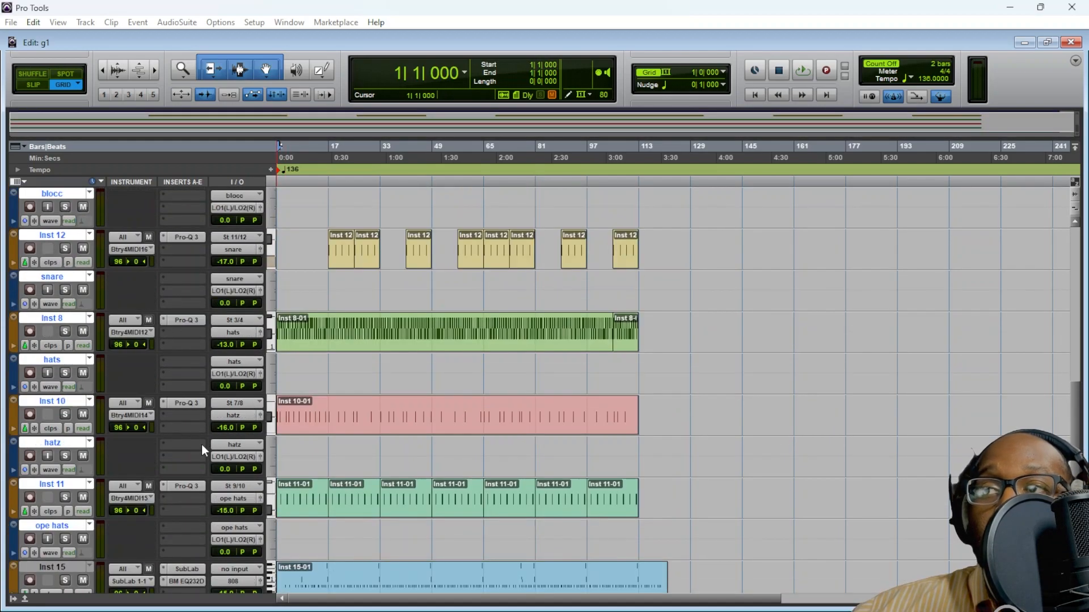
scroll(202, 444, "up", 7)
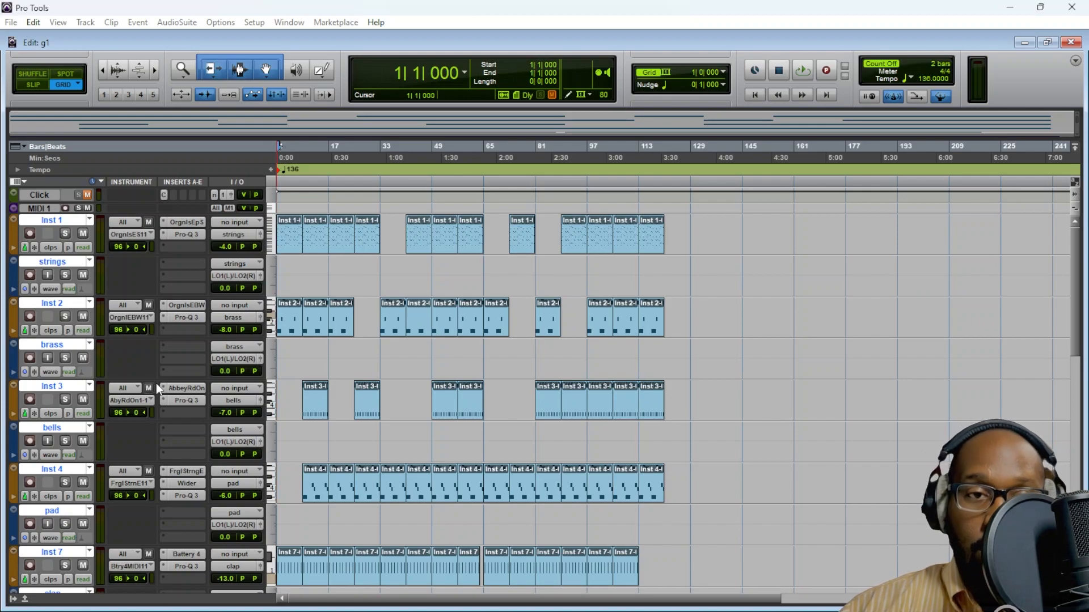
left_click(30, 275, "alt")
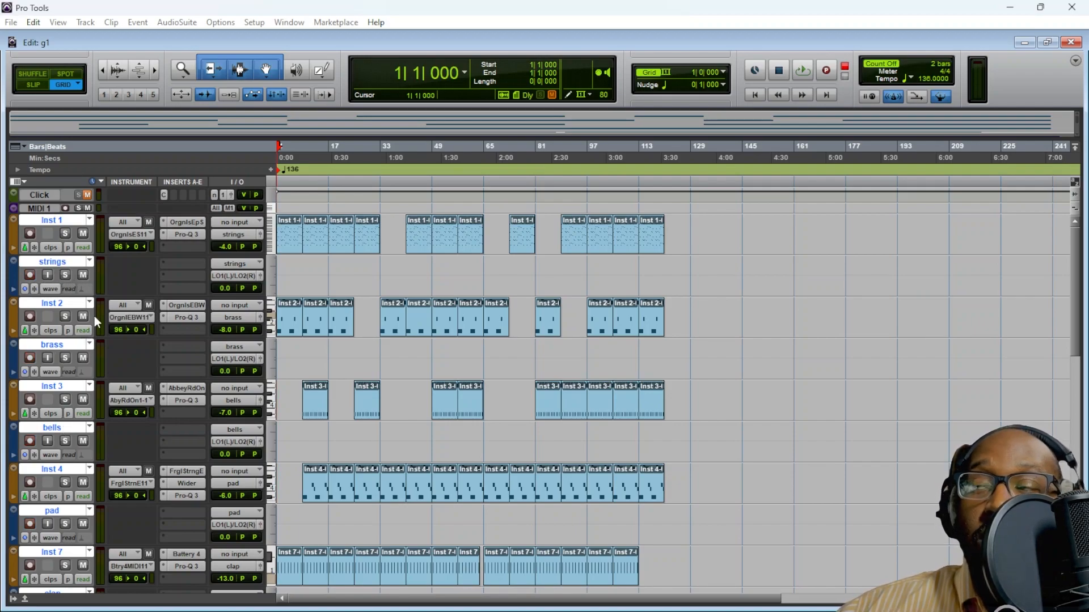
scroll(111, 388, "down", 10)
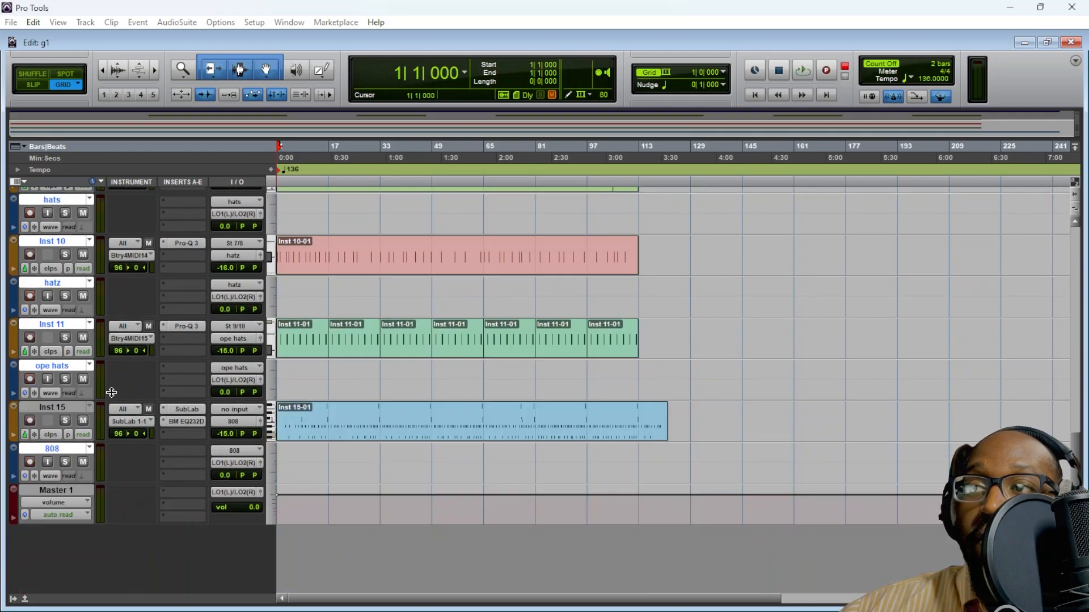
scroll(525, 384, "up", 12)
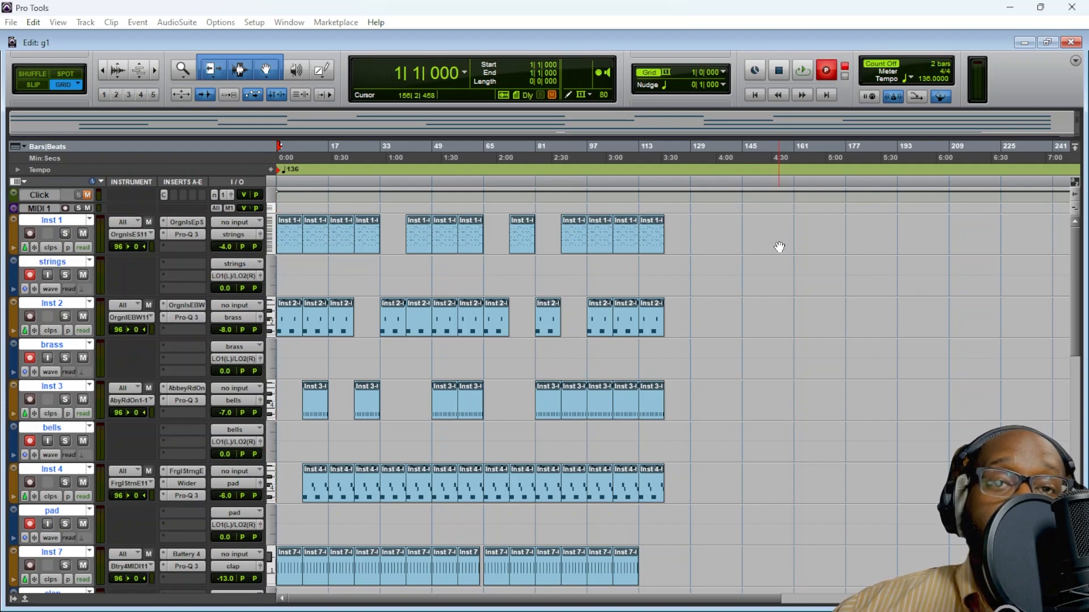
Record the whole beat onto the armed audio tracks from bar 1 until past the last clips, and stop at about bar 123
key("space")
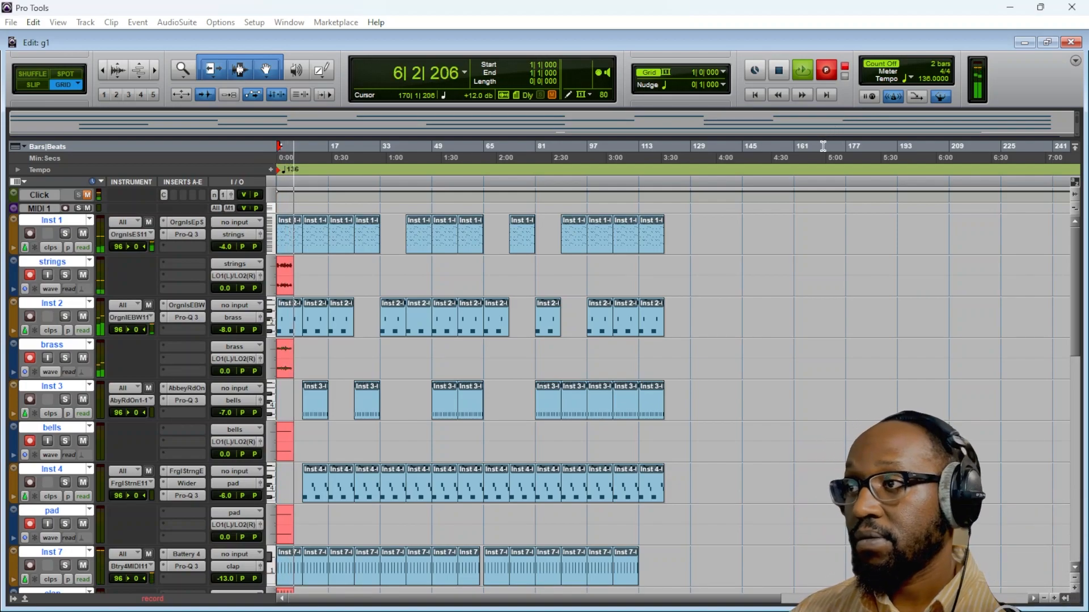
scroll(655, 320, "down", 15)
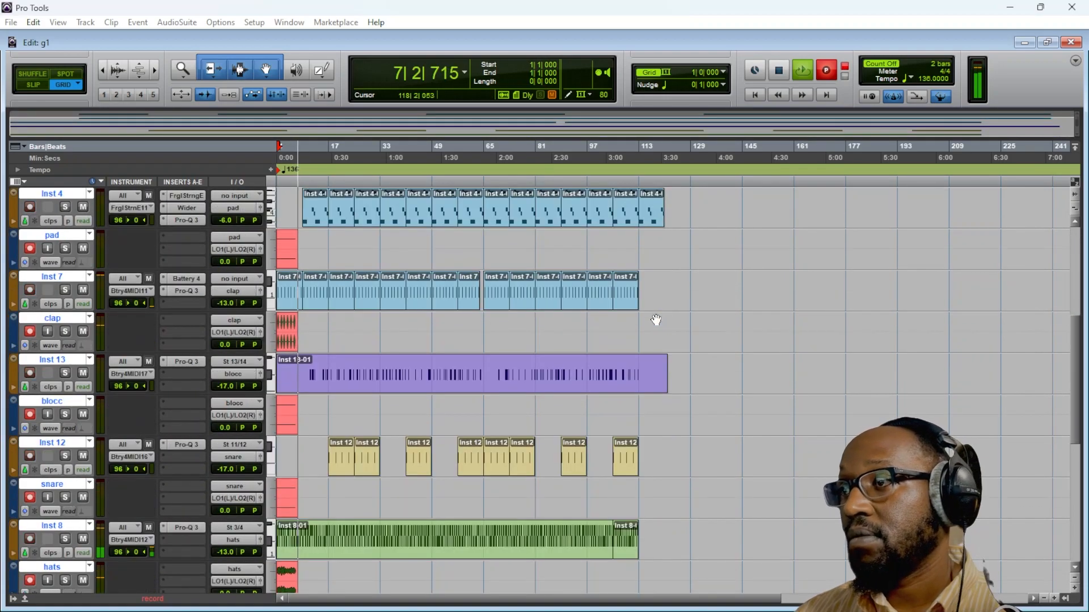
scroll(655, 320, "down", 2)
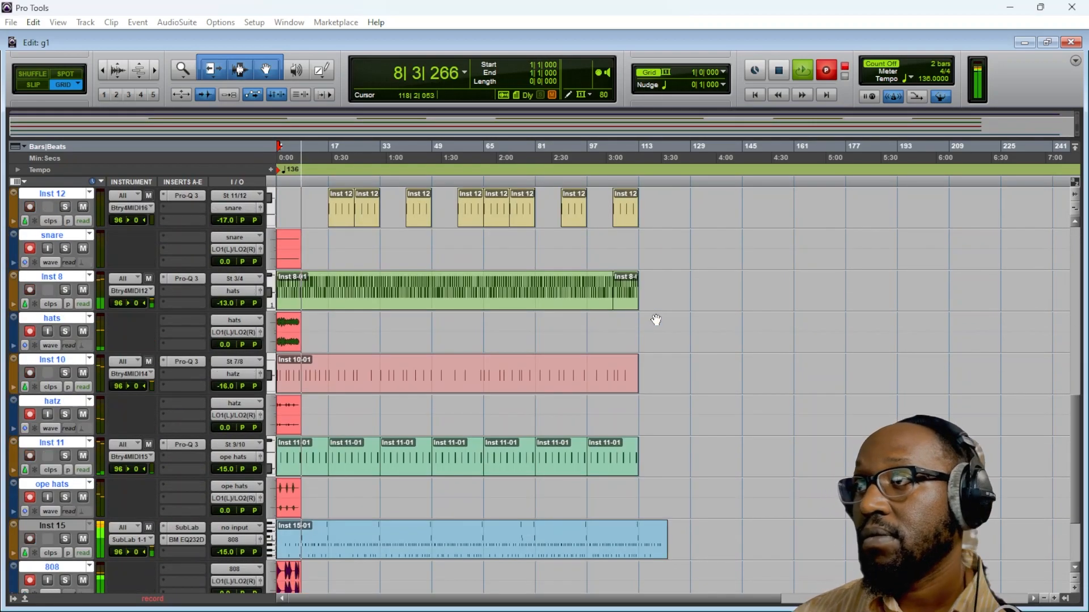
scroll(655, 320, "down", 2)
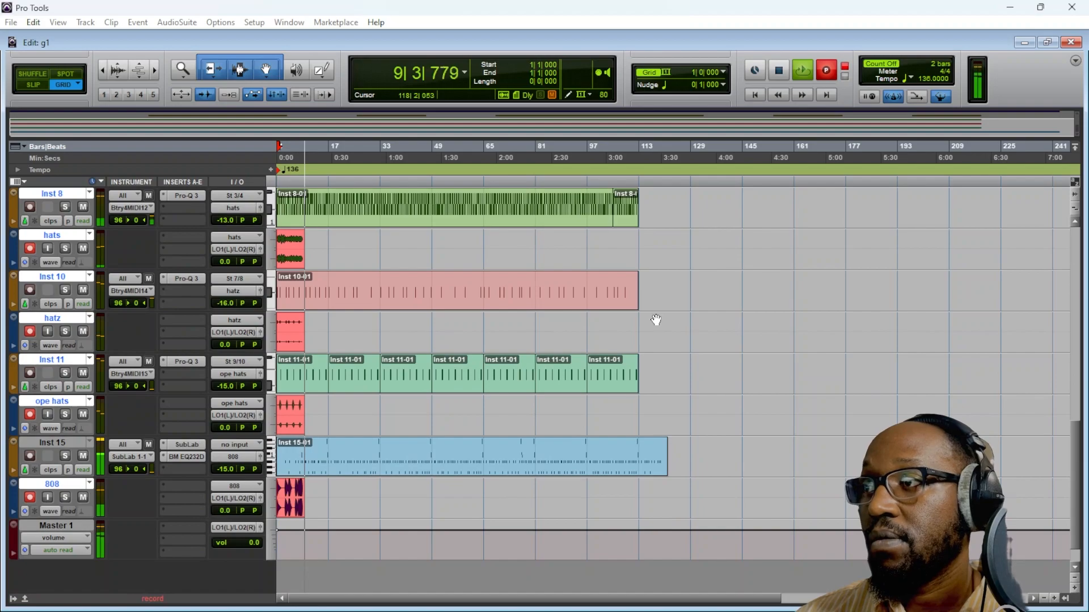
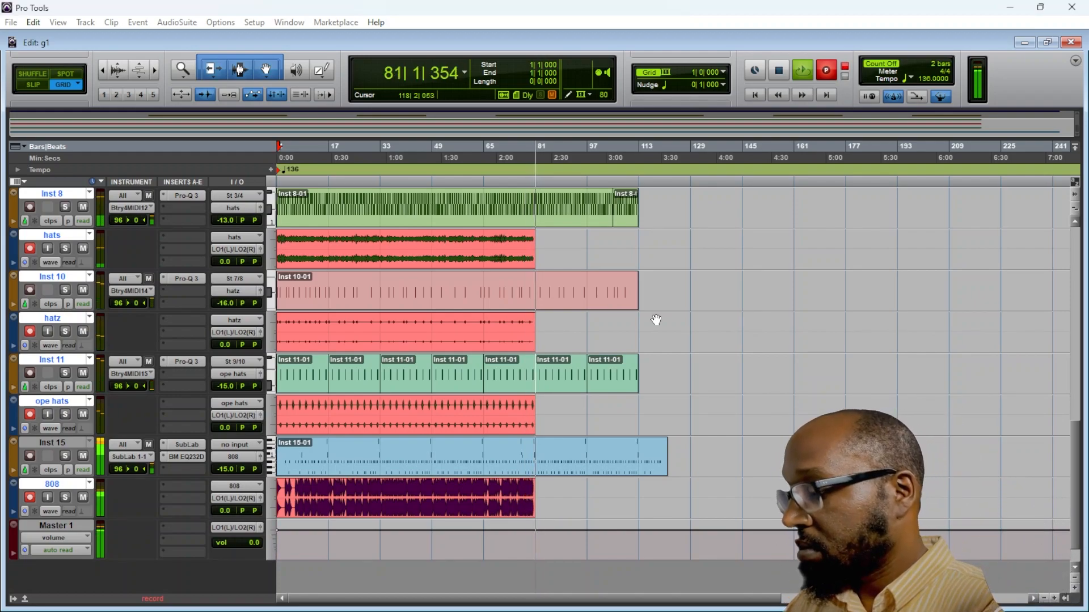
right_click(656, 320)
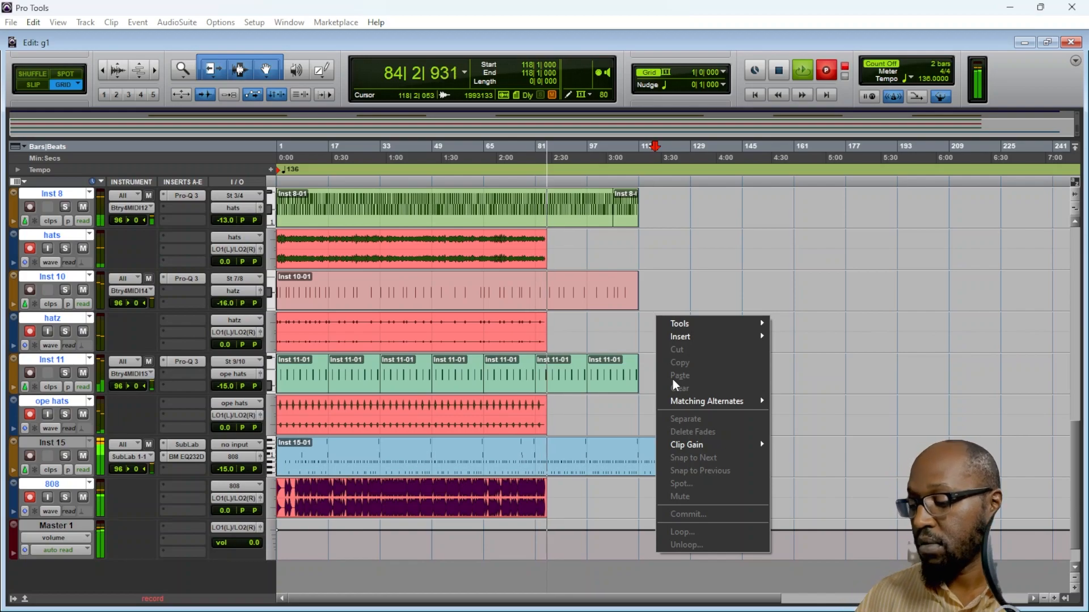
left_click(756, 233)
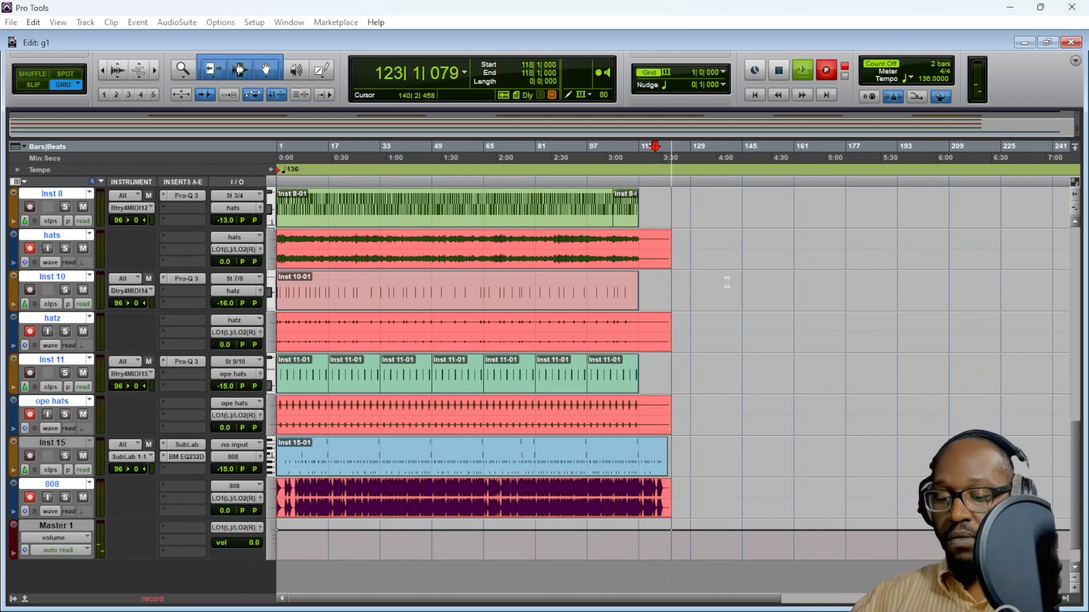
key("space")
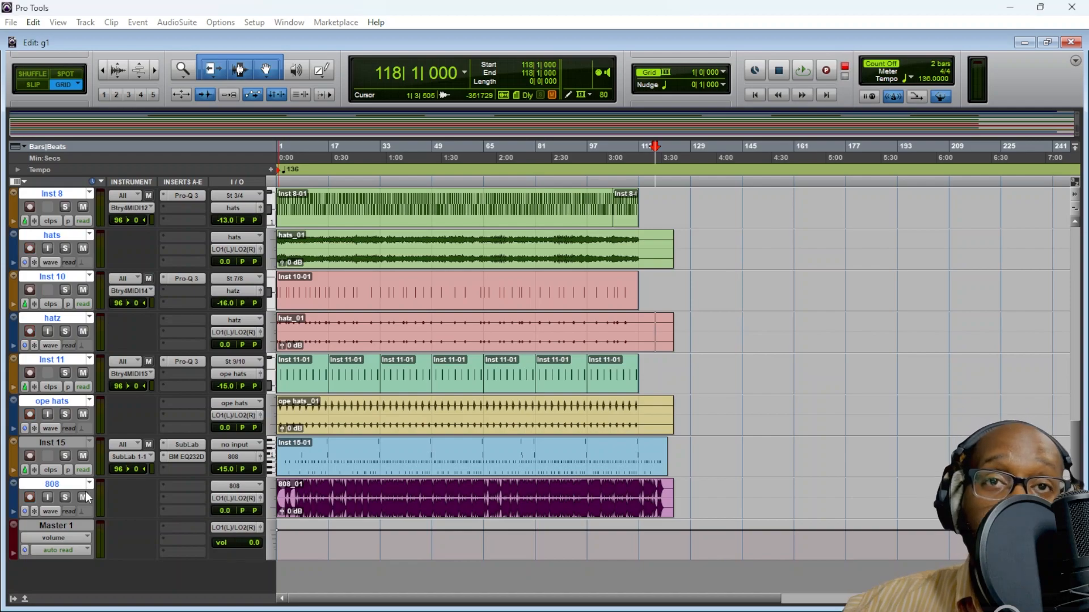
Delete the Click track from the session
scroll(85, 454, "up", 10)
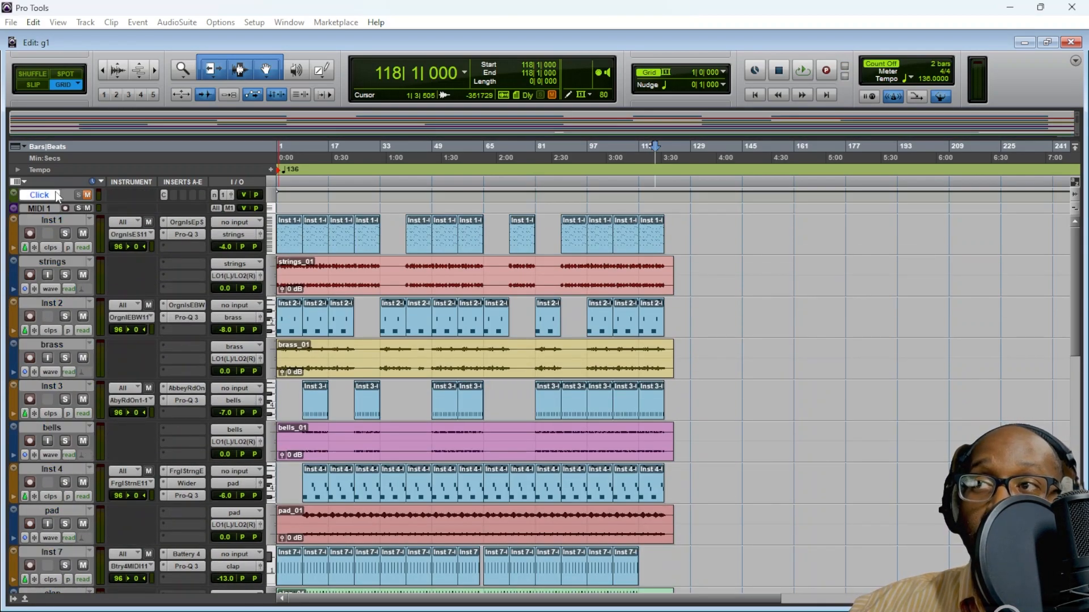
right_click(56, 194)
left_click(98, 342)
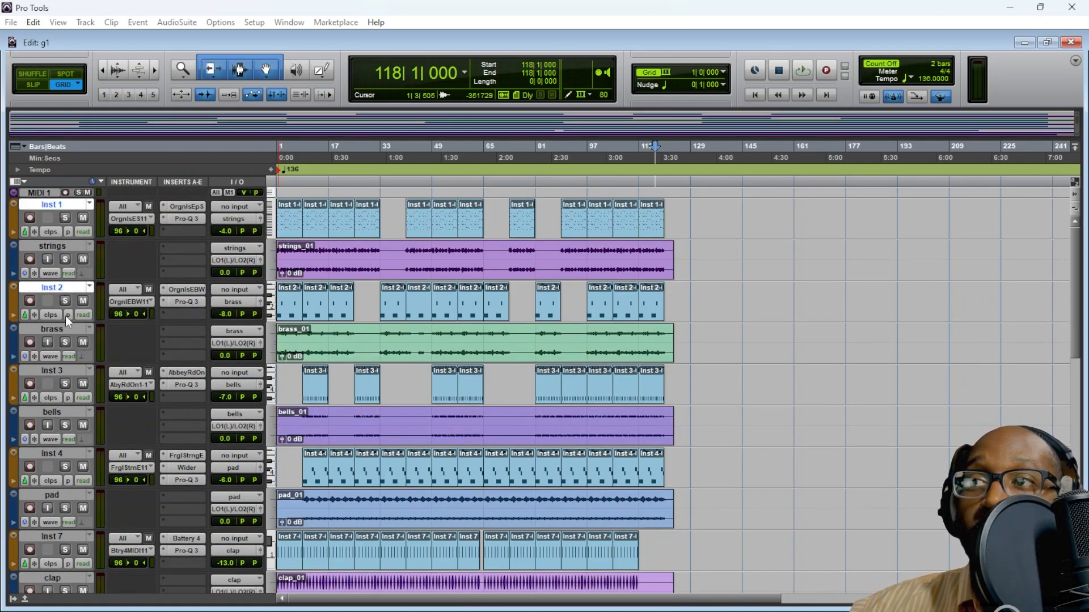
Add the remaining instrument tracks through Inst 15 to the selection and group them above the printed audio tracks
left_click(53, 371, "ctrl")
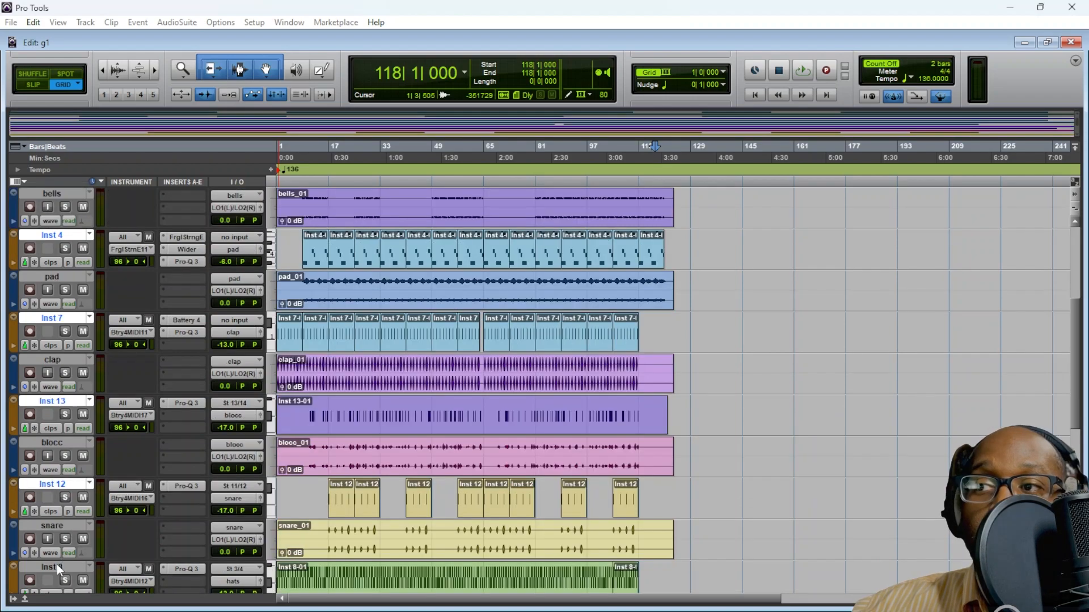
left_click(57, 565, "ctrl")
scroll(75, 499, "down", 3)
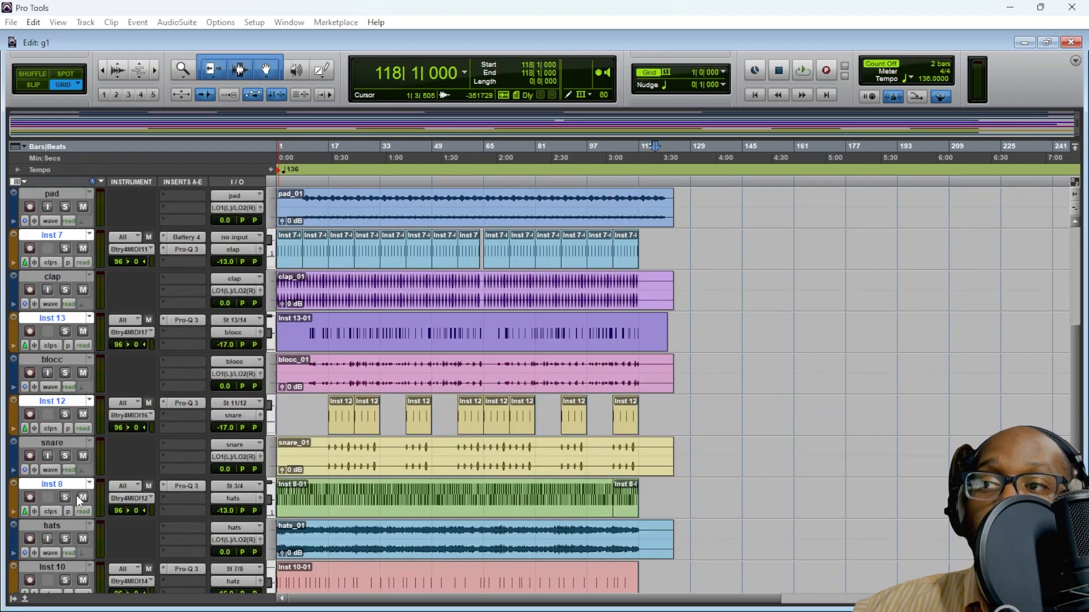
scroll(67, 467, "down", 2)
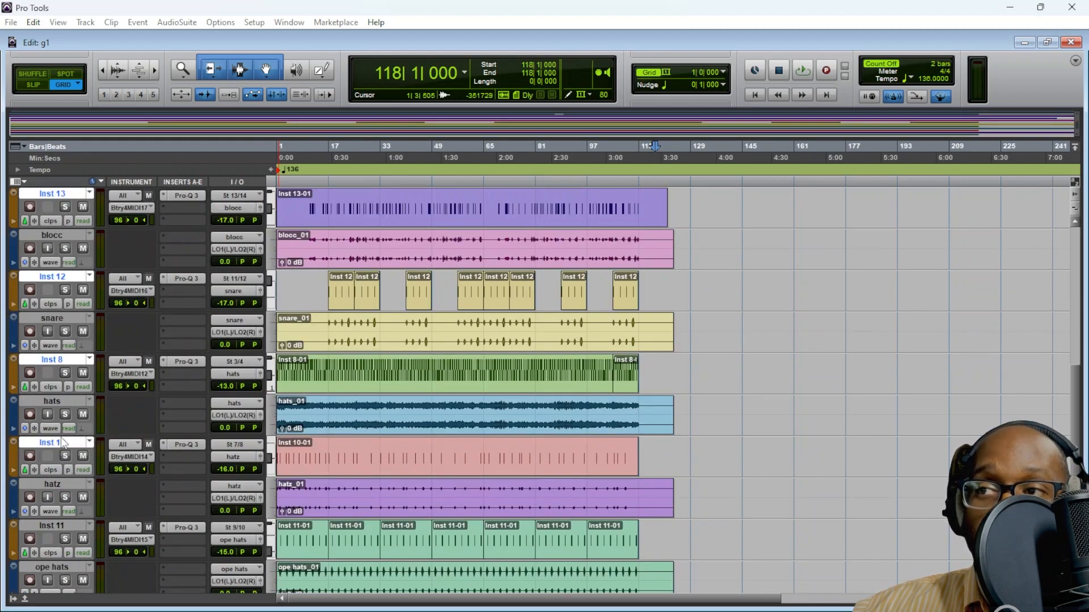
scroll(79, 472, "down", 4)
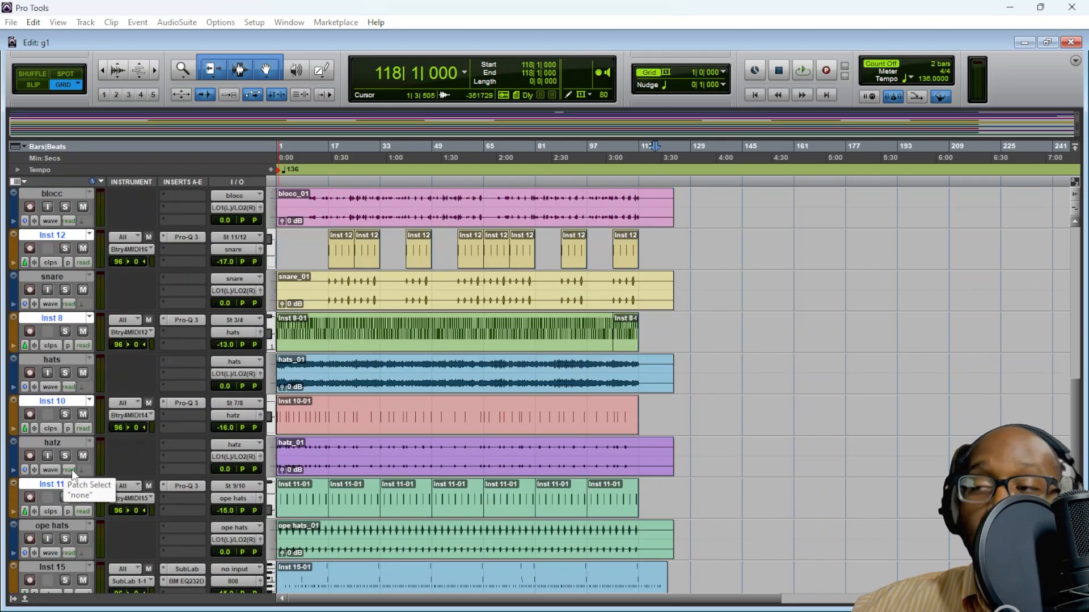
left_click(61, 443, "ctrl")
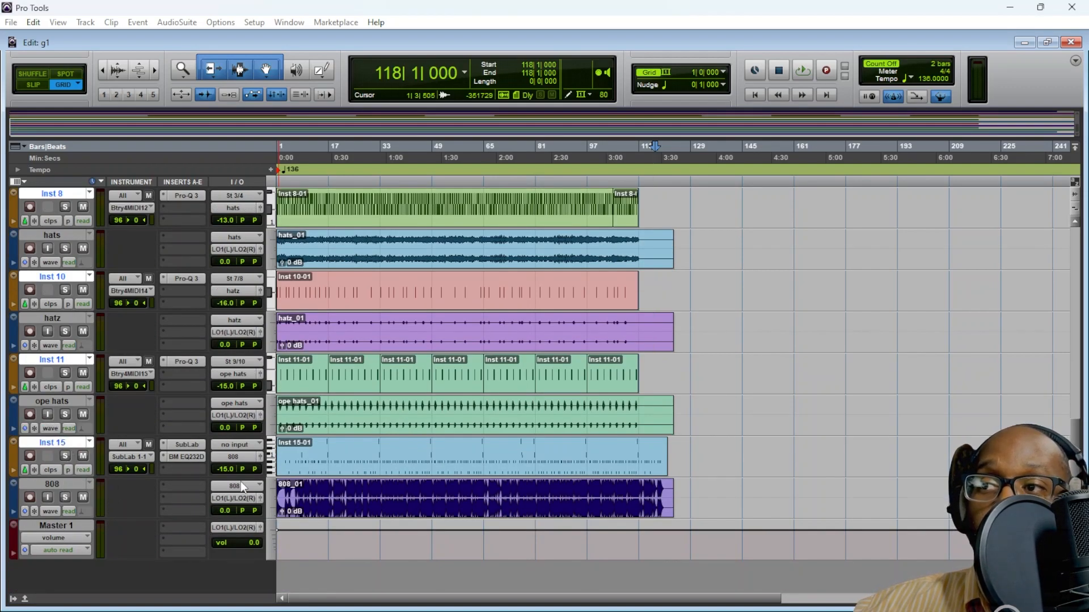
scroll(62, 447, "up", 15)
left_click_drag(50, 205, 52, 171)
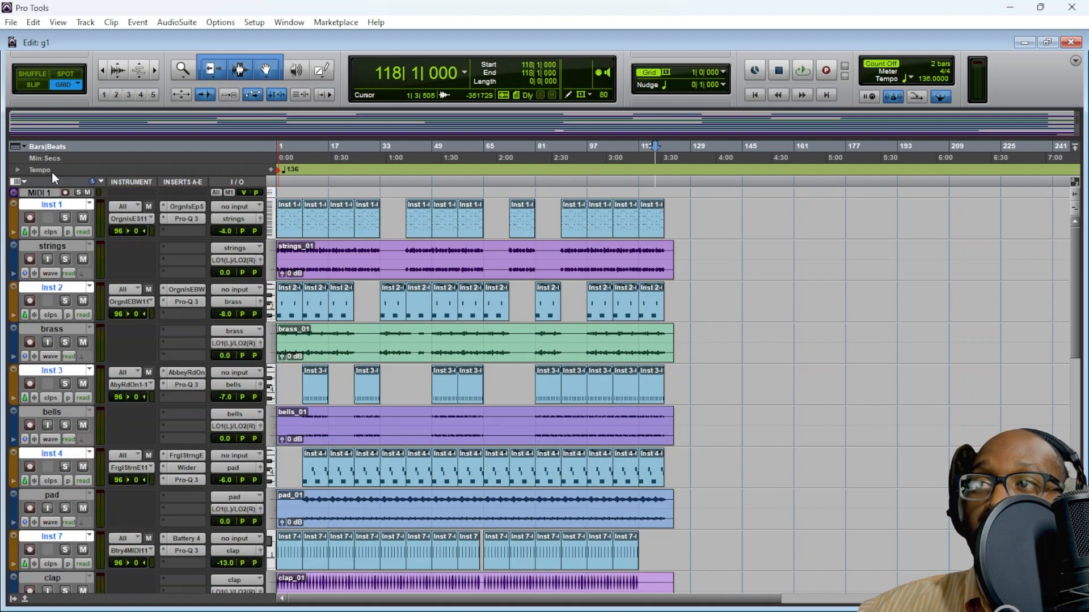
Set the outputs of the selected instrument tracks to no output and shrink them to a minimal track height
left_click(238, 210)
left_click(253, 212, "alt")
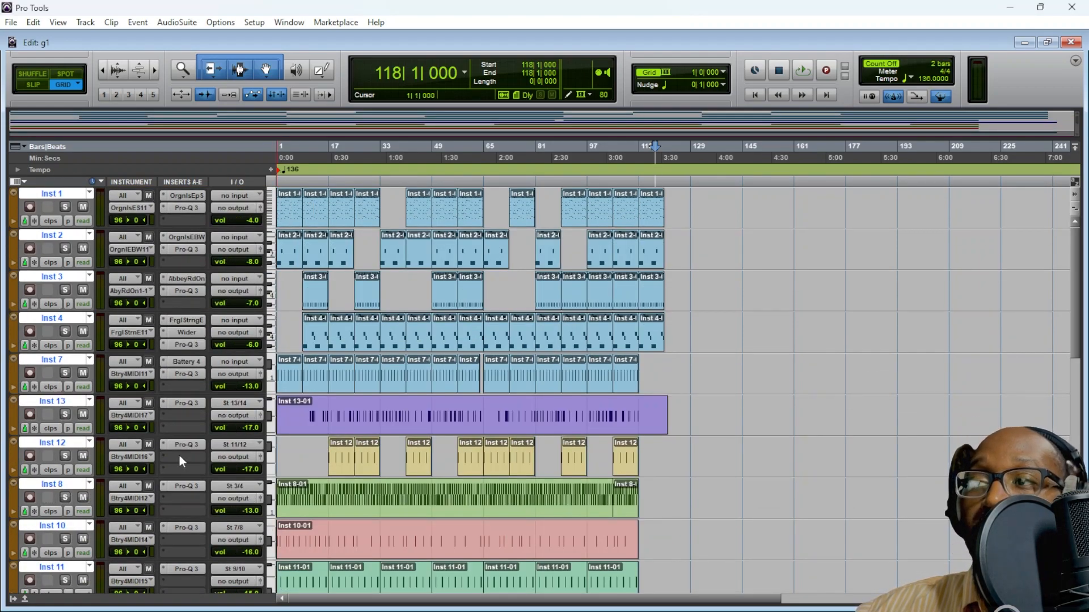
scroll(180, 455, "down", 4)
left_click_drag(127, 436, 73, 223)
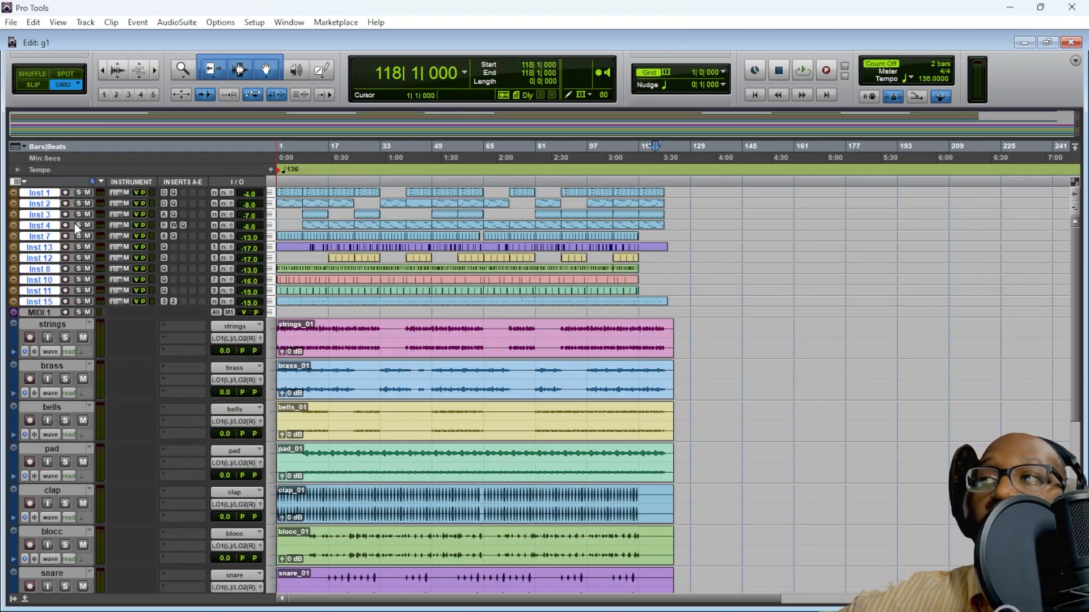
Make all the selected instrument tracks inactive
right_click(53, 205)
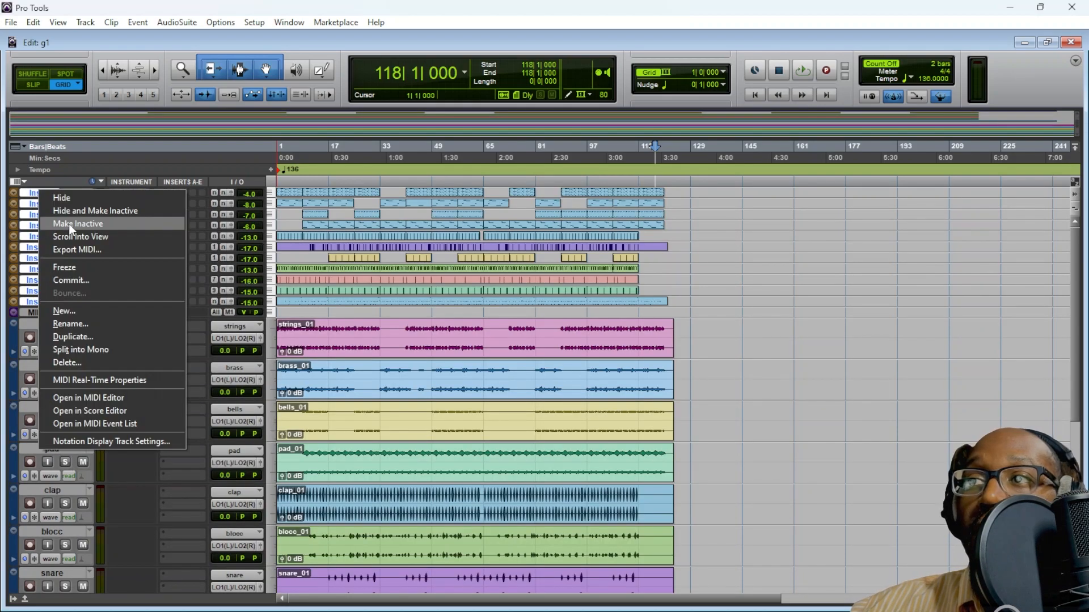
left_click(69, 223)
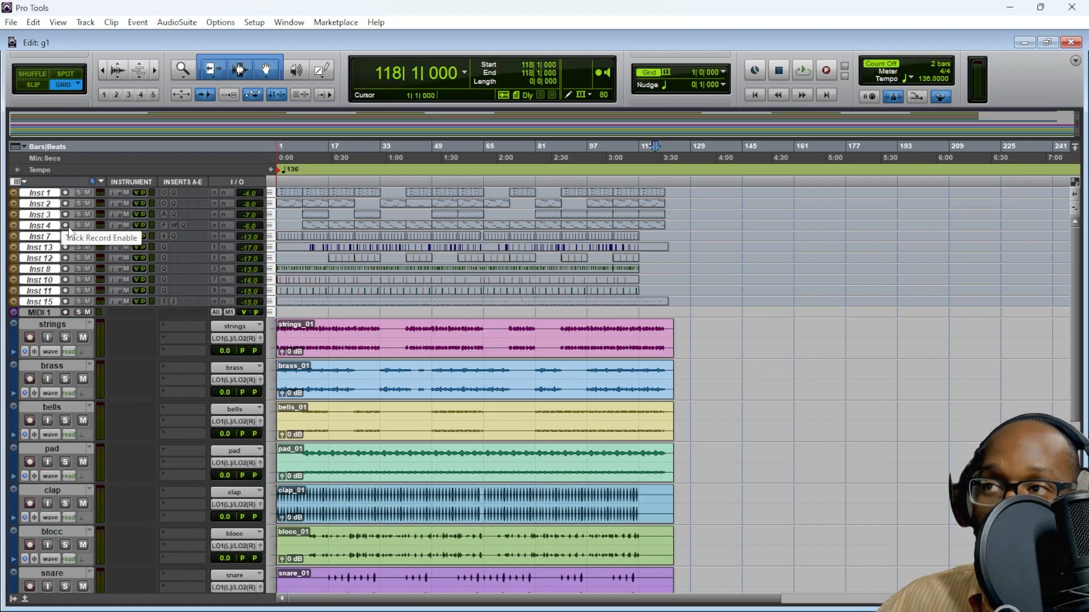
scroll(113, 284, "down", 3)
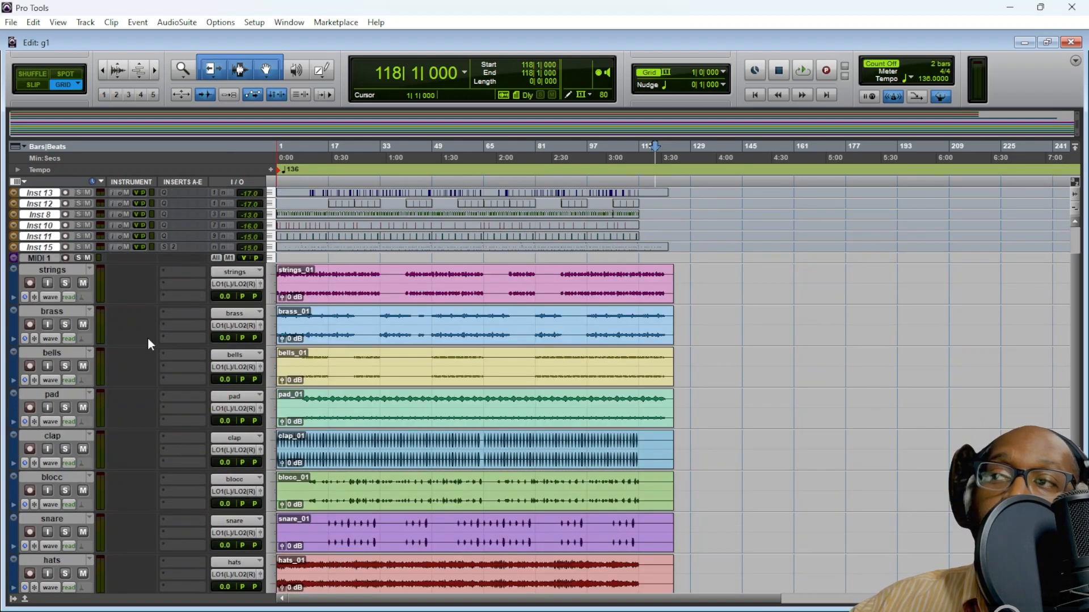
Hide the Instrument and Inserts A-E columns in the Edit window
left_click(23, 182)
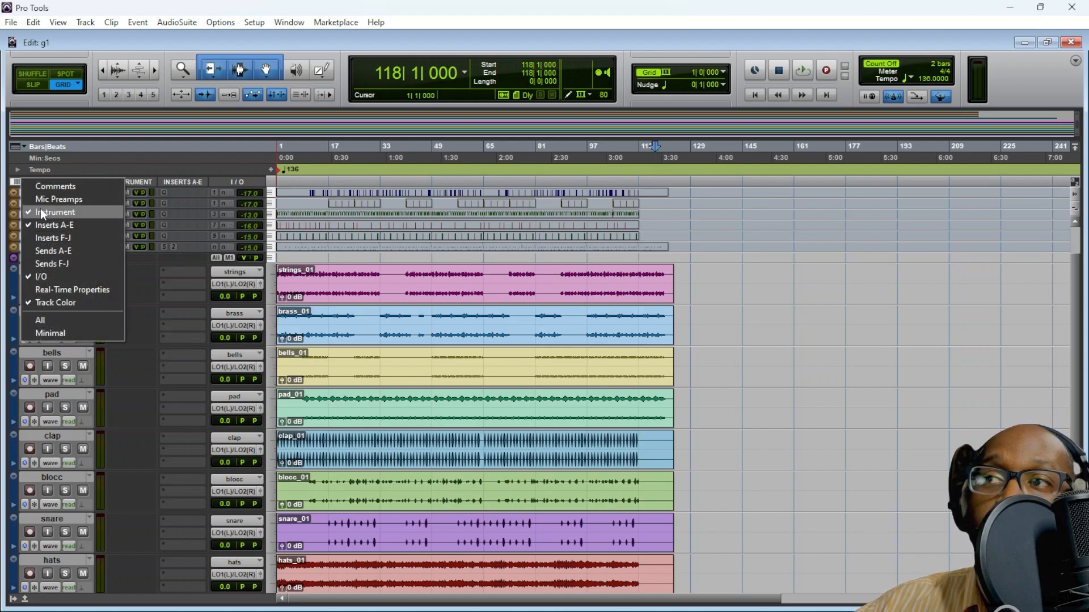
left_click(40, 209)
left_click(15, 181)
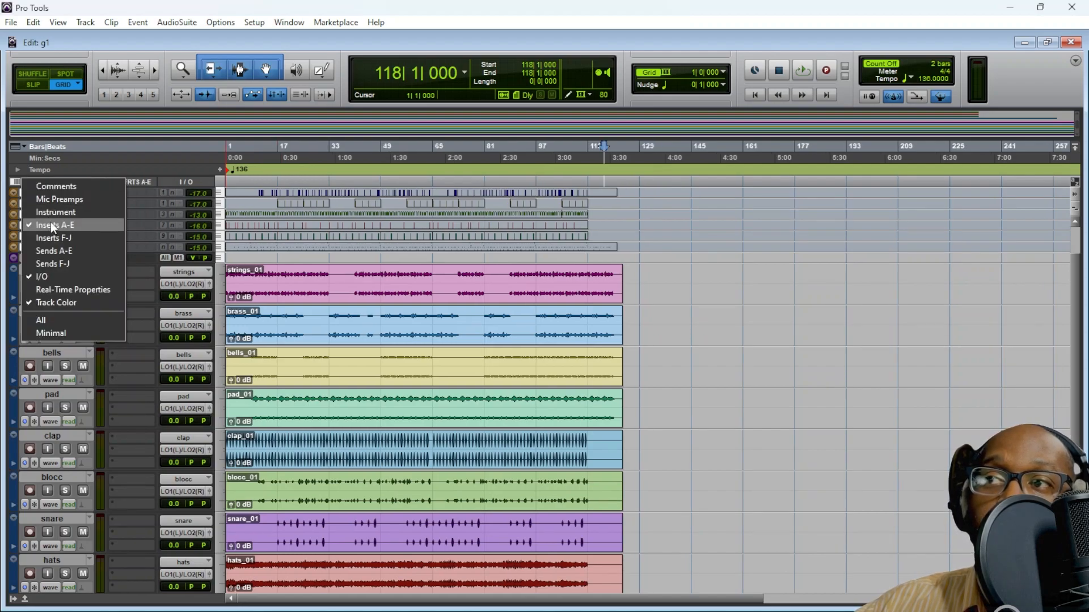
left_click(59, 240)
In the Mix window, create seven new stereo Aux Input tracks after the 808 track
key("ctrl+equal")
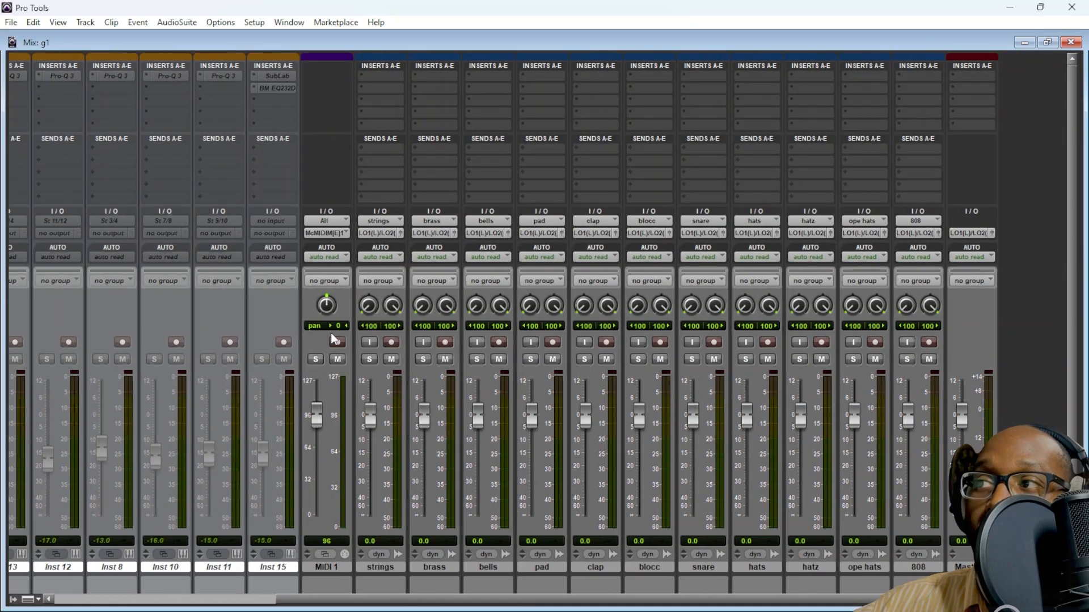
right_click(917, 566)
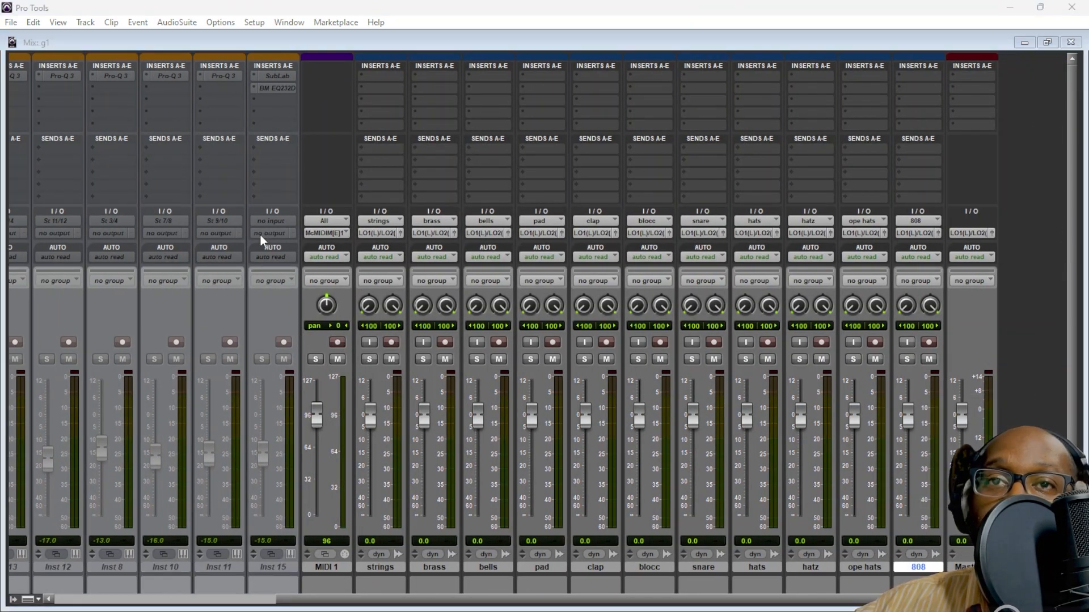
key("ctrl+shift+n")
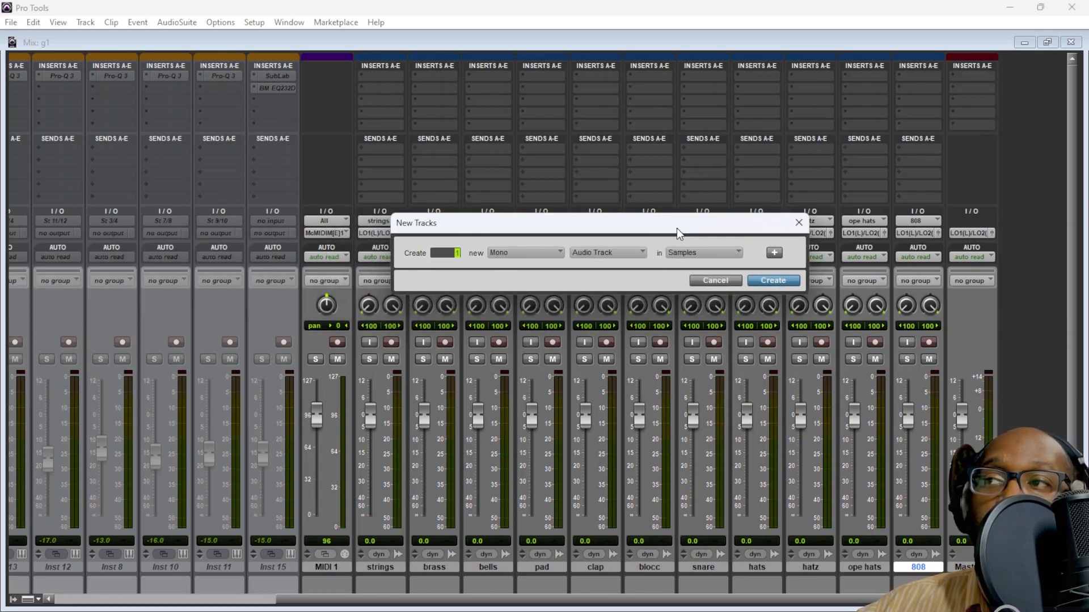
left_click(607, 252)
left_click(618, 266)
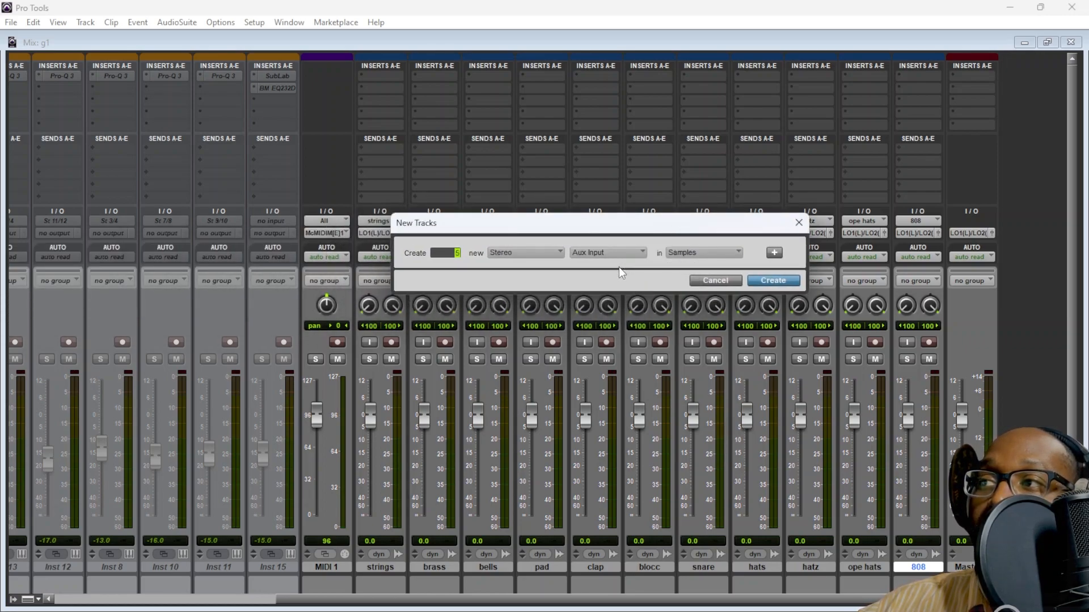
left_click(794, 279)
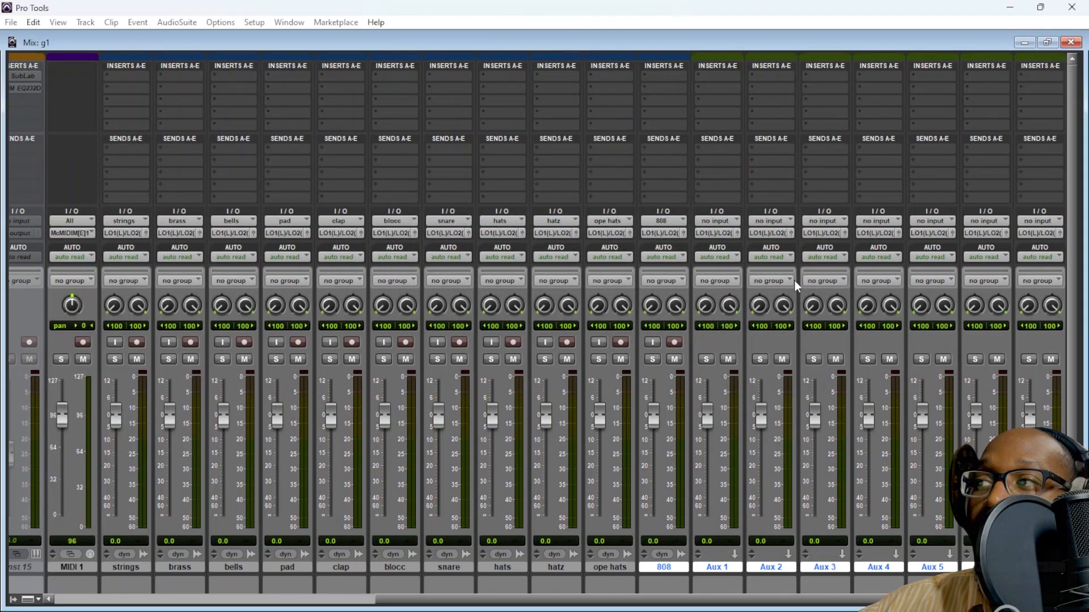
Rename the first three new aux tracks music, drums and GBeat
double_click(718, 567)
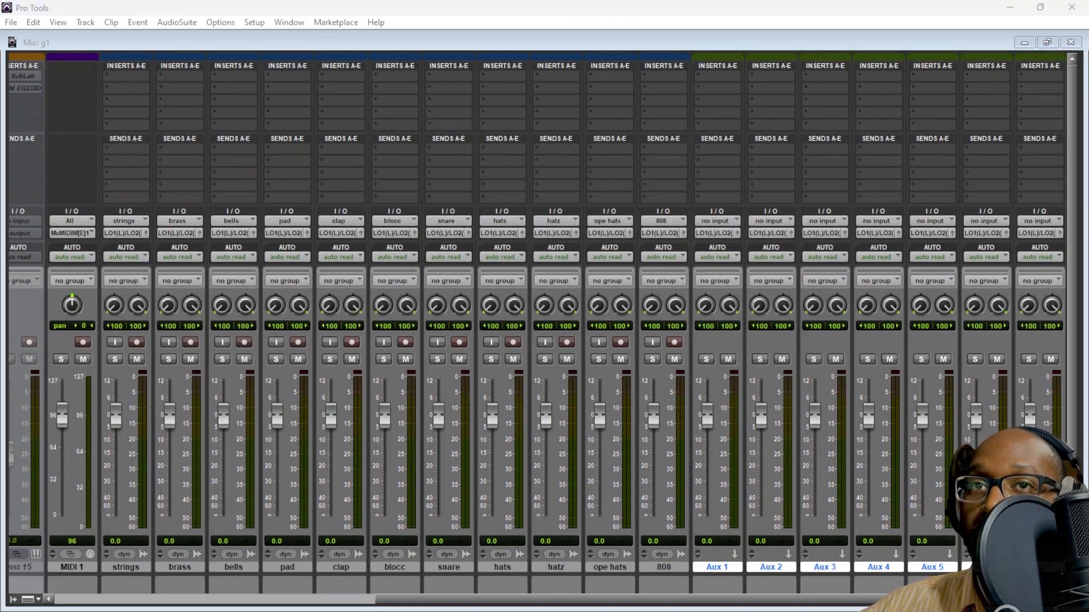
type("music")
left_click(584, 360)
type("drums")
left_click(584, 360)
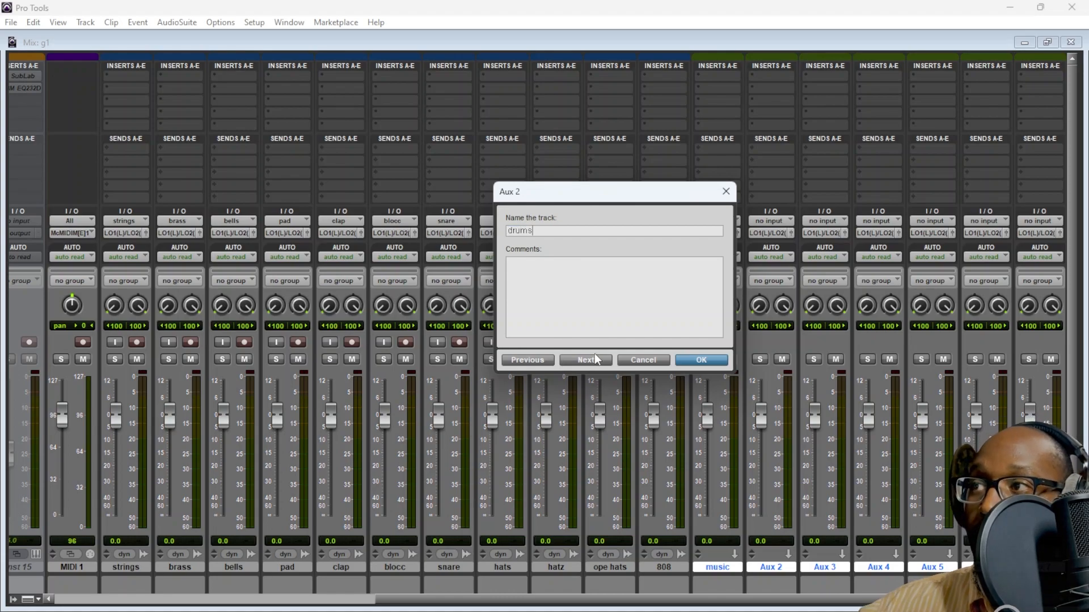
type("GBeat")
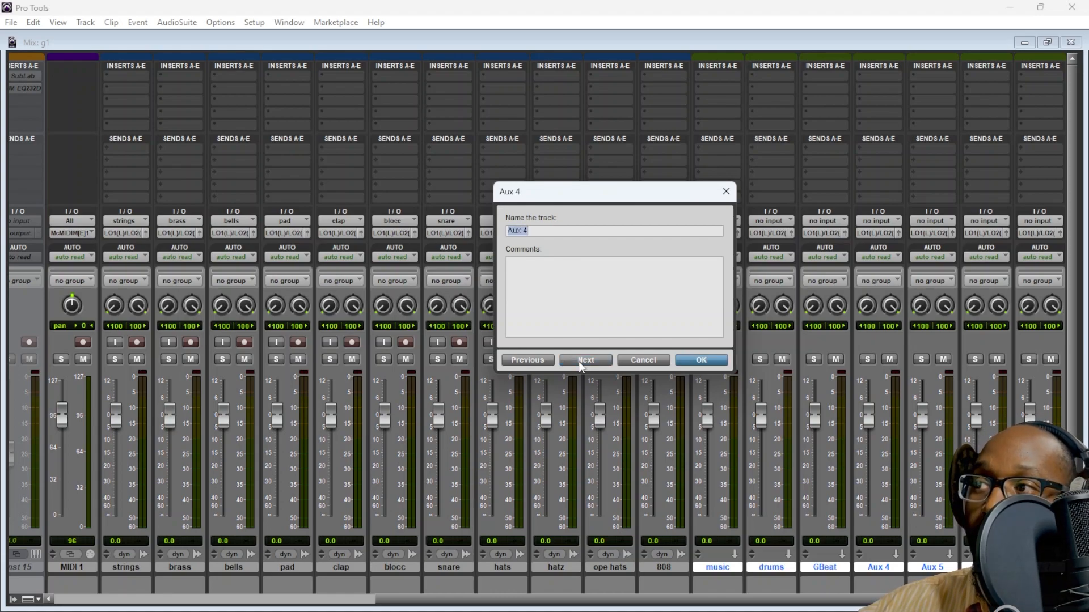
Rename the other four aux tracks bVerb, bDelay, PRE and POST
type("bVer")
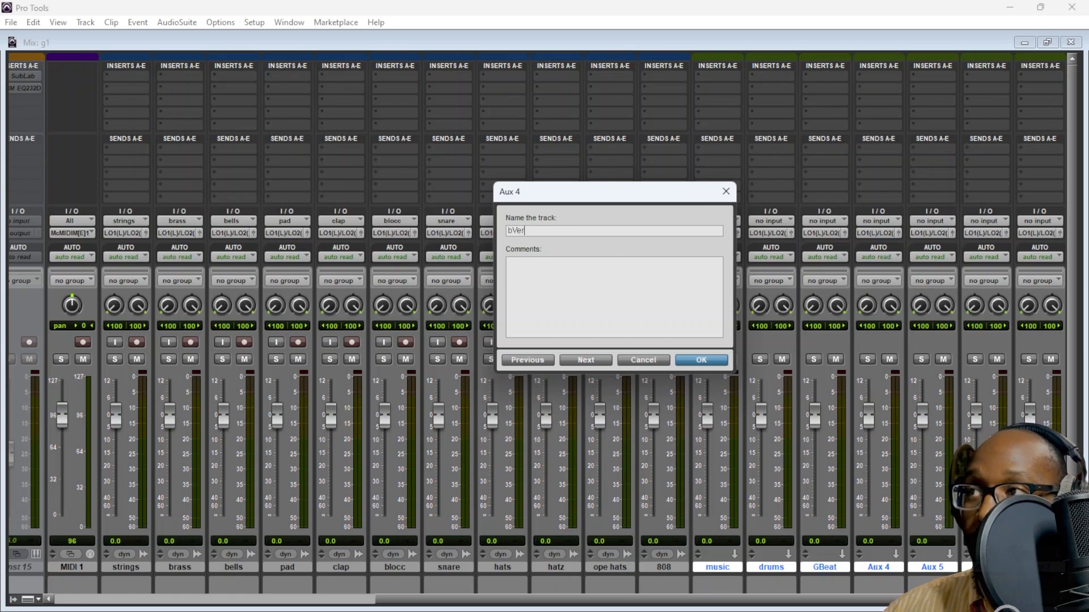
type("bDelay")
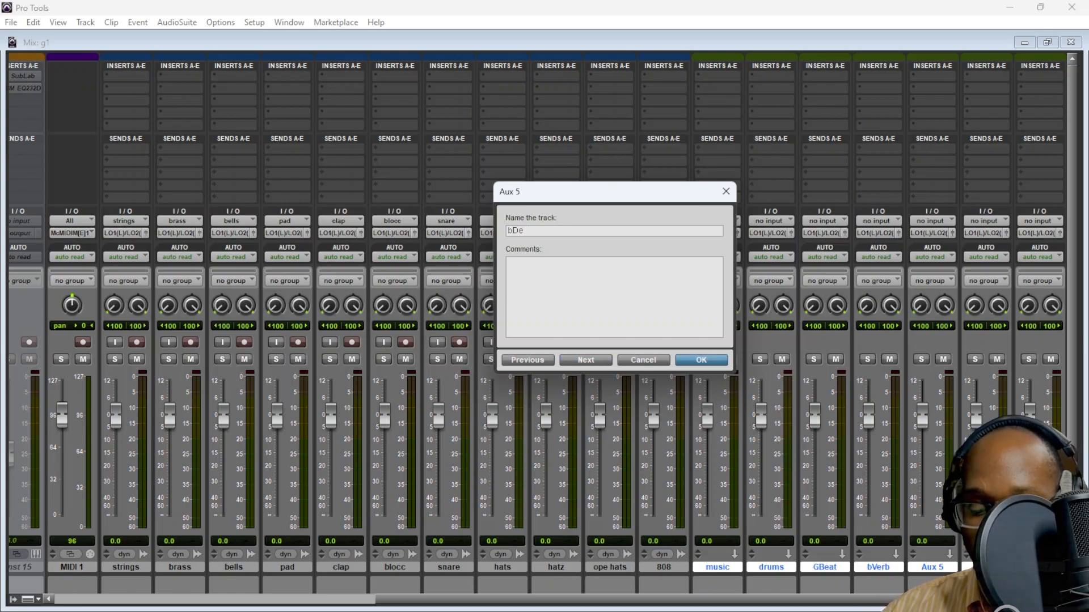
left_click(578, 361)
type("PRE")
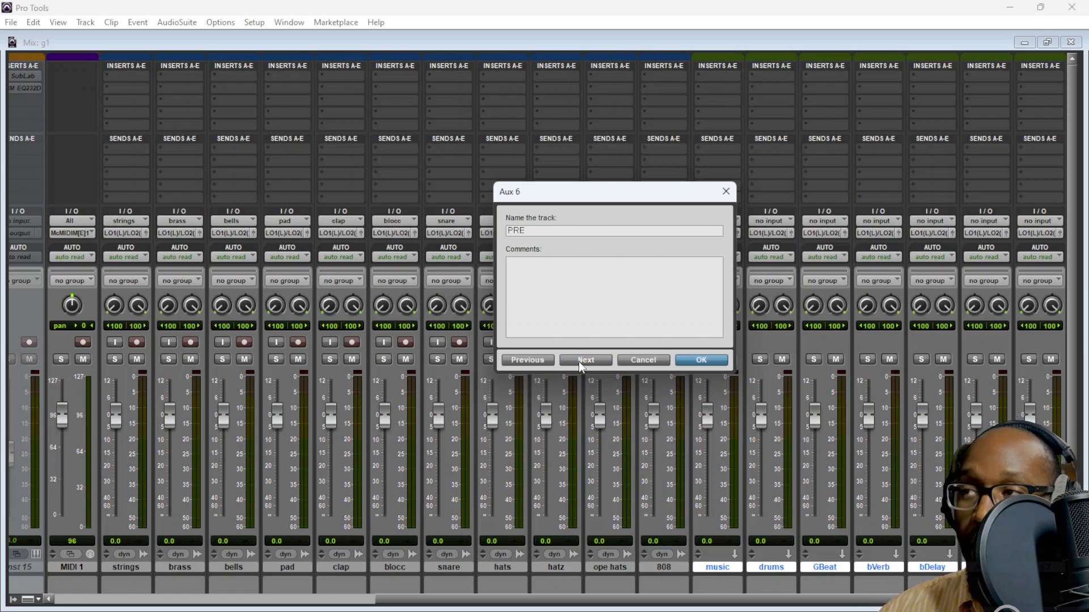
left_click(578, 362)
type("POST")
key("Return")
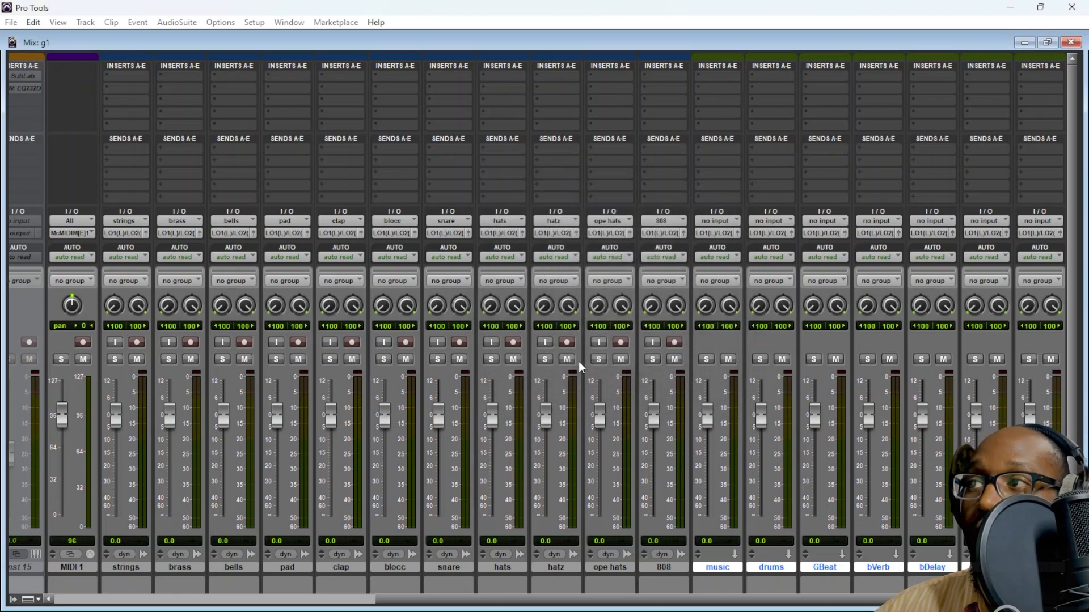
Set the inputs of all the printed audio tracks, from strings through 808, to no input
left_click(715, 221)
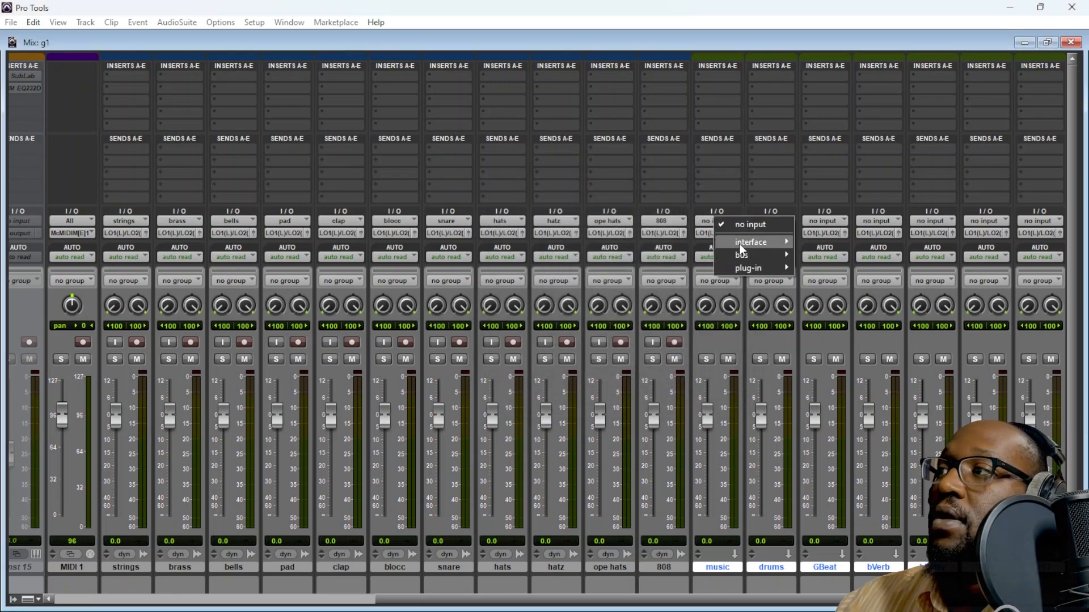
mouse_move(760, 255)
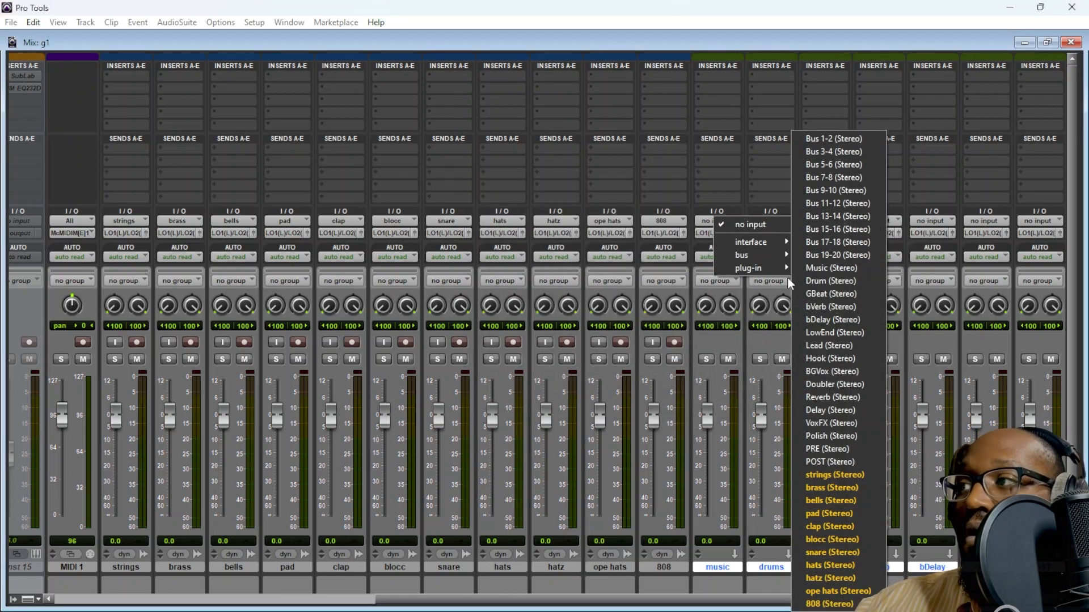
left_click(145, 564)
left_click(675, 566, "shift")
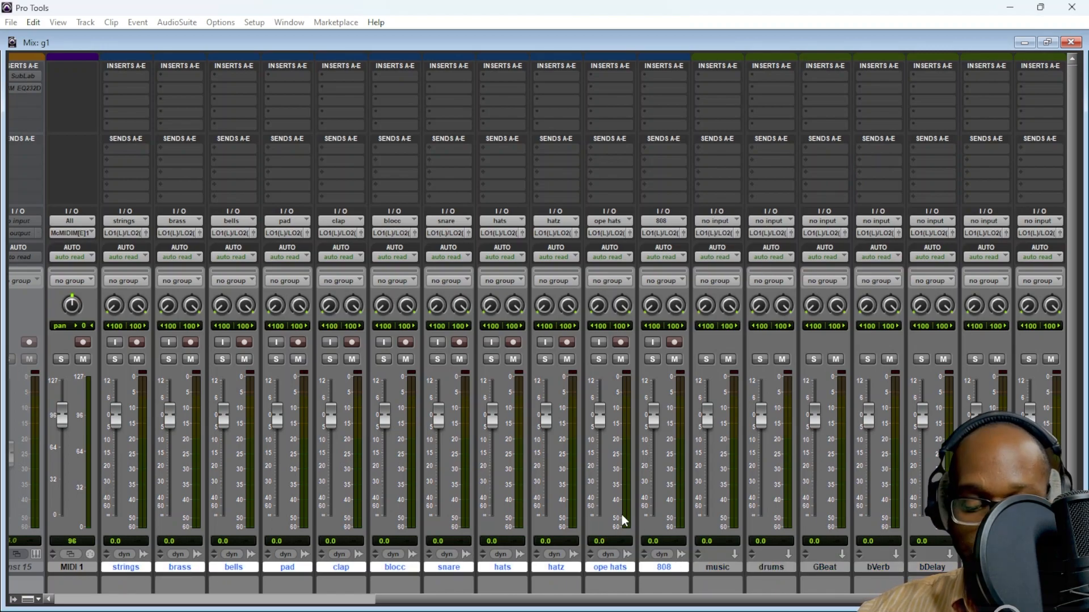
left_click(402, 219)
left_click(434, 223, "alt+shift")
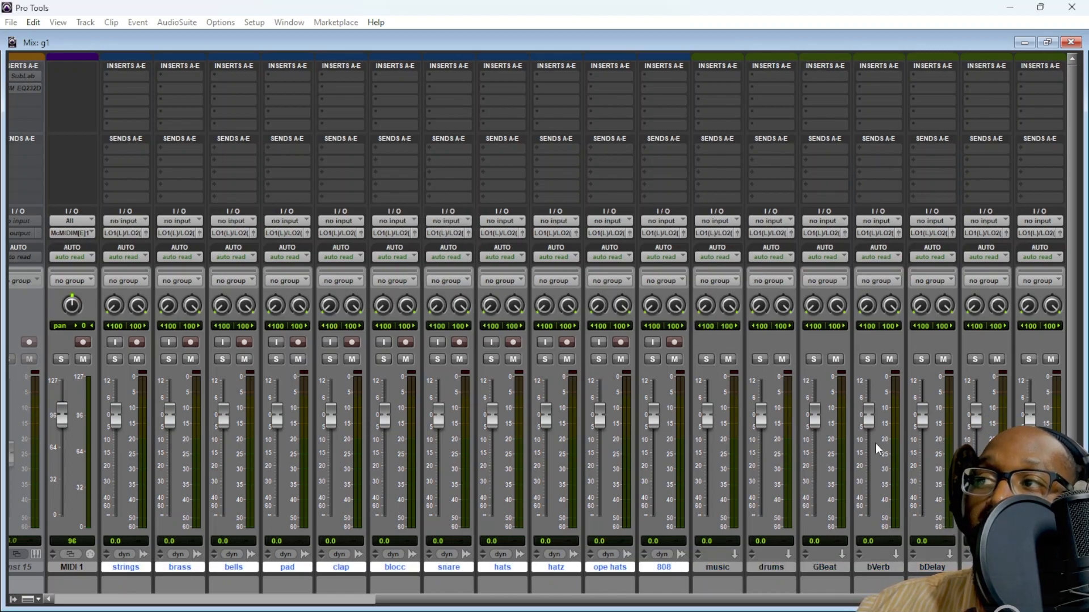
Set the inputs of the music, drums and GBeat aux tracks to the Music, Drum and GBeat stereo buses
left_click(717, 567)
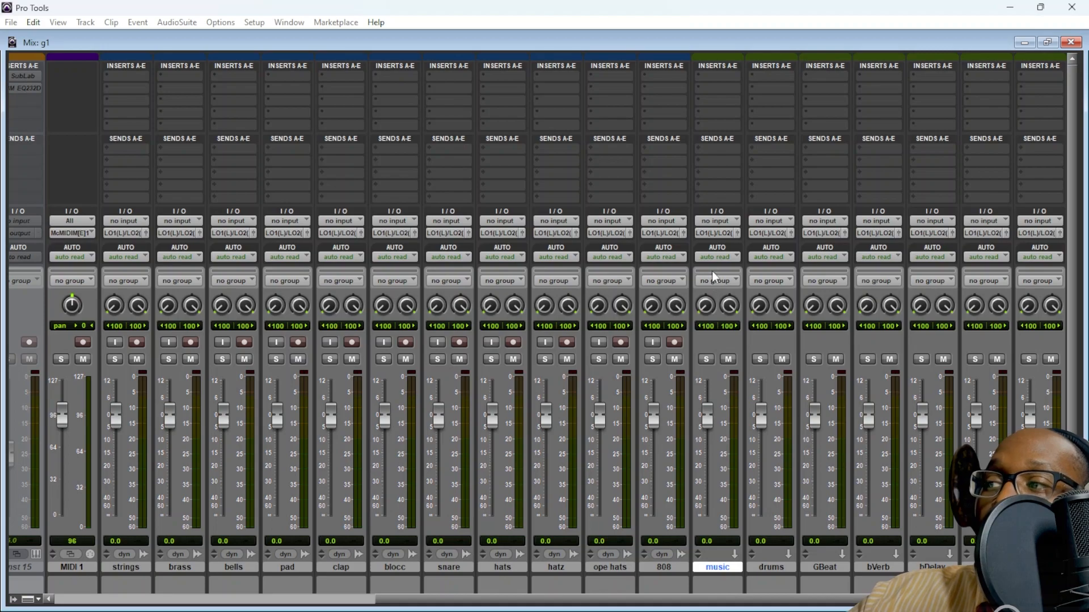
left_click(717, 221)
mouse_move(786, 260)
left_click(839, 268)
left_click(770, 221)
left_click(876, 280)
left_click(825, 221)
mouse_move(871, 254)
left_click(934, 298)
Set the inputs of the bVerb, bDelay, PRE and POST aux tracks to the stereo buses of the same names
left_click(876, 221)
mouse_move(944, 254)
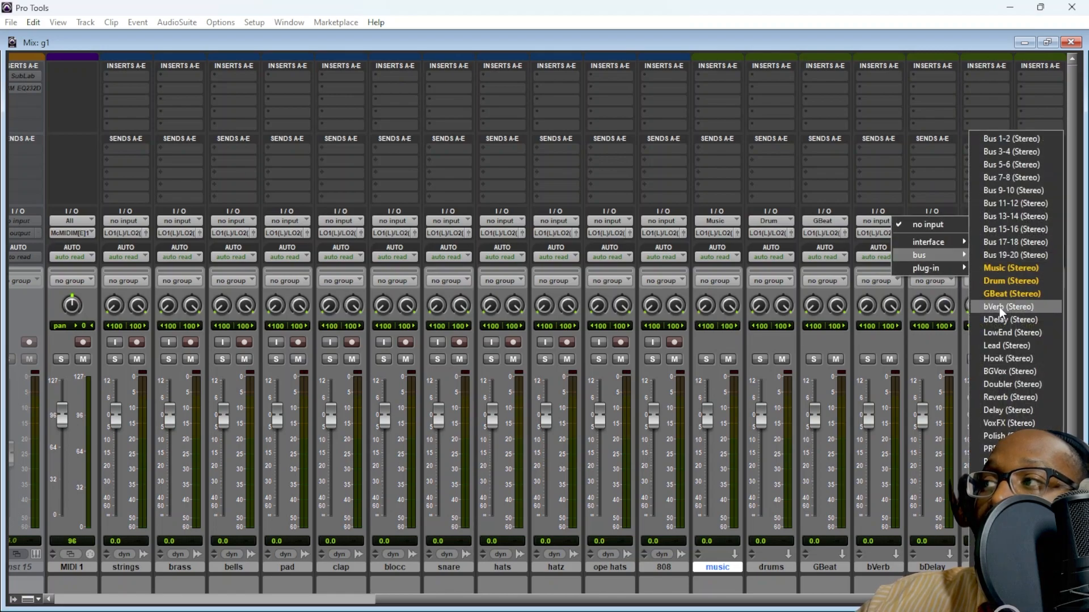
left_click(999, 306)
left_click(930, 220)
left_click(878, 319)
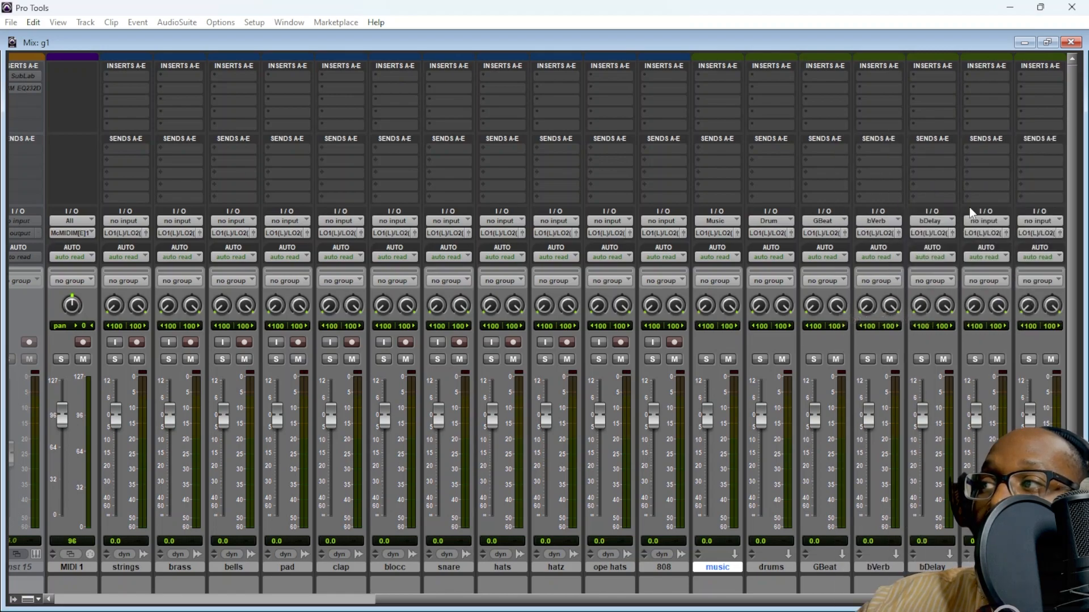
left_click(984, 220)
mouse_move(1021, 255)
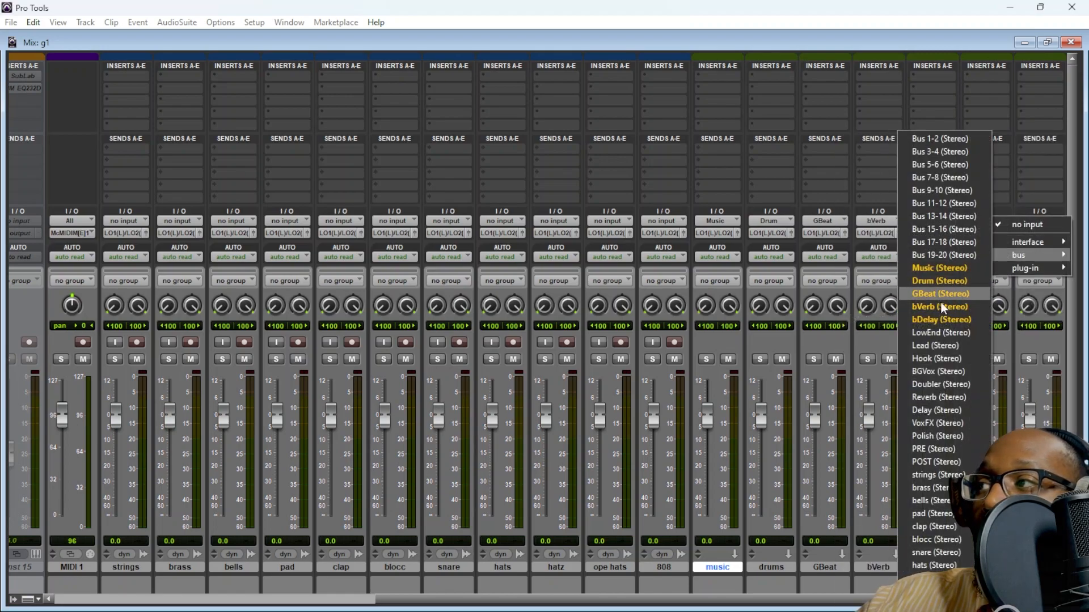
left_click(933, 448)
left_click(1038, 221)
mouse_move(1018, 258)
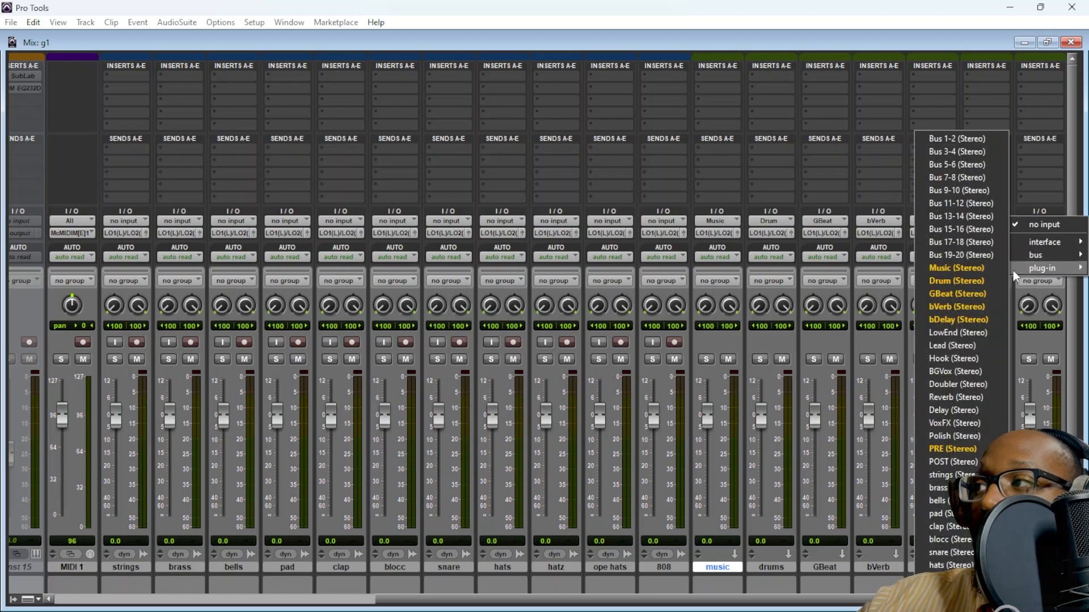
left_click(944, 462)
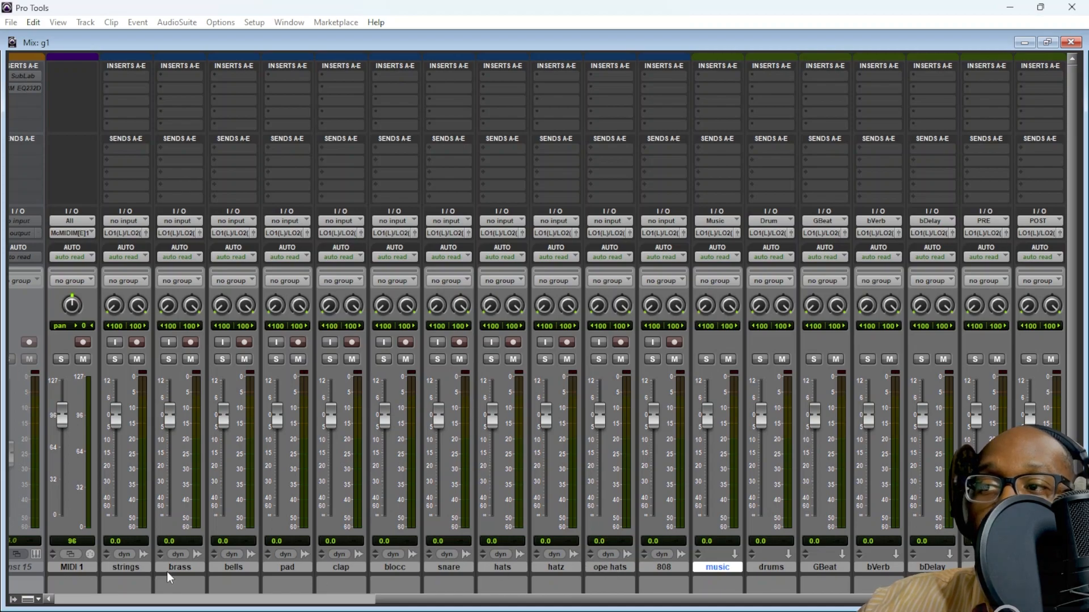
Route the outputs of the strings, brass, bells and pad tracks to the Music stereo bus
left_click(129, 566)
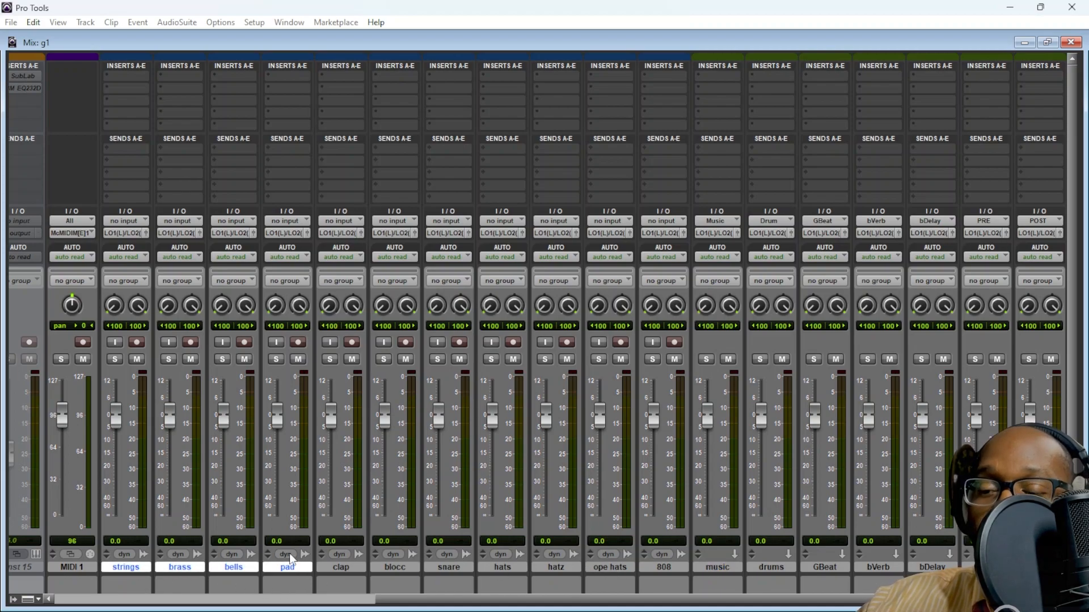
left_click(299, 567, "shift")
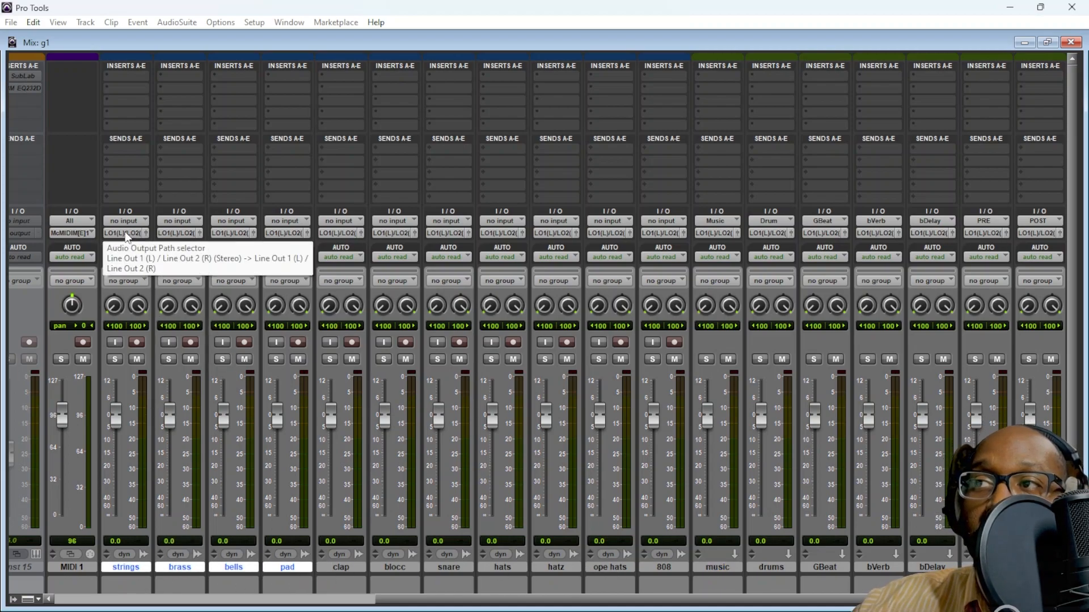
left_click(179, 233, "alt+shift")
mouse_move(182, 282)
left_click(226, 393)
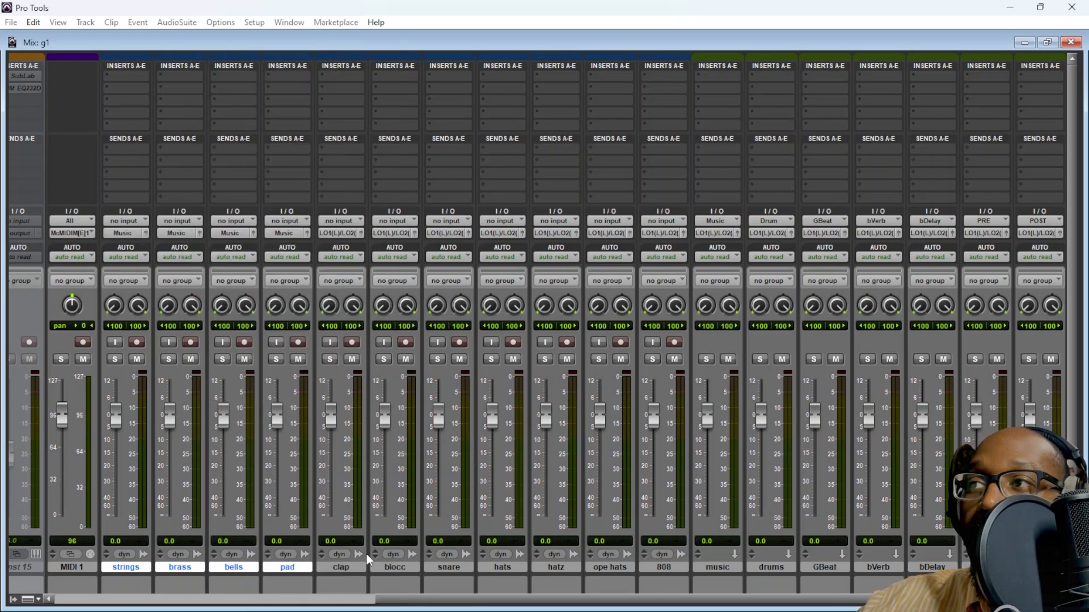
Route the outputs of the drum tracks, from clap through 808, to the Drum stereo bus
left_click(356, 567)
left_click(662, 567, "shift")
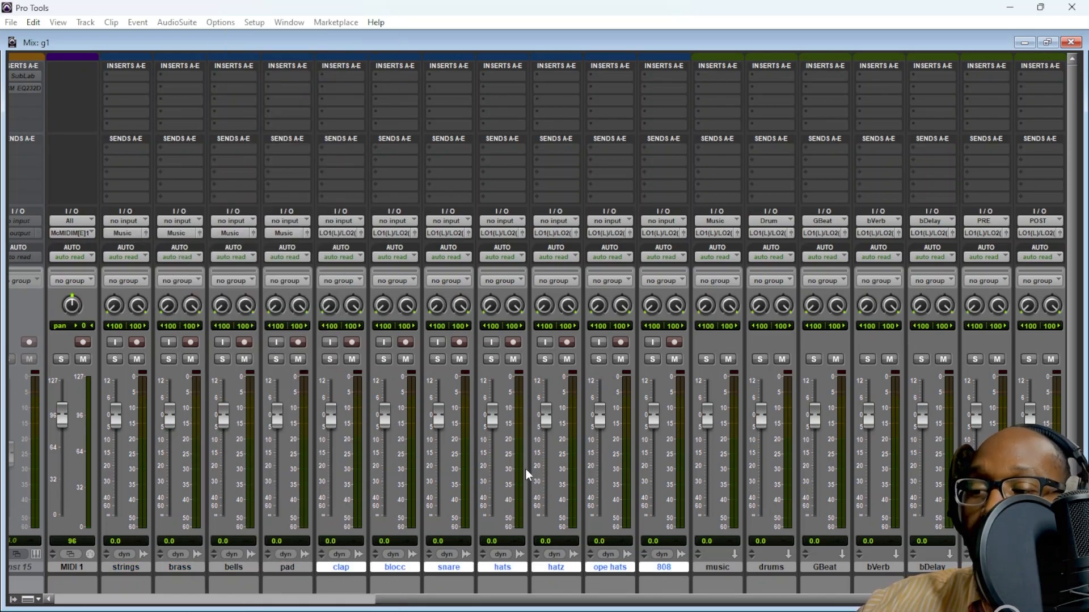
left_click(350, 233, "alt+shift")
mouse_move(390, 268)
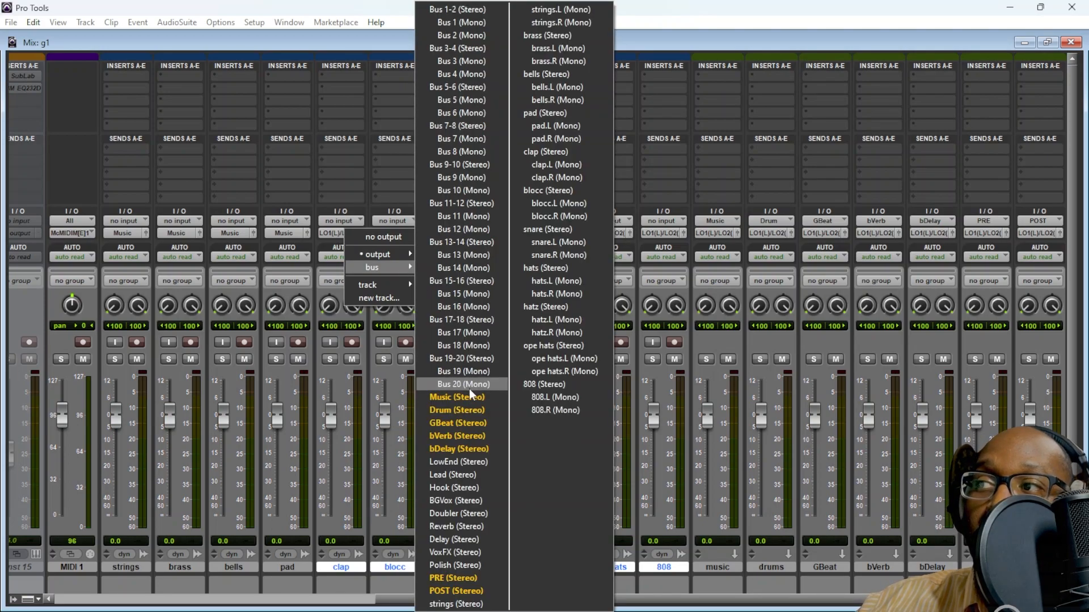
left_click(454, 392)
Route the outputs of the music, drums, bVerb and bDelay aux tracks to the GBeat stereo bus
left_click(718, 567)
left_click(776, 567, "shift")
left_click(929, 567, "shift")
left_click(713, 232)
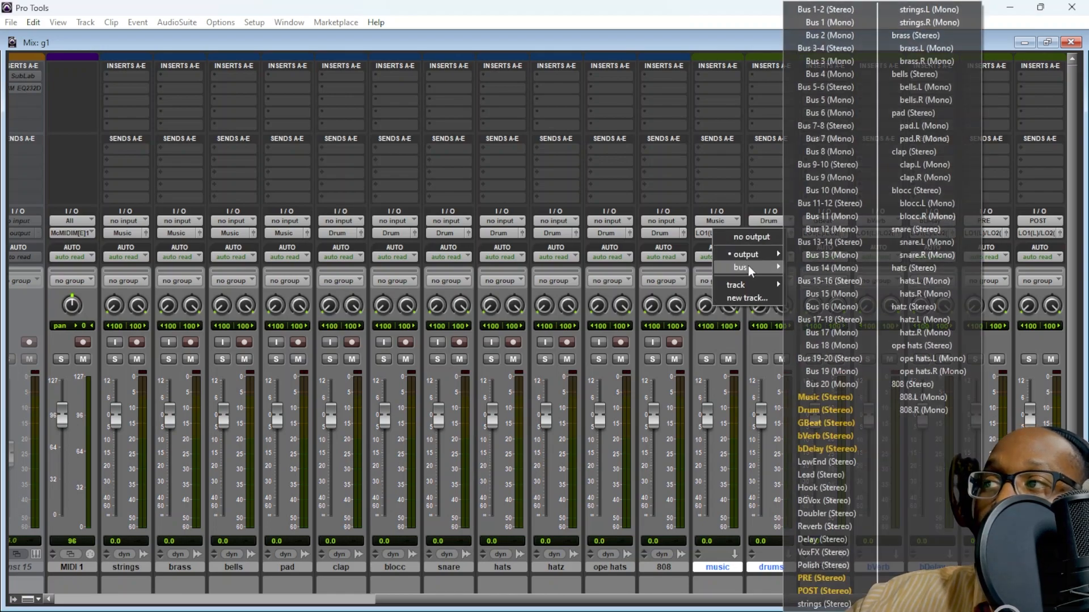
left_click(810, 384, "alt+shift")
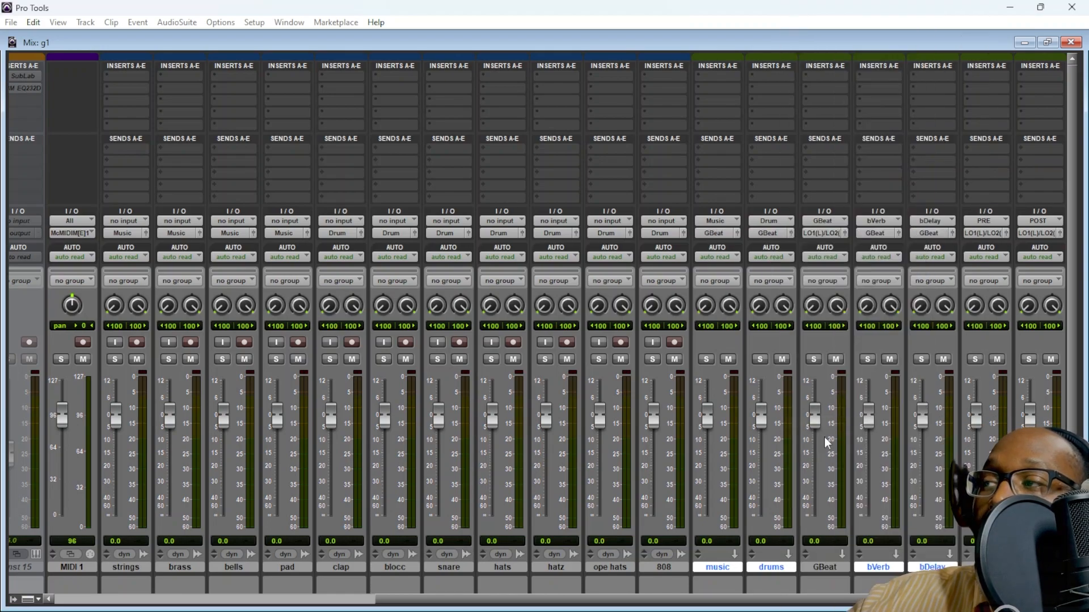
Route the GBeat aux output to the PRE bus and the PRE aux output to the POST bus
left_click(823, 233)
mouse_move(854, 267)
left_click(669, 578)
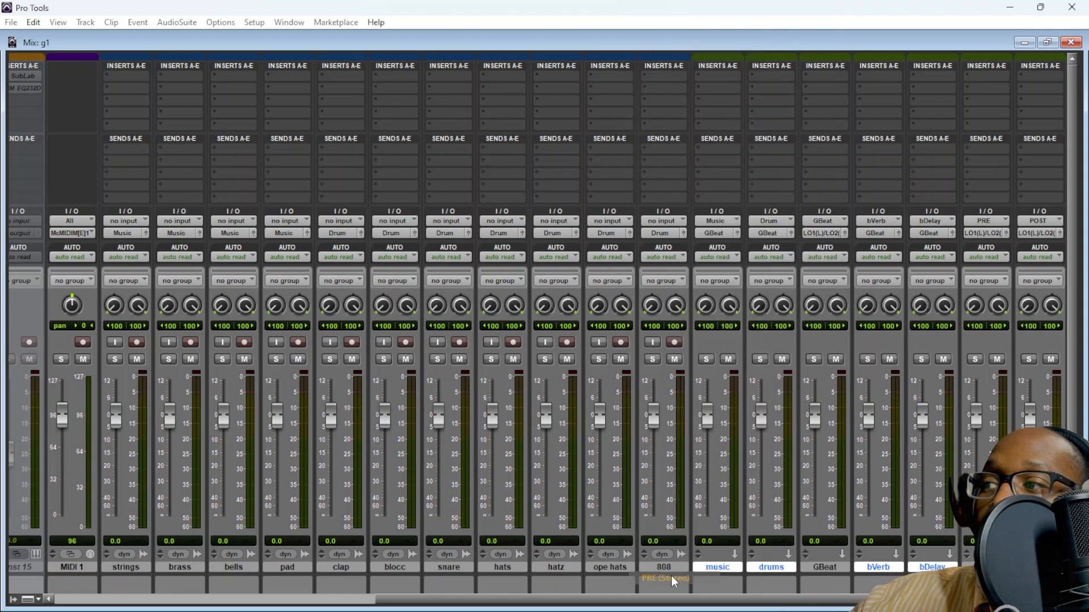
left_click(990, 232)
mouse_move(1002, 264)
left_click(839, 577)
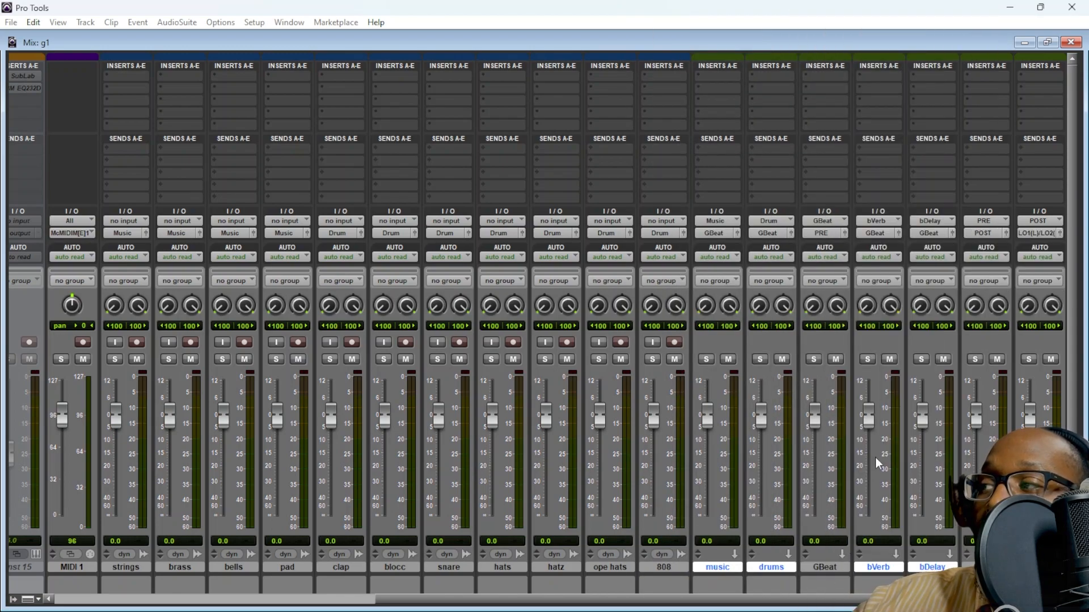
Add a bVerb send in slot A on the strings, brass, bells, pad, blocc, snare and ope hats tracks
scroll(896, 451, "right", 3)
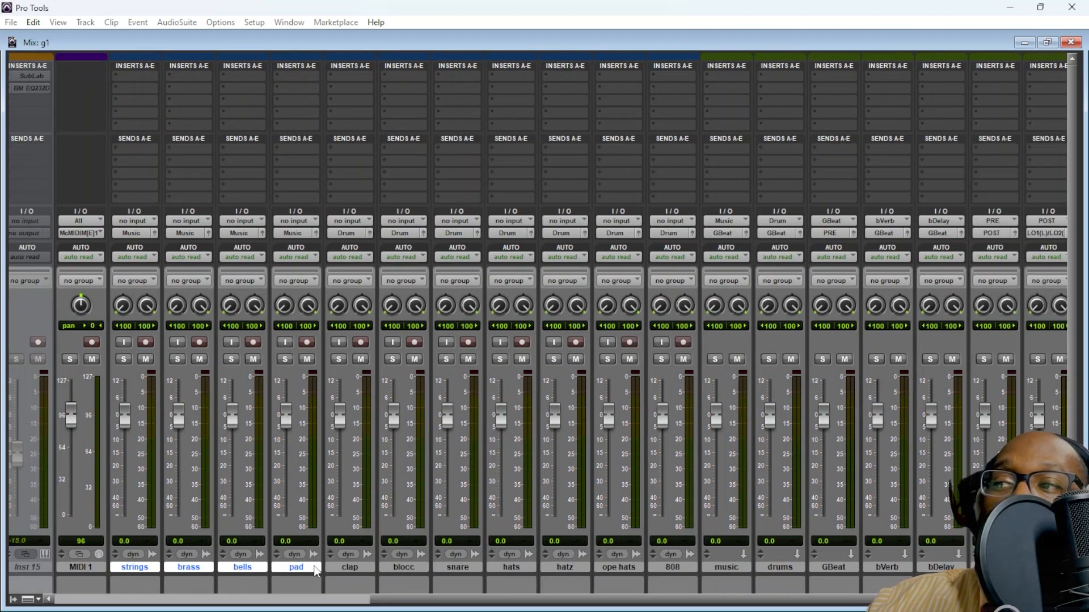
left_click(412, 567, "ctrl")
left_click(627, 567, "ctrl")
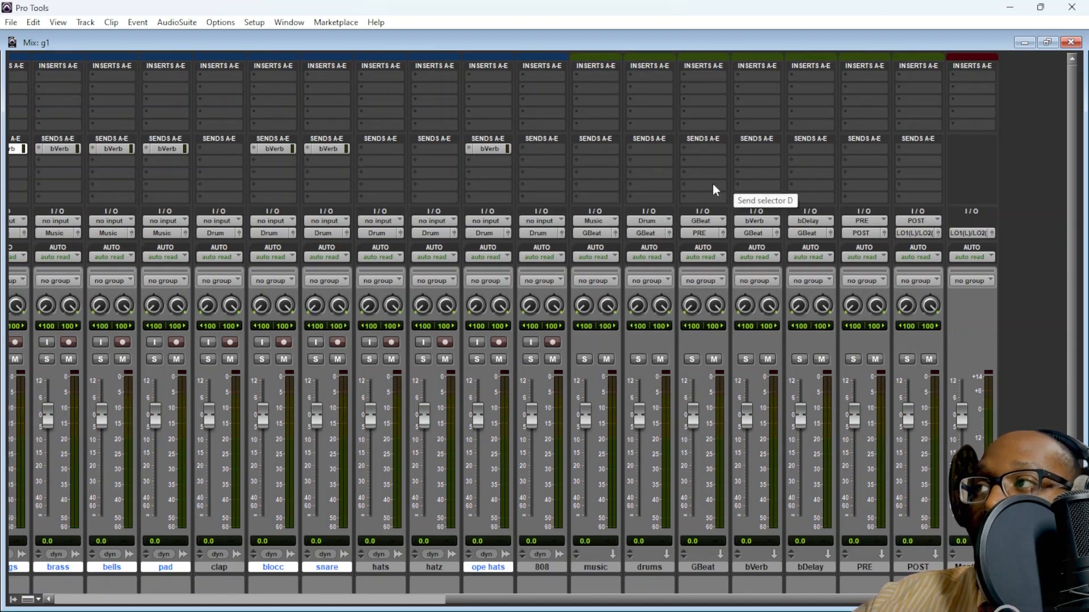
Insert the stereo Raum reverb on the bVerb aux, raise its mix and adjust its low and high cuts
left_click(754, 74)
mouse_move(763, 97)
mouse_move(582, 56)
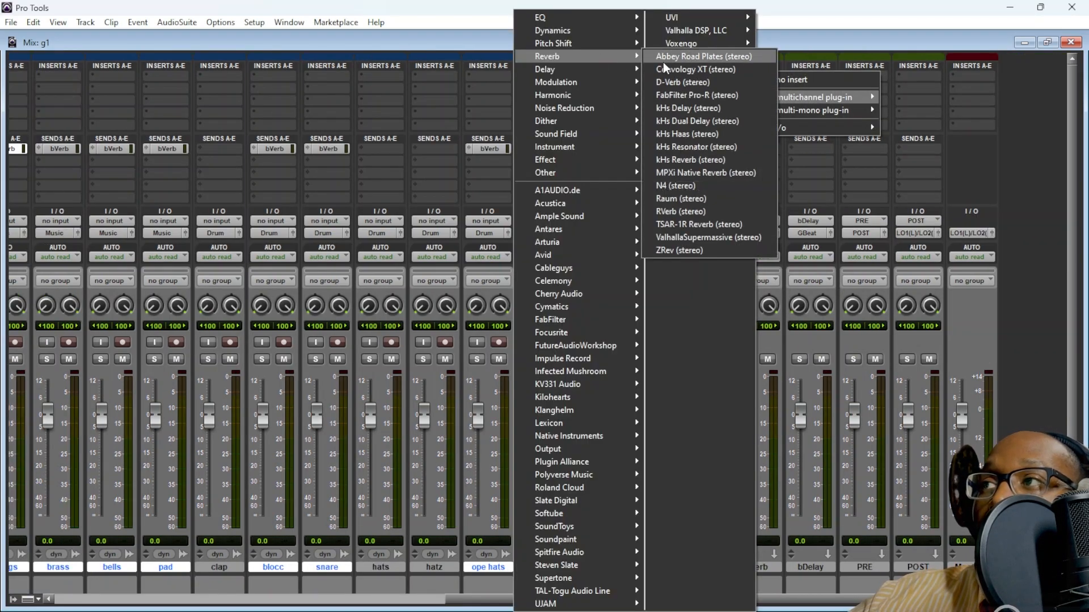
left_click(676, 196)
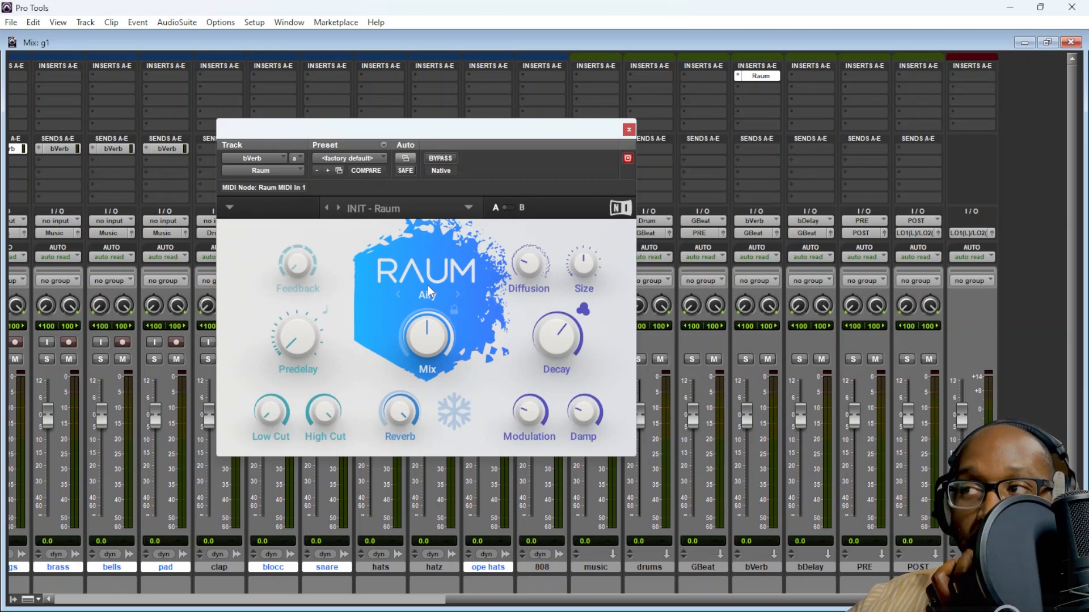
left_click_drag(439, 342, 439, 323)
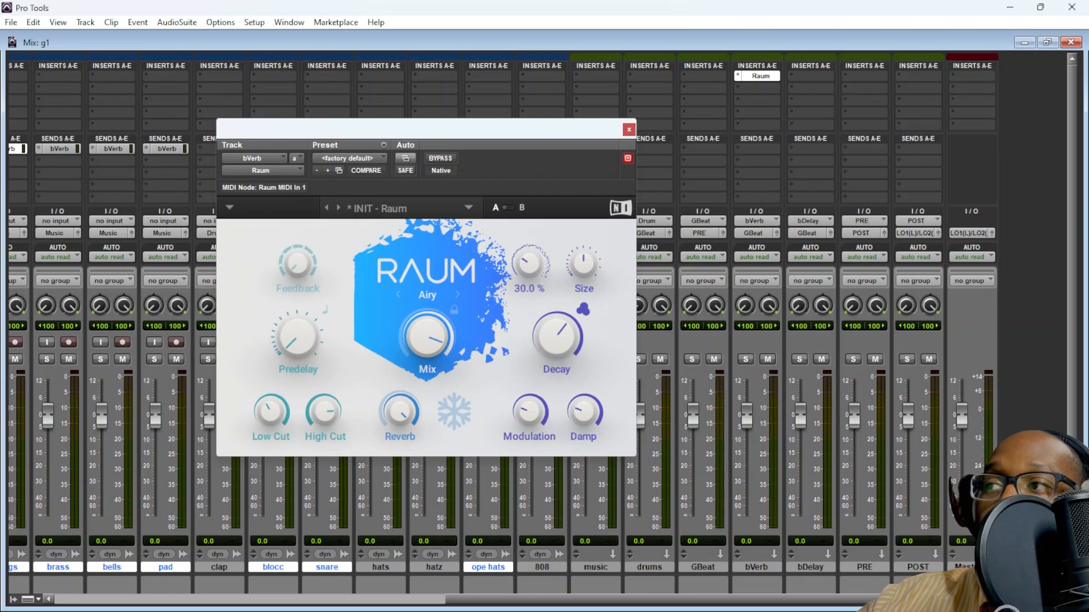
left_click(628, 129)
Insert the stereo Focusrite Red 2 EQ in the first insert slot of the music aux track
left_click(592, 76)
mouse_move(627, 95)
mouse_move(796, 331)
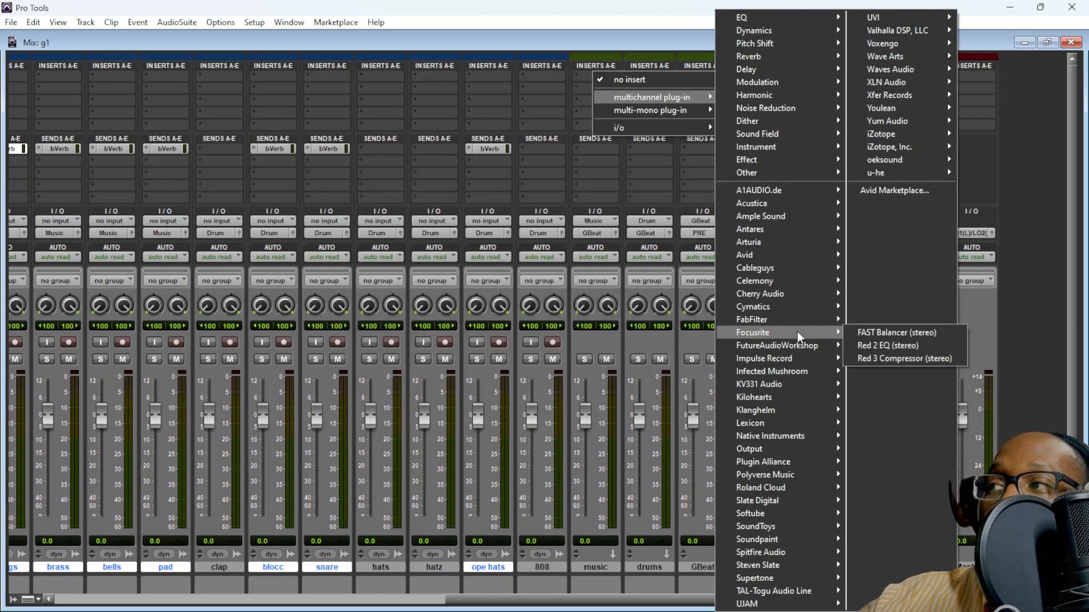
left_click(873, 344)
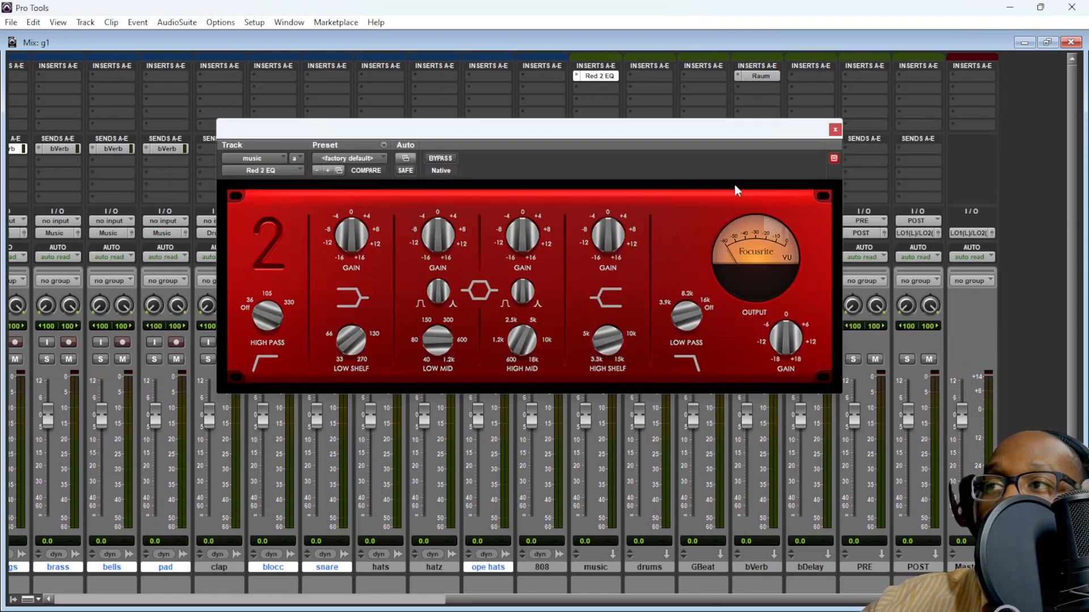
Insert the stereo Cymatics Diablo plug-in in the first insert slot of the drums aux track
left_click(652, 76)
mouse_move(718, 97)
mouse_move(839, 306)
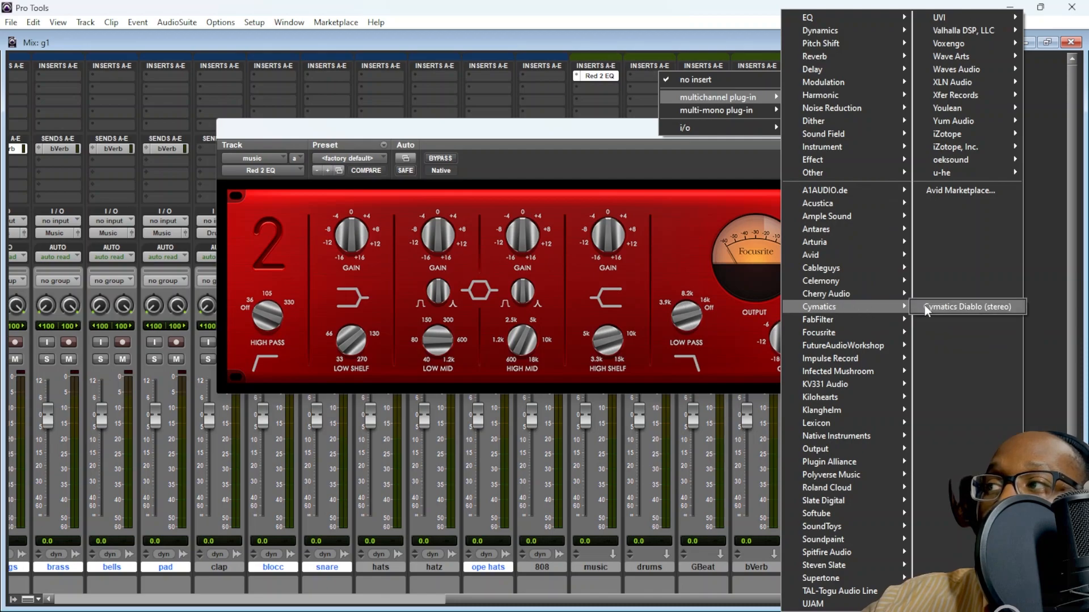
left_click(943, 306)
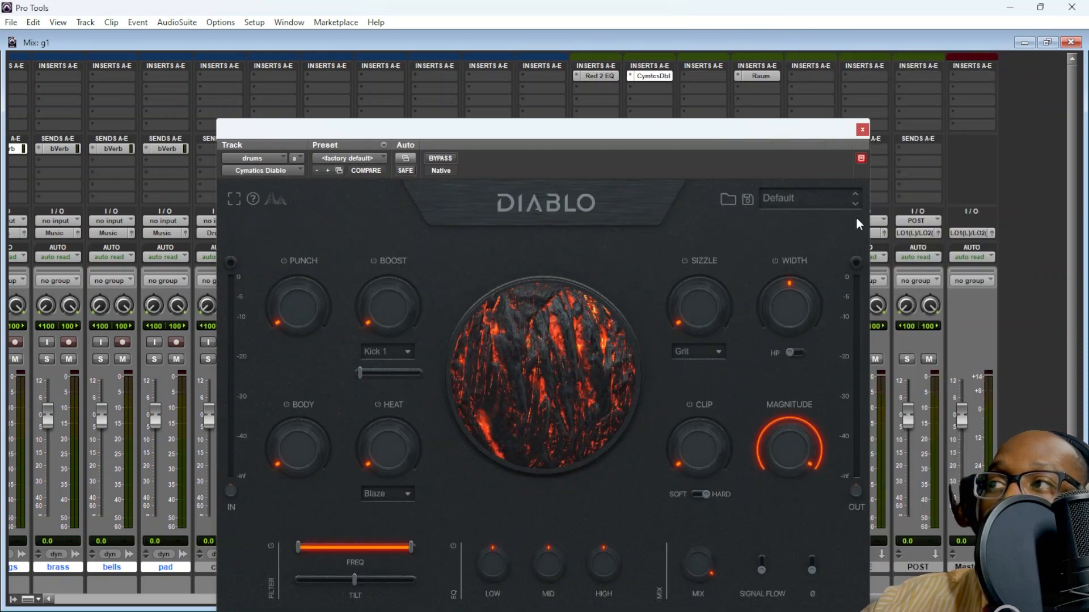
left_click(862, 131)
Insert the stereo Acustica FIRETHEPUMP plug-in in the first insert slot of the GBeat aux track
left_click(704, 76)
mouse_move(777, 98)
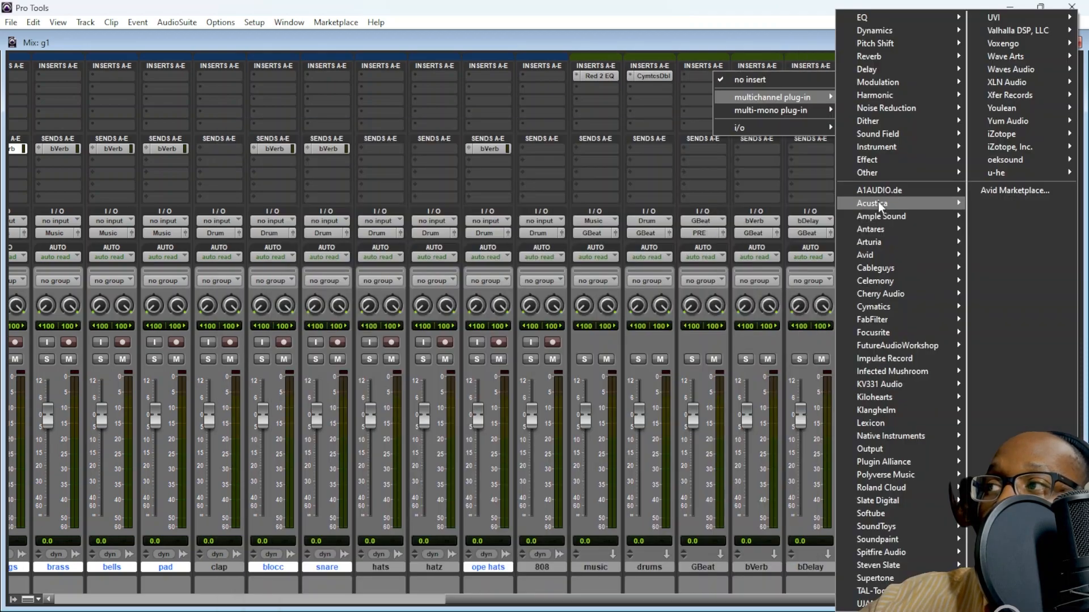
mouse_move(878, 203)
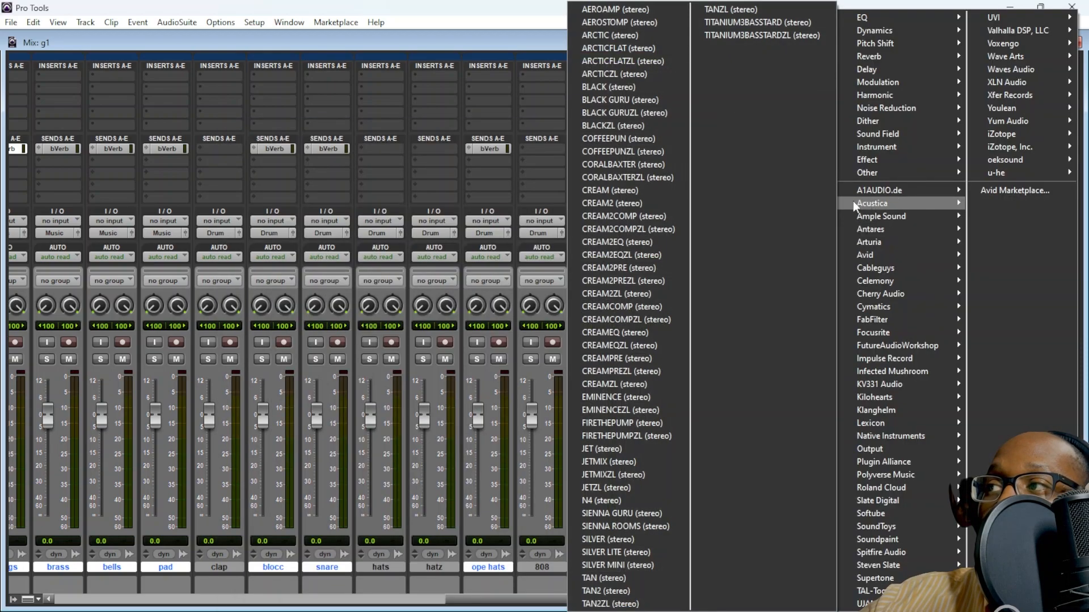
left_click(602, 424)
left_click_drag(486, 132, 482, 50)
left_click(686, 49)
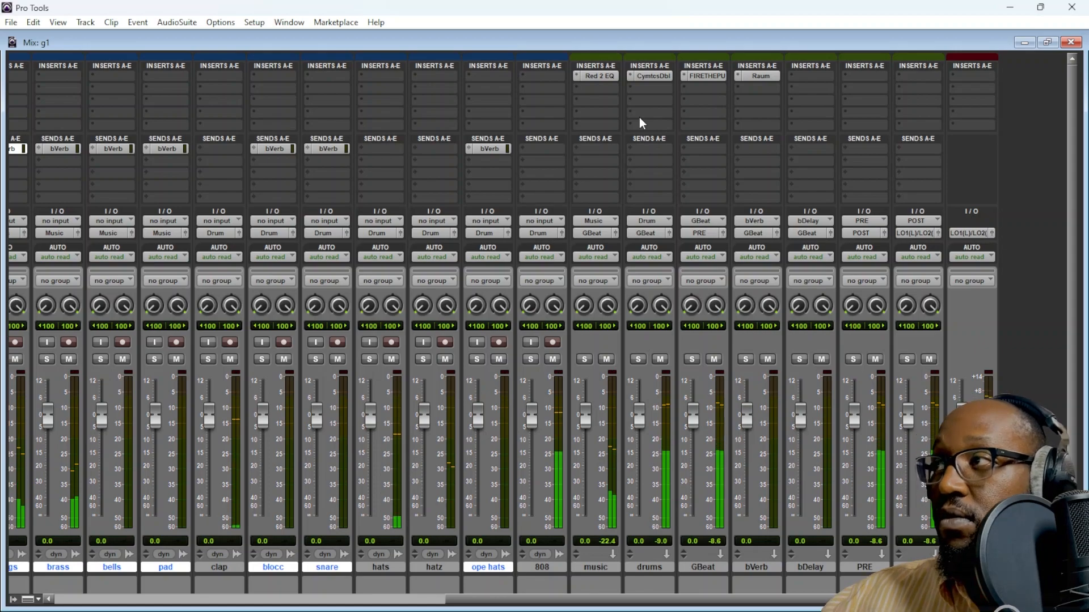
Adjust the low shelf, low mid, high mid and high shelf gains of the Red 2 EQ on the music aux
left_click(599, 76)
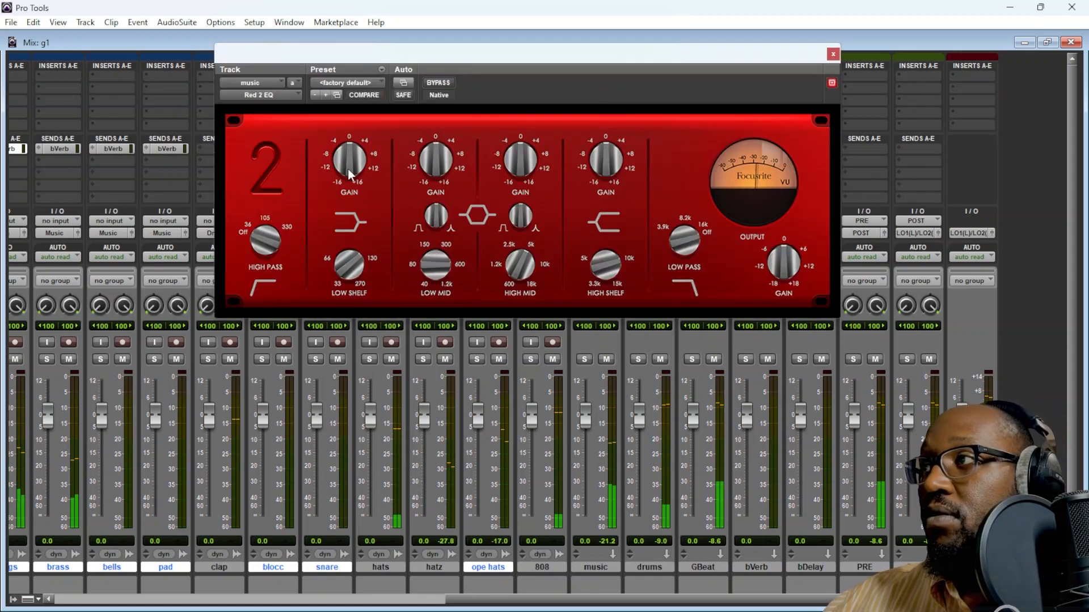
left_click_drag(347, 159, 352, 148)
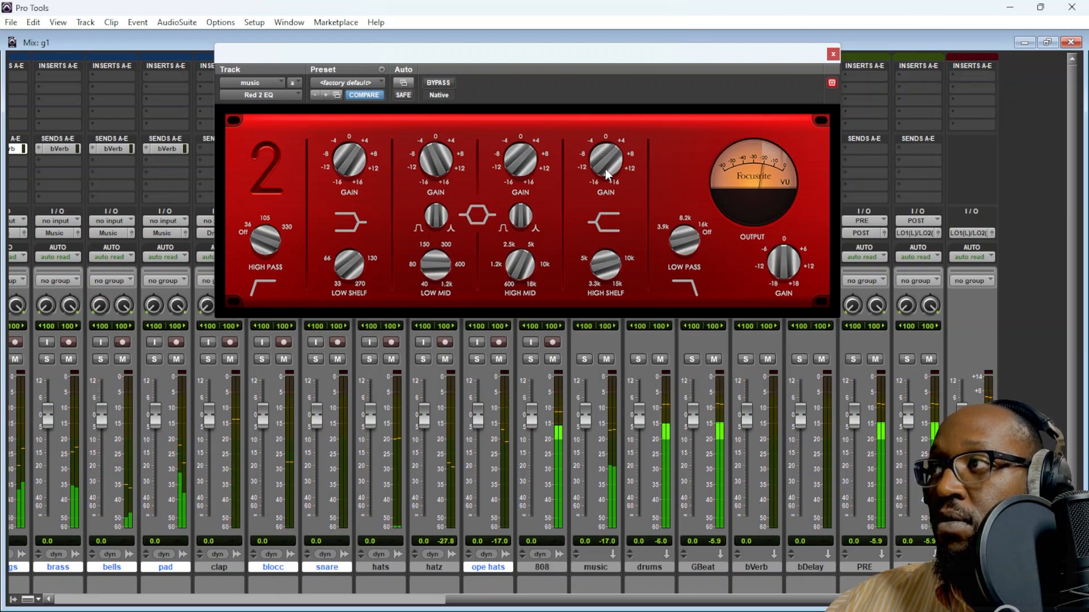
left_click(832, 55)
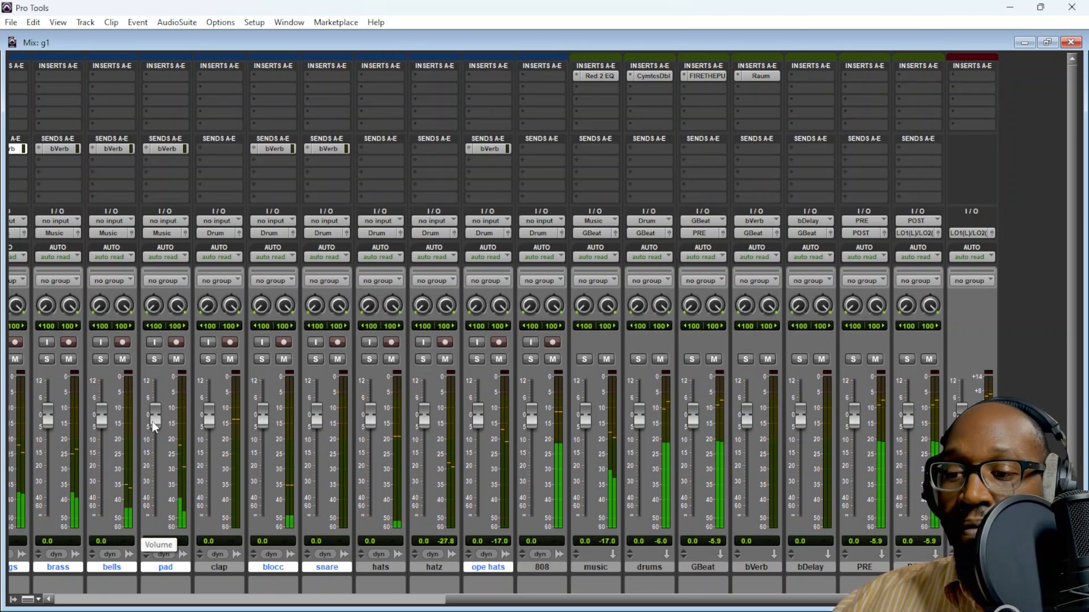
Lower the volume of the pad track to -4.0 dB
mouse_move(155, 426)
left_mouse_down()
mouse_move(157, 444)
mouse_move(161, 423)
left_mouse_up()
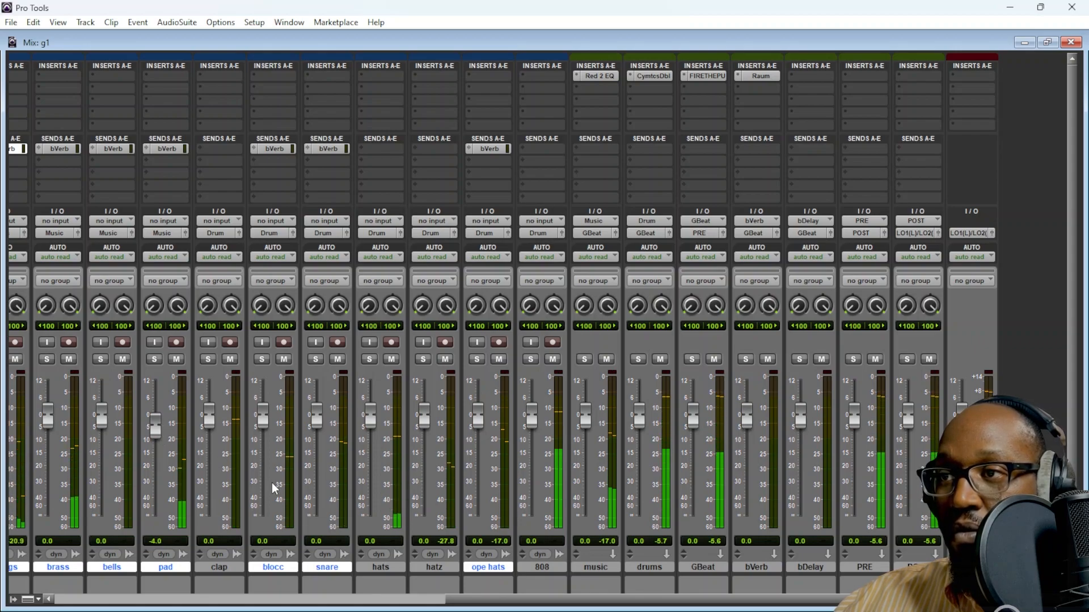
Load the preset G in Diablo on the drums aux and trim the plug-in's output gain
scroll(271, 482, "left", 2)
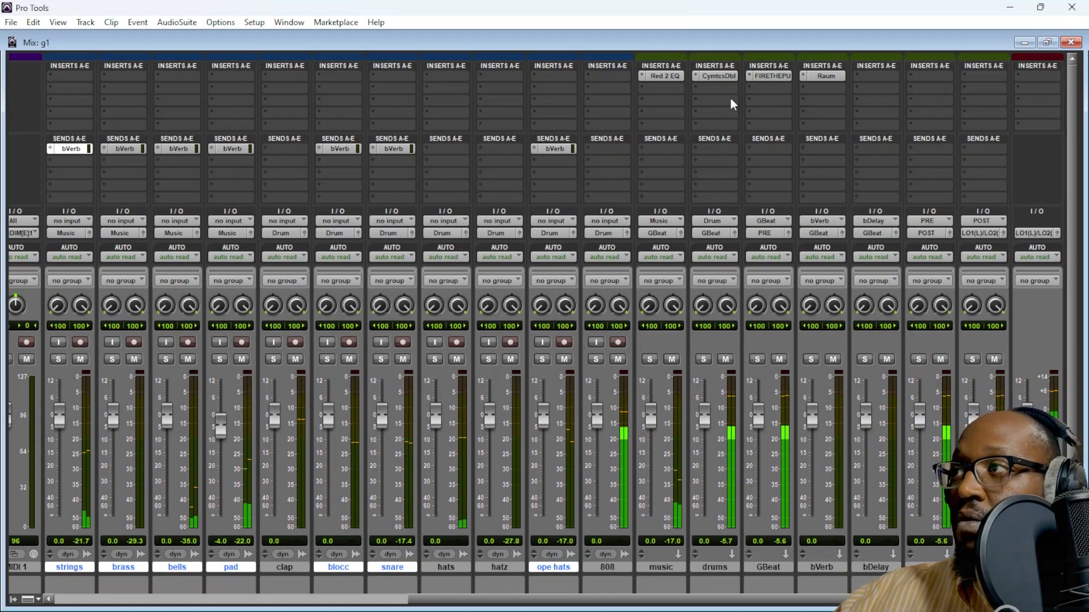
left_click(715, 76)
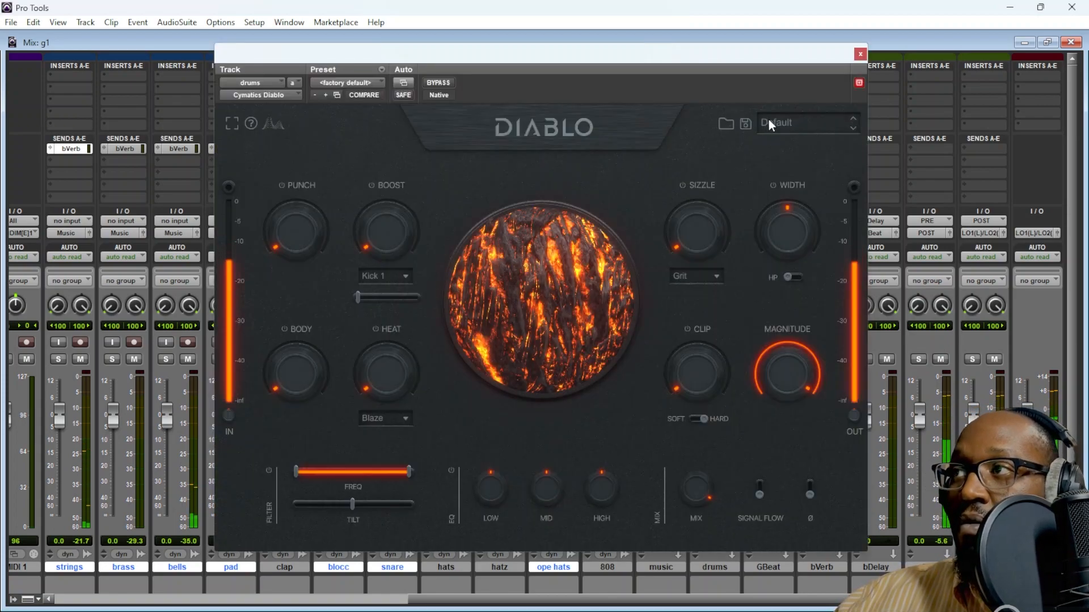
left_click(806, 121)
mouse_move(801, 164)
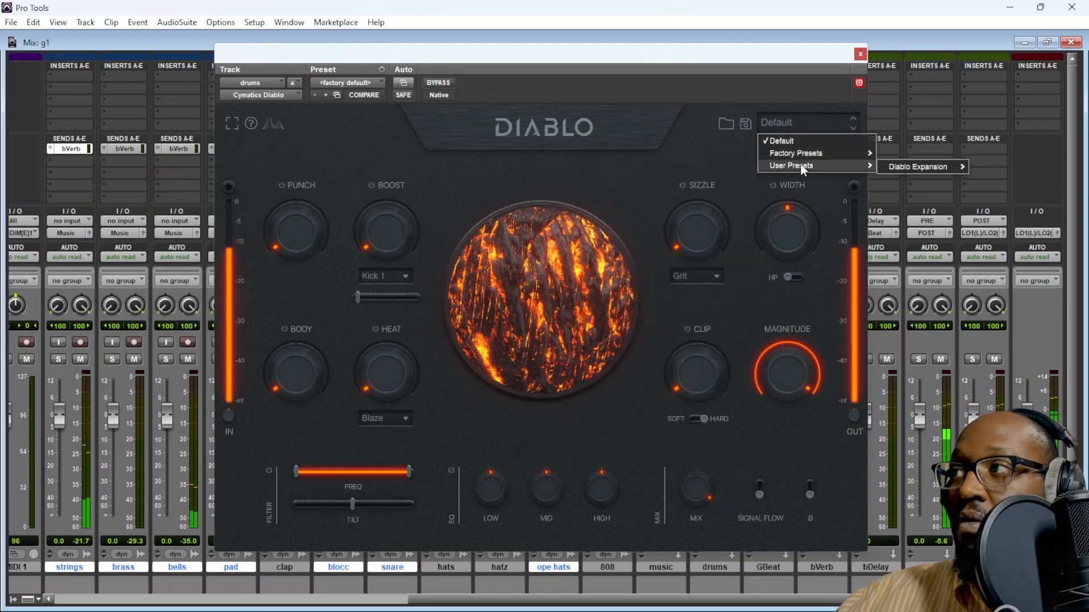
mouse_move(897, 168)
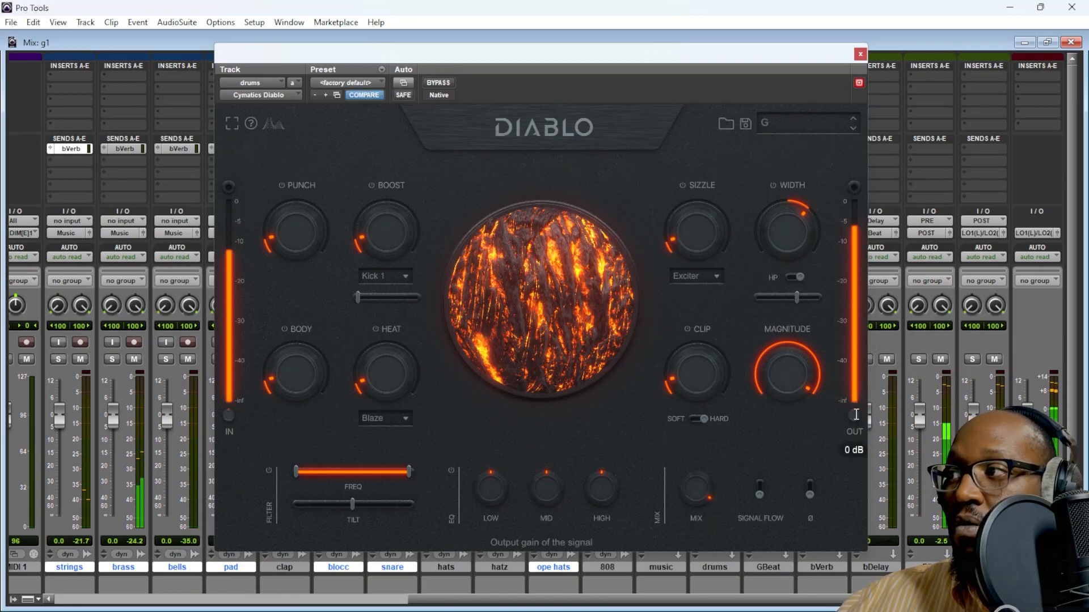
scroll(856, 419, "down", 2)
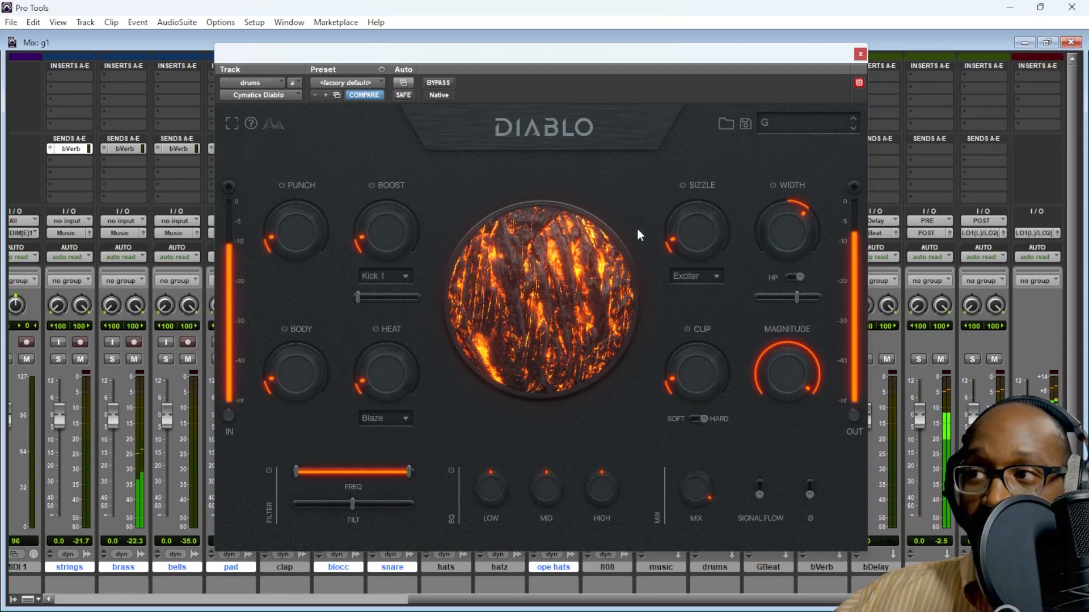
left_click(860, 55)
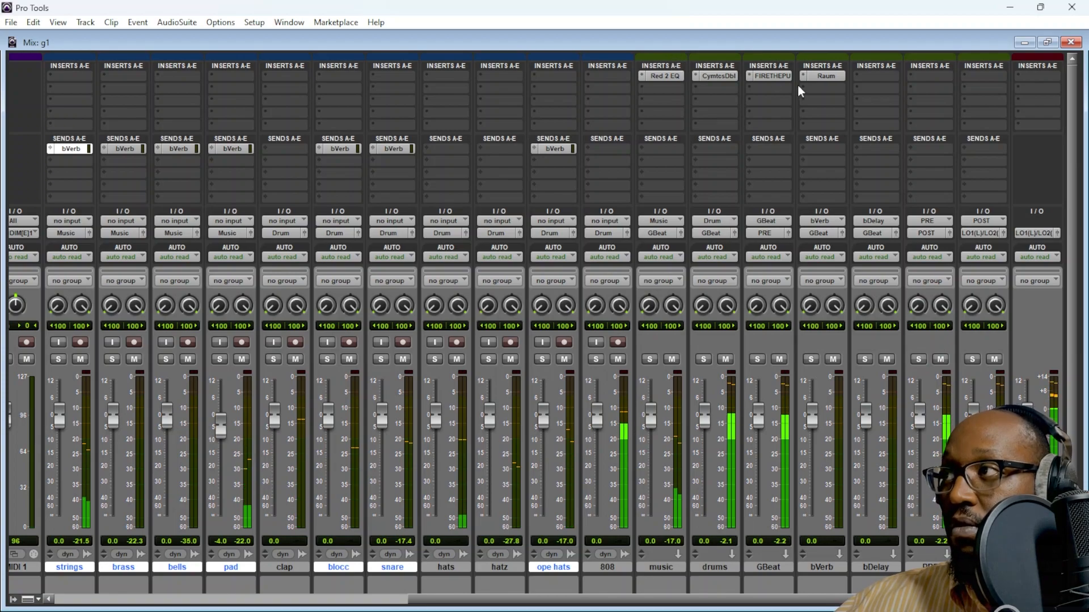
Check the FIRETHEPUMP settings on the GBeat aux during playback
left_click(774, 77)
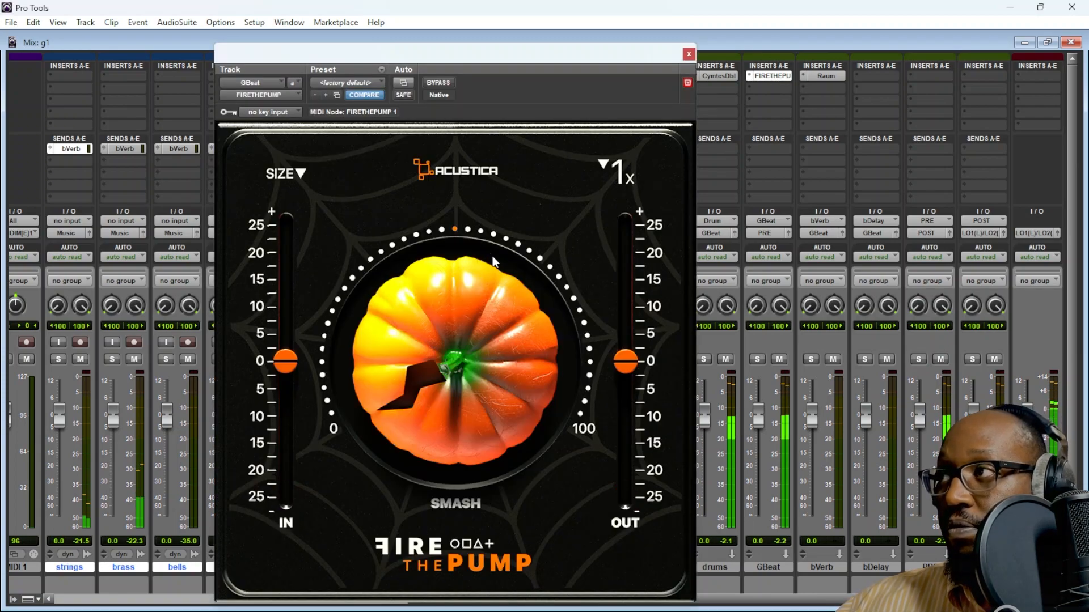
left_click(688, 54)
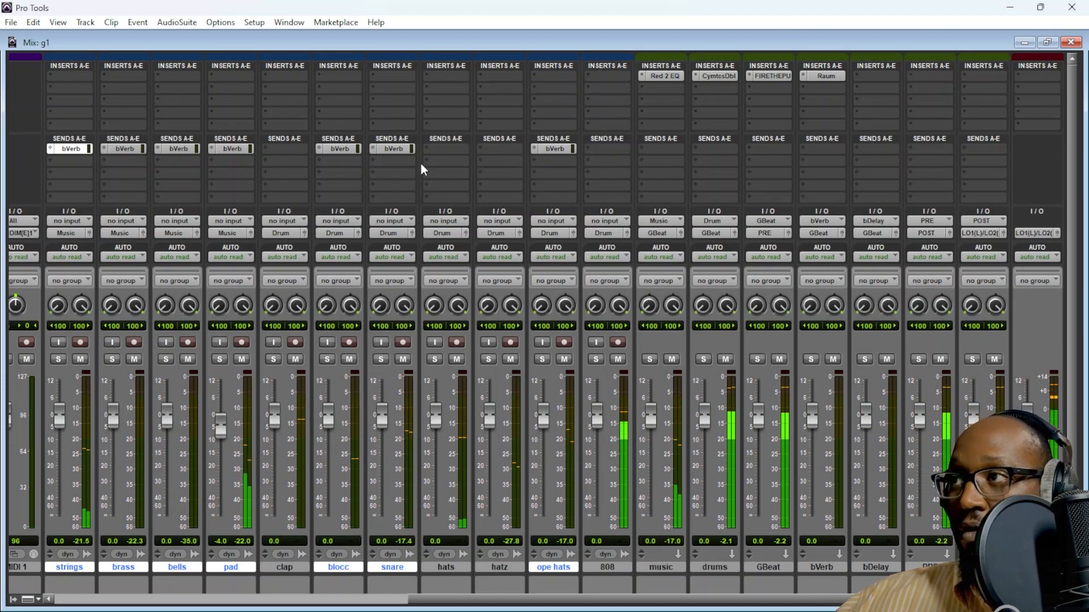
Make the strings track's bVerb send pre-fader and raise its level to -24.7 dB
left_click(69, 149)
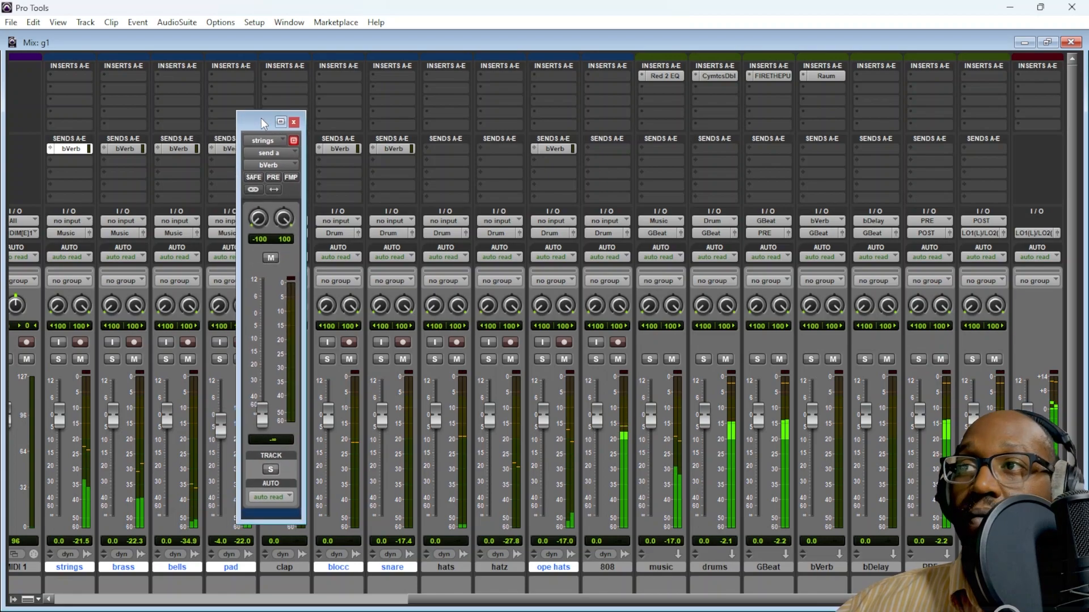
left_click(273, 177)
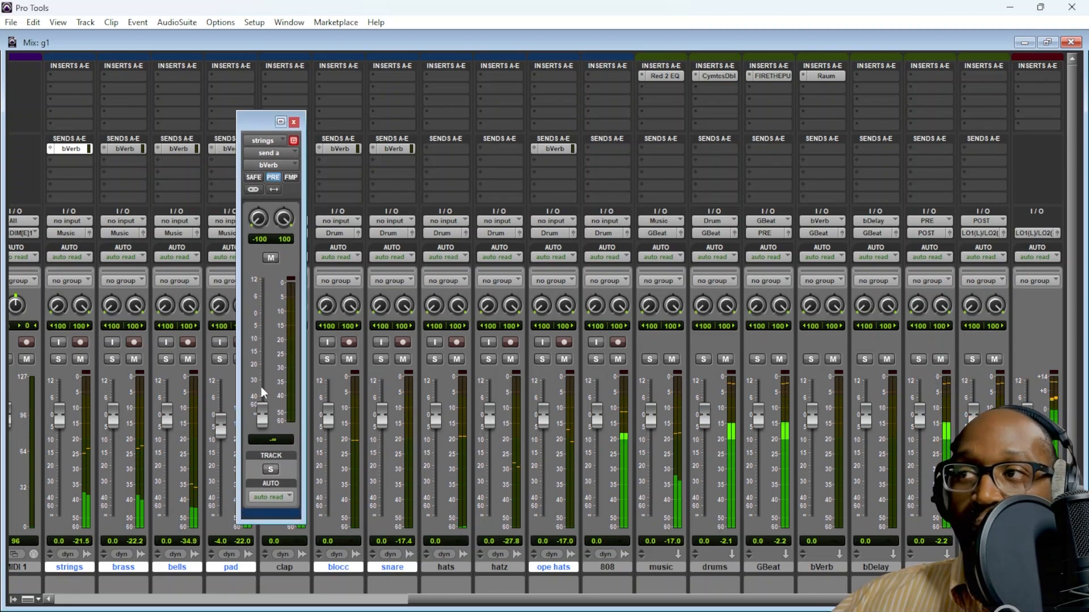
left_click_drag(265, 420, 275, 378)
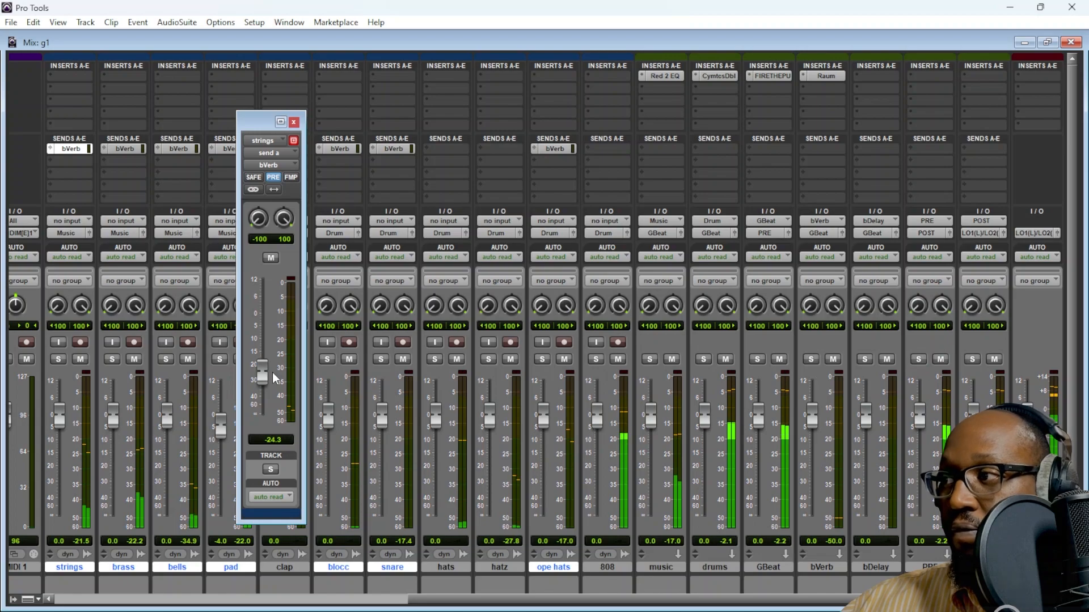
left_click_drag(275, 378, 277, 366)
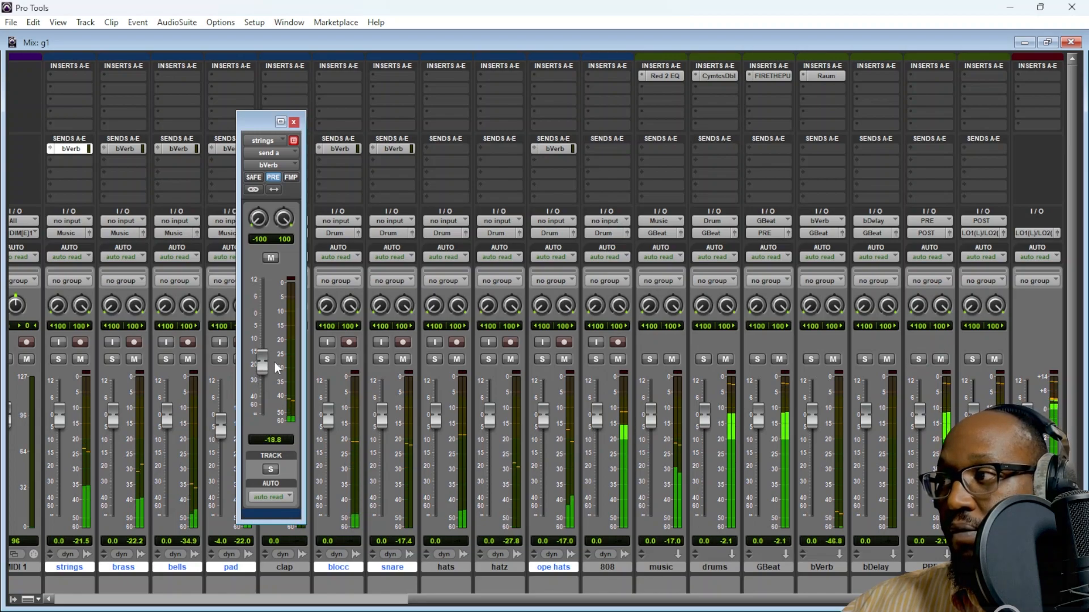
left_click_drag(276, 367, 276, 378)
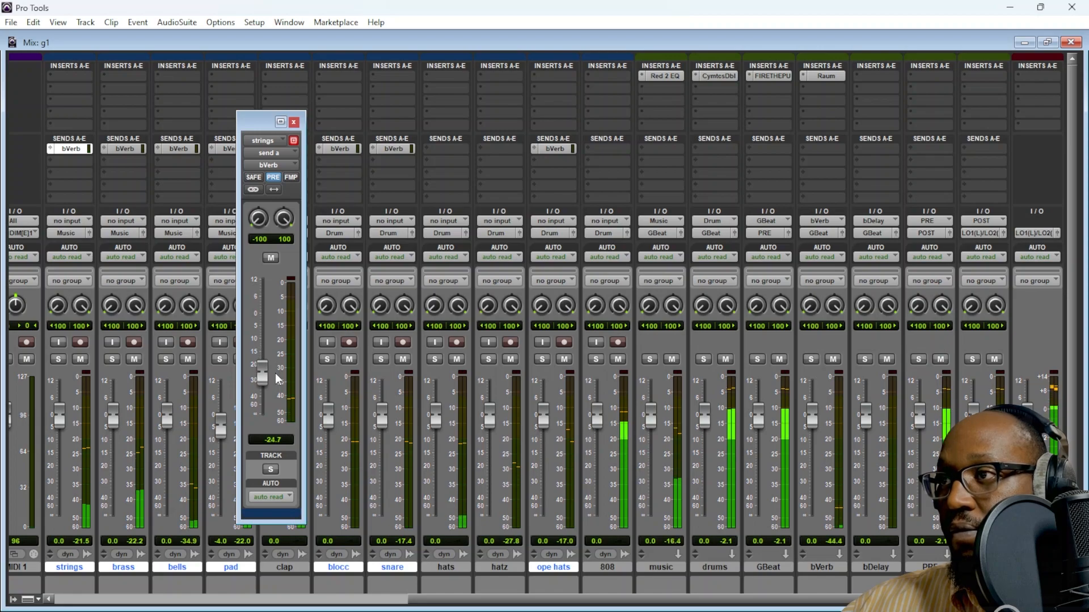
With the music aux muted, check the Raum reverb and raise the strings track's bVerb send to -18.2 dB
left_click(671, 360)
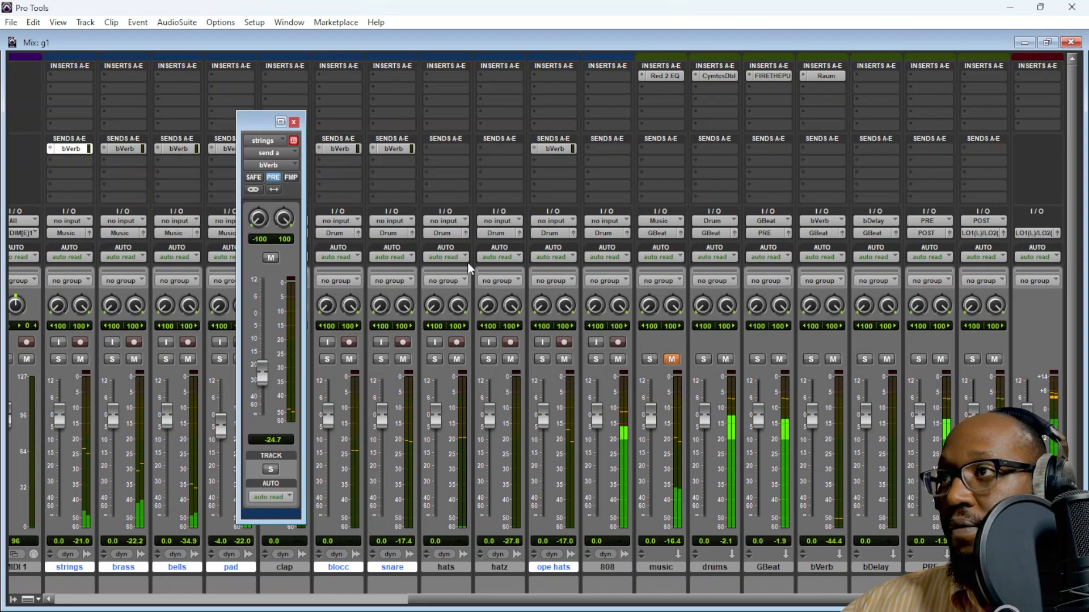
left_click(824, 78)
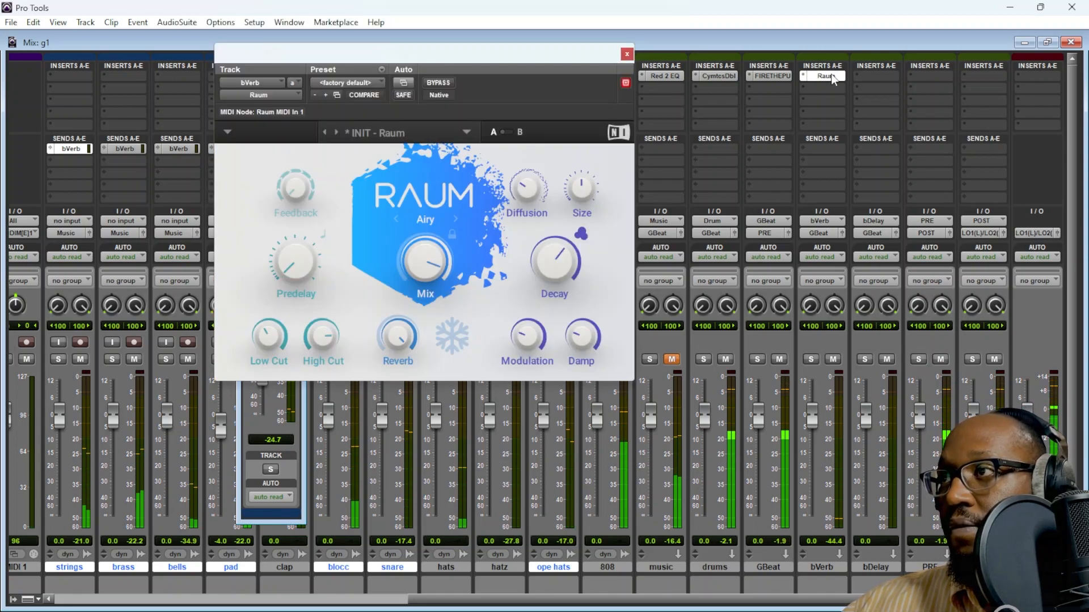
left_click(627, 54)
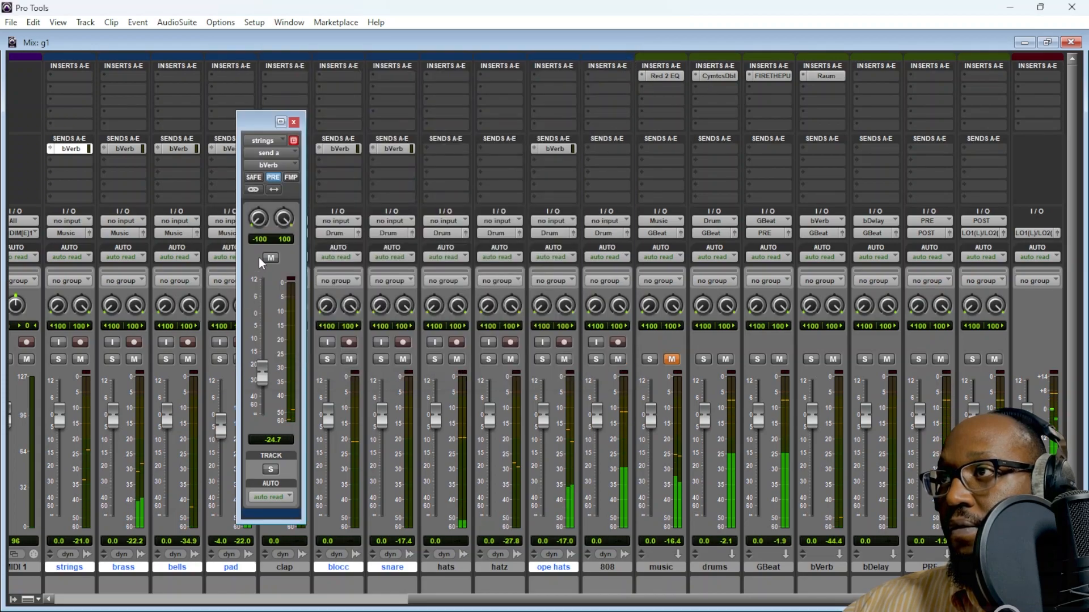
mouse_move(266, 356)
left_mouse_down()
mouse_move(266, 347)
mouse_move(267, 359)
left_mouse_up()
Set the pad's bVerb send to pre-fader at -14.2 dB and, with the music aux unmuted, lower the pad's volume to -7.0 dB
left_click(175, 149)
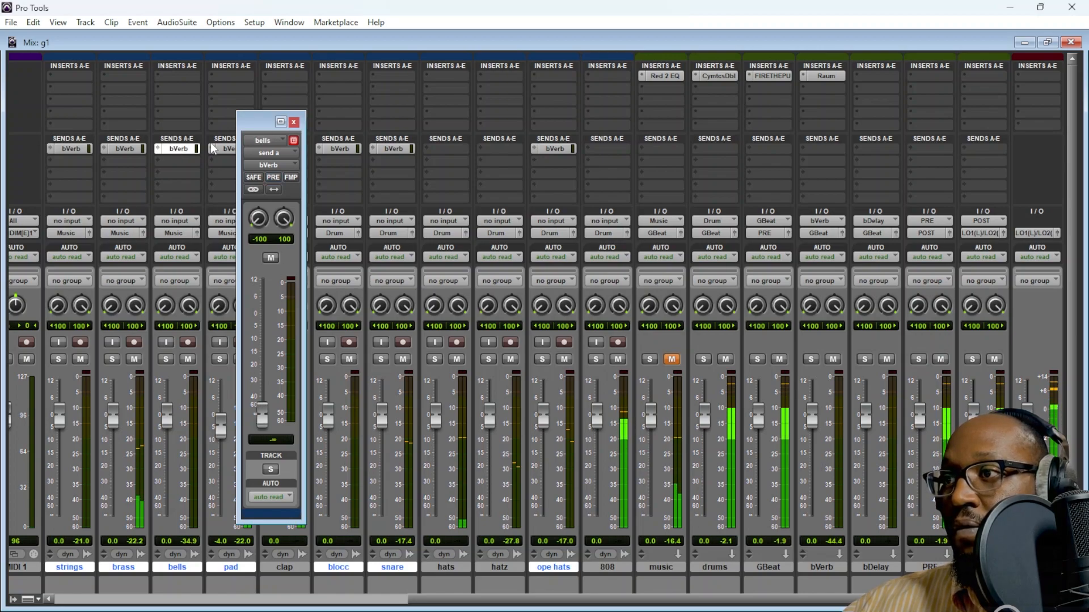
left_click(226, 150)
left_click(273, 176)
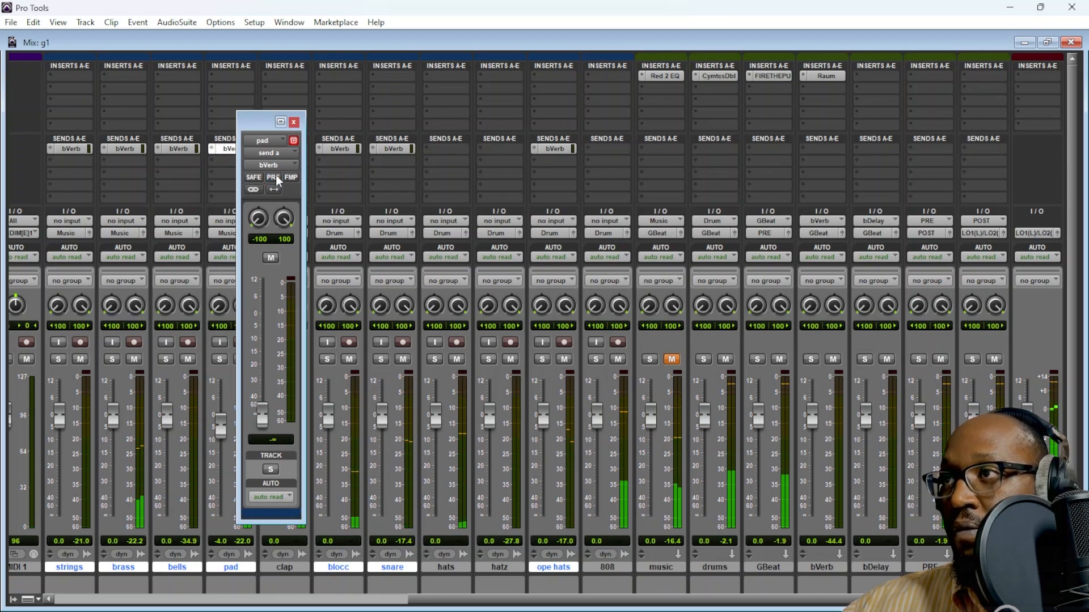
left_click_drag(270, 426, 270, 360)
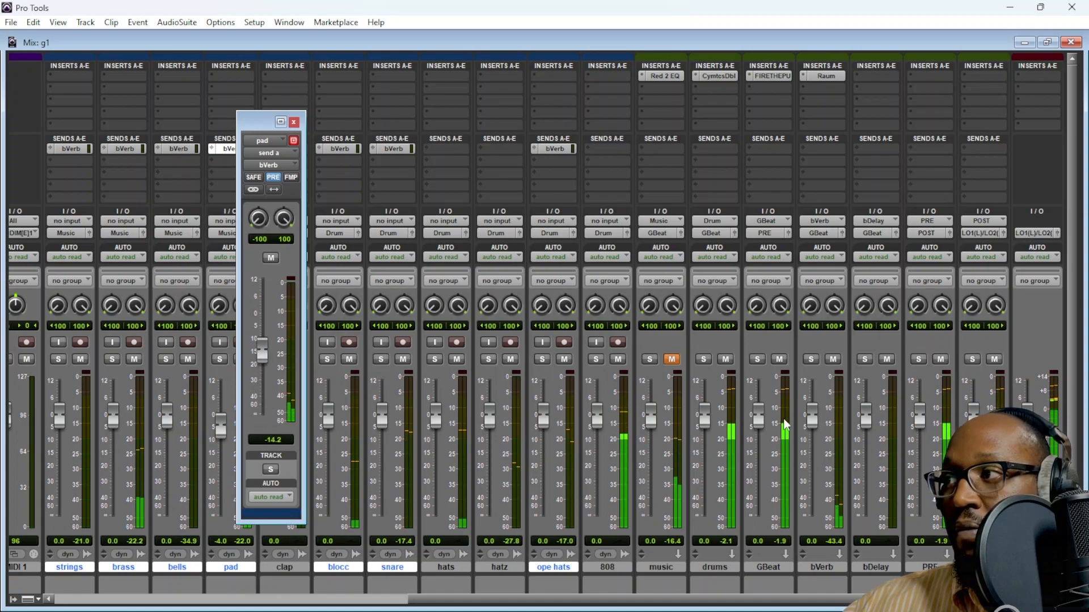
left_click(672, 360)
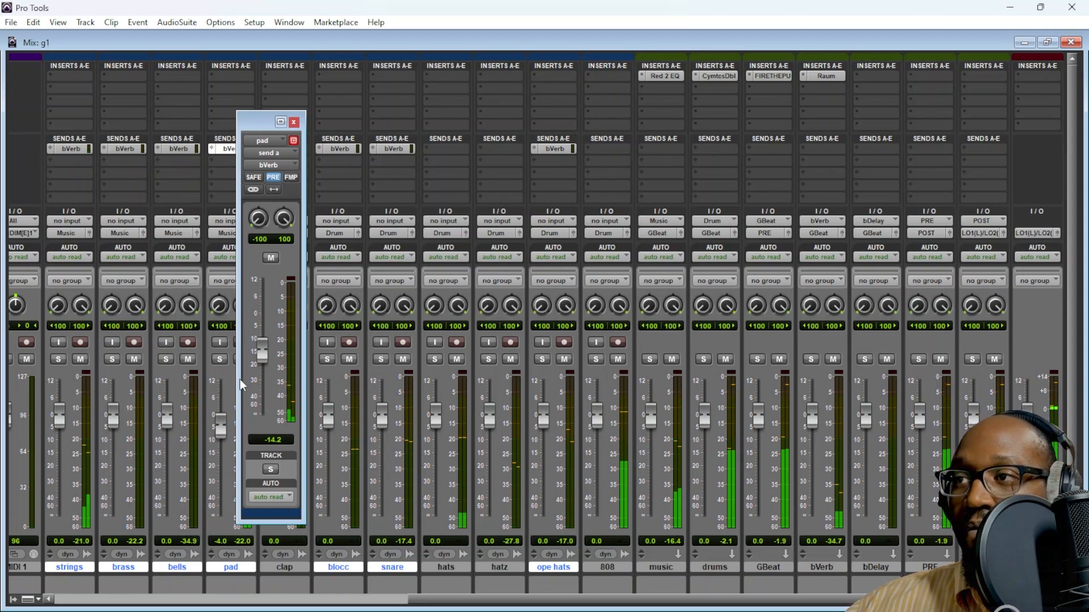
left_click_drag(216, 427, 218, 434)
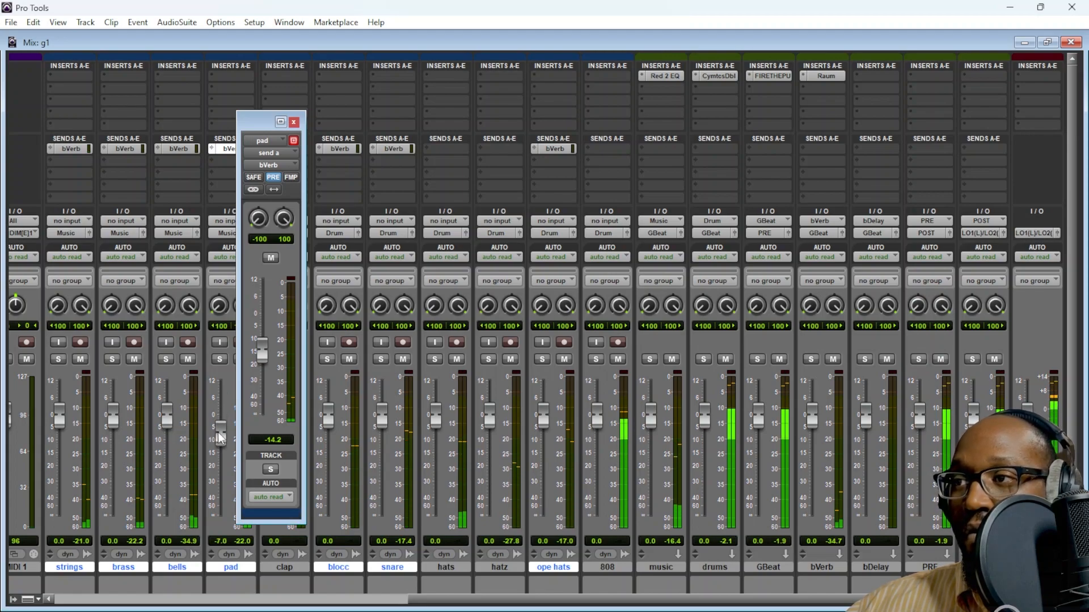
Set the bells and brass bVerb sends to pre-fader, with bells at -22.6 dB and brass at -20.1 dB
left_click(175, 148)
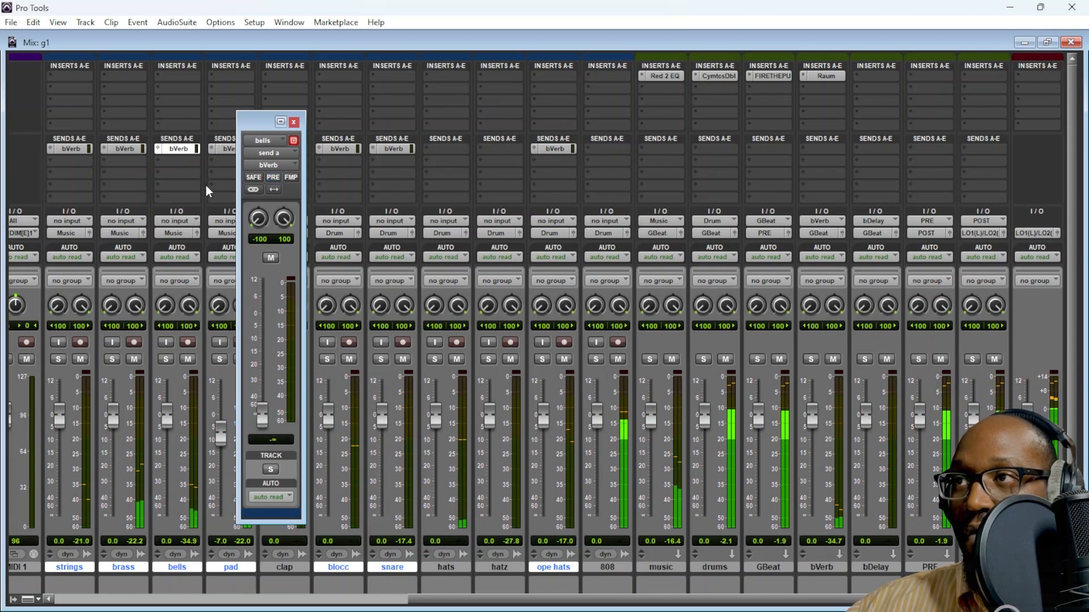
left_click(273, 177)
left_click_drag(262, 407, 268, 362)
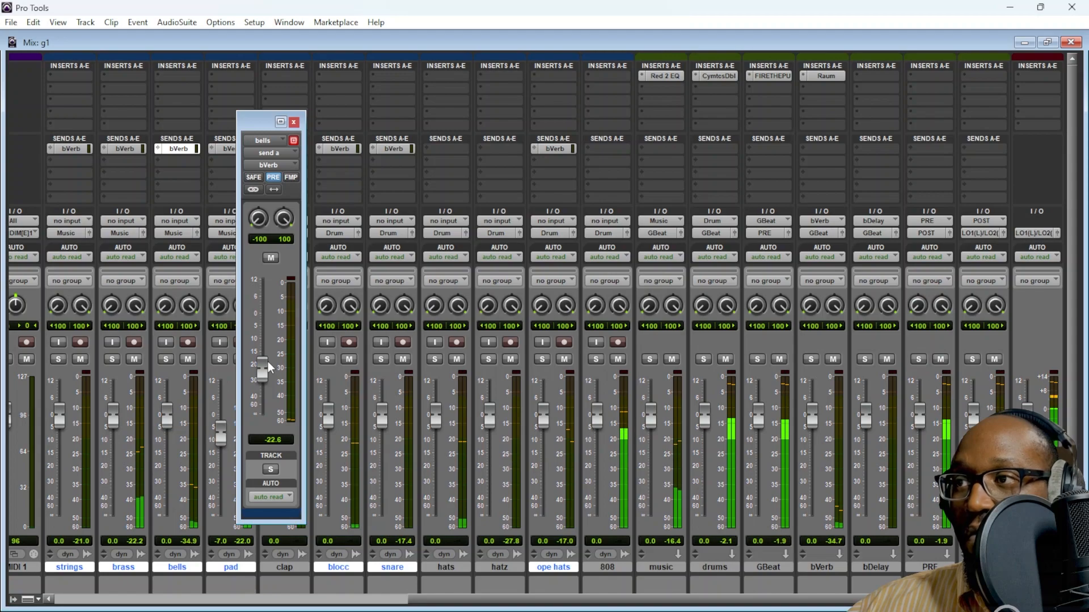
left_click(125, 149)
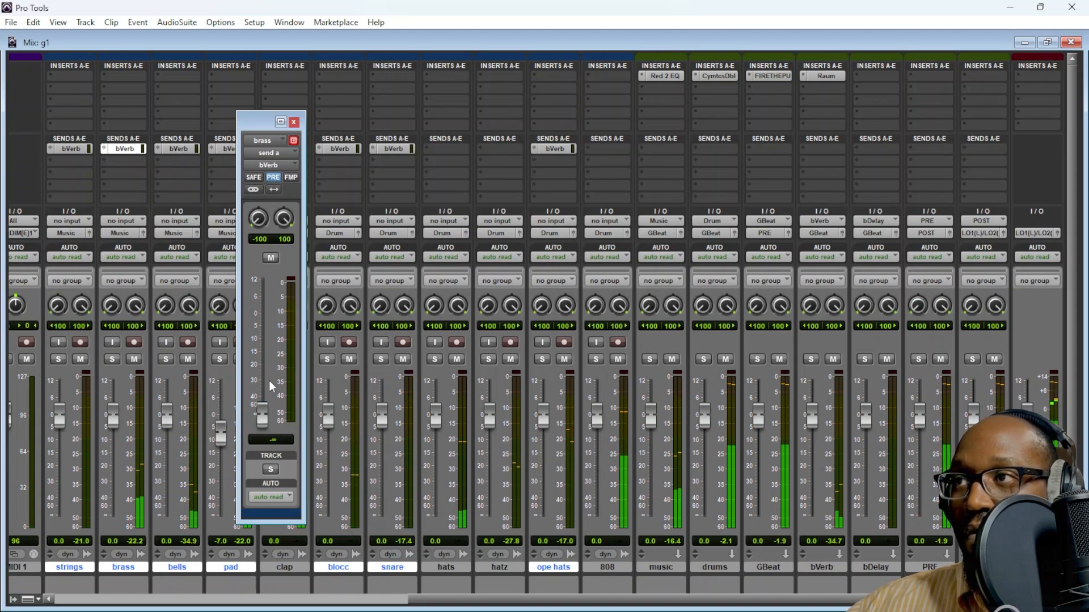
left_click_drag(266, 410, 274, 359)
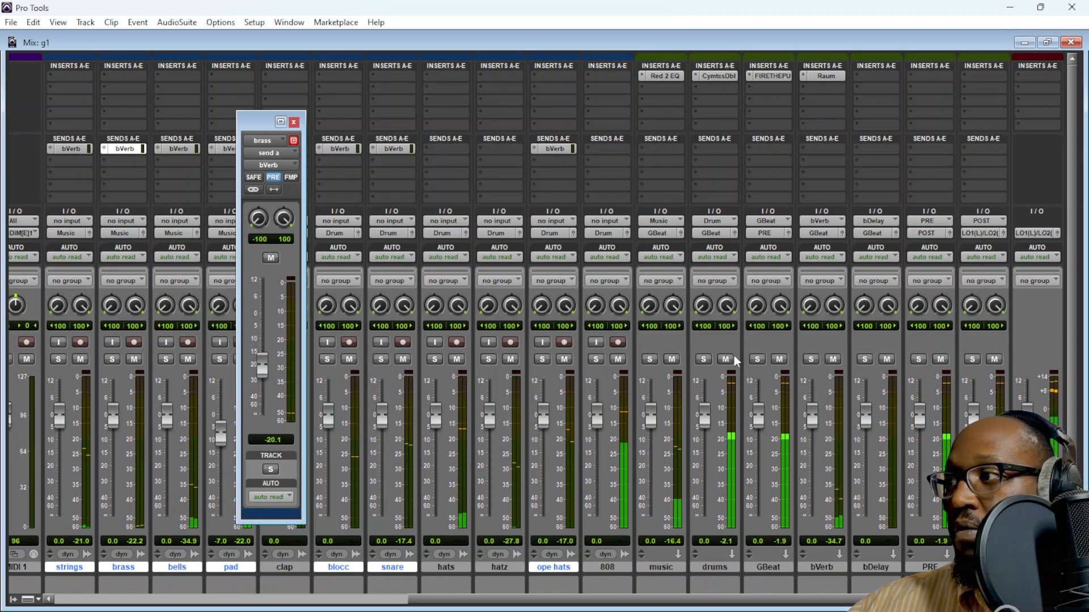
Mute the music and drums auxes to listen to the reverb return alone, and unmute both
left_click(672, 360)
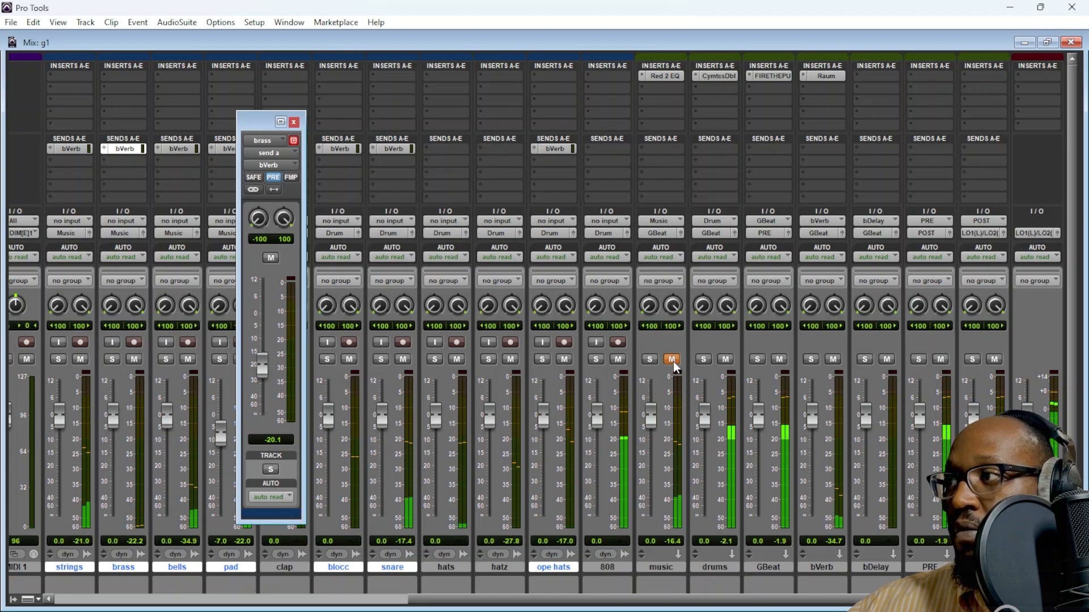
left_click(726, 359)
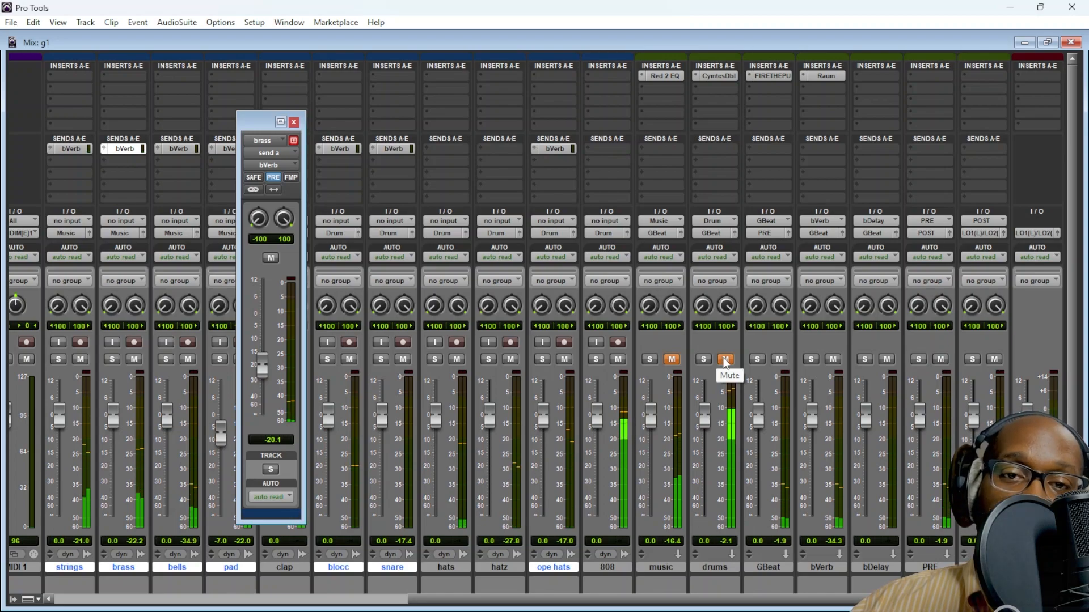
left_click(724, 359)
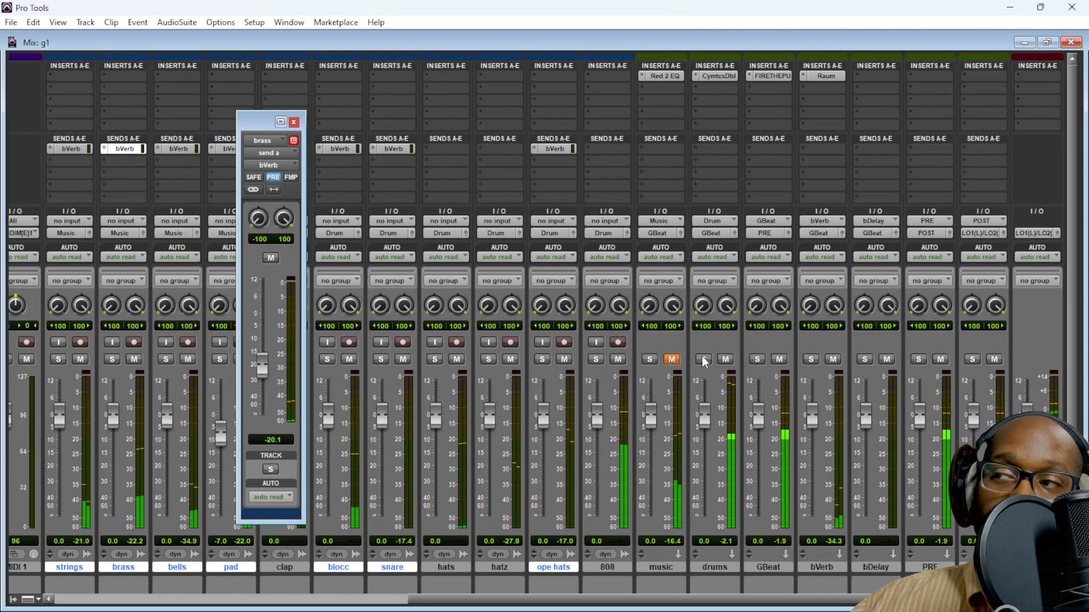
left_click(675, 359)
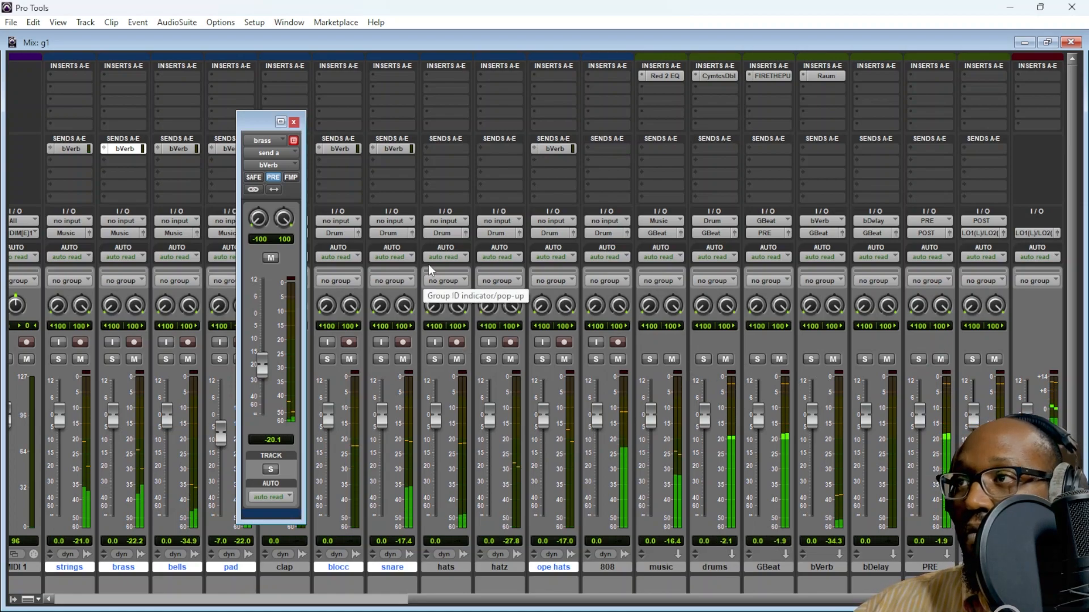
Review the music tracks' sends and set the pre-fader bVerb sends of blocc to -37.3 dB and snare to -42.6 dB
left_click(193, 149)
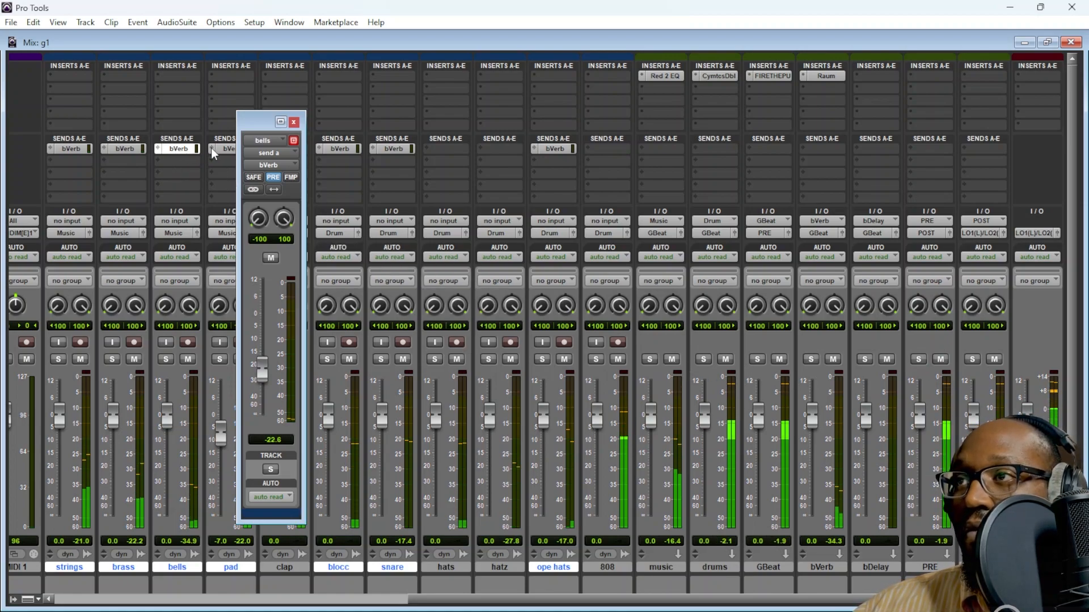
left_click(227, 148)
left_click(87, 147)
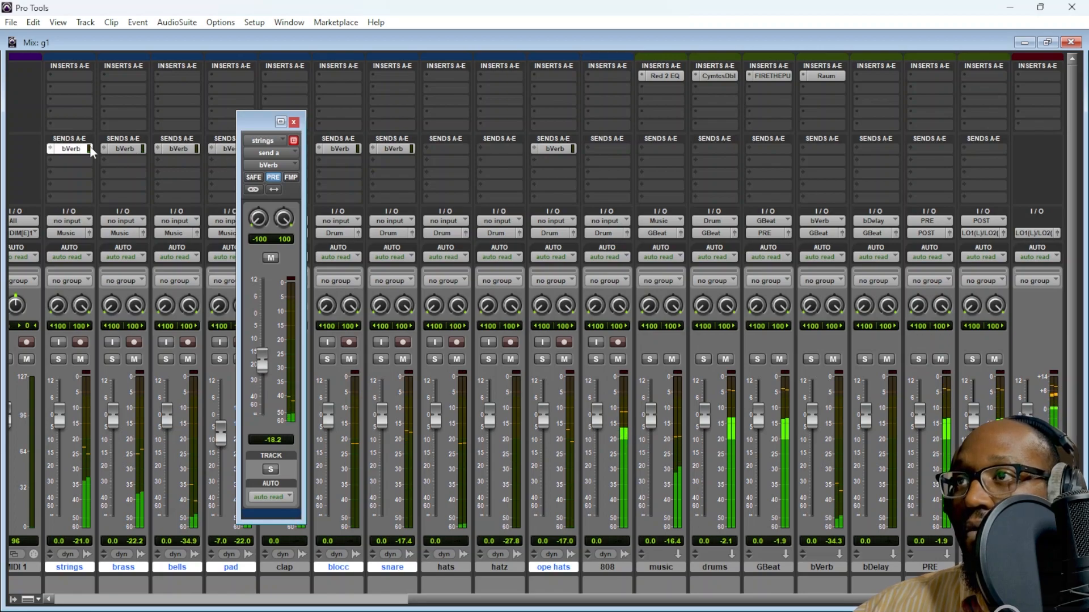
left_click(334, 147)
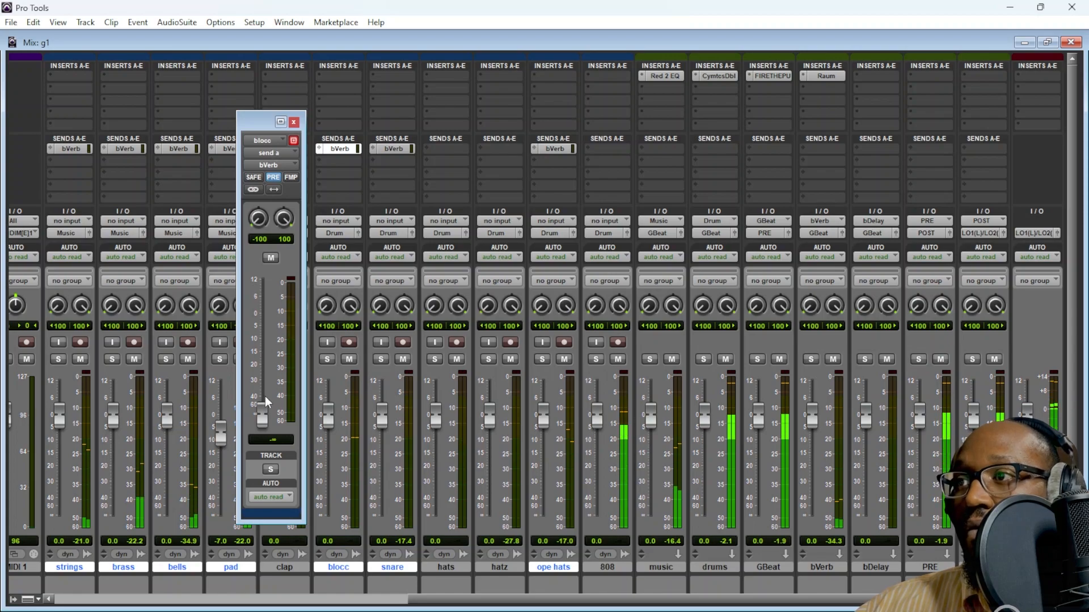
left_click_drag(266, 395, 268, 382)
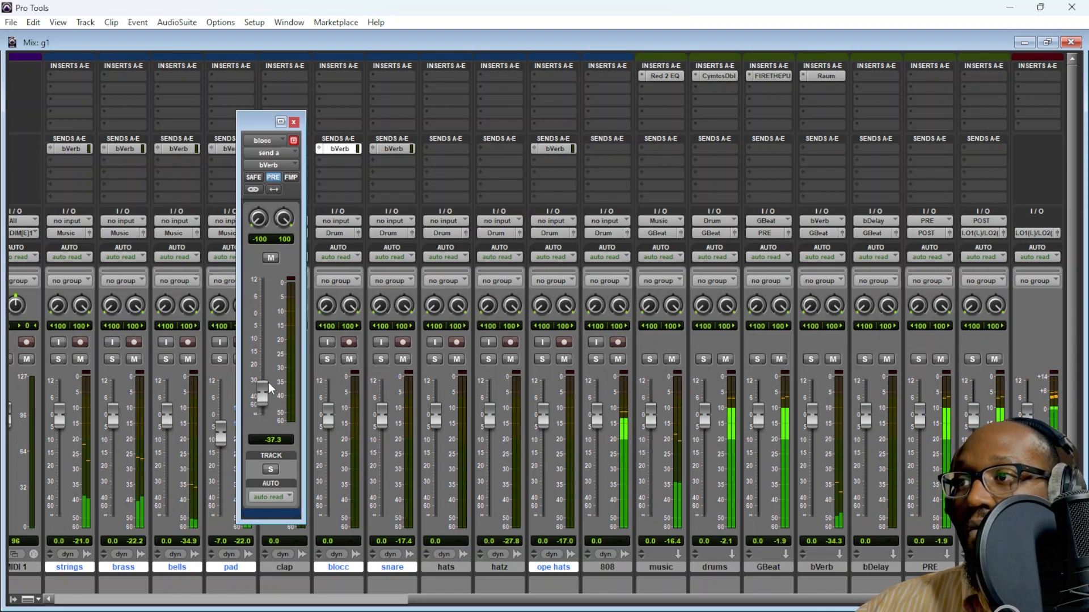
left_click(399, 149)
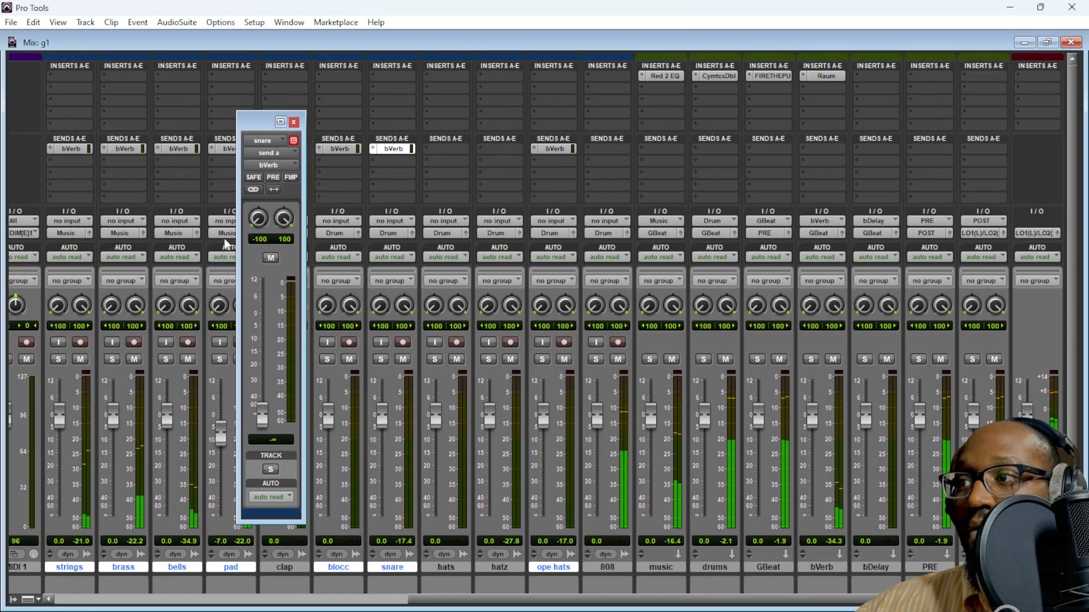
left_click_drag(263, 405, 269, 396)
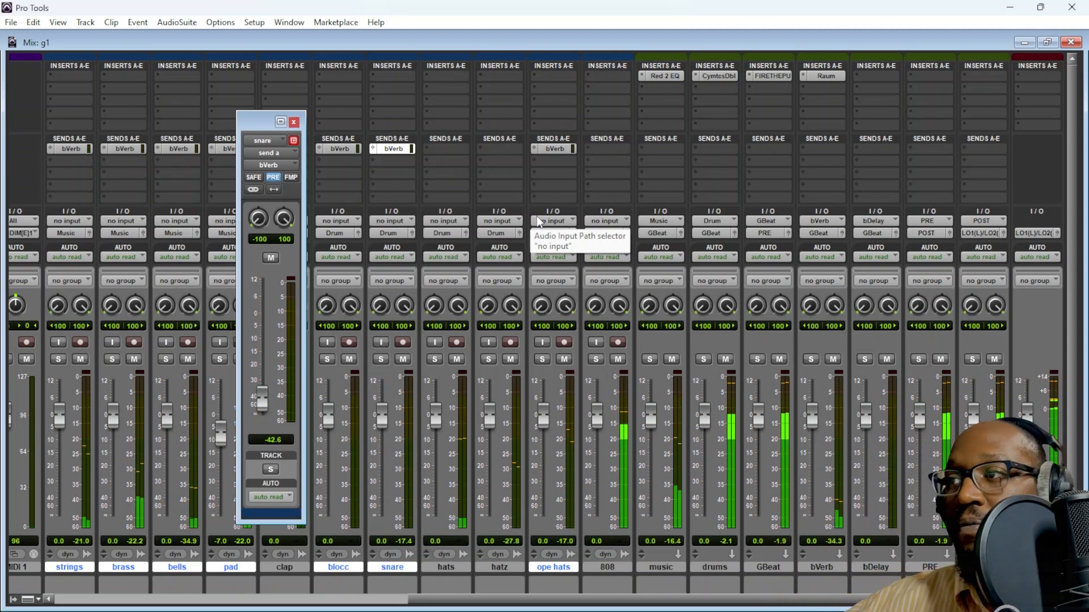
Make the ope hats track's bVerb send pre-fader and raise its level to -30.2 dB
left_click(563, 148)
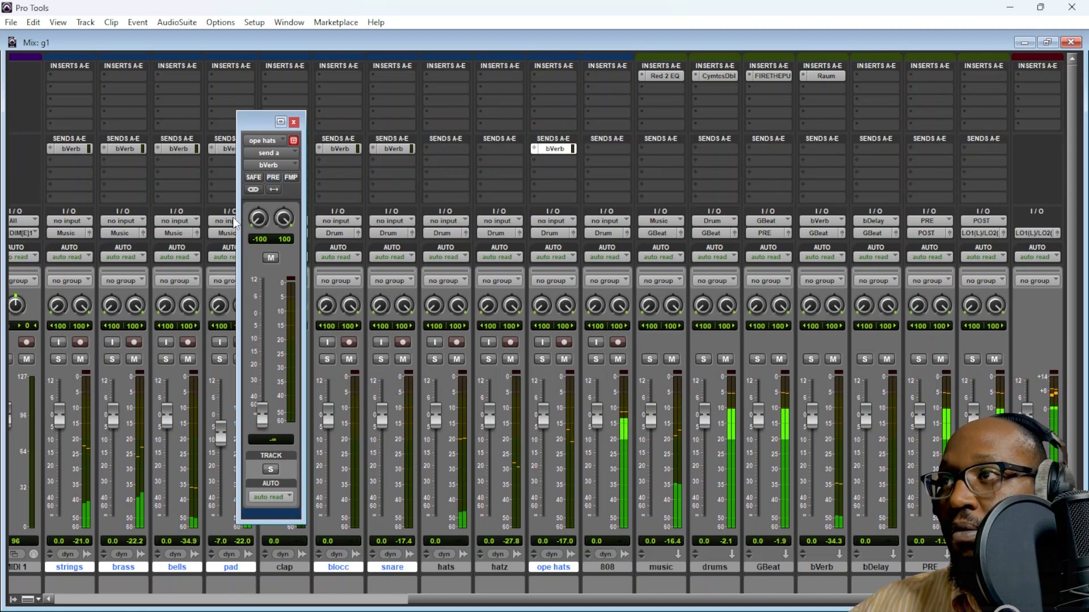
left_click(273, 178)
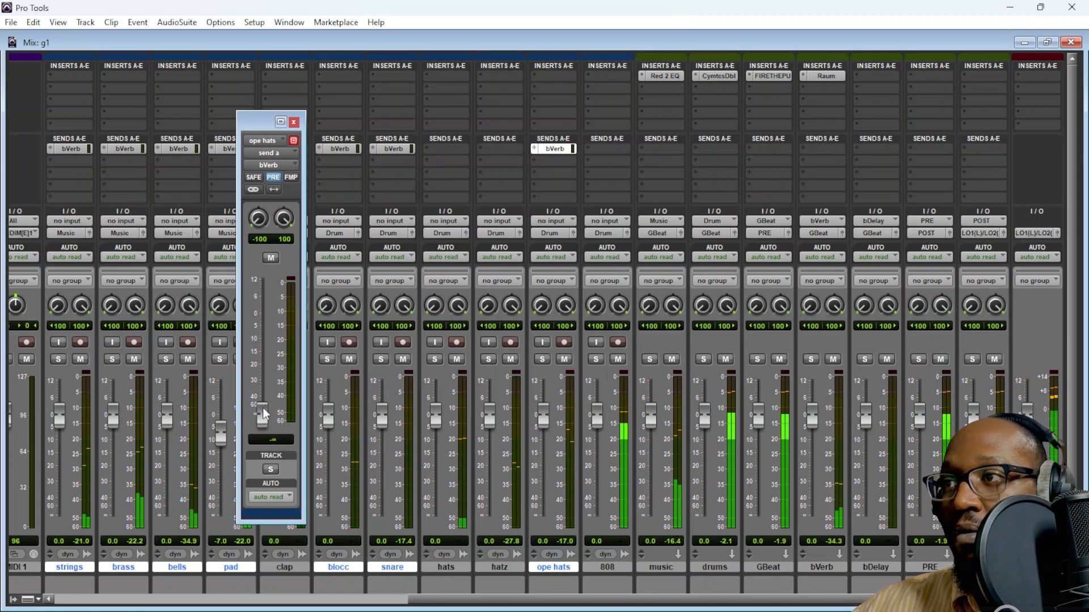
left_click_drag(263, 407, 272, 380)
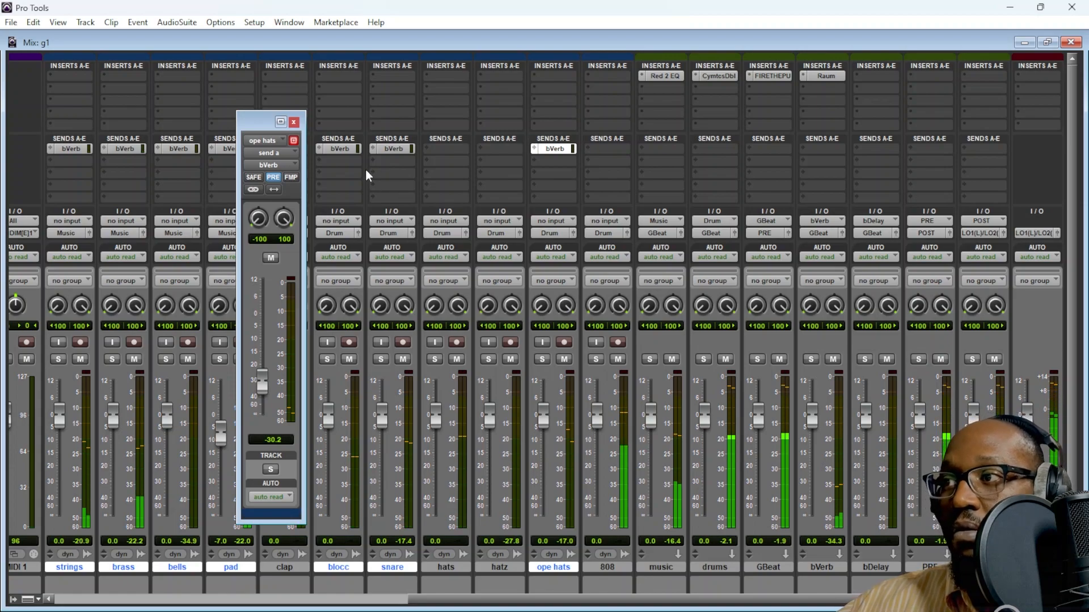
Turn up the Mix amount of Raum on the bVerb aux and reopen the snare's bVerb send
left_click(345, 148)
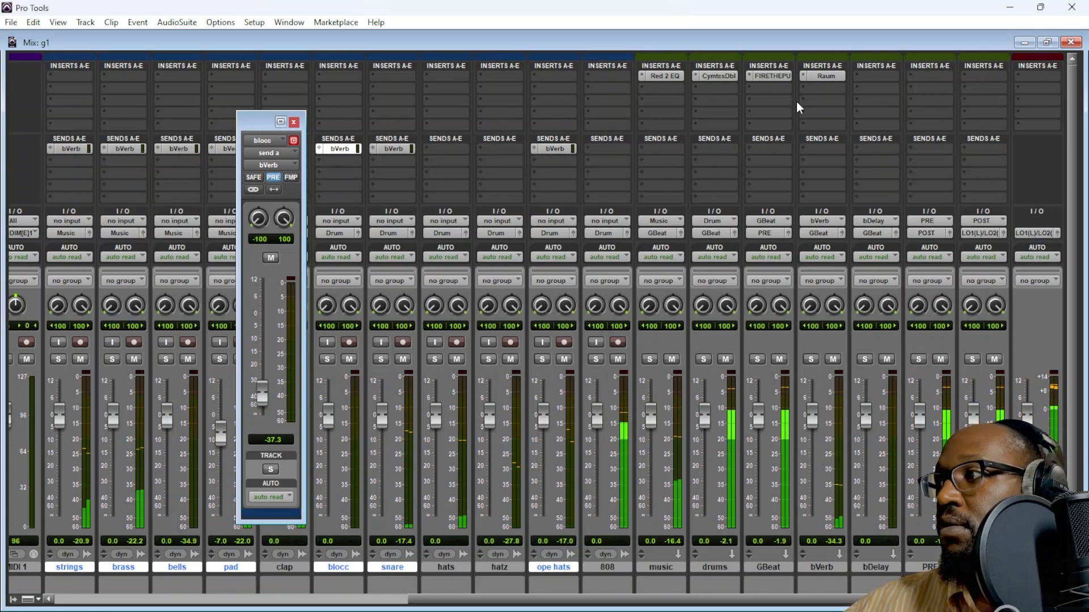
left_click(825, 76)
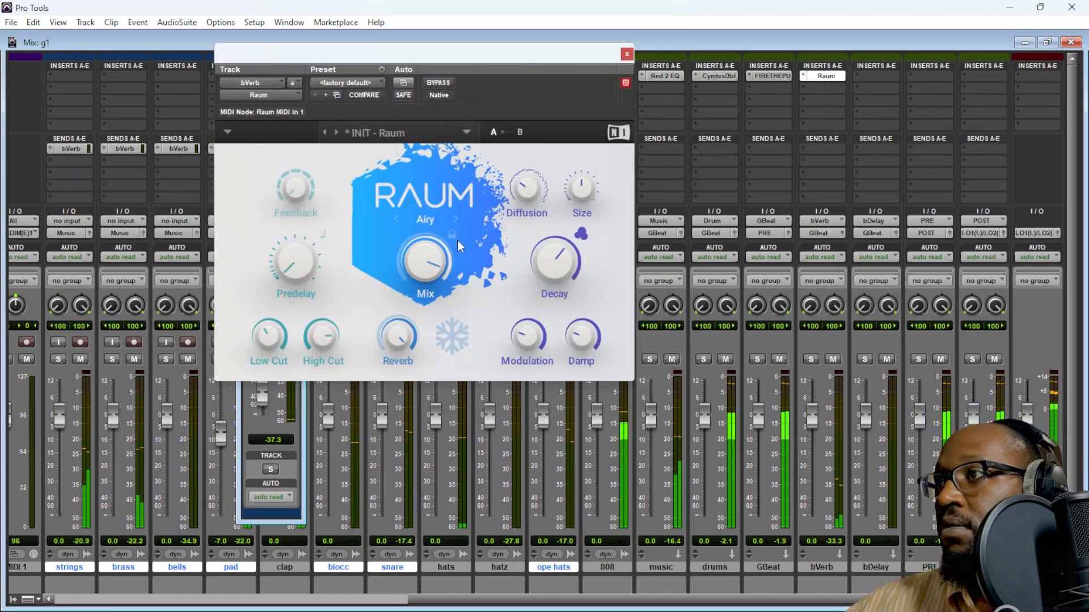
left_click_drag(435, 243, 436, 230)
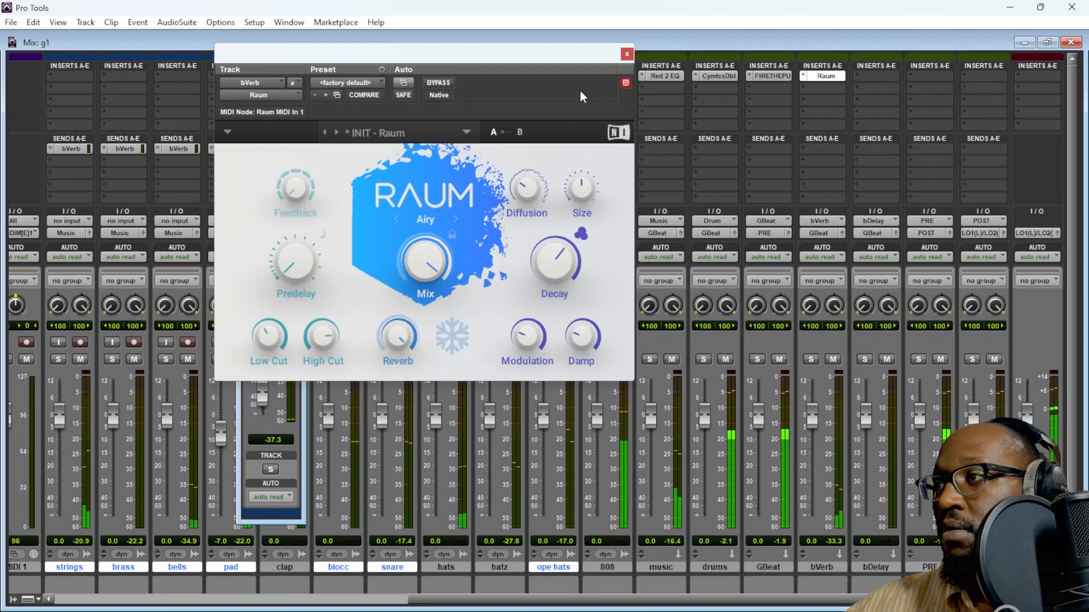
left_click(627, 54)
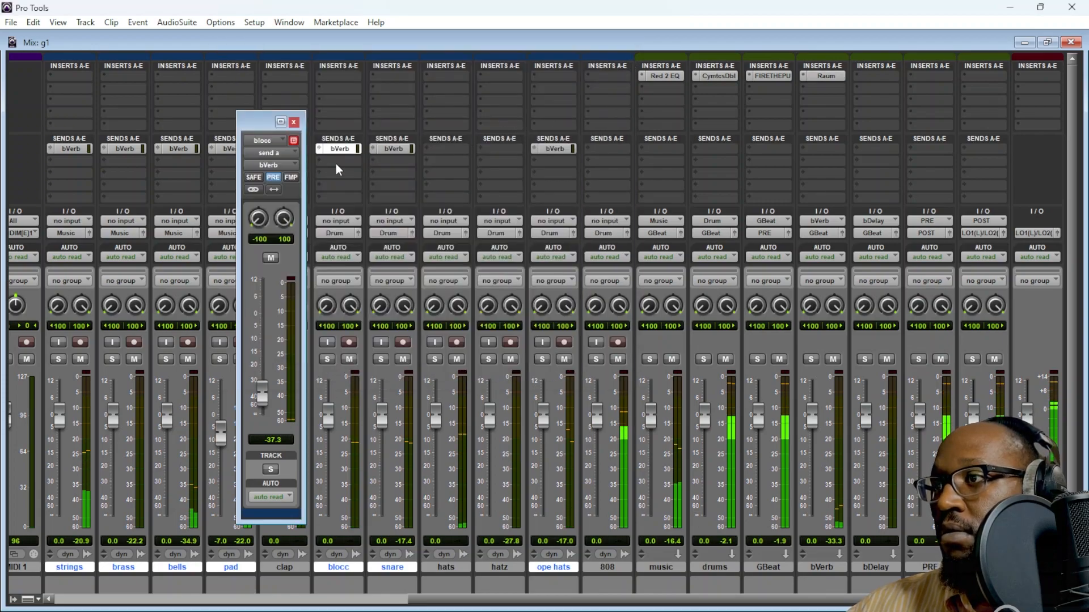
left_click(397, 149)
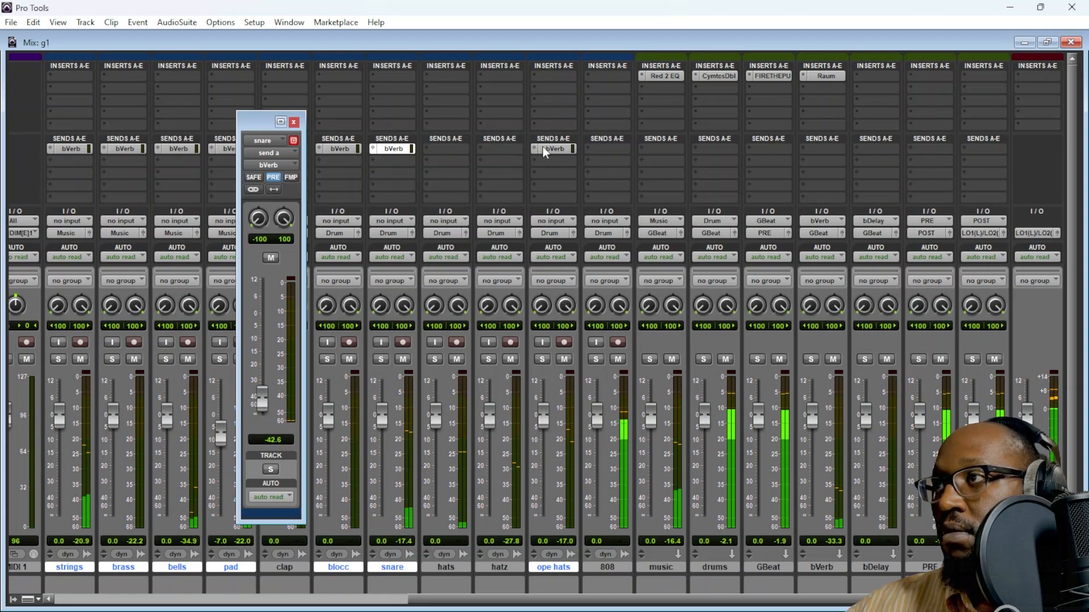
Open the ope hats' bVerb send, mute the music and drums auxes to hear the reverb alone, unmute them and close the send
left_click(559, 146)
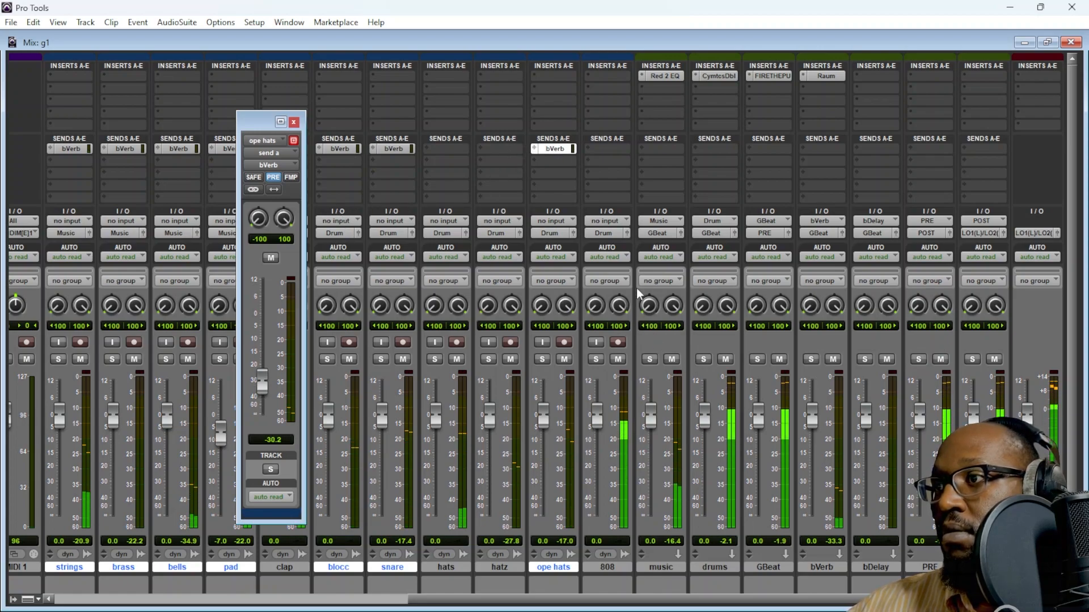
left_click(725, 359)
left_click(671, 360)
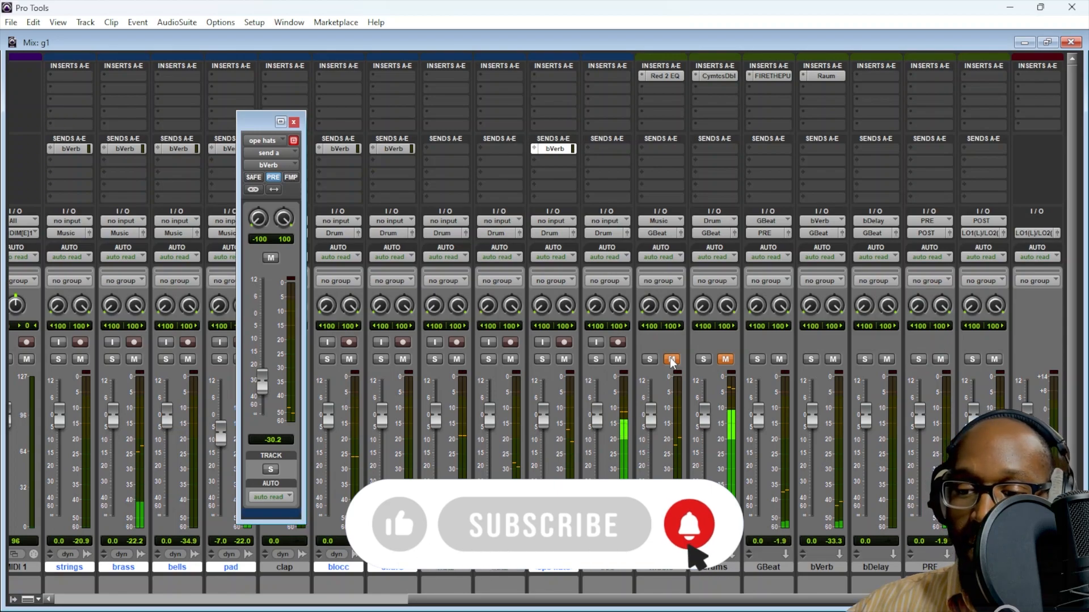
left_click(670, 359)
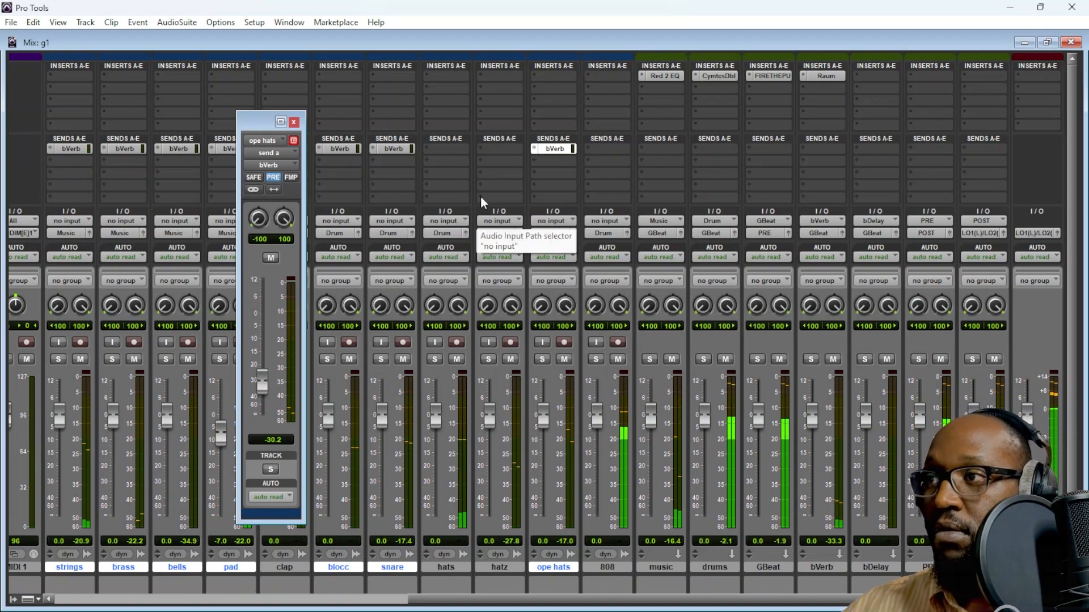
left_click(293, 122)
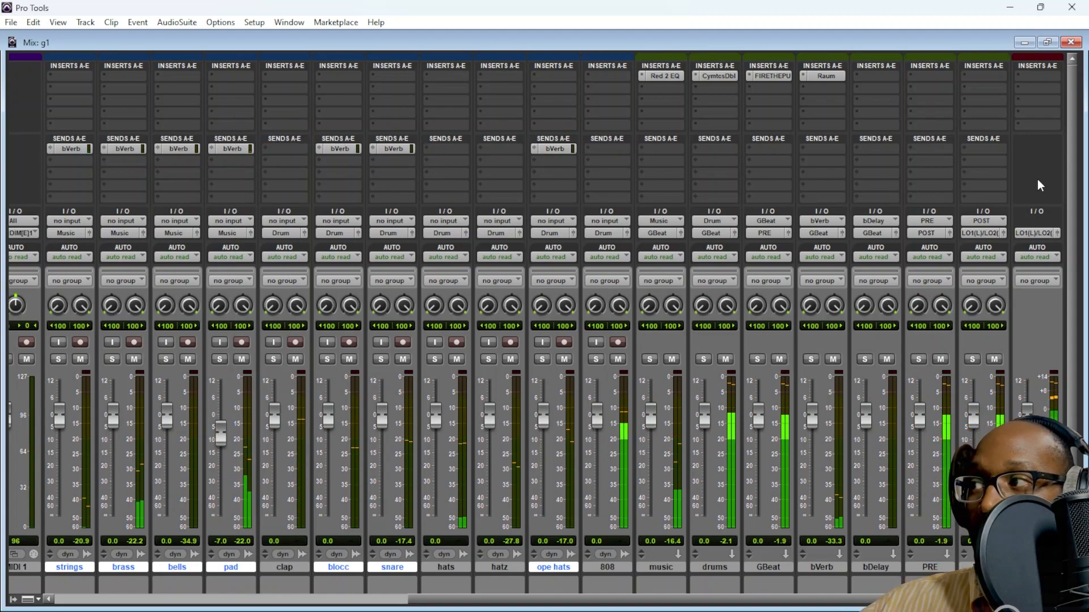
Turn up the Smash amount of Fire The Pump on the GBeat aux to about halfway
left_click(775, 75)
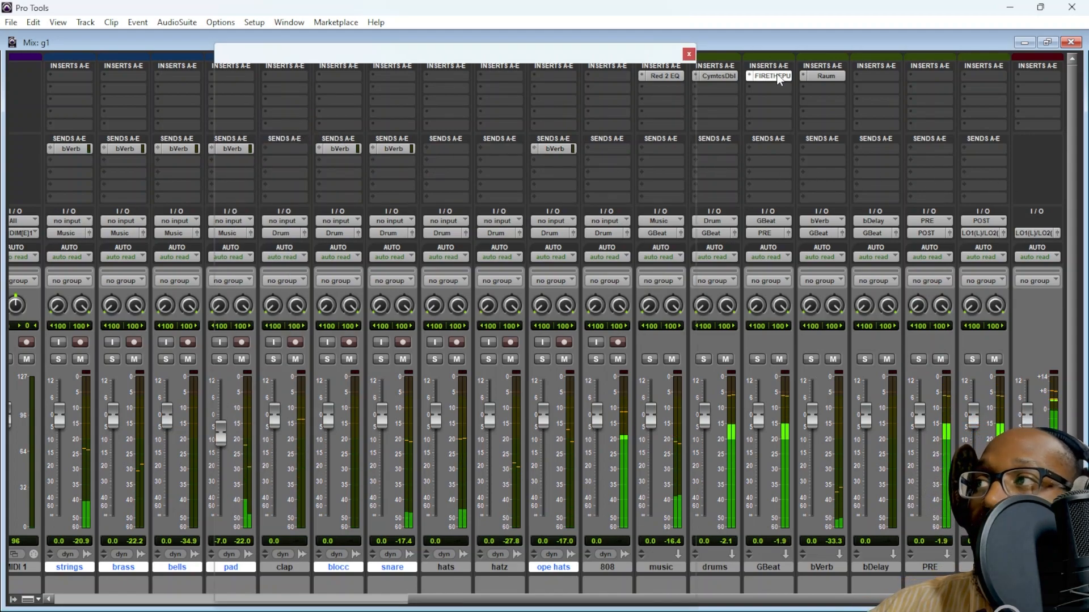
left_click_drag(464, 392, 465, 365)
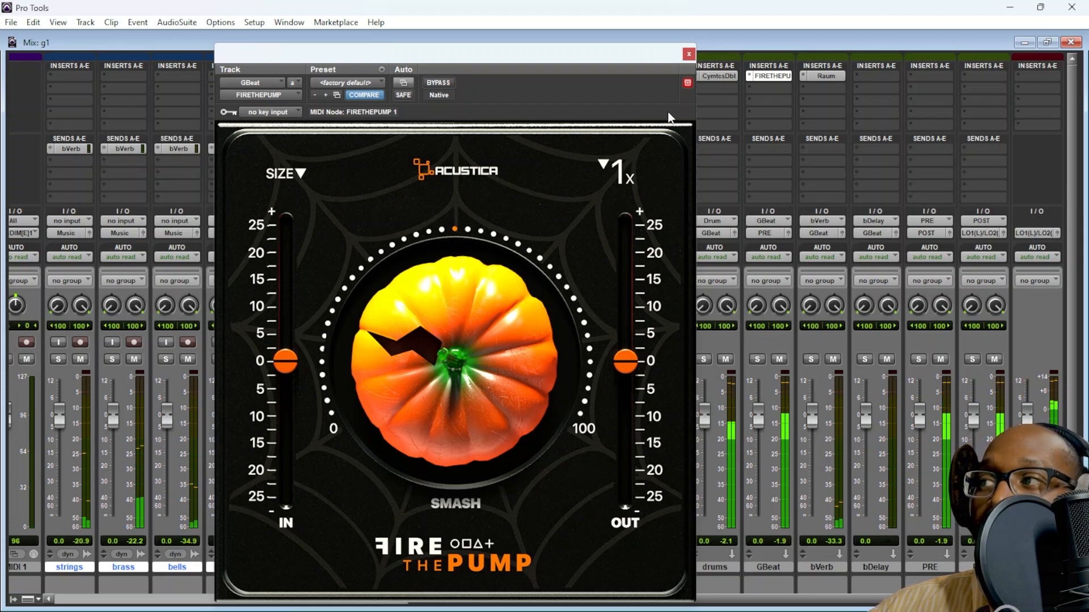
left_click(688, 54)
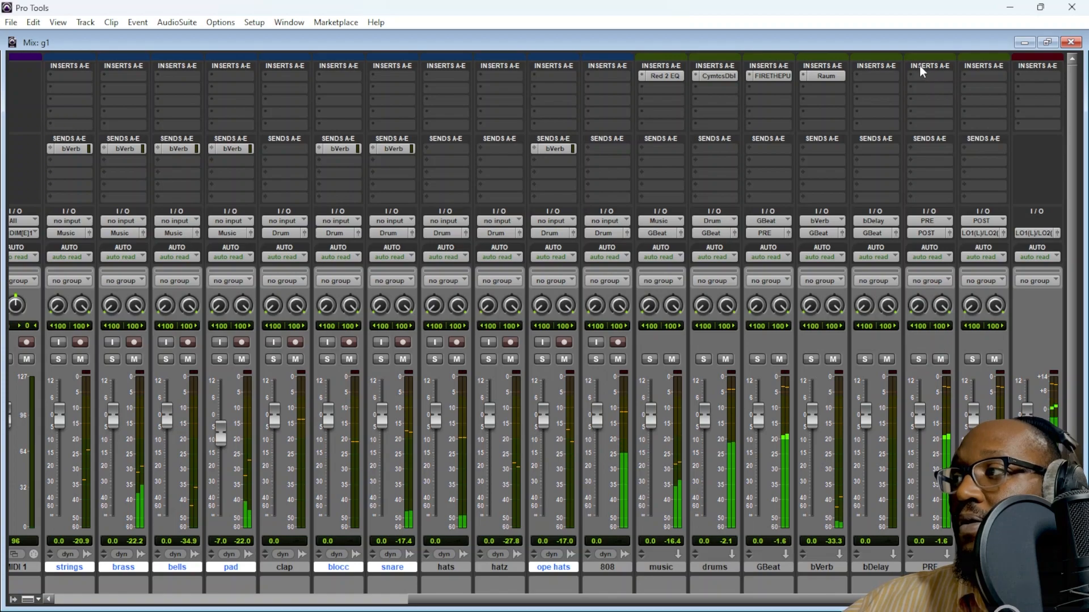
Insert the stereo Black Box Analog Design HG-2 in the PRE aux's first insert slot
left_click(934, 80)
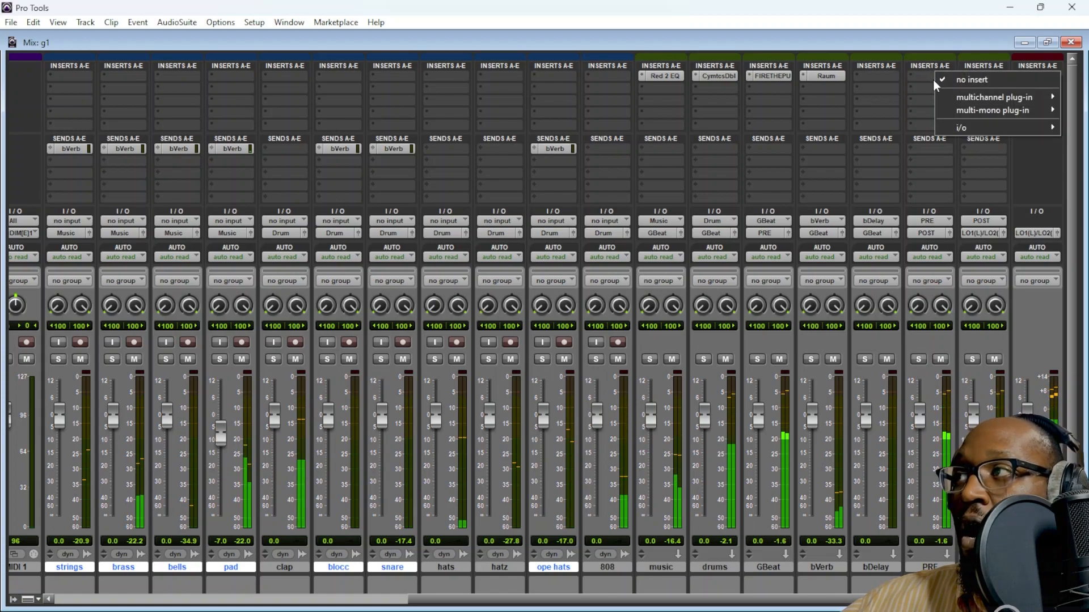
mouse_move(952, 97)
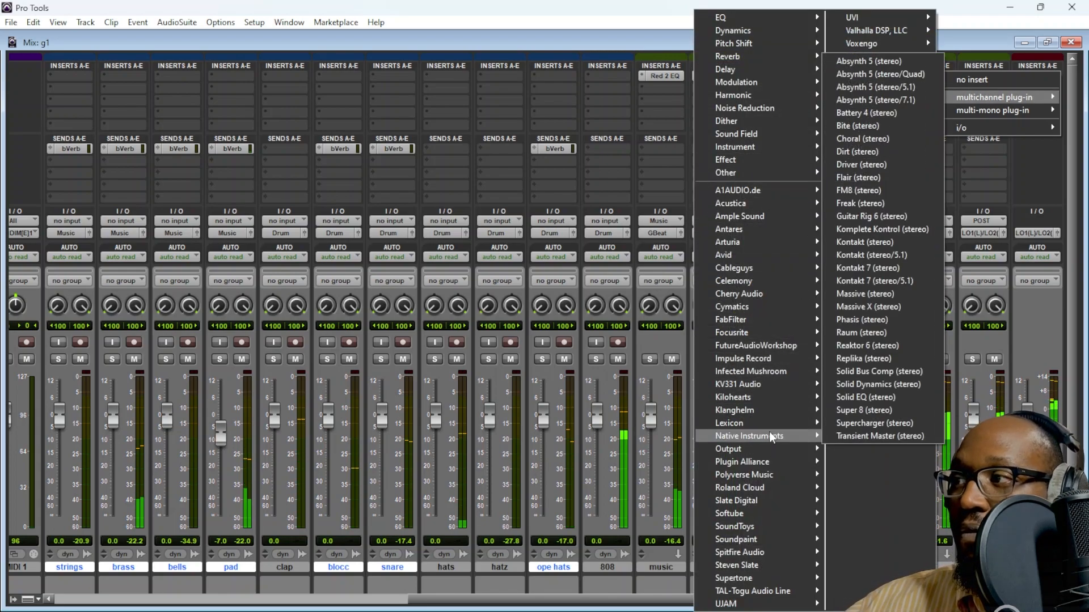
mouse_move(767, 477)
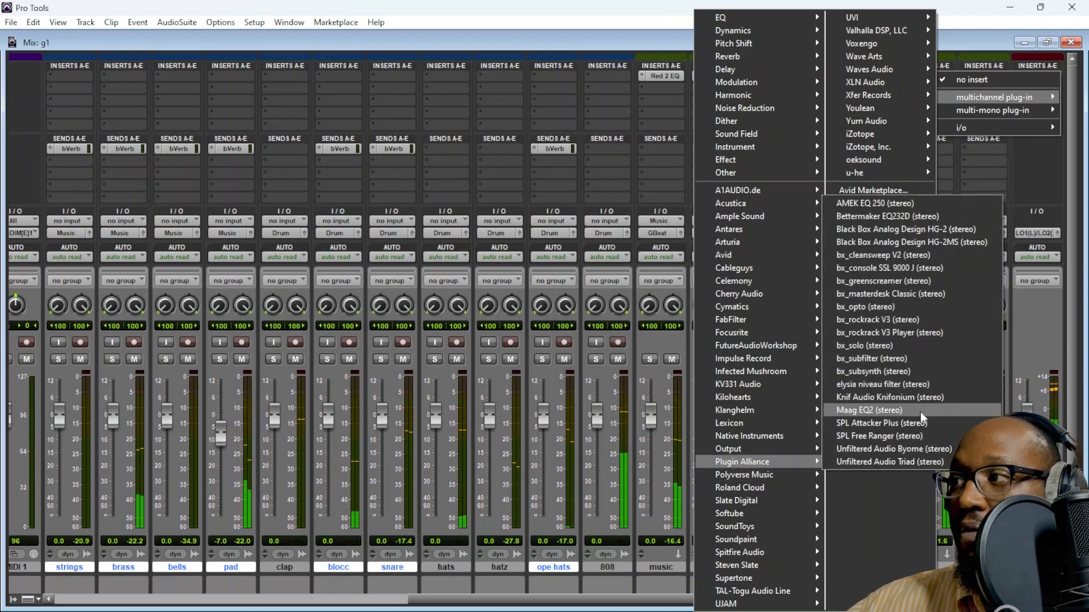
left_click(874, 231)
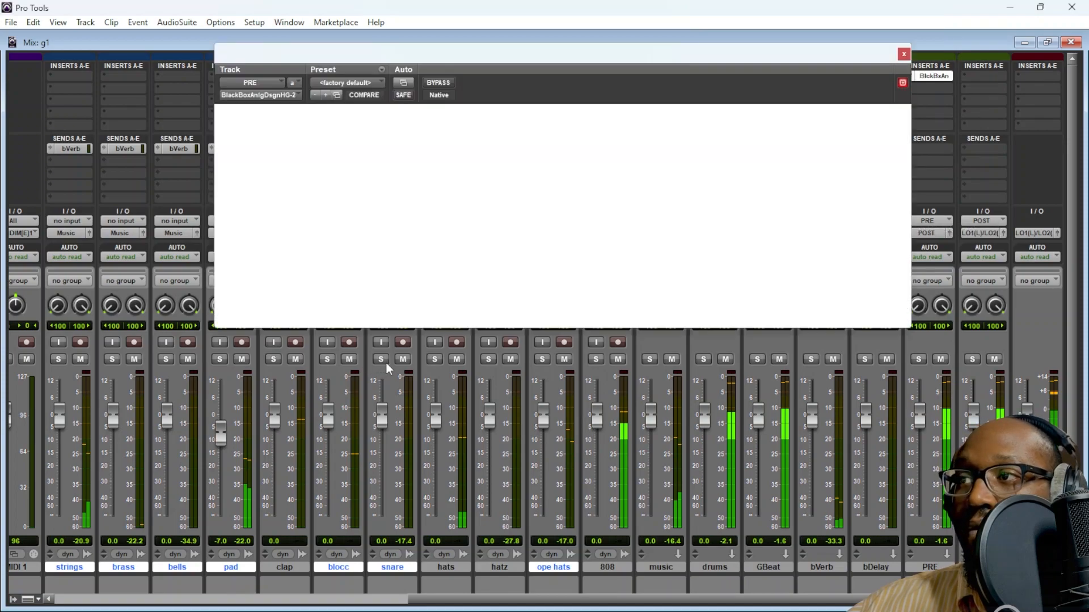
Raise the HG-2's Pentode to 56 % and turn its Triode up slightly above the middle
scroll(400, 209, "up", 4)
scroll(400, 208, "up", 3)
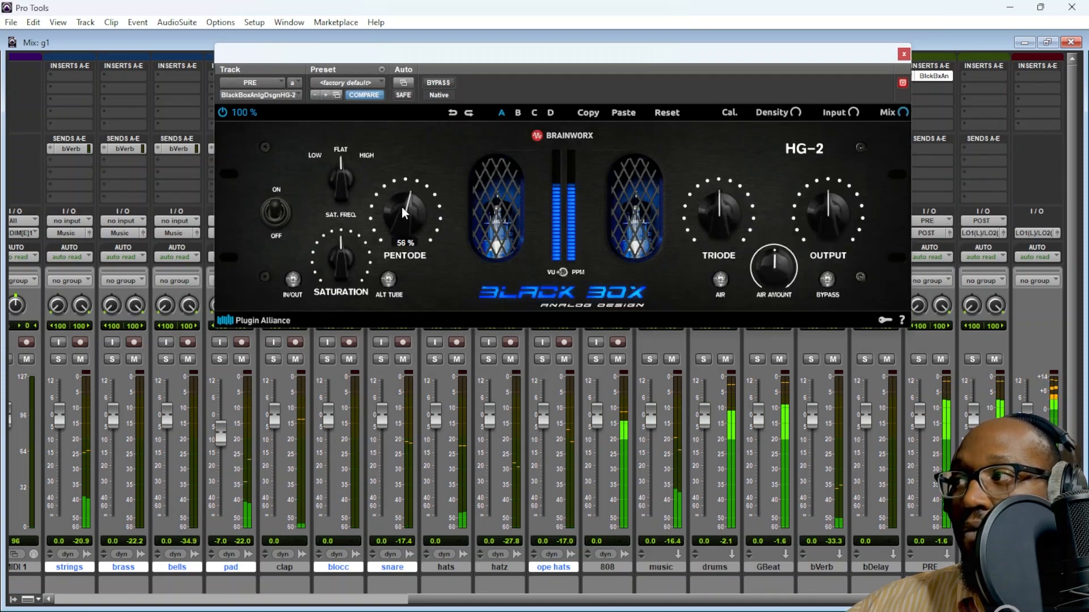
scroll(705, 210, "up", 4)
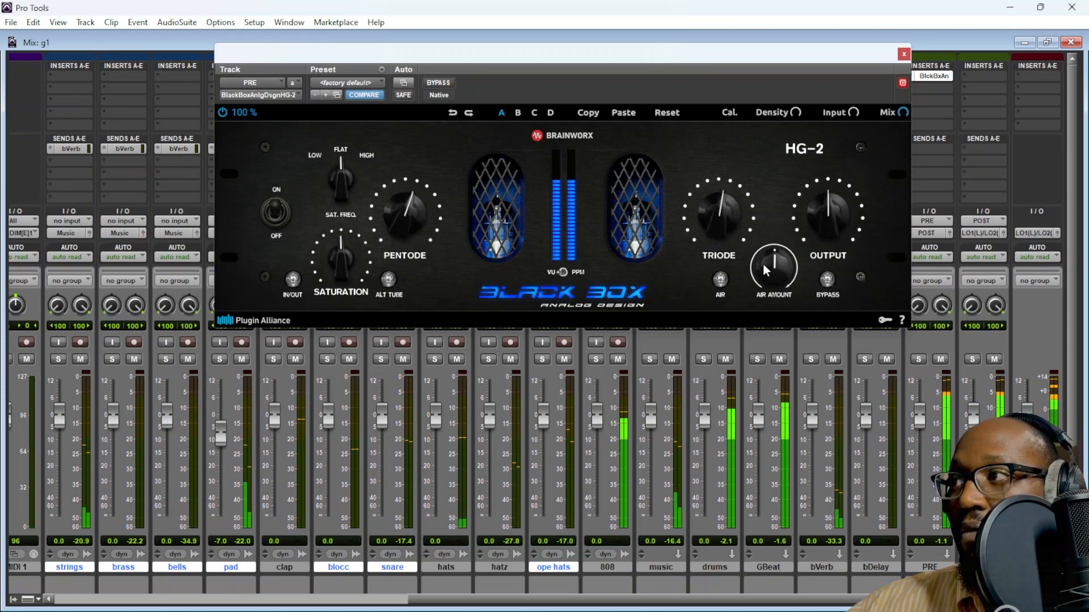
Switch on the HG-2's Air with its Air Amount just above the middle, and trim the Pentode slightly
left_click(722, 281)
scroll(763, 263, "up", 3)
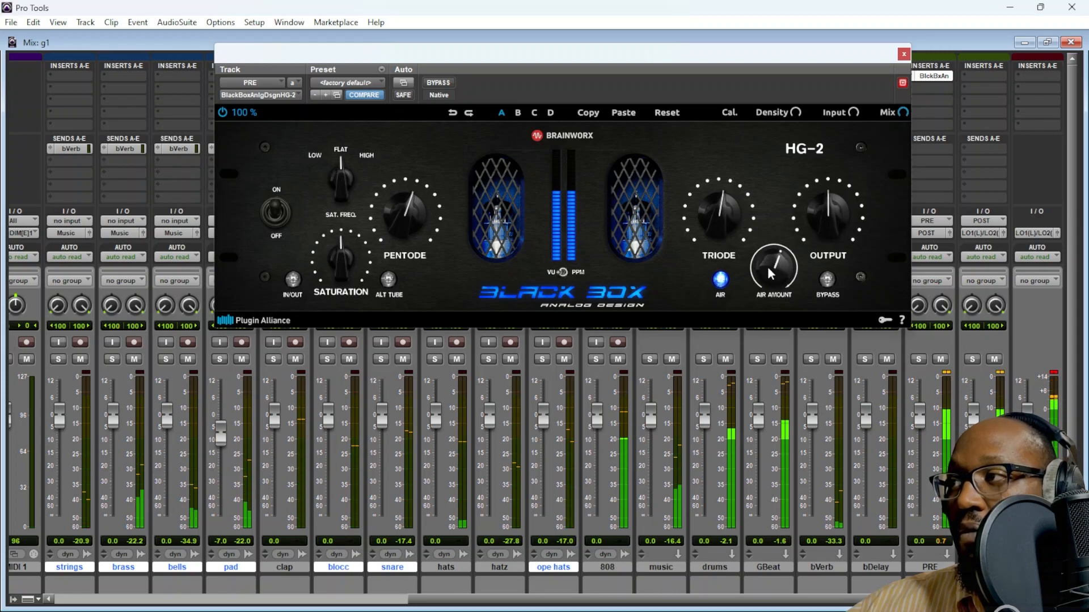
scroll(767, 268, "down", 2)
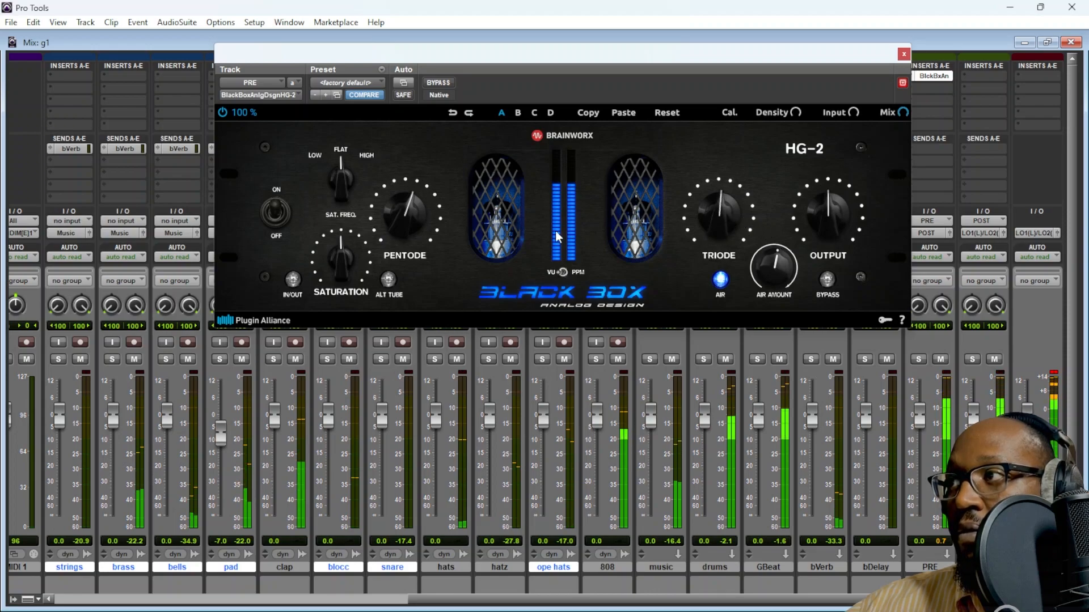
scroll(406, 226, "down", 3)
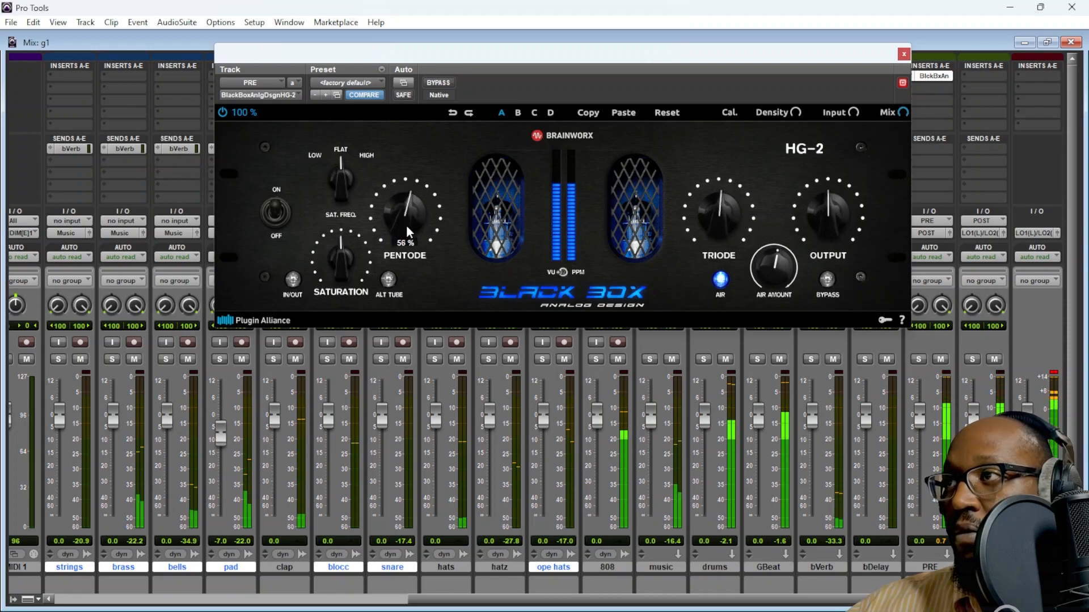
Check the HG-2's effect with its bypass, close the plug-in and lower the clap track's volume to -2.0 dB
mouse_move(825, 223)
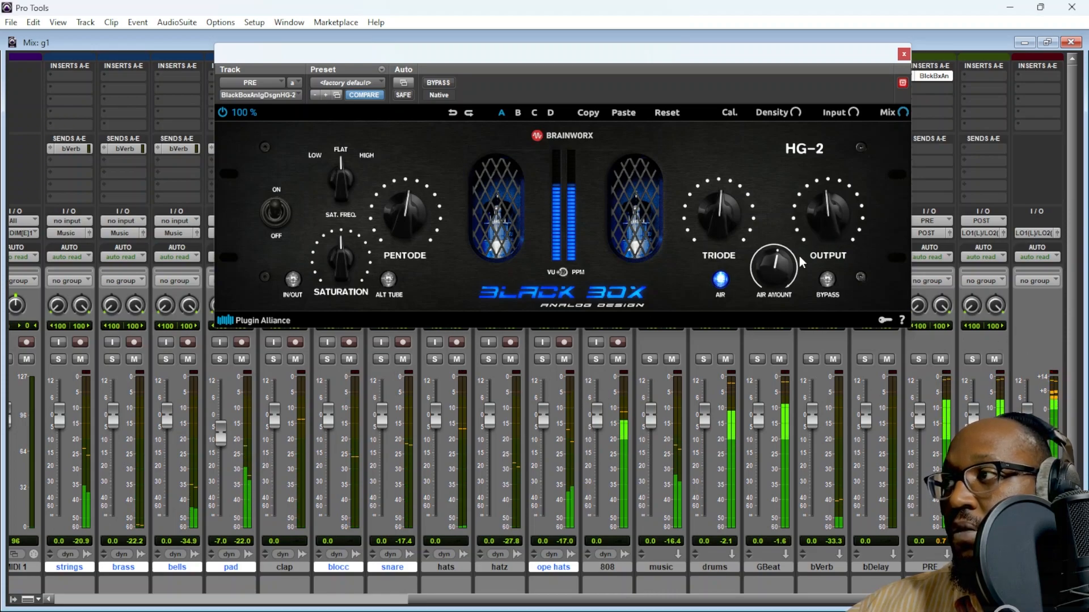
left_click(833, 287)
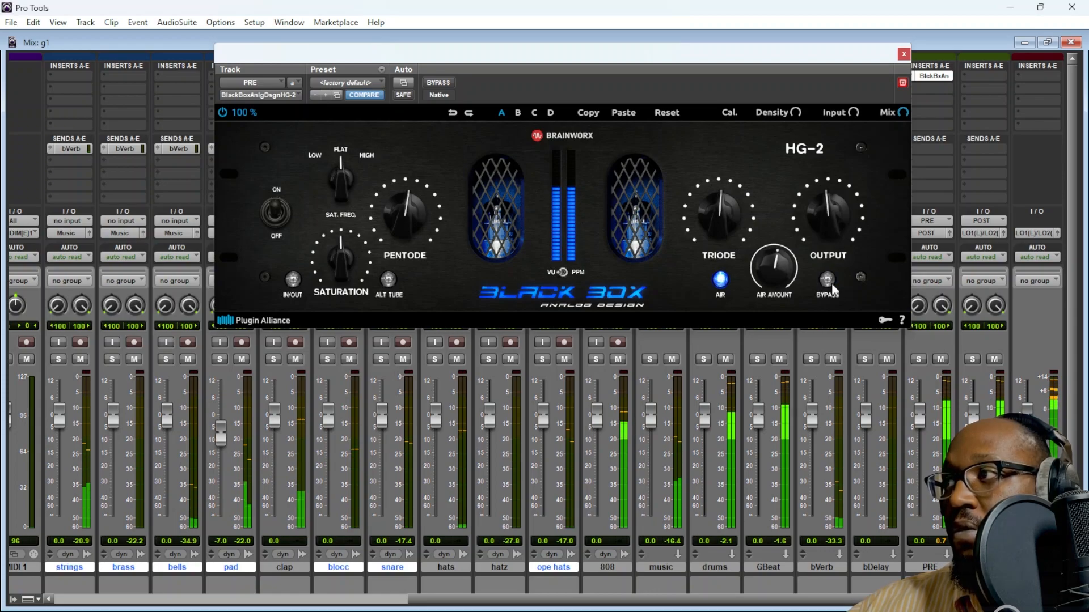
left_click(904, 54)
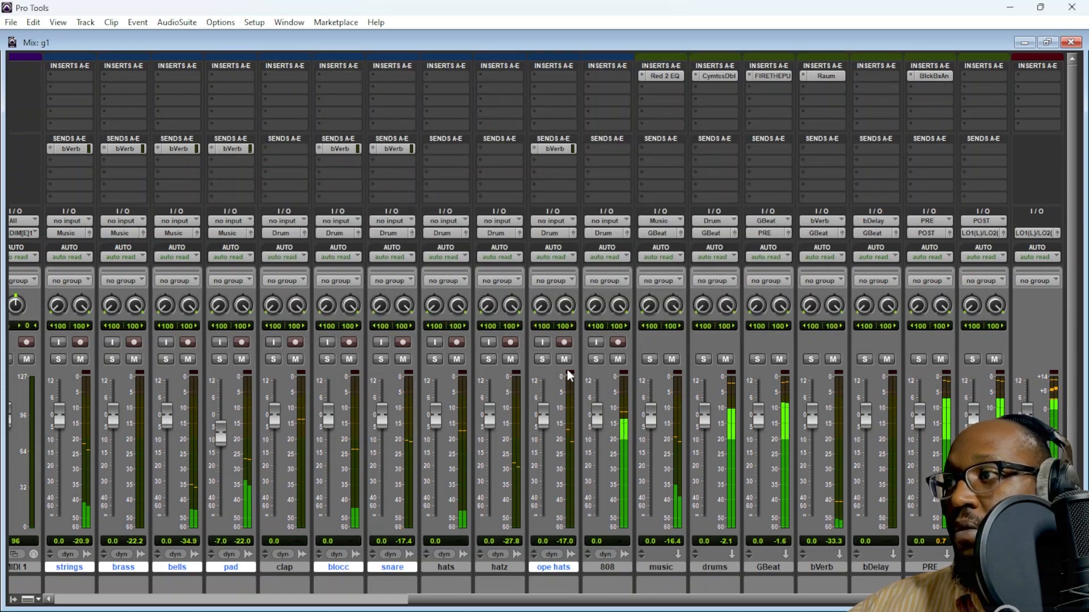
left_click_drag(274, 432, 279, 427)
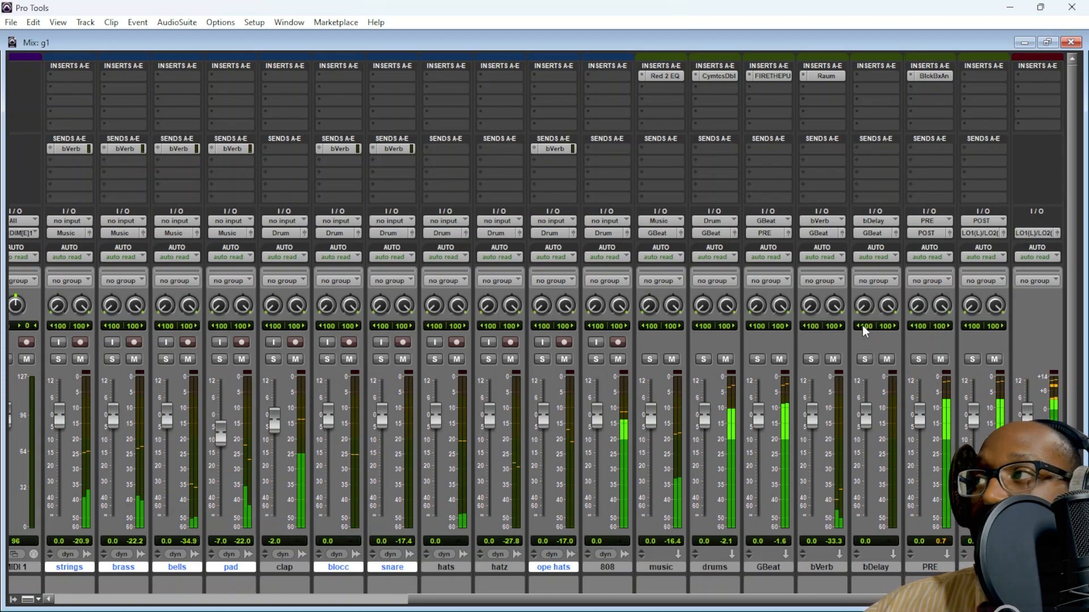
left_click(941, 91)
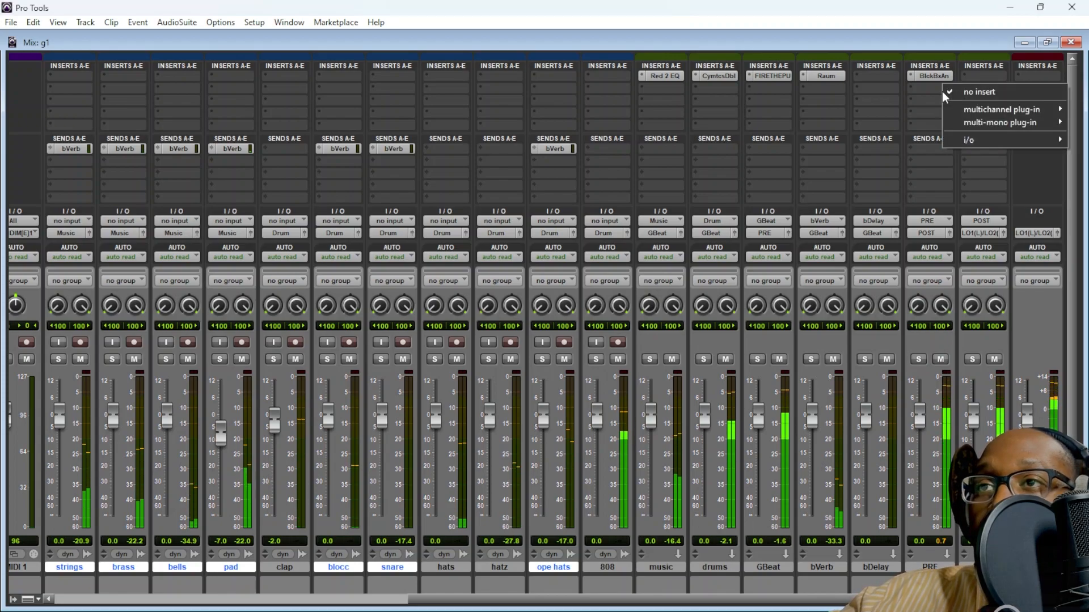
left_click(938, 74)
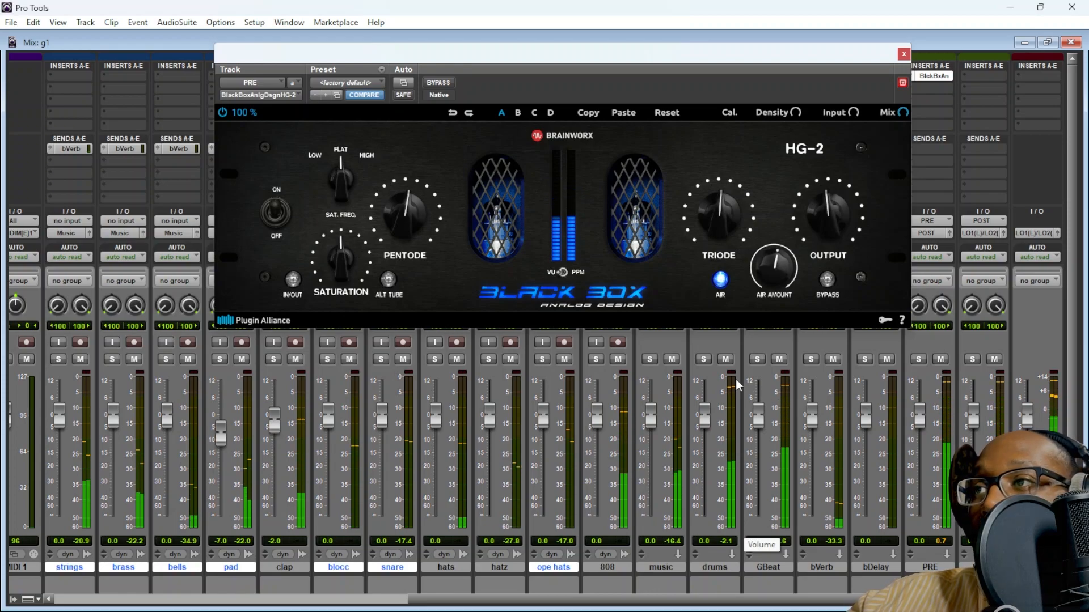
left_click(904, 55)
left_click(931, 87)
mouse_move(957, 108)
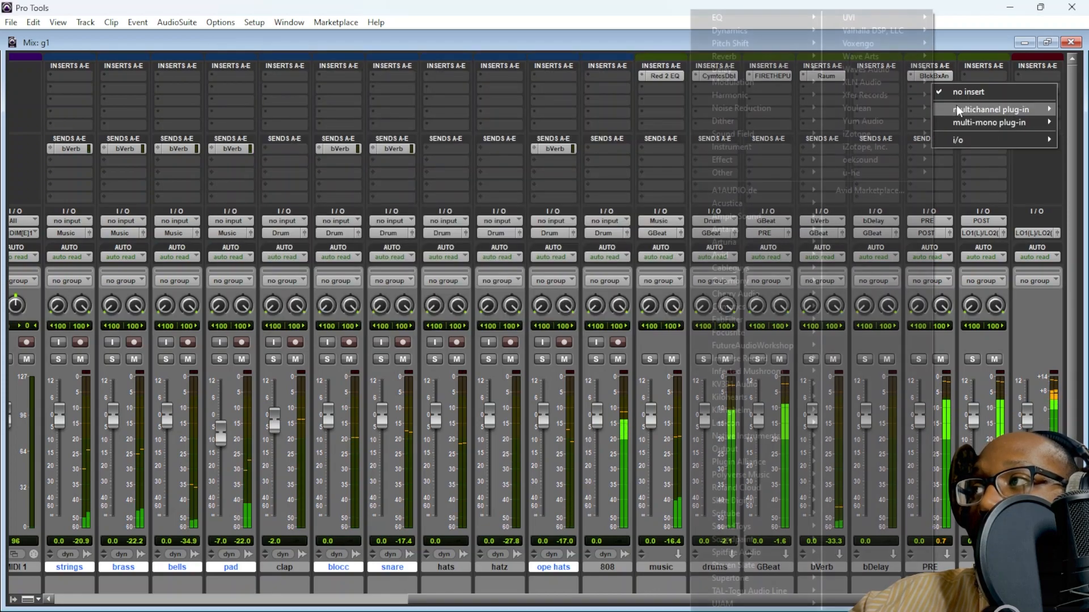
left_click(628, 27)
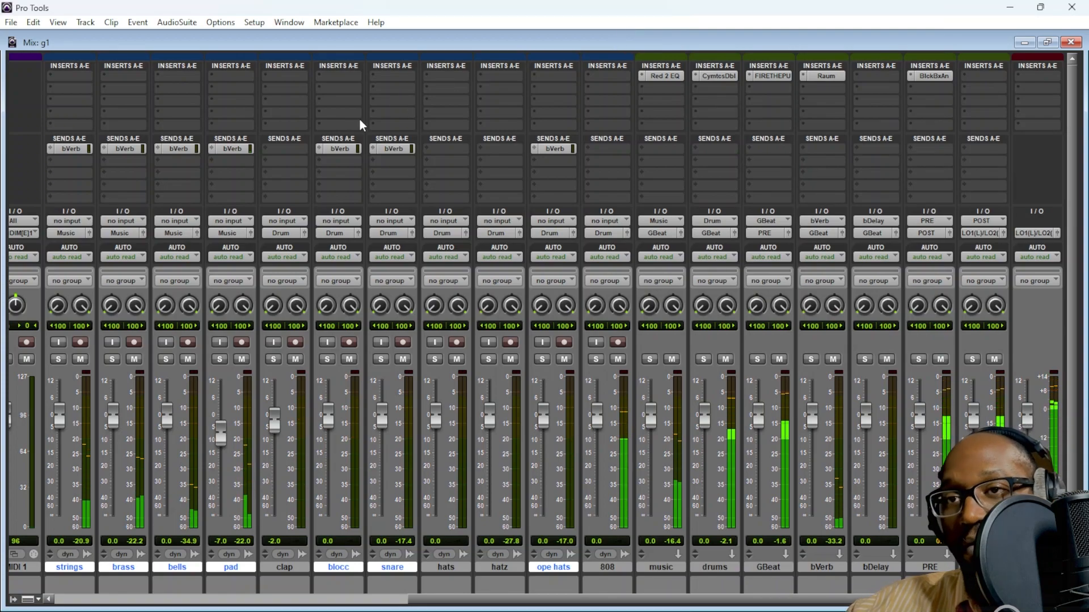
Restart playback from bar 17 in the Edit window and insert Neutron 3 in the PRE aux's second insert slot
key("ctrl+equal")
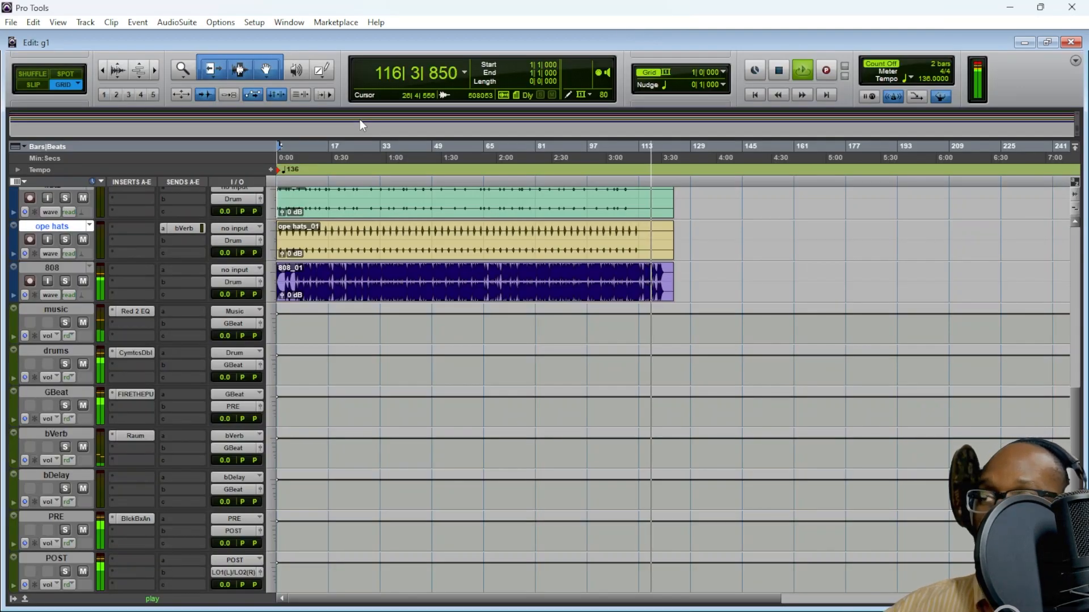
left_click(331, 146)
scroll(177, 444, "down", 3)
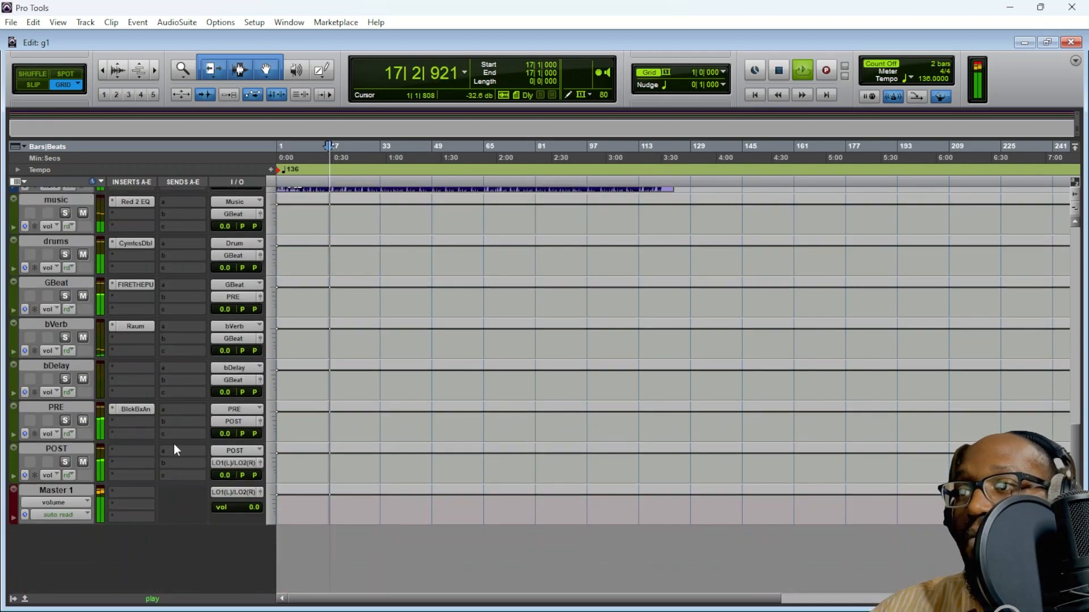
left_click(128, 424)
mouse_move(180, 442)
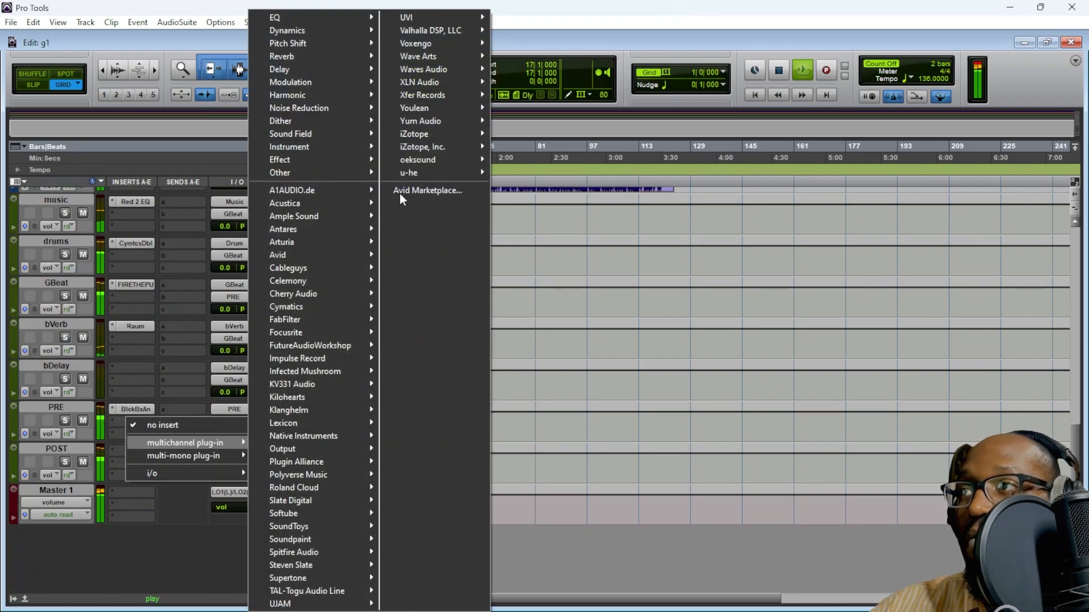
mouse_move(436, 148)
left_click(530, 173)
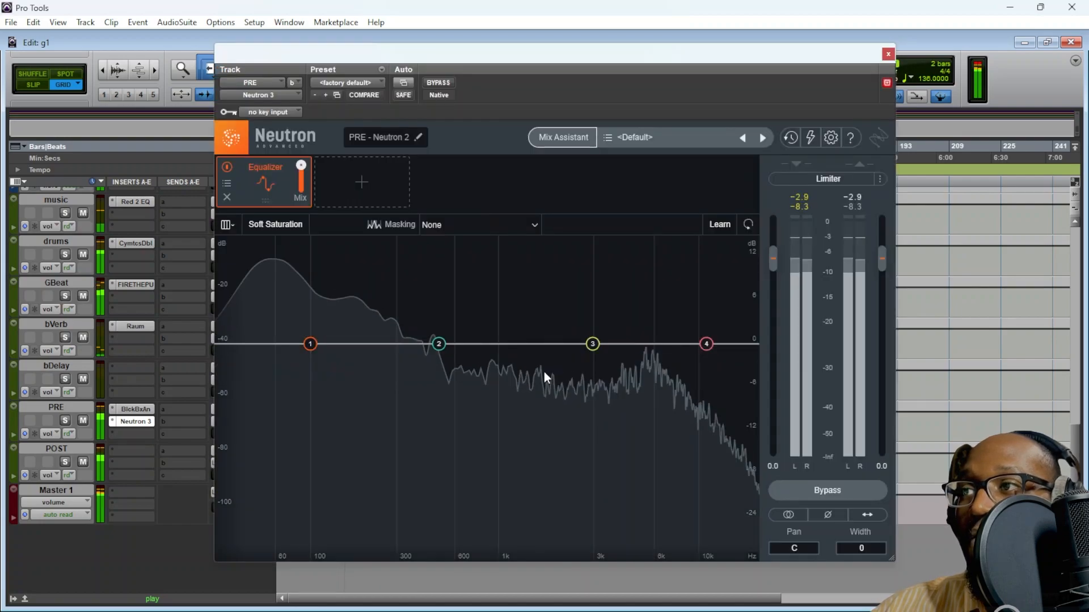
Run Neutron's Mix Assistant in Track Enhance mode on the PRE aux and accept its custom preset
left_click(564, 143)
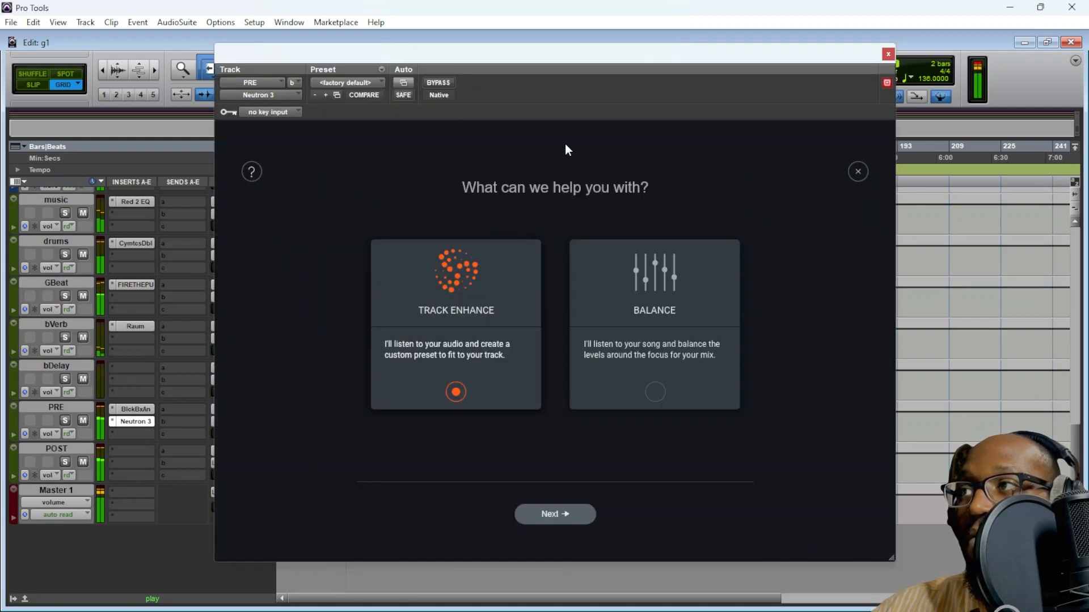
left_click(563, 512)
left_click(563, 512)
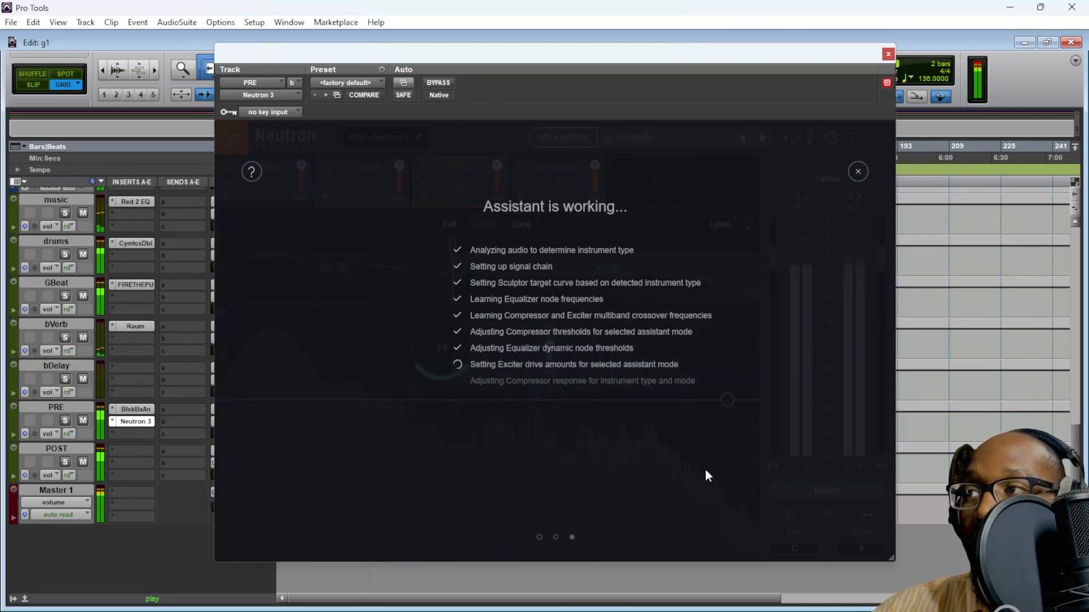
left_click(582, 516)
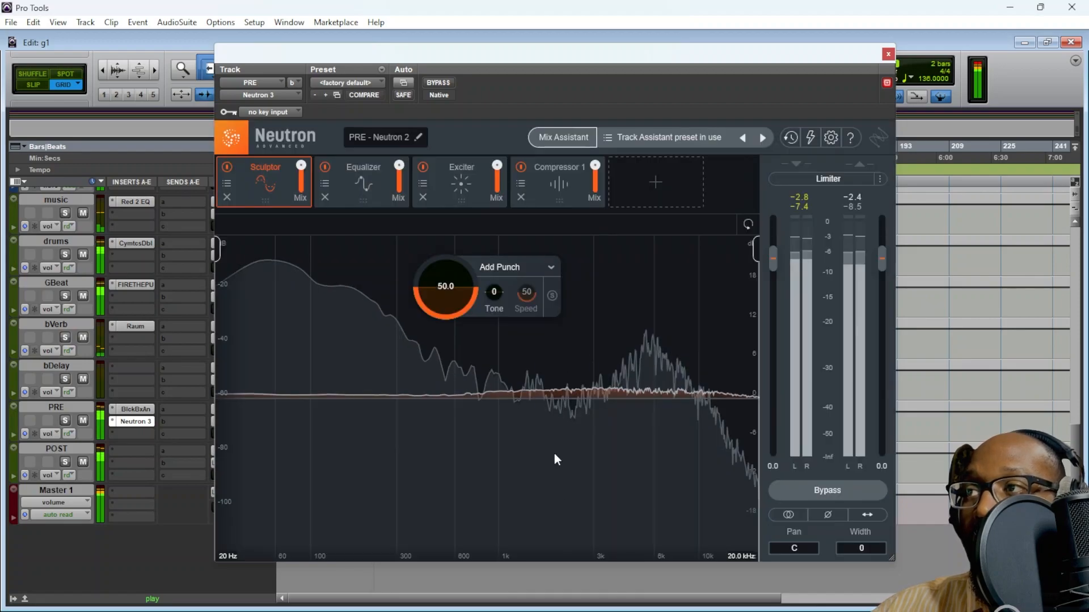
Lower Neutron's Sculptor amount to 44.4 and reduce the Exciter's upper-band drive, reviewing its lower band, Compressor 1 and the Equalizer
left_click_drag(447, 278, 449, 297)
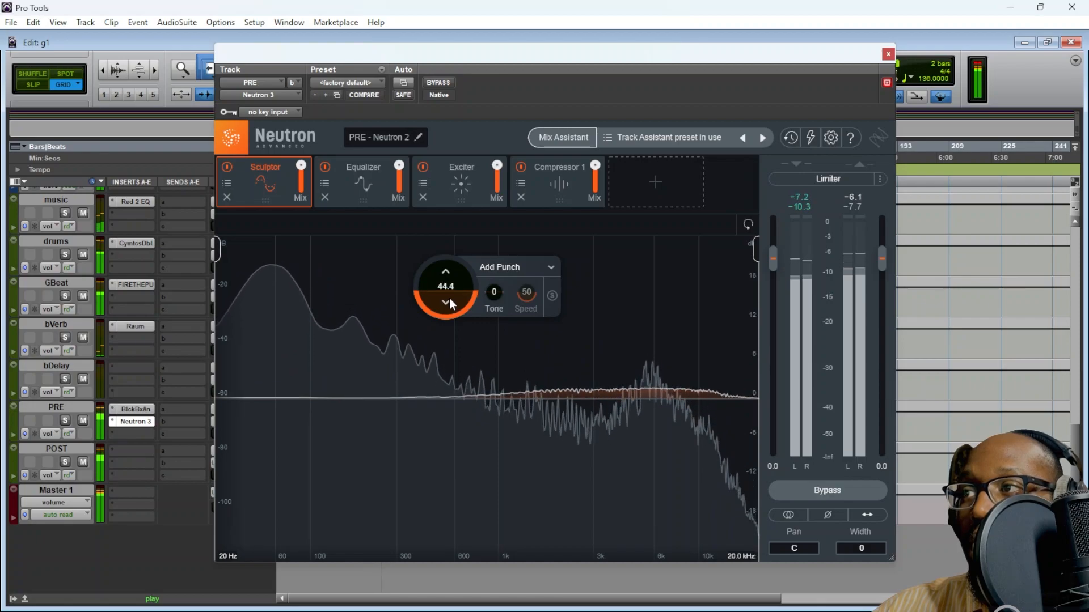
left_click(473, 178)
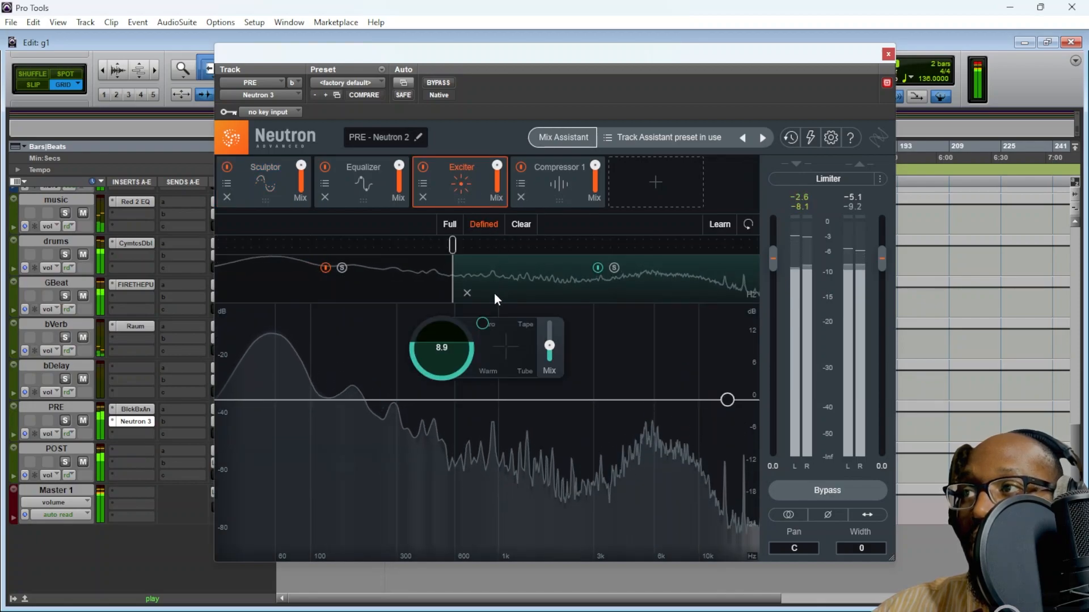
left_click_drag(457, 333, 445, 425)
left_click(397, 284)
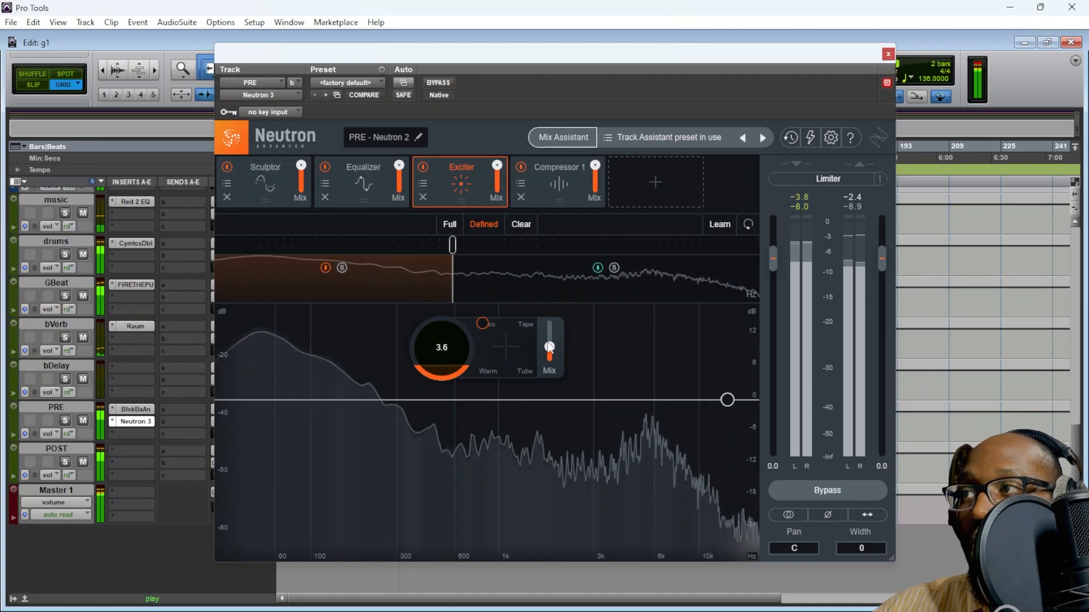
left_click(536, 203)
left_click(360, 197)
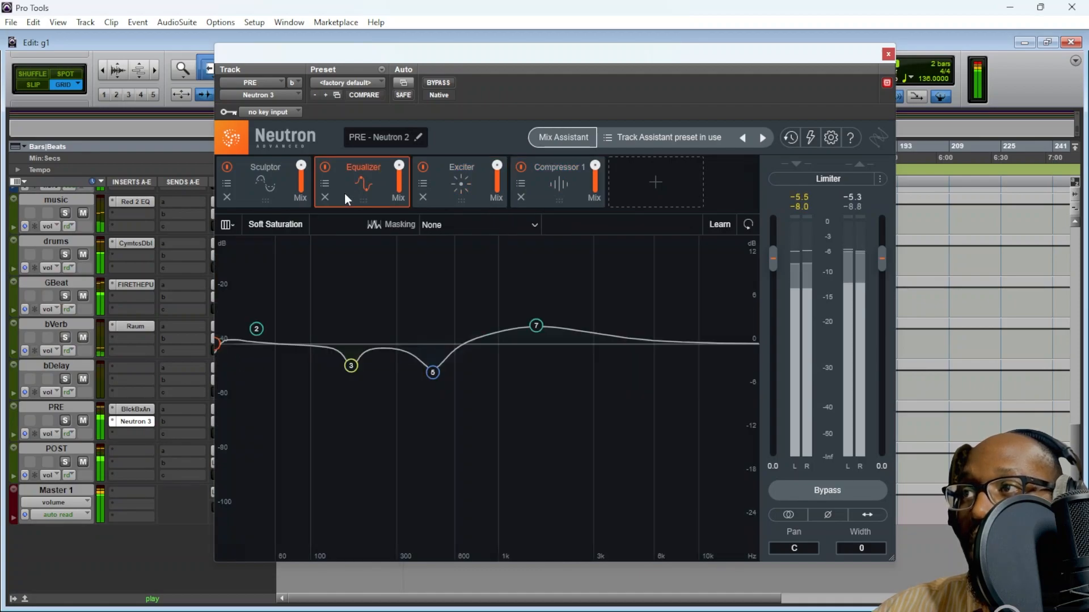
Close Neutron, insert soothe2 in the PRE aux's third insert slot, load its G preset and close the plug-in
left_click(888, 54)
left_click(128, 434)
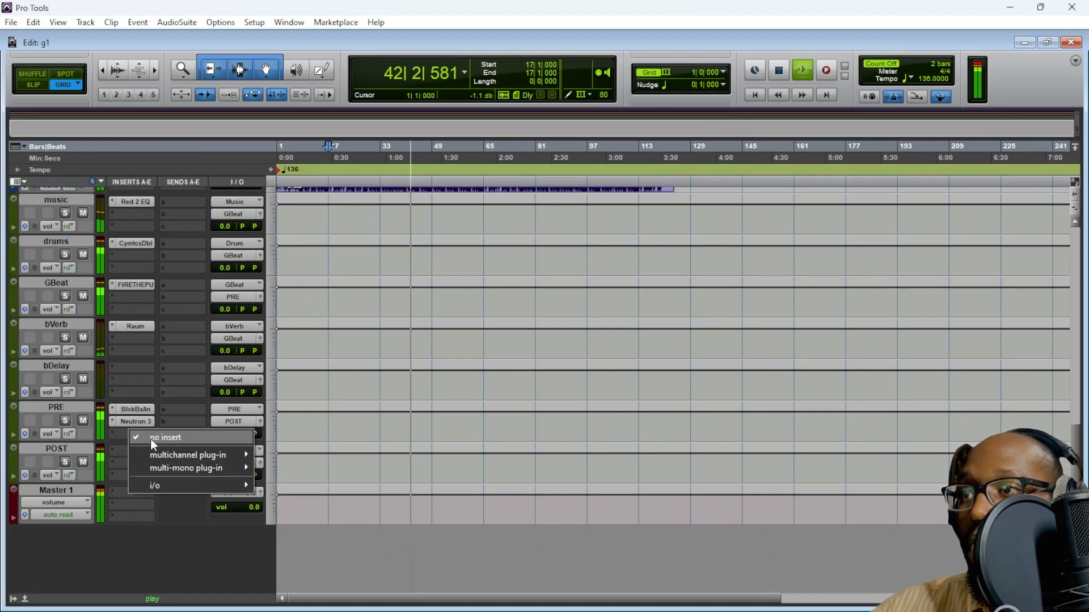
mouse_move(227, 455)
mouse_move(449, 161)
left_click(532, 162)
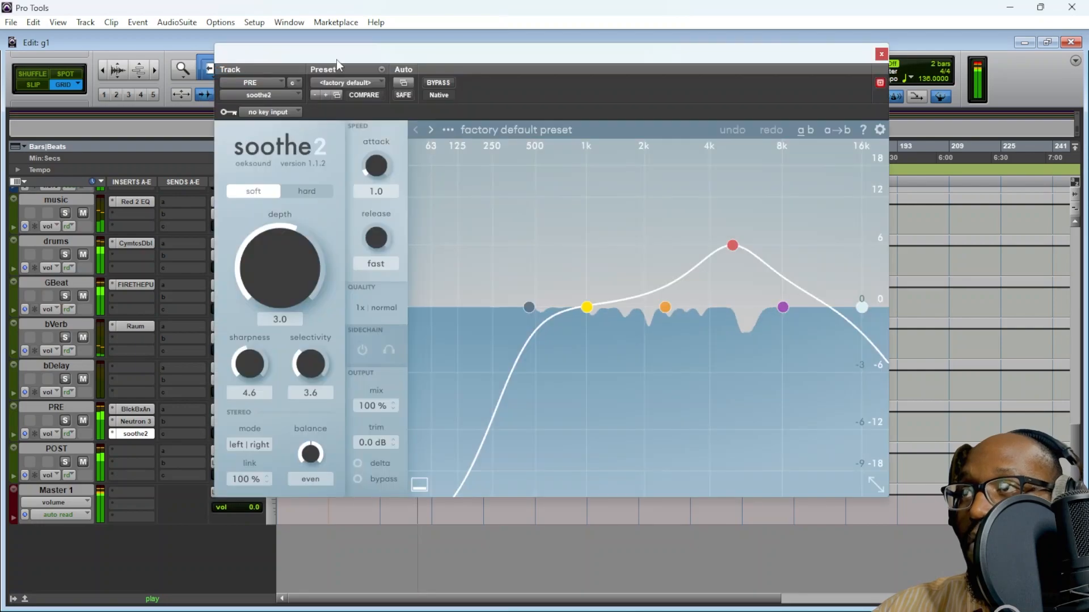
left_click(373, 84)
left_click(392, 94)
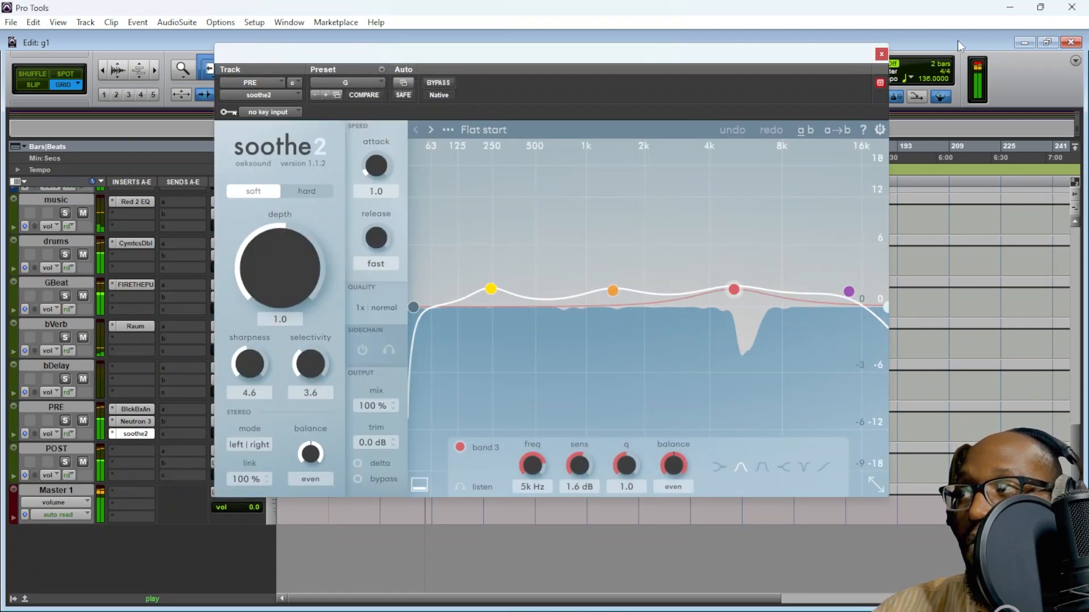
left_click(881, 54)
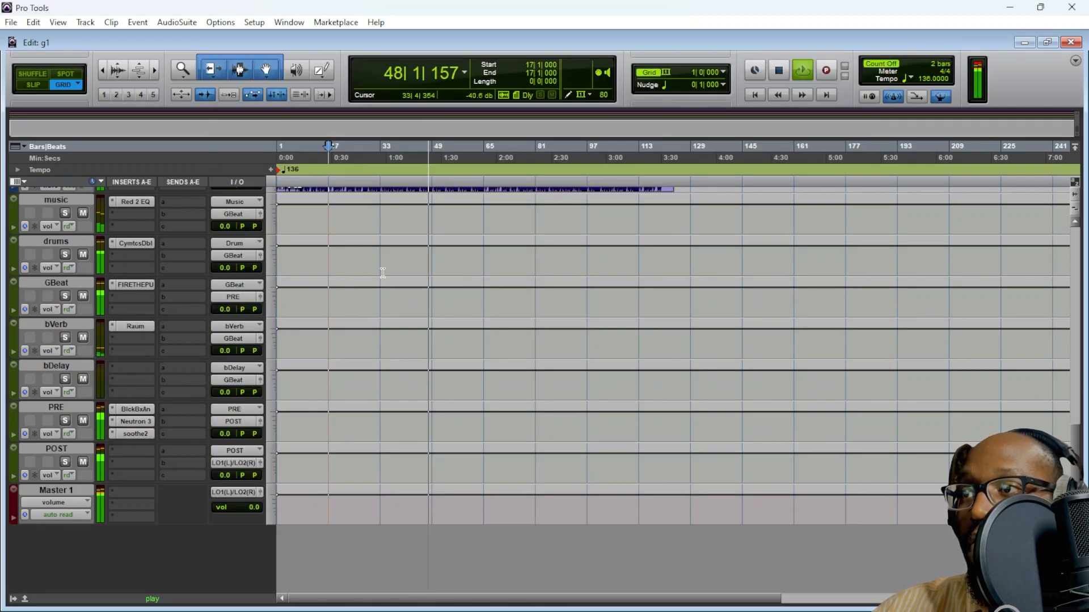
Insert FabFilter Pro-L 2 in the POST aux's first insert slot, stop playback and reset its loudness reading
left_click(138, 455)
mouse_move(198, 473)
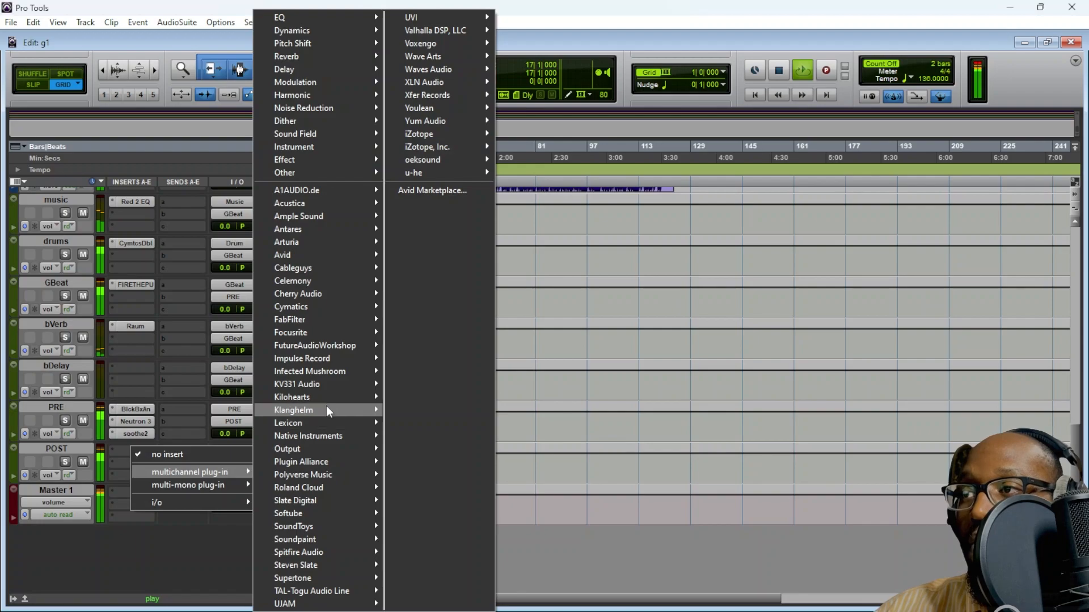
mouse_move(342, 321)
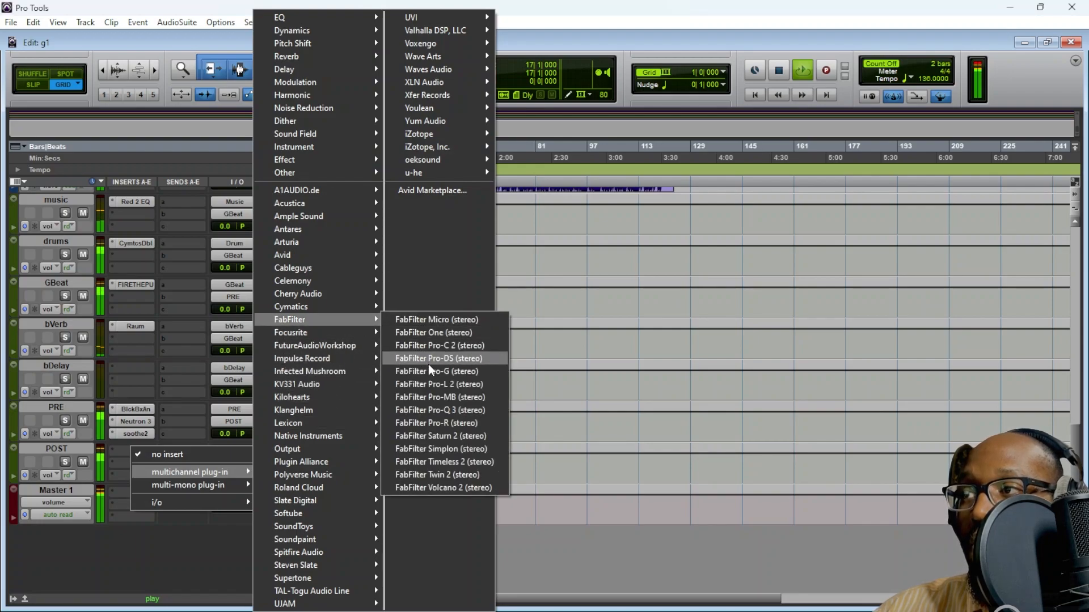
left_click(421, 383)
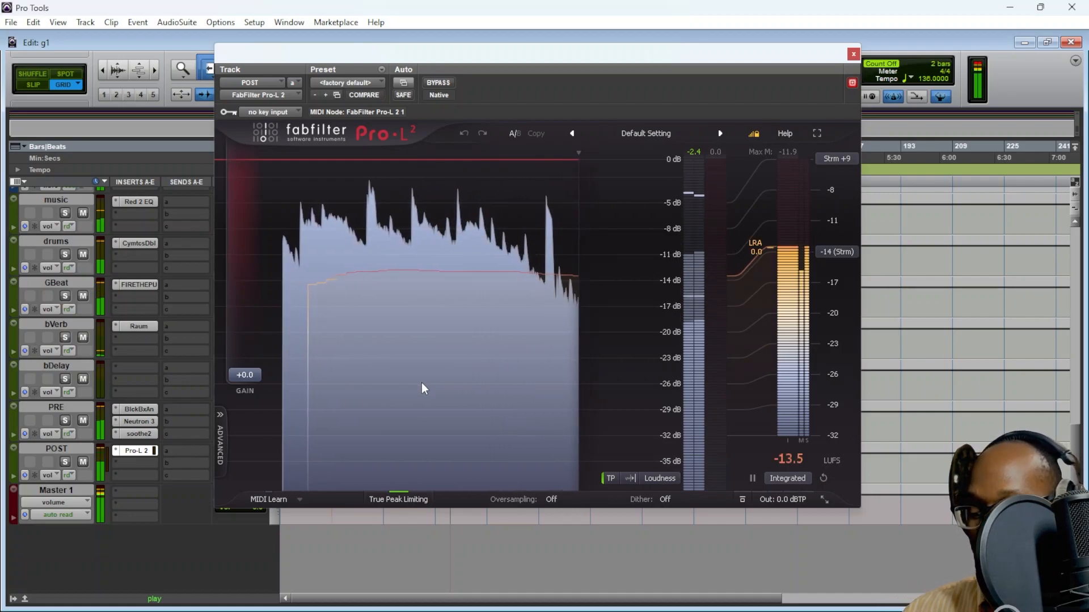
key("space")
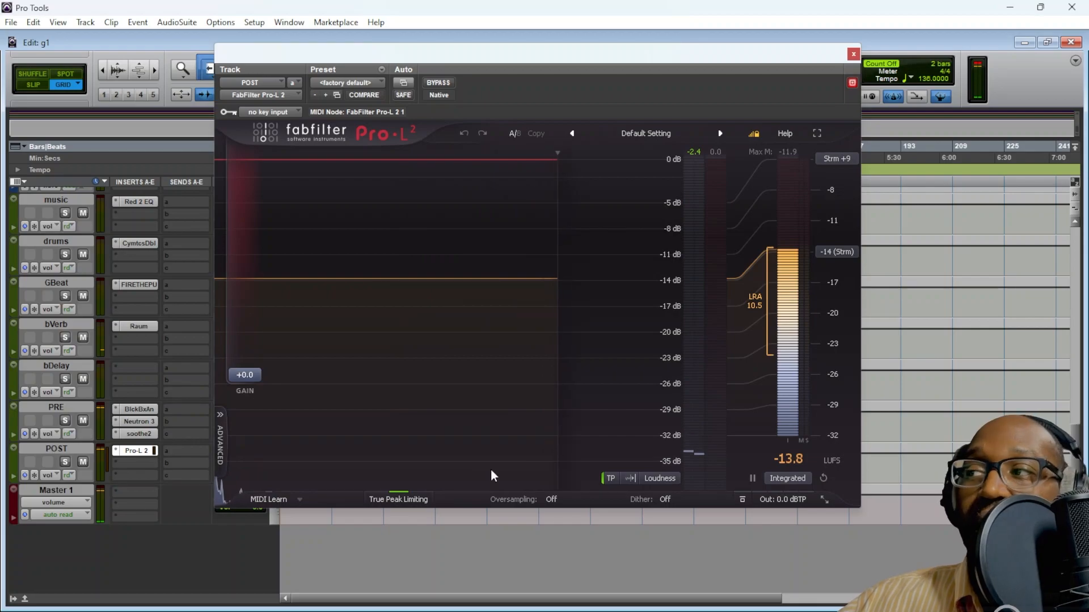
left_click(824, 478)
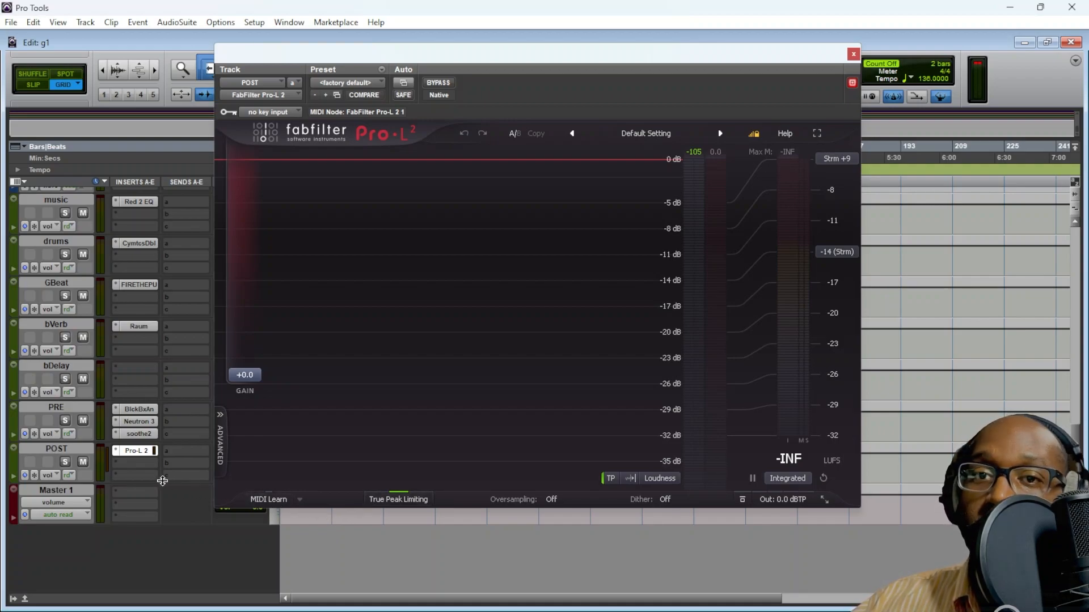
Insert Youlean Loudness Meter 2 and SPAN on Master 1's first two insert slots and switch SPAN to the G mode
left_click(126, 489)
mouse_move(183, 516)
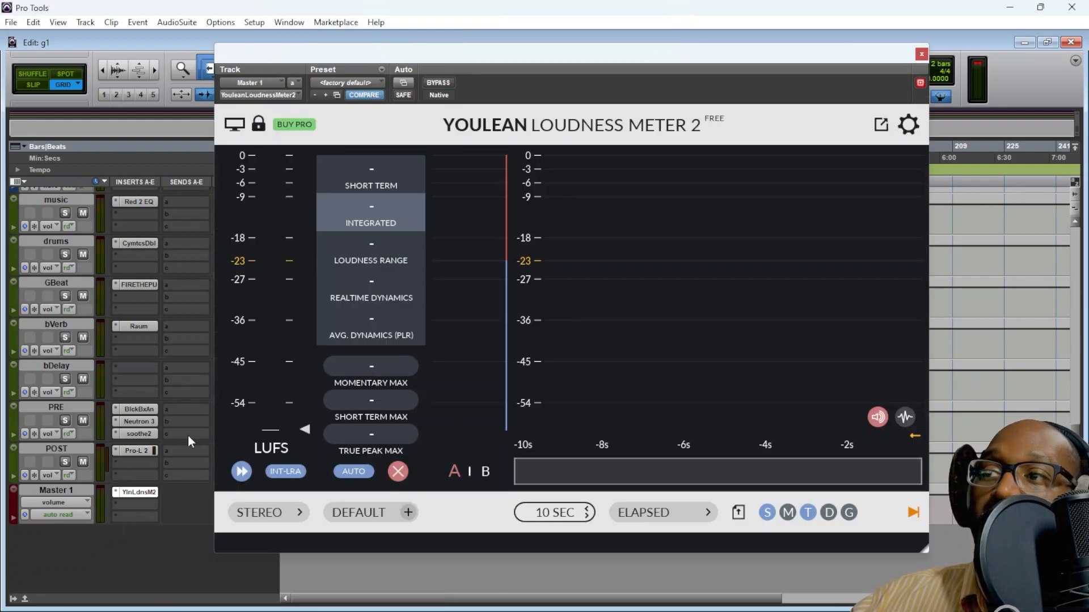
left_click(144, 503)
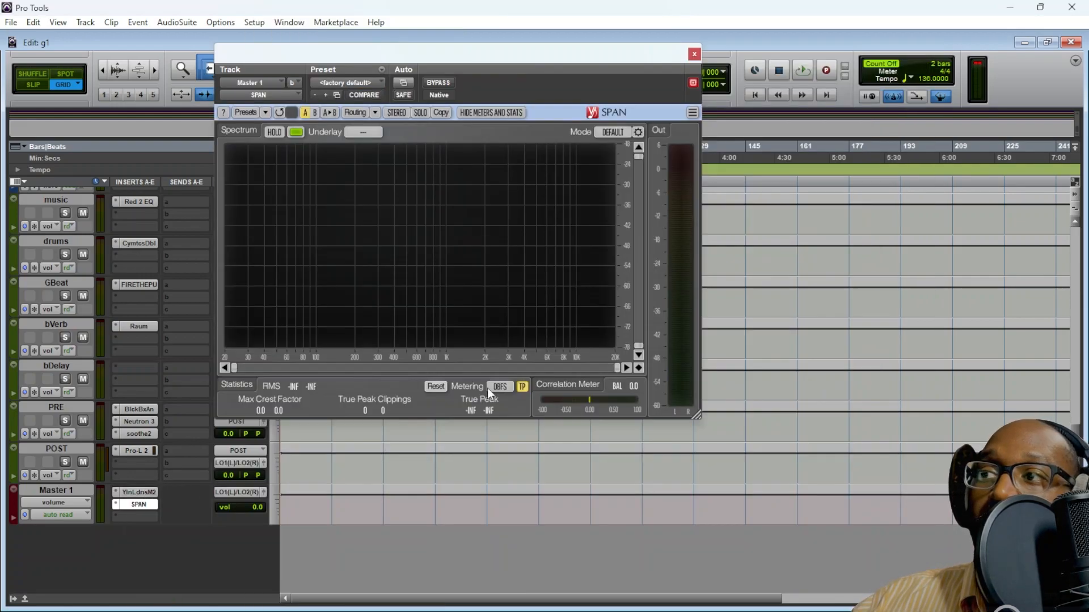
left_click(614, 133)
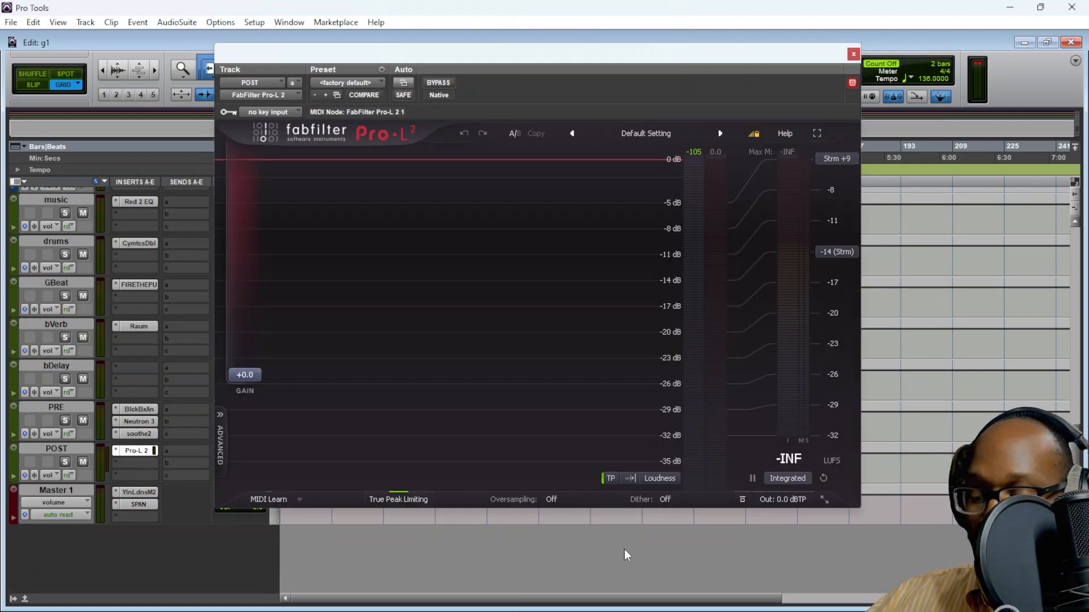
Set the output level of Pro-L 2 on the POST aux to -1 dBTP and start playback
left_click(802, 500)
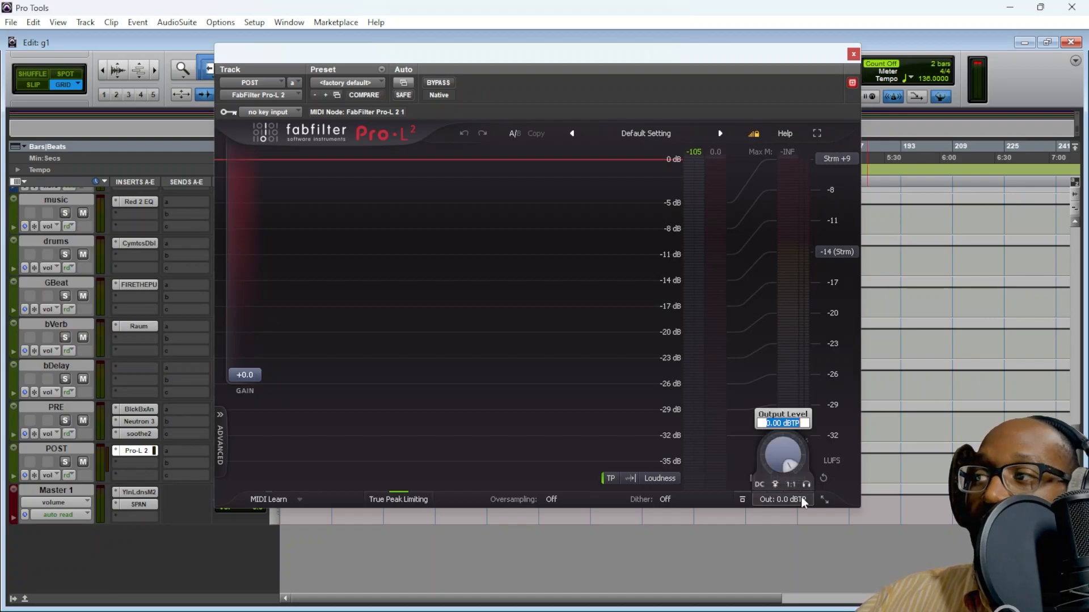
type("-1")
key("Return")
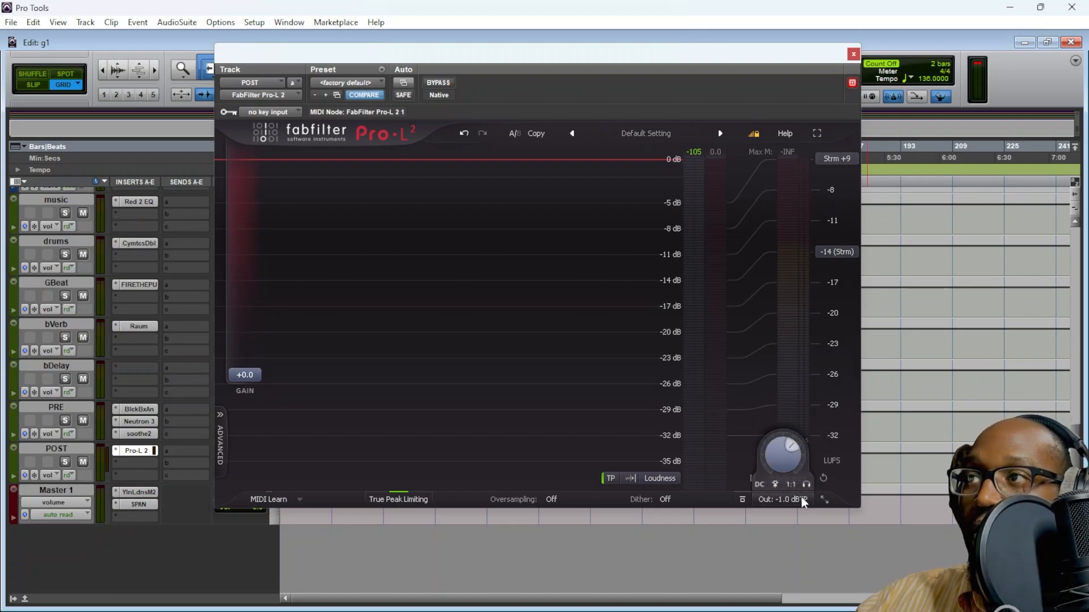
key("space")
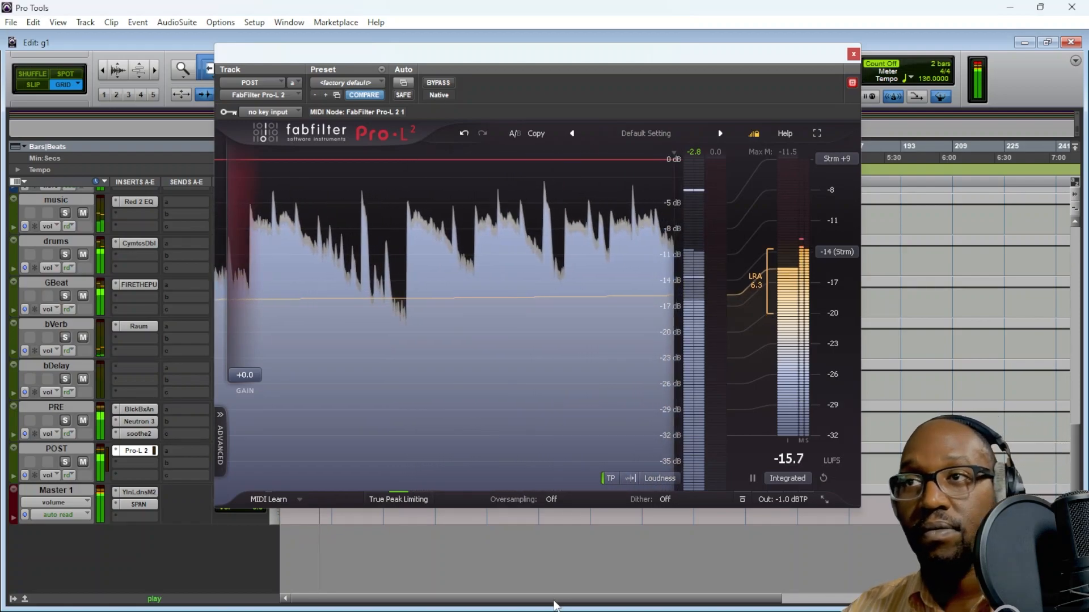
Check the playing mix's spectrum in SPAN and compare its loudness in Youlean Loudness Meter 2 and Pro-L 2
left_click(135, 504)
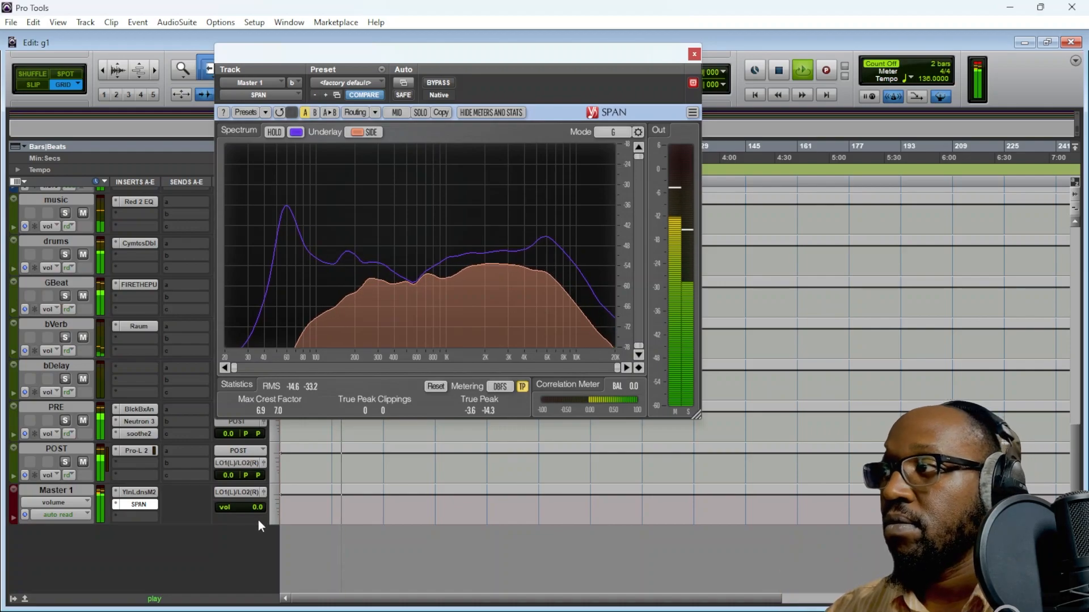
left_click(138, 492)
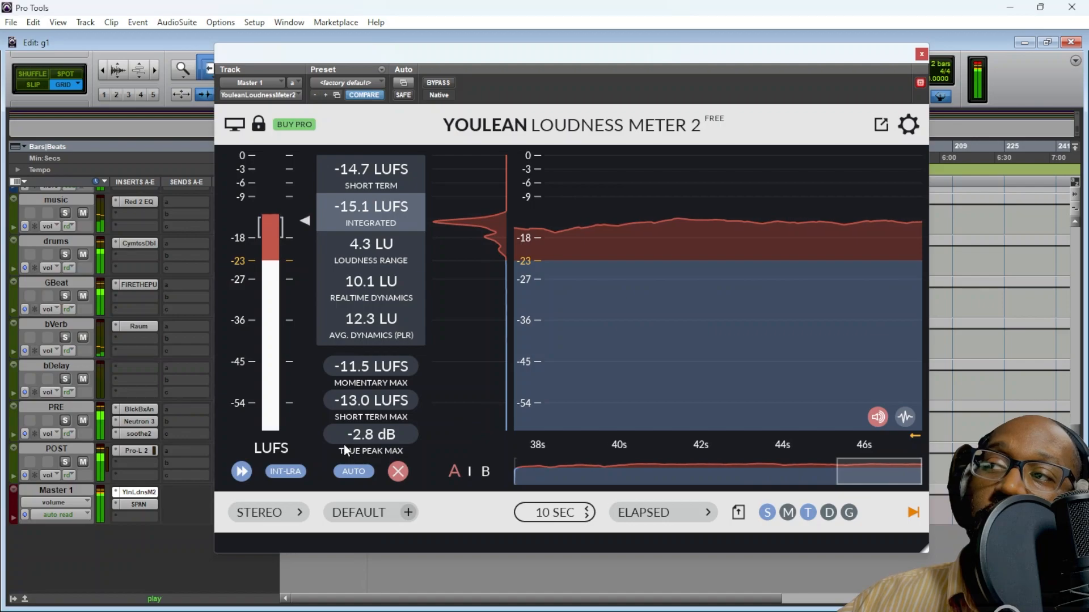
left_click(141, 448)
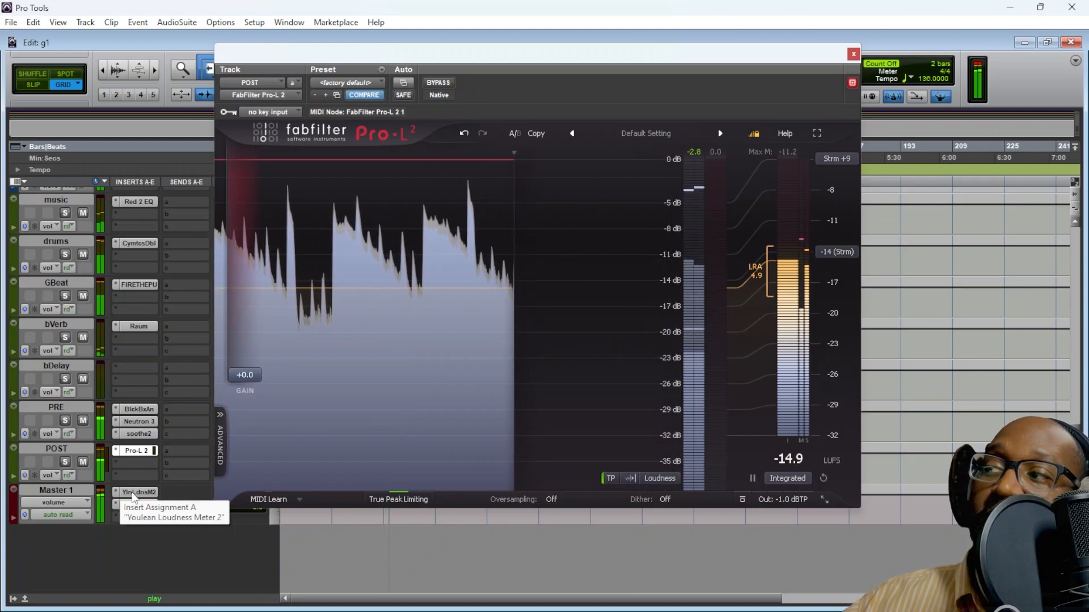
left_click(137, 492)
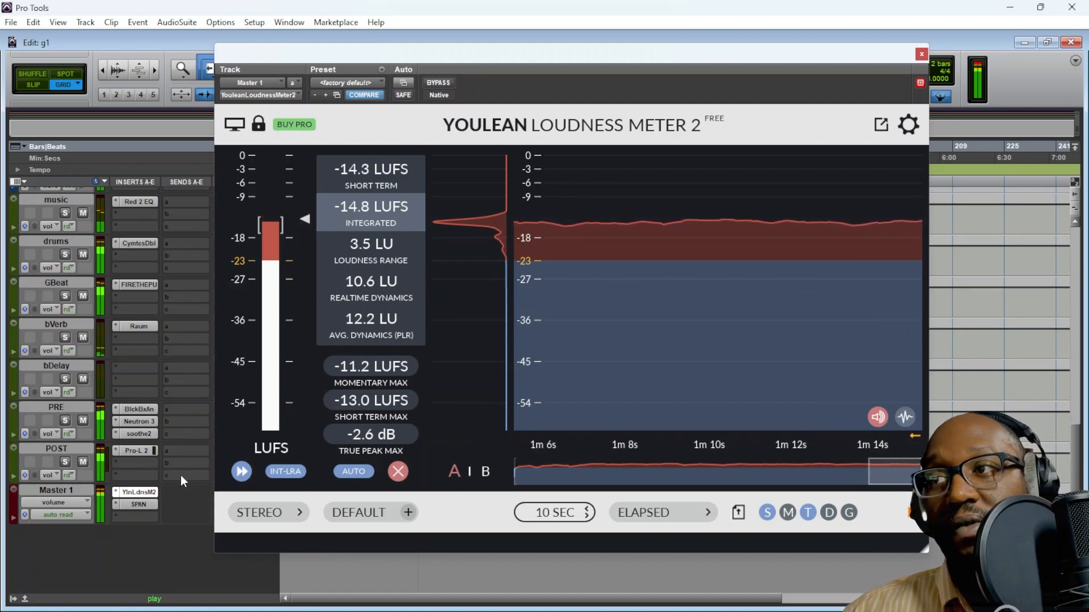
Raise Pro-L 2's gain to +1.6, check the result in SPAN and Youlean Loudness Meter 2, and close the meter
left_click(136, 450)
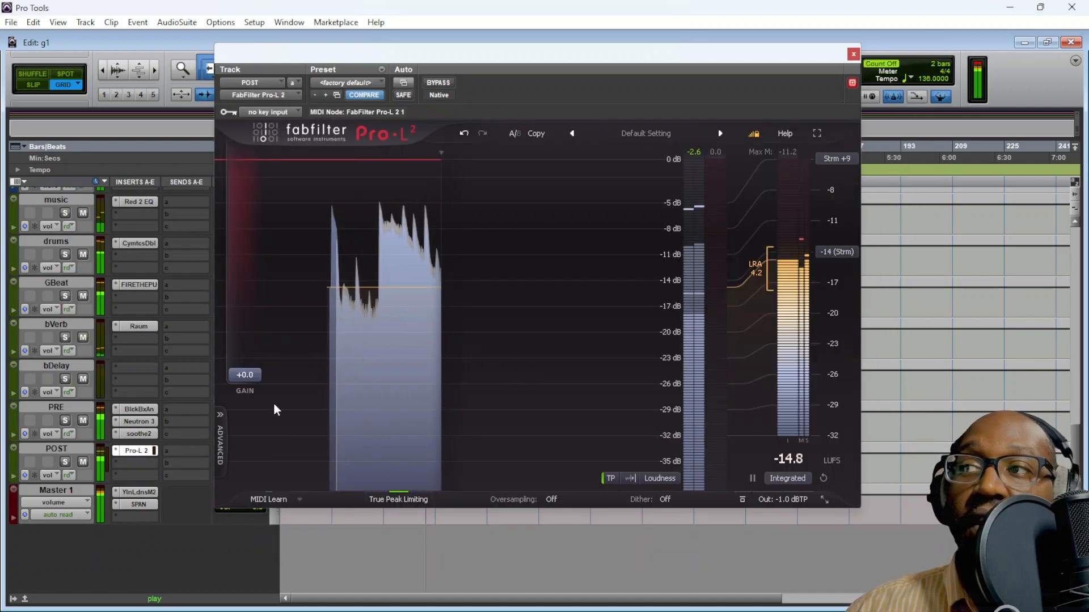
left_click_drag(253, 381, 254, 369)
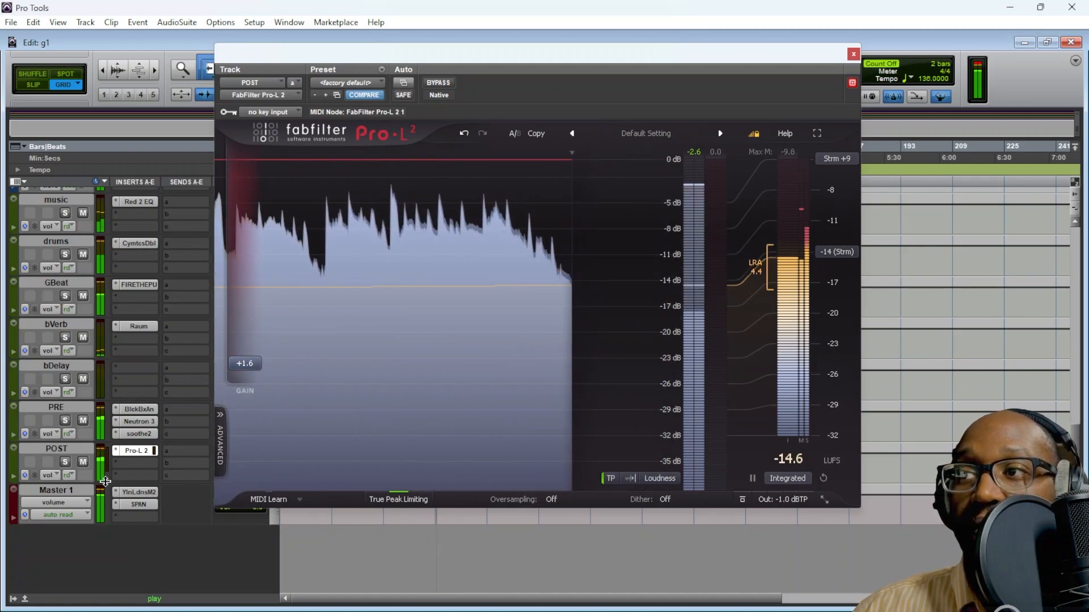
left_click(138, 503)
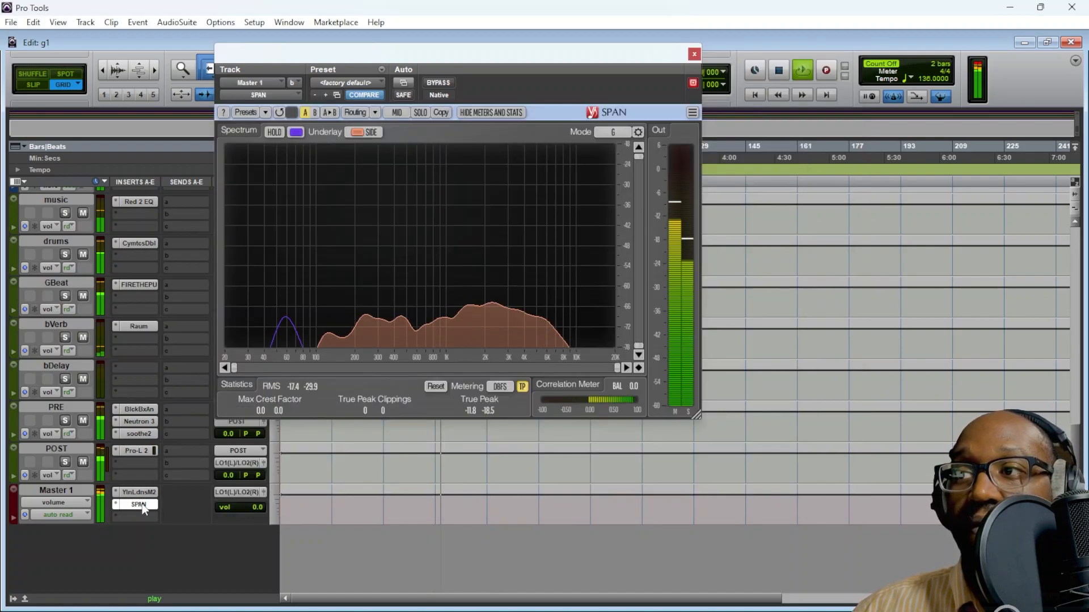
left_click(138, 492)
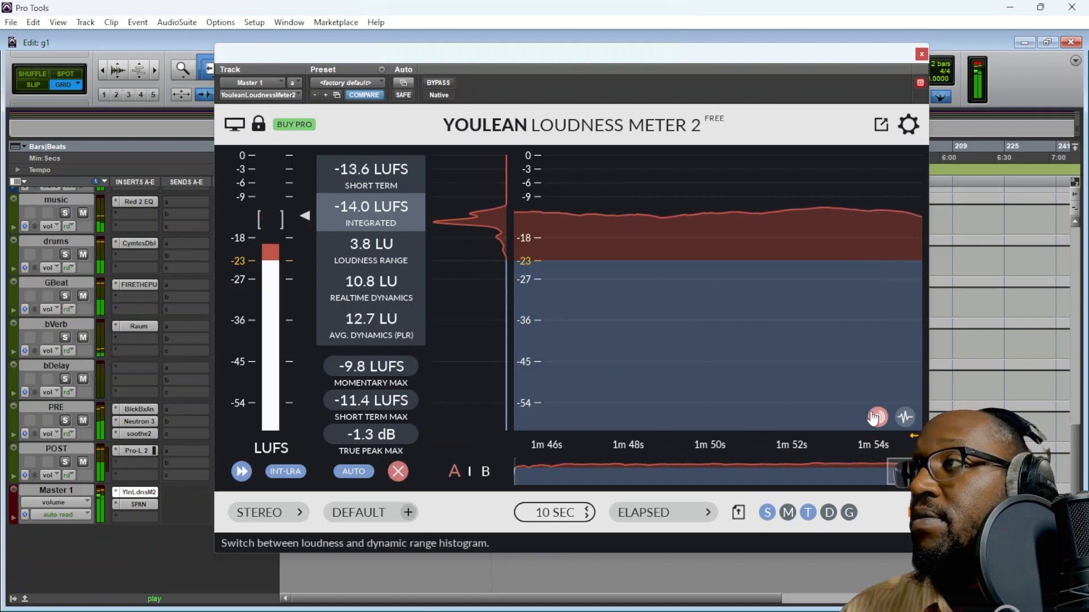
left_click(921, 55)
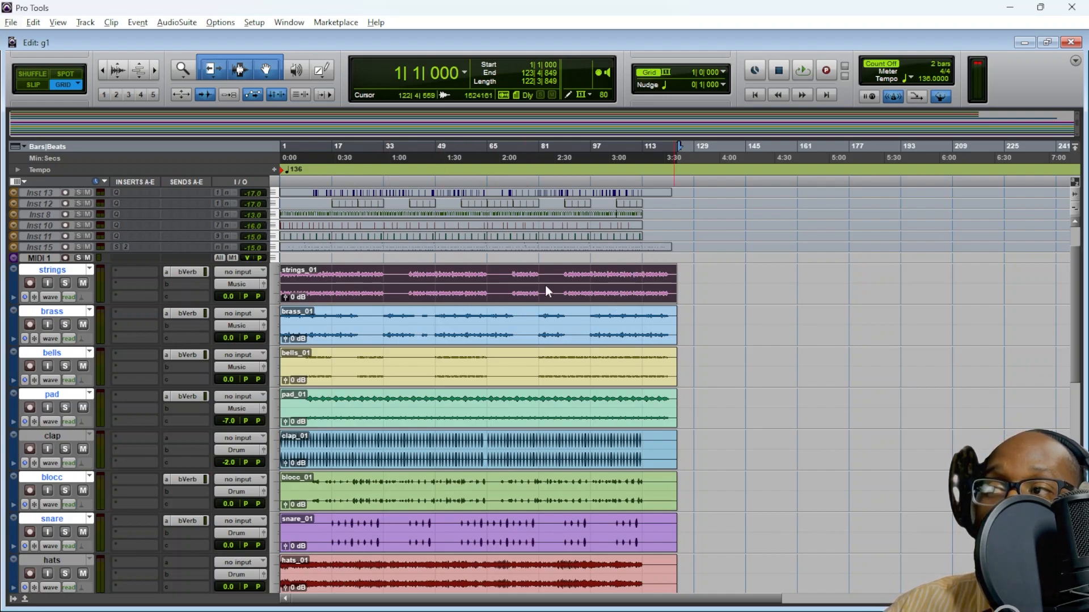
left_click(681, 144)
left_click_drag(677, 156, 227, 159)
left_click_drag(684, 151, 240, 164)
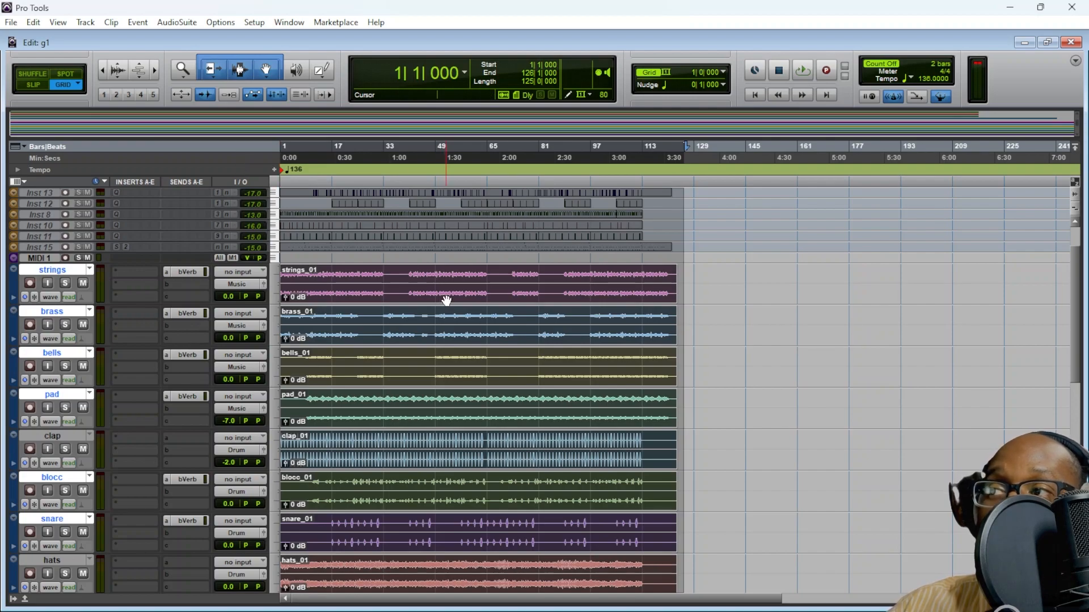
left_click(758, 350)
Select the whole strings_01 clip as the song-length range and start bouncing the mix
left_click(477, 292)
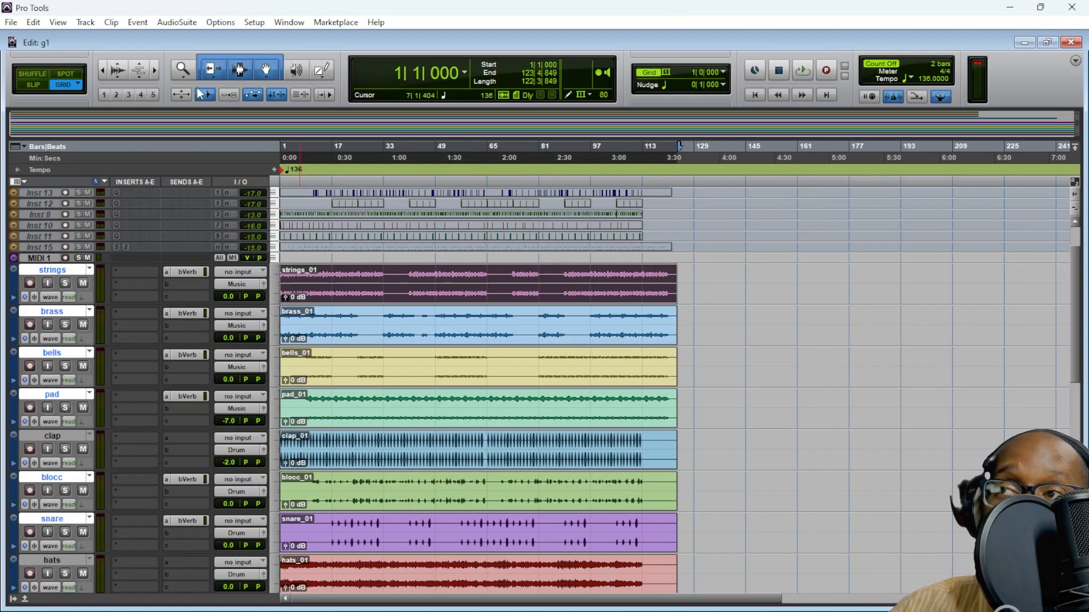
left_click(33, 22)
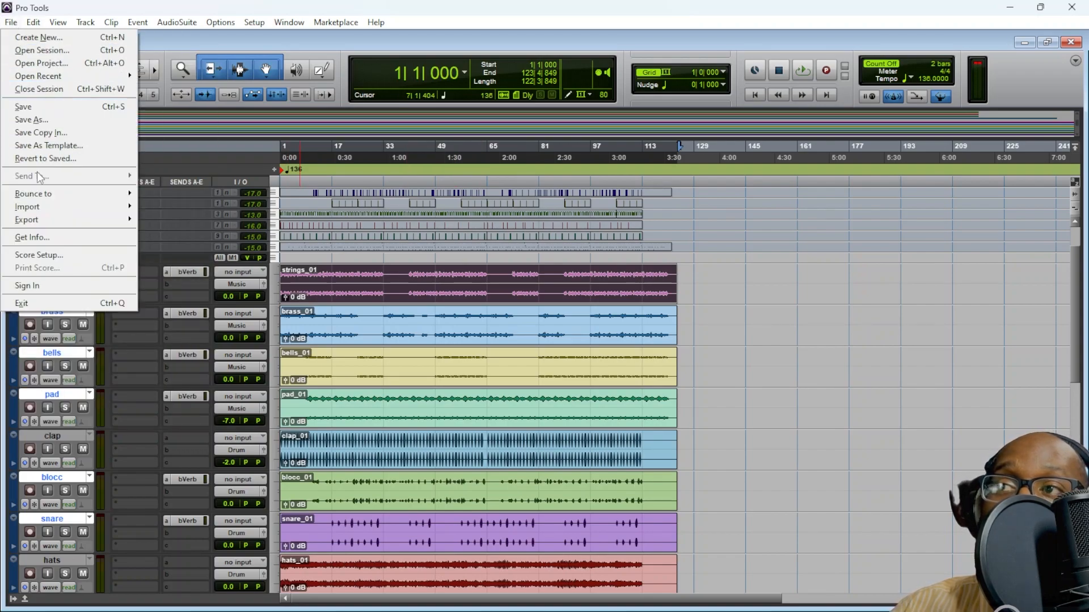
mouse_move(107, 194)
left_click(170, 194)
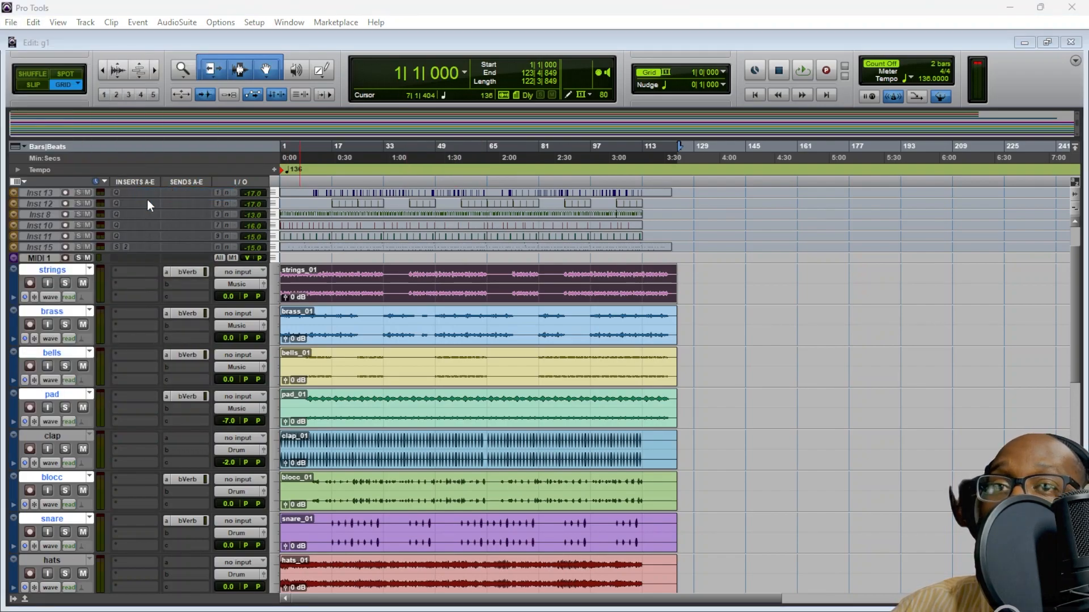